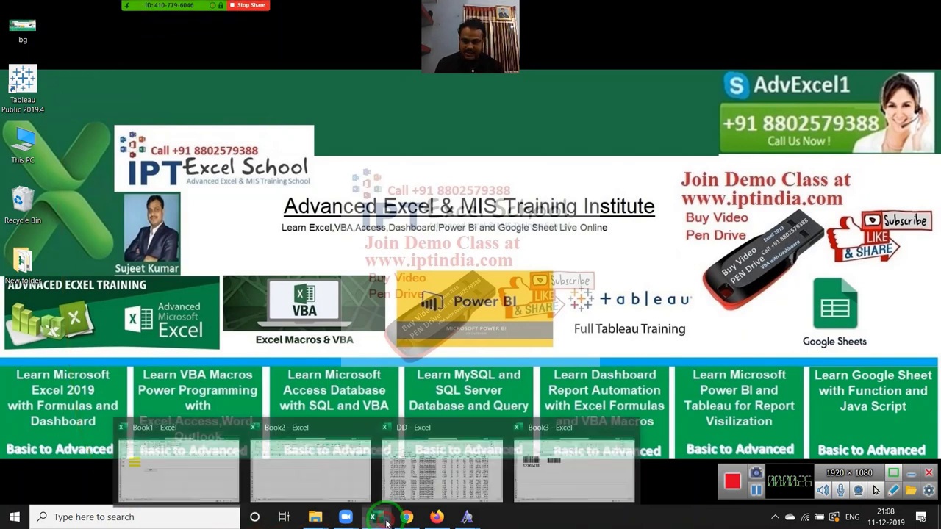
Bring the DD workbook forward, look over its Data sheet, and switch to Sheet2
left_click(440, 470)
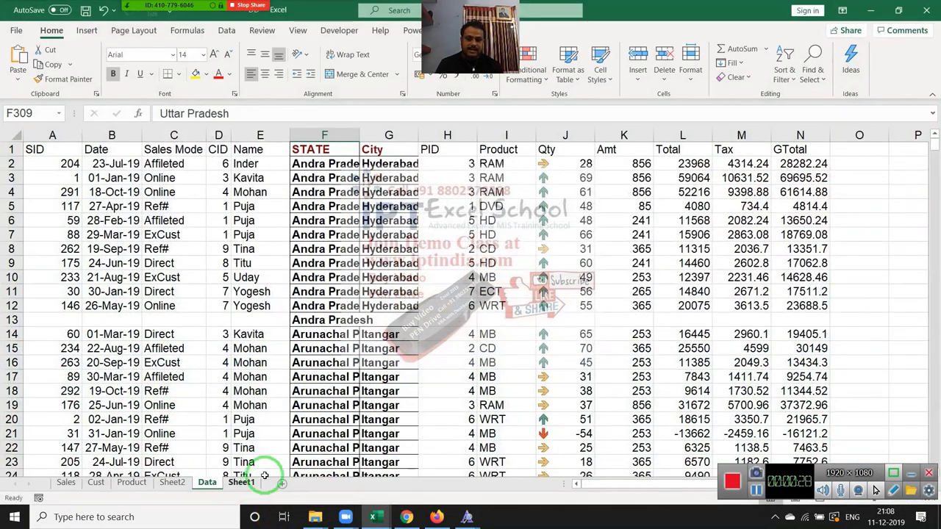
left_click(266, 320)
left_click(177, 250)
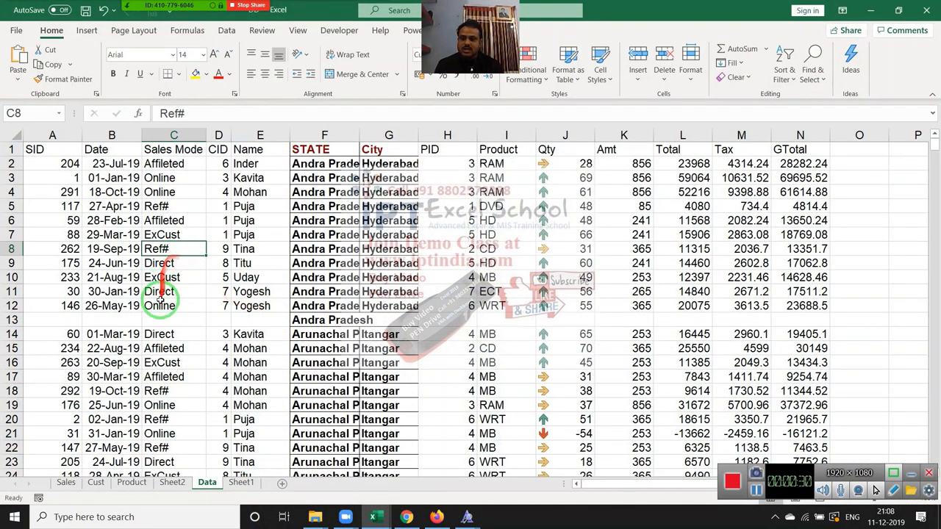
scroll(203, 374, "down", 1)
scroll(211, 374, "down", 5)
scroll(210, 361, "up", 6)
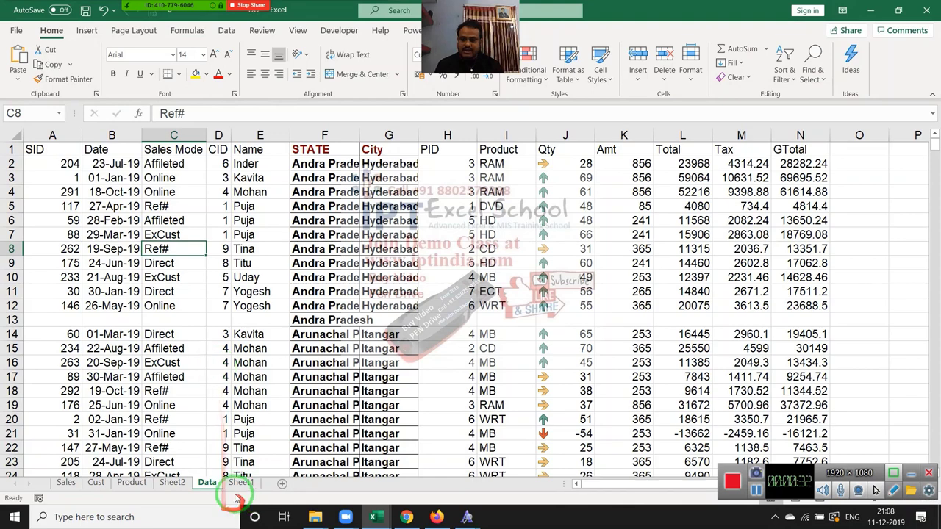
left_click(175, 483)
Copy the Name, City and Qty columns from the Sheet2 sales table to the other workbook
left_click(124, 262)
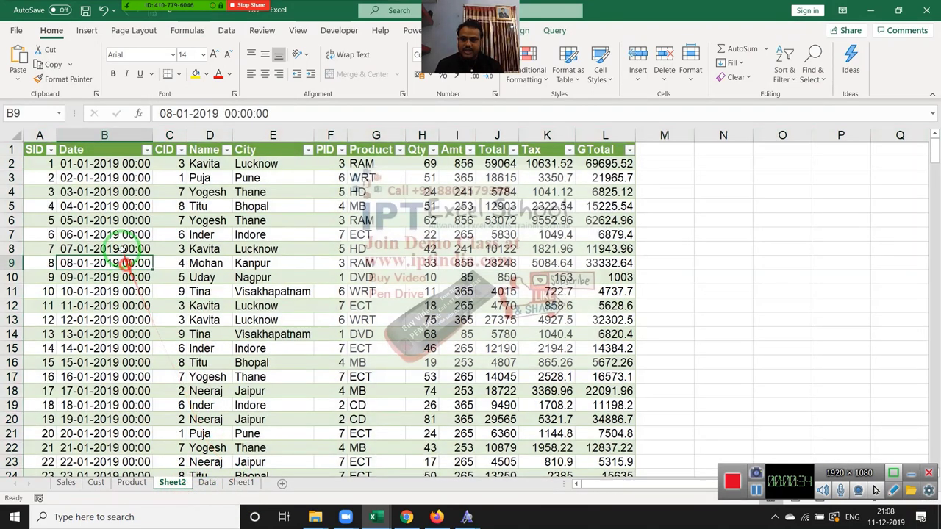
mouse_move(39, 135)
left_mouse_down()
mouse_move(139, 132)
mouse_move(603, 163)
left_mouse_up()
left_click(209, 192)
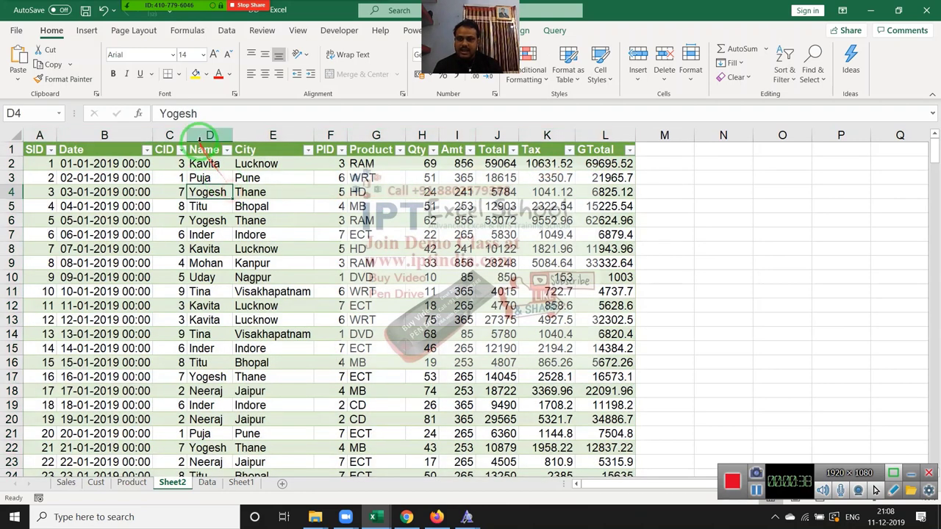
left_click_drag(199, 139, 302, 143)
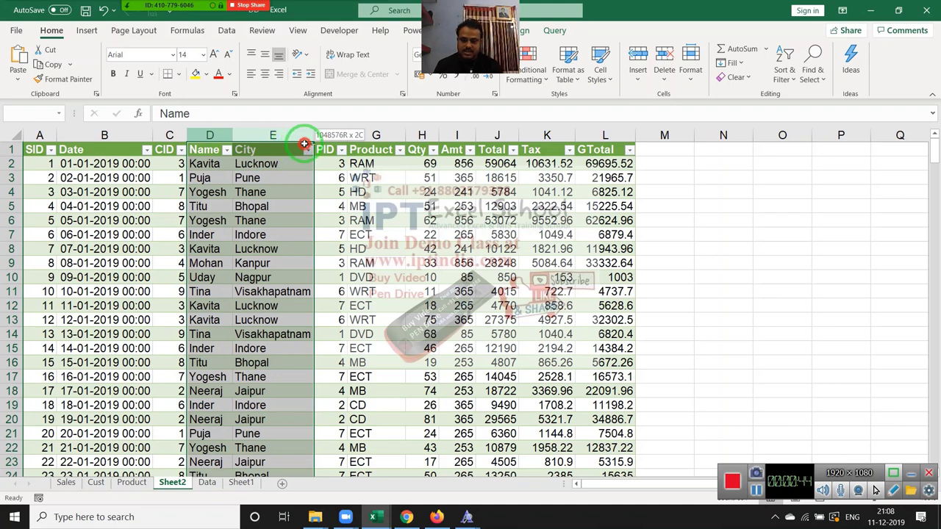
left_click(421, 135, "ctrl")
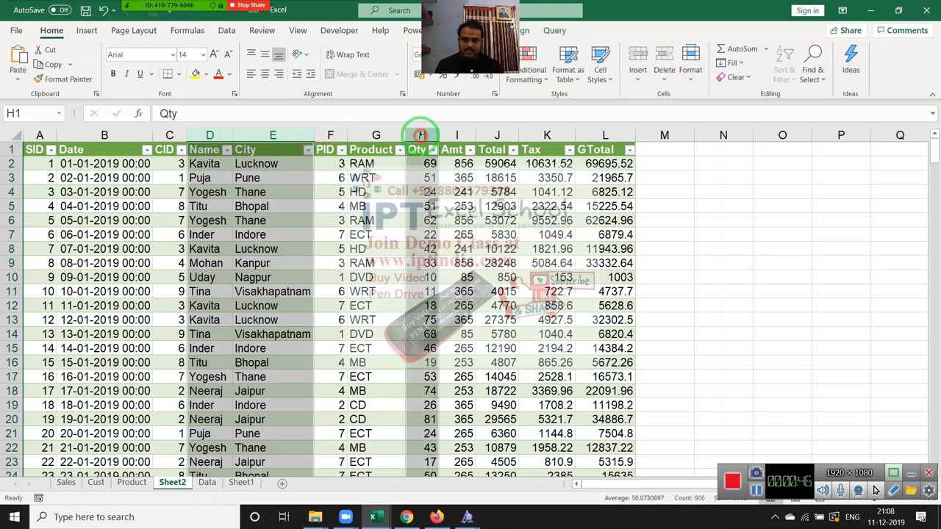
key("ctrl+c")
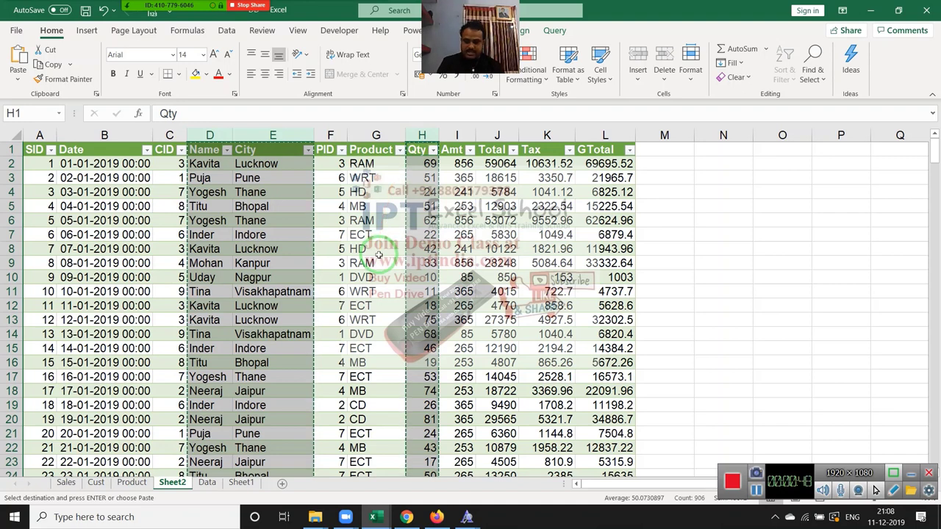
key("ctrl+Tab")
Paste the copied Name, City and Qty columns into Sheet1 starting at A1
key("ctrl+v")
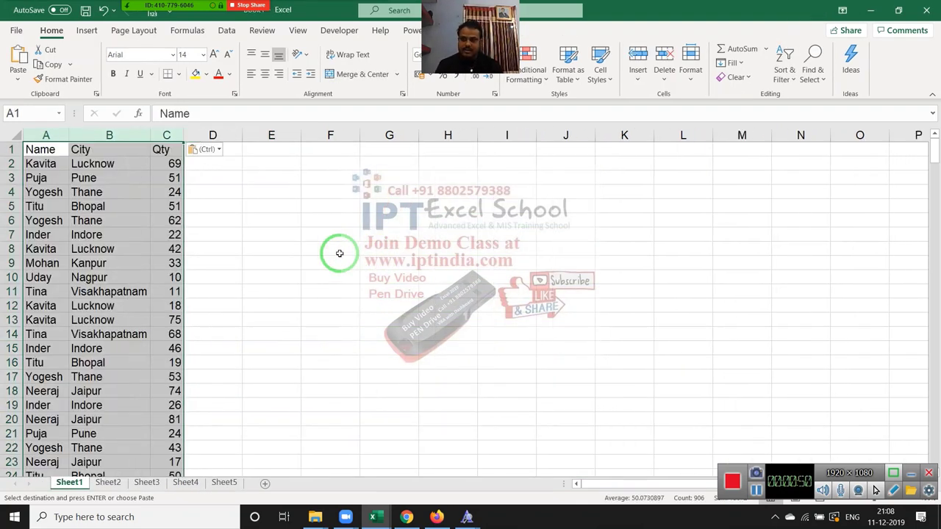
left_click(147, 235)
left_click(40, 163)
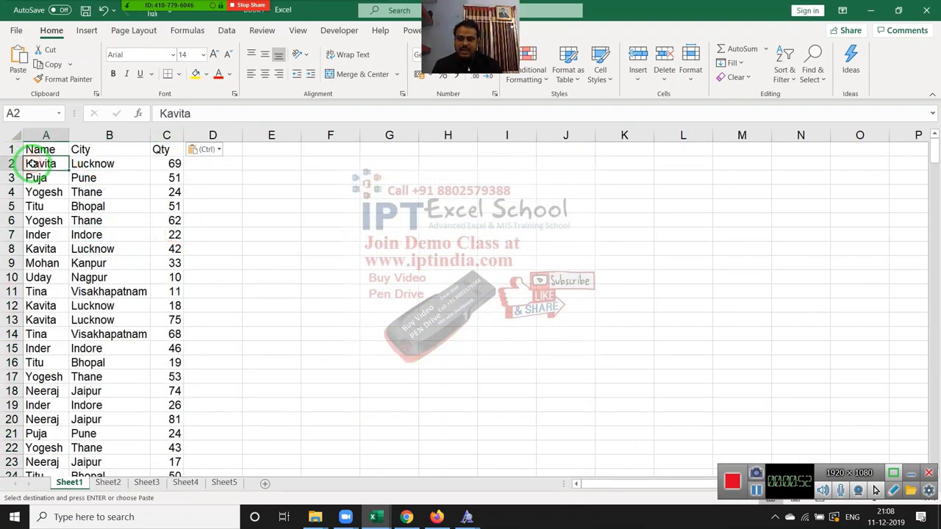
left_click(74, 165)
scroll(64, 279, "down", 6)
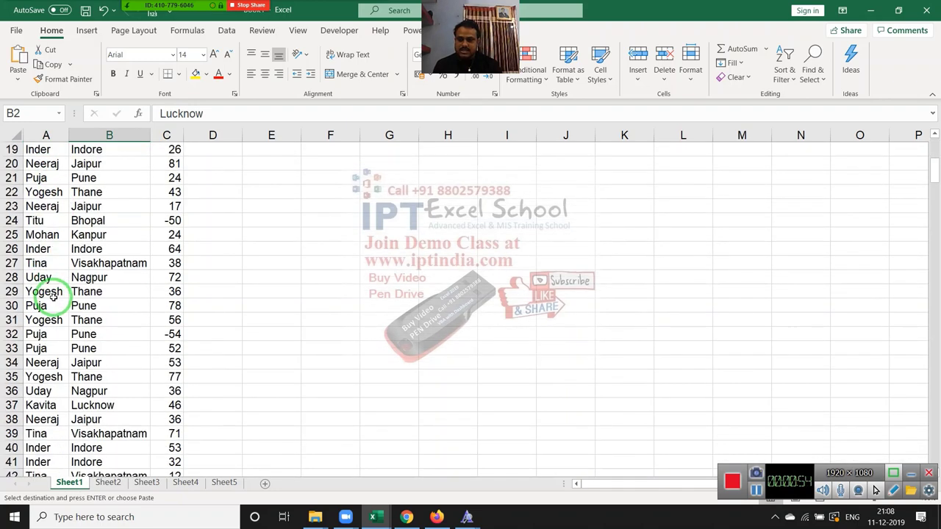
scroll(52, 301, "down", 6)
scroll(53, 301, "up", 6)
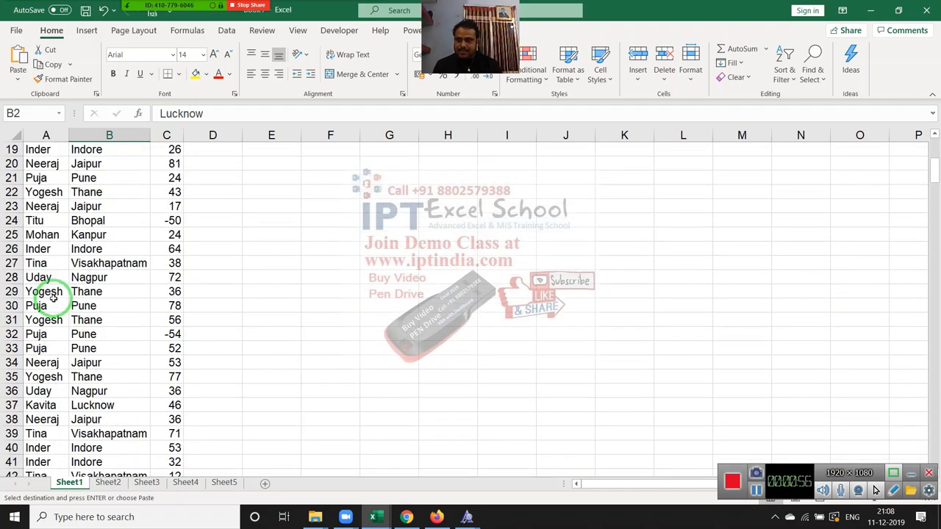
scroll(45, 249, "up", 6)
left_click(41, 165)
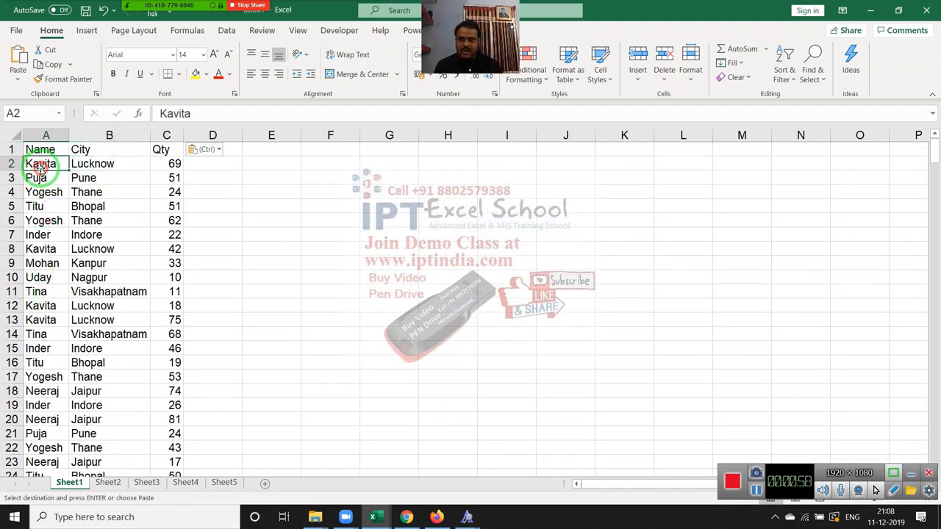
Paste Puja from A3 over Neeraj in A20 and Uday in A36
left_click(55, 179)
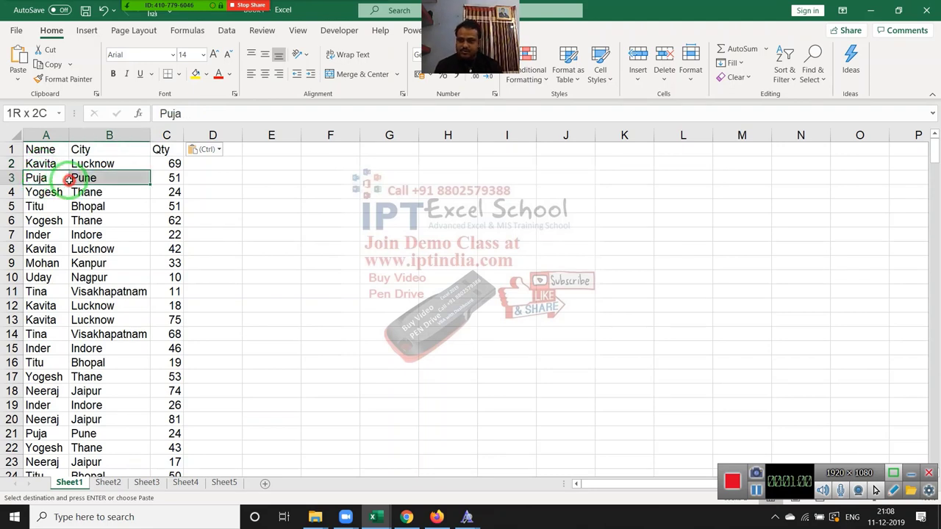
left_click_drag(56, 179, 58, 178)
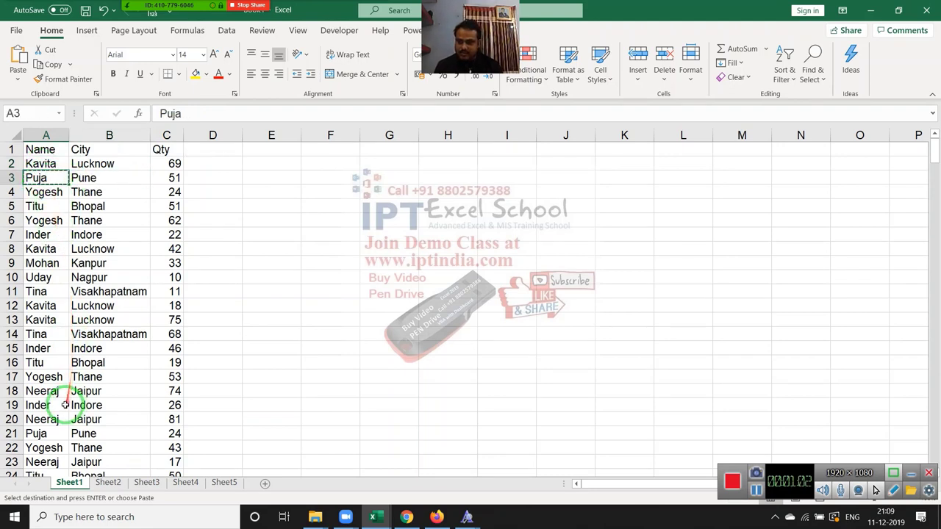
left_click(49, 423)
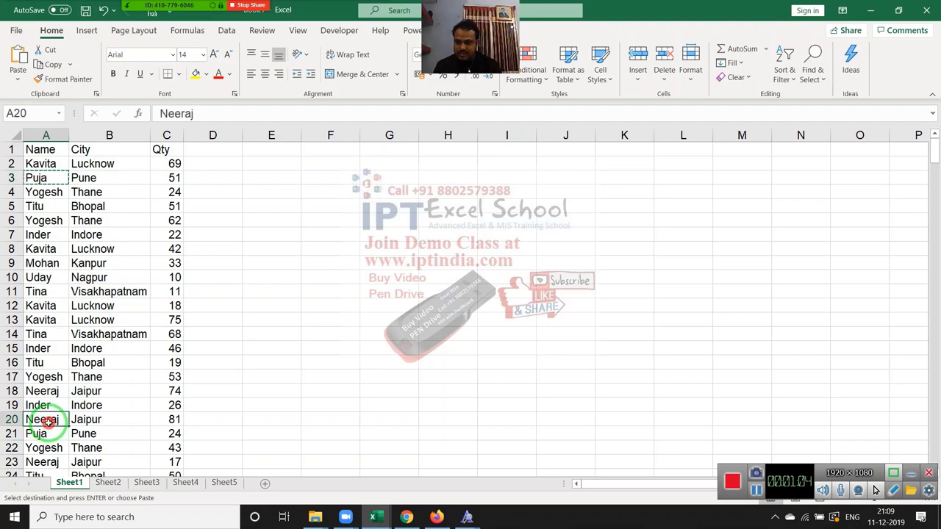
key("ctrl+v")
scroll(53, 445, "down", 2)
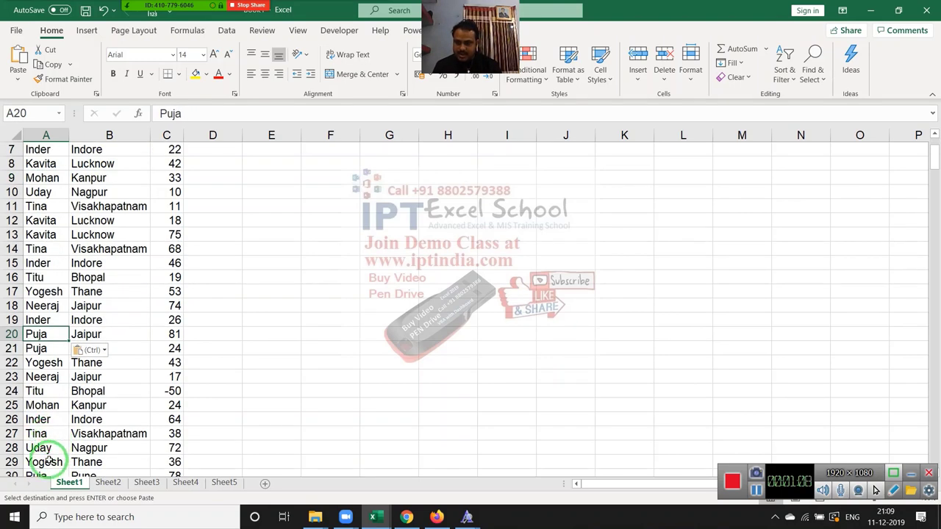
scroll(49, 461, "down", 1)
scroll(44, 461, "down", 2)
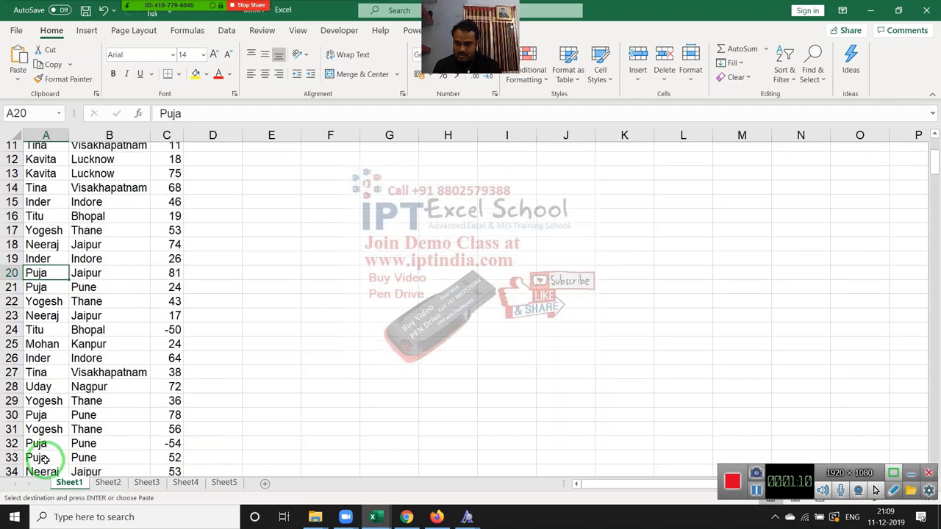
left_click(41, 434)
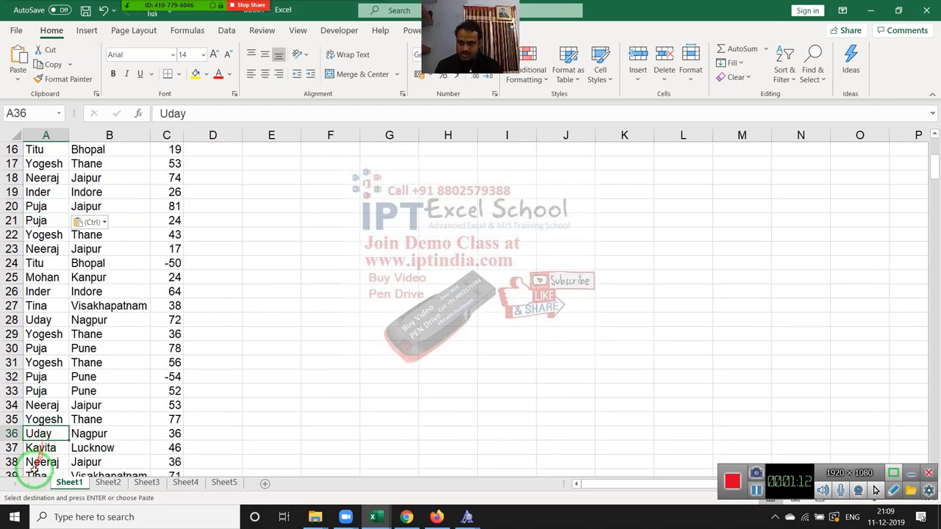
key("ctrl+v")
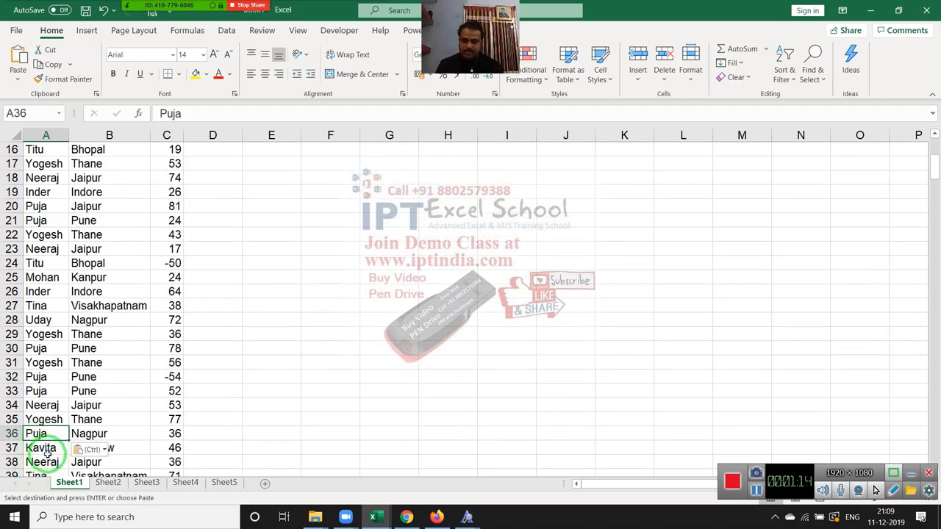
key("Escape")
scroll(300, 315, "up", 5)
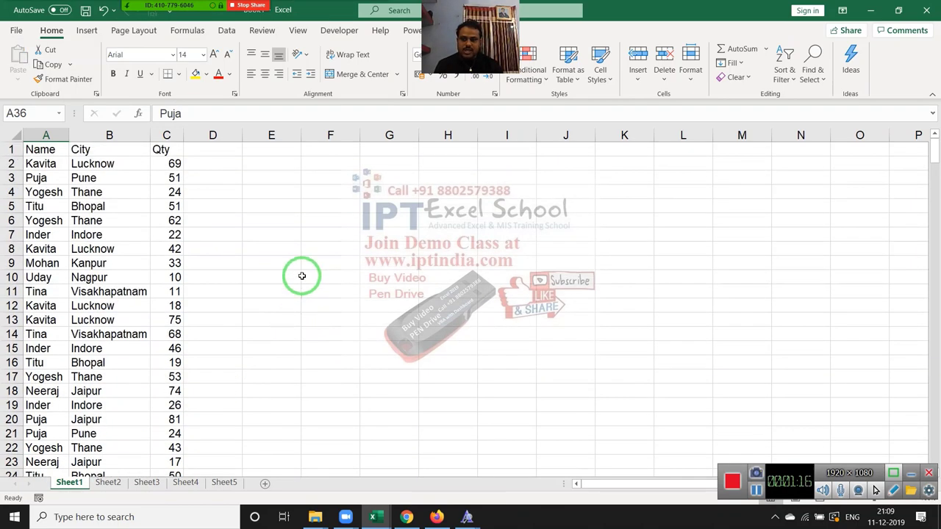
Enter headers Name, City, Qty in F2:H2 with Puja and Pune in F3:G3
left_click(313, 159)
type("Na")
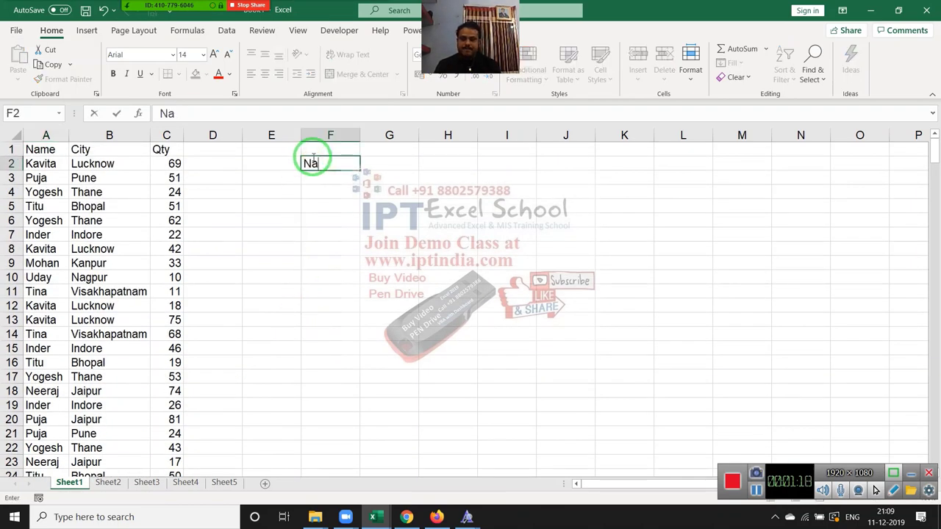
type("me")
key("Tab")
type("Cit")
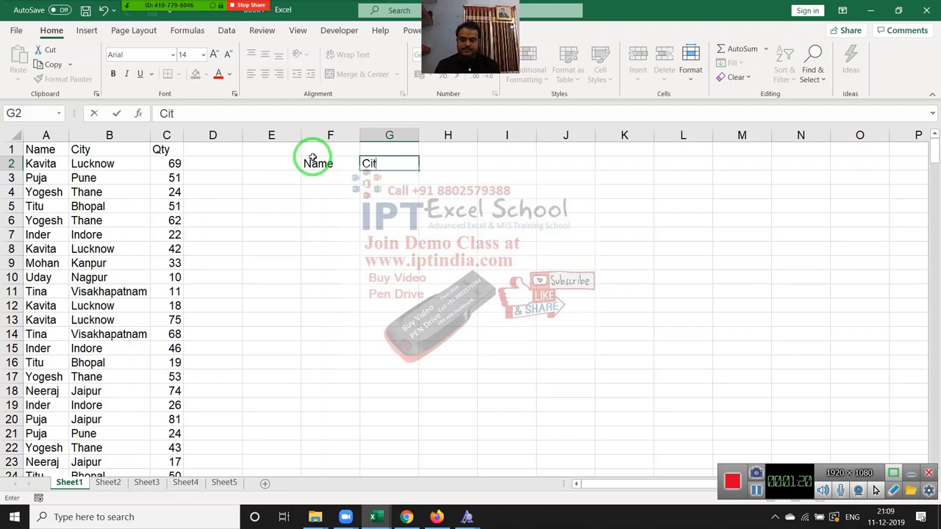
type("y")
key("Tab")
type("Q")
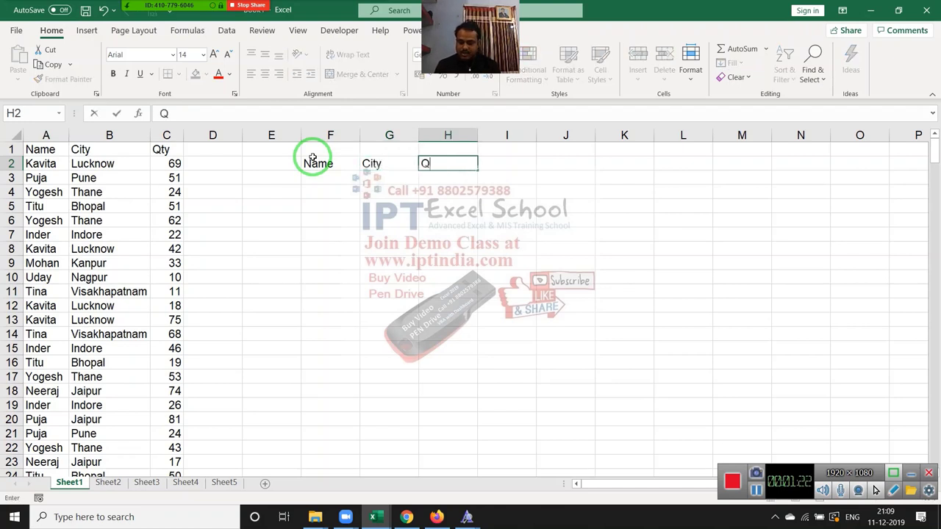
type("ty")
key("Return")
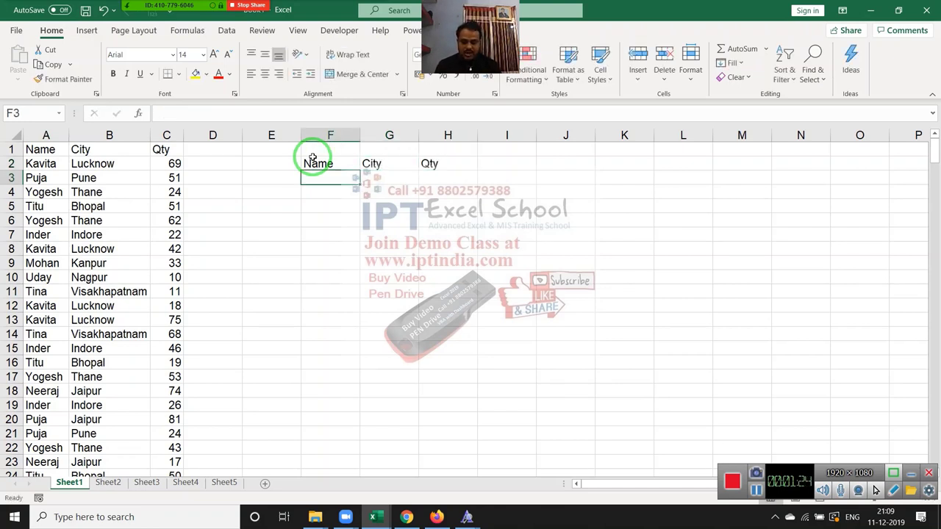
type("Puja")
key("Tab")
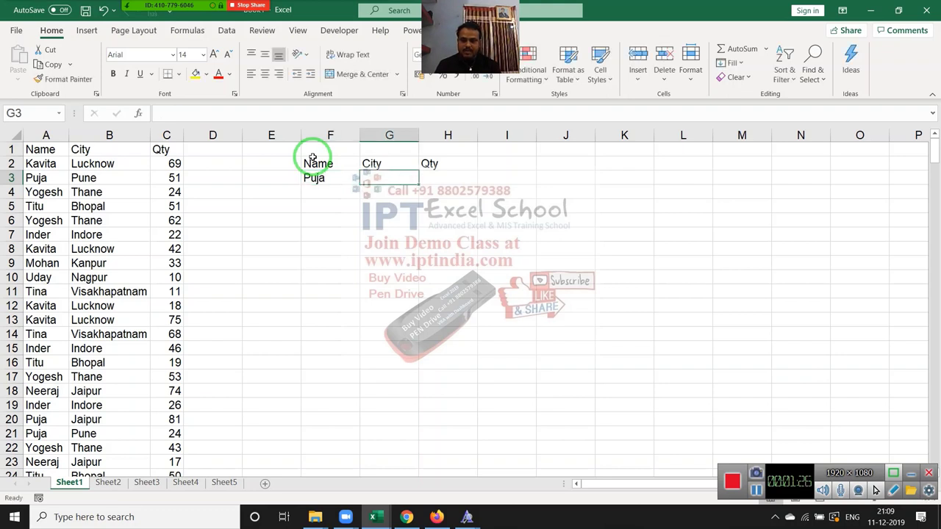
type("Pune")
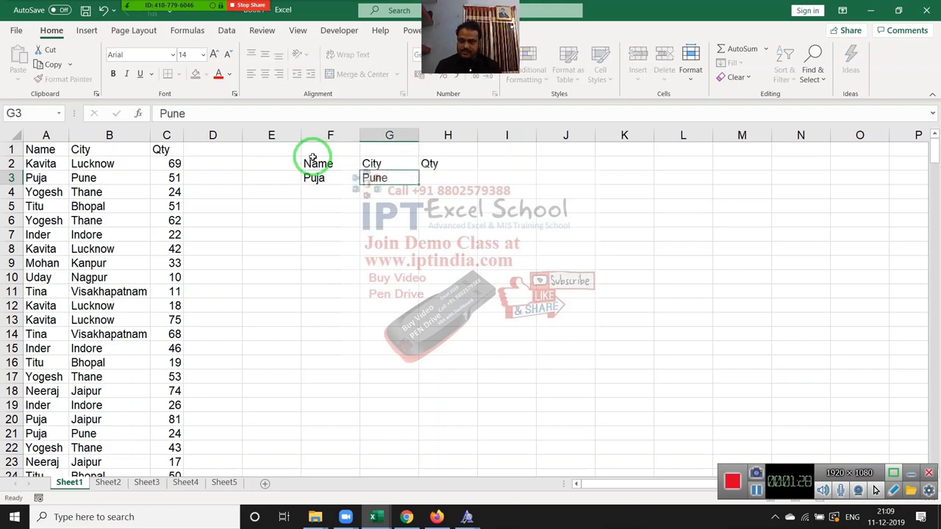
key("Left")
key("Left")
key("Left")
key("Left")
key("Left")
key("Left")
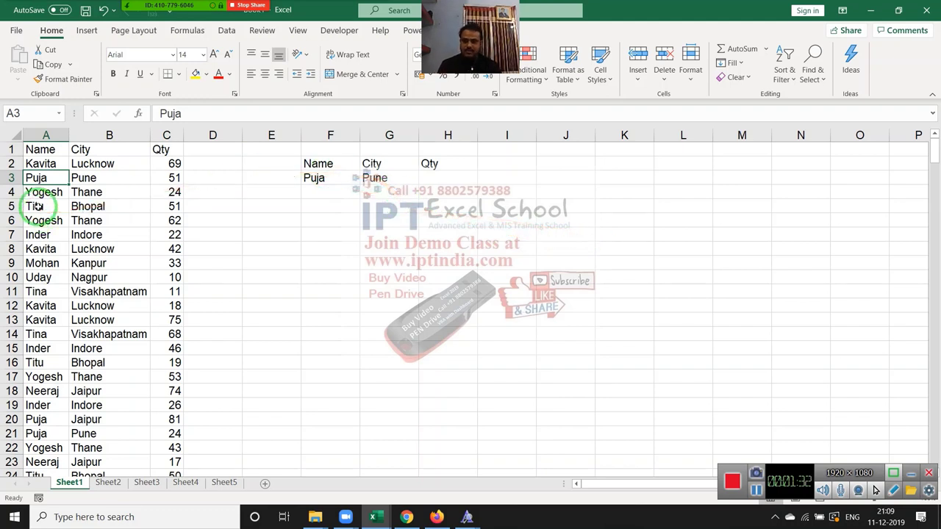
Insert an empty column A before the data table
key("shift+Right")
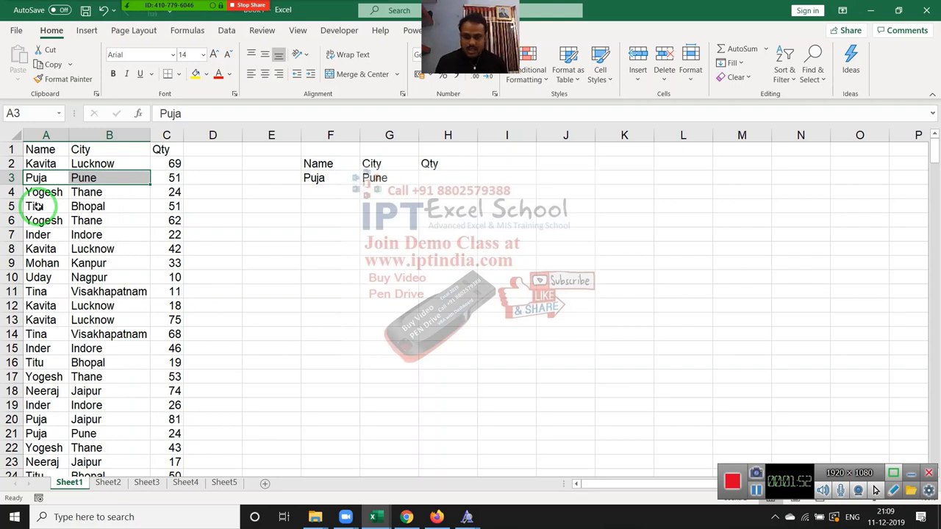
key("Right")
key("Right")
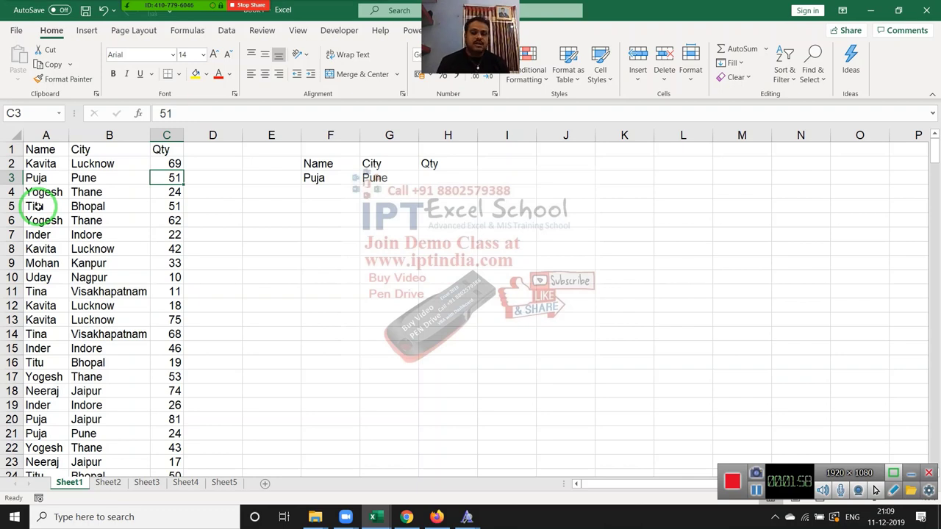
key("Left")
key("Left")
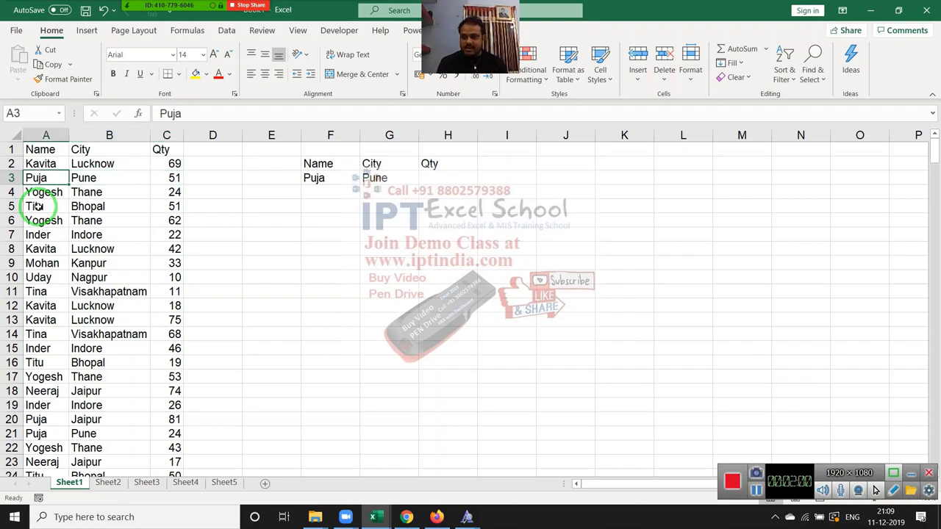
key("ctrl+space")
key("ctrl+shift+plus")
key("ctrl+Home")
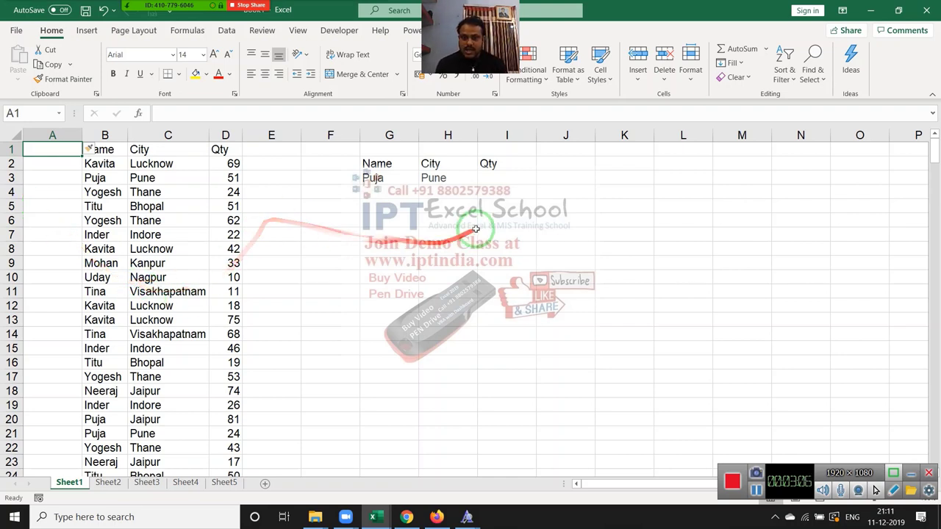
Enter =B2&"-"&C2 in A2 and fill it down column A to build Name-City keys
left_click(33, 163)
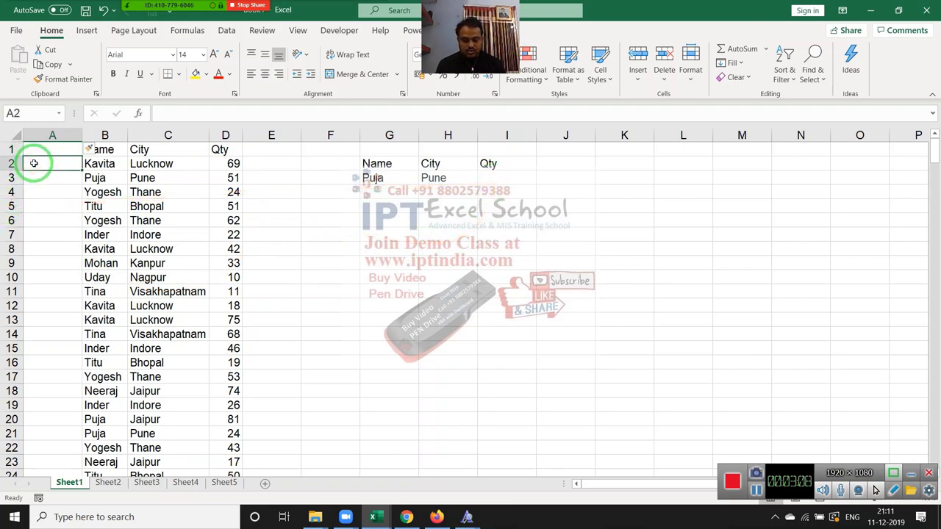
type("=")
key("Right")
type("&")
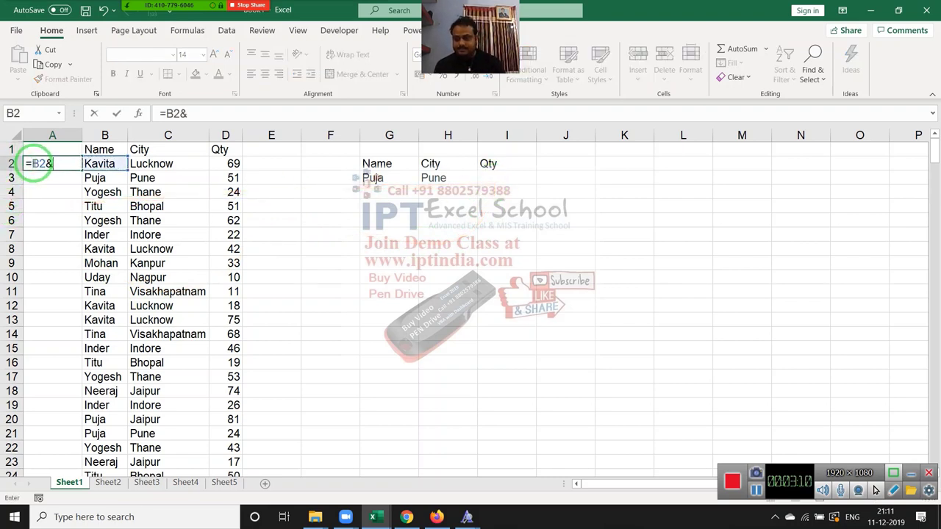
type("\"-\"")
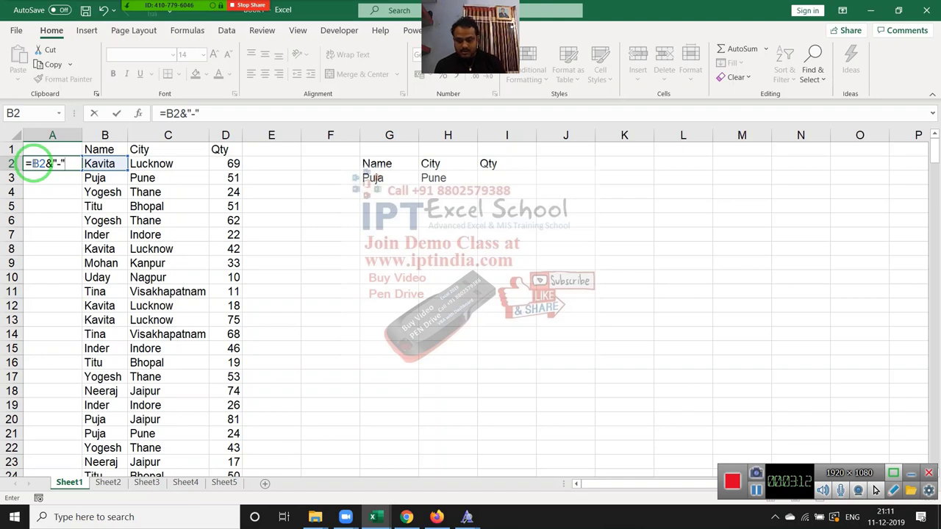
type("&")
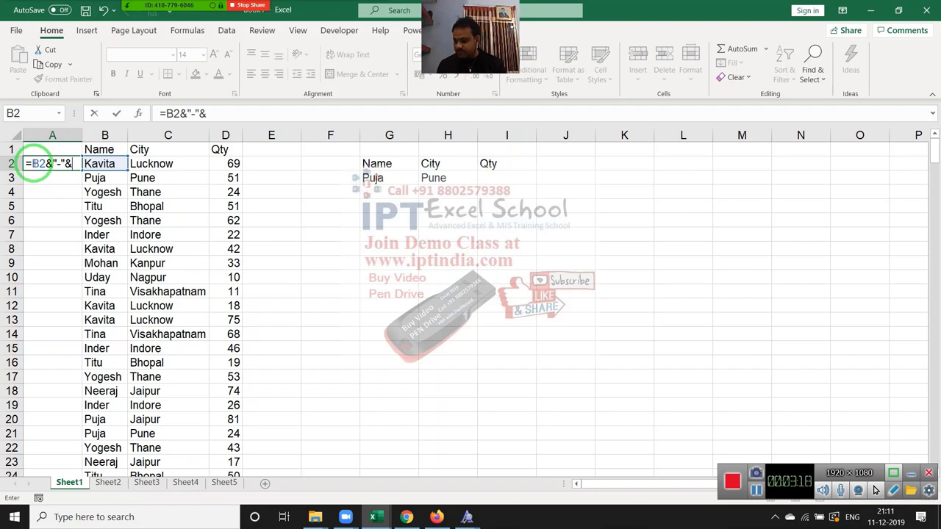
key("Right")
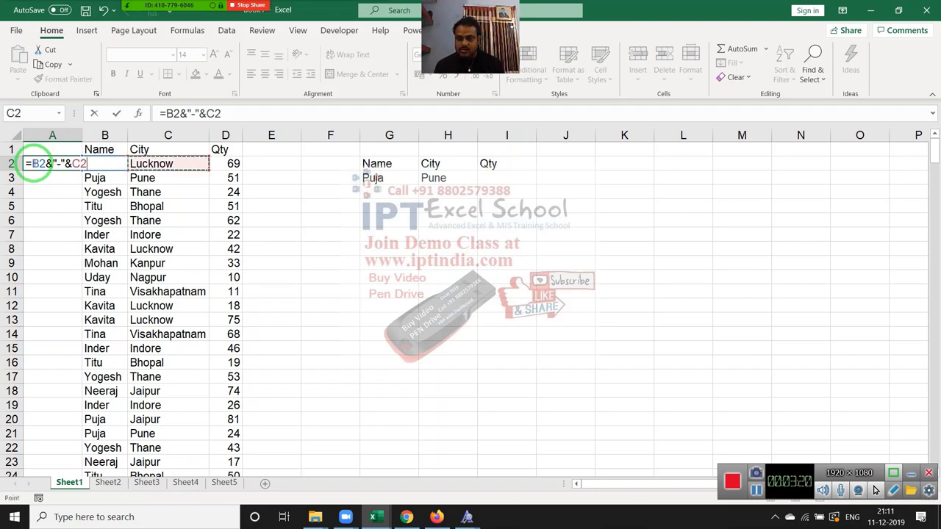
key("Return")
left_click(33, 163)
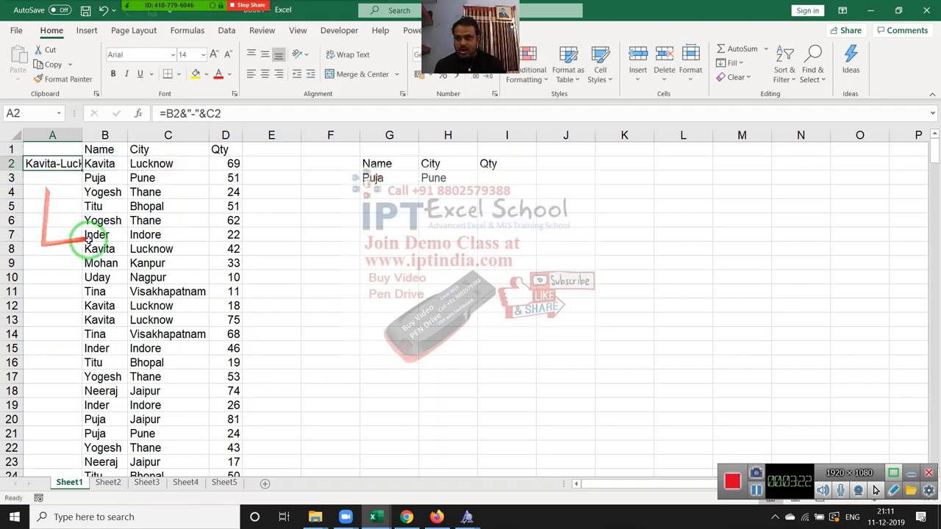
double_click(82, 170)
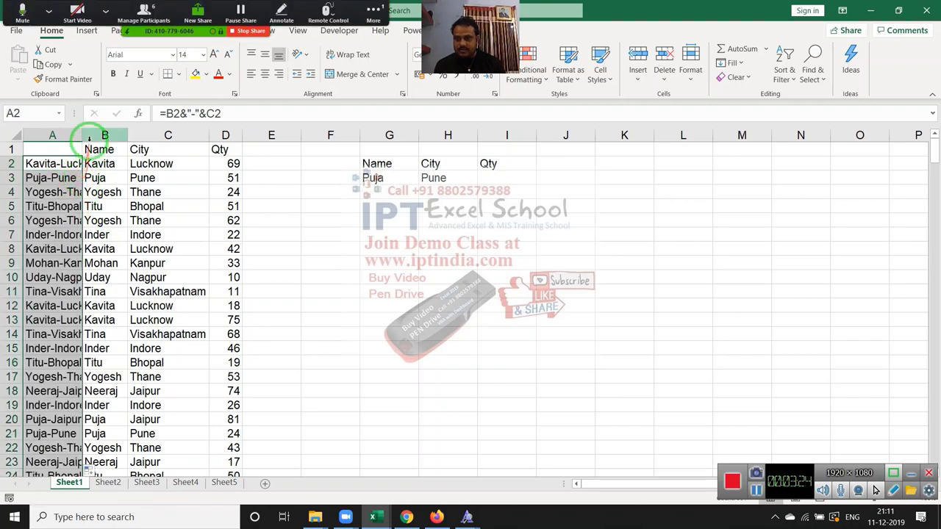
Widen column A to fit the Name-City keys
double_click(82, 135)
left_click(374, 9)
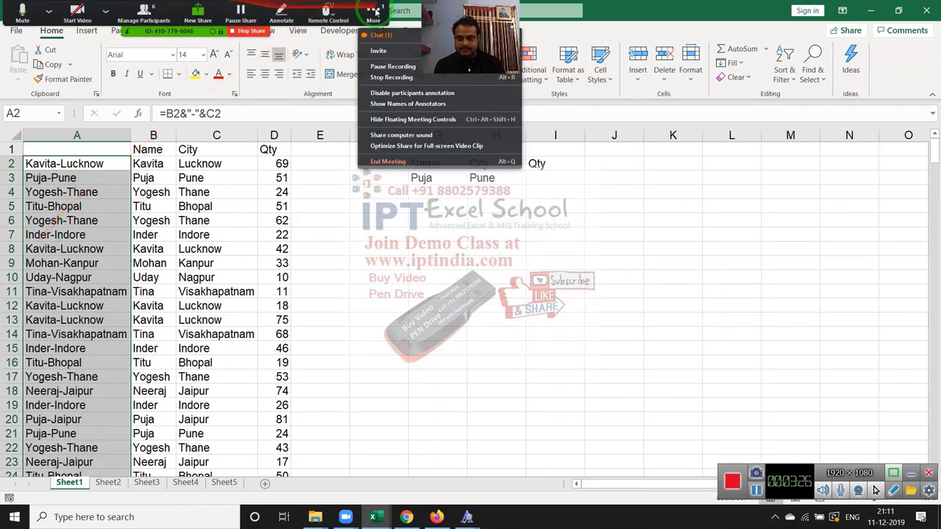
left_click(144, 10)
mouse_move(441, 234)
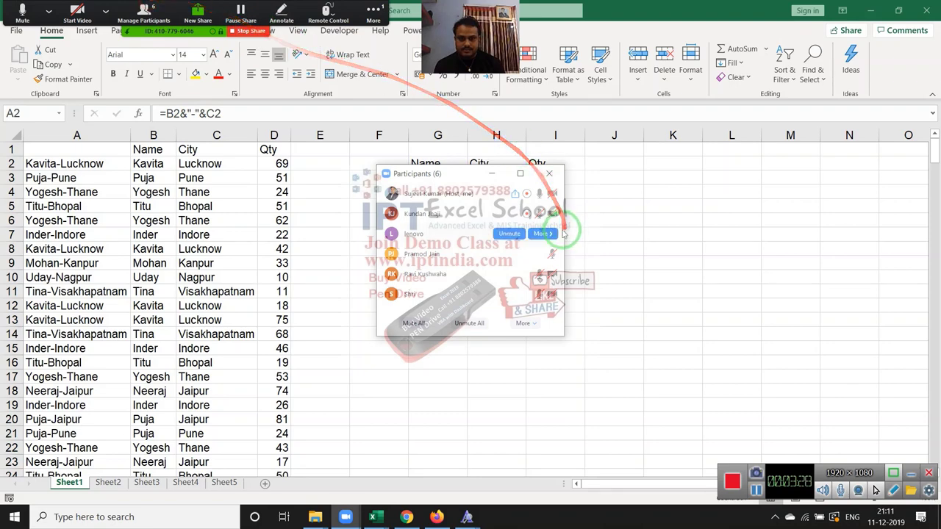
Allow one Zoom participant to record, then close the participants list
left_click(544, 234)
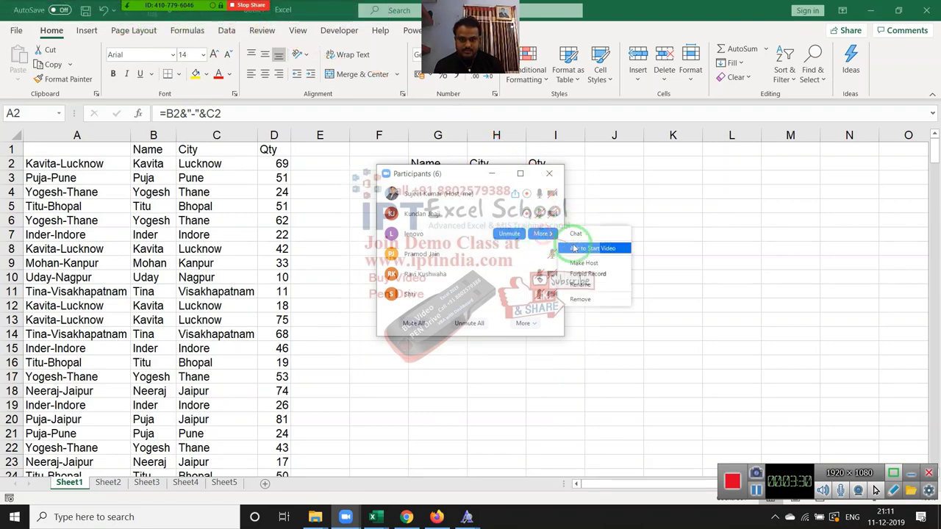
left_click(533, 259)
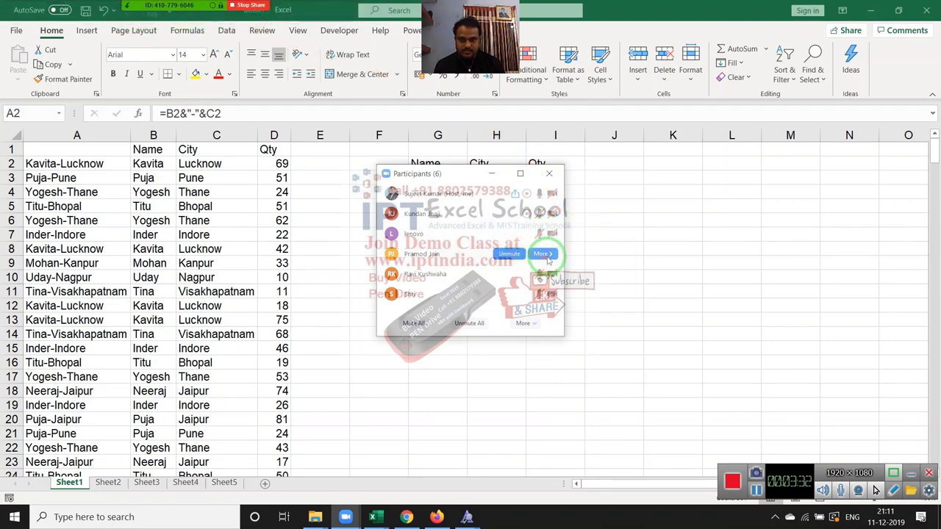
left_click(542, 253)
left_click(544, 274)
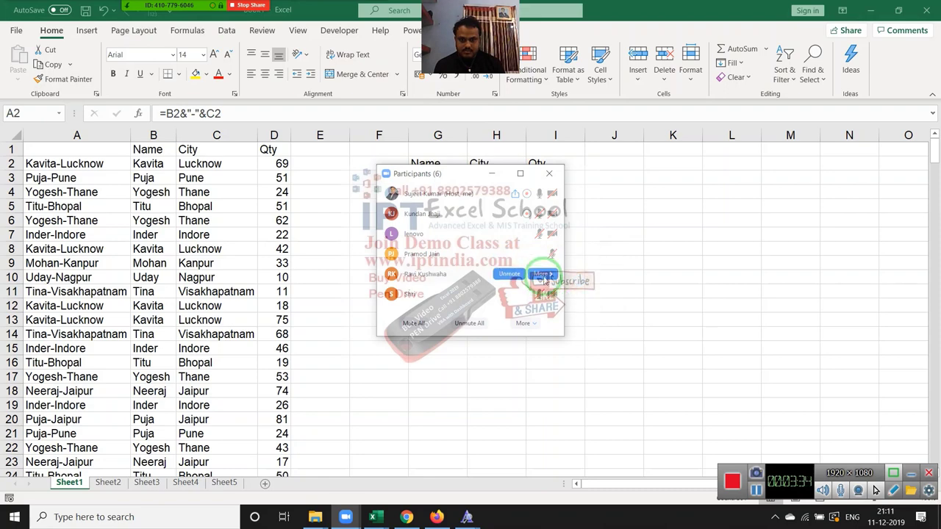
left_click(544, 276)
left_click(582, 314)
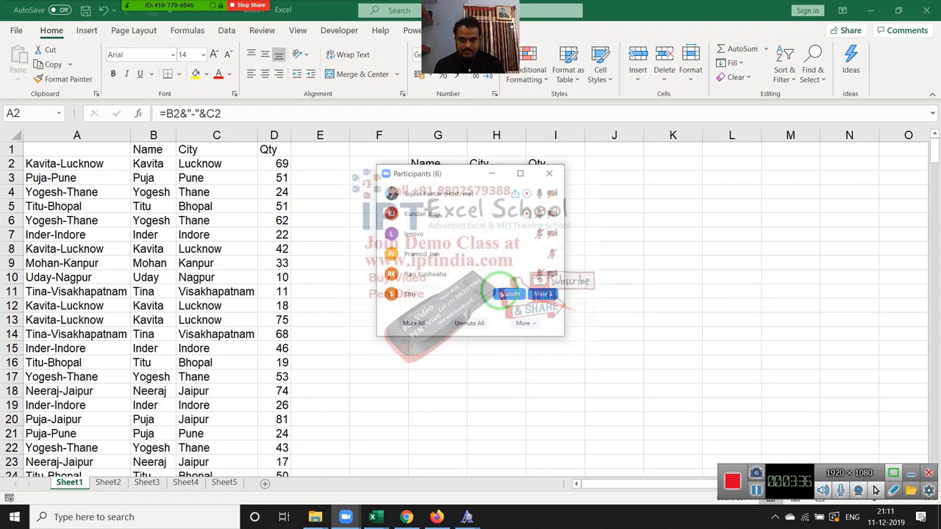
left_click(542, 294)
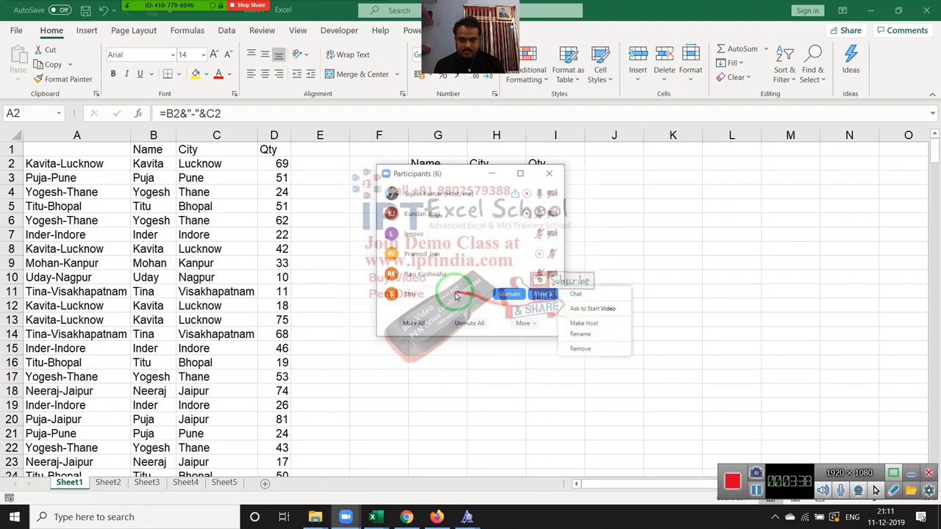
left_click(385, 323)
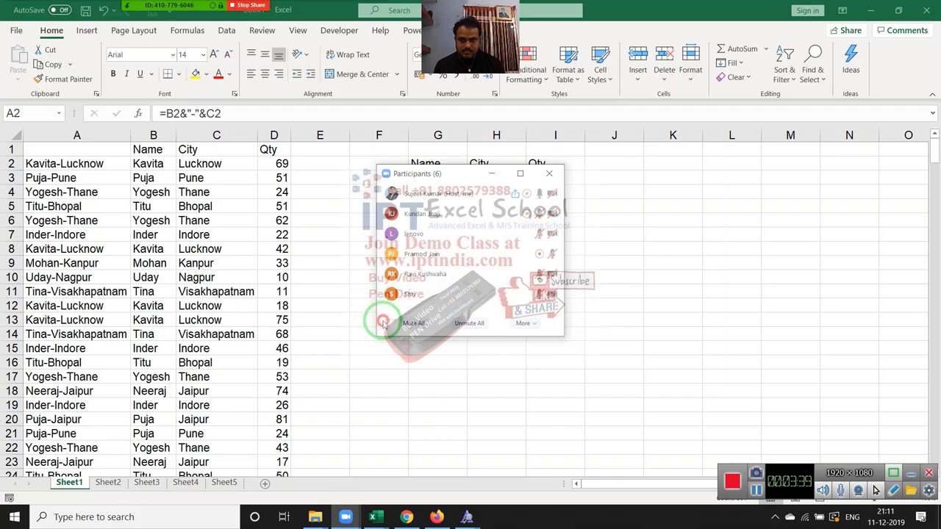
left_click(549, 173)
key("F2")
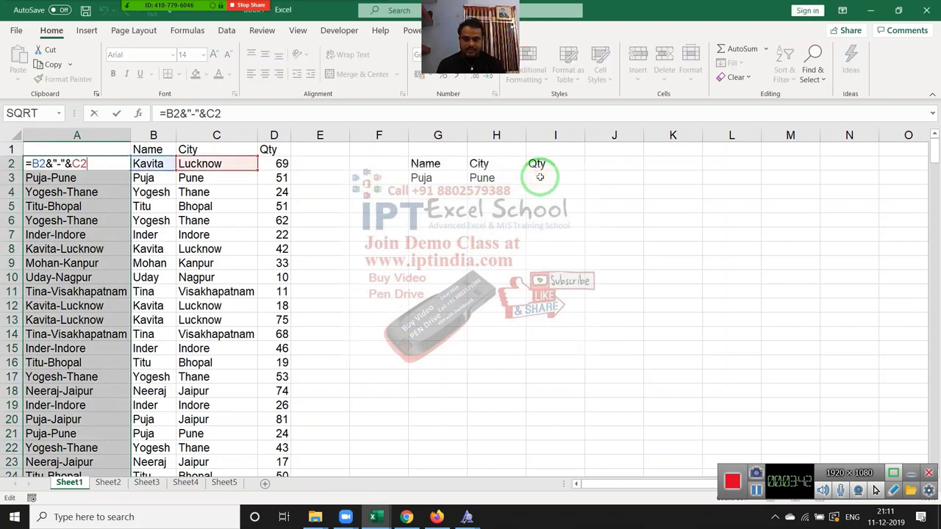
Enter =VLOOKUP(G3&"-"&H3,A:D,4,0) in I3, returning Puja-Pune's Qty of 51
key("ctrl+Return")
left_click(539, 177)
type("=")
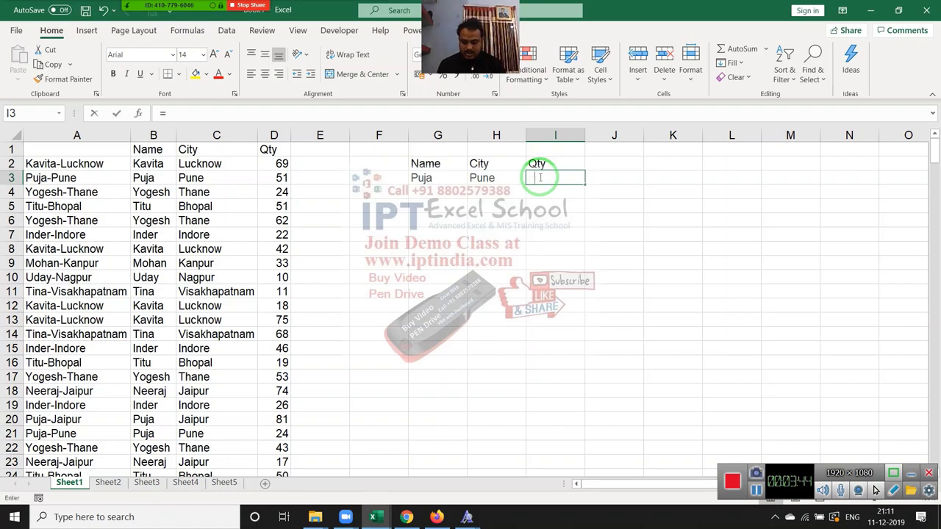
type("vl")
key("Tab")
key("Left")
key("Left")
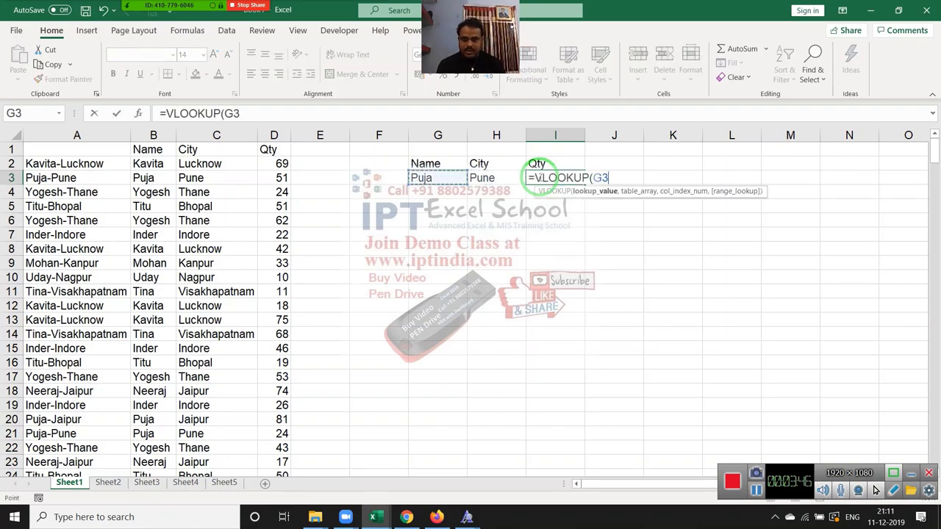
type("&\"-\"")
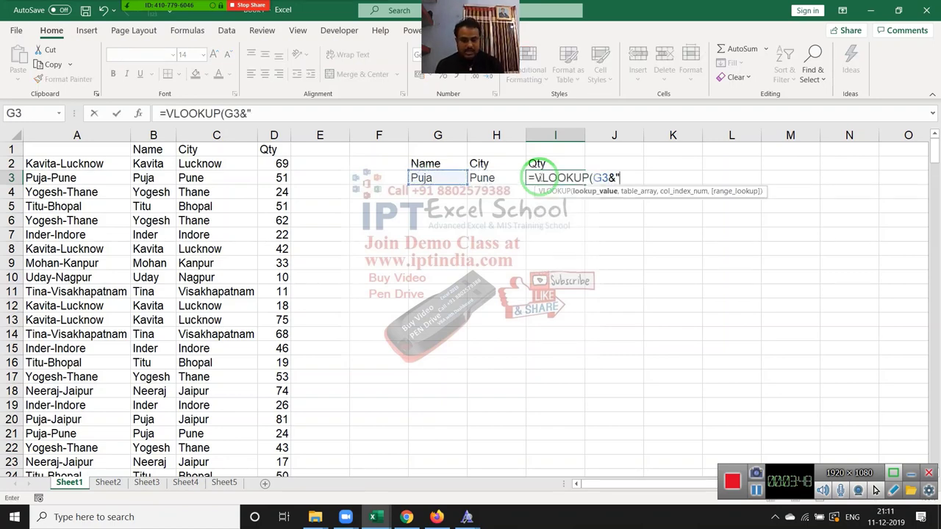
type("&")
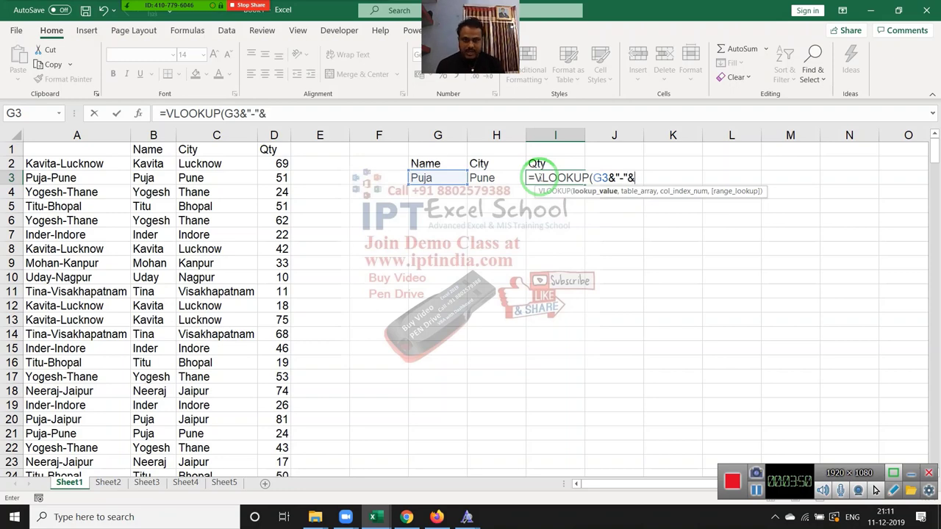
key("Left")
type(",")
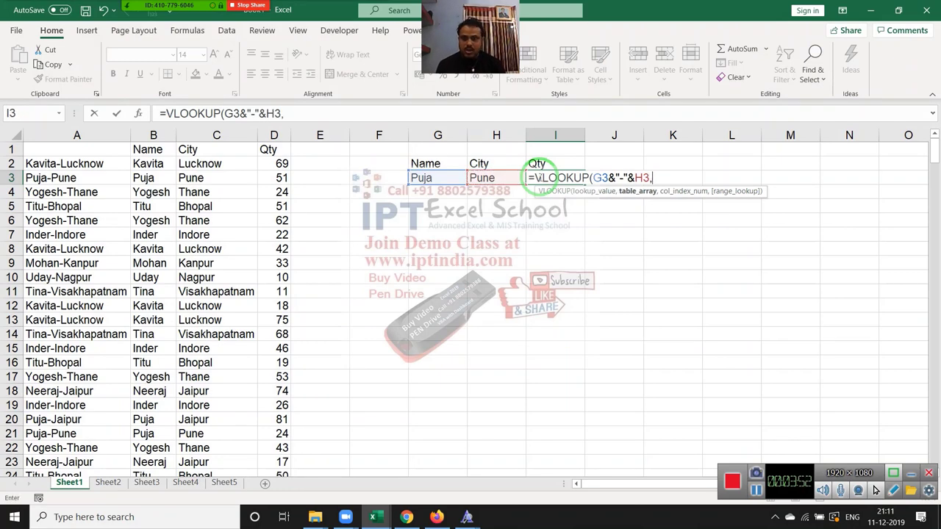
key("Left")
key("Left")
key("Left")
key("Left")
key("Left")
key("Left")
key("Left")
key("Left")
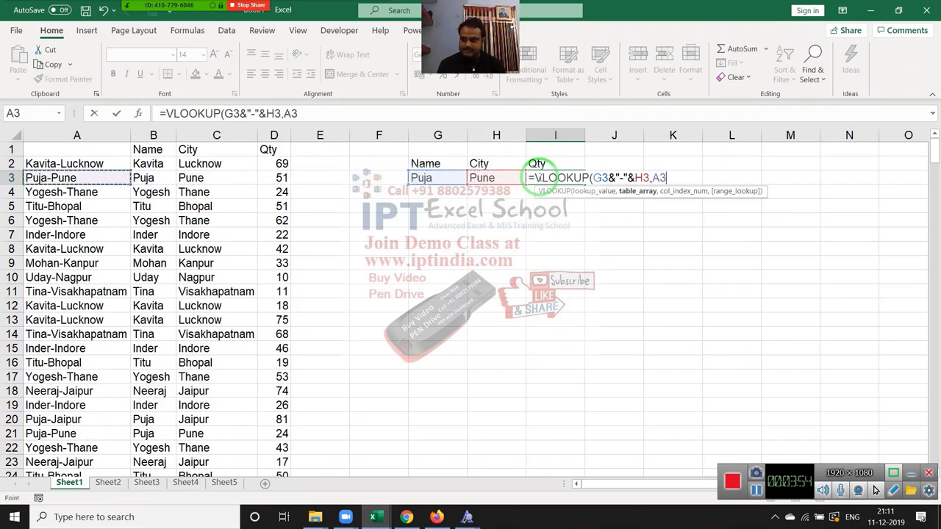
key("ctrl+space")
key("shift+Right")
key("shift+Right")
key("shift+Right")
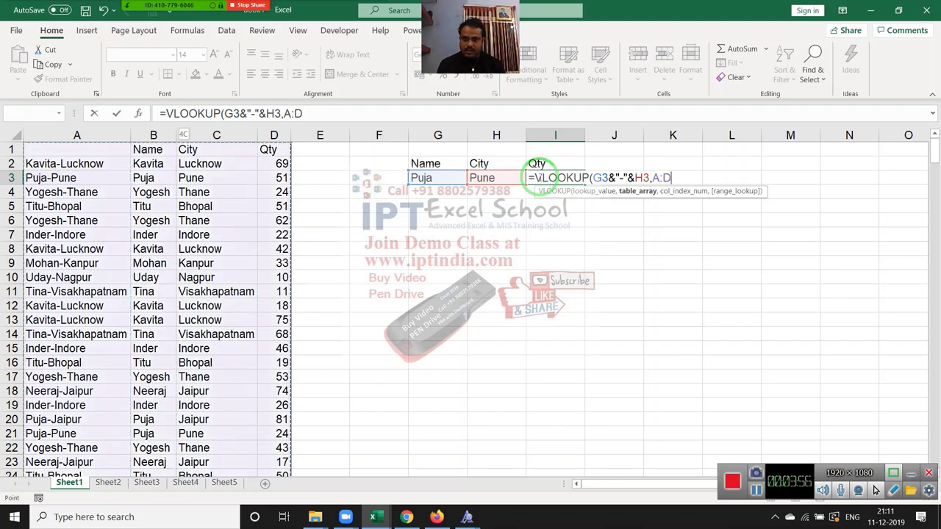
type(",")
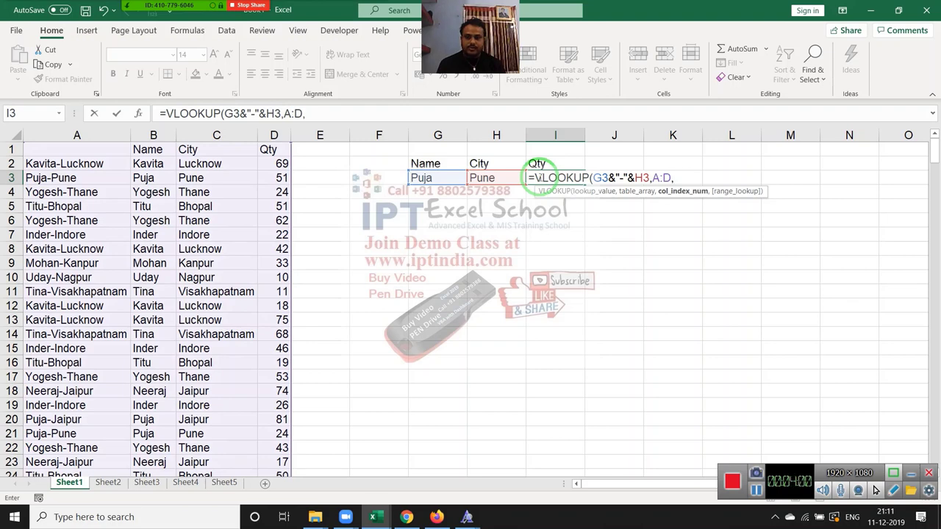
type("4,0")
key("Return")
left_click(538, 178)
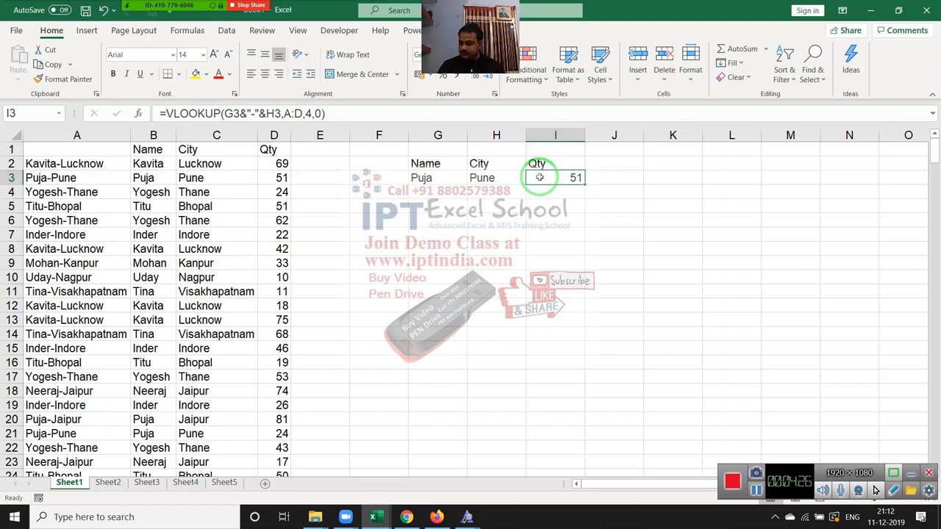
Review I3's lookup formula and A2's Name-City joining formula without changing them
left_click(517, 235)
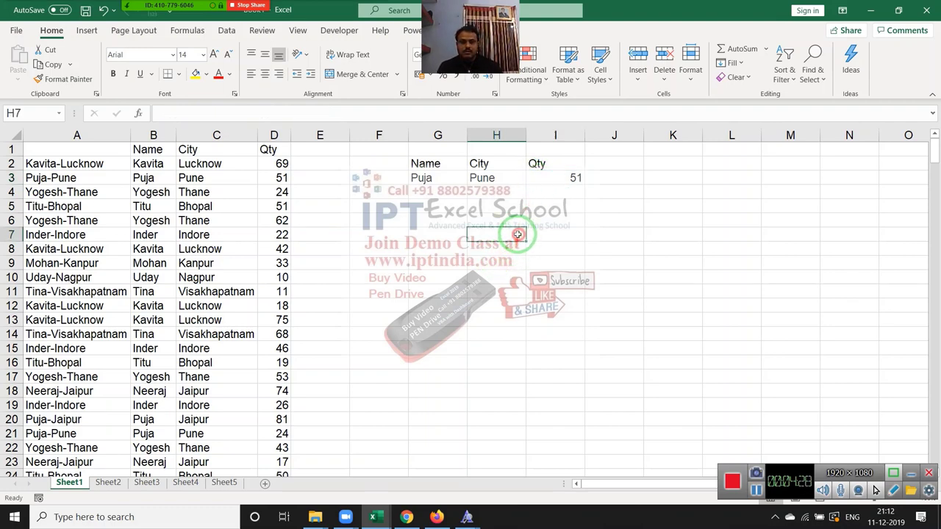
left_click(551, 180)
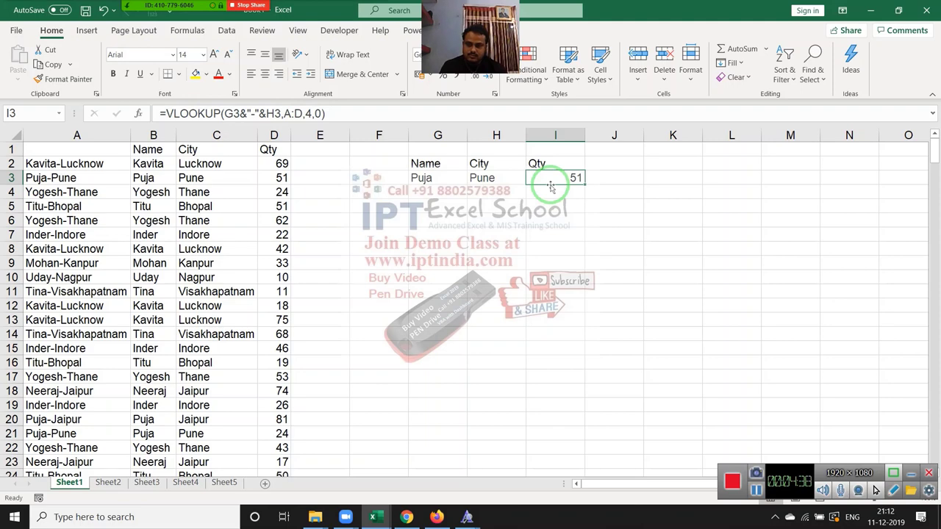
key("Left")
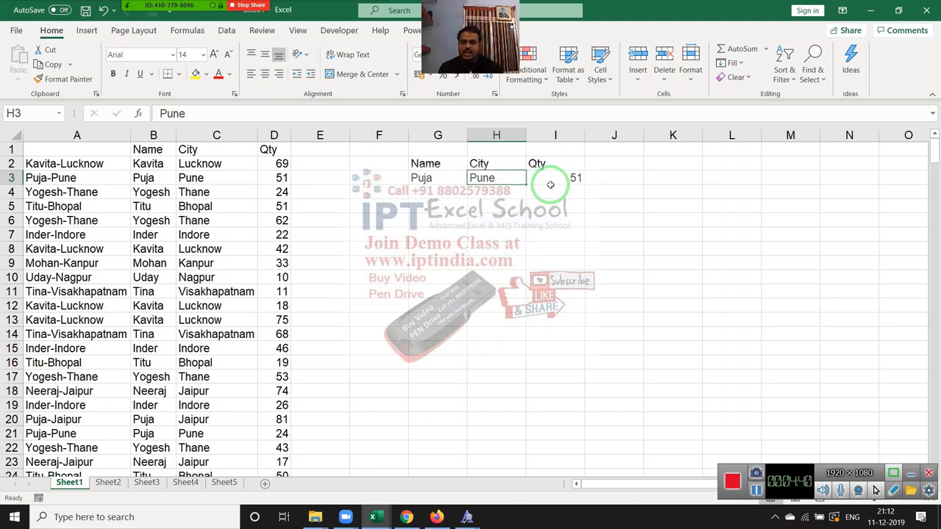
key("Left")
key("Left")
key("Left")
key("Left")
key("Left")
key("Left")
key("Left")
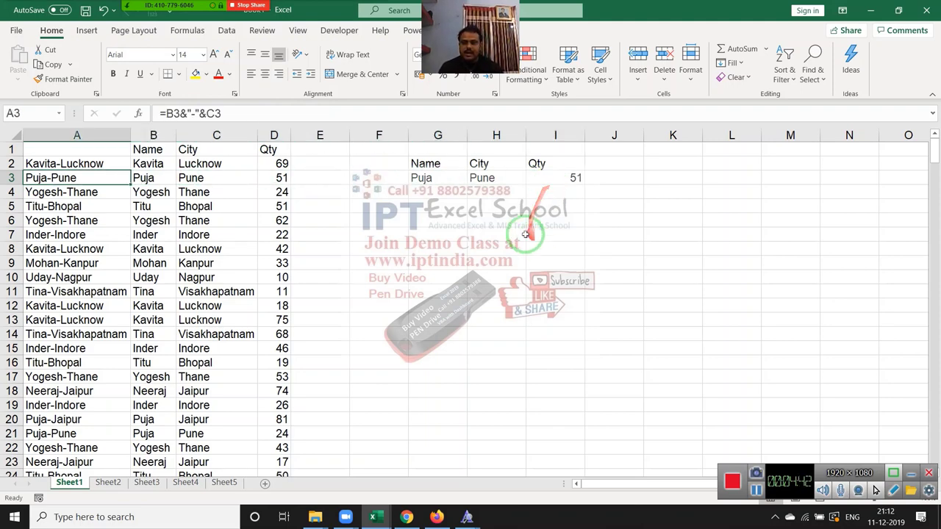
left_click(137, 163)
left_click_drag(136, 163, 188, 163)
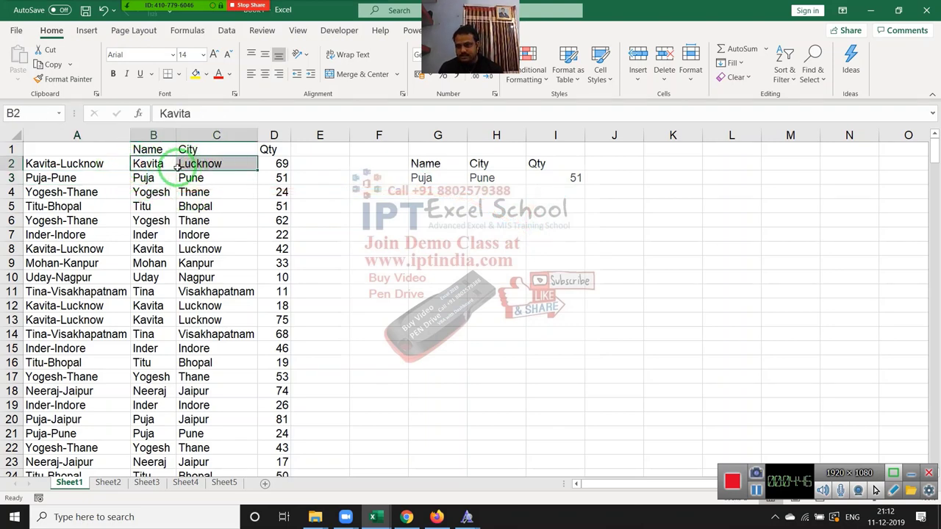
left_click(125, 161)
double_click(125, 161)
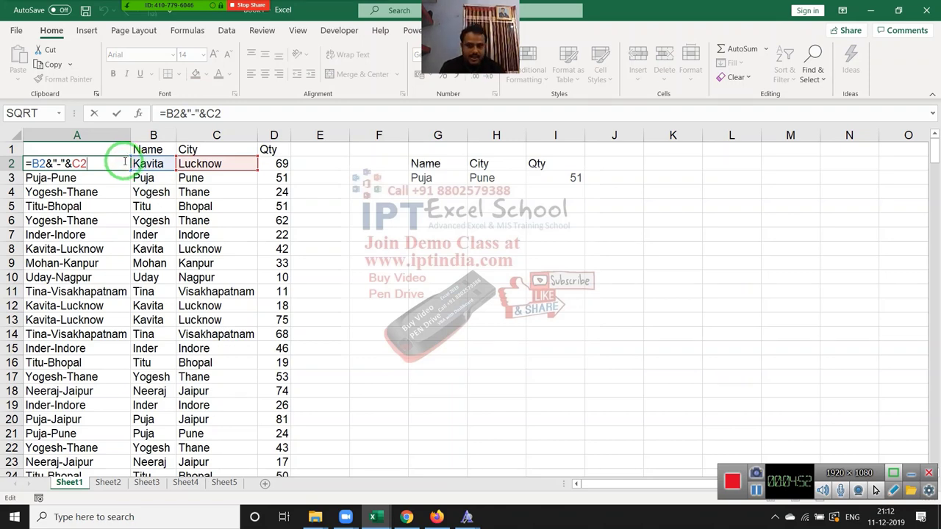
key("ctrl+Return")
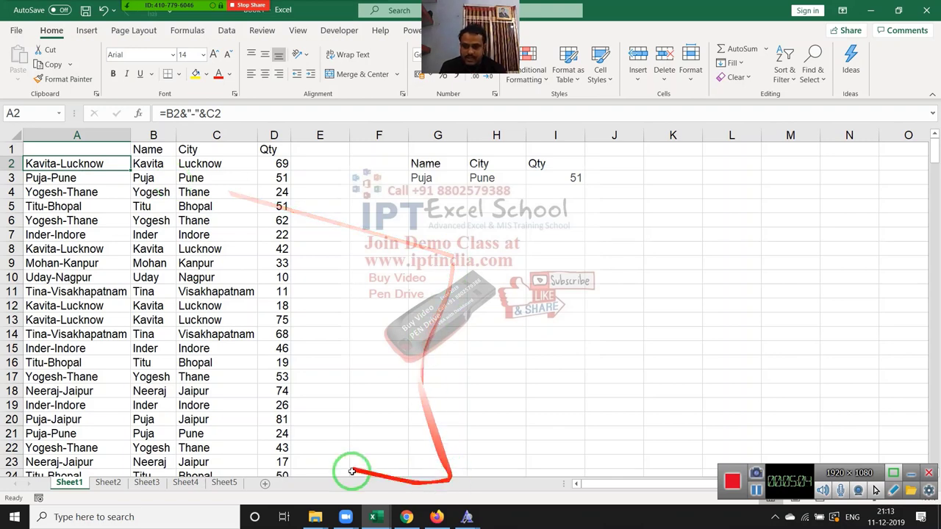
Select the Name and City columns on Sheet1
left_click(165, 133)
mouse_move(165, 133)
left_mouse_down()
mouse_move(255, 136)
mouse_move(174, 135)
mouse_move(153, 192)
left_mouse_up()
mouse_move(153, 149)
left_mouse_down()
mouse_move(156, 252)
mouse_move(150, 218)
left_mouse_up()
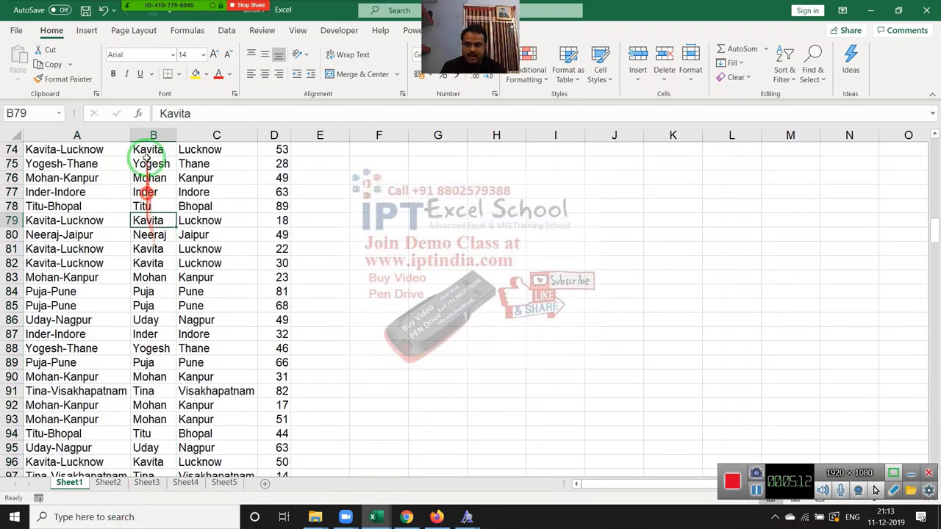
Copy Name, City and Qty into Sheet2 at A1, then delete the City column
left_click(150, 132)
left_click(274, 134, "shift")
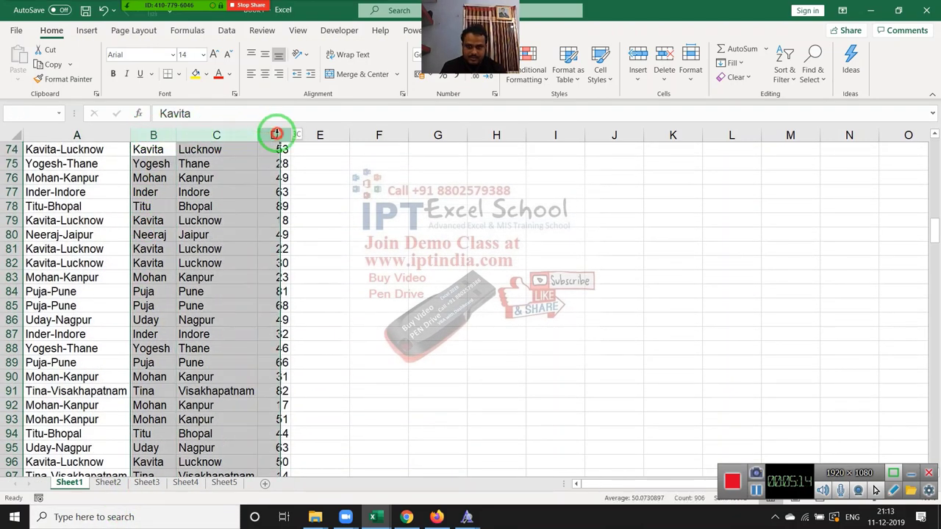
key("ctrl+c")
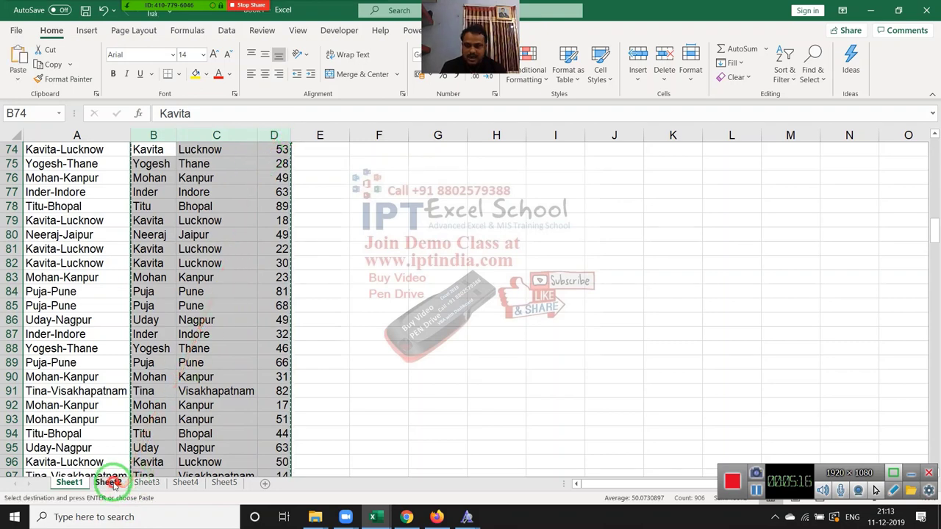
left_click(114, 483)
key("ctrl+v")
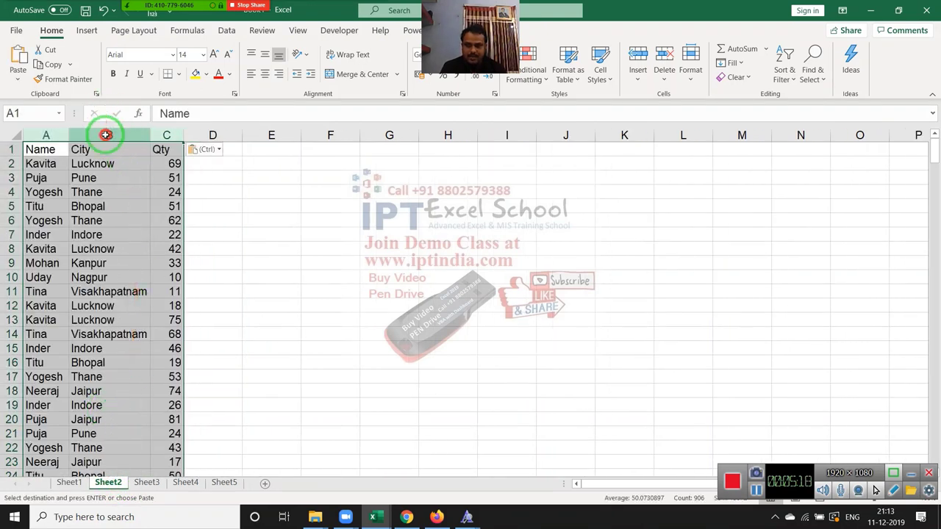
left_click(109, 134)
key("ctrl+minus")
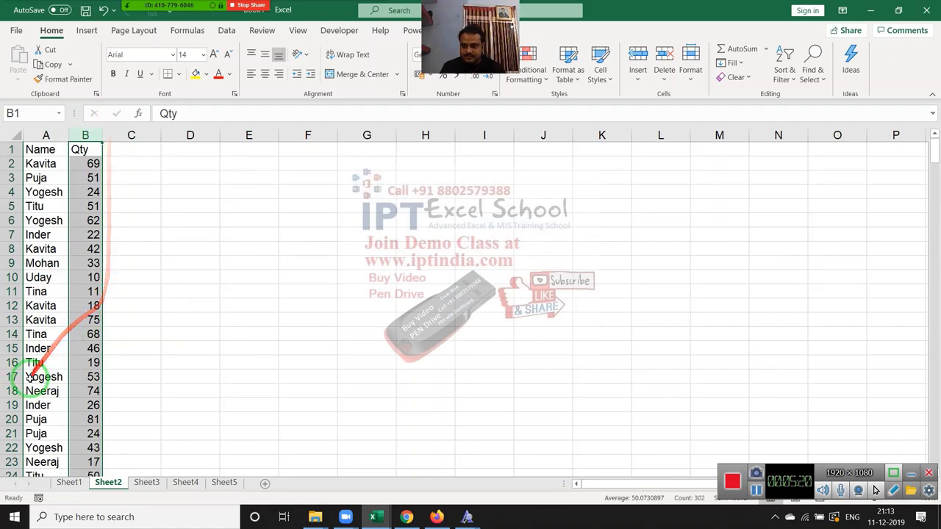
Check the extent of the Name and Qty list and return to its first name
left_click(31, 376)
key("ctrl+Down")
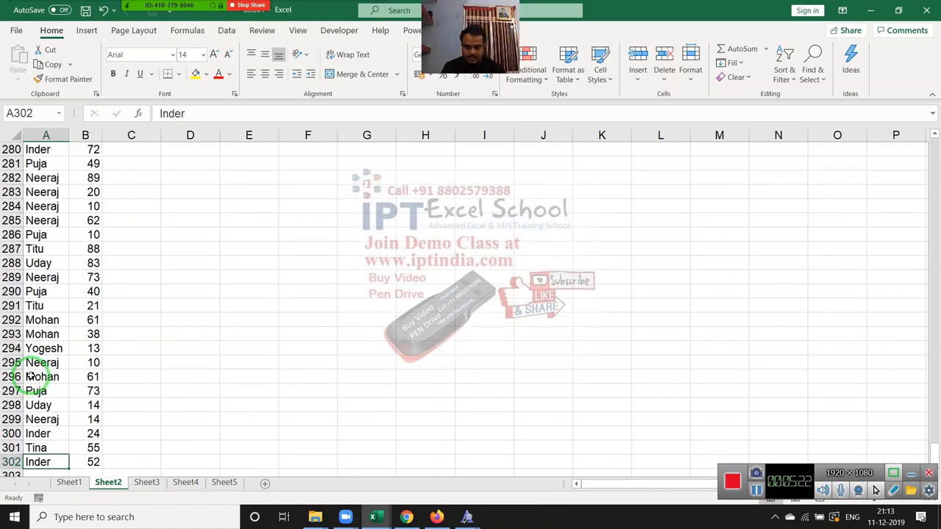
key("shift+Right")
key("shift+Page_Up")
key("shift+Page_Up")
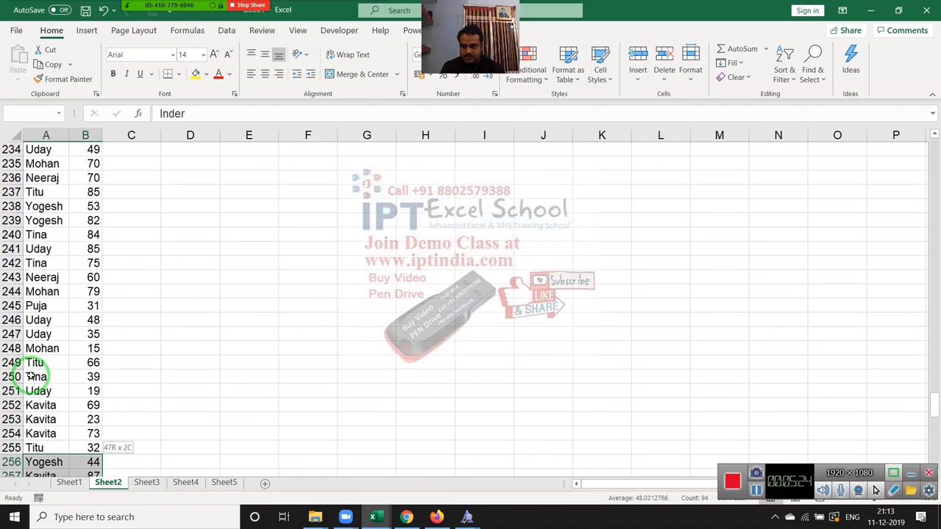
key("shift+Page_Up")
key("shift+Page_Up")
key("shift+Page_Up")
key("shift+Page_Up")
key("shift+Page_Up")
key("shift+Page_Up")
key("shift+Page_Up")
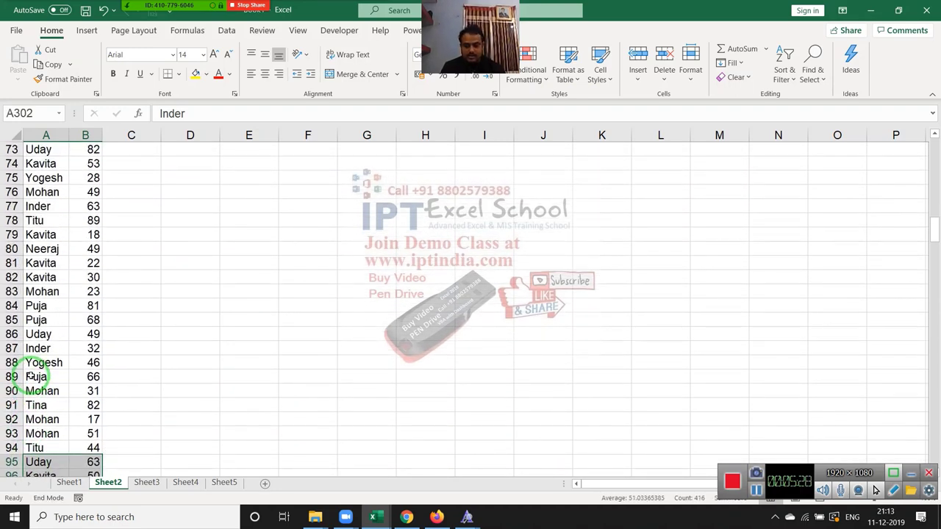
key("ctrl+Home")
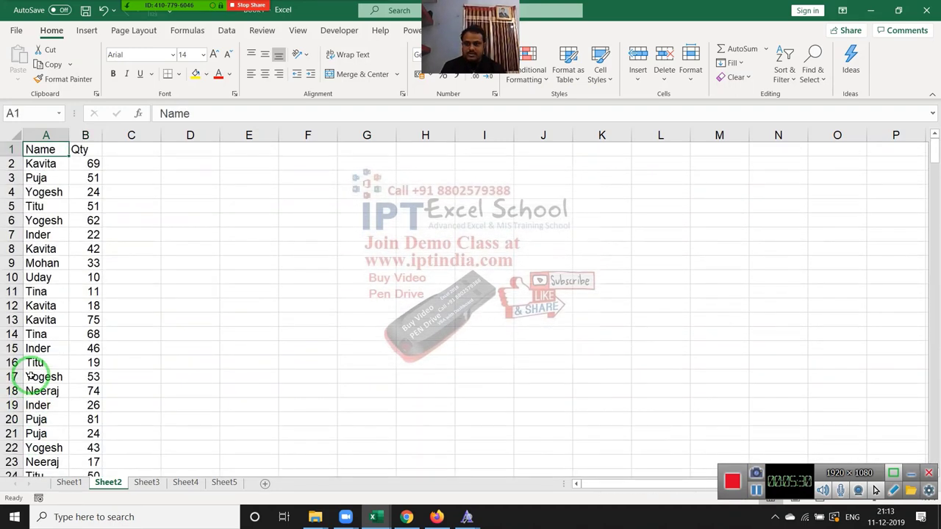
key("Down")
key("Down")
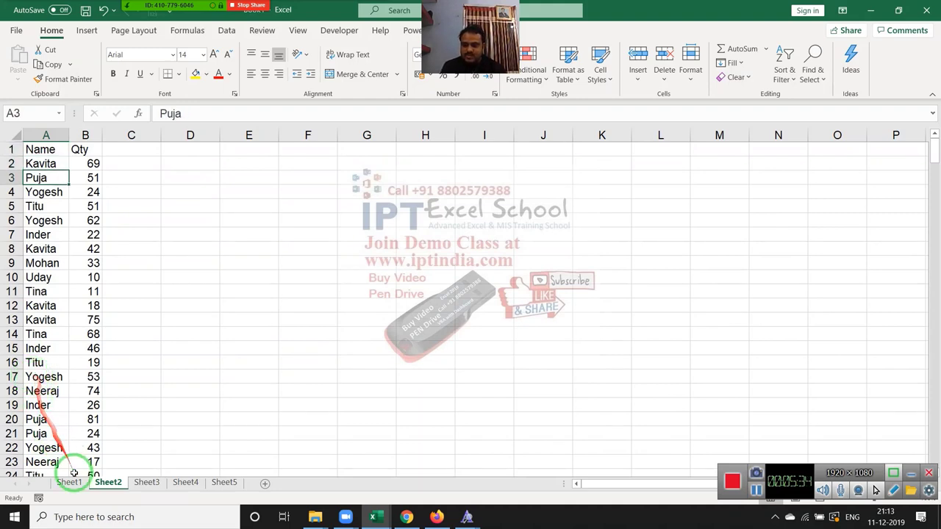
Type Puja in E3 and enter =VLOOKUP(E3,A:B,2,0) in F3, returning 51
left_click(246, 180)
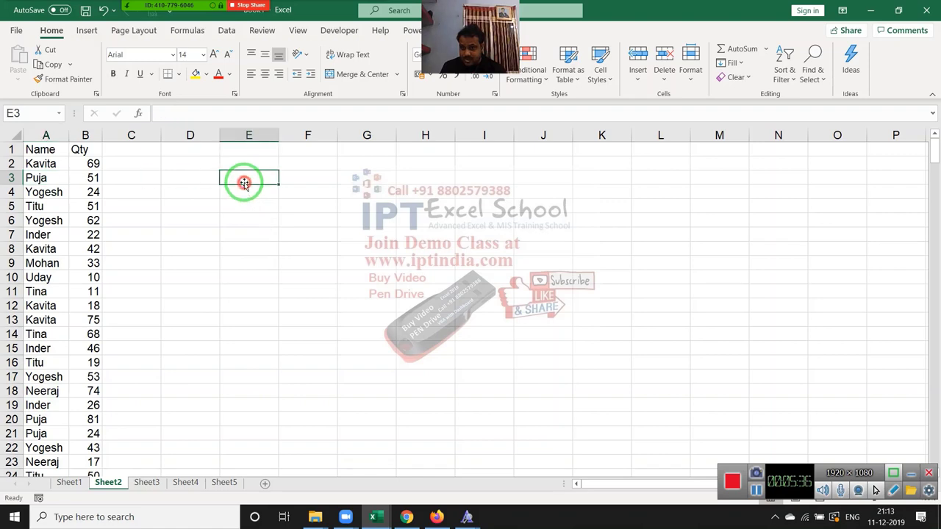
type("Puja")
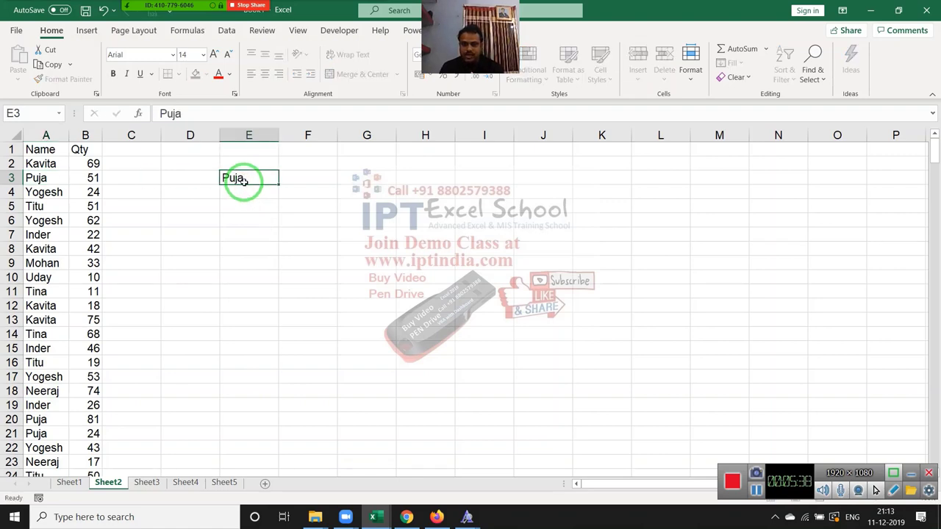
key("Tab")
type("=v")
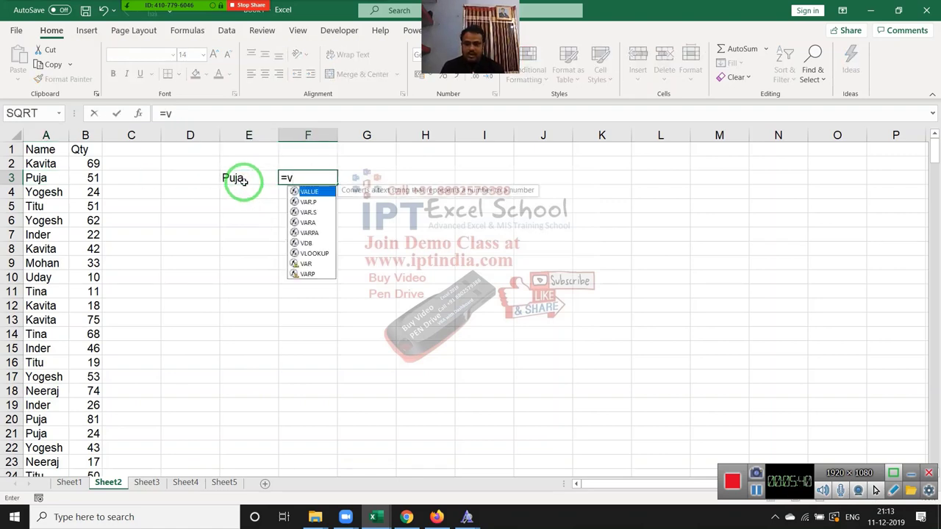
type(";")
key("BackSpace")
type("l")
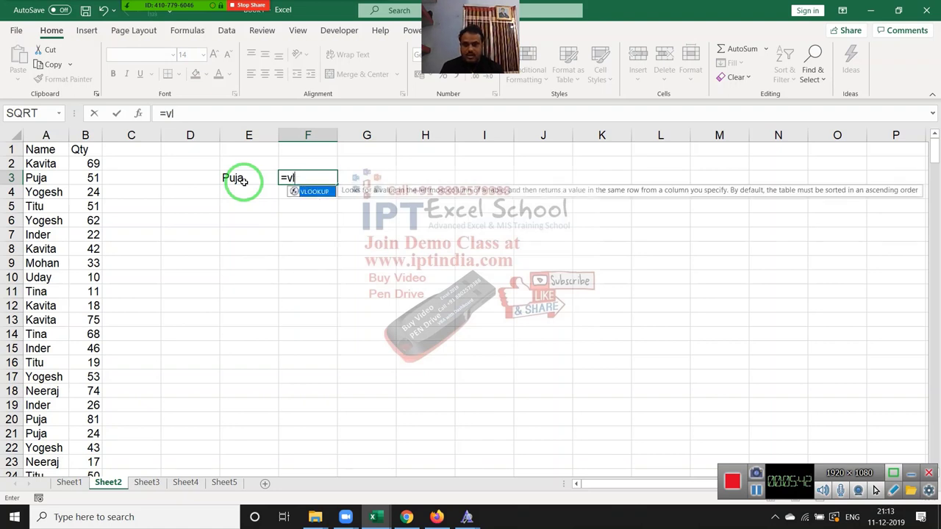
key("Tab")
left_click(244, 182)
type(",")
key("Left")
key("Left")
key("Left")
key("Left")
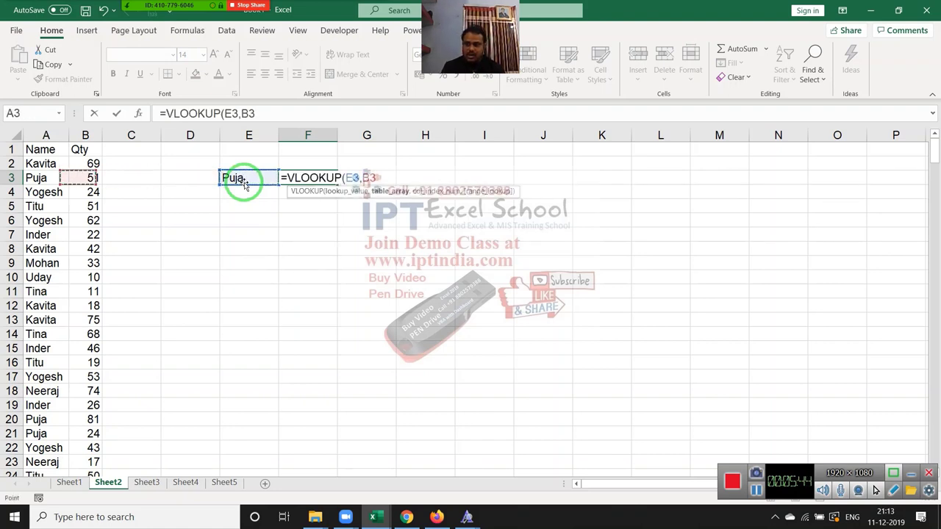
key("Left")
key("ctrl+space")
key("shift+Right")
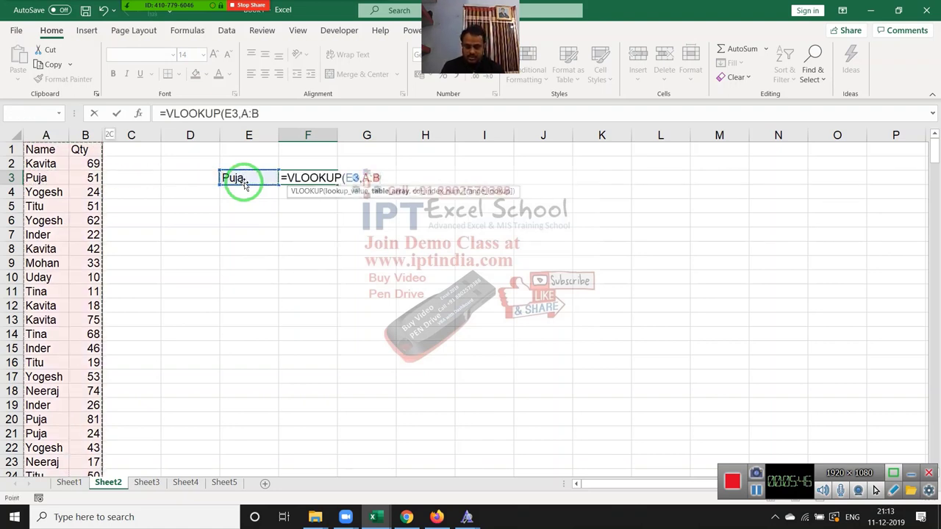
type(",2,0")
key("Return")
key("Up")
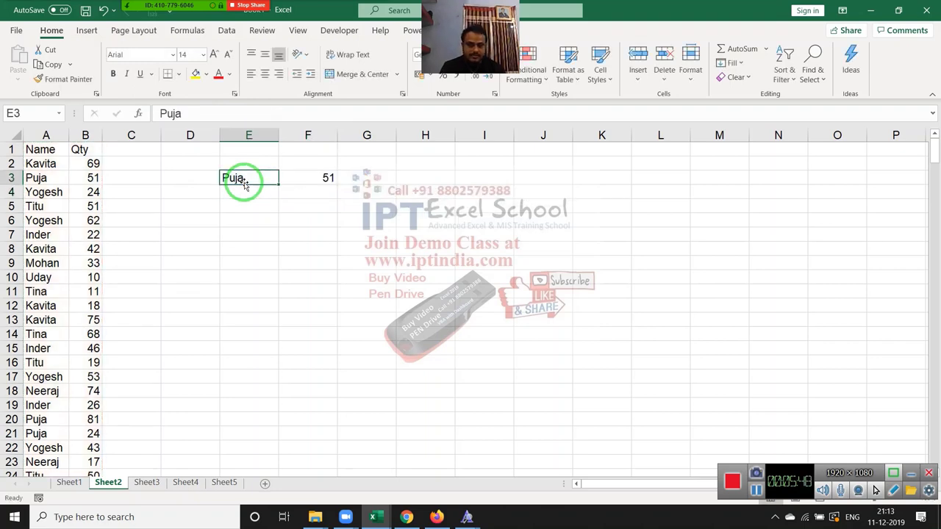
key("Right")
Check Puja's later entries in the list, including a second quantity of 66
left_click(46, 249)
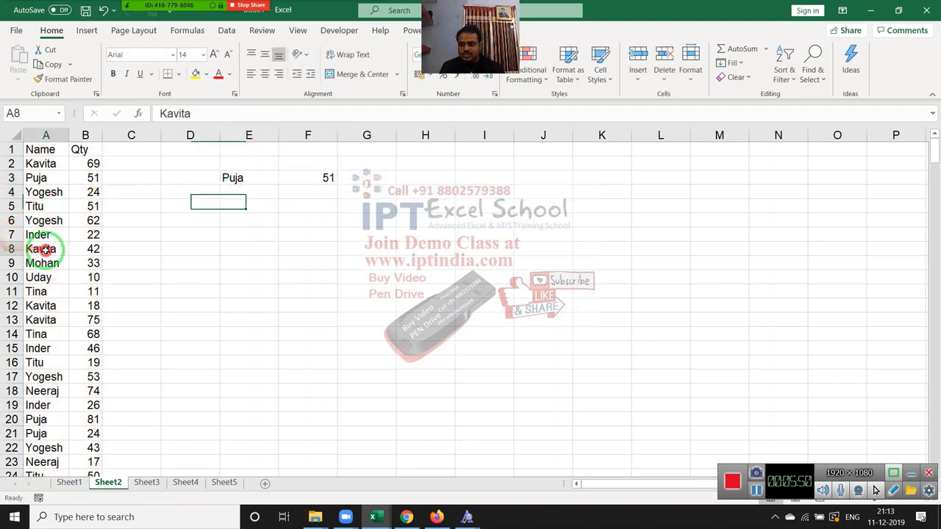
key("ctrl+Down")
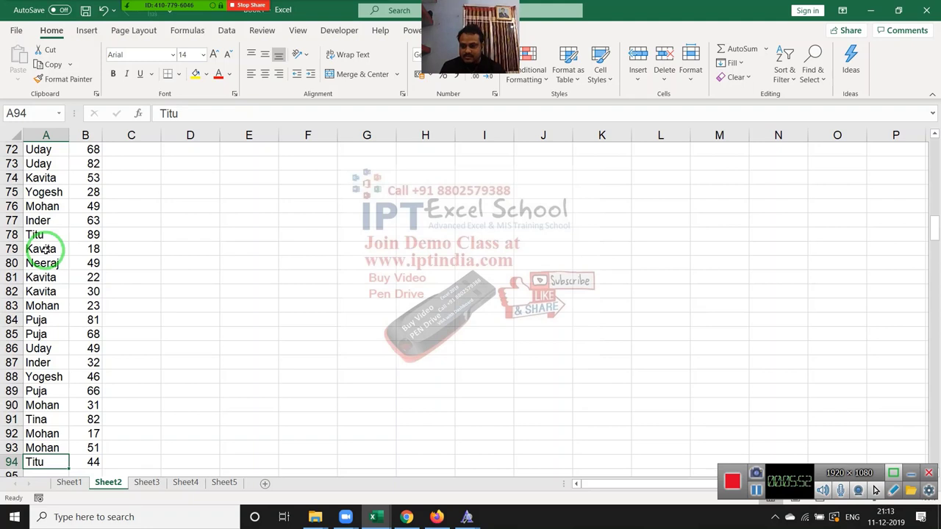
key("Up")
key("Up")
key("Up")
key("Up")
key("Up")
key("Up")
key("Up")
key("Up")
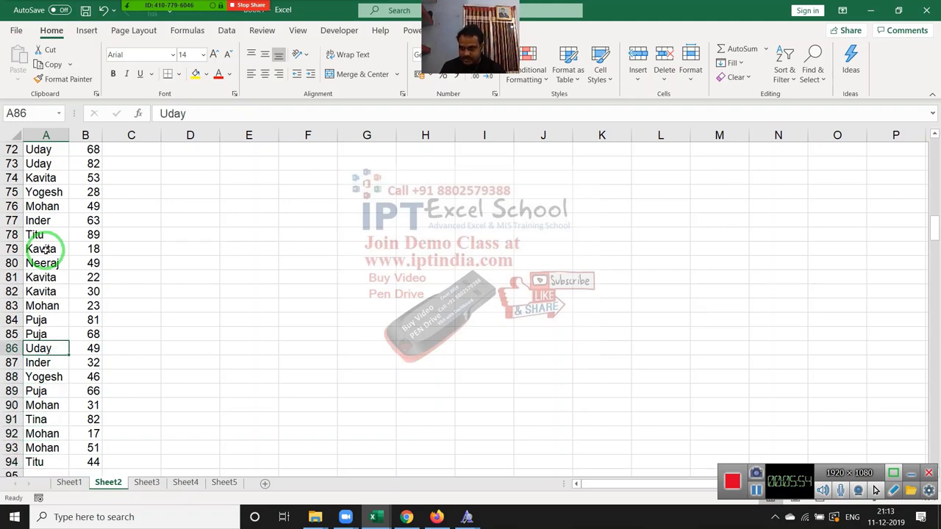
key("Up")
key("Right")
key("Down")
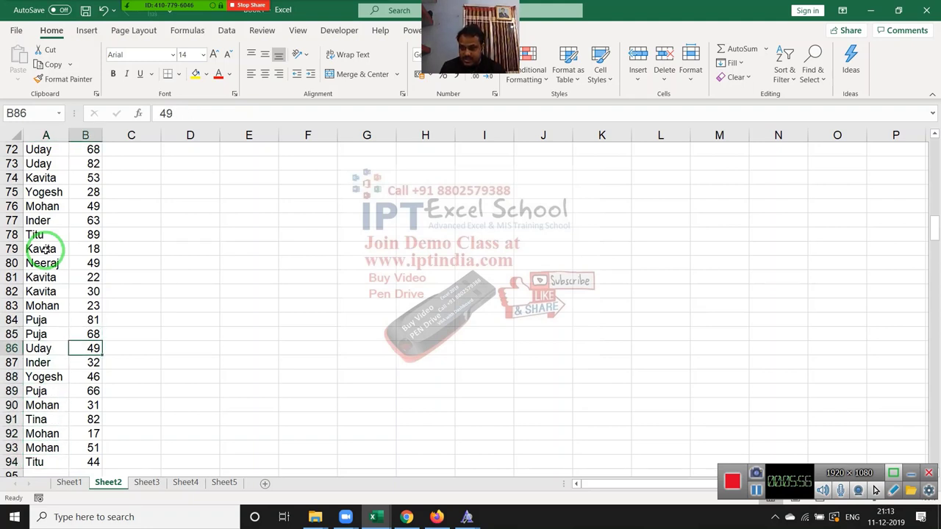
key("Down")
key("Down")
key("Down")
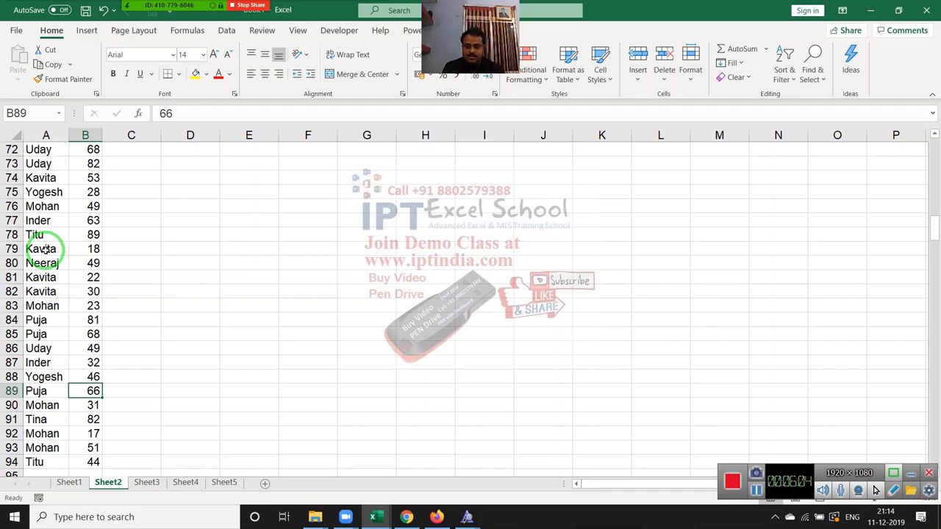
key("ctrl+Up")
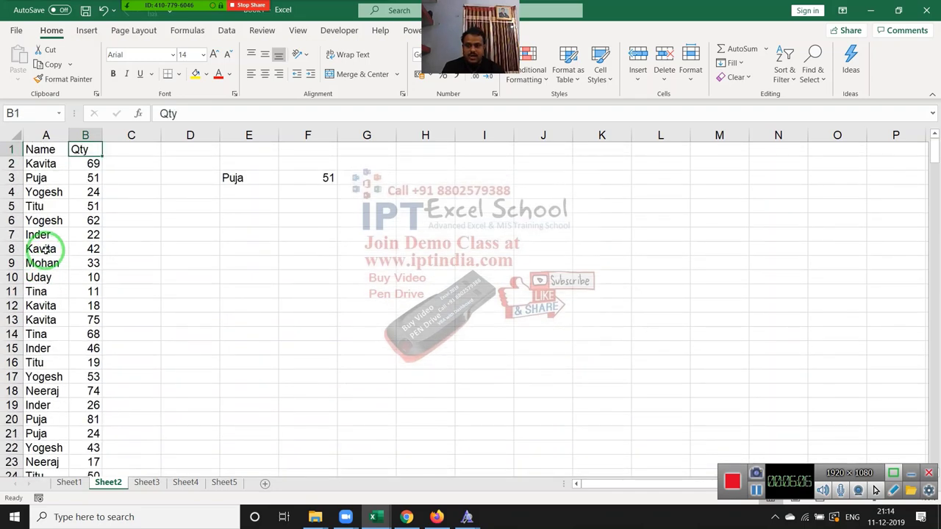
Start a MAXIFS formula in E4 below Puja, then abandon it
key("Right")
key("Right")
key("Right")
key("Down")
key("Down")
key("Down")
key("F2")
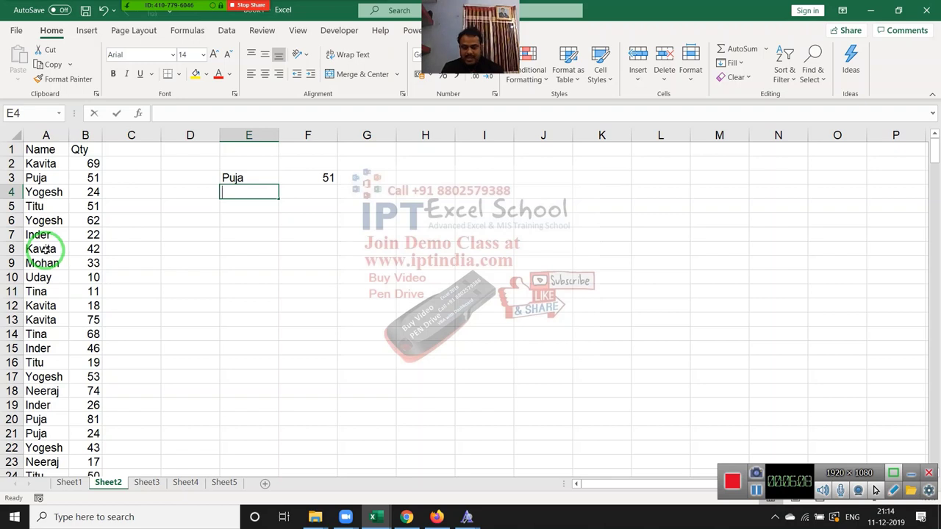
type("=max")
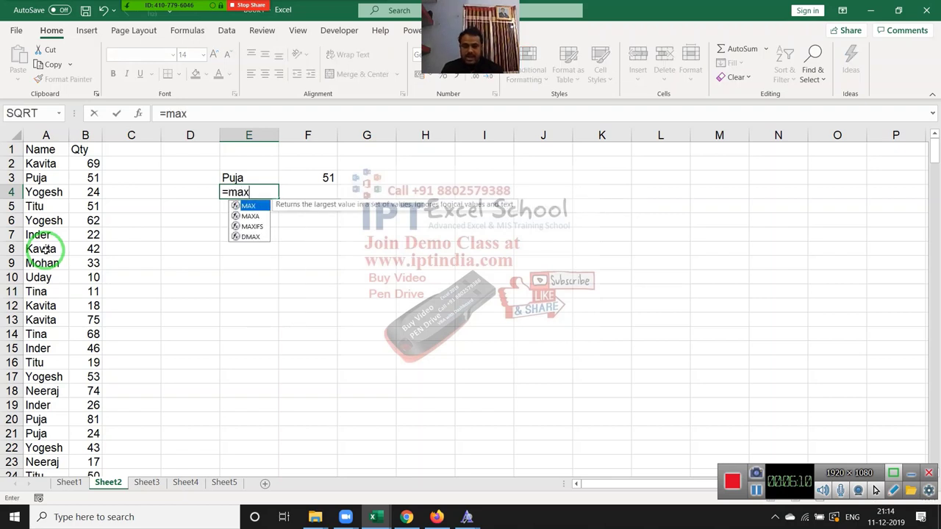
type("i")
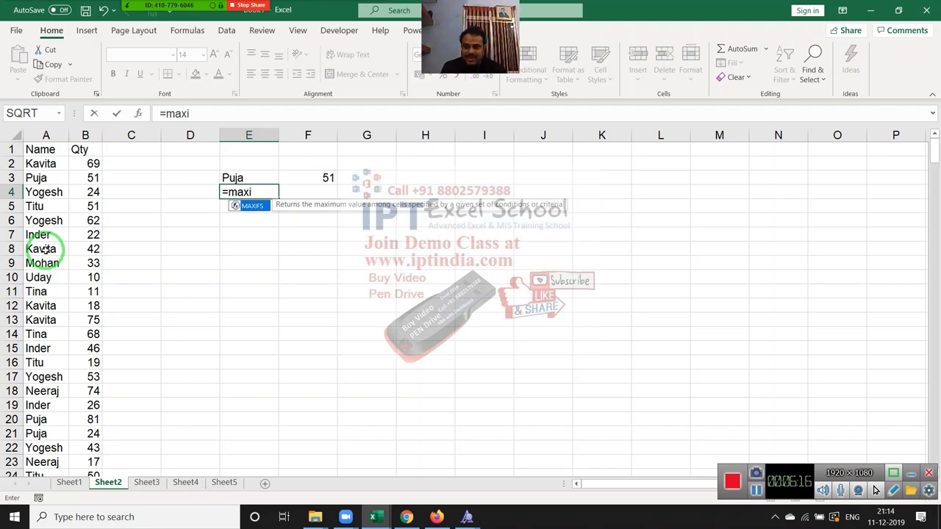
key("Escape")
key("Escape")
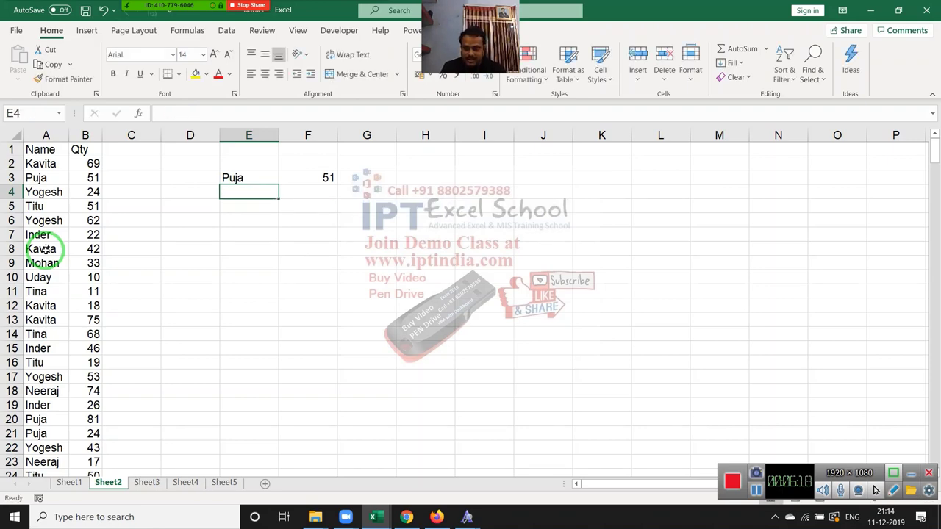
Insert a blank column A before the Name list
key("Up")
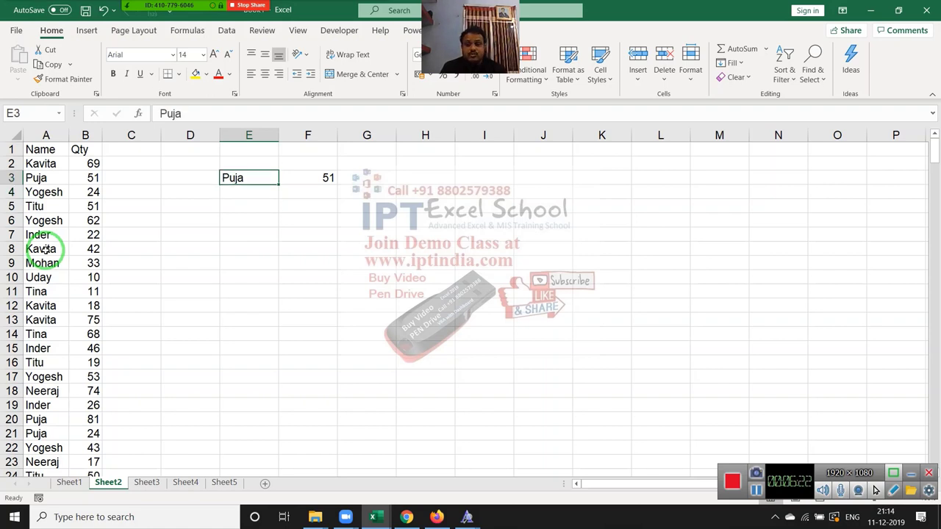
key("Left")
key("Left")
key("Left")
key("Left")
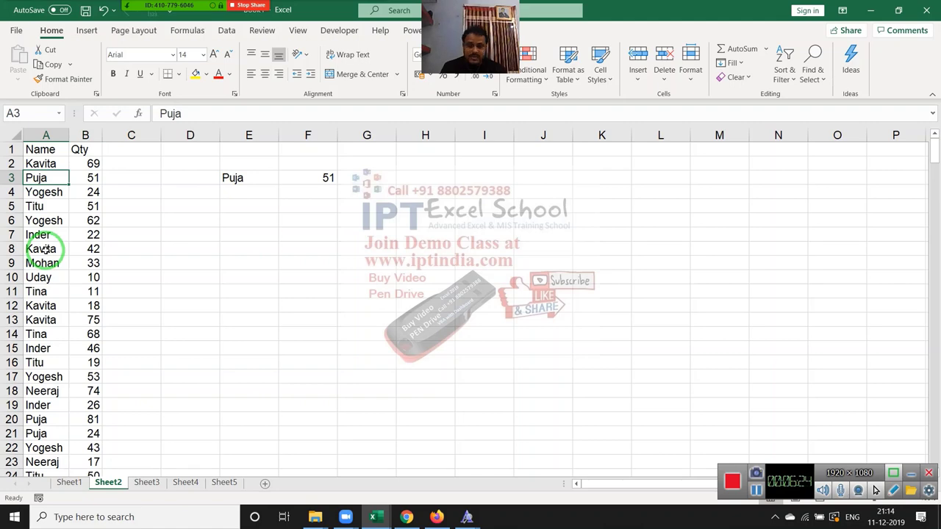
key("ctrl+shift+Down")
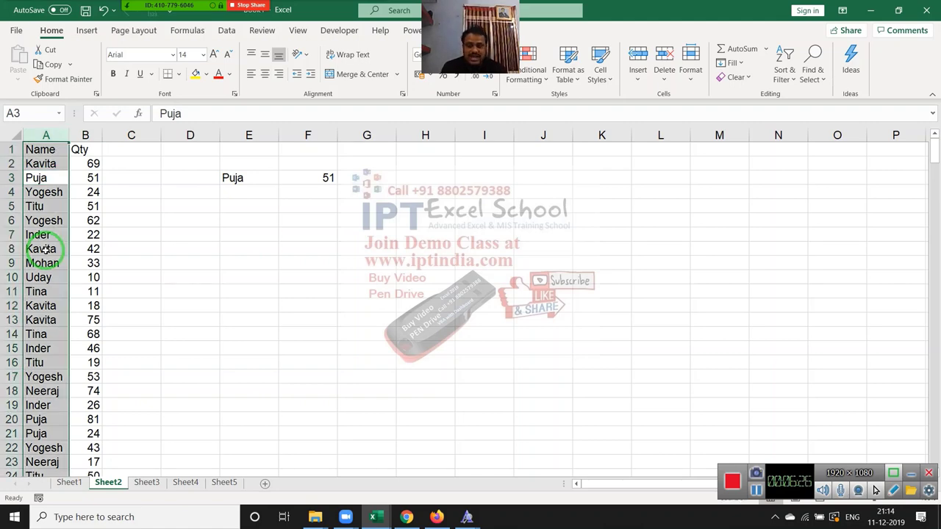
key("ctrl+space")
key("ctrl+shift+equal")
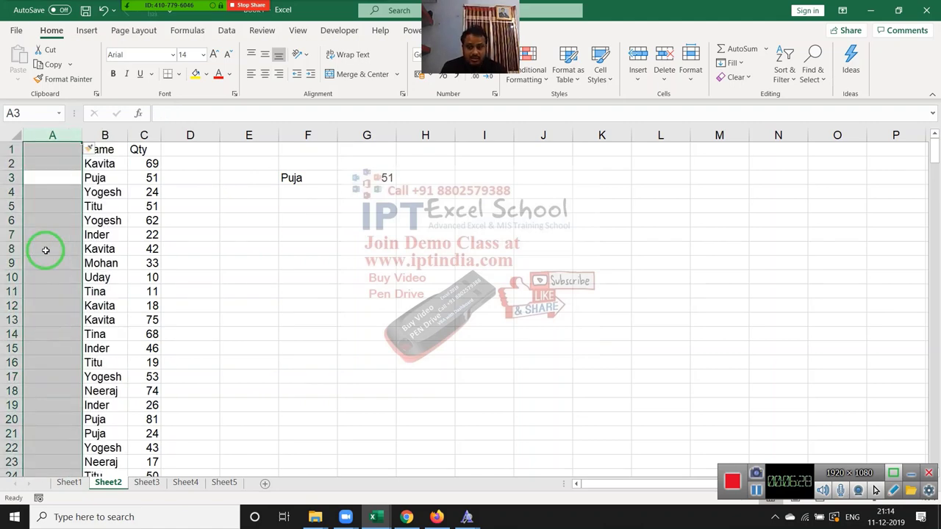
key("Right")
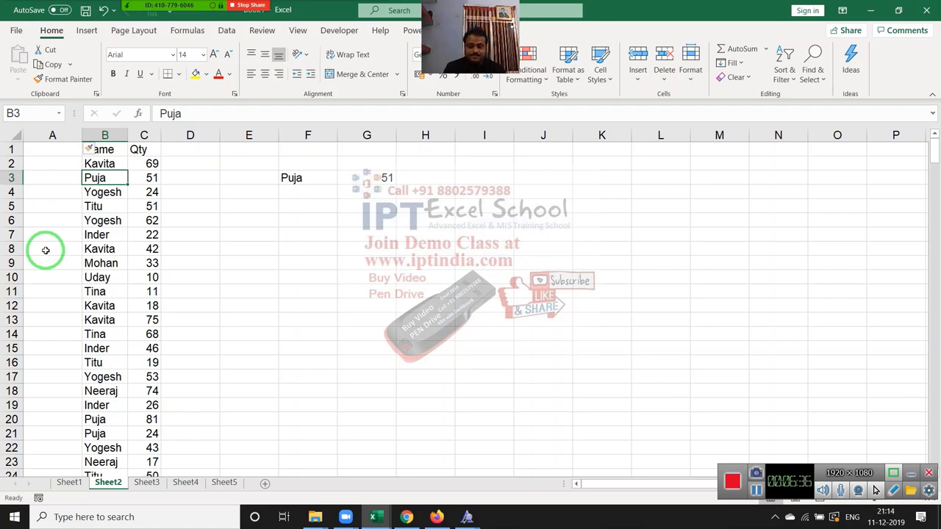
key("Up")
key("Up")
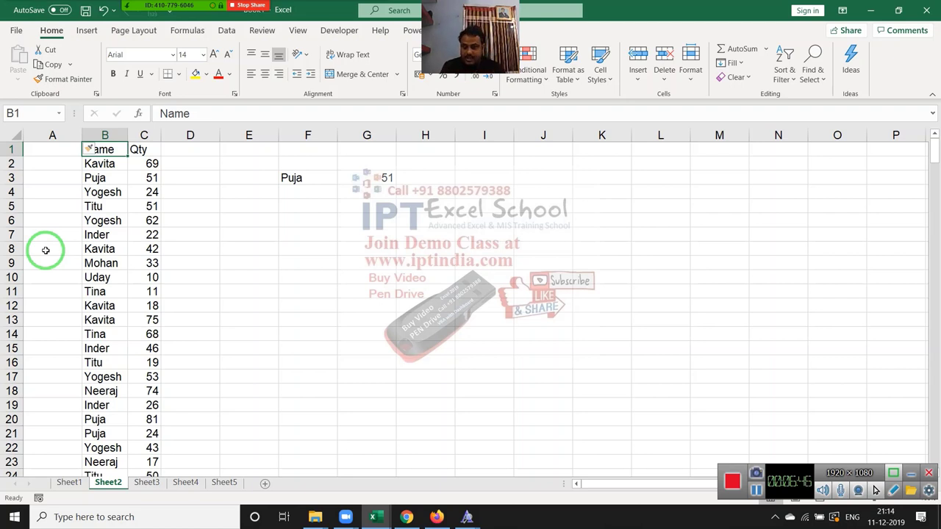
key("Down")
key("Left")
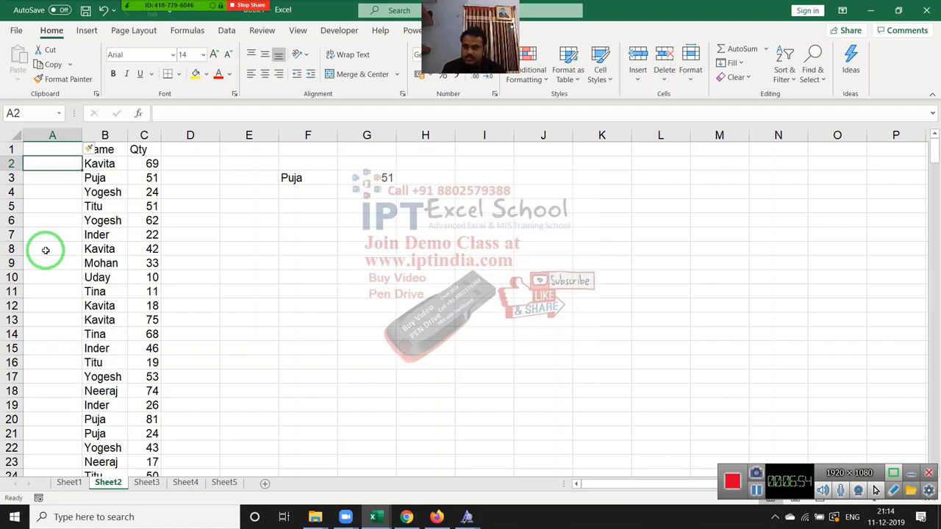
key("Up")
key("Down")
Enter a COUNTIF formula in A2 that counts B2 within the range starting at B2
type("=")
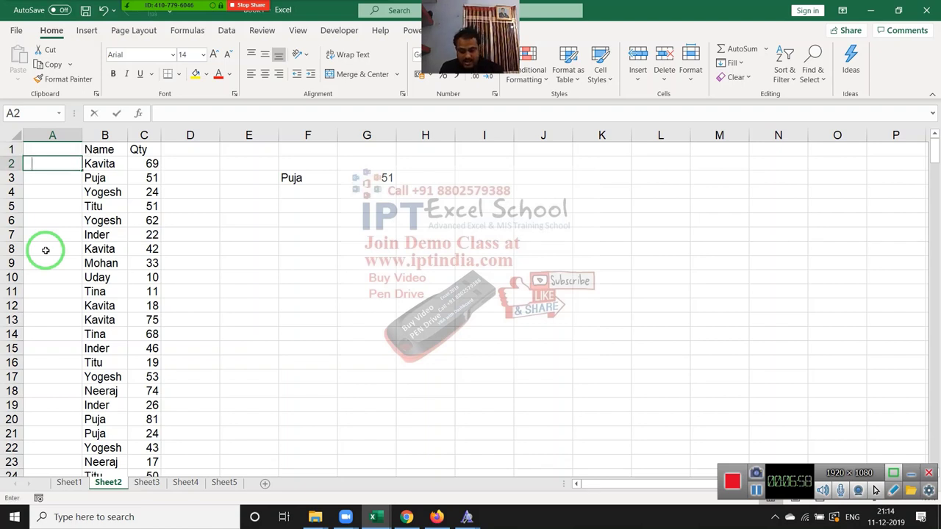
type("cou")
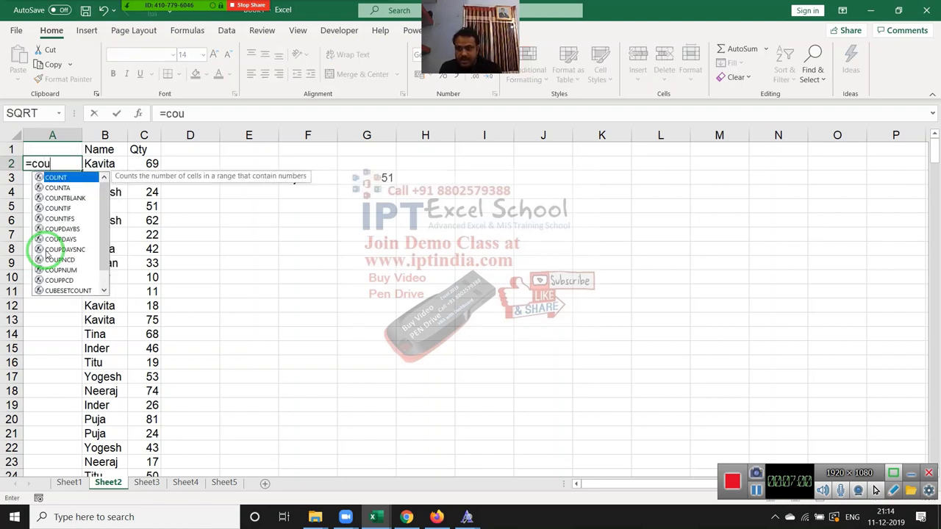
key("Down")
key("Down")
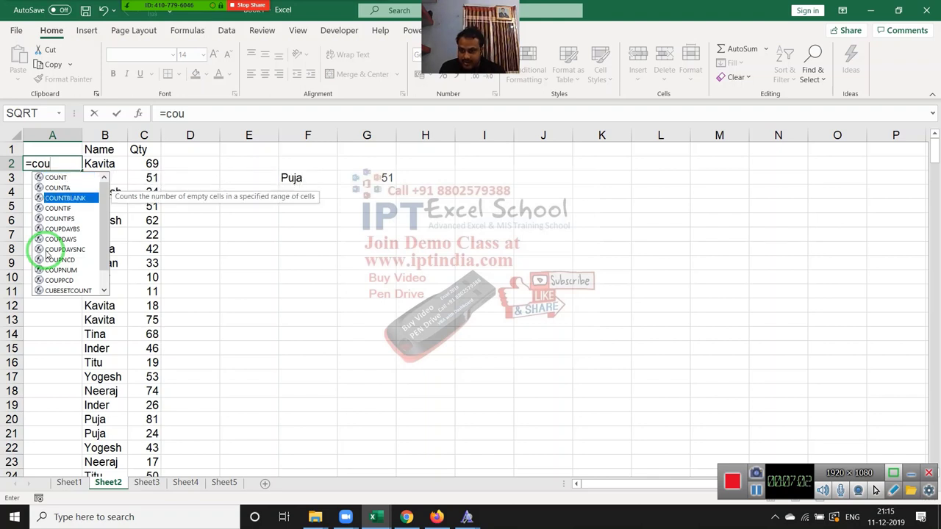
key("Down")
key("Tab")
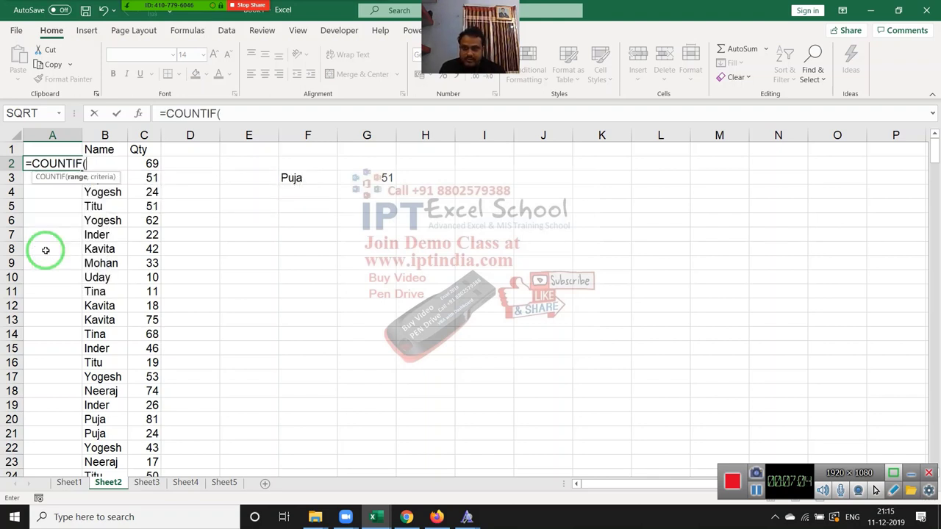
key("Right")
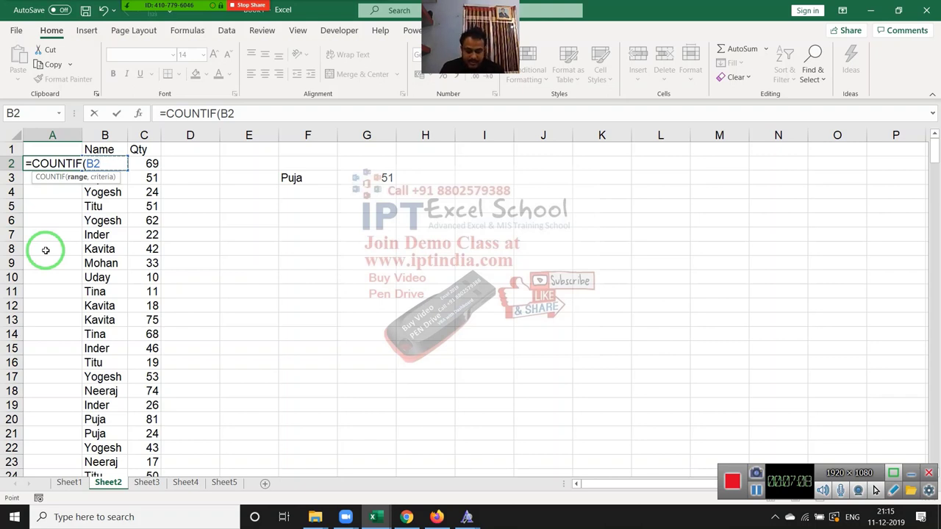
type(":B2b2,")
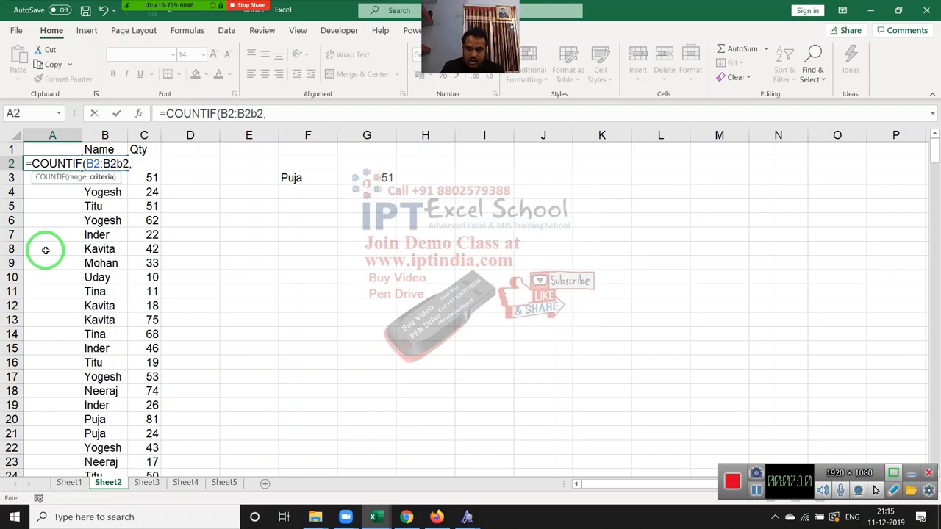
key("BackSpace")
key("BackSpace")
key("BackSpace")
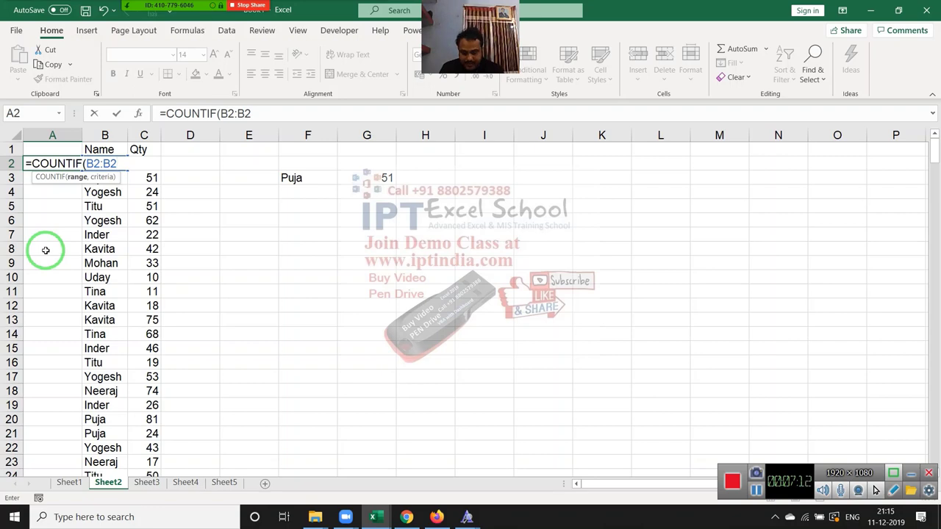
type(",B2)")
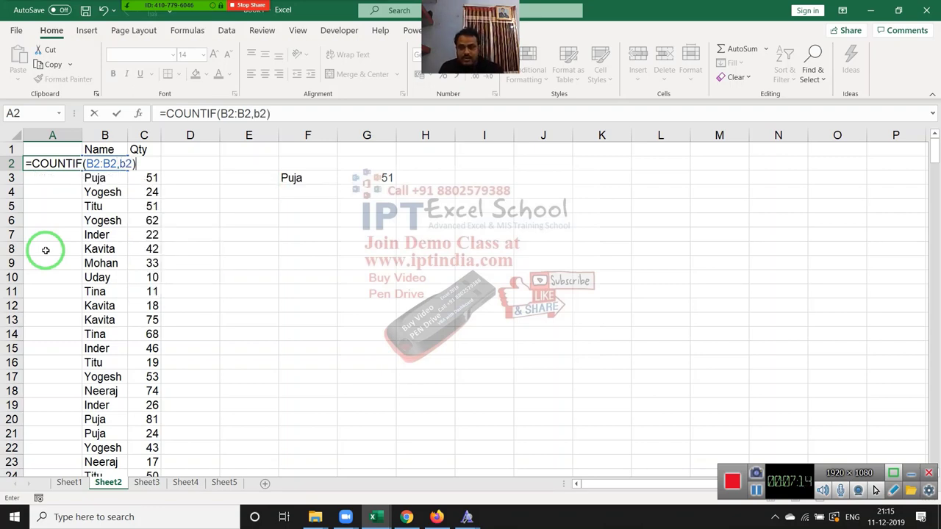
key("ctrl+Return")
Lock the range start as $B$2, giving =COUNTIF($B$2:B2,B2)
left_click_drag(45, 250, 202, 165)
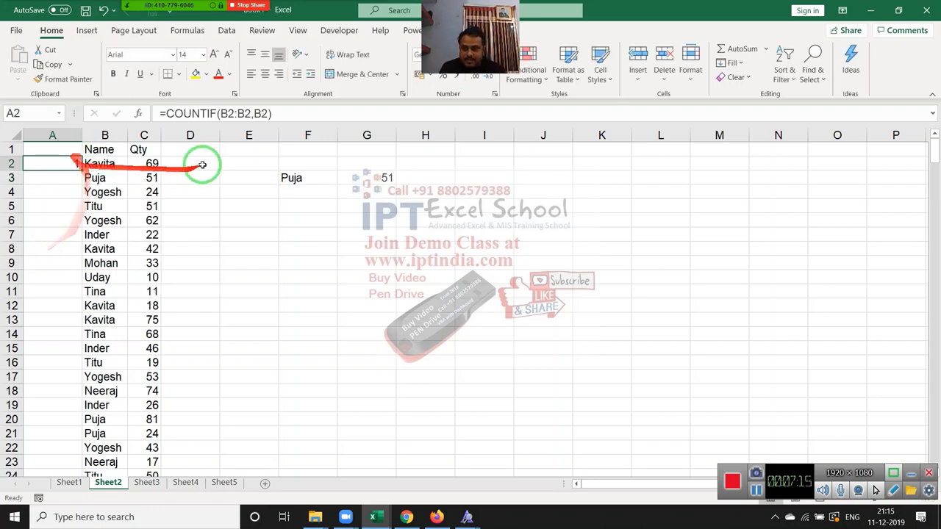
double_click(224, 114)
key("F4")
key("Return")
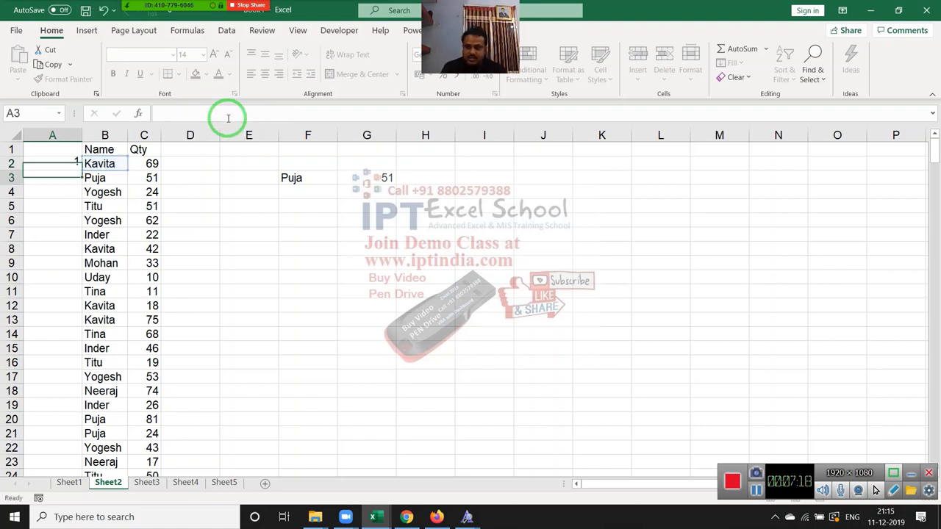
Copy the COUNTIF formula down column A and add filters to the header row
left_click(79, 164)
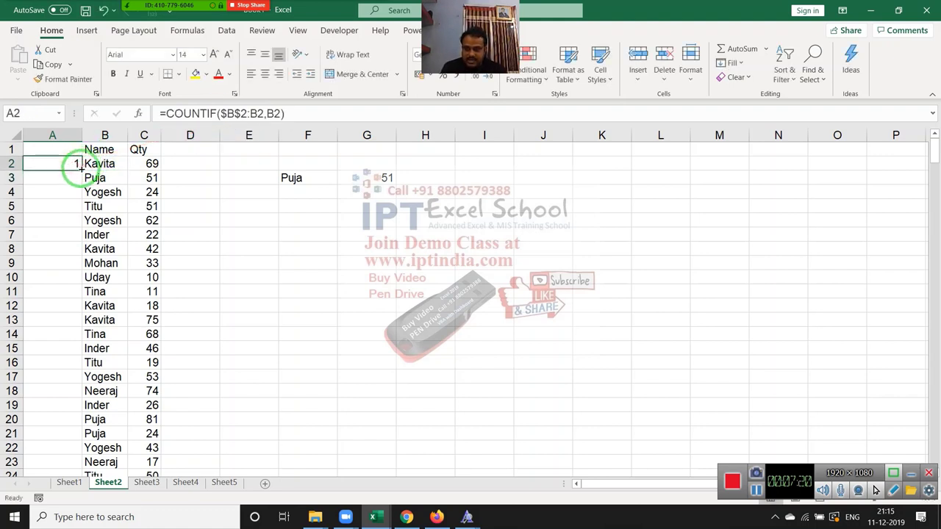
double_click(80, 169)
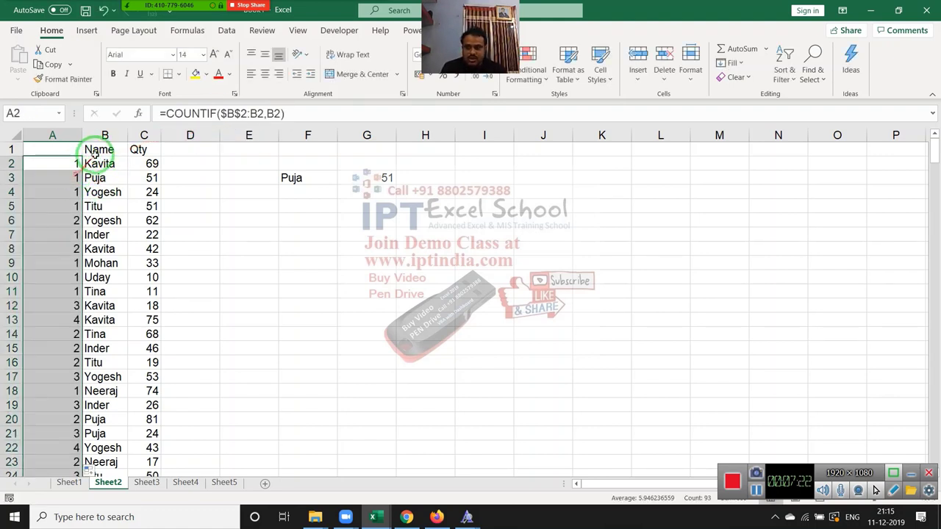
left_click(97, 149)
key("ctrl+shift+l")
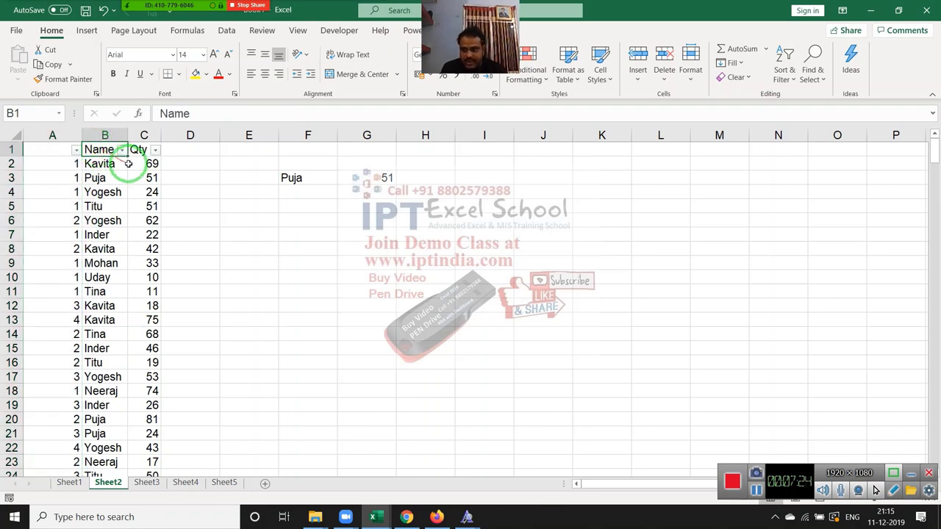
Filter the Name column to show only Inder rows
left_click(122, 149)
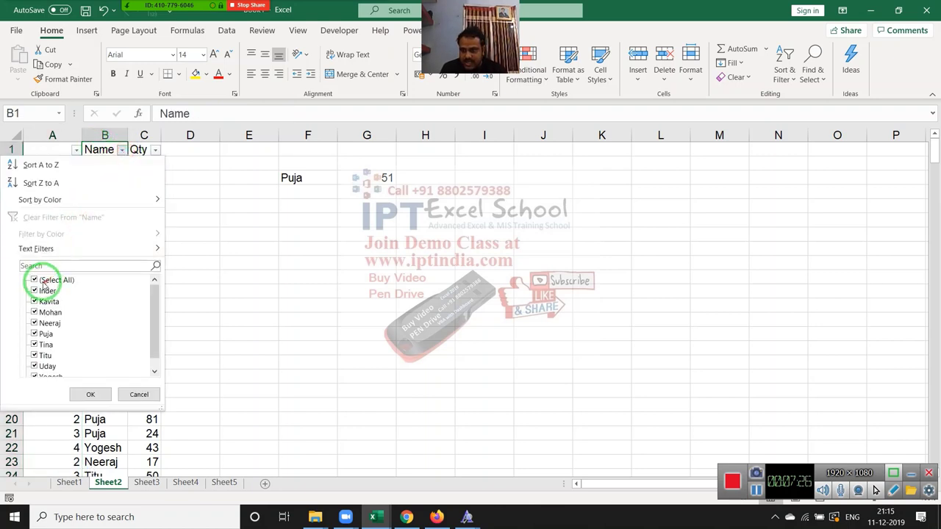
left_click(34, 280)
left_click(41, 291)
left_click(100, 401)
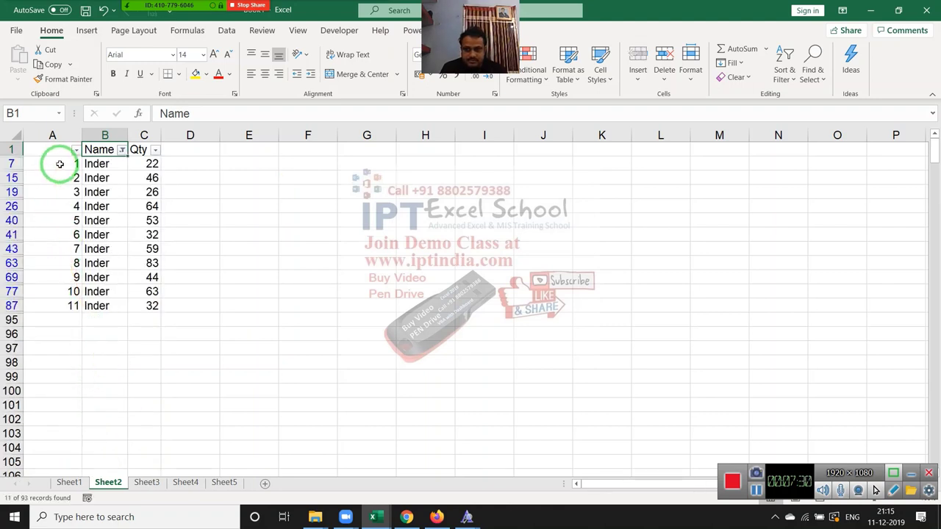
Check that the last Inder row counts 11, then remove the filter
left_click(65, 308)
left_click_drag(85, 310, 133, 309)
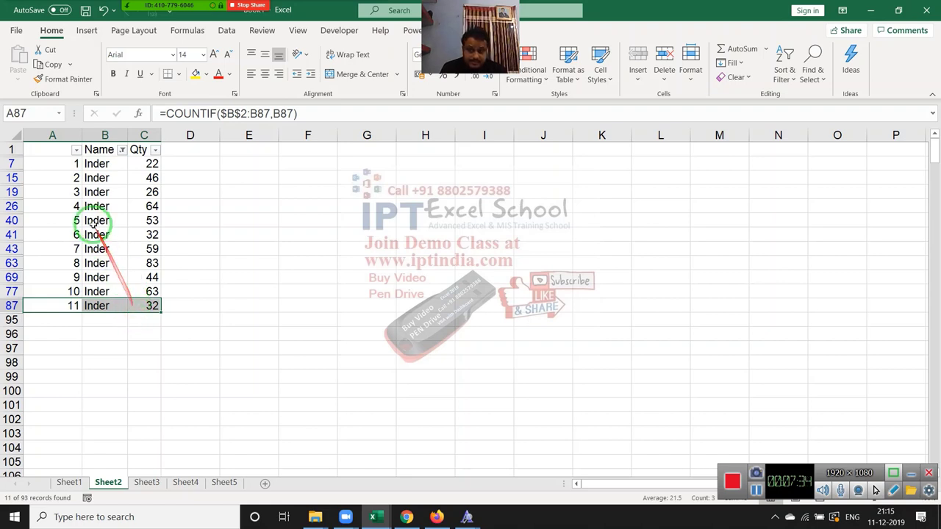
left_click(69, 206)
key("ctrl+z")
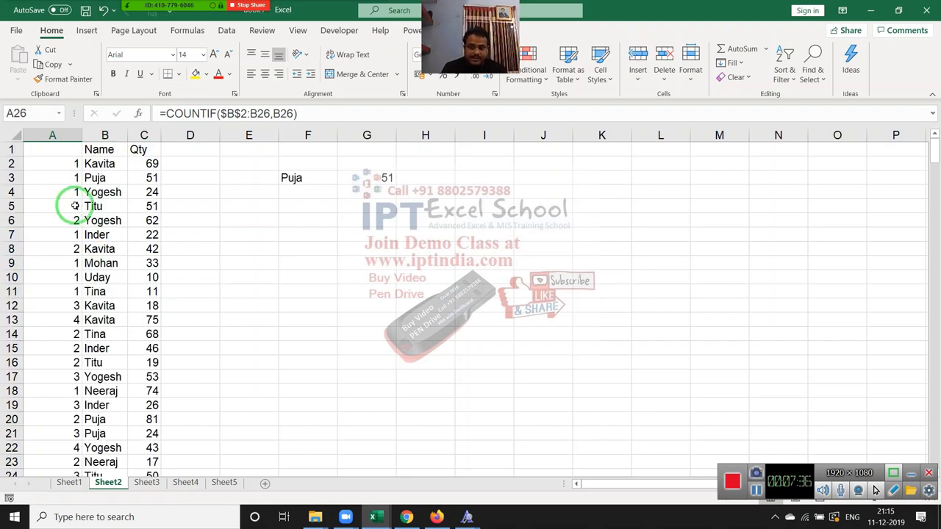
left_click(319, 193)
Delete the =VLOOKUP(F3,B:C,2,0) formula from G3 and return to Kavita in B2
left_click(369, 177)
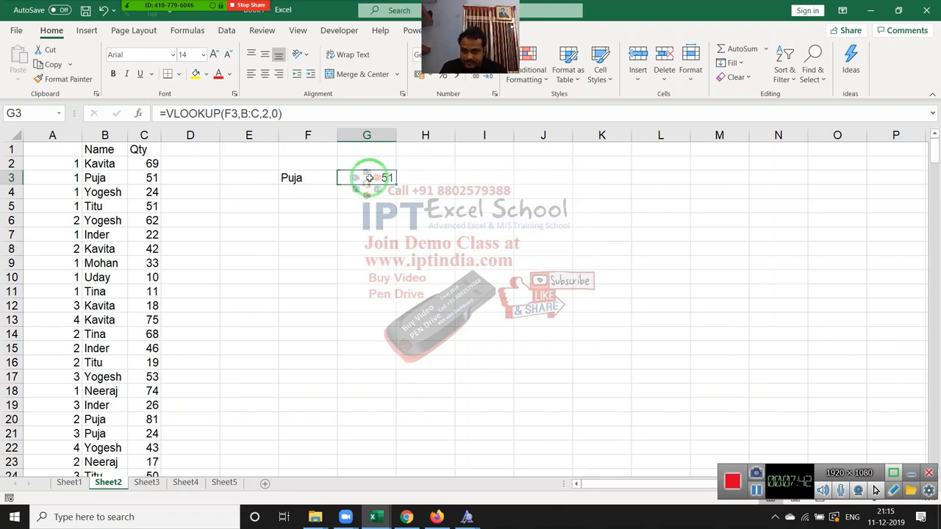
key("Delete")
key("Left")
key("Right")
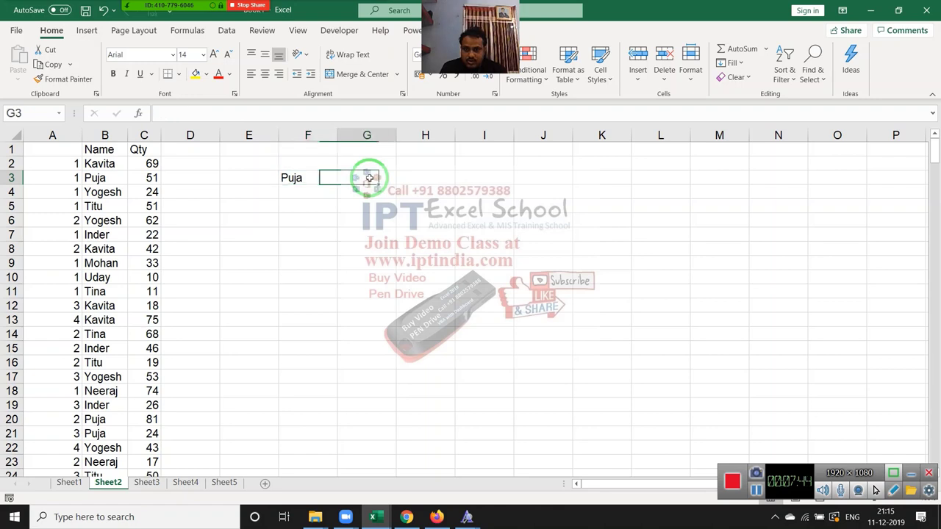
key("Left")
key("Left")
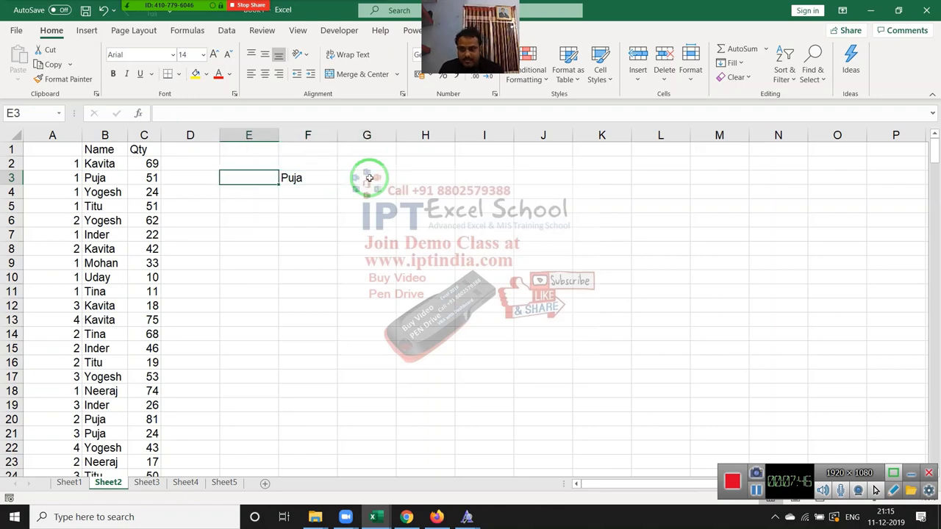
key("Left")
key("Up")
key("Left")
key("Left")
key("Left")
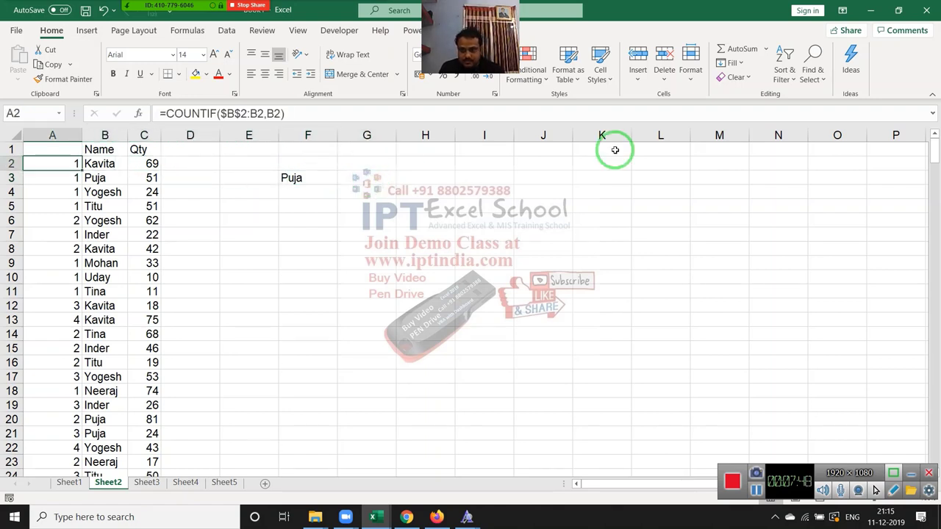
Change A2 to =COUNTIF($B$2:B2,B2)&"-"&B2 and fill it down column A
left_click(402, 110)
type("&\"-\"")
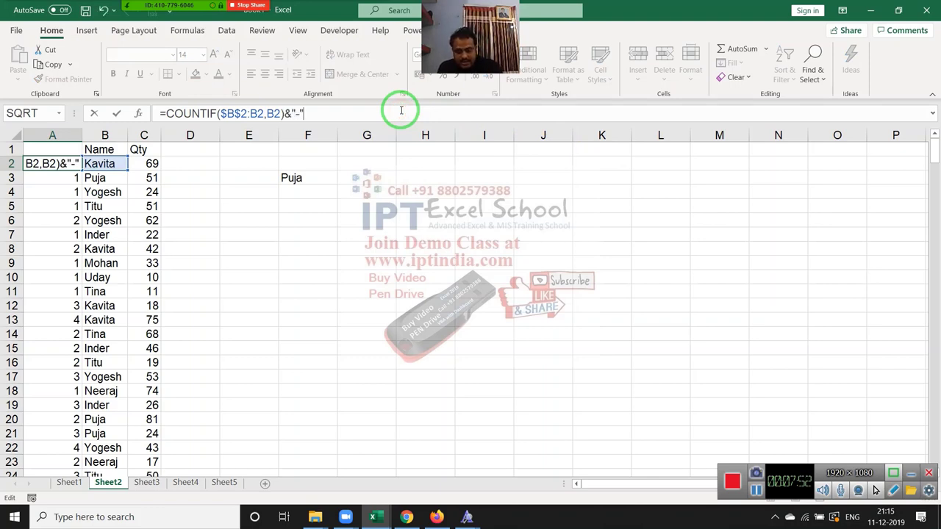
type("&")
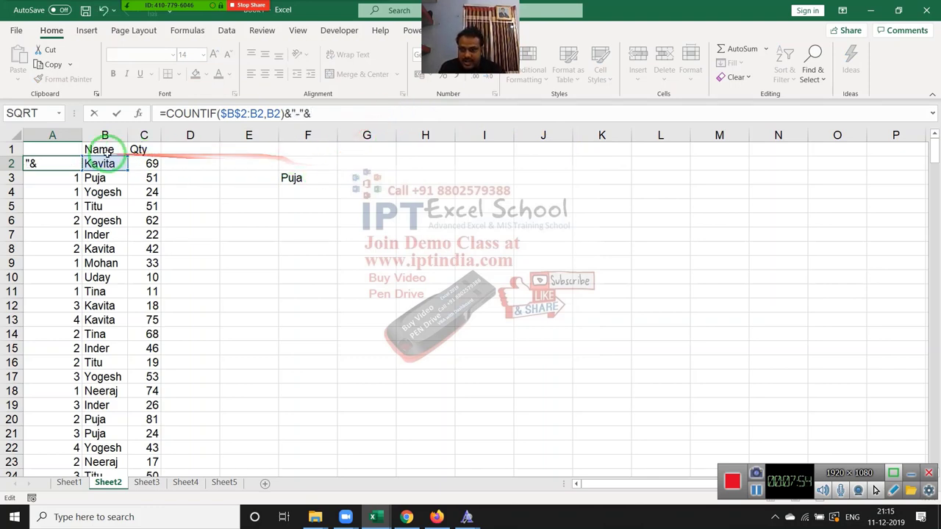
left_click(106, 161)
key("Return")
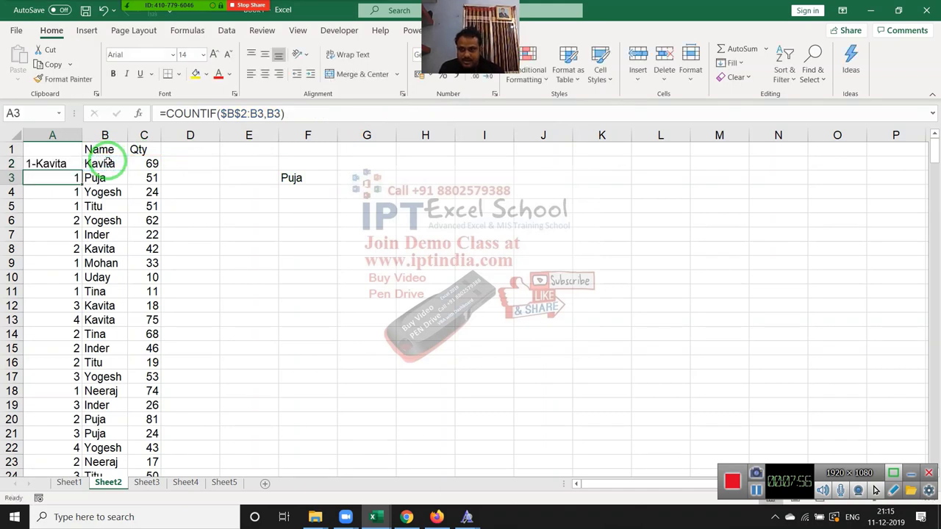
left_click(72, 163)
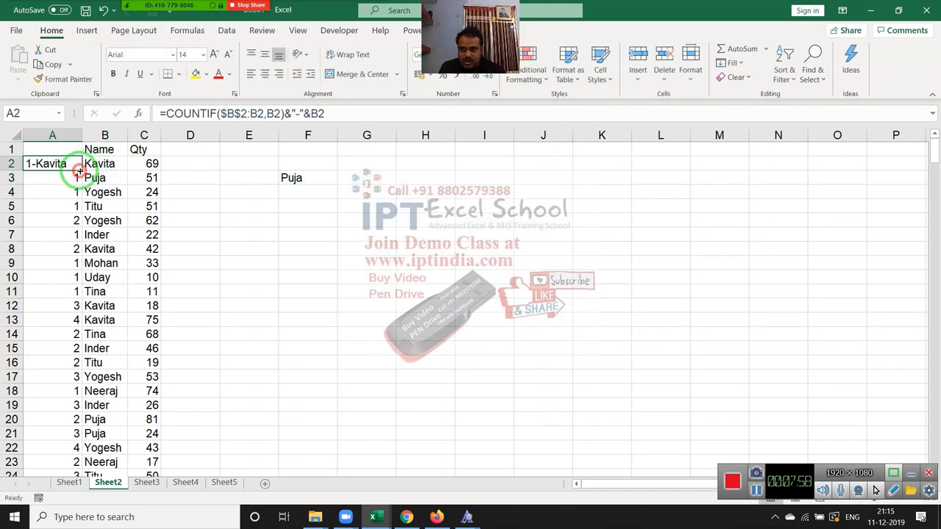
double_click(71, 163)
left_click(362, 177)
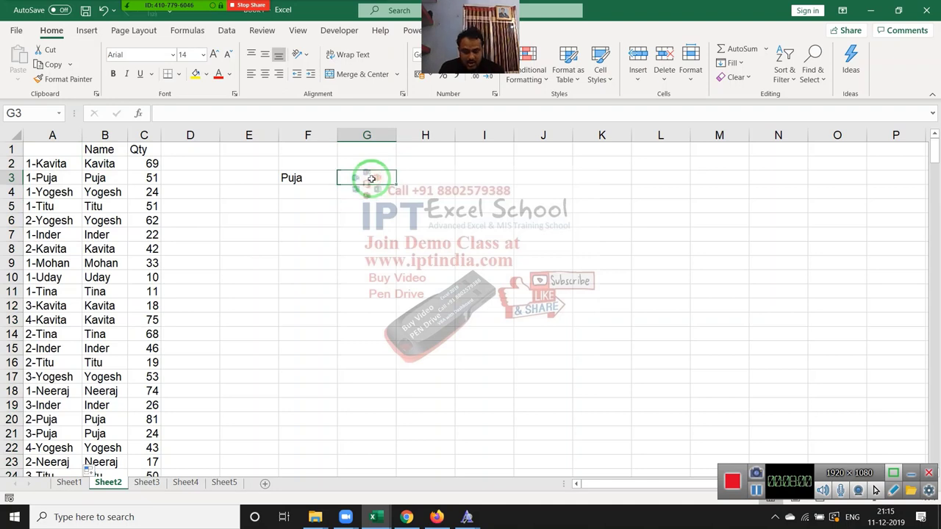
Start a VLOOKUP in G3 whose lookup value begins with COUNTIF(B:B,F3)
type("=vl")
key("Tab")
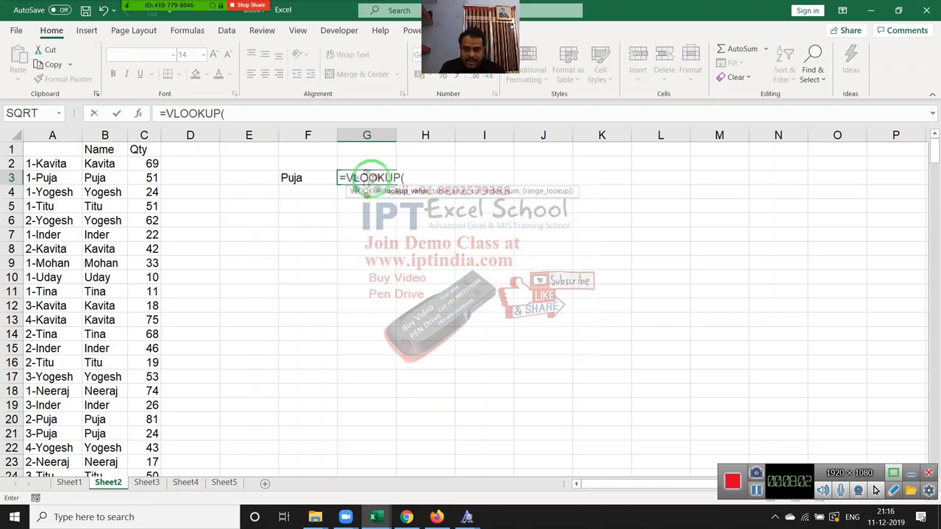
type("c")
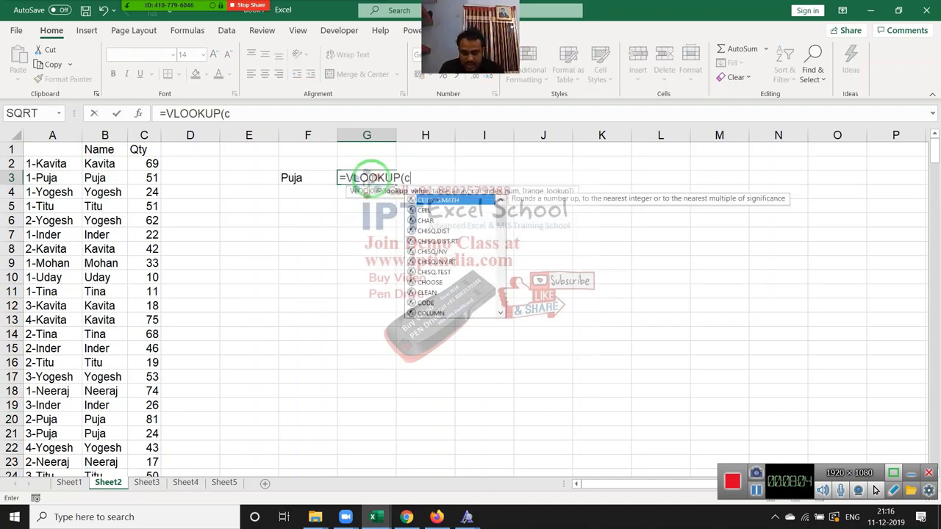
type("ou")
key("Down")
key("Down")
key("Down")
key("Tab")
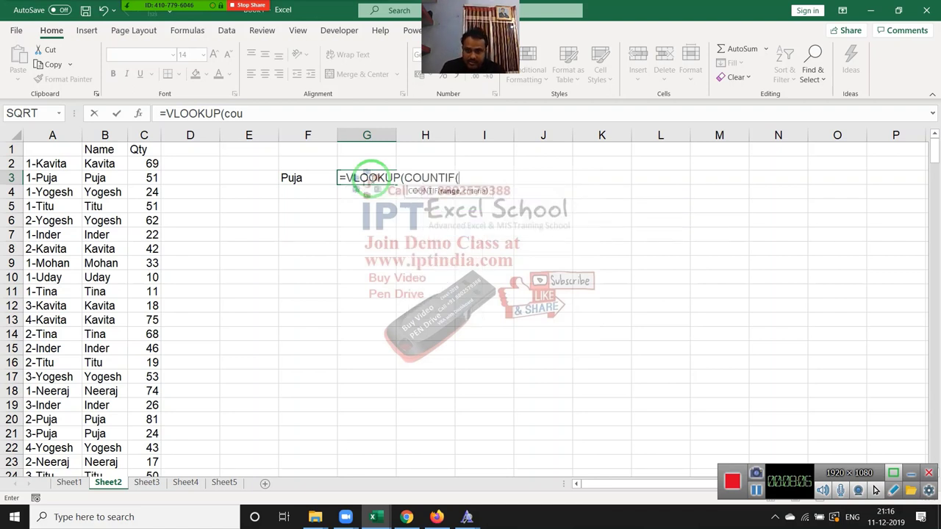
left_click(115, 135)
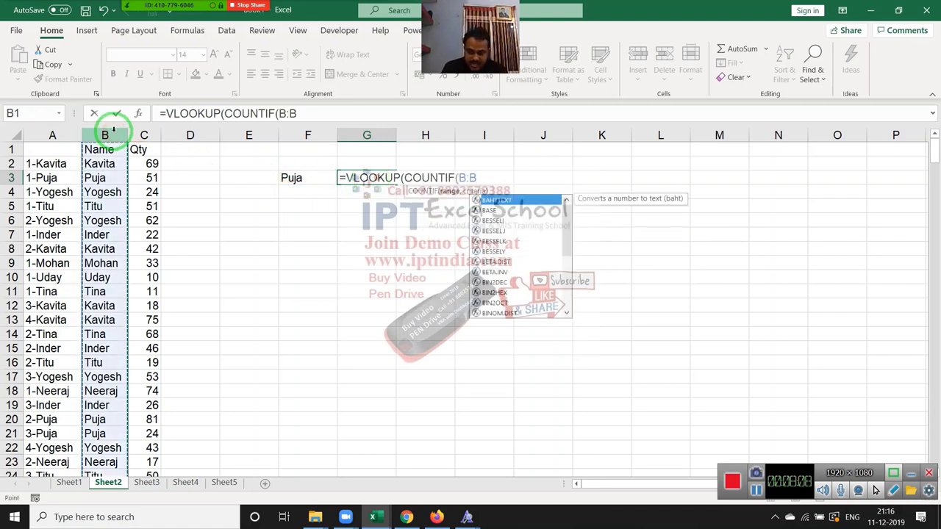
type(",")
left_click(292, 177)
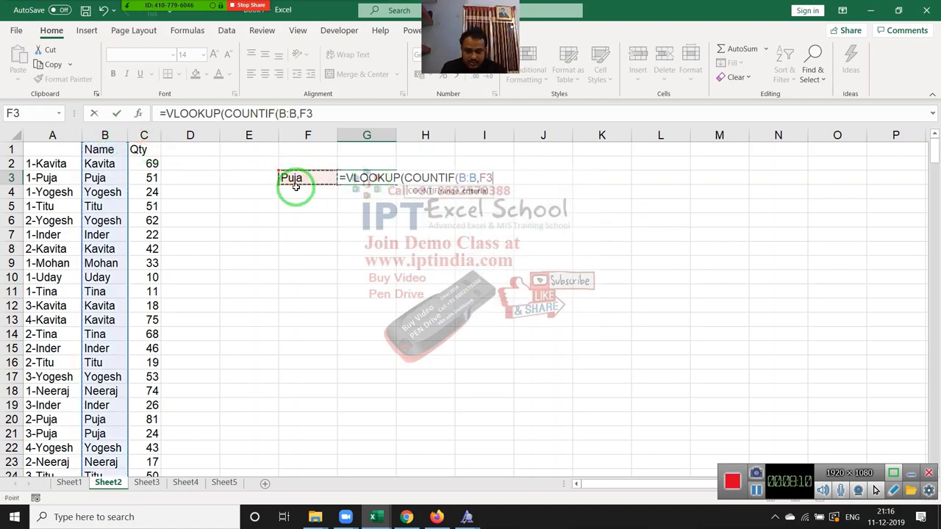
type(")&\"-\"&")
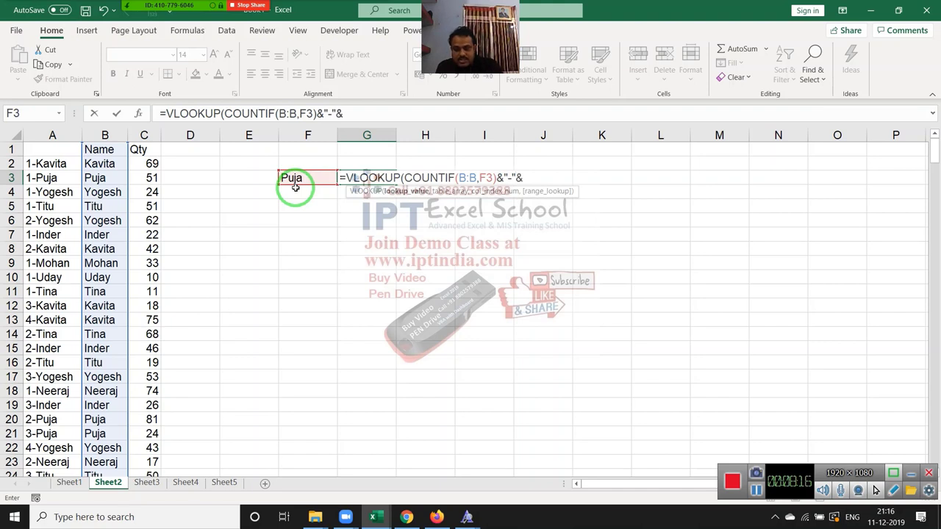
Finish it as =VLOOKUP(COUNTIF(B:B,F3)&"-"&F3,A:C,3,0), returning 66
left_click(296, 177)
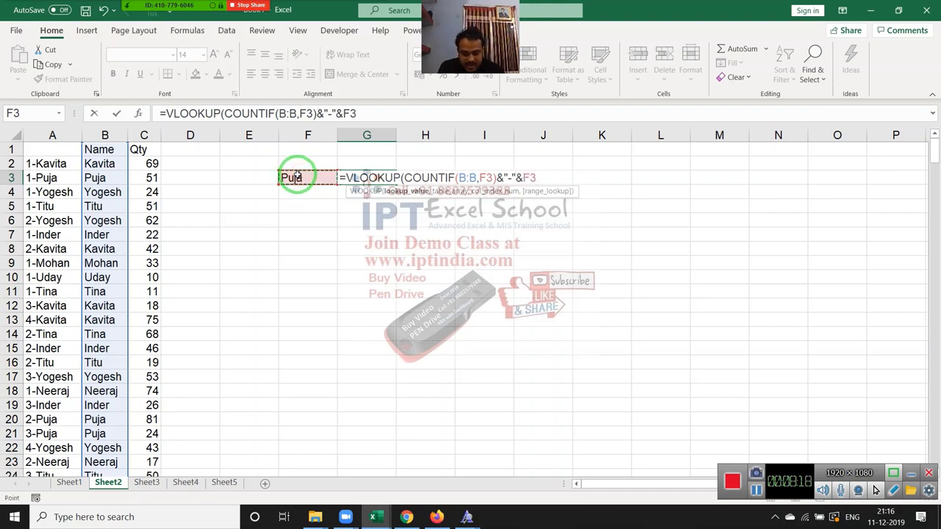
type(",")
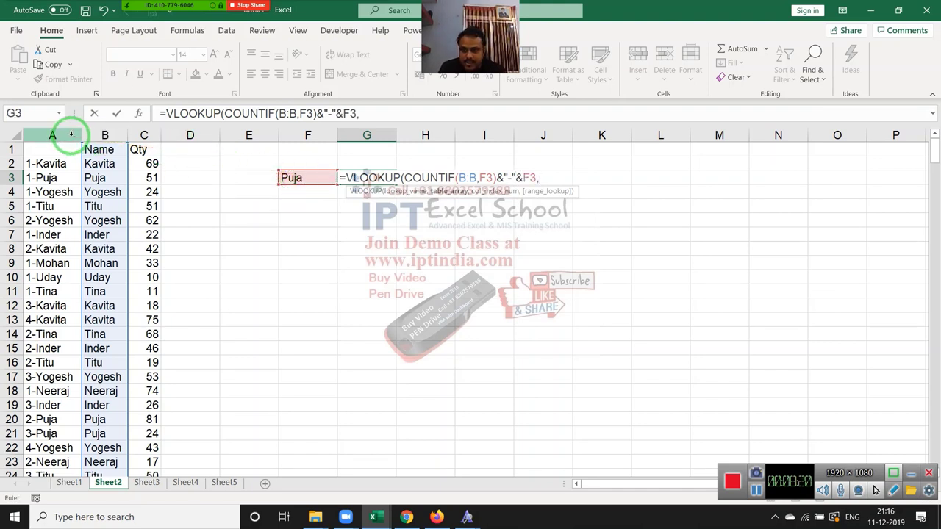
left_click_drag(69, 135, 133, 140)
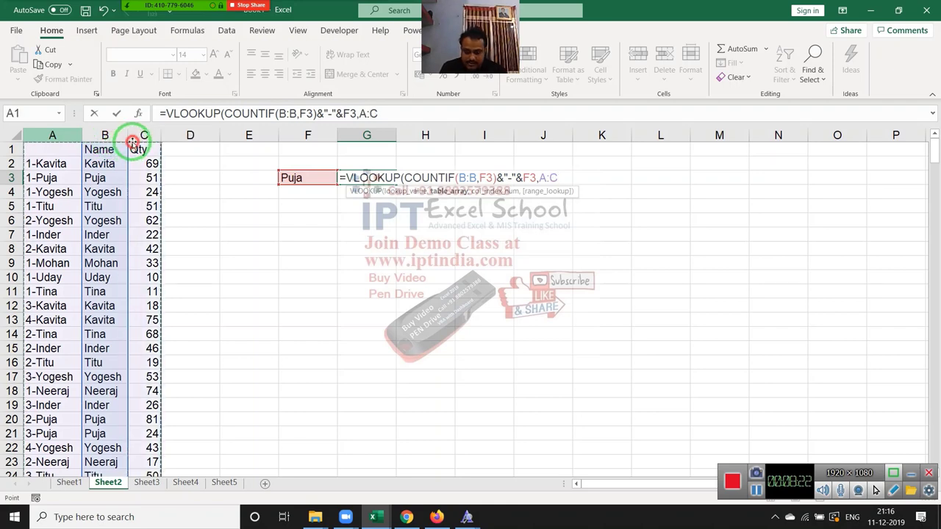
type(",2,0")
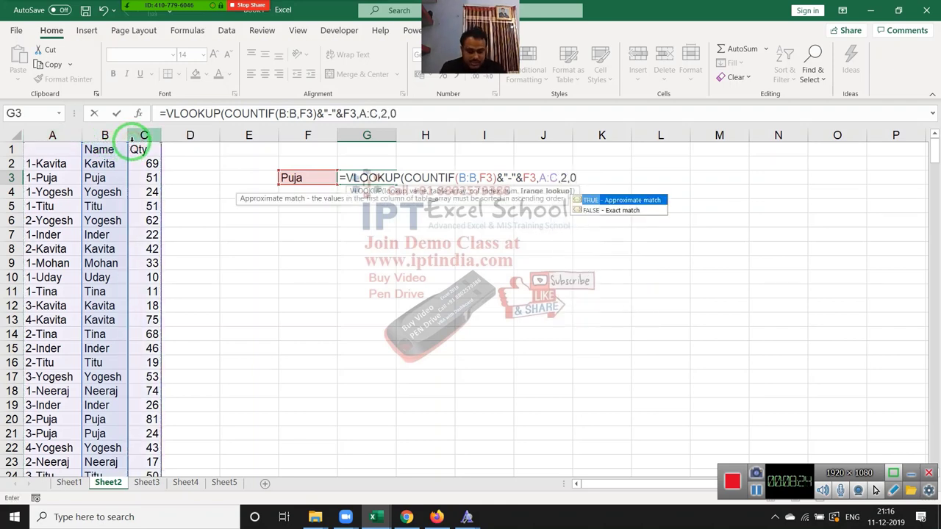
key("BackSpace")
key("BackSpace")
key("BackSpace")
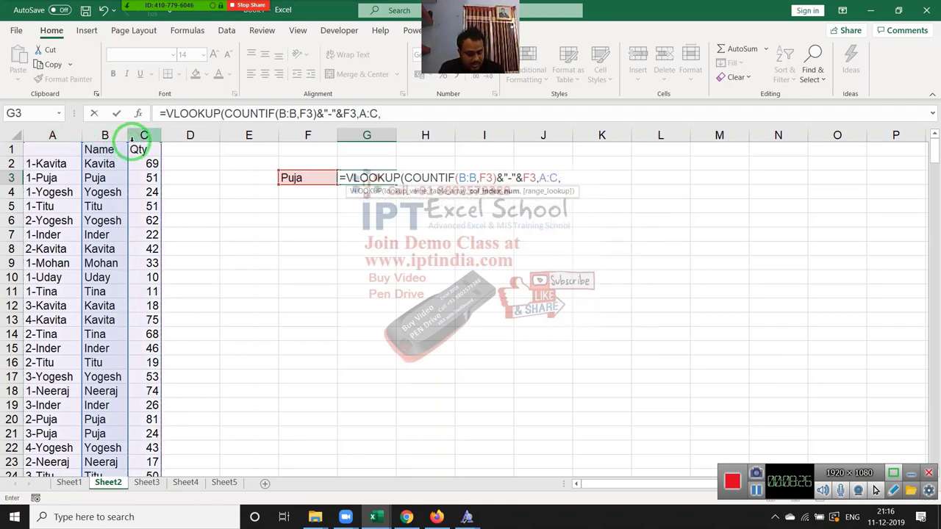
type("3,0")
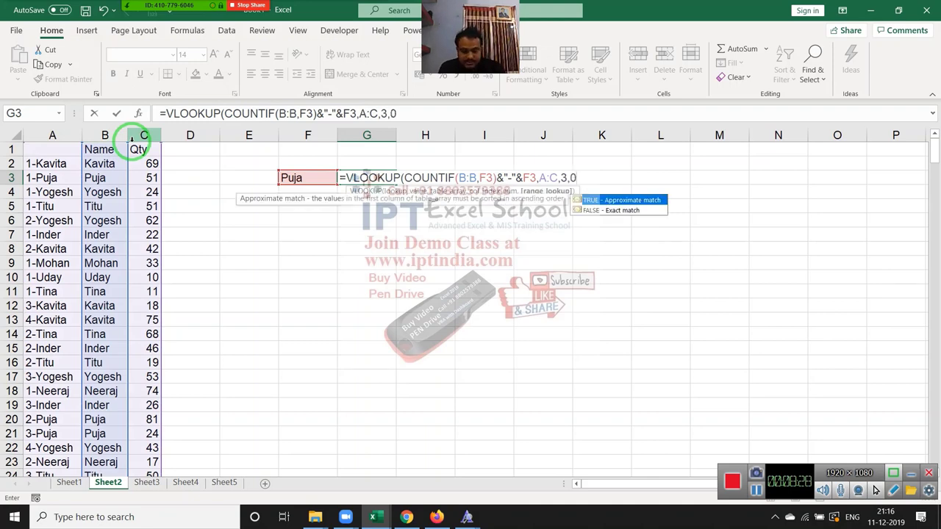
type(")")
key("Return")
key("Up")
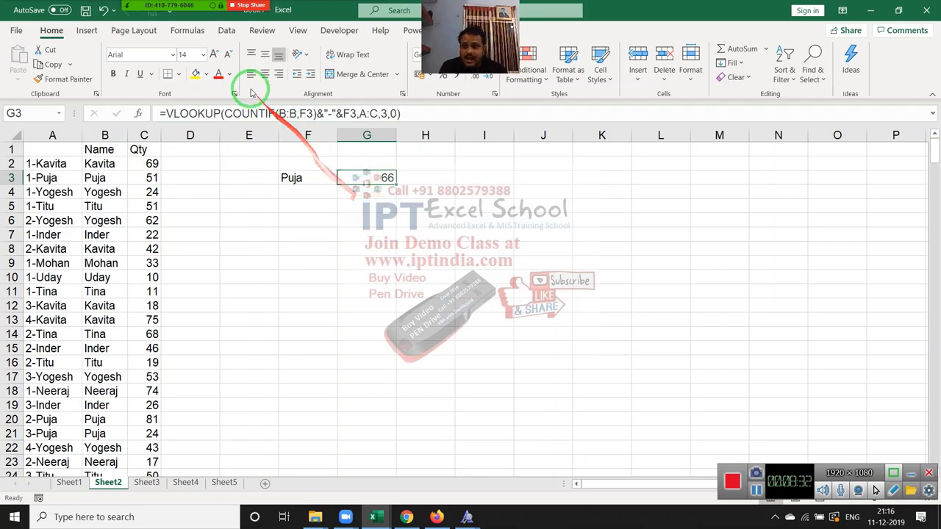
left_click(185, 33)
left_click(588, 78)
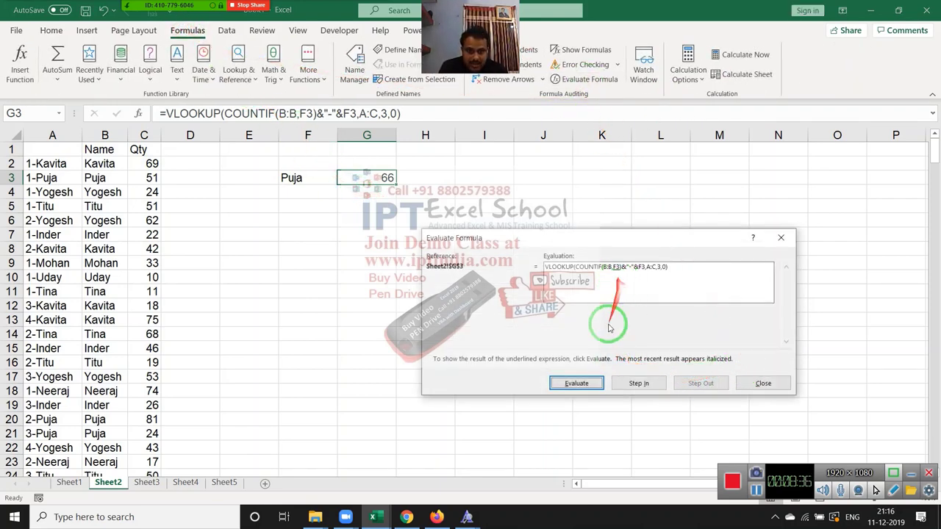
left_click(577, 383)
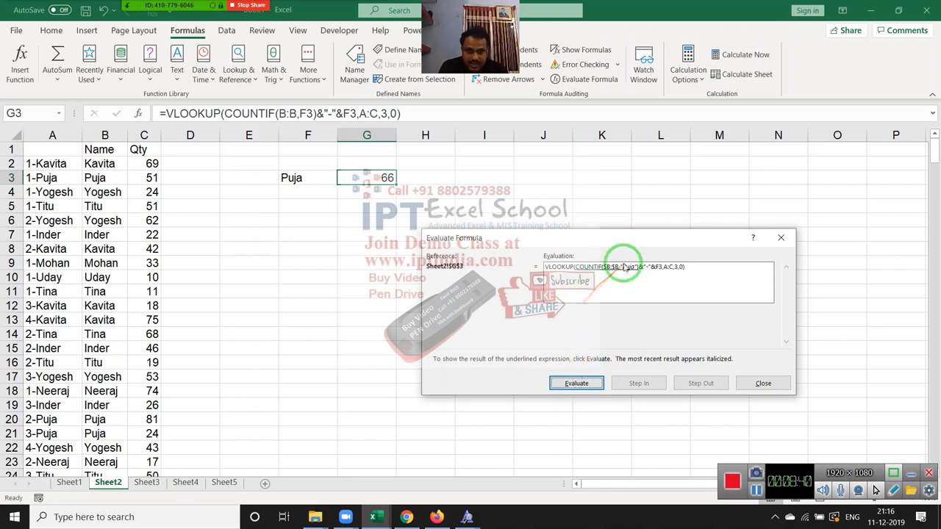
left_click(574, 383)
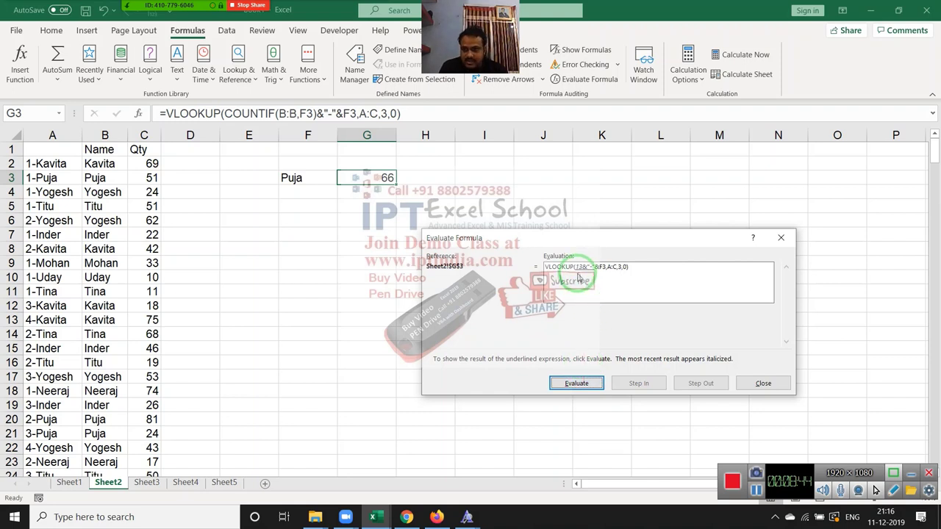
left_click_drag(581, 278, 136, 163)
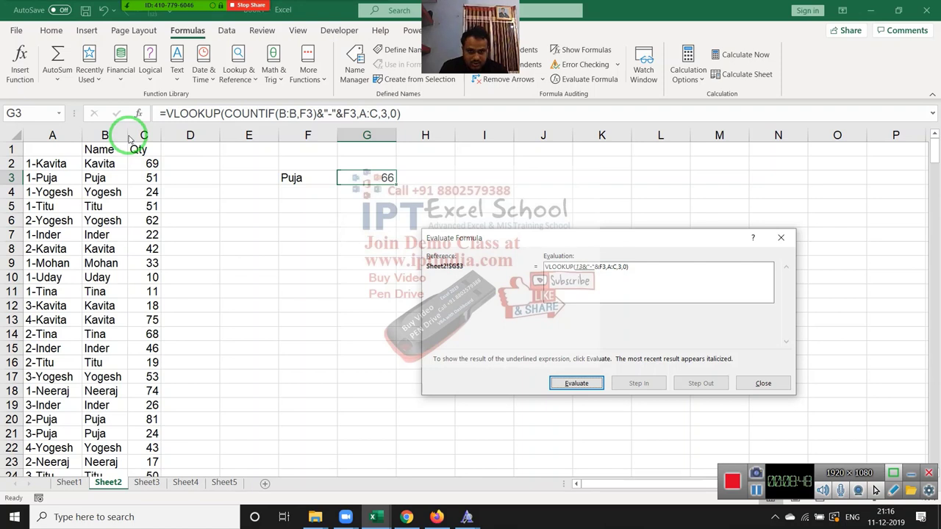
left_click_drag(128, 140, 546, 325)
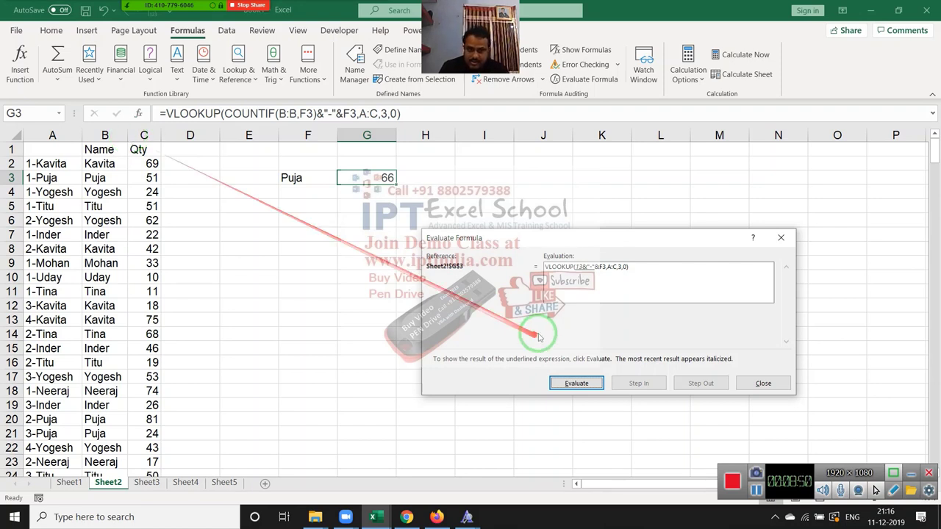
left_click(577, 383)
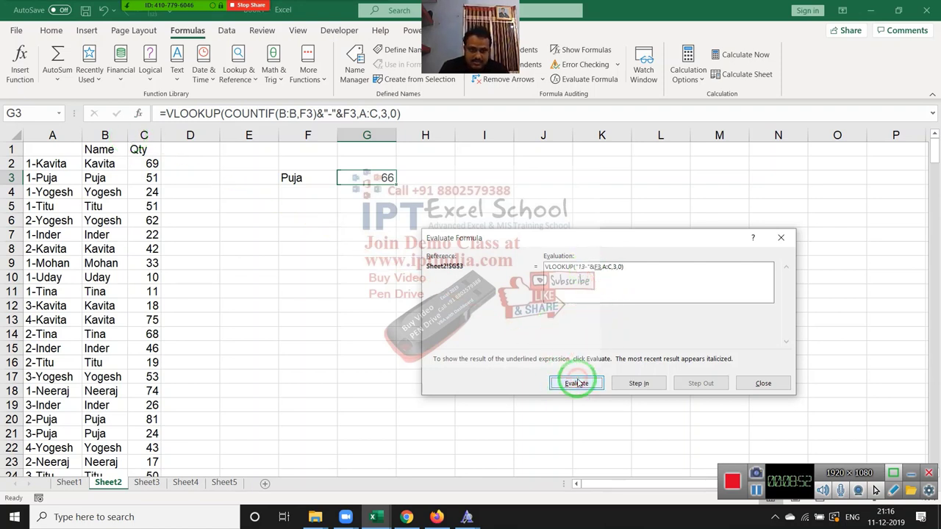
left_click(576, 383)
left_click(576, 383)
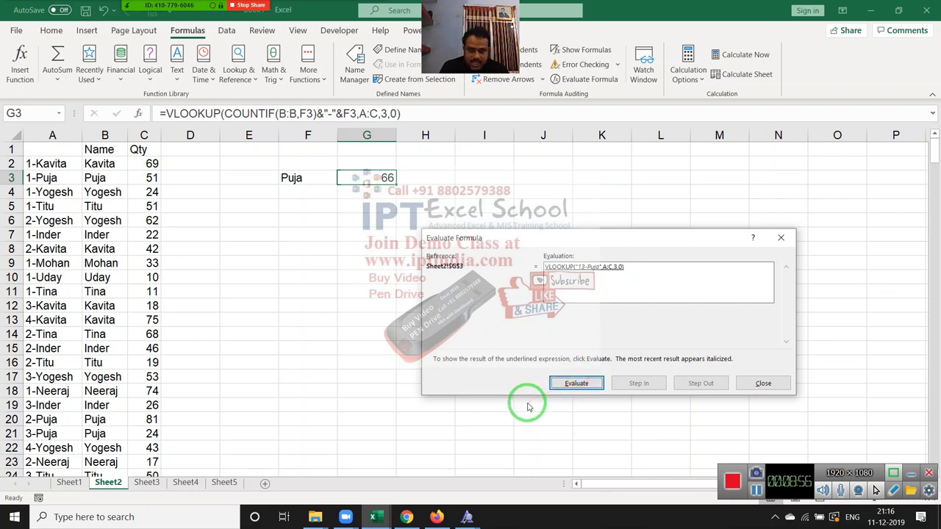
left_click(576, 383)
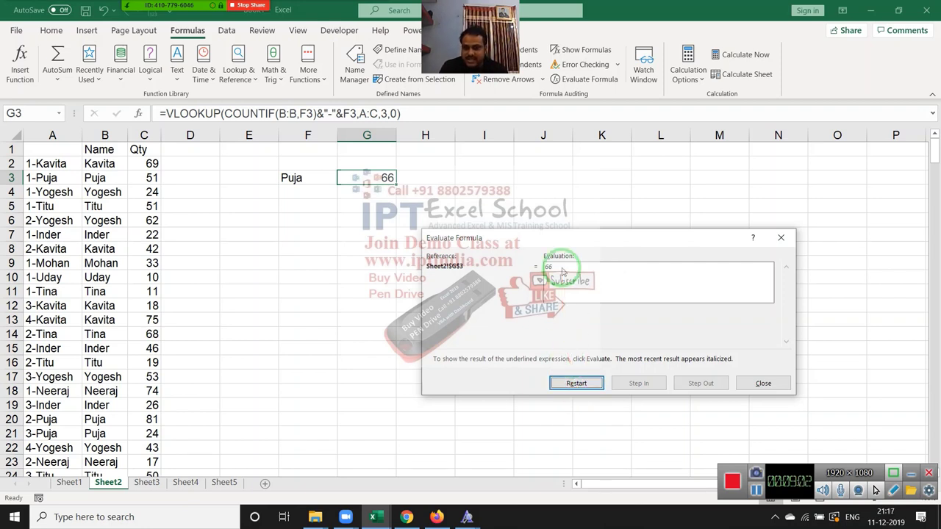
left_click(761, 383)
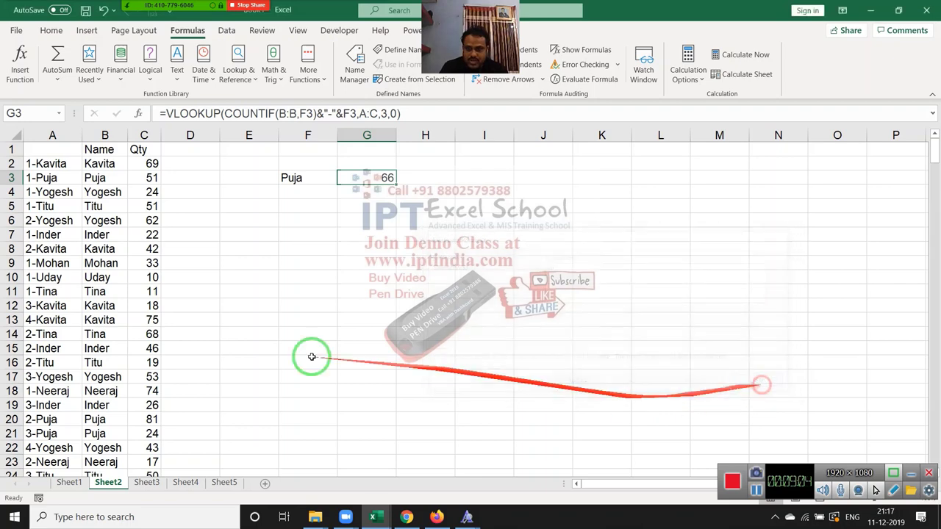
left_click(62, 330)
key("Down")
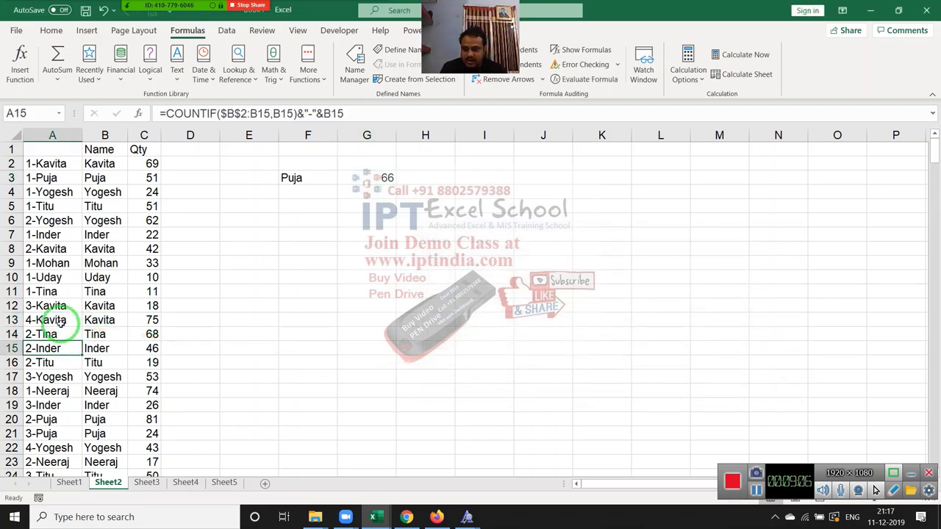
key("ctrl+Down")
key("Right")
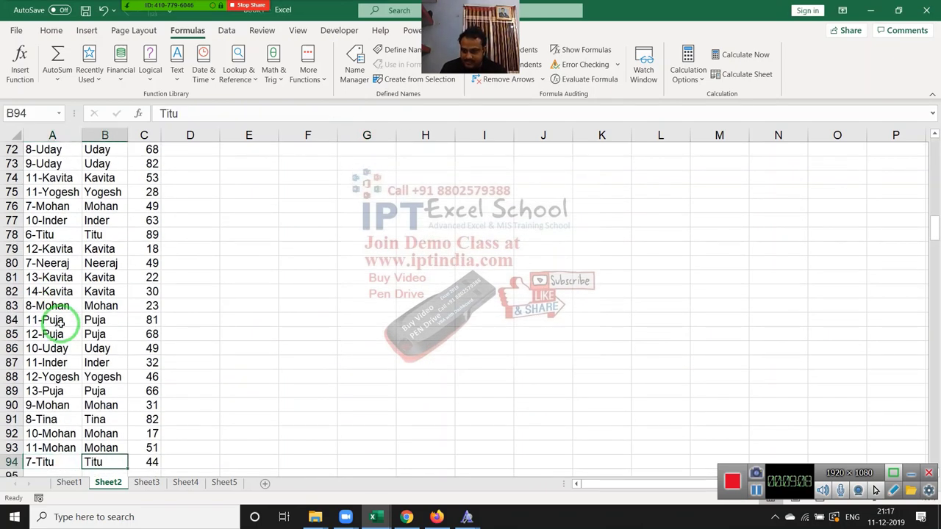
key("Up")
key("Up")
key("Up")
key("Up")
key("Up")
key("Right")
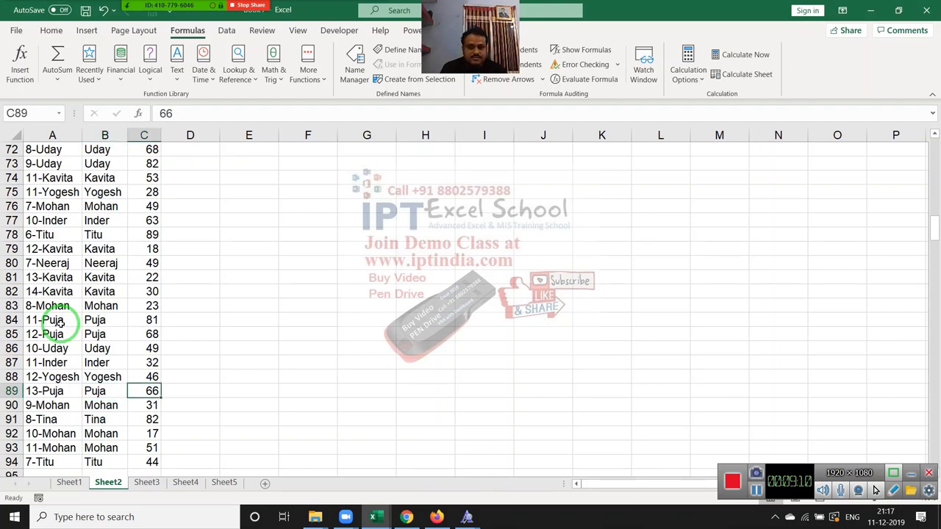
key("ctrl+Up")
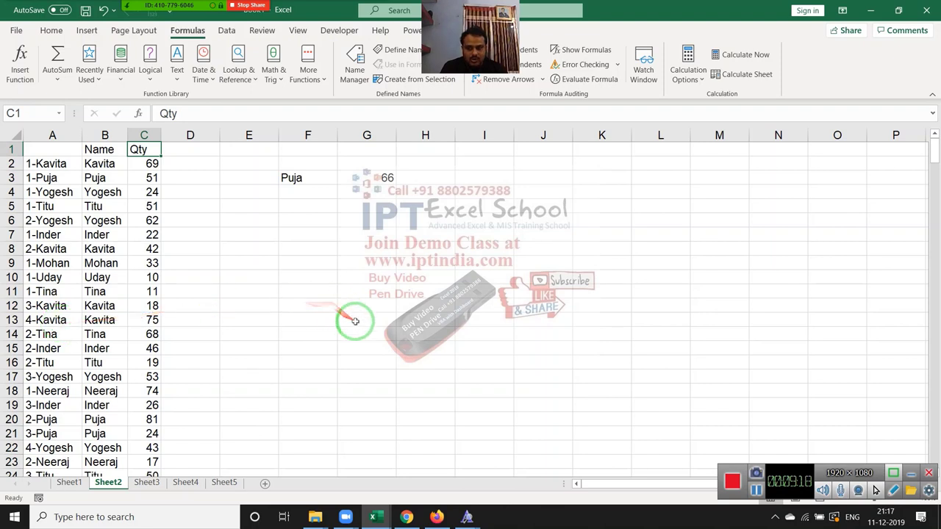
left_click(397, 177)
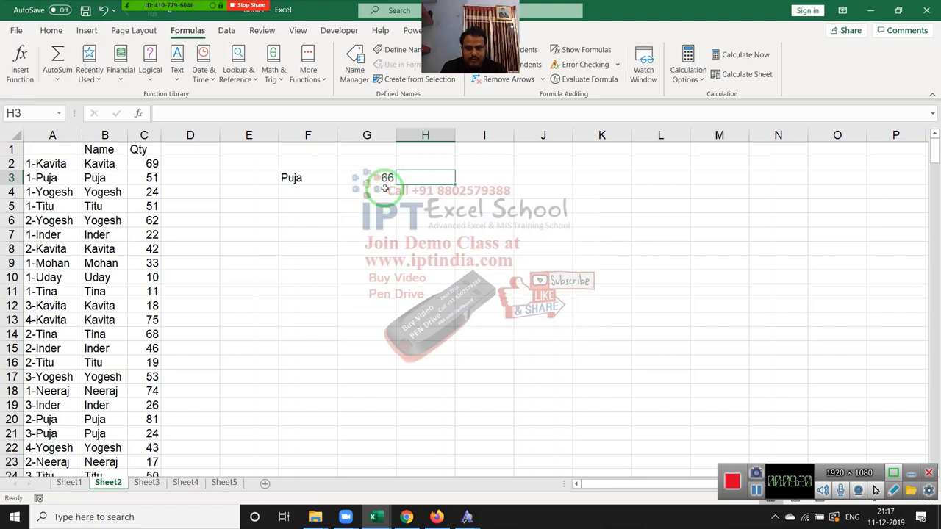
left_click(385, 179)
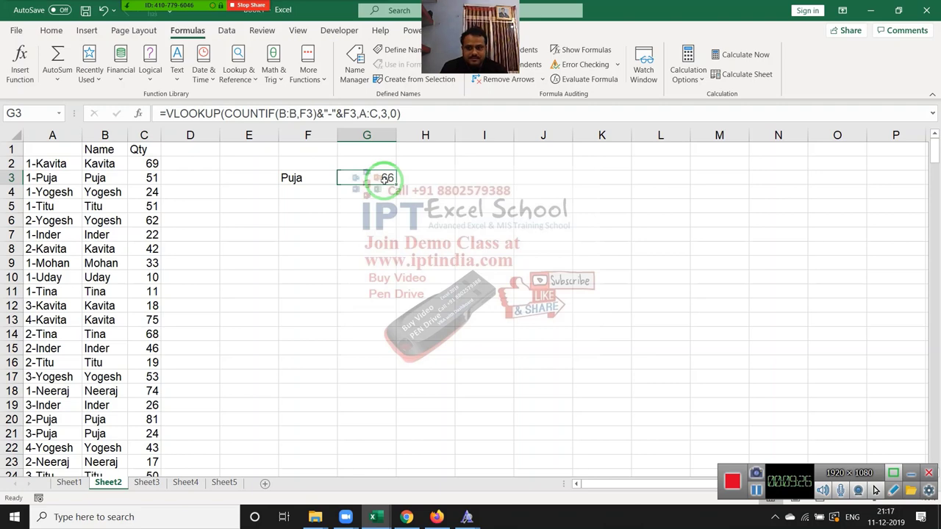
left_click(69, 482)
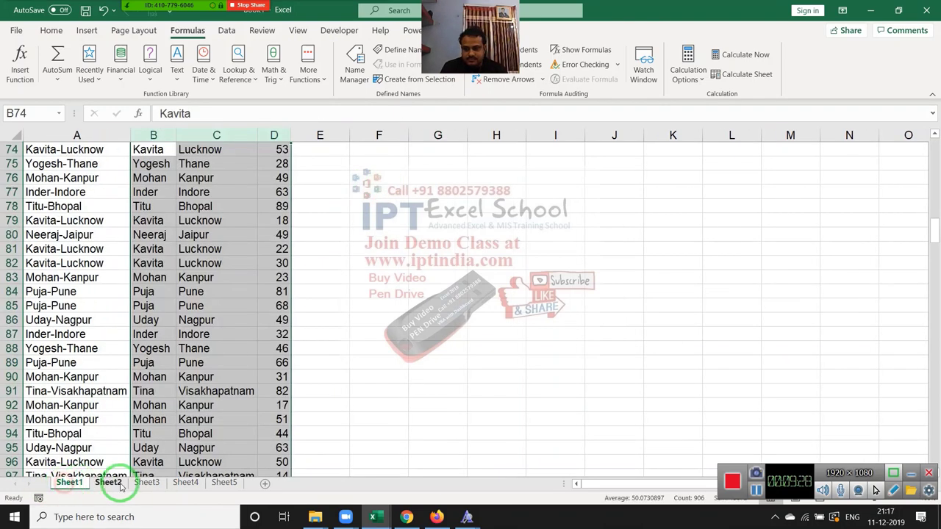
scroll(139, 441, "up", 3)
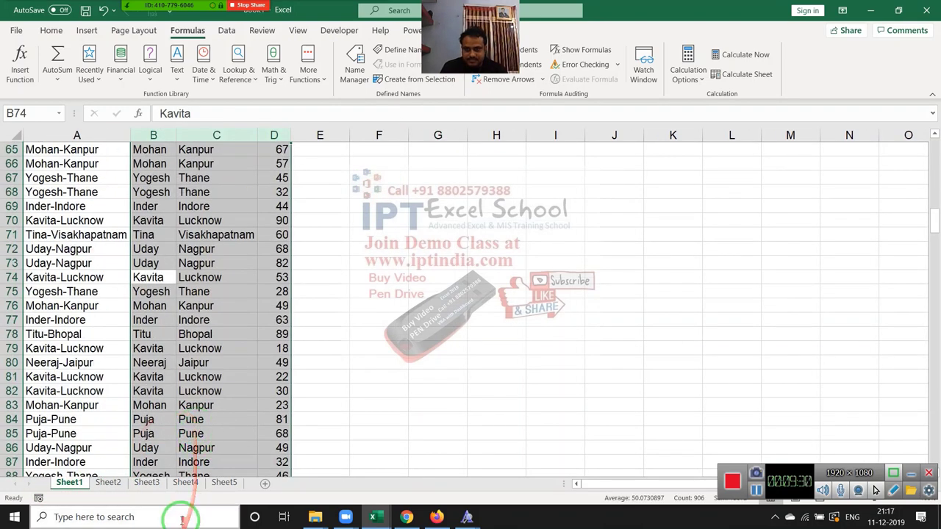
left_click(107, 482)
left_click(71, 482)
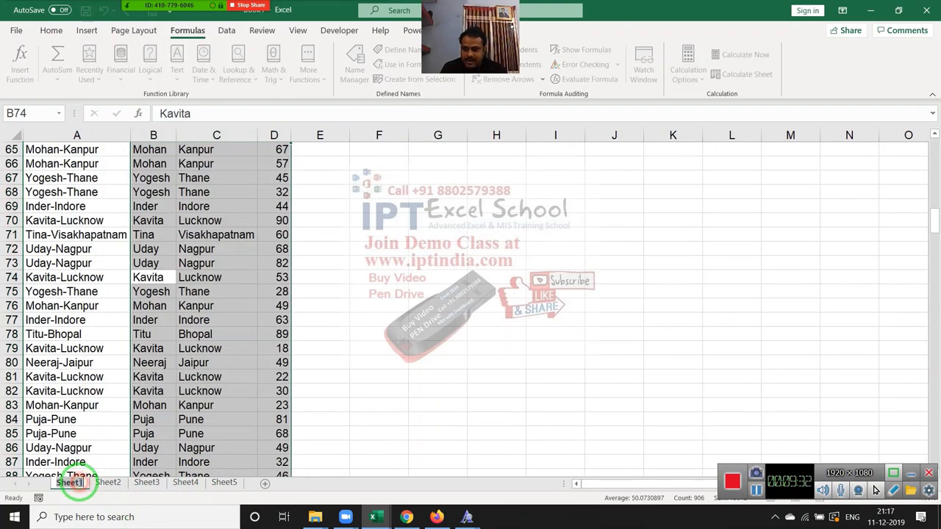
type("Q1")
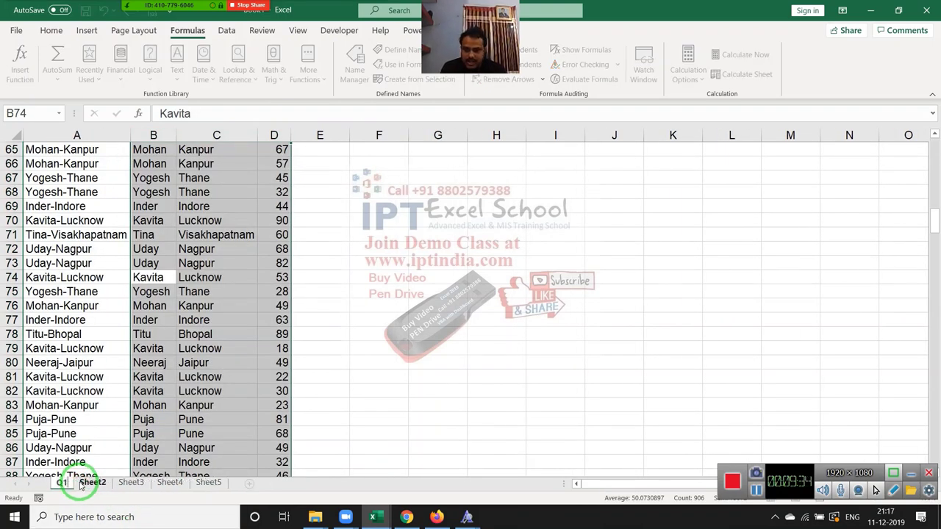
left_click(82, 483)
double_click(87, 484)
type("Q")
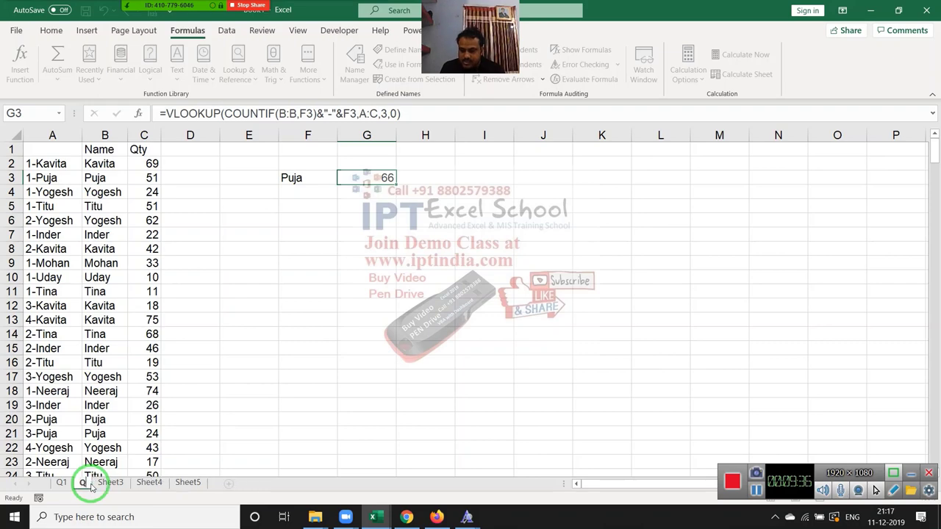
type("2")
left_click(106, 483)
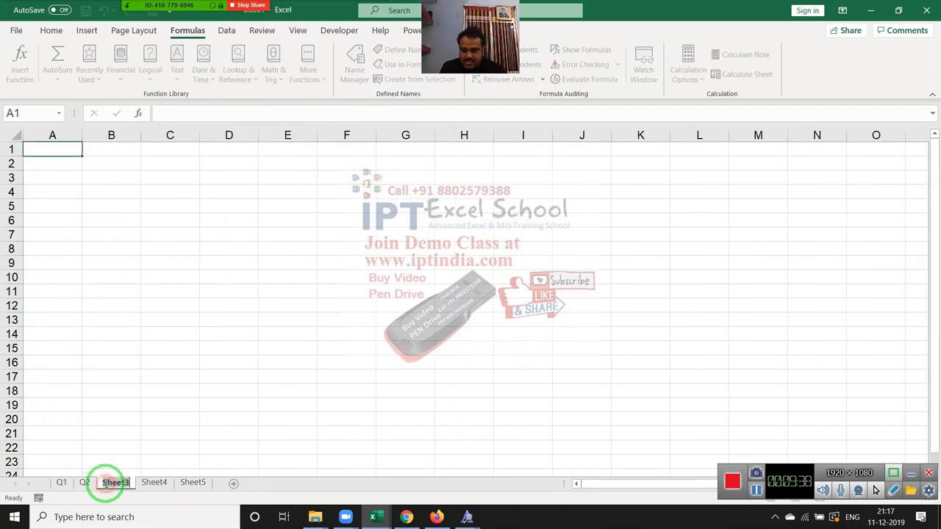
type("Q3")
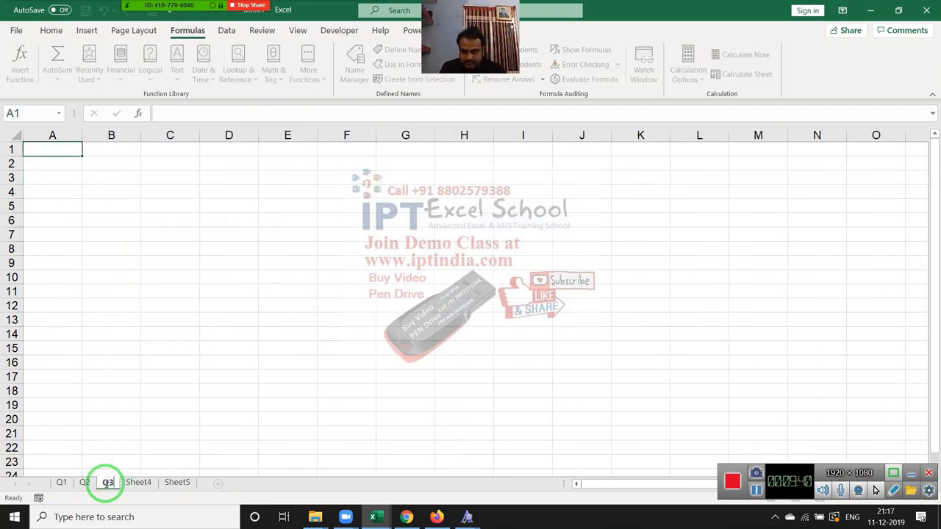
left_click(98, 432)
left_click(86, 480)
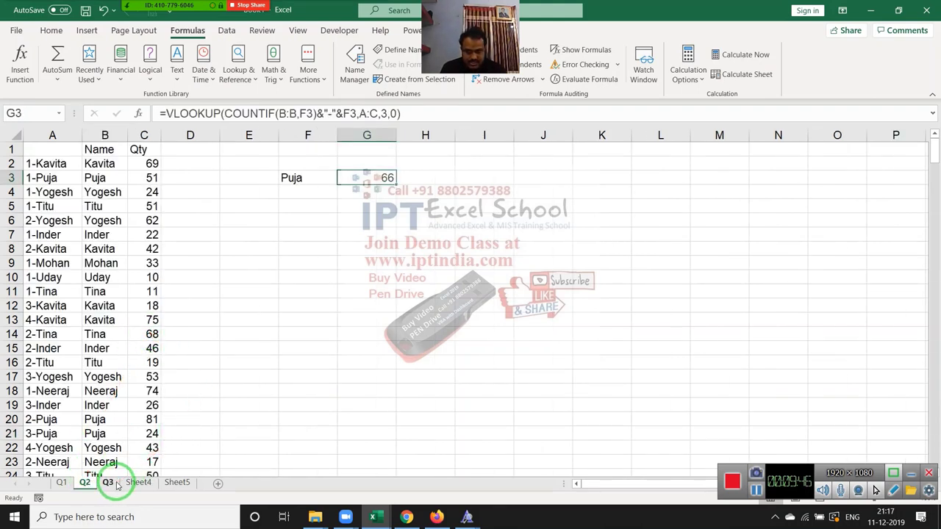
left_click(116, 485)
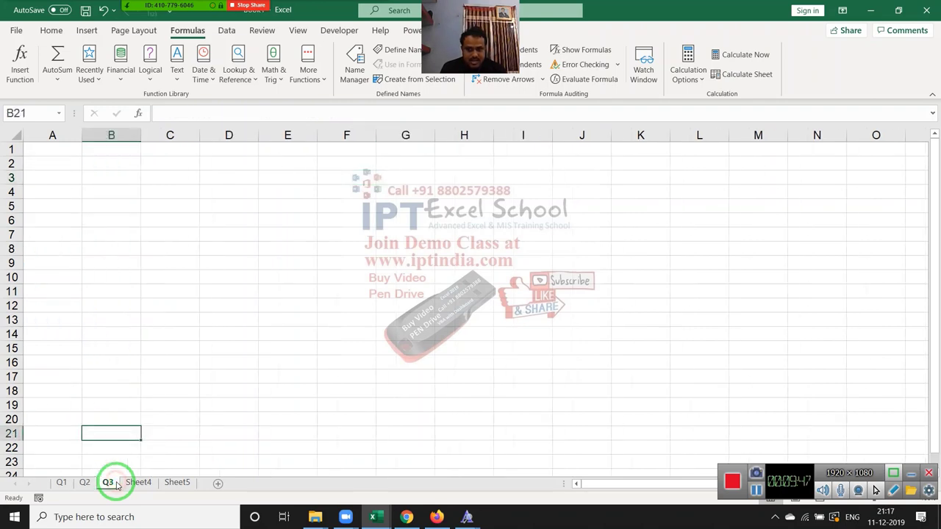
left_click(61, 484)
scroll(95, 287, "up", 6)
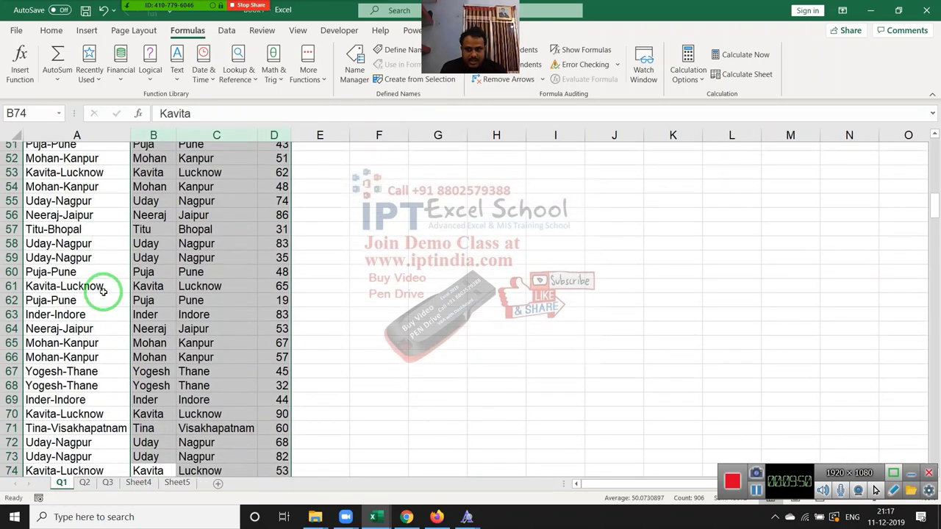
scroll(103, 292, "up", 10)
scroll(103, 292, "up", 5)
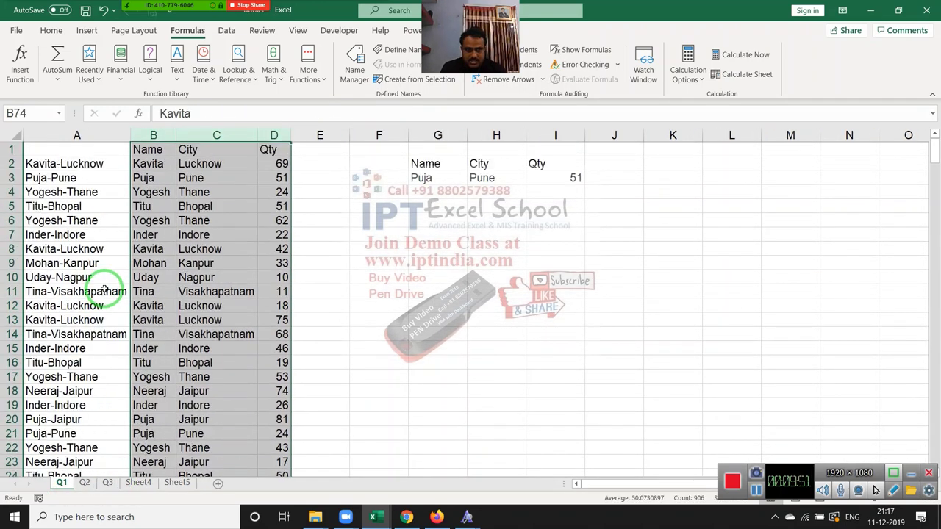
left_click(91, 483)
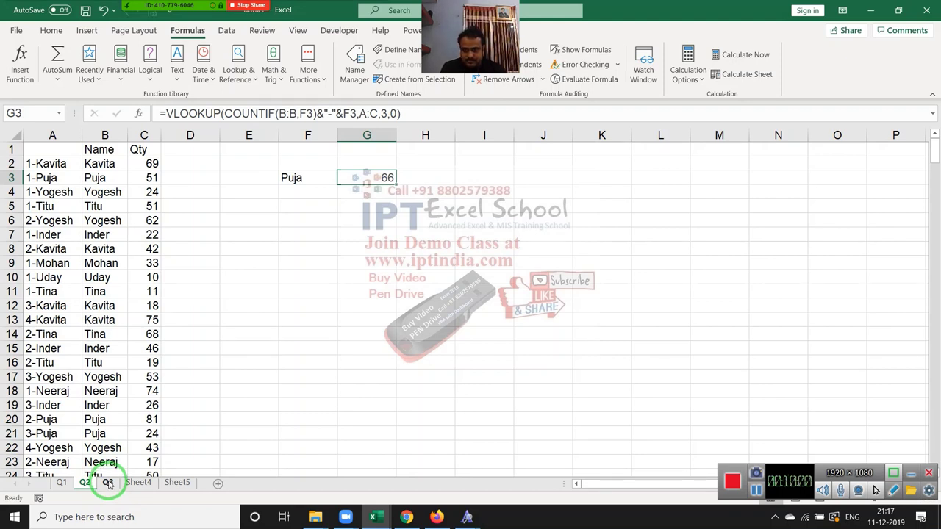
Copy columns B:C from Q2 and select cell A1 on the Q3 sheet
mouse_move(108, 485)
left_mouse_down()
mouse_move(139, 184)
mouse_move(92, 219)
mouse_move(103, 143)
mouse_move(144, 136)
left_mouse_up()
left_click(105, 135)
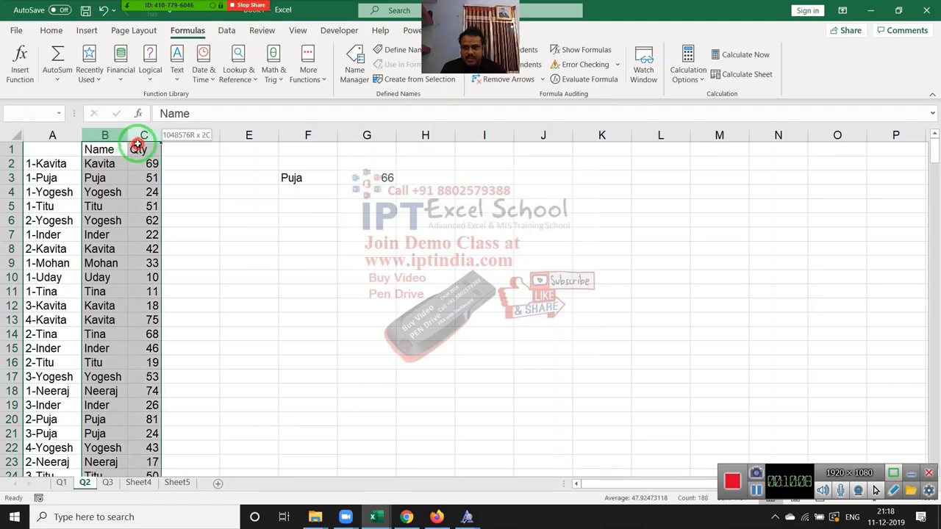
key("ctrl+c")
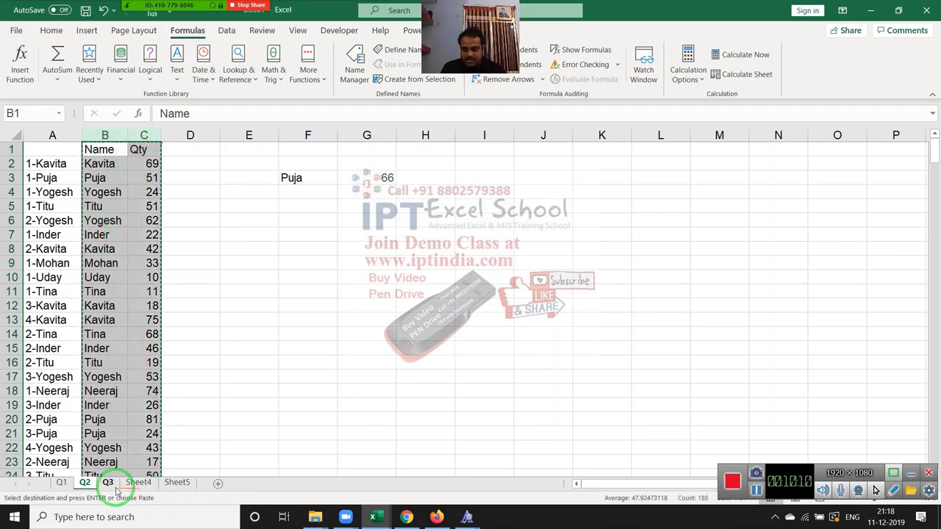
left_click(109, 483)
left_click(47, 151)
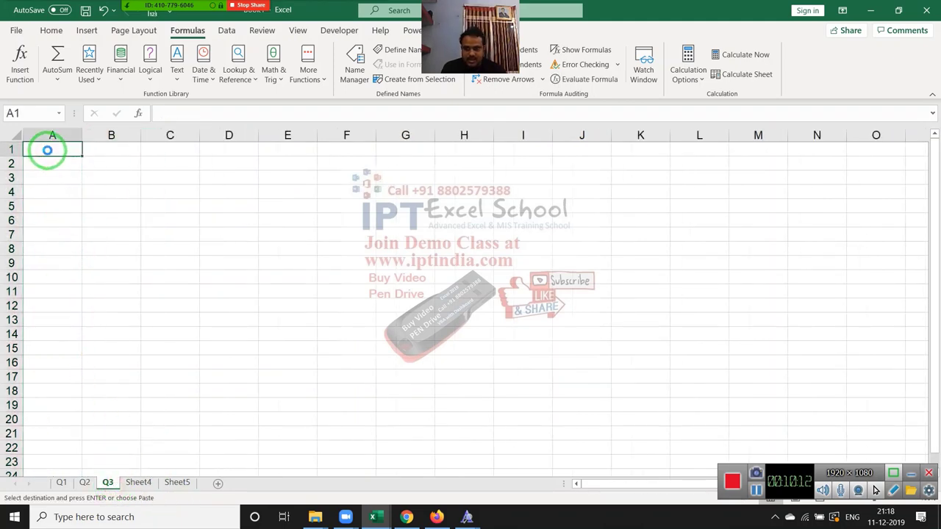
key("ctrl+v")
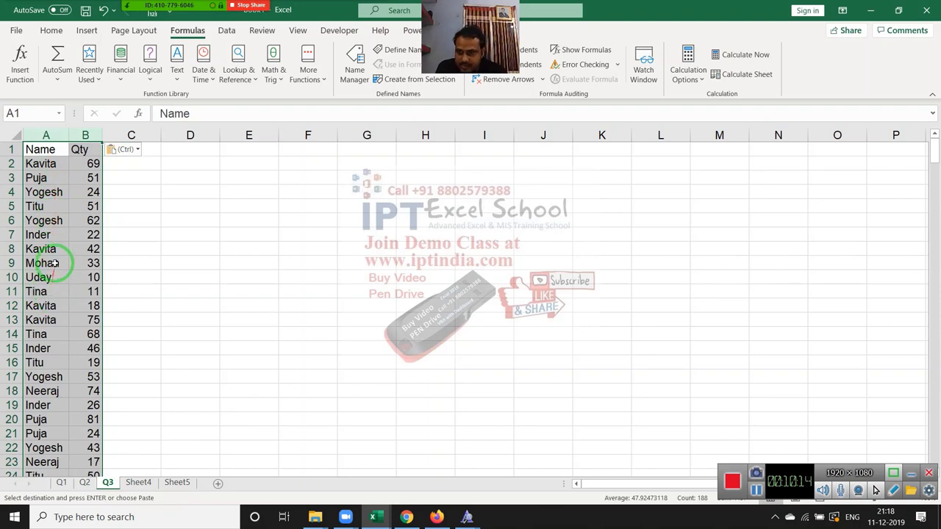
double_click(57, 276)
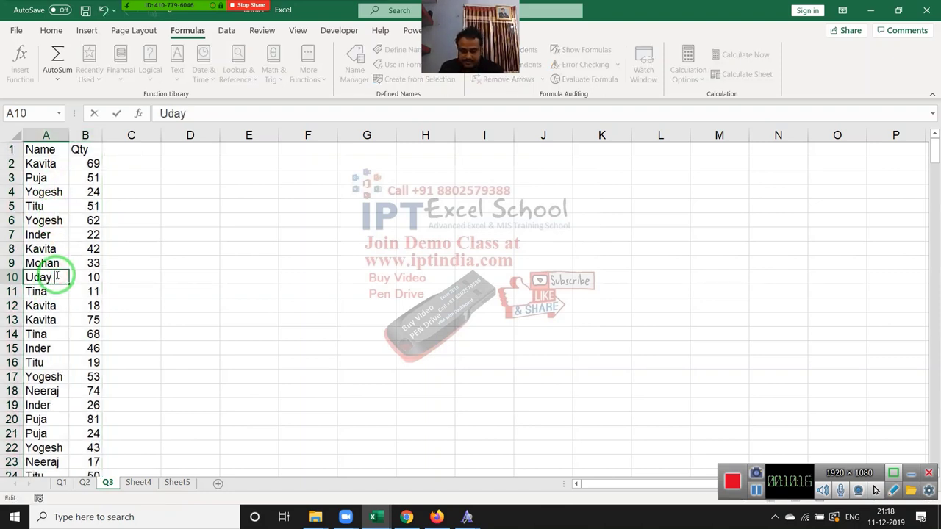
type("Kumar")
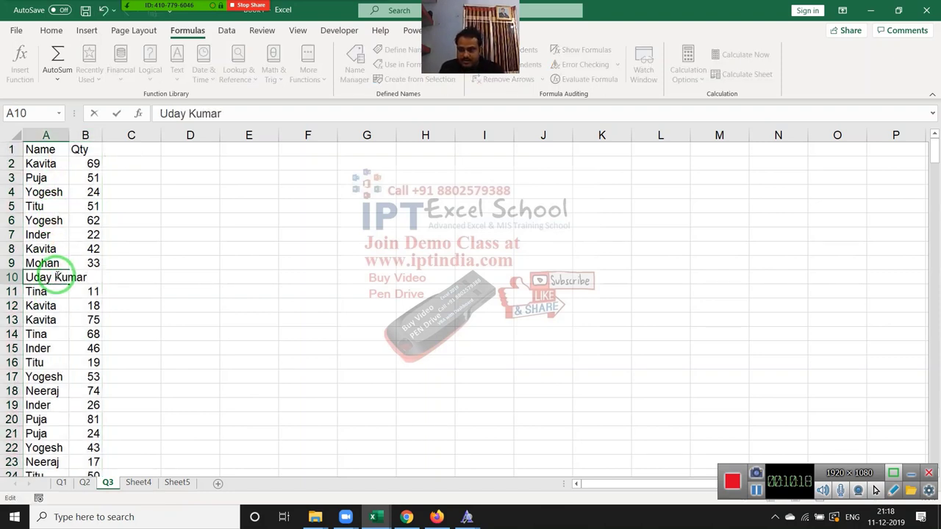
left_click(136, 274)
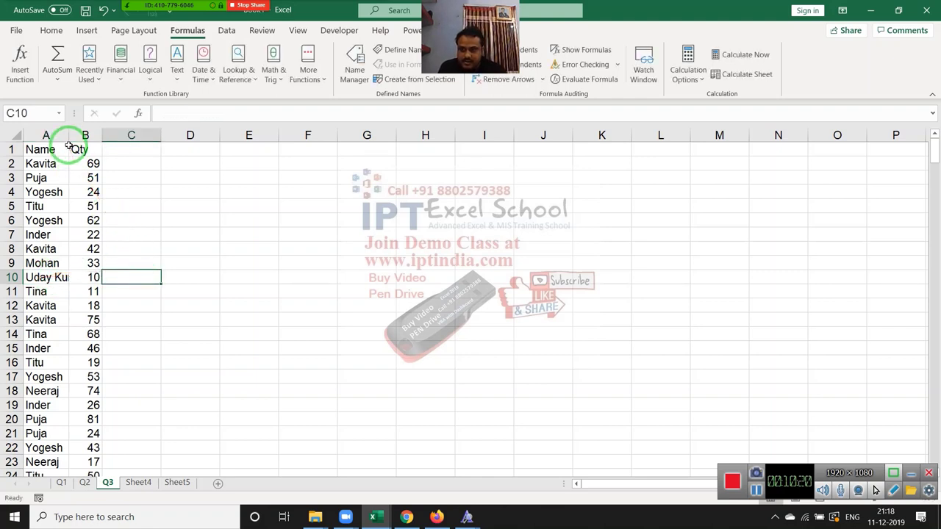
double_click(69, 138)
Clear every Name and Qty entry from row 11 (Tina) downward
left_click(34, 294)
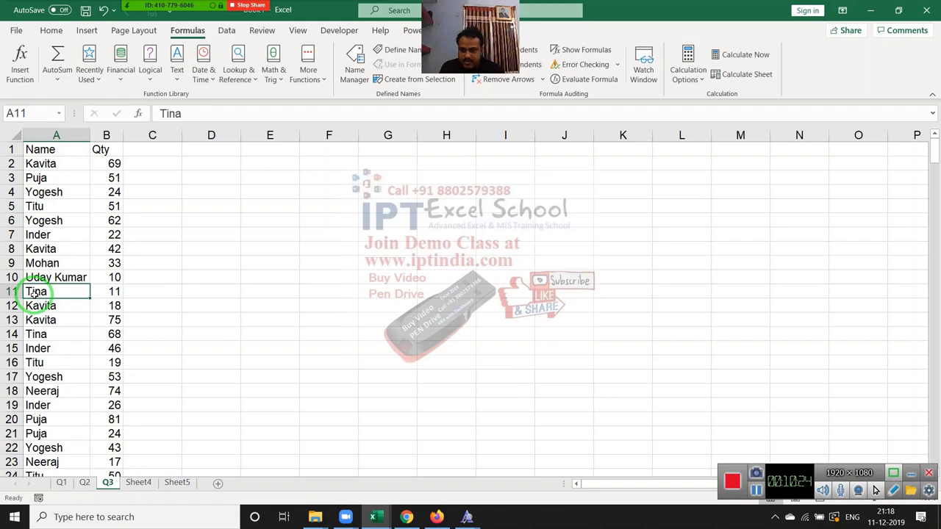
left_click(265, 305)
left_click(66, 291)
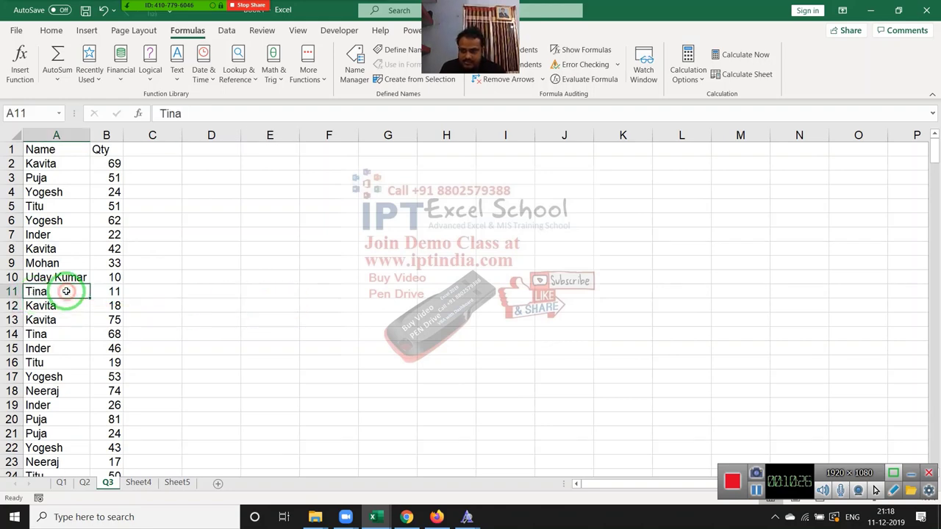
double_click(49, 293)
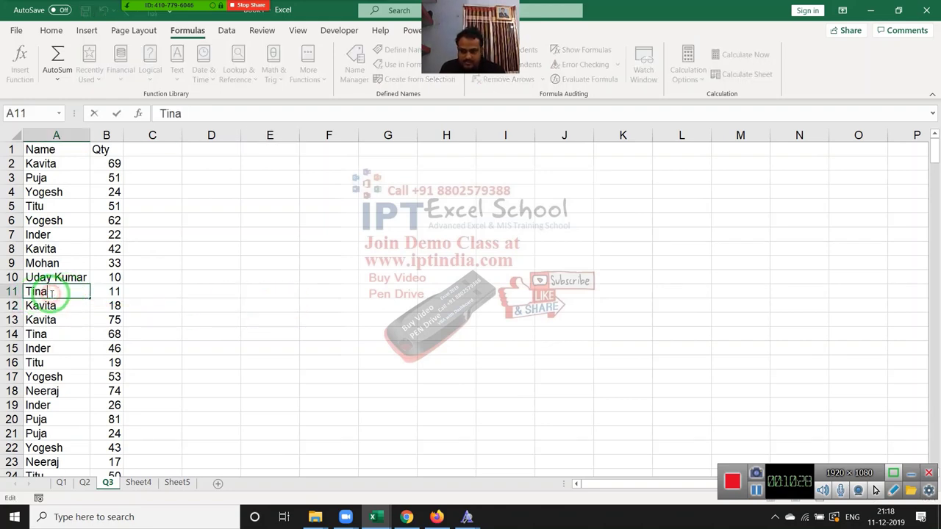
key("Escape")
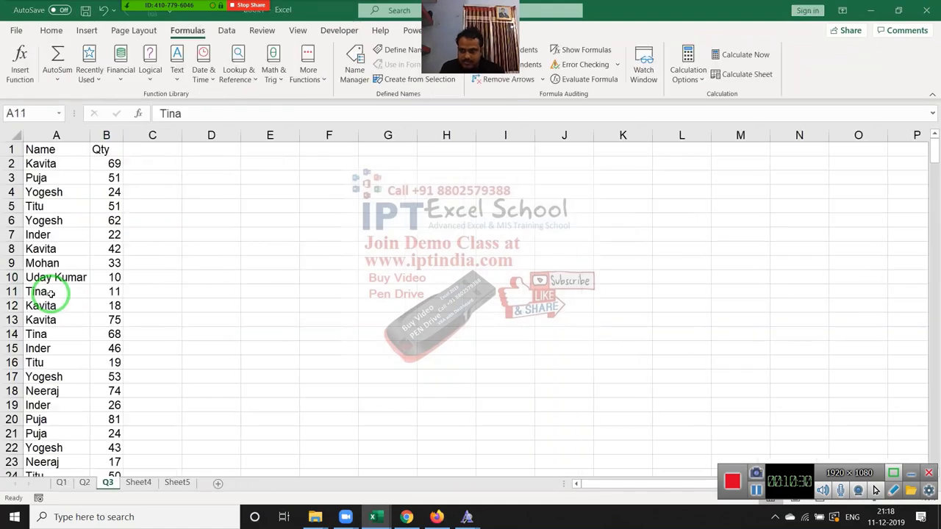
key("shift+Right")
key("ctrl+shift+Down")
key("Delete")
scroll(51, 294, "up", 20)
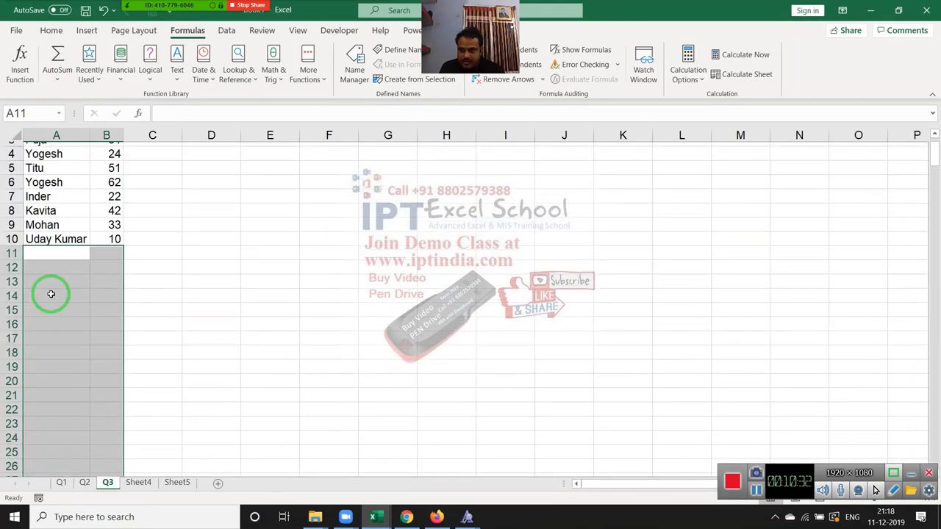
scroll(51, 294, "up", 1)
key("Up")
key("Up")
key("Up")
key("ctrl+Up")
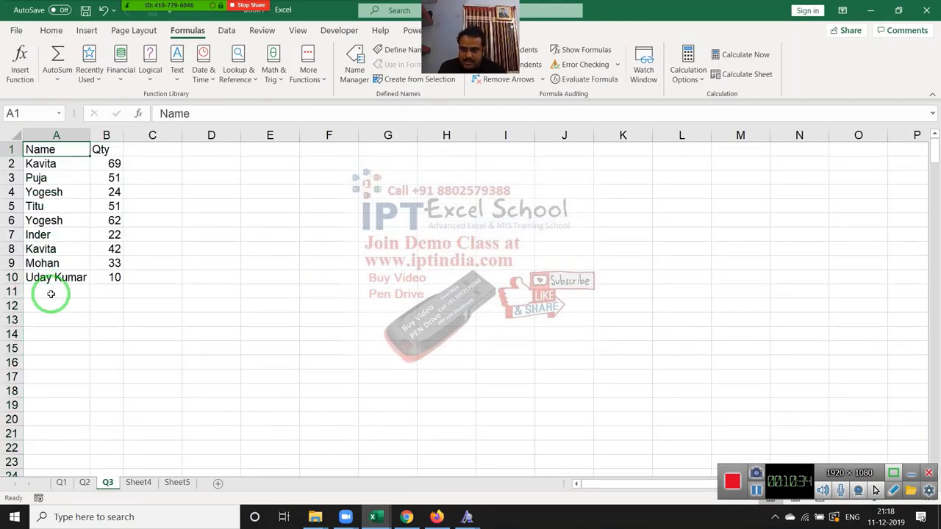
Enter Uday in E3 and a Qty heading in F2
left_click(267, 177)
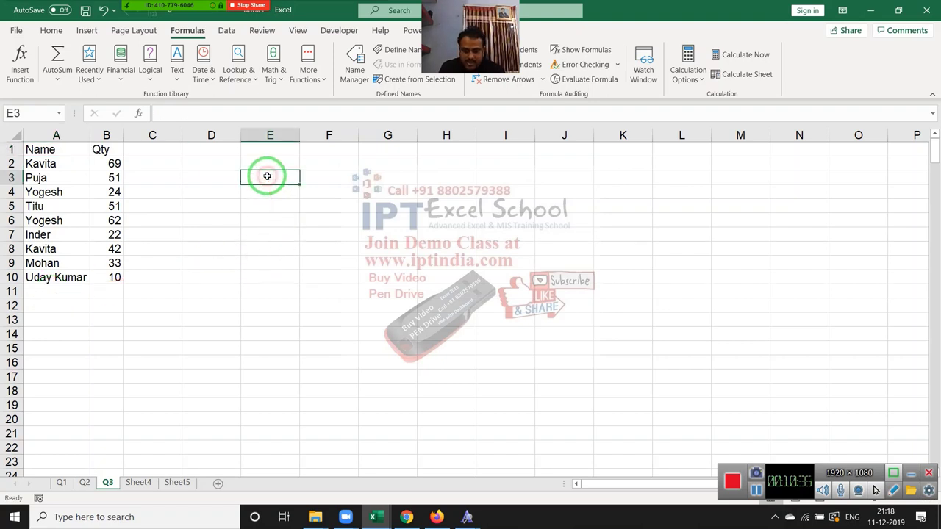
type("U")
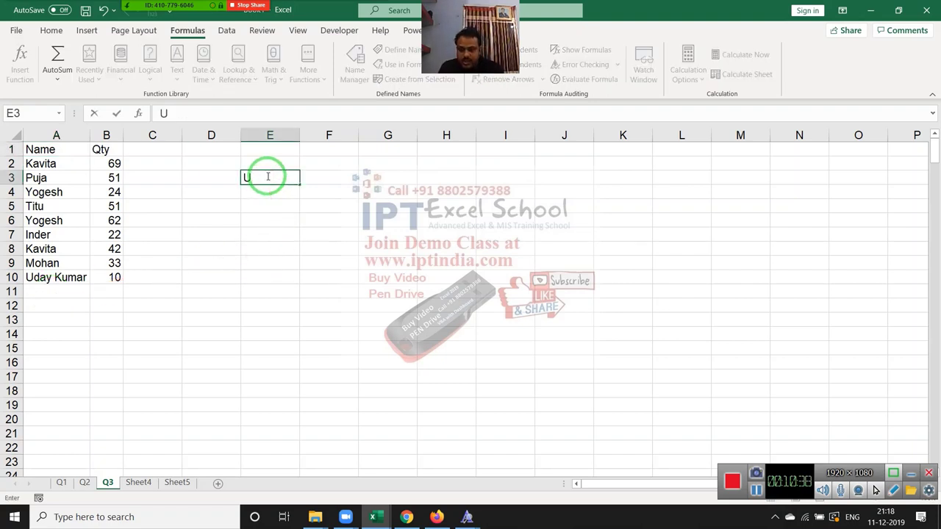
type("day")
key("Tab")
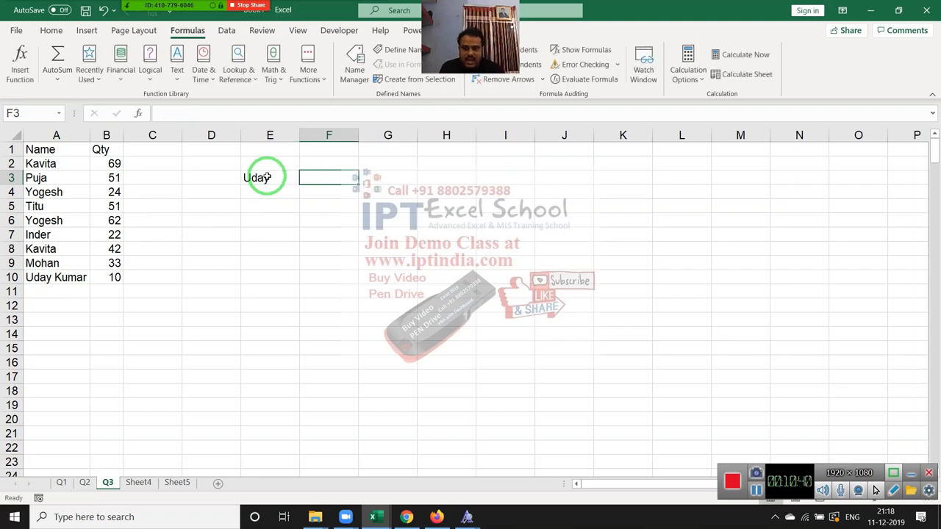
key("Up")
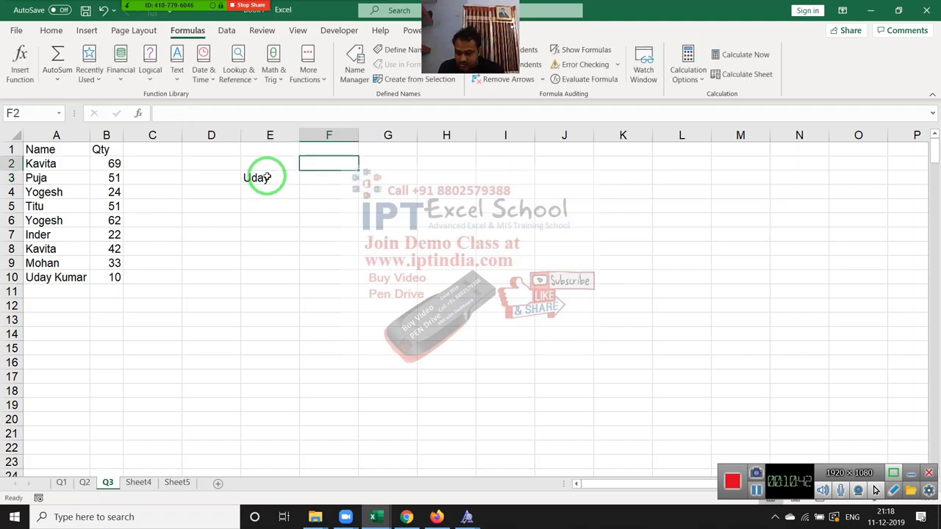
type("Qty")
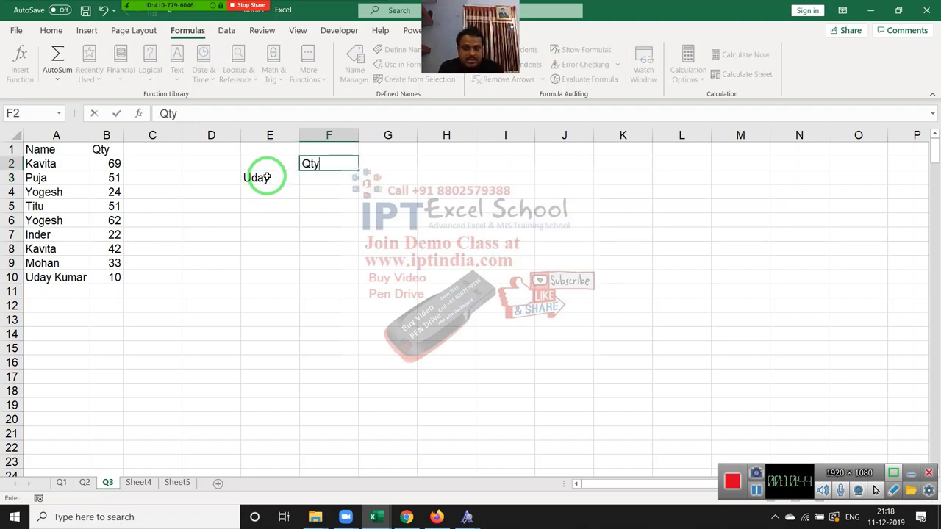
key("Return")
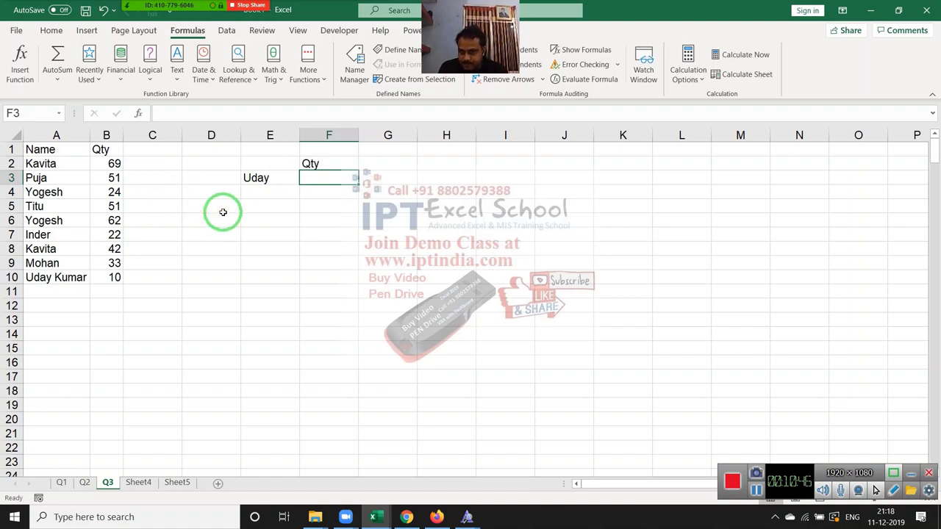
Enter =VLOOKUP(E3,A:B,2,0) in F3, which returns #N/A
type("=vl")
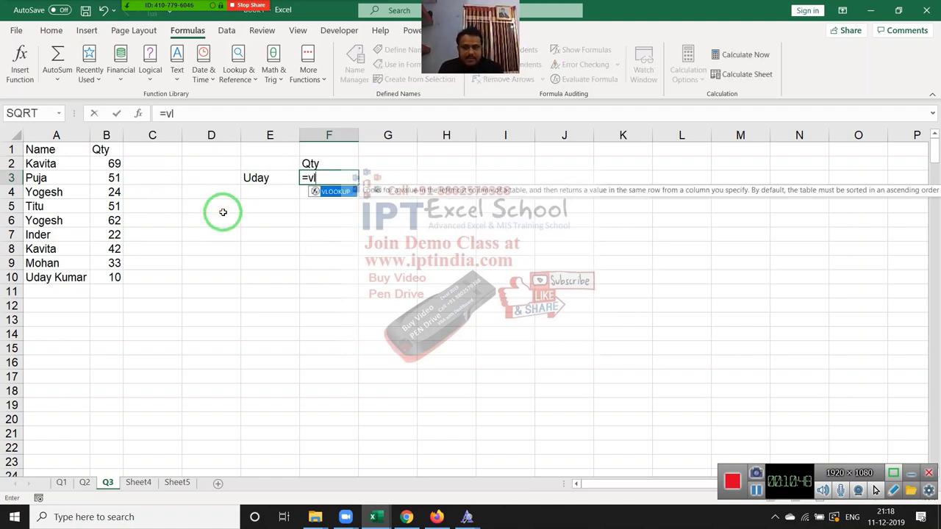
key("Tab")
key("Left")
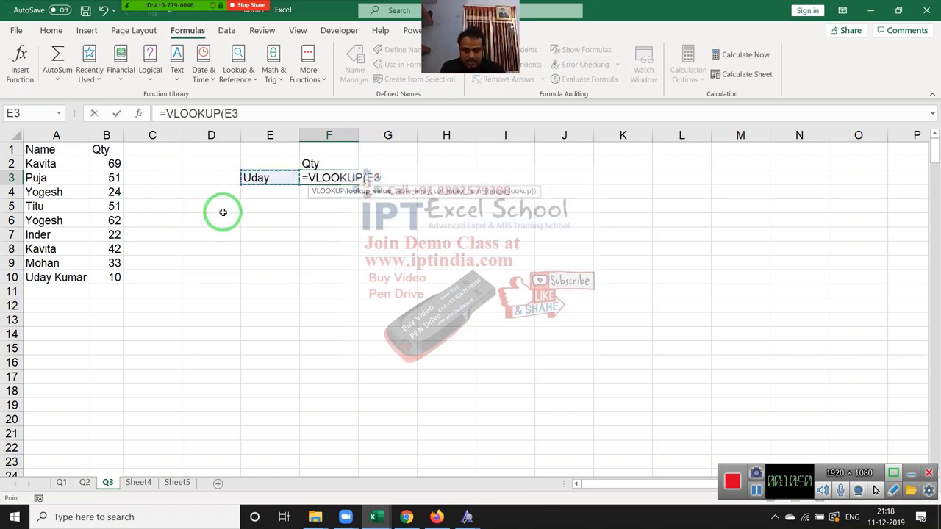
type(",")
left_click_drag(74, 136, 115, 133)
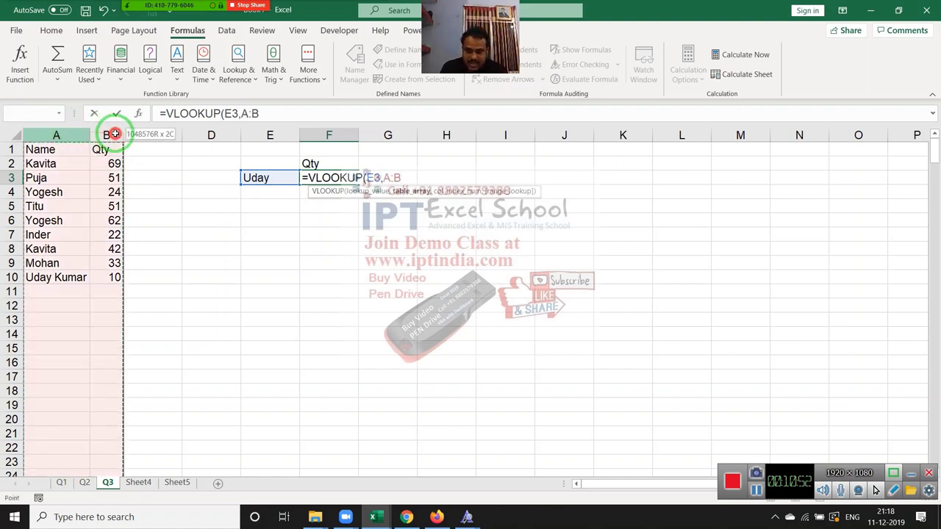
type(",2,0")
key("Return")
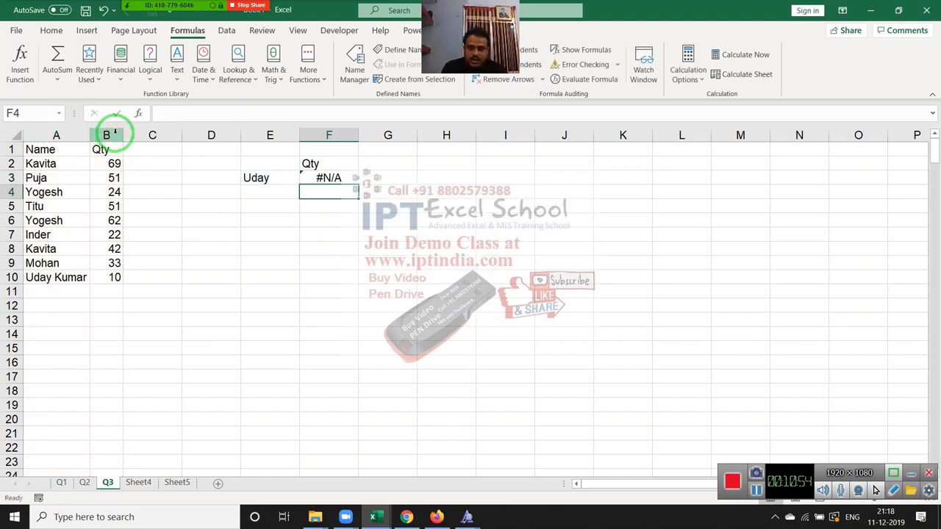
key("Up")
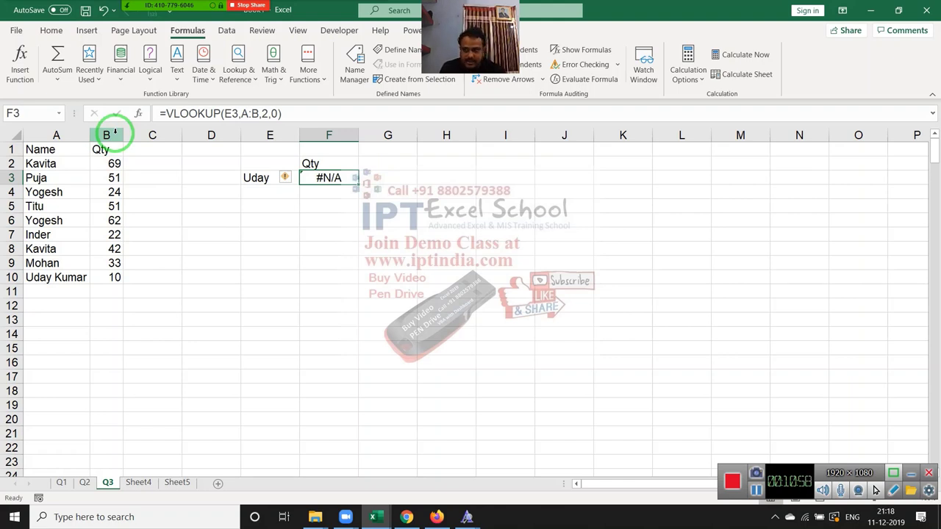
Retype A10 as UdaY, then uDAY, so F3 returns 10 regardless of letter case
left_click(60, 278)
type("UdaY")
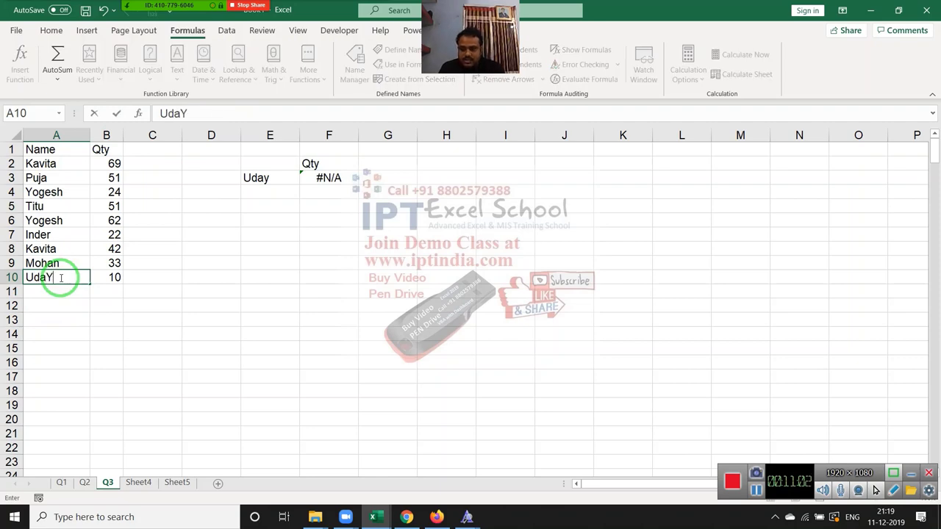
key("Return")
key("Up")
type("uD")
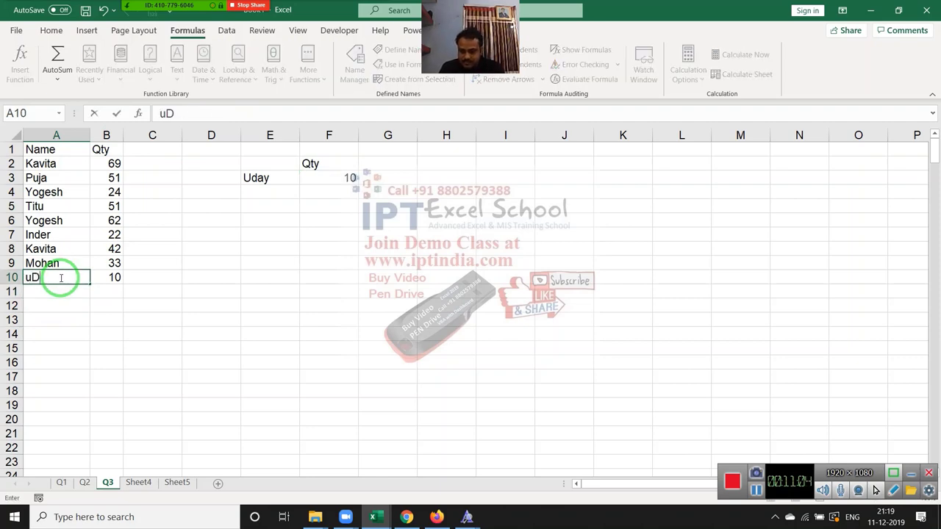
type("AY")
key("Return")
key("Up")
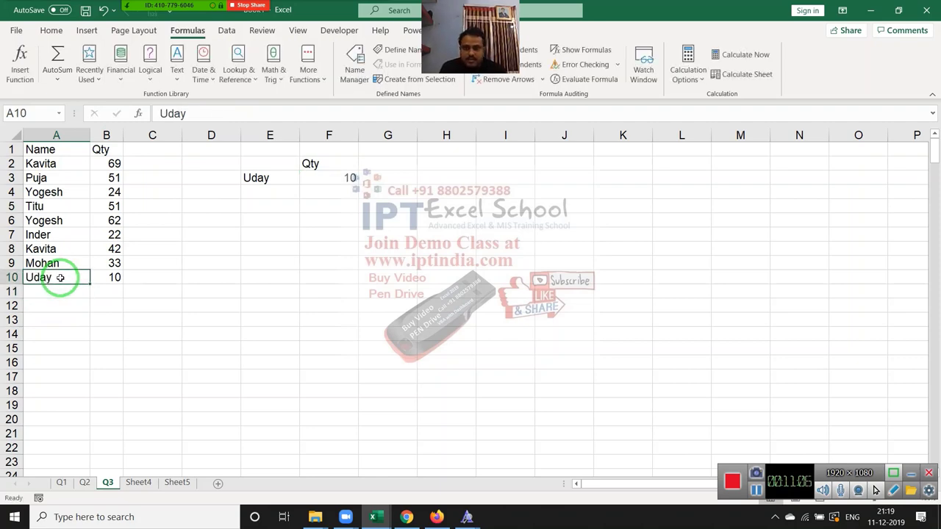
double_click(78, 277)
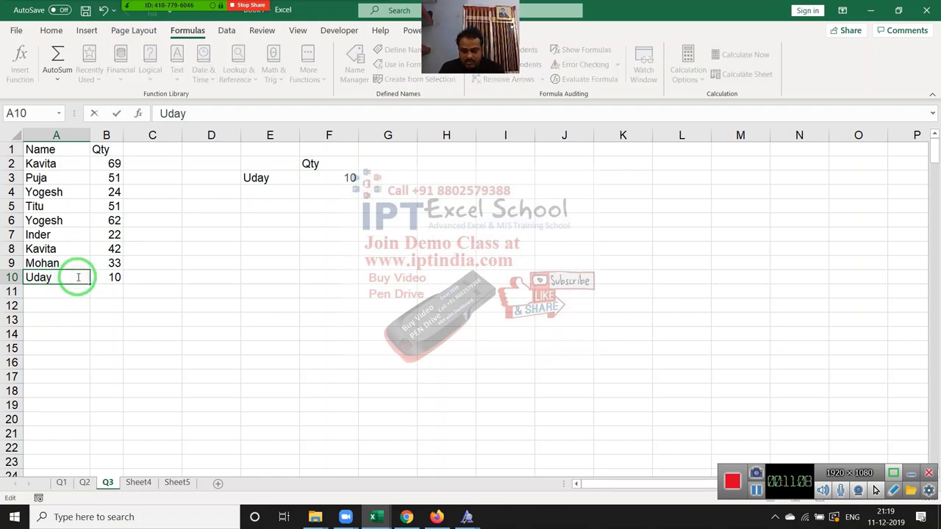
type("Kumar")
key("Return")
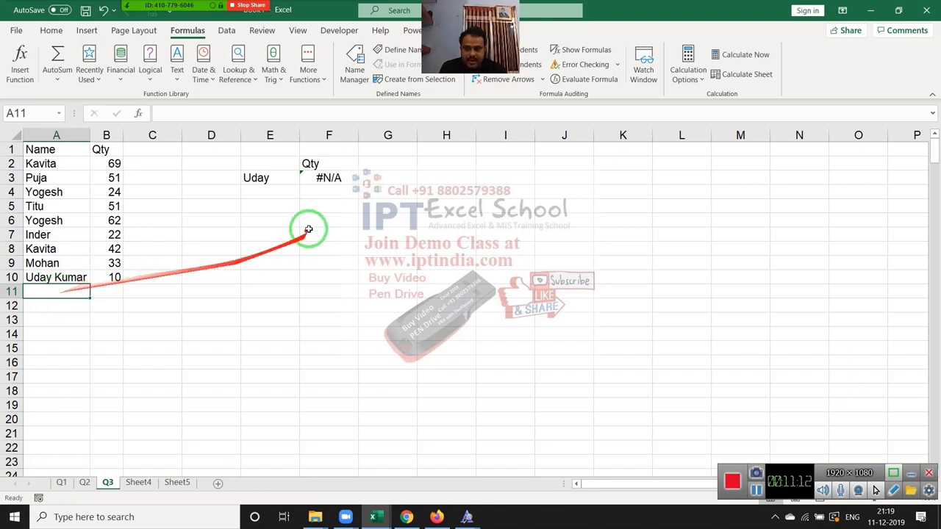
double_click(256, 179)
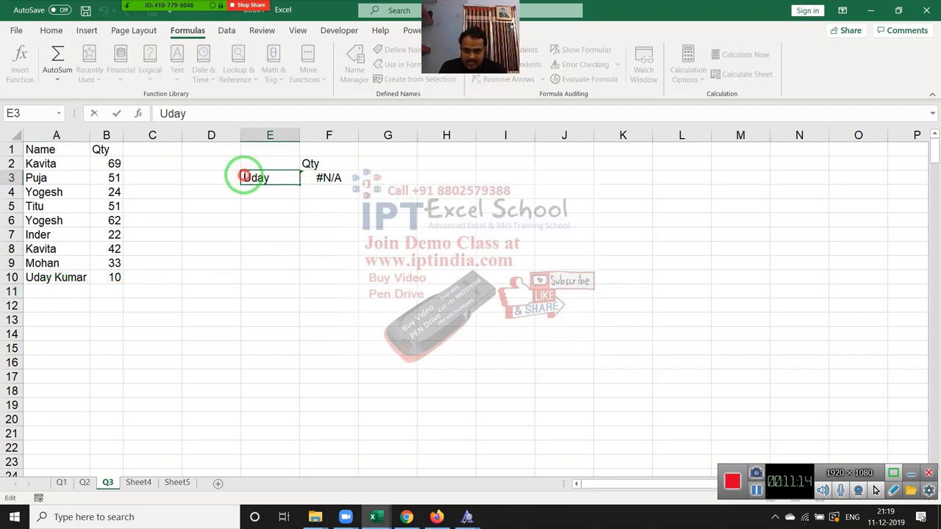
type("*")
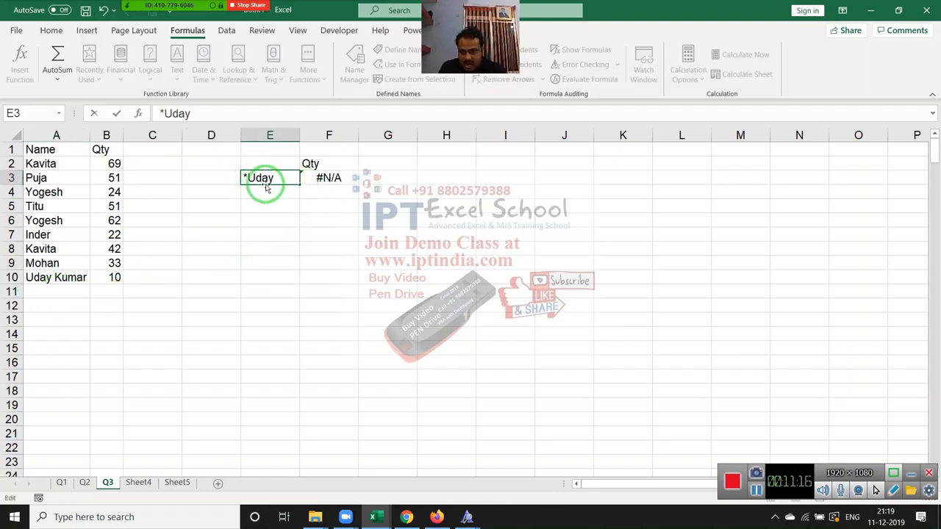
left_click(273, 176)
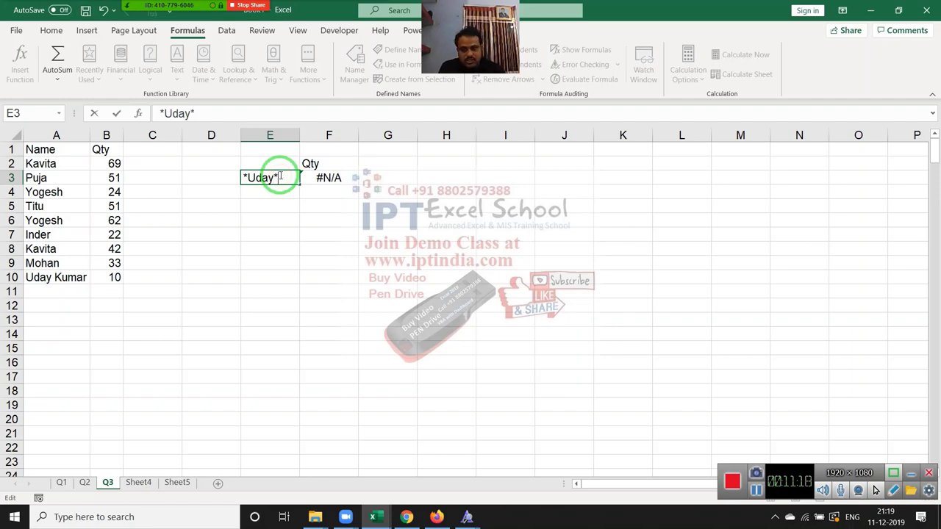
key("Return")
left_click(335, 177)
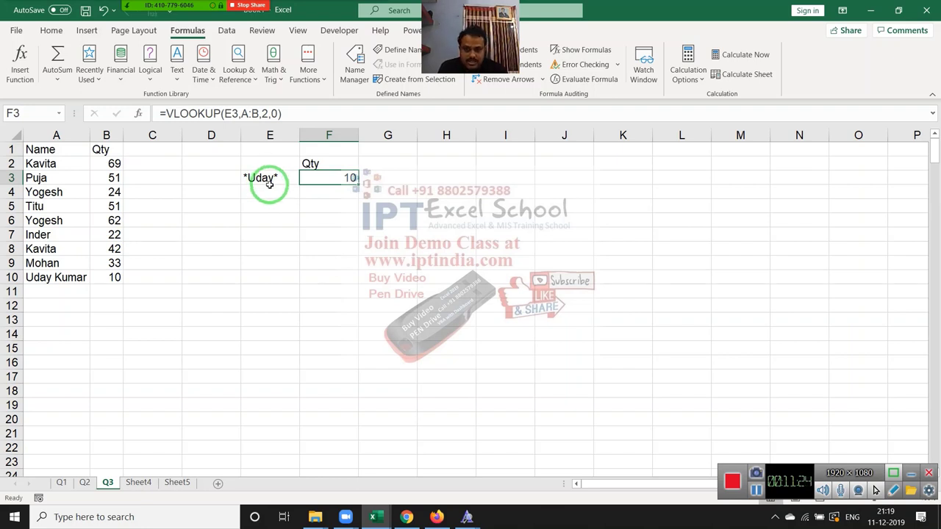
left_click(269, 184)
Enter the wildcard variants *Uday in E4 and Uday* in E5, then return to E3
left_click(274, 191)
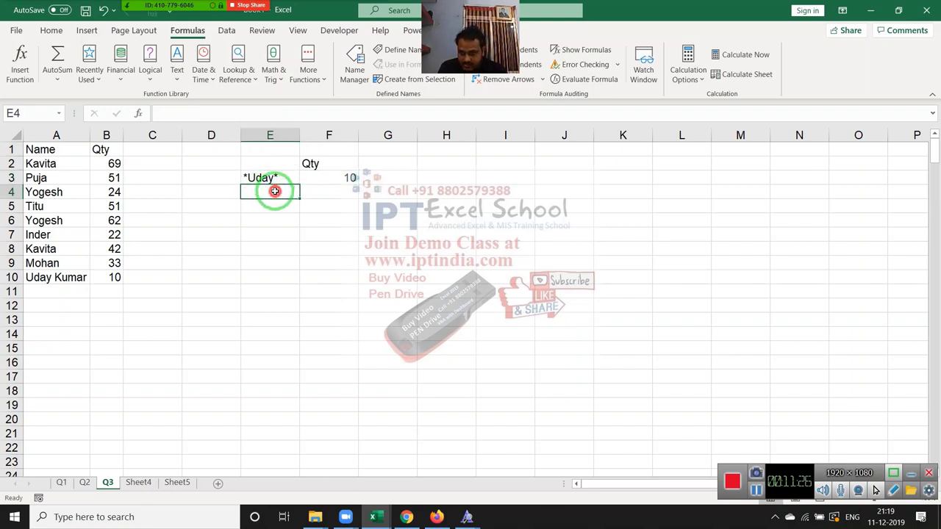
type("*Uday*")
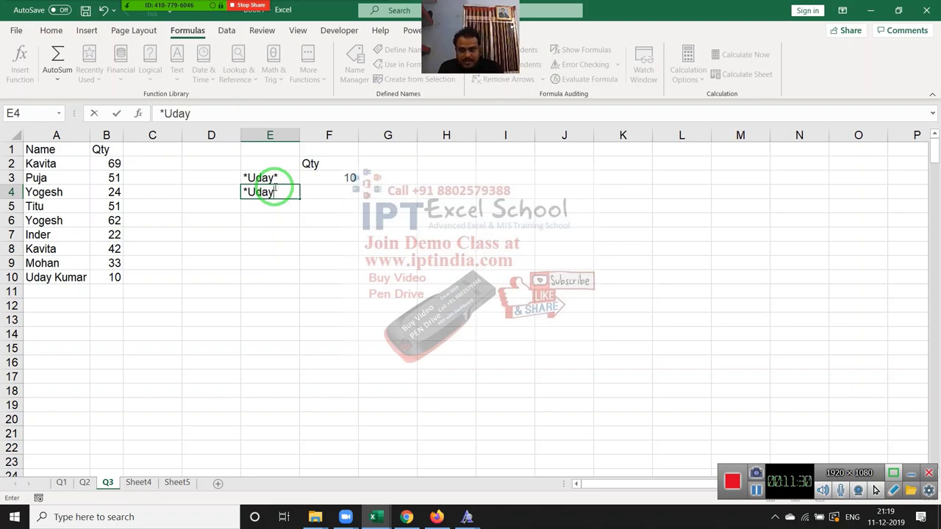
key("Return")
type("Uda")
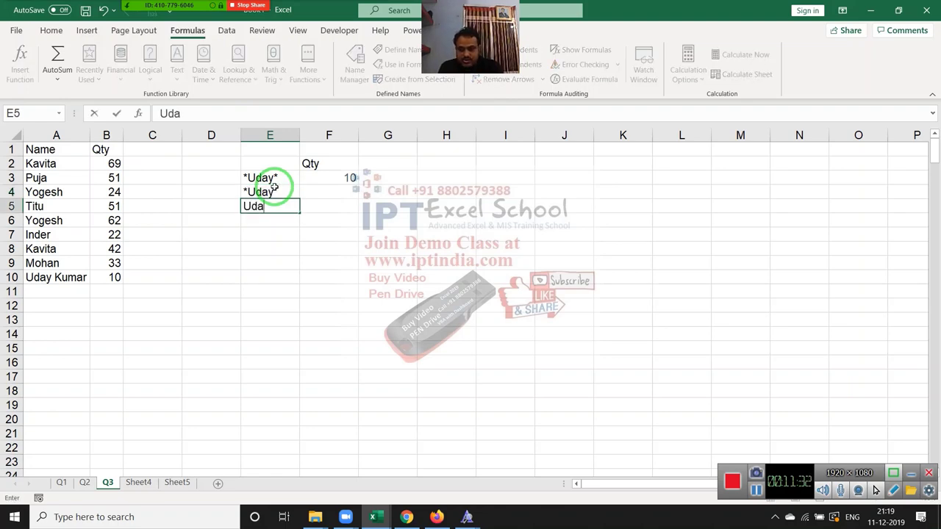
type("y*")
key("Return")
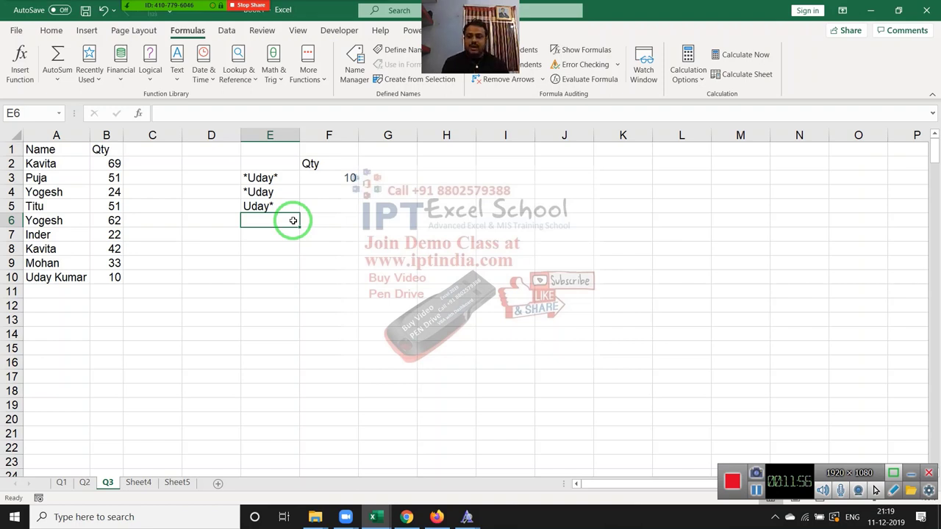
key("Up")
key("Up")
key("Up")
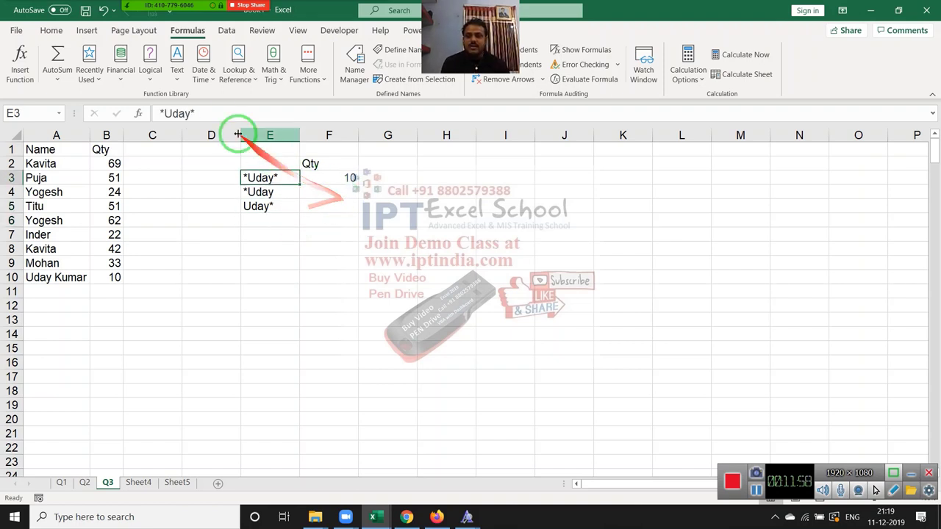
Move the F3 lookup result to G3 and enter Uday in F4
left_click(221, 114)
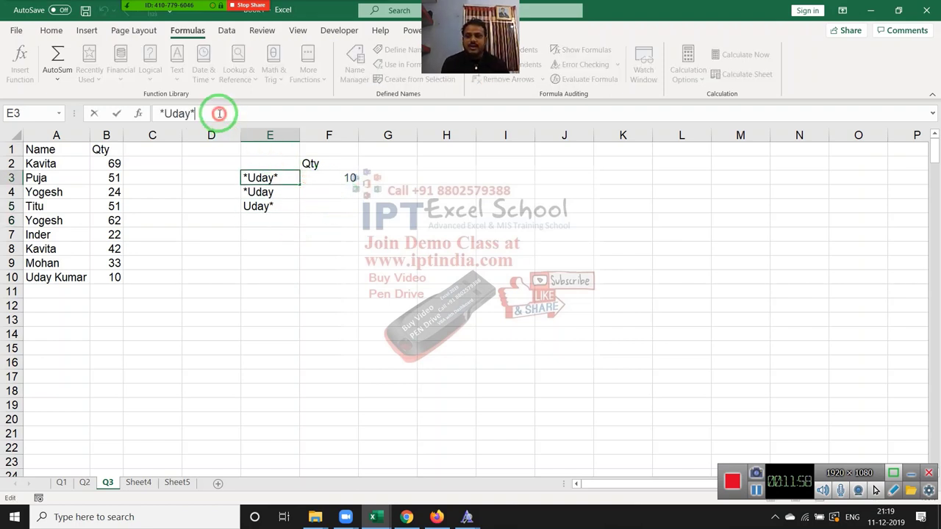
left_click(314, 187)
left_click(317, 180)
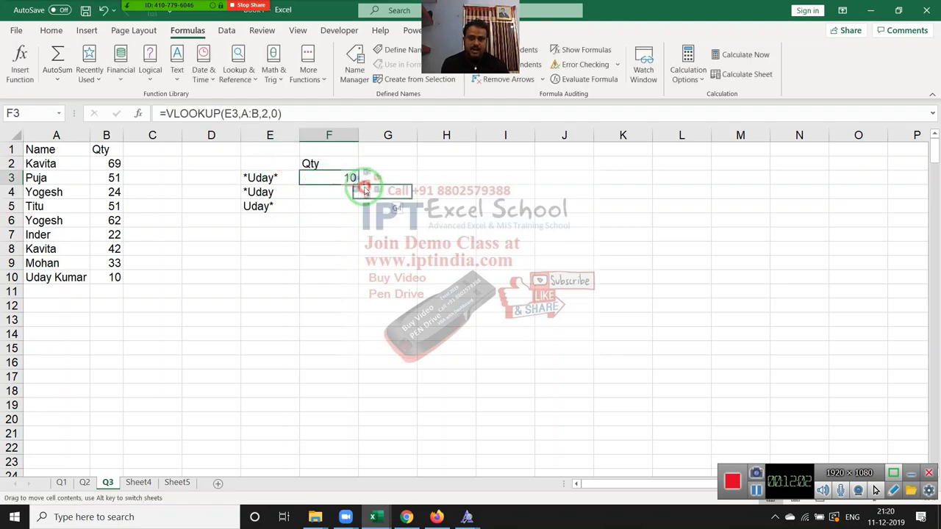
left_click_drag(357, 179, 371, 179)
left_click(339, 180)
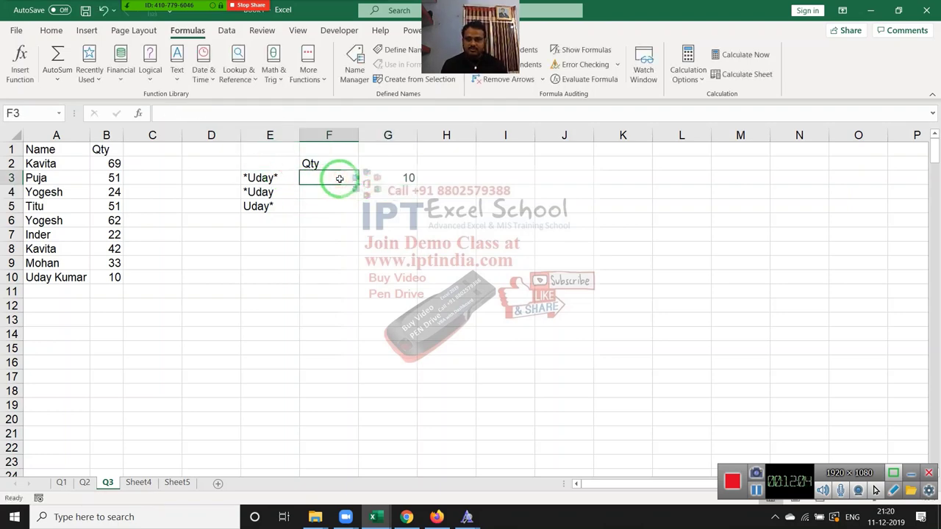
key("Down")
type("Uday")
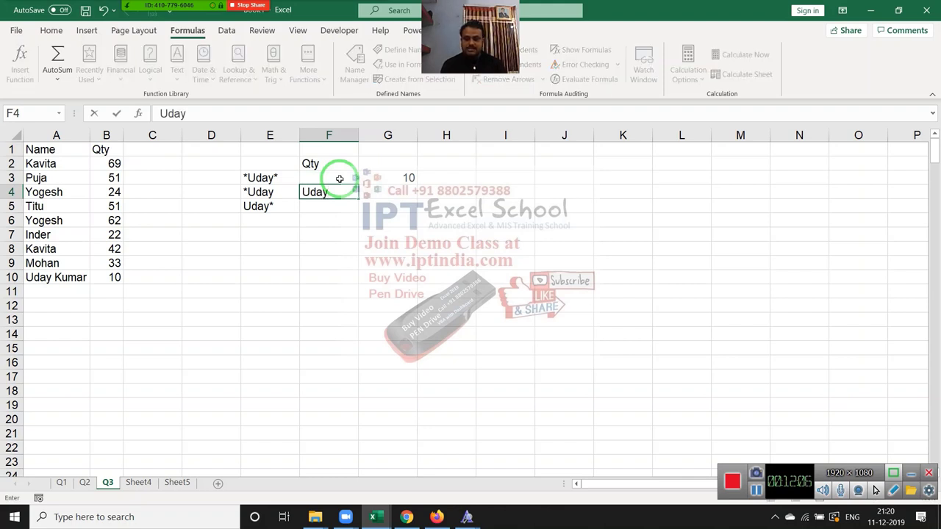
key("Return")
Paste the VLOOKUP formula into G4 with its lookup value pointing at F4
key("shift+Down")
key("shift+Down")
key("shift+Down")
key("Up")
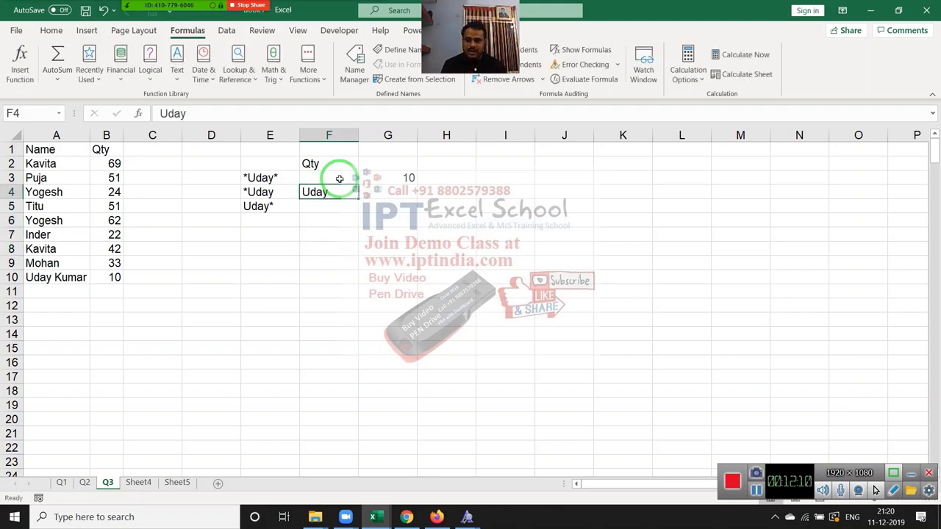
key("Right")
type("=VLOOKUP(E4,A:B,2,0)")
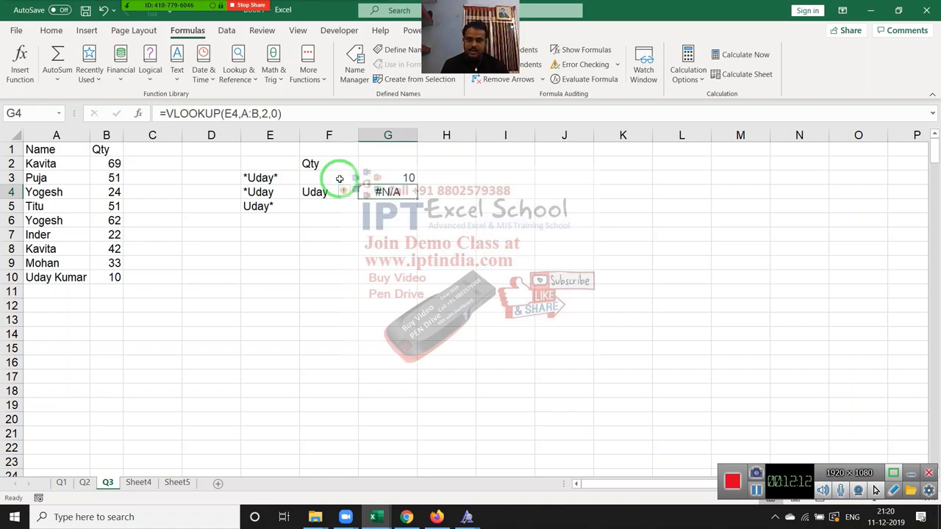
left_click(306, 107)
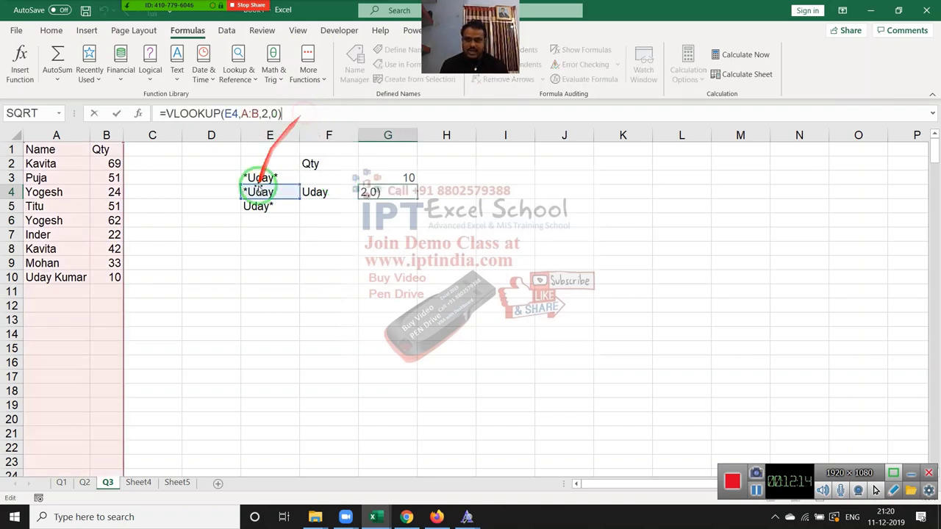
left_click_drag(275, 199, 310, 197)
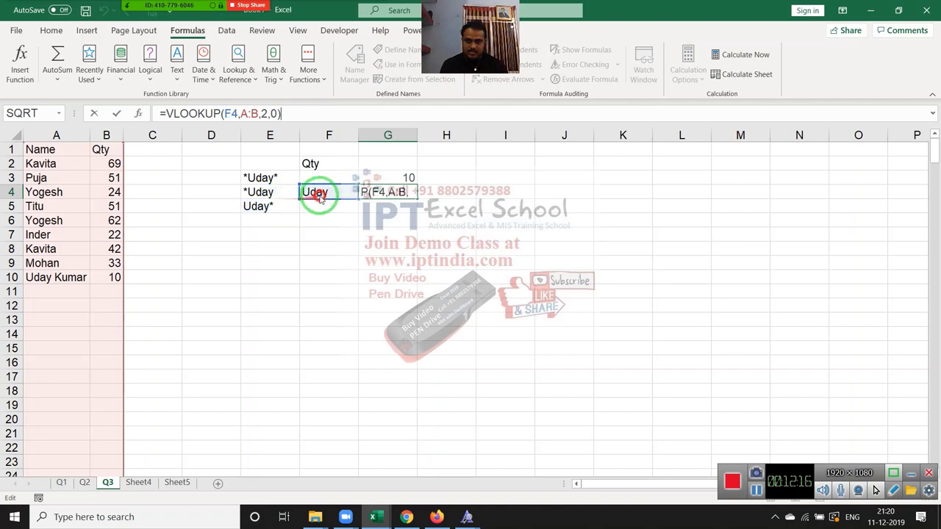
Wrap F4 in wildcards so G4 reads =VLOOKUP("*"&F4&"*",A:B,2,0) and returns 10
left_click(230, 115)
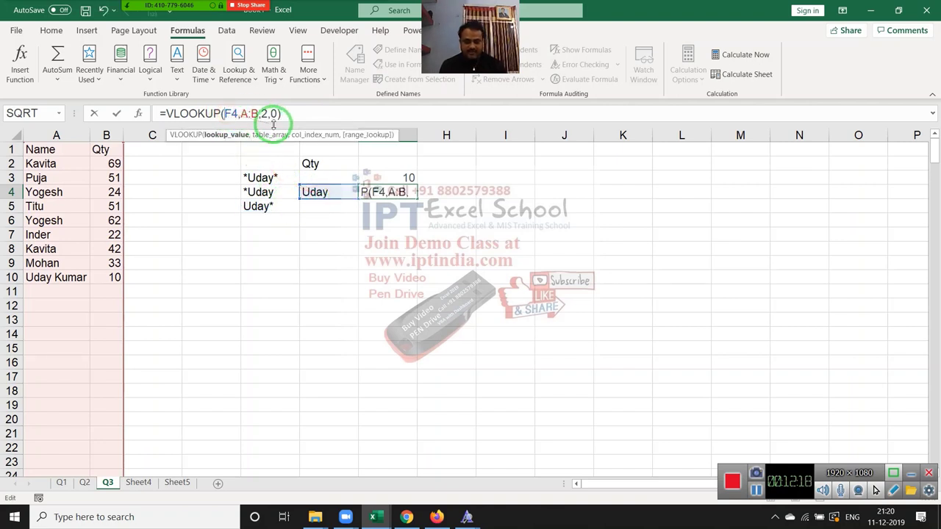
type("\"8")
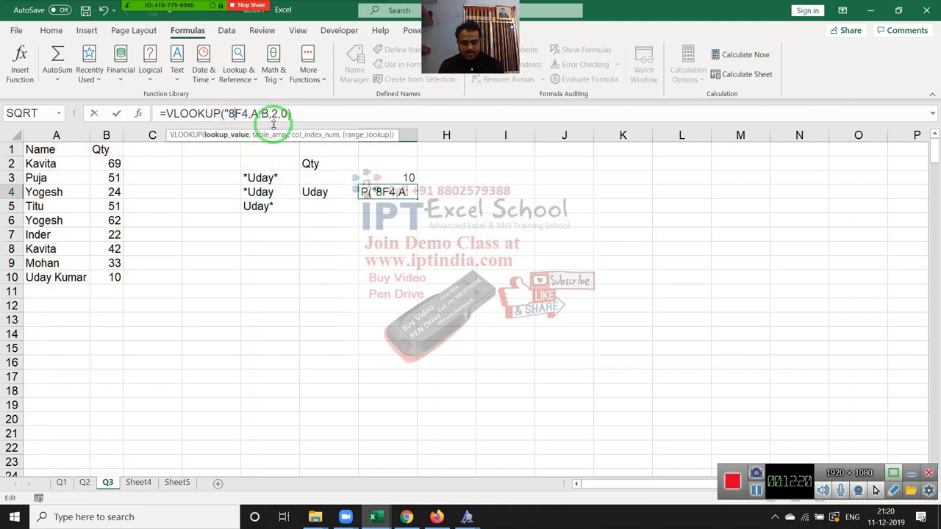
type("\"")
key("BackSpace")
key("BackSpace")
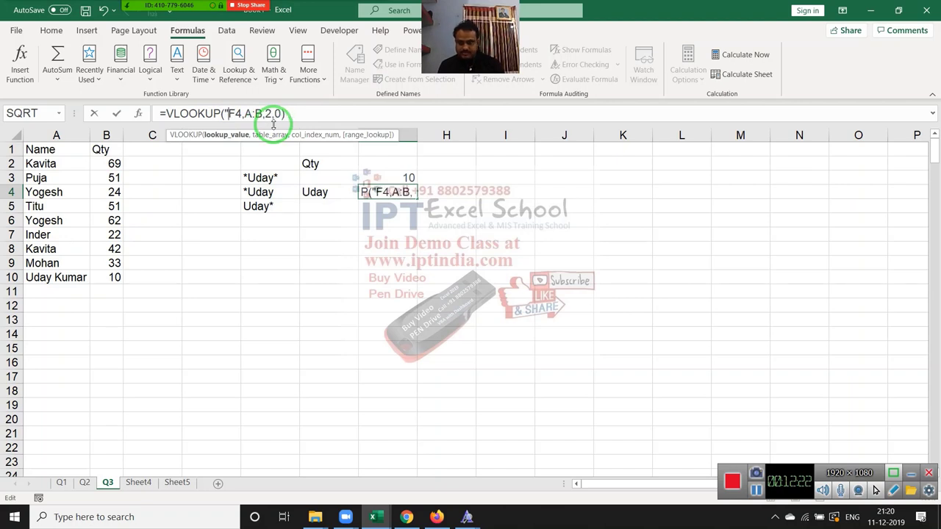
type("*\"")
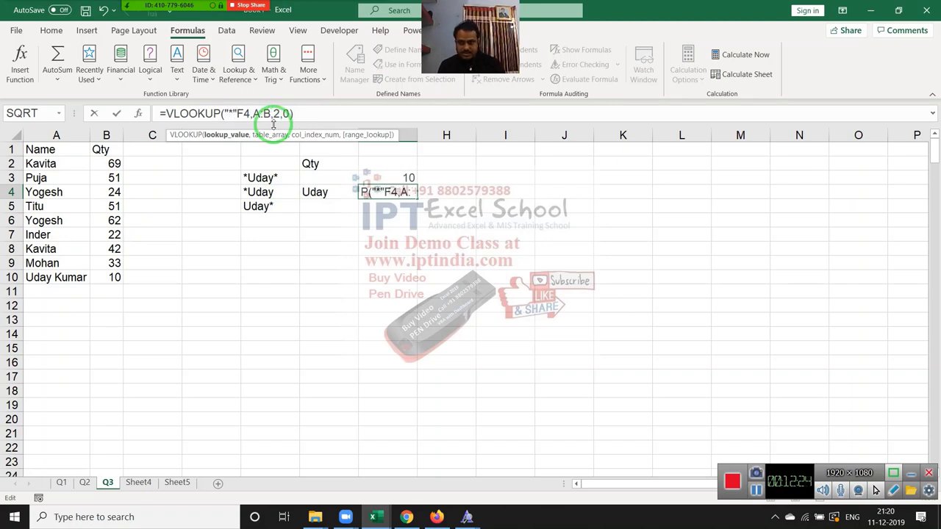
type("&")
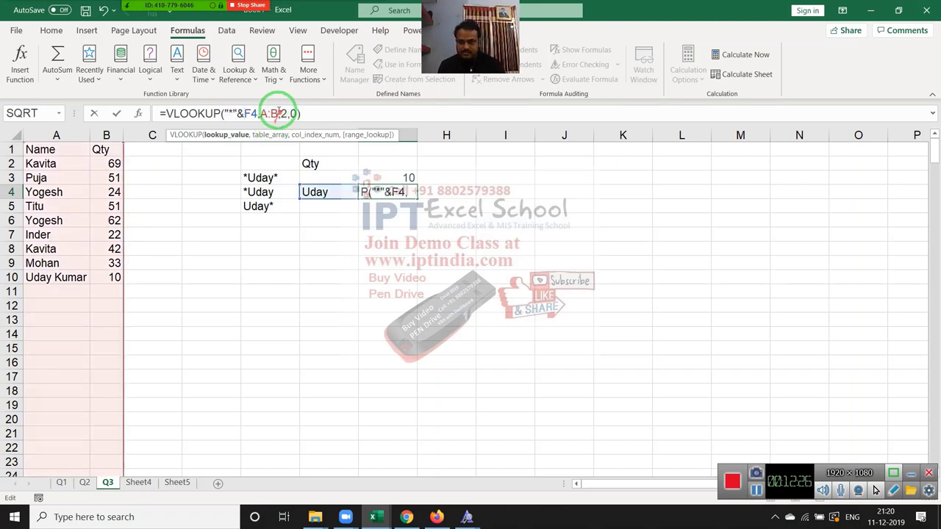
left_click(254, 114)
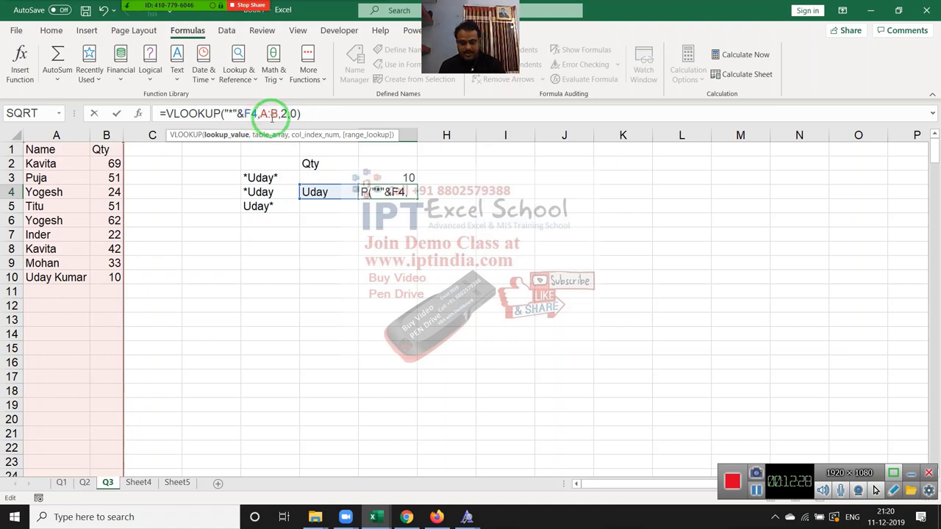
type("&\"")
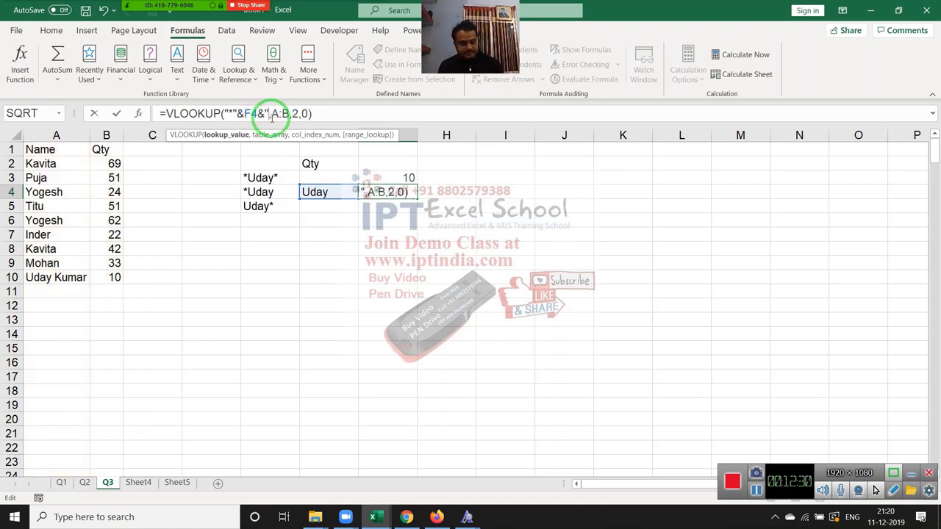
type("*\"")
type("\"")
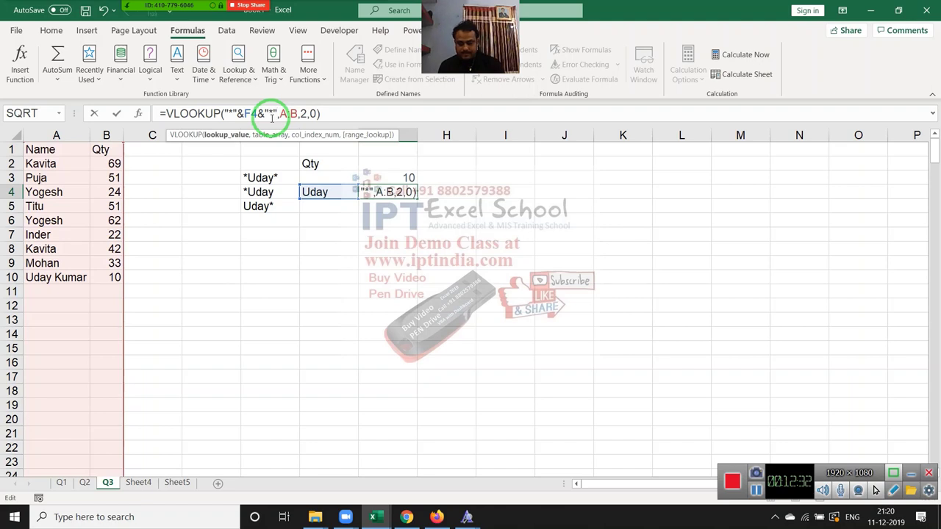
type("&")
key("Return")
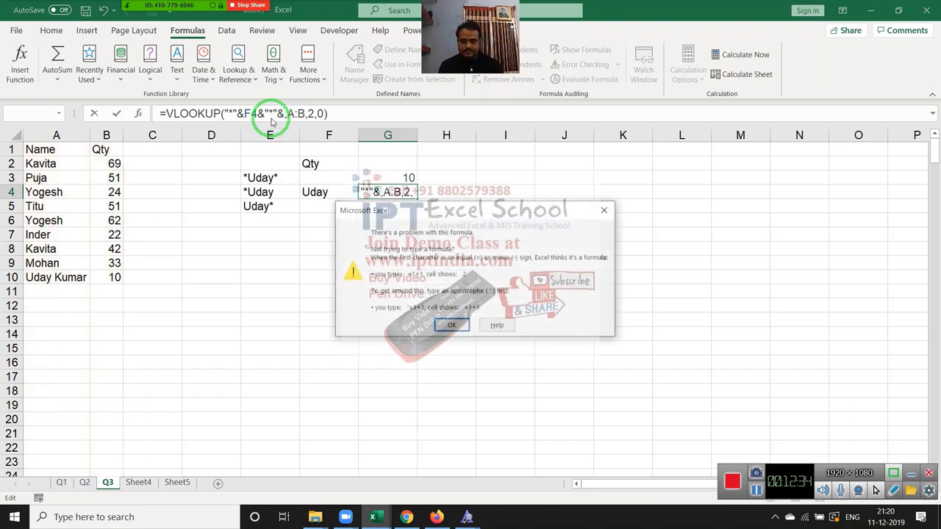
key("Return")
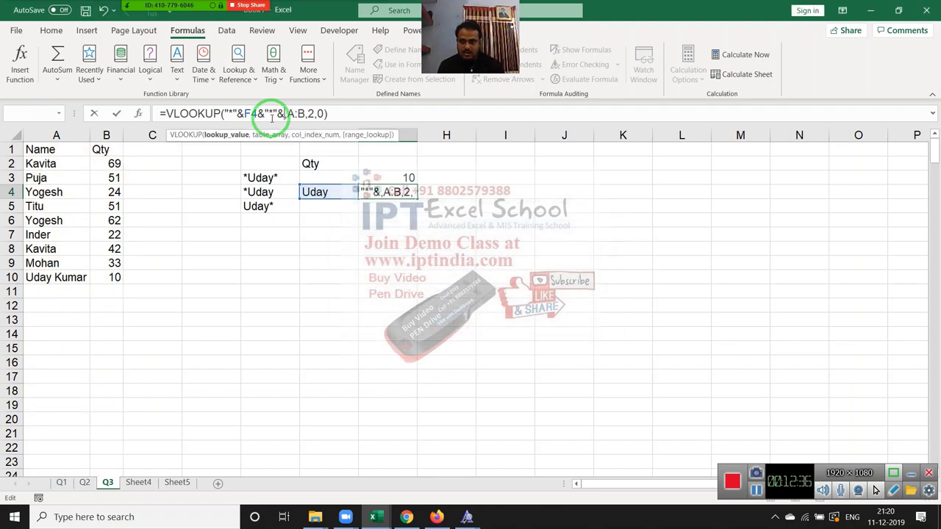
type(",")
key("Return")
type("3")
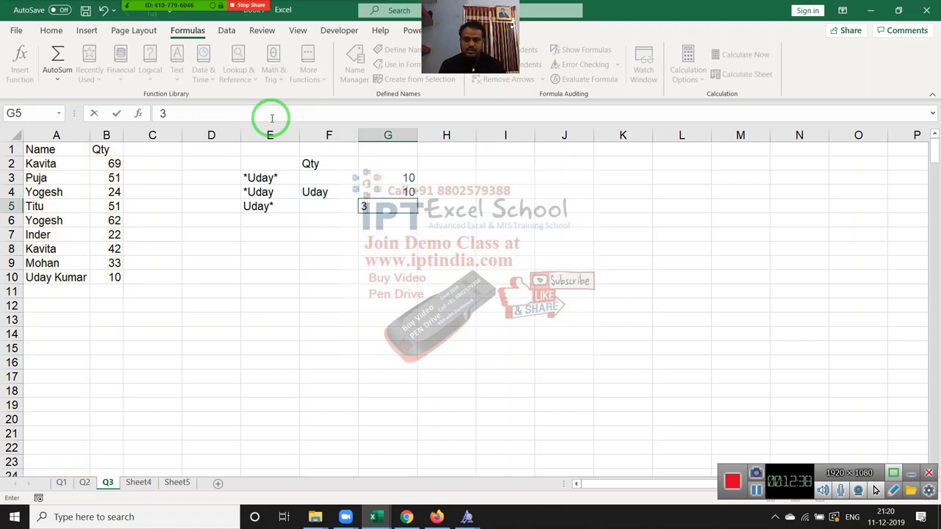
key("Escape")
key("Up")
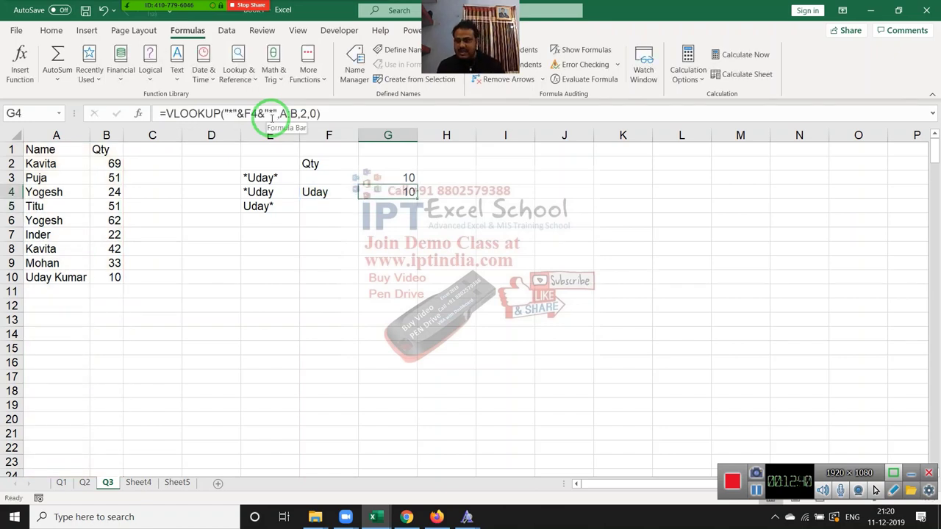
Replace Titu in A5 with R14
left_click(45, 206)
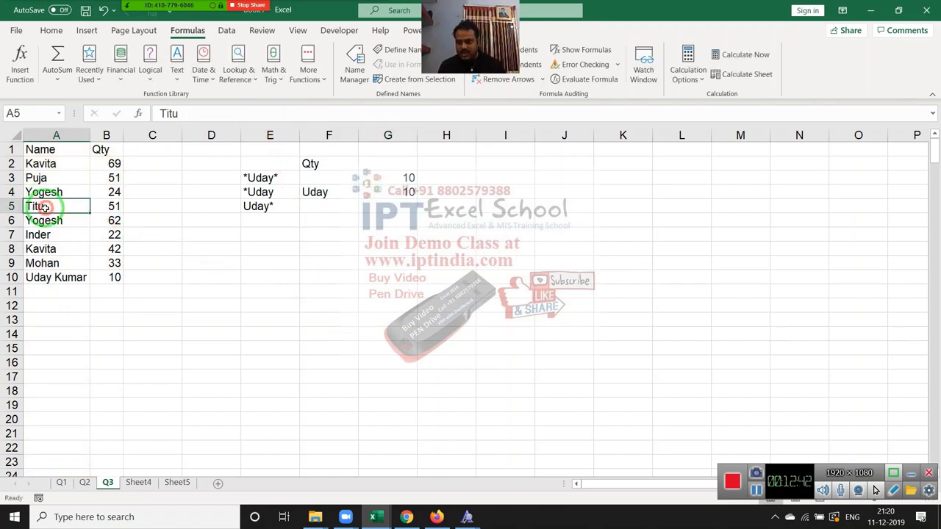
type("R14")
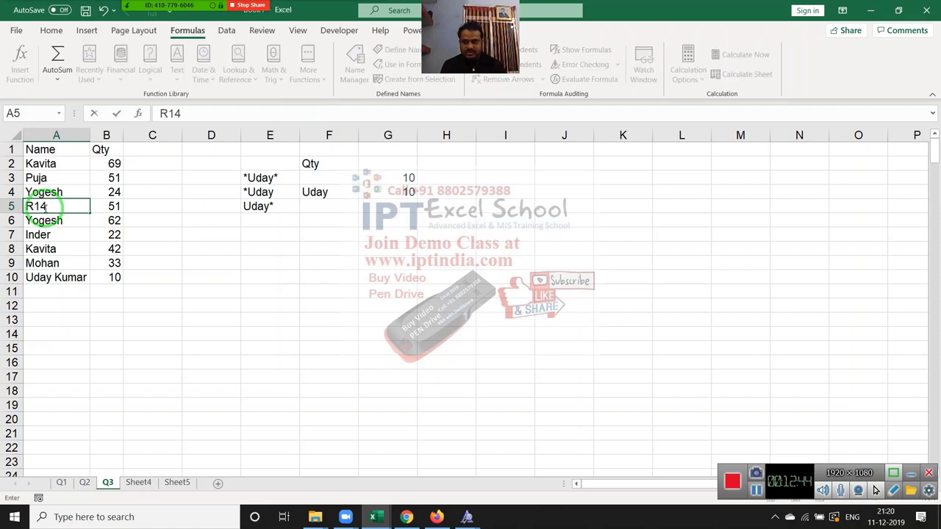
left_click(43, 232)
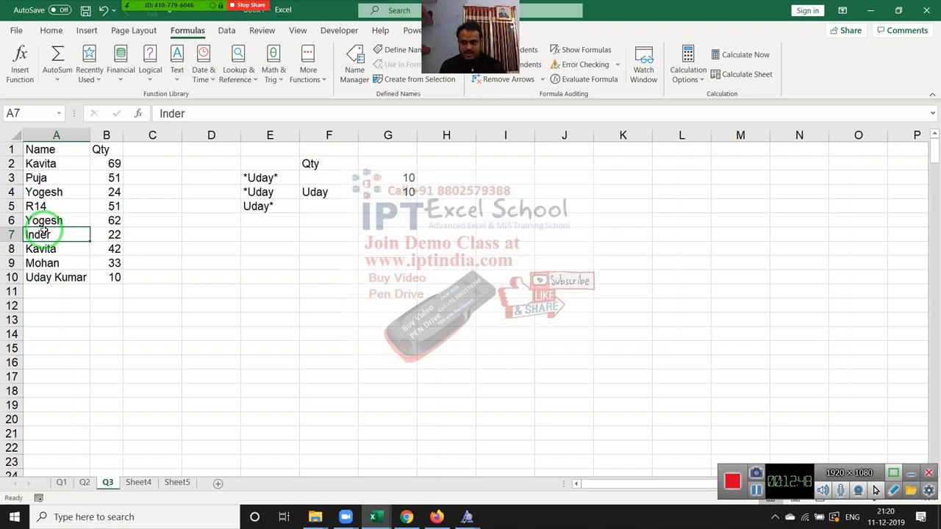
Replace Mohan in A9 with R10
left_click(29, 291)
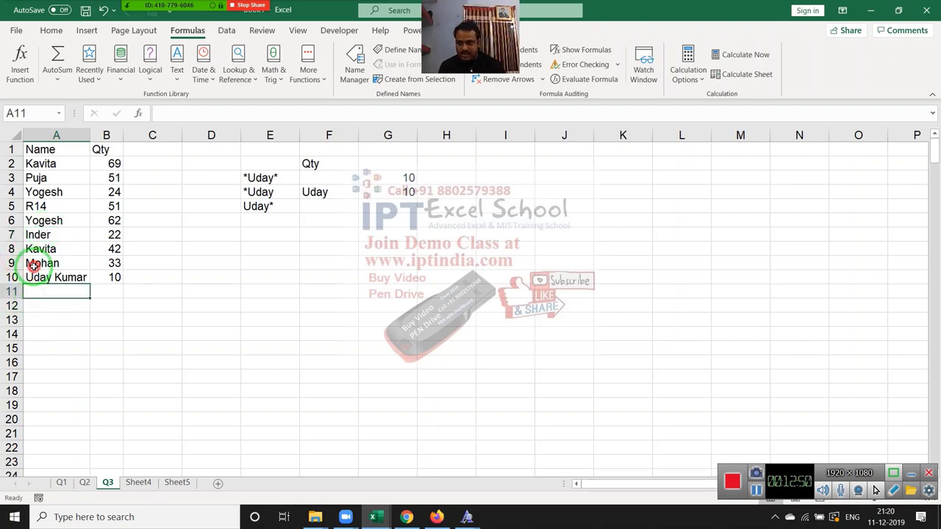
left_click(35, 264)
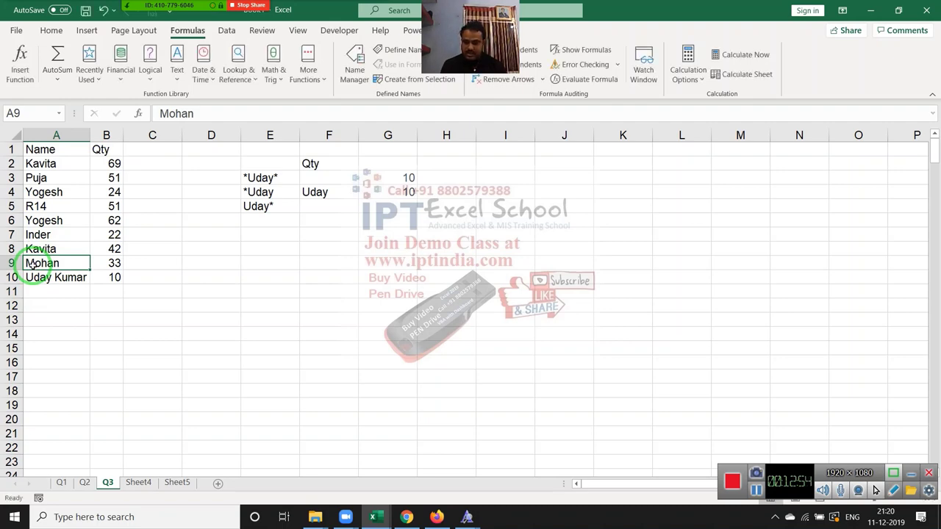
key("ctrl+n")
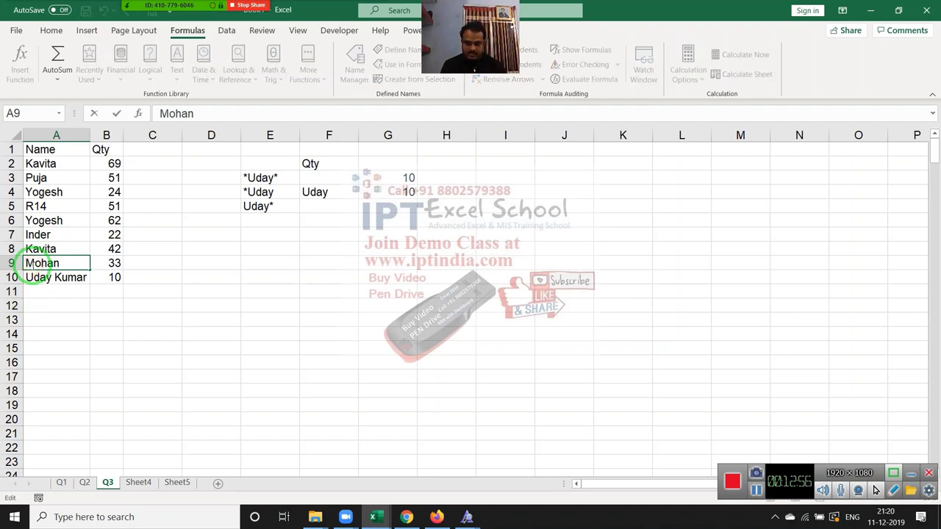
key("ctrl+w")
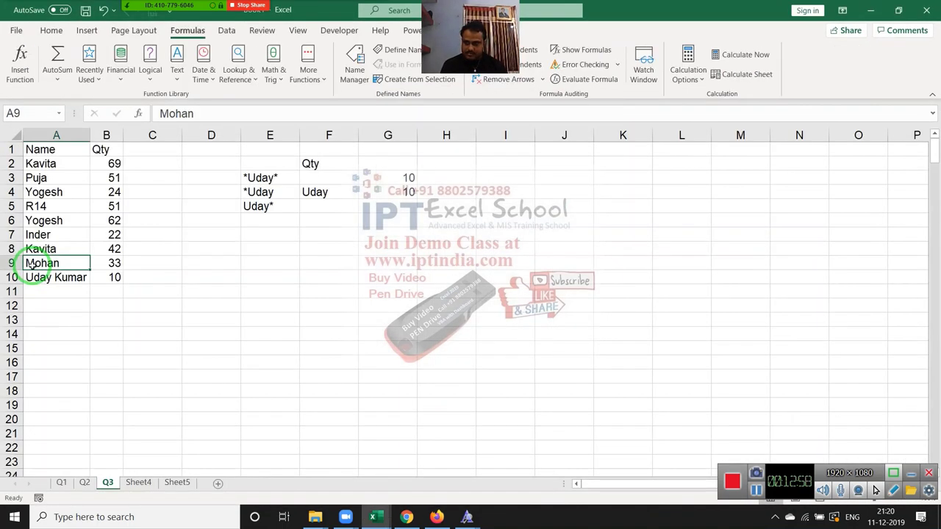
type("R14")
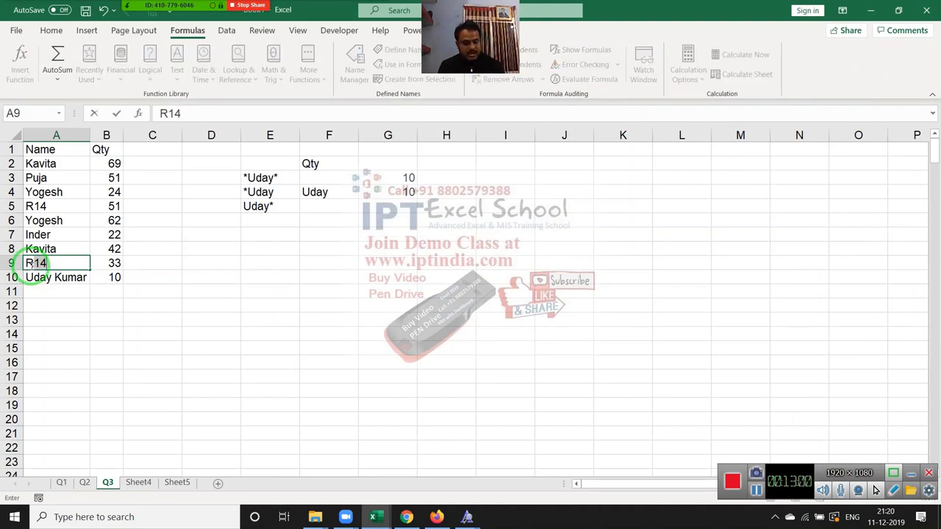
key("BackSpace")
type("0")
key("Return")
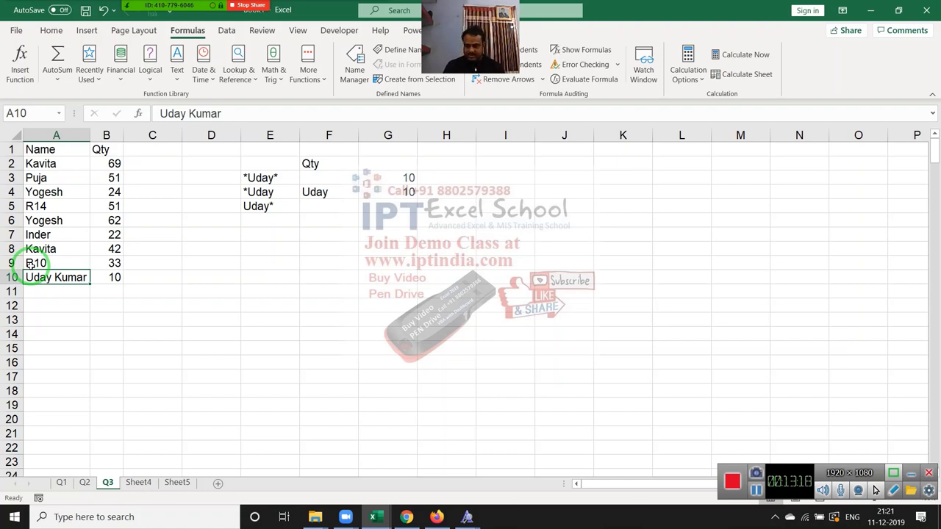
Clear R10 from A9 and enter Yogesh there using AutoComplete
left_click(66, 263)
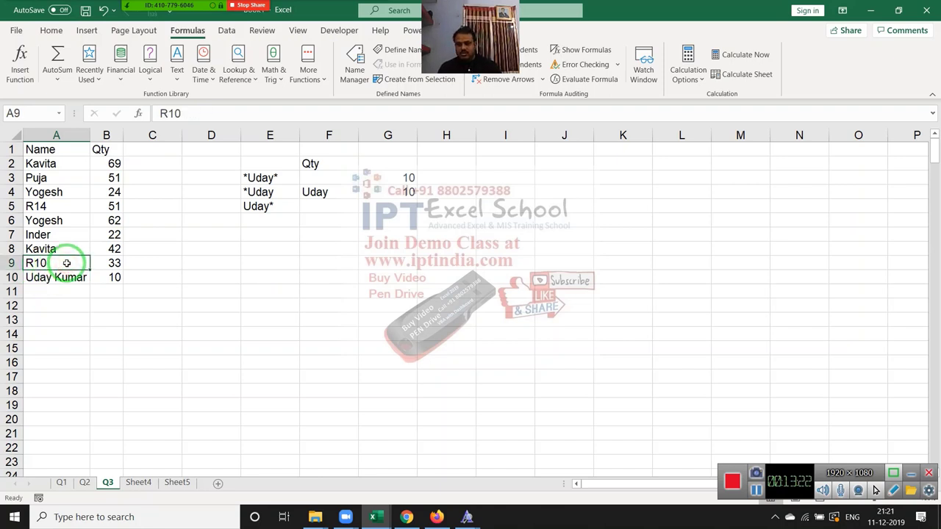
key("Delete")
key("Right")
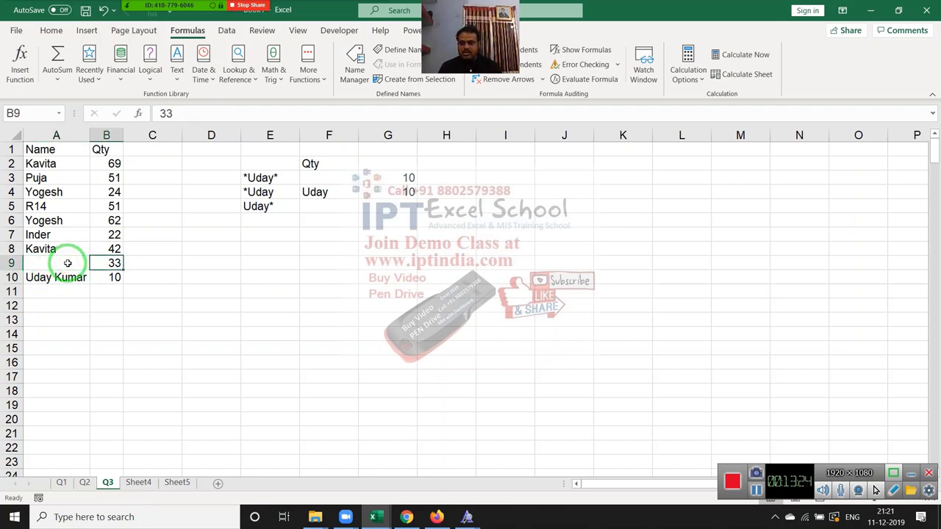
left_click(67, 263)
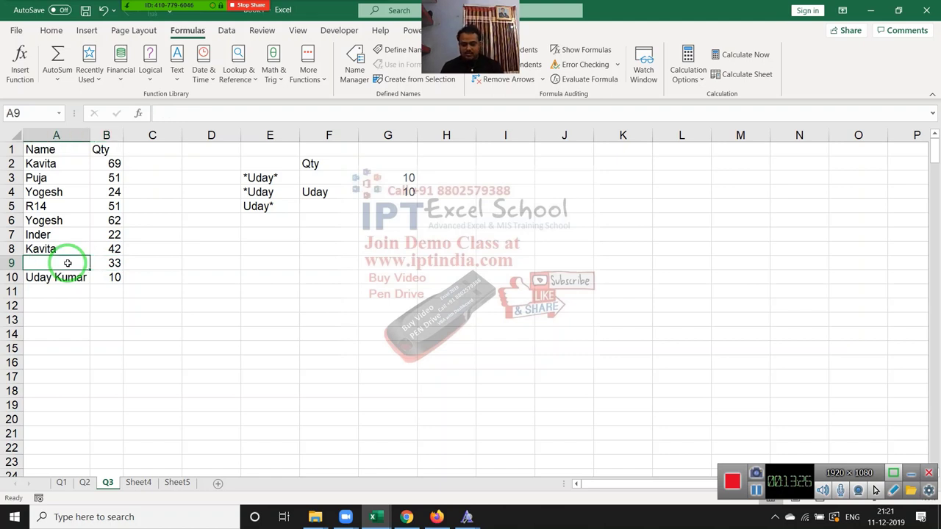
type("Yo")
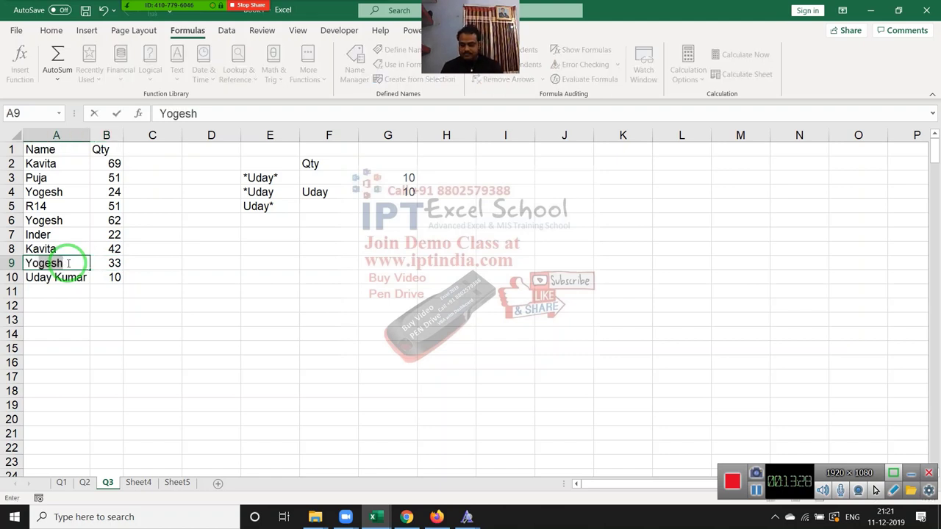
type("ge")
key("Return")
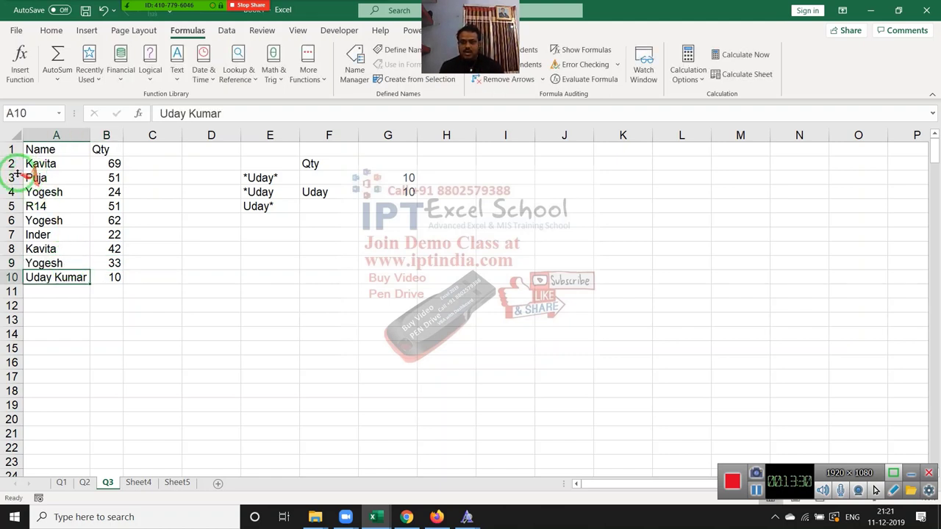
left_click(271, 231)
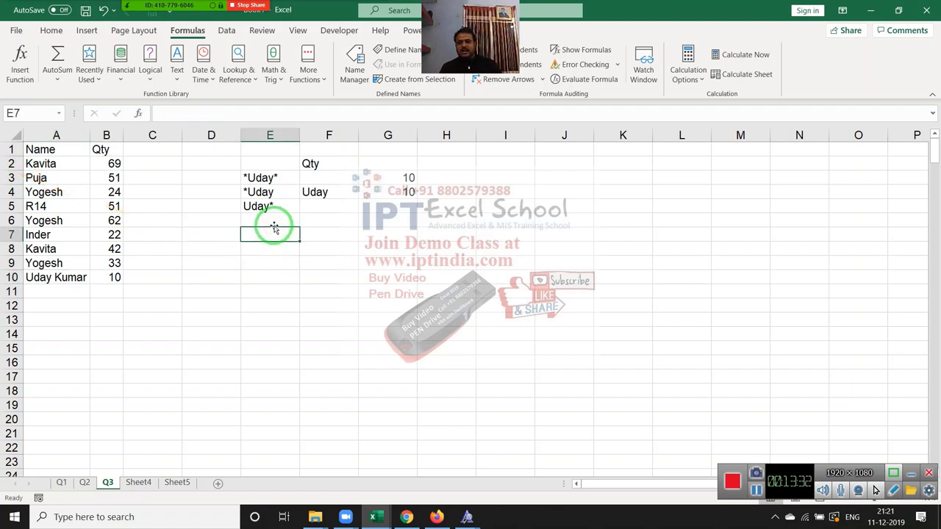
Enter the wildcard pattern ??? in E6
left_click(272, 219)
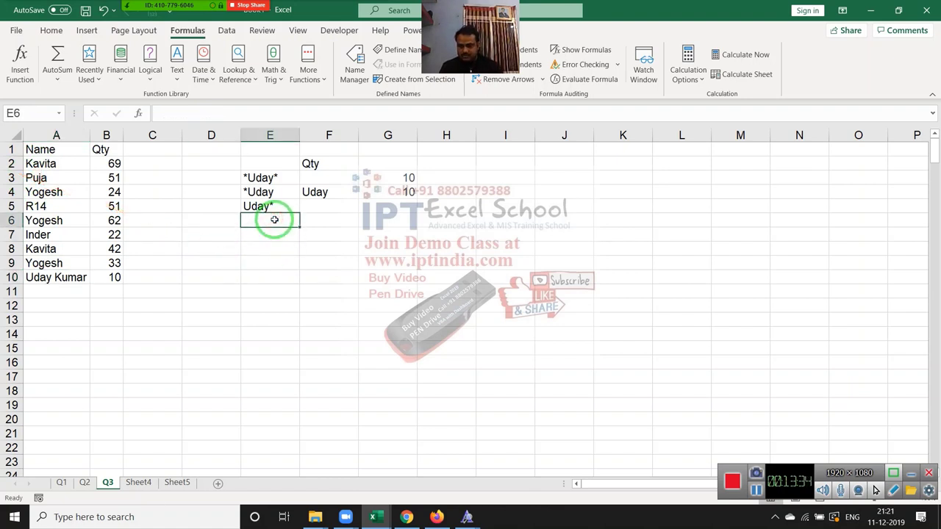
type("?")
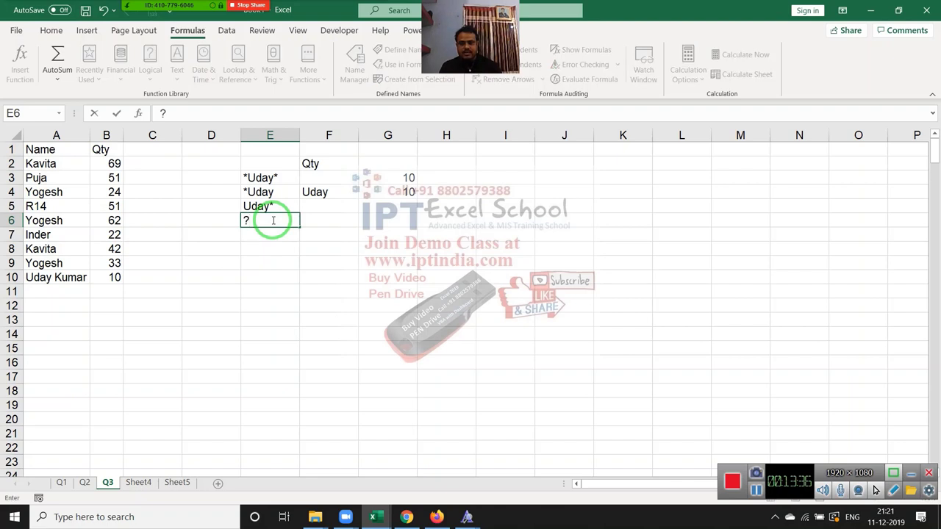
type("??")
key("Return")
Enter =VLOOKUP(E6,A:B,2,0) in F6, returning 51 for the ??? pattern
key("Up")
key("Right")
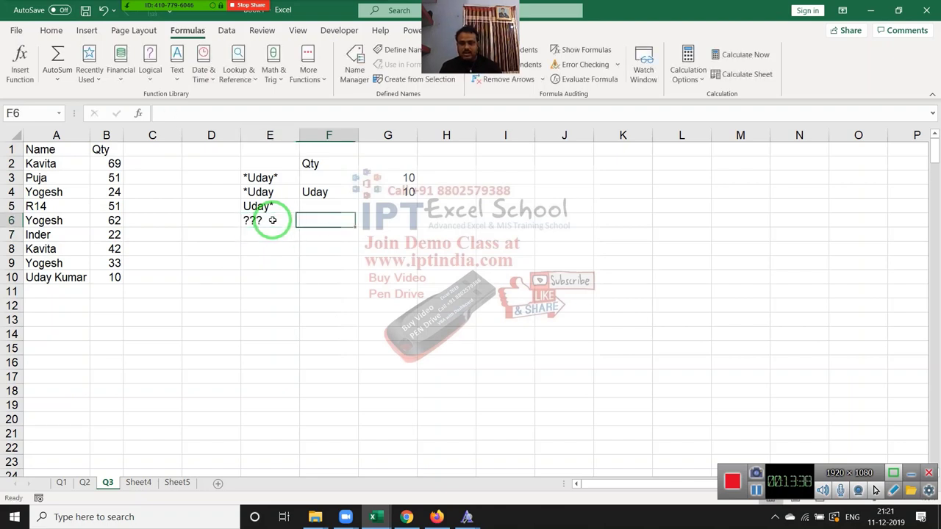
type("=vl")
key("Tab")
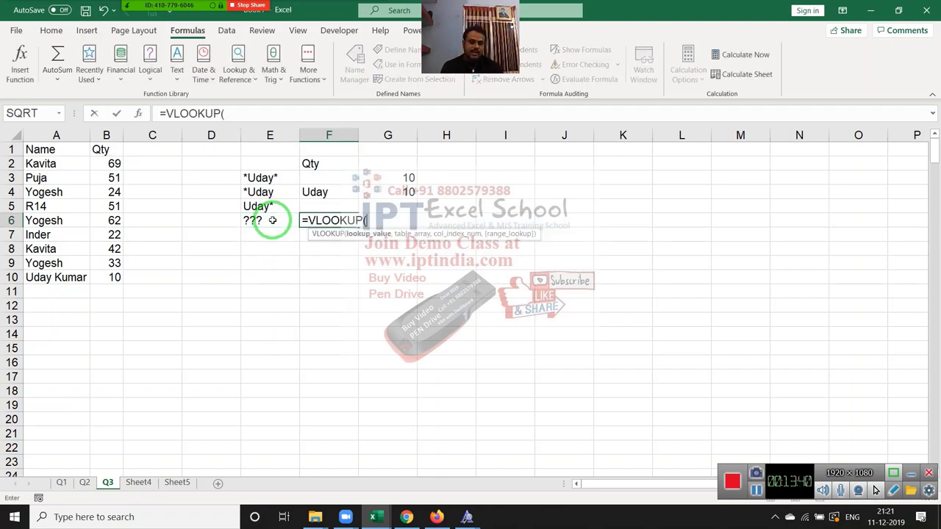
left_click(272, 219)
type(",")
key("Left")
key("Left")
key("Left")
key("Left")
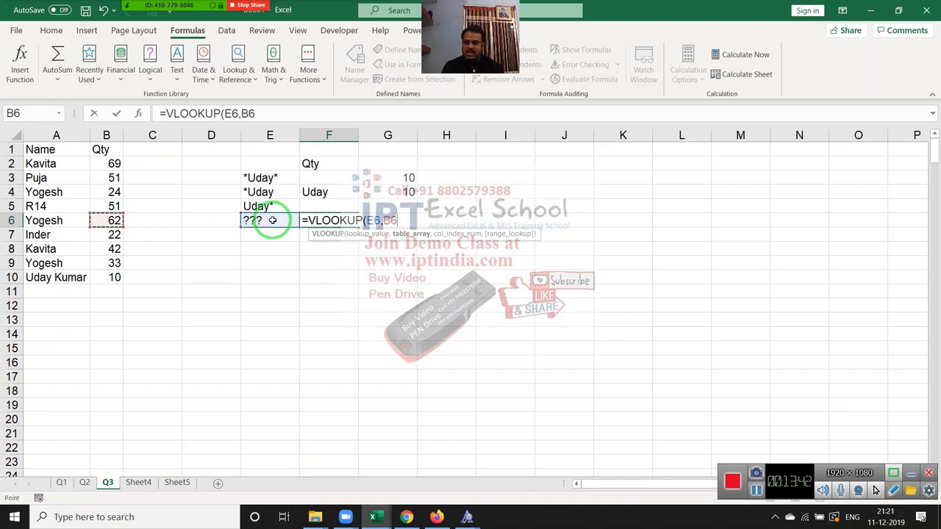
key("Left")
key("ctrl+space")
key("shift+Right")
type(",")
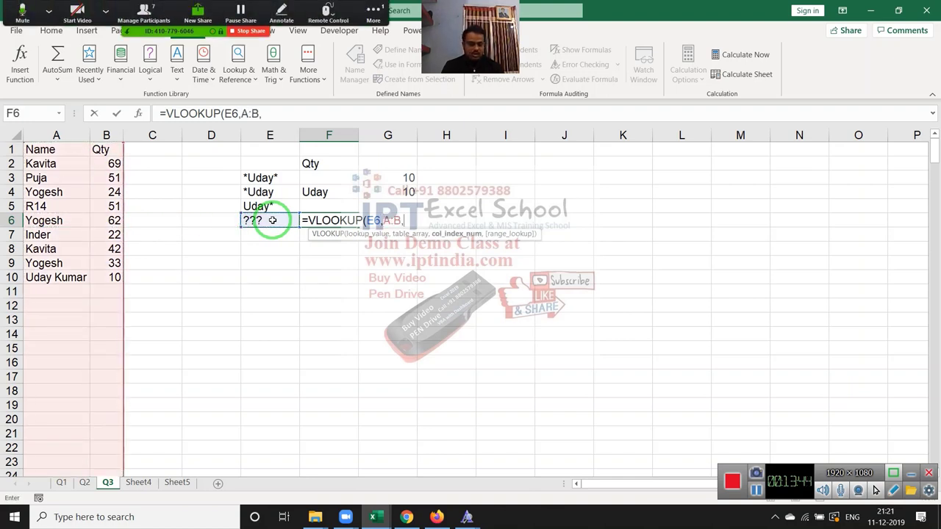
type("2,0")
key("Return")
key("Up")
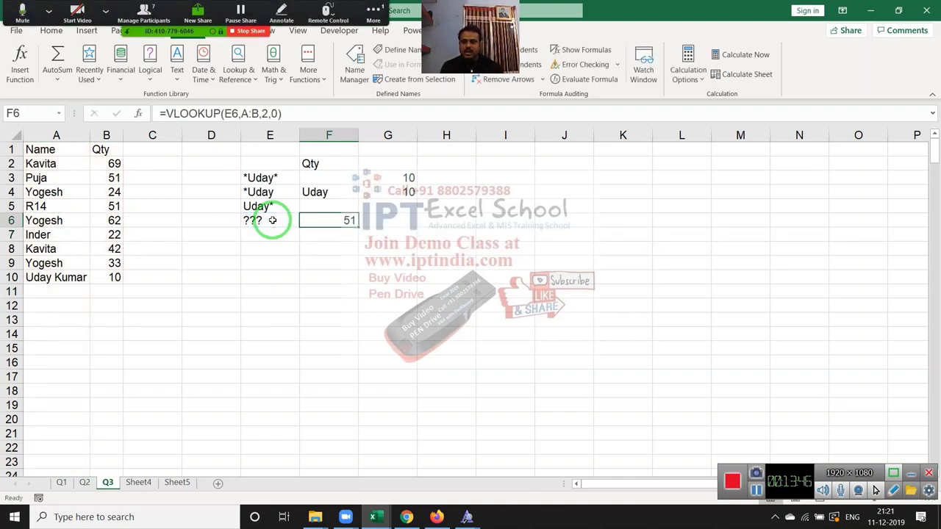
left_click(163, 8)
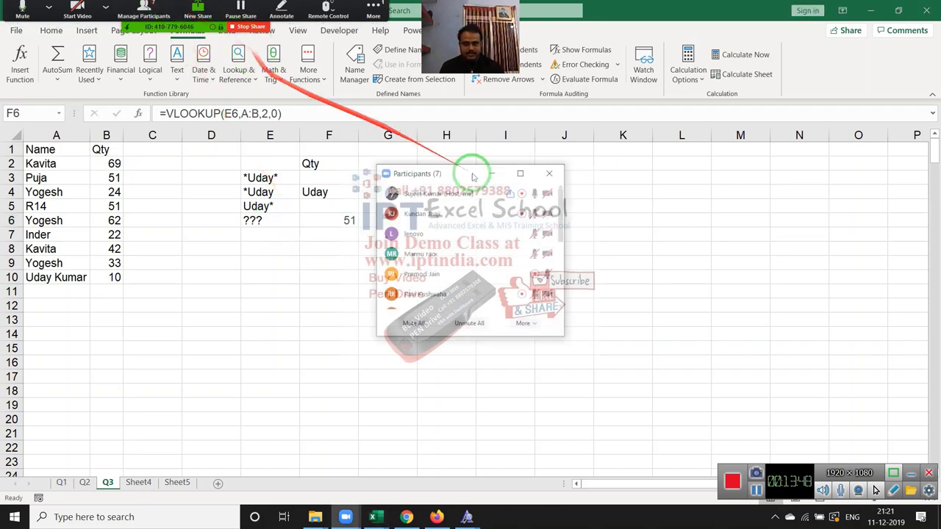
Check several attendees' options in the Zoom participants list, then close the list
left_click(549, 253)
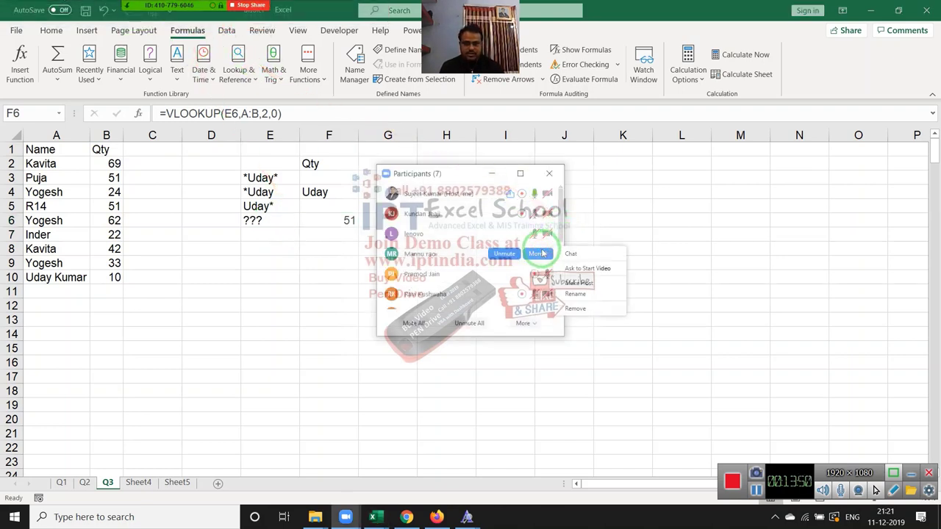
left_click(541, 239)
left_click(541, 239)
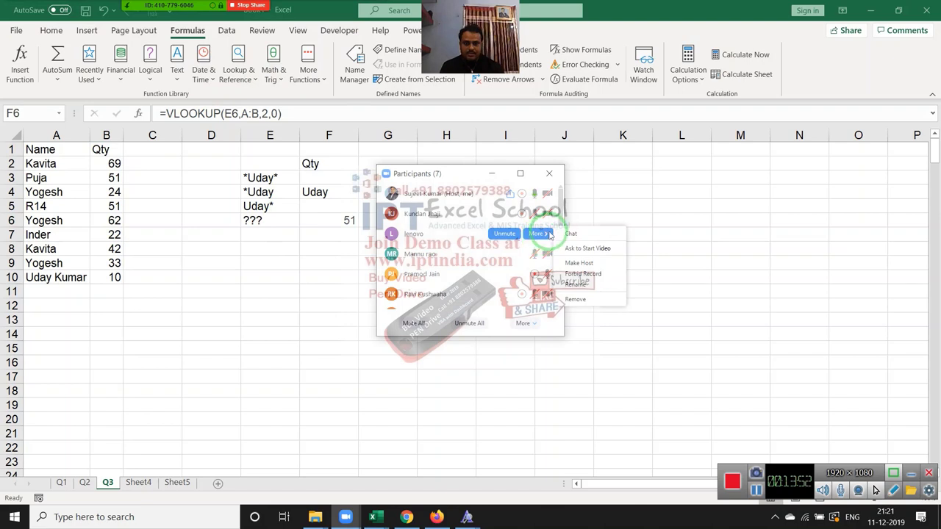
left_click(547, 215)
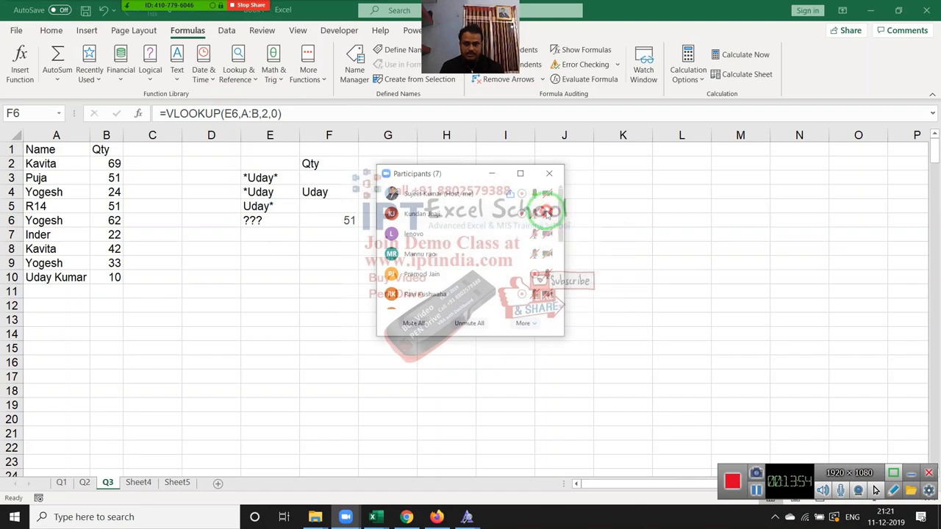
left_click(544, 214)
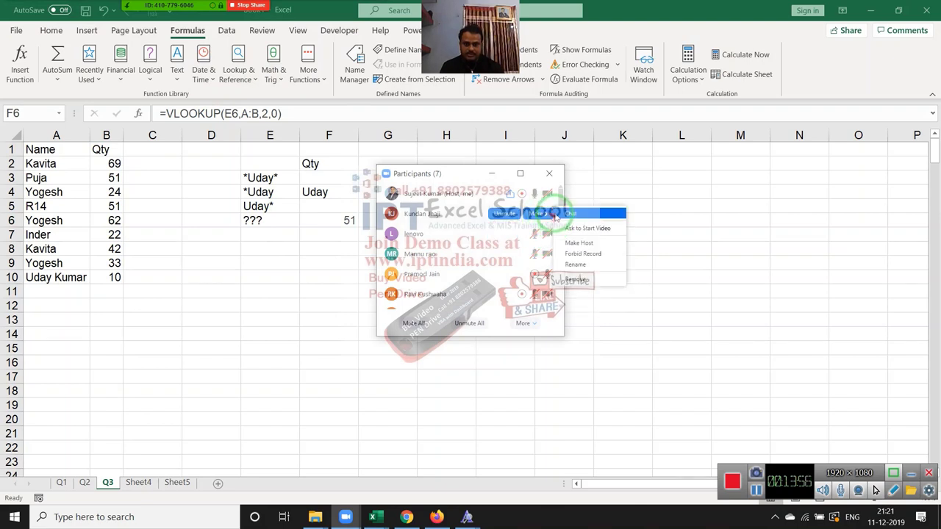
left_click(560, 199)
scroll(551, 235, "down", 1)
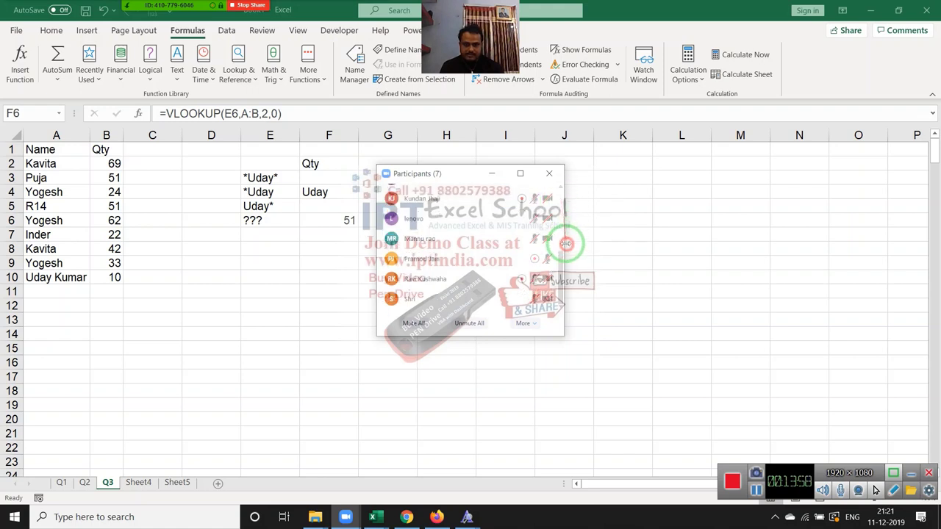
left_click(544, 299)
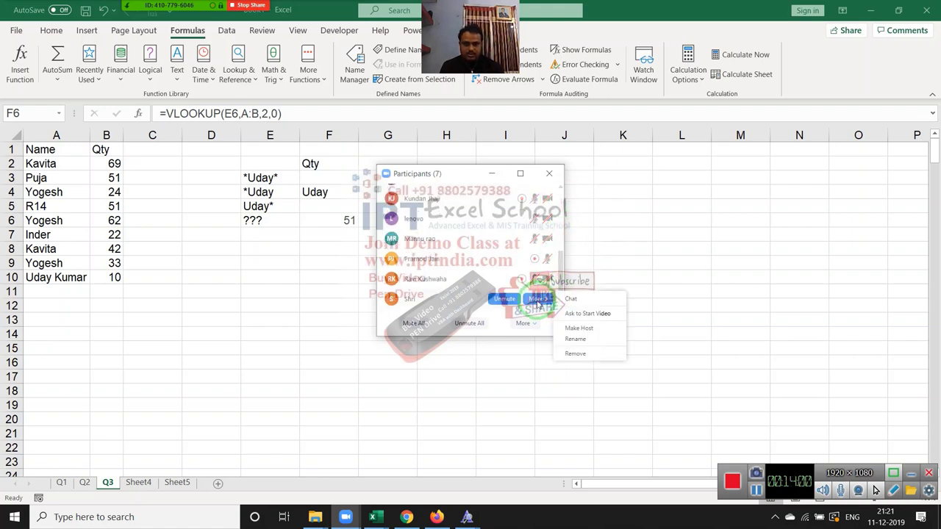
left_click(538, 283)
mouse_move(441, 259)
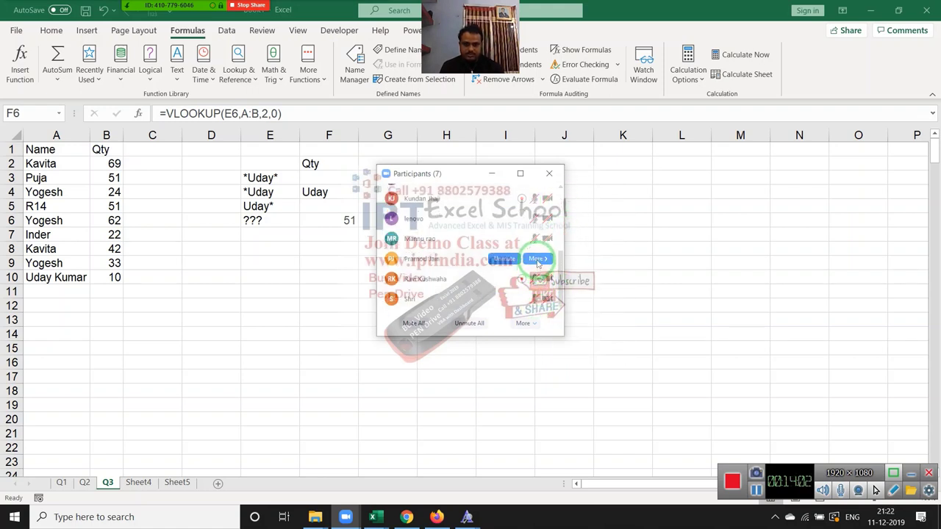
left_click(538, 259)
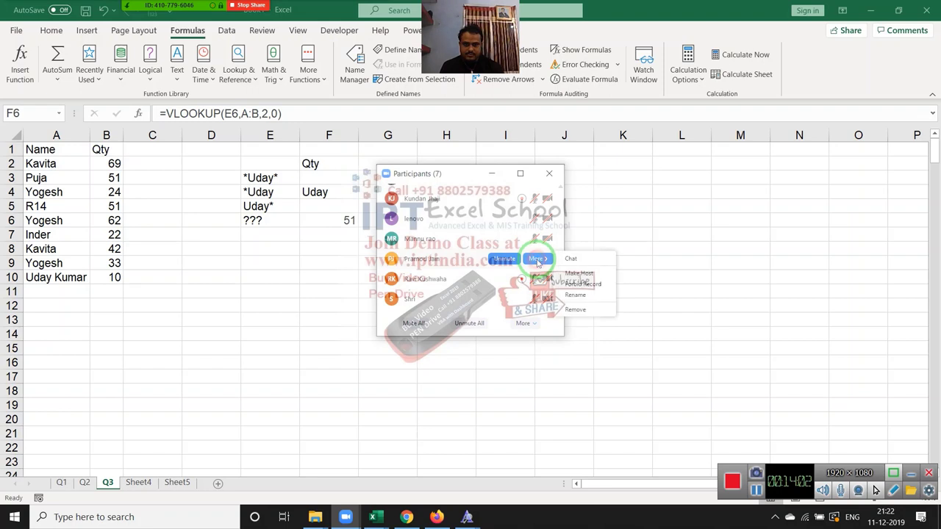
left_click(549, 174)
Overwrite R14 in A5 with the number 741 and select the wildcard criteria in E3:E5
left_click(346, 220)
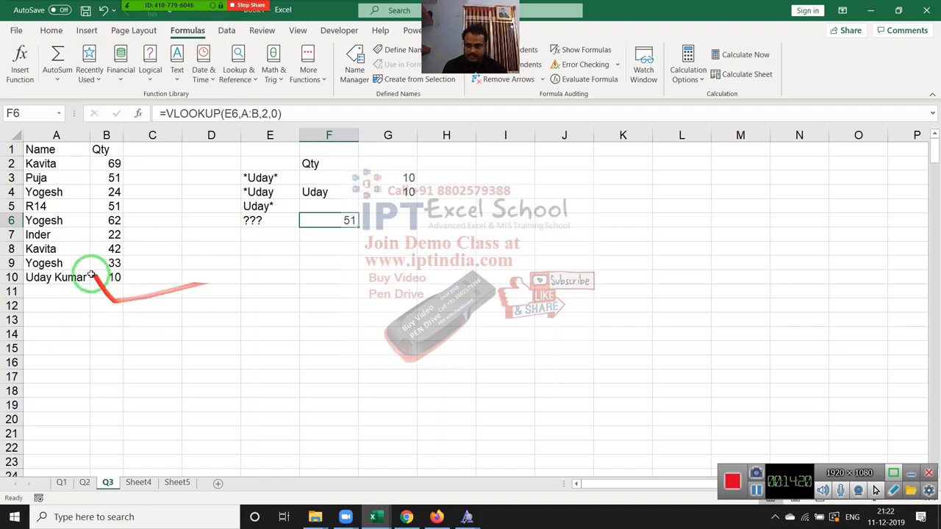
left_click(76, 237)
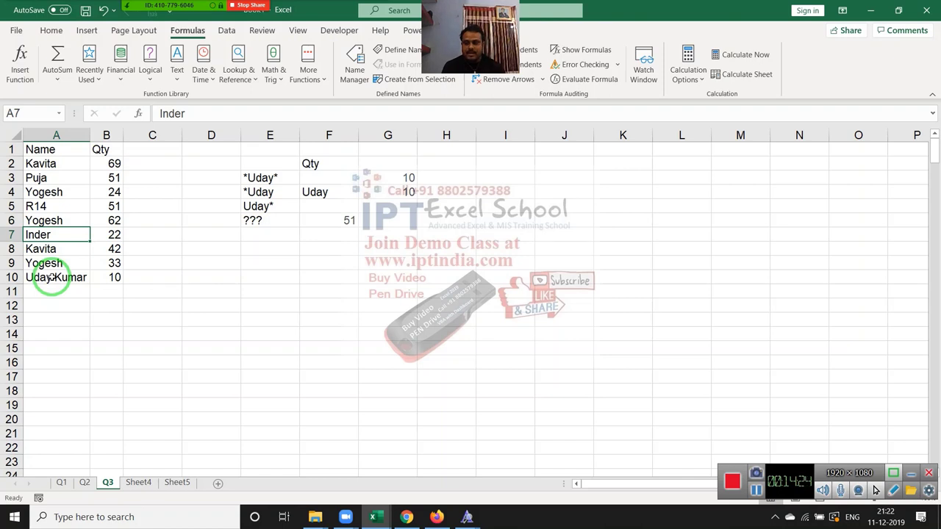
key("Up")
key("Up")
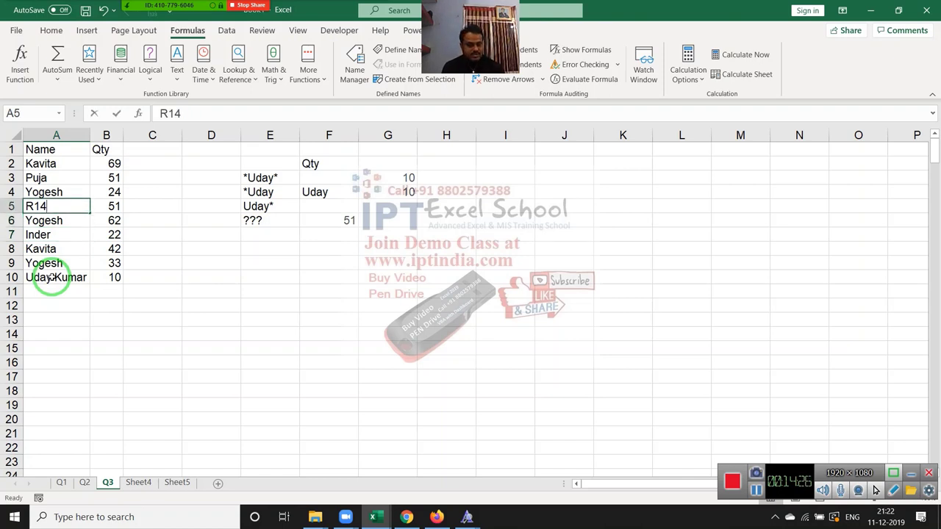
type("741")
key("Return")
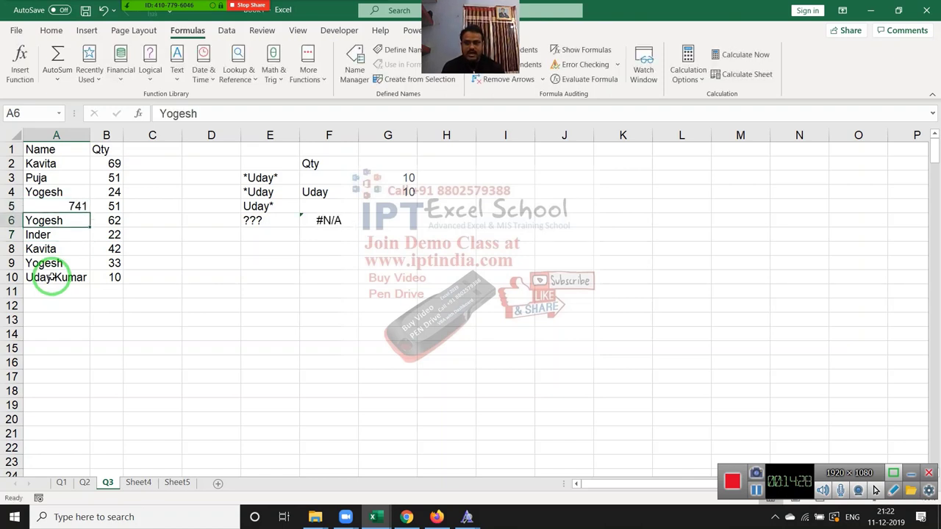
key("Up")
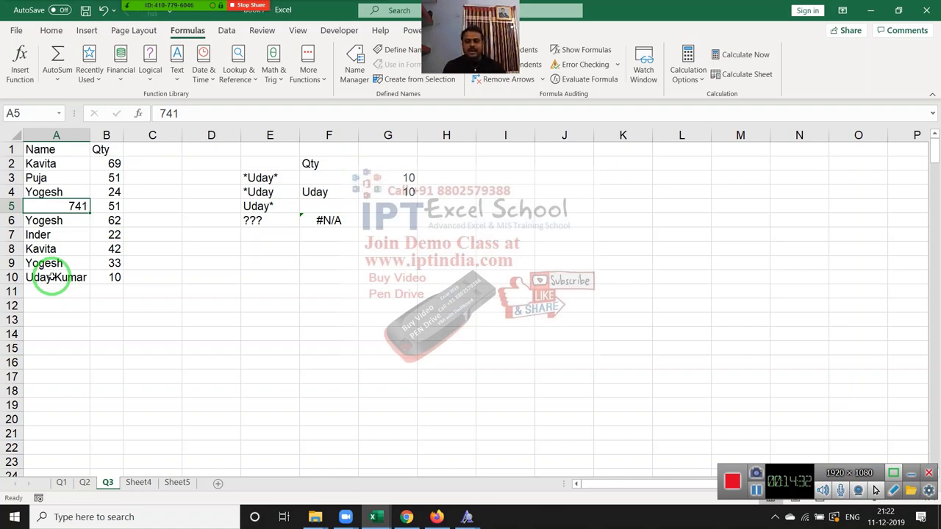
mouse_move(261, 178)
left_mouse_down()
mouse_move(271, 207)
mouse_move(250, 219)
left_mouse_up()
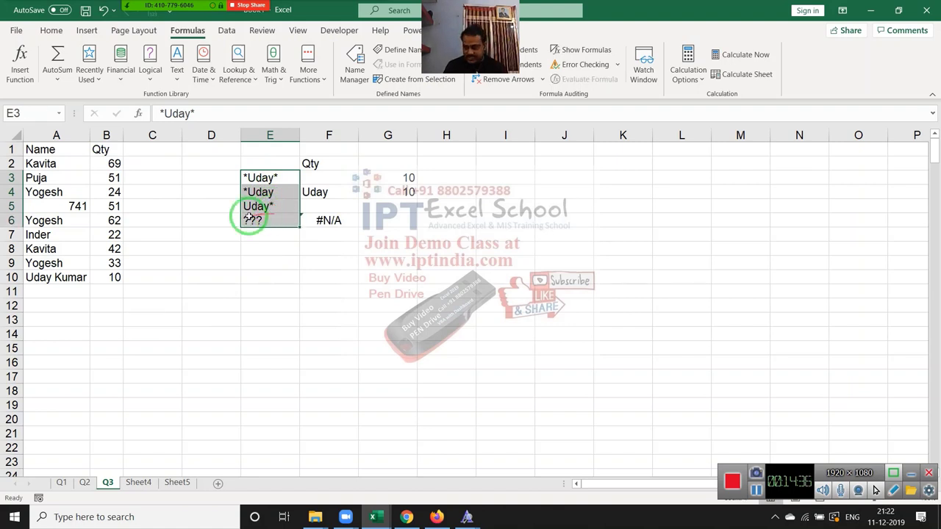
Prefix A5's 741 with an asterisk so the cell reads *741
left_click(81, 207)
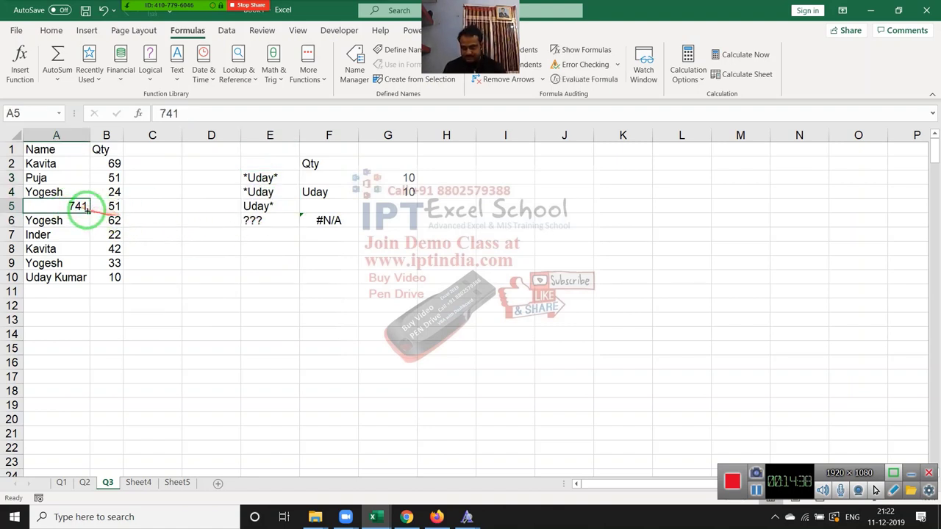
double_click(66, 206)
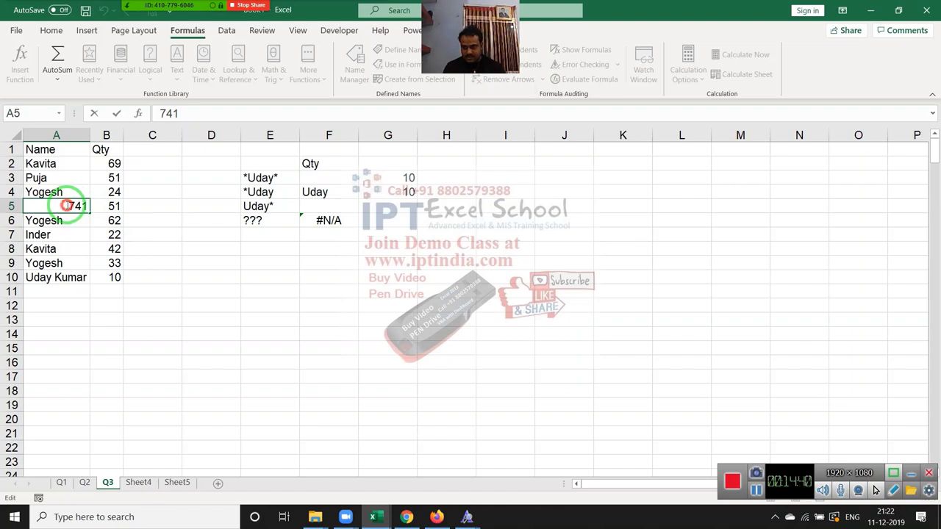
type("*")
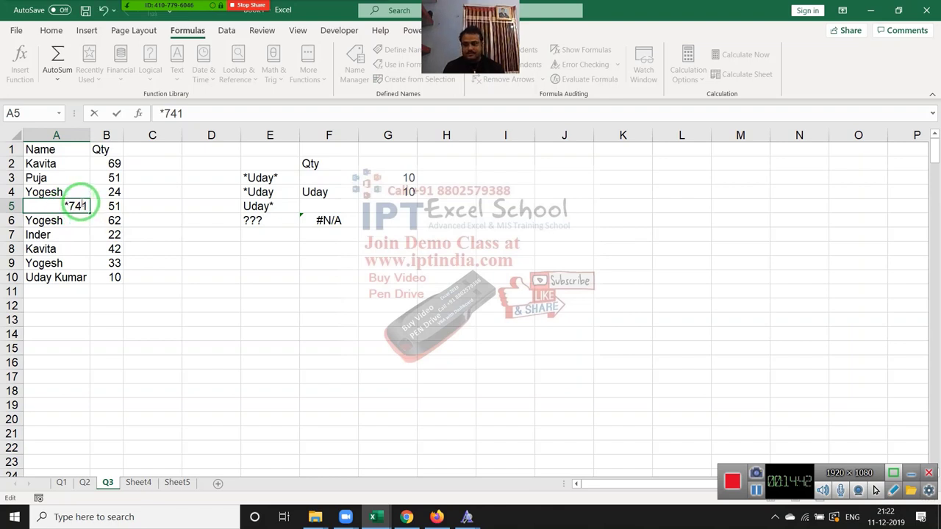
key("Return")
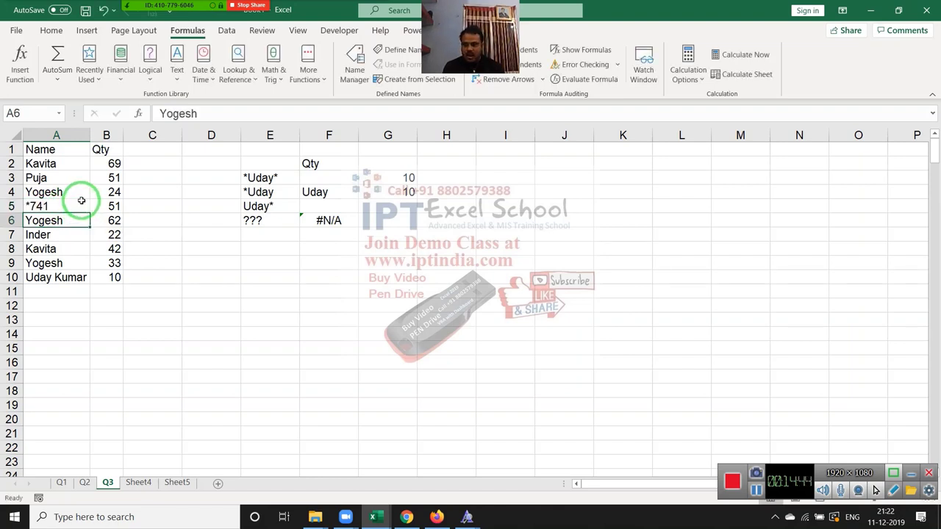
left_click(81, 205)
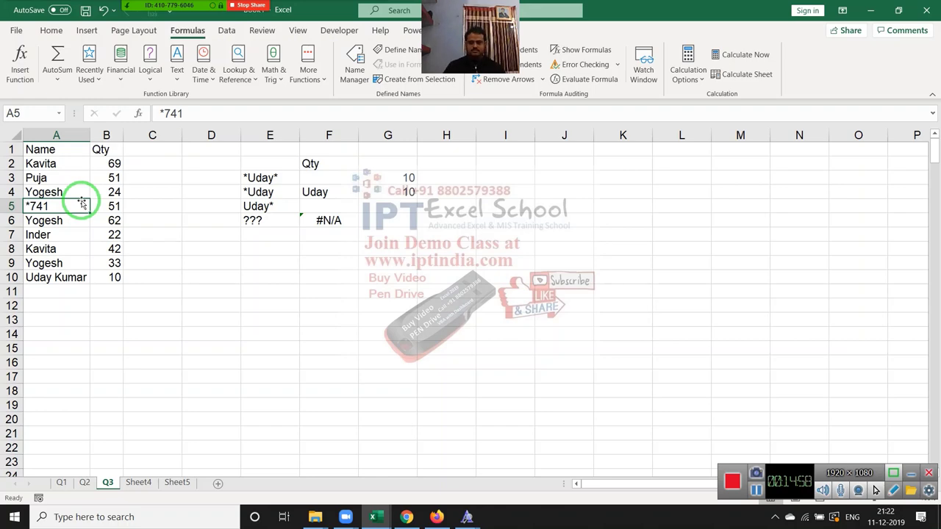
On Sheet4, enter the heading Sales in A1
left_click(86, 483)
left_click(117, 220)
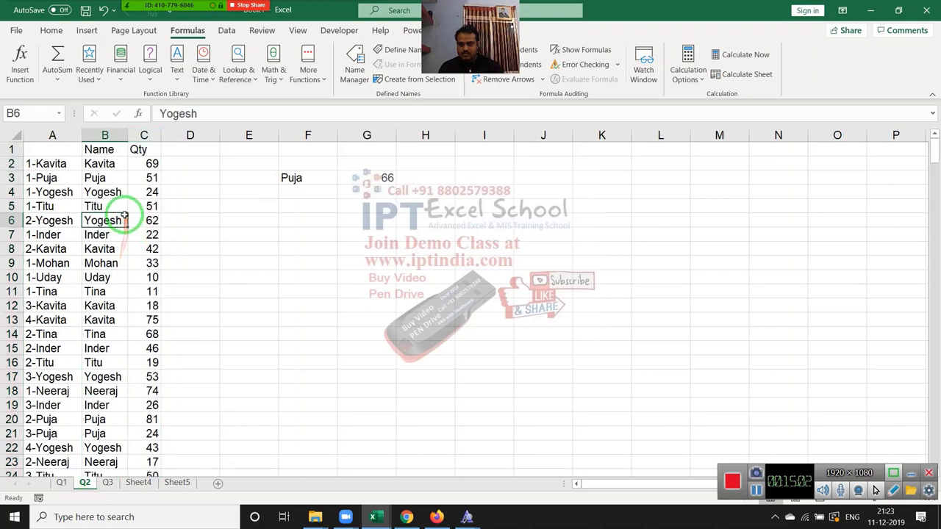
left_click(109, 483)
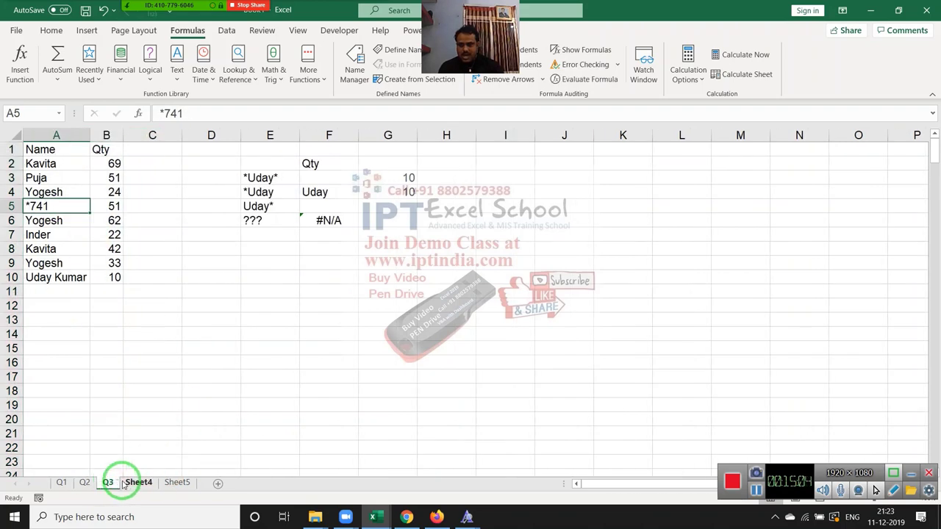
left_click(137, 483)
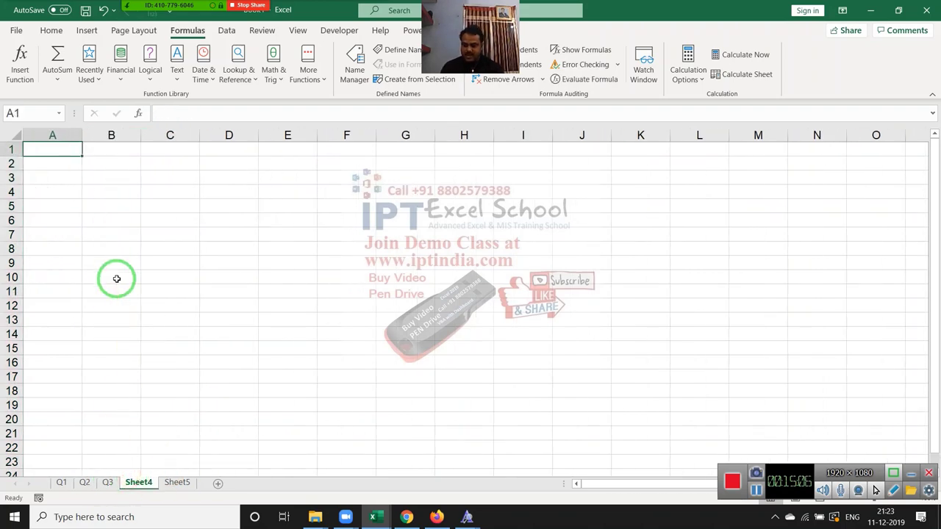
type("SAles")
key("Return")
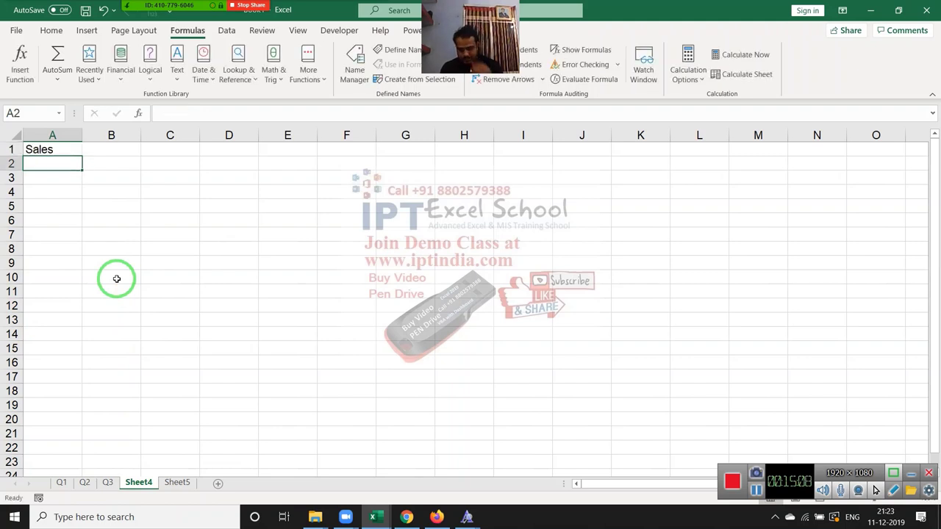
Fill A2:A94 with a RANDBETWEEN formula giving random numbers between 10 and 90
type("=ra")
key("Down")
key("Down")
key("Tab")
type("1")
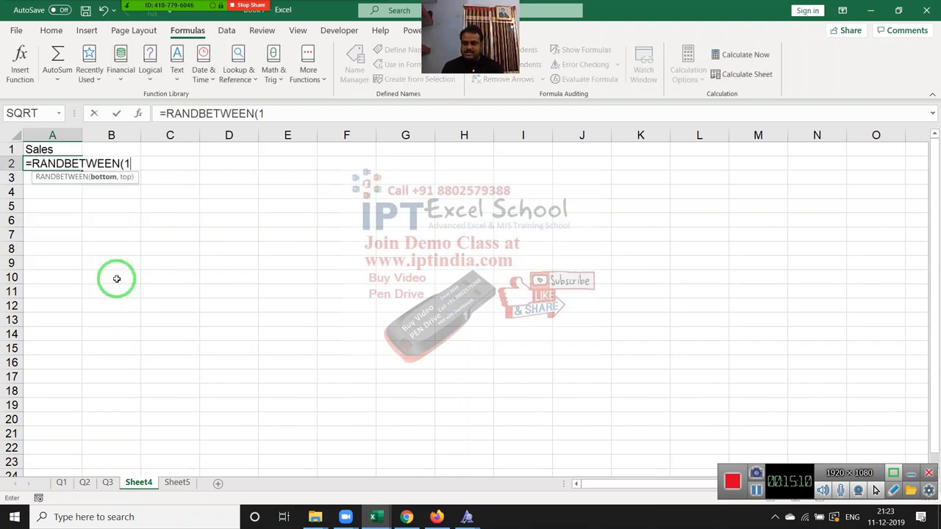
type("0,9")
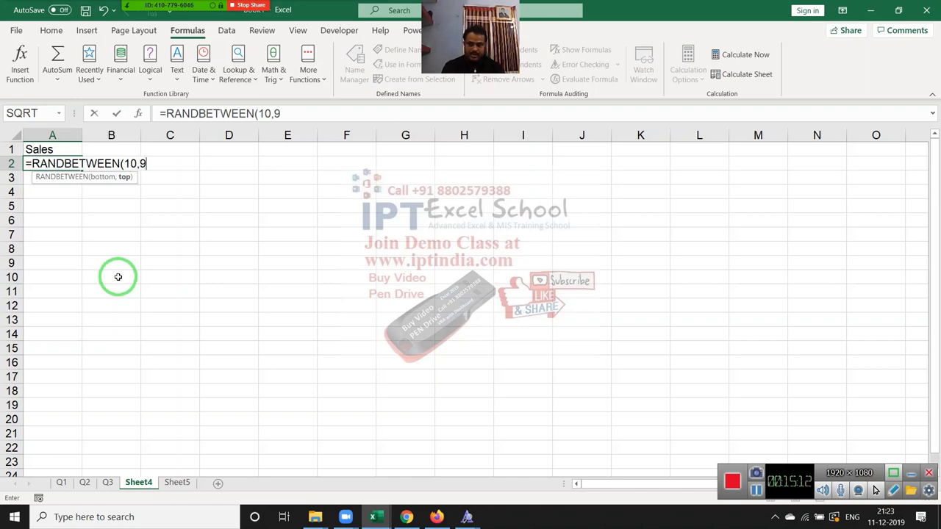
type("9")
key("Return")
key("Up")
key("shift+Down")
key("shift+Down")
key("shift+Down")
key("shift+Down")
key("shift+Down")
key("shift+Down")
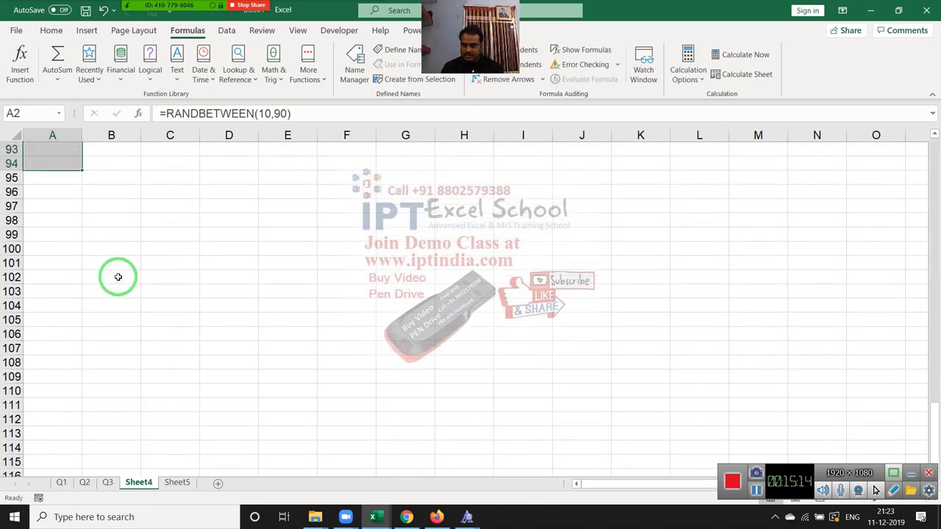
key("ctrl+d")
scroll(117, 276, "up", 20)
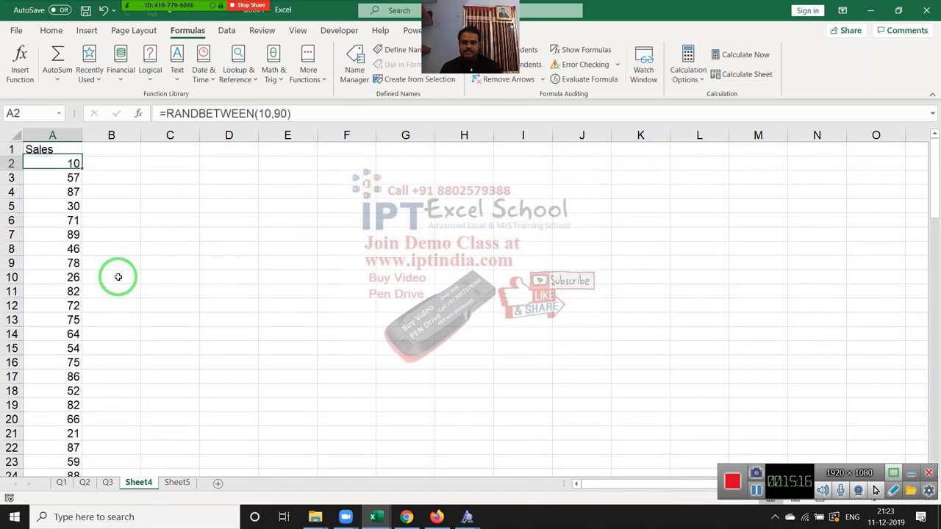
scroll(117, 276, "down", 16)
scroll(118, 276, "down", 8)
Copy the Sales numbers and paste them back as fixed values
key("ctrl+c")
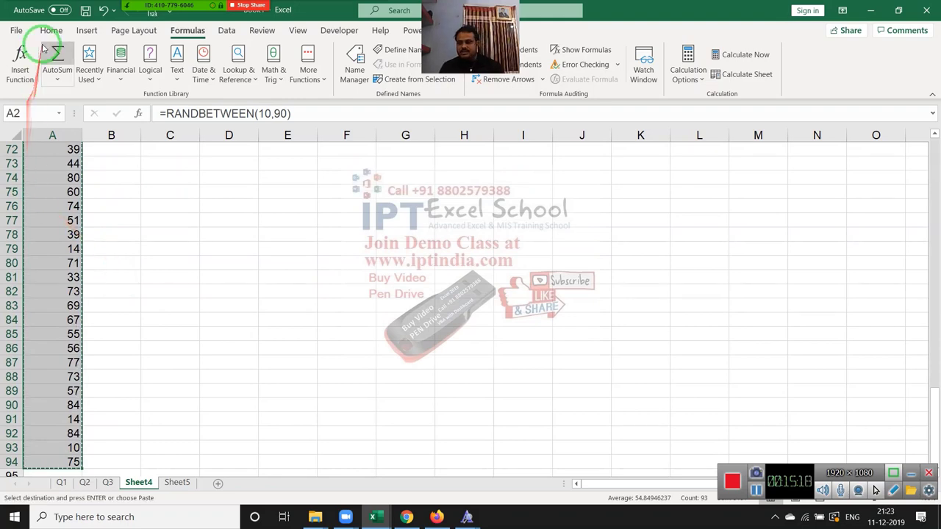
left_click(50, 30)
left_click(23, 81)
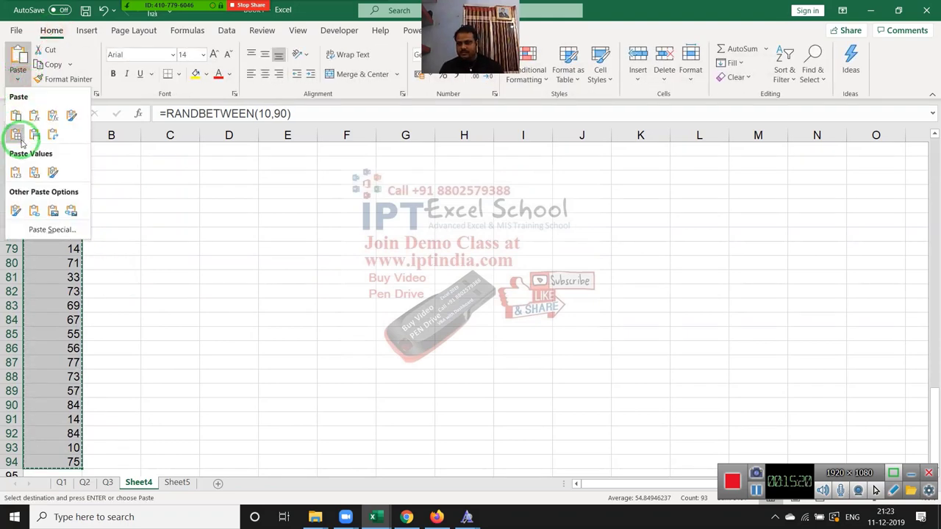
left_click(13, 174)
scroll(88, 184, "up", 20)
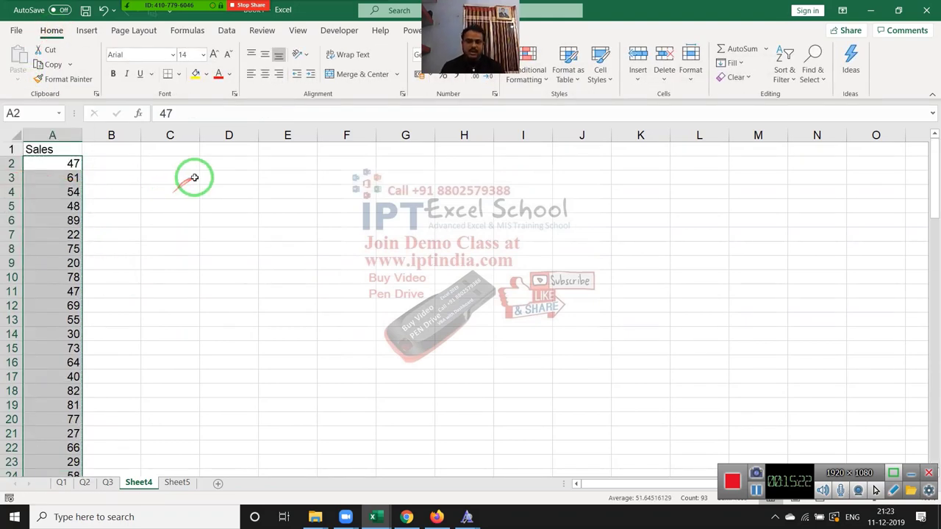
Enter slabs 0-40 → 500 and 41-80 → 1000 in C3:D4
left_click(194, 178)
type("0-4")
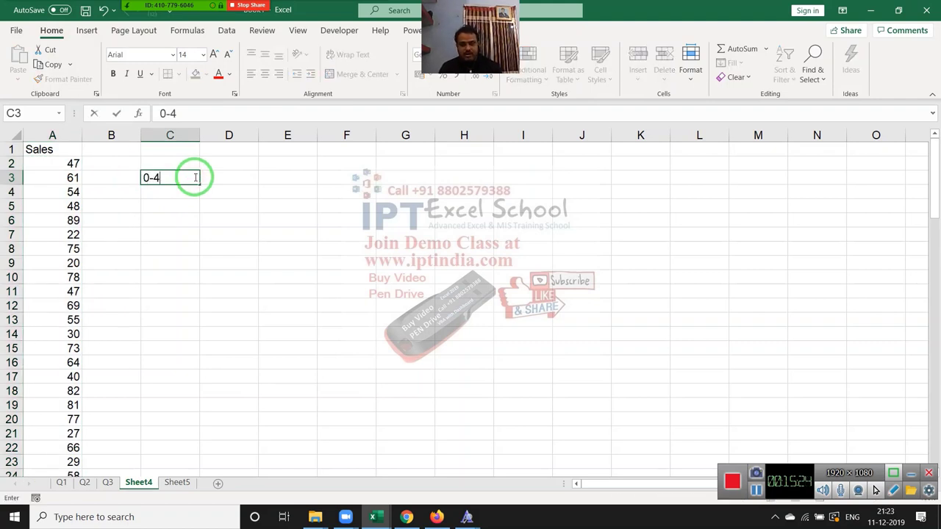
type("0")
key("Tab")
type("5")
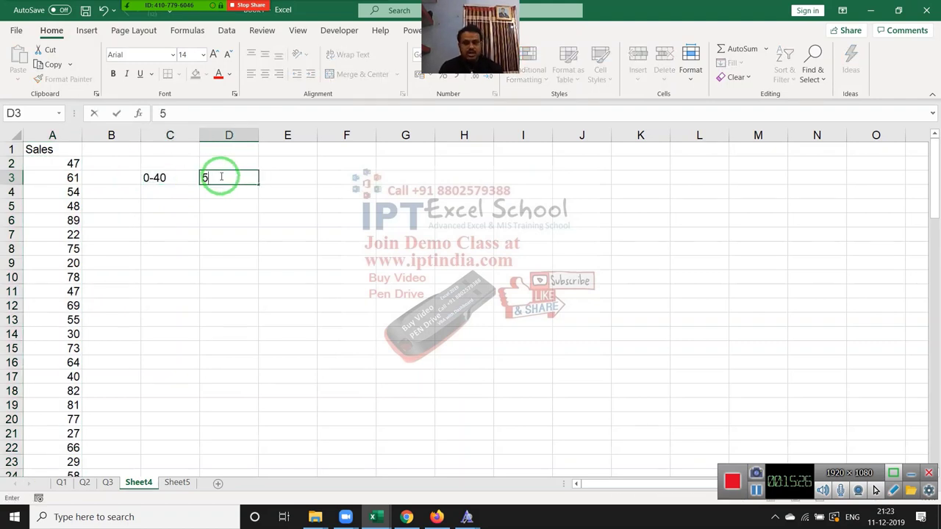
type("00")
key("Down")
key("Left")
type("4")
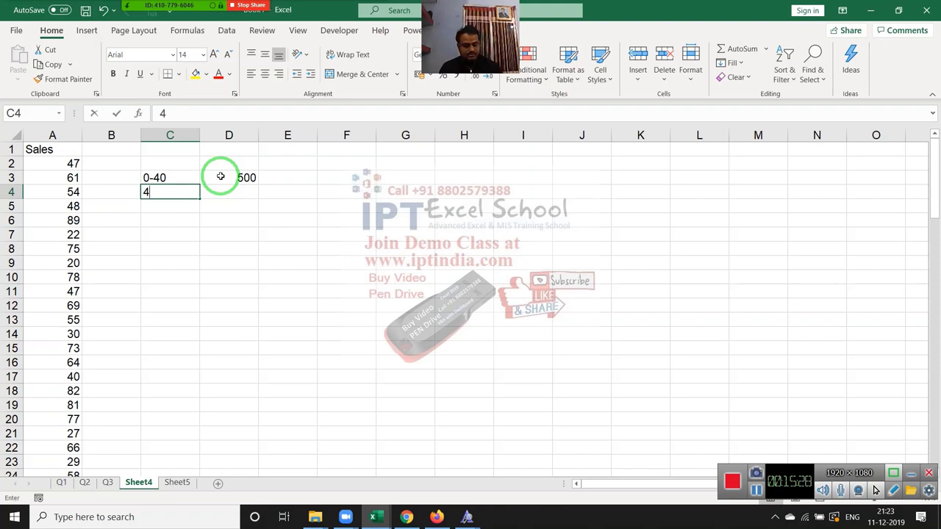
type("1-8")
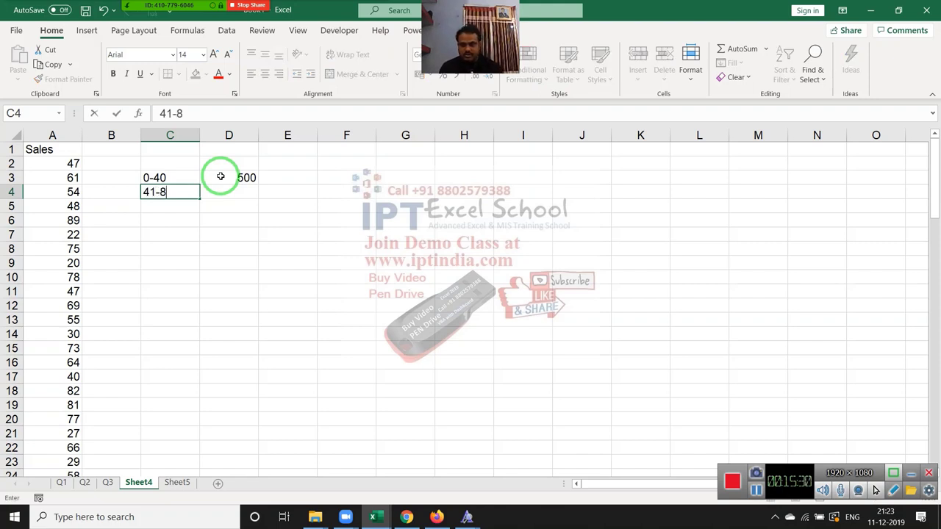
type("0")
key("Tab")
type("1000")
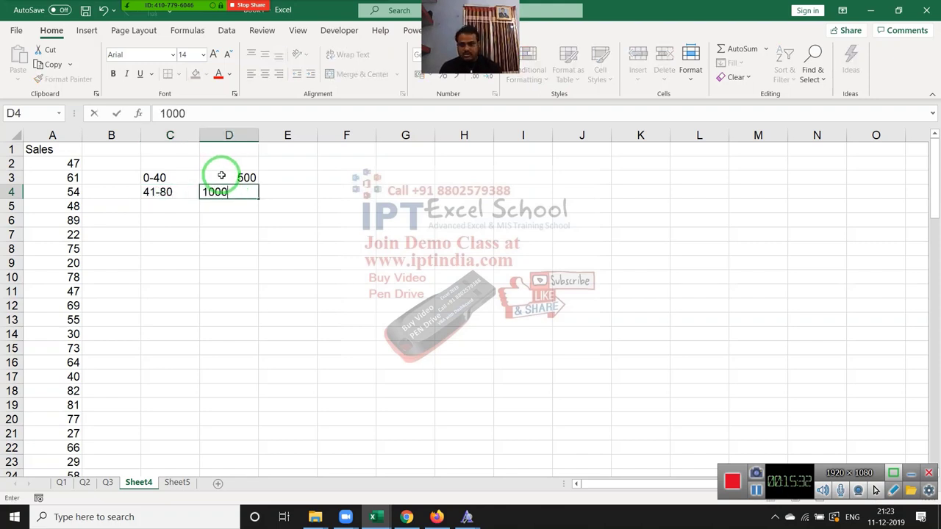
key("Down")
Enter slabs 81-100 → 2000 and >100 → 5000 in C5:D6
key("Left")
type("81-")
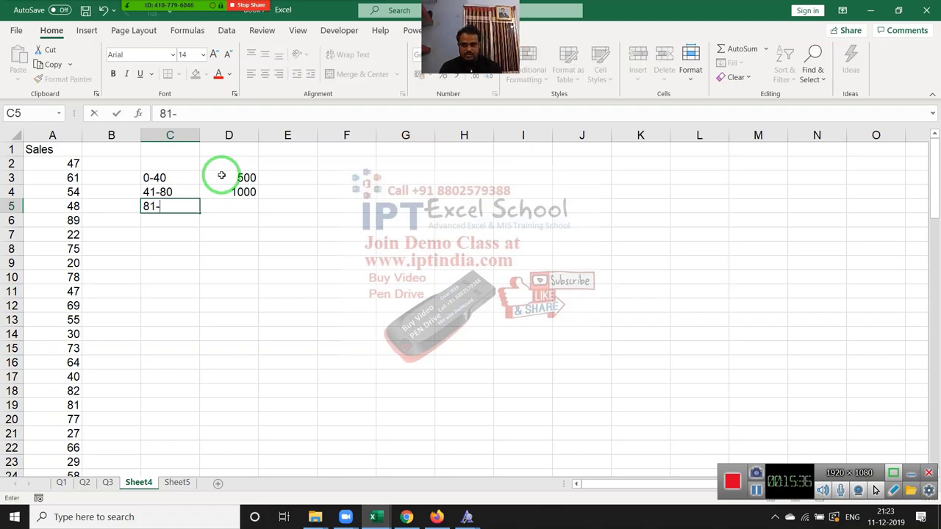
type("100")
key("Tab")
type("2000")
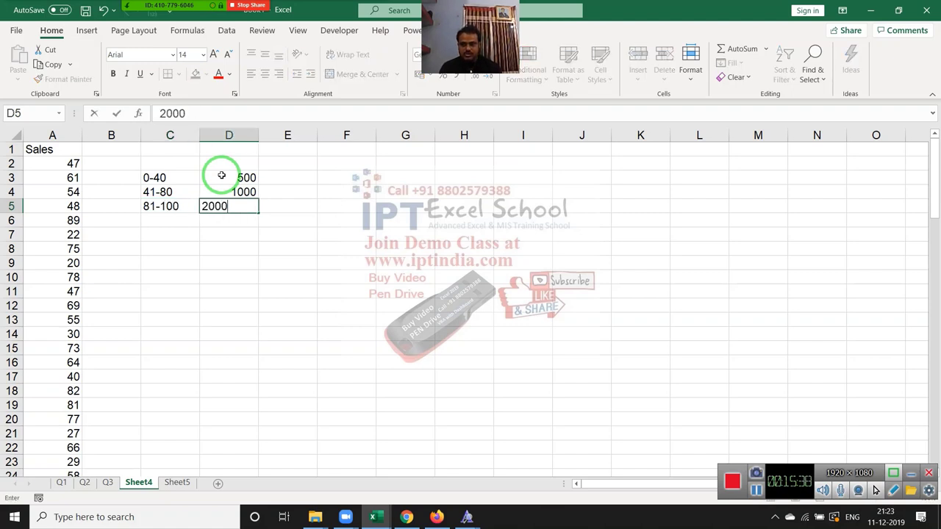
key("Down")
key("Left")
type(">")
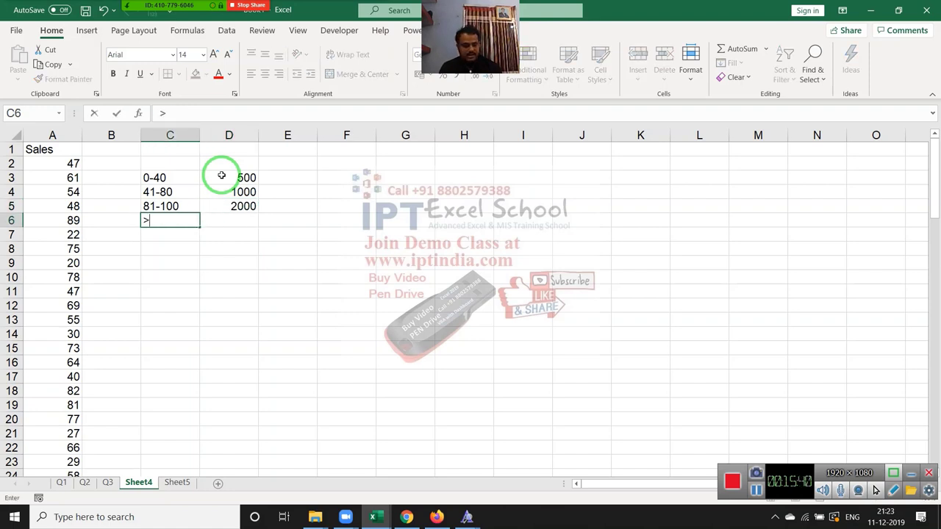
type("100")
key("Tab")
type("50")
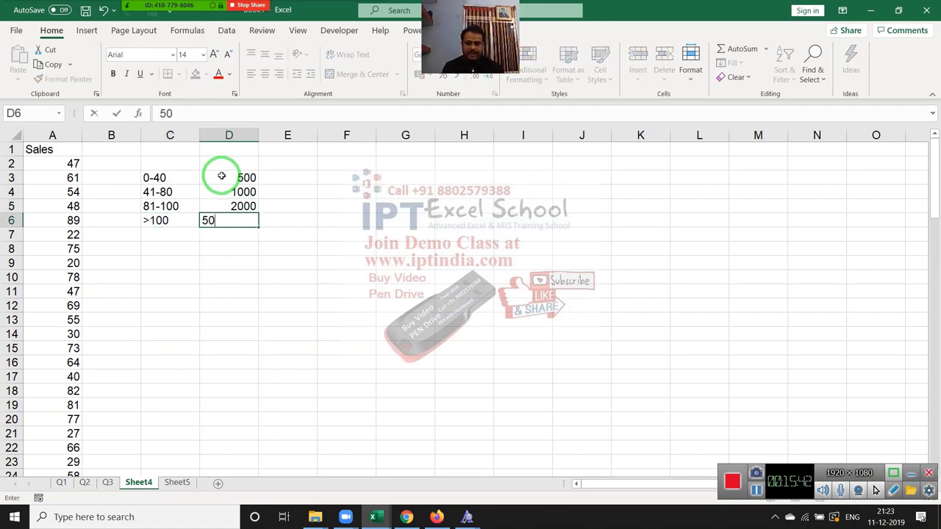
type("00")
key("Return")
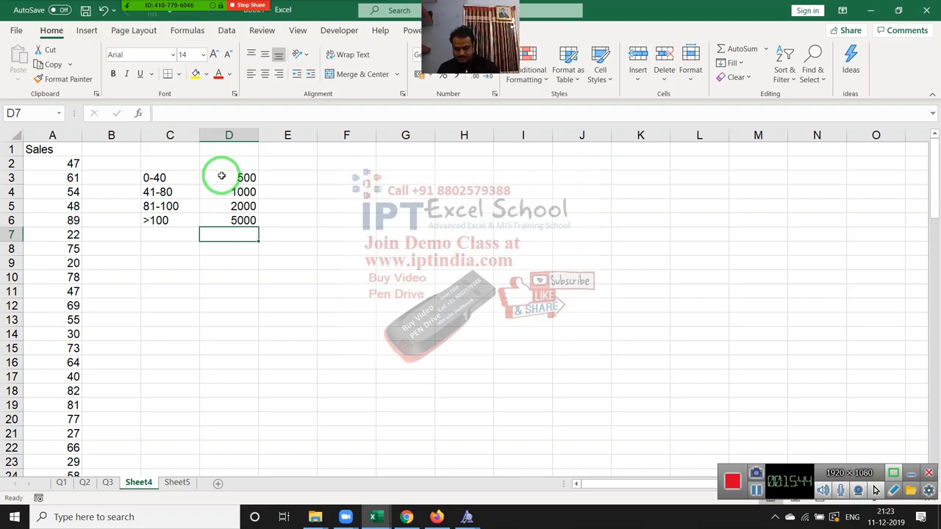
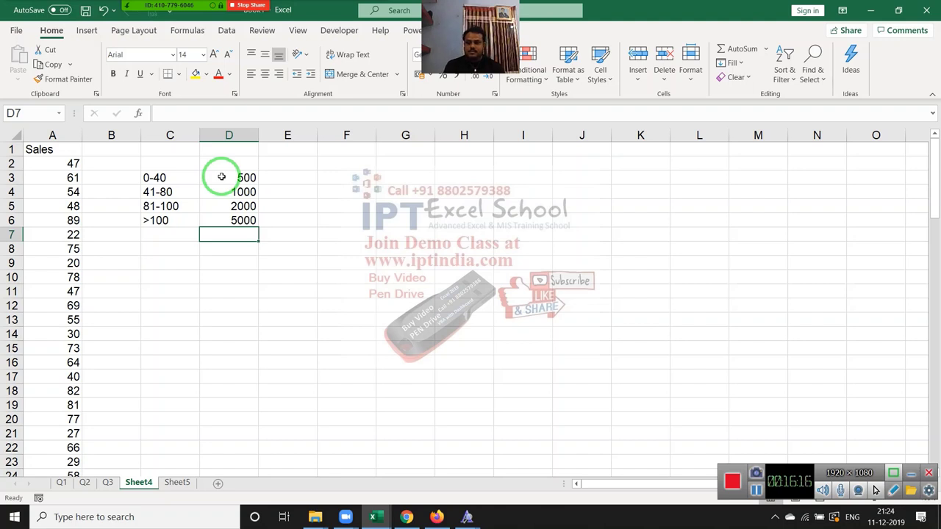
Enter the lower bounds 0, 41, 81 and 101 in C8:C11
key("Down")
key("Down")
key("Left")
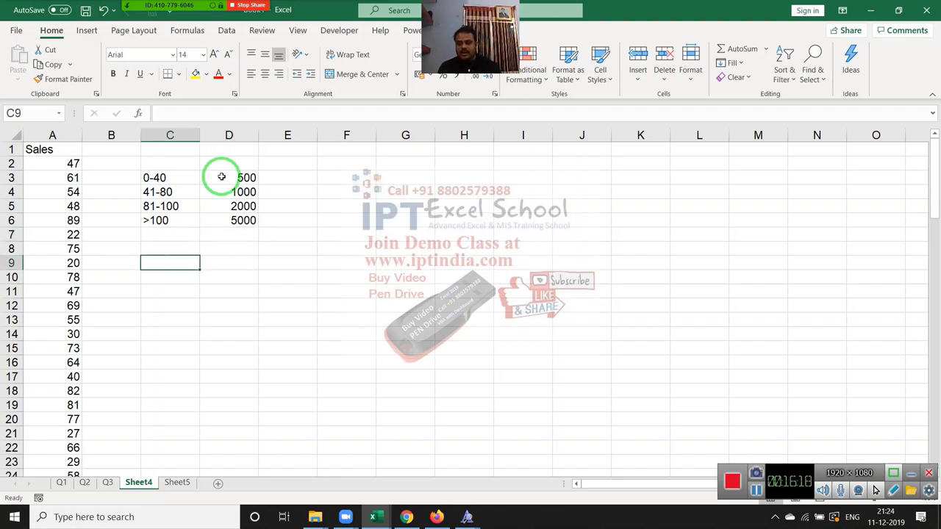
key("Up")
key("Up")
key("Up")
key("Up")
key("Up")
key("Up")
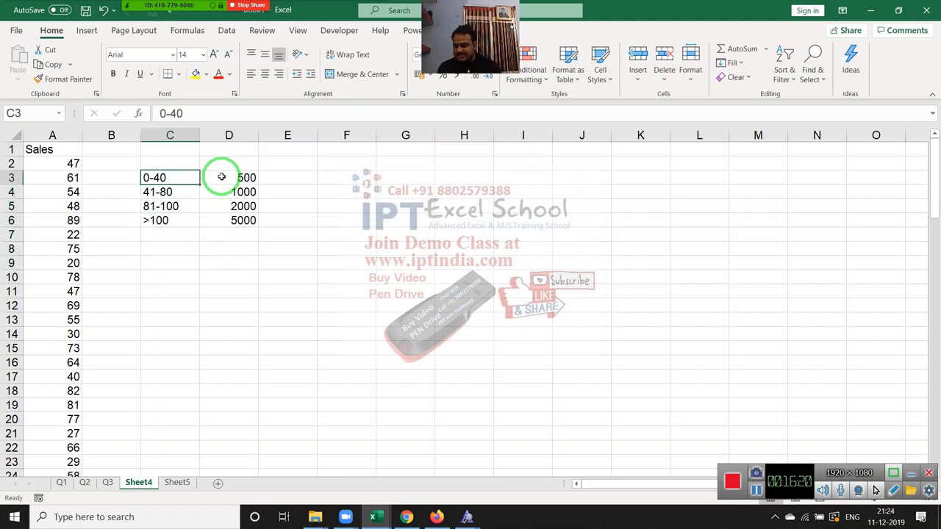
key("Down")
key("Down")
key("Down")
key("Down")
key("Down")
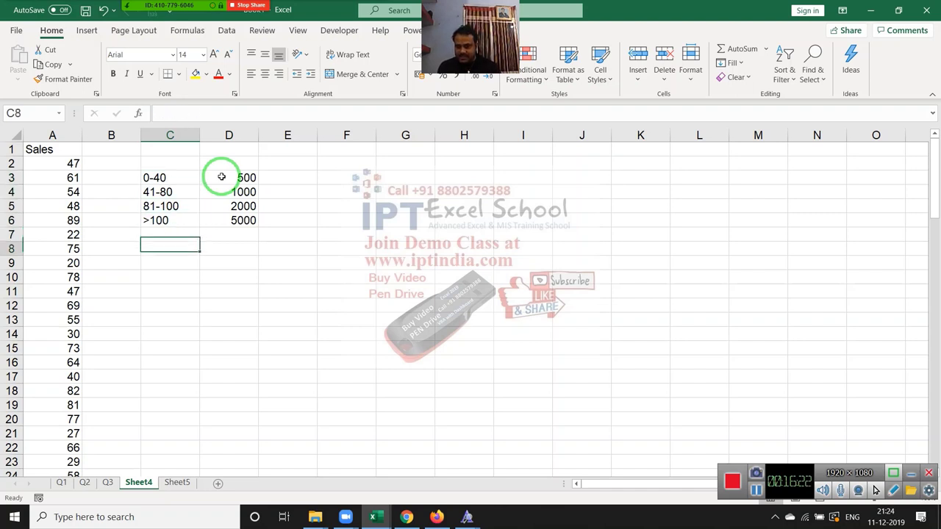
type("0")
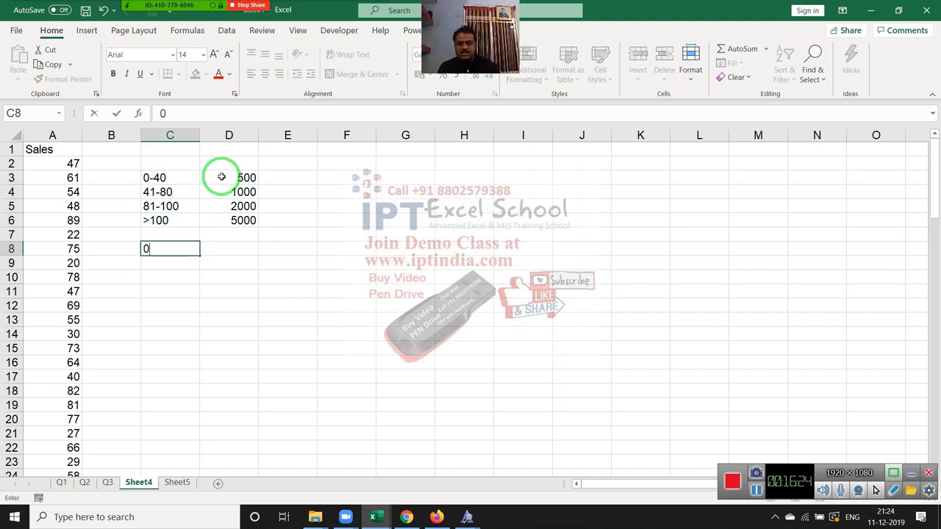
key("Return")
type("41")
key("Return")
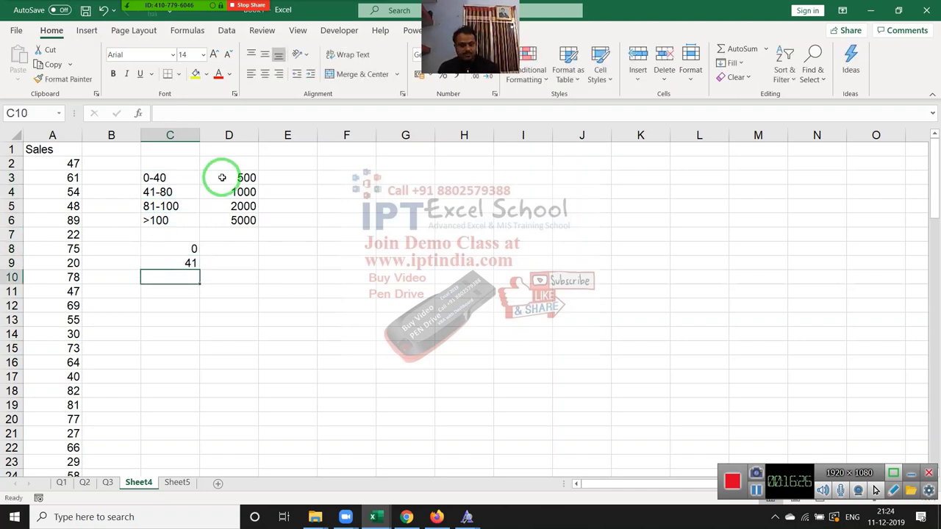
type("81")
key("Return")
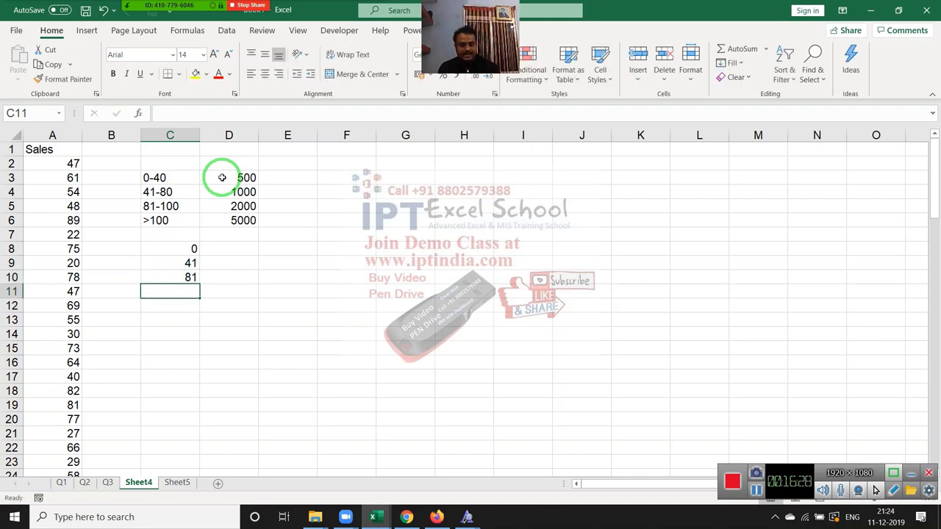
type("101")
key("Tab")
Copy the amounts 500, 1000, 2000, 5000 from D3:D6 into D8:D11 beside the bounds
key("Up")
key("Up")
key("Up")
key("Up")
key("Up")
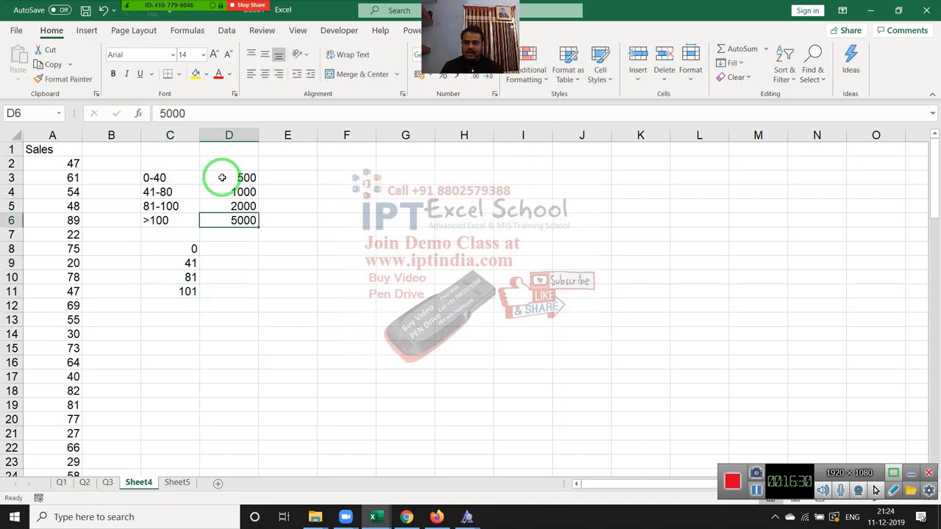
key("shift+Up")
key("shift+Up")
key("shift+Up")
key("ctrl+c")
key("Down")
key("Down")
key("Down")
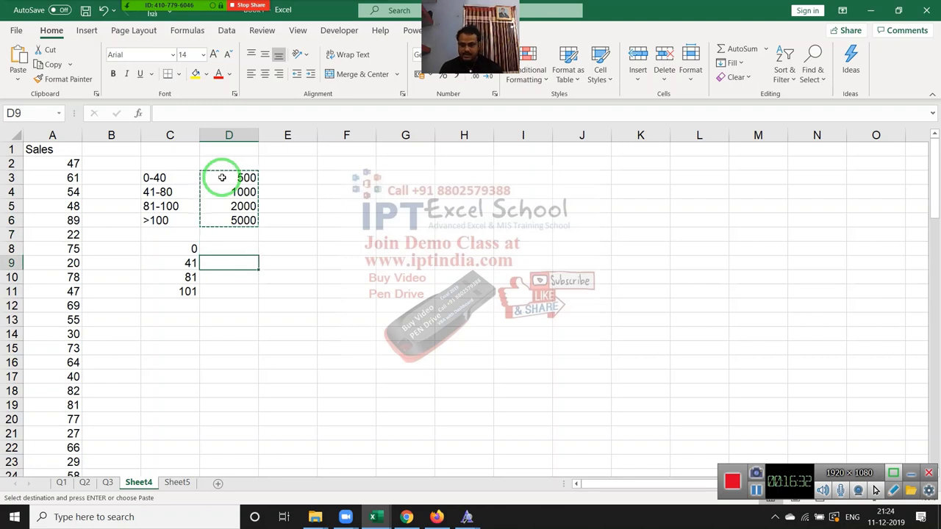
key("Up")
key("Return")
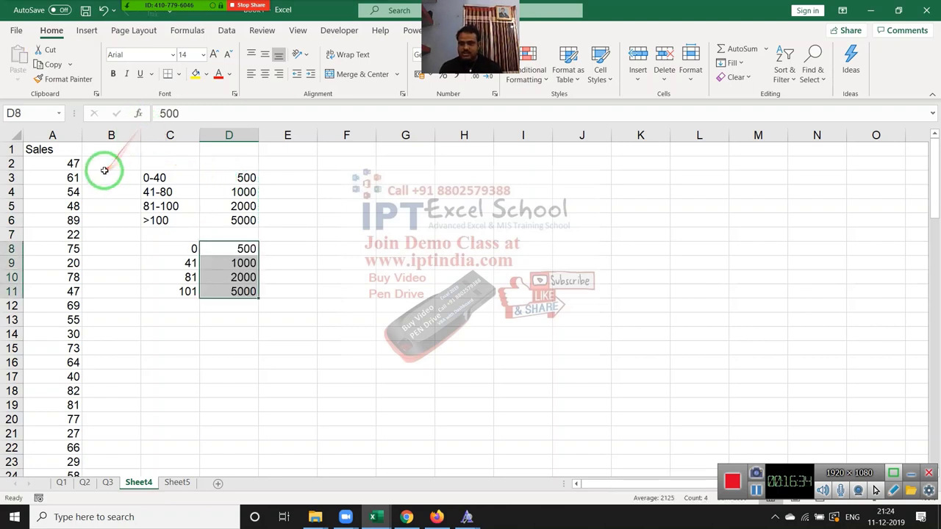
left_click(104, 171)
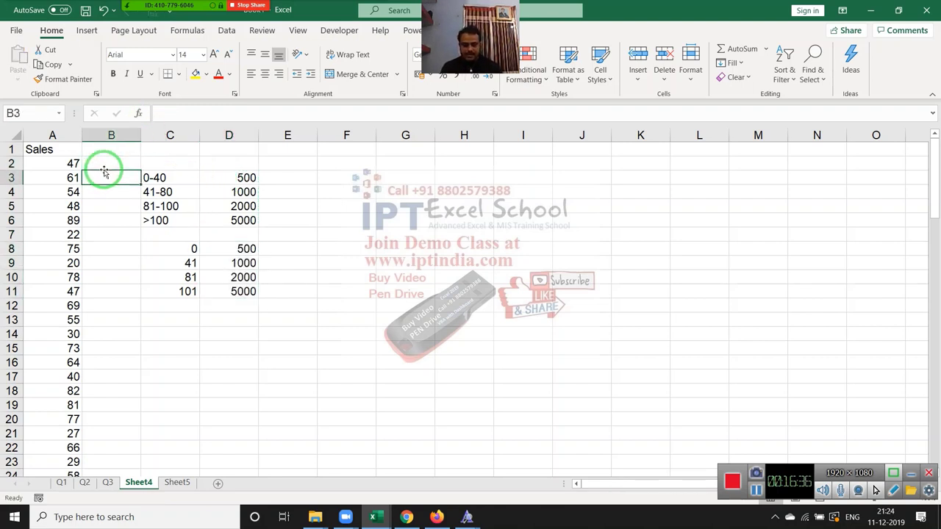
Enter =VLOOKUP(A2,C8:D11,2,0) in B2 against the new bounds table
key("Up")
type("=vl")
key("Tab")
key("Left")
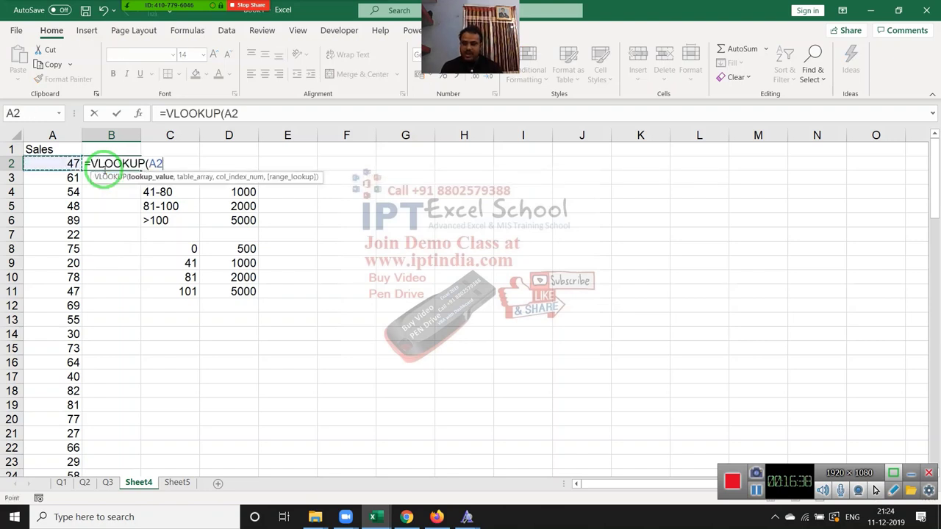
type(",")
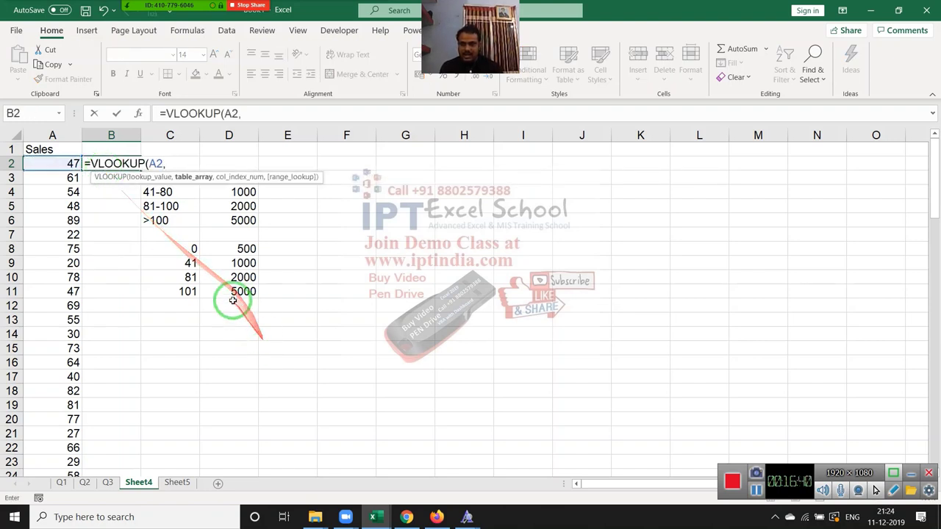
left_click_drag(186, 250, 240, 291)
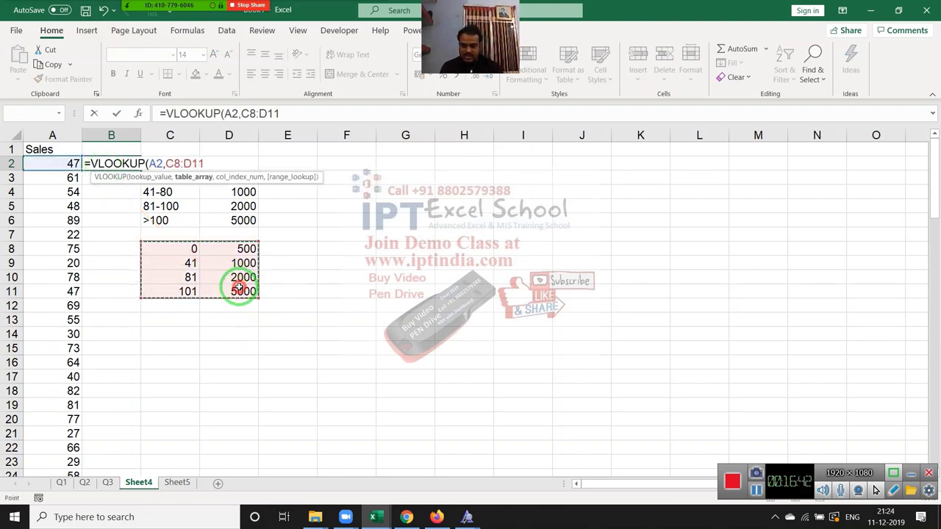
type(",2,0")
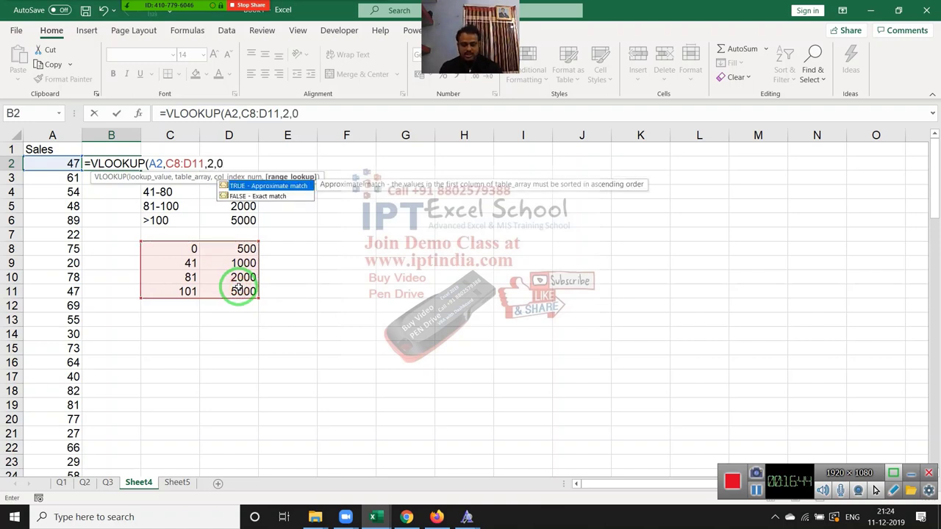
type(")")
key("Return")
key("Up")
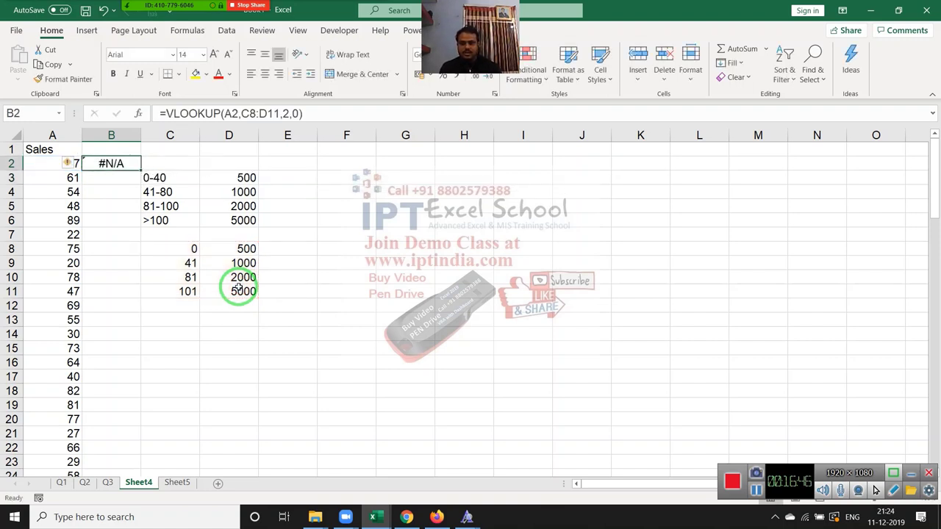
Change B2's match argument to 1 for approximate match, returning 1000
double_click(295, 113)
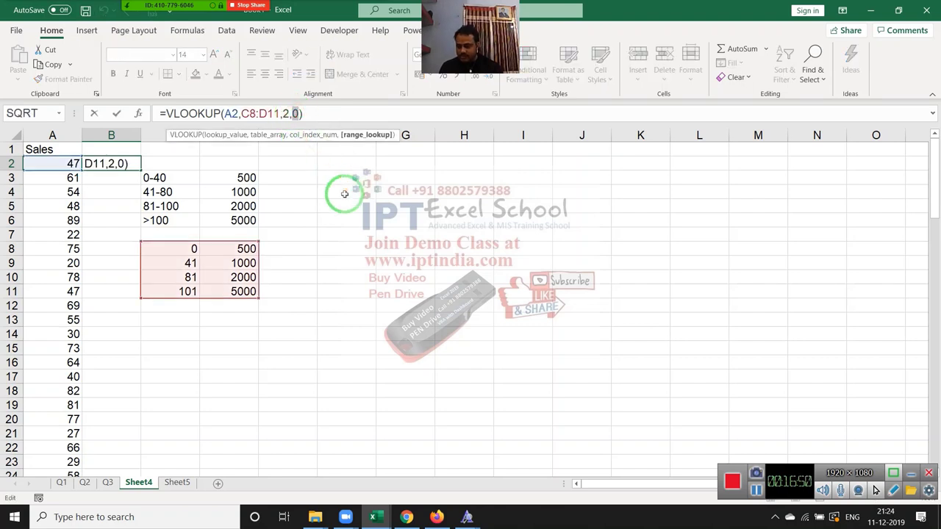
type("1")
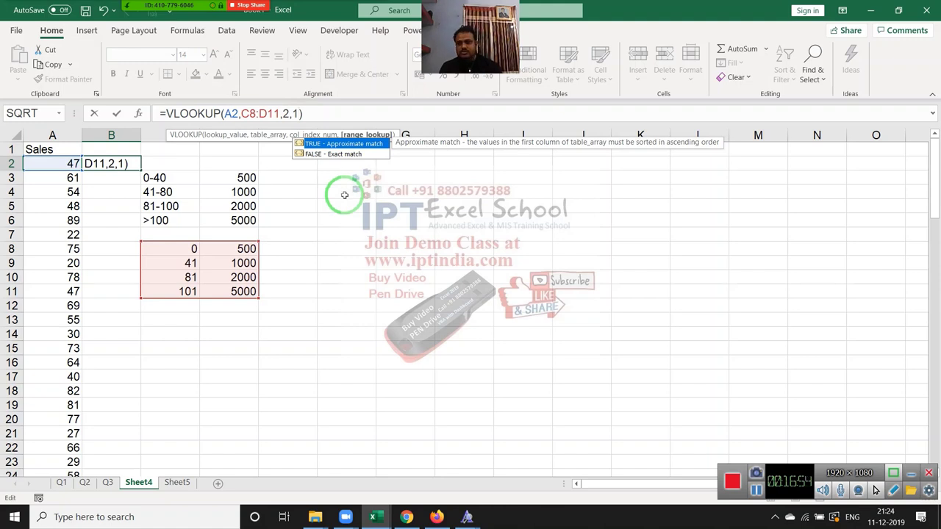
key("Return")
key("Up")
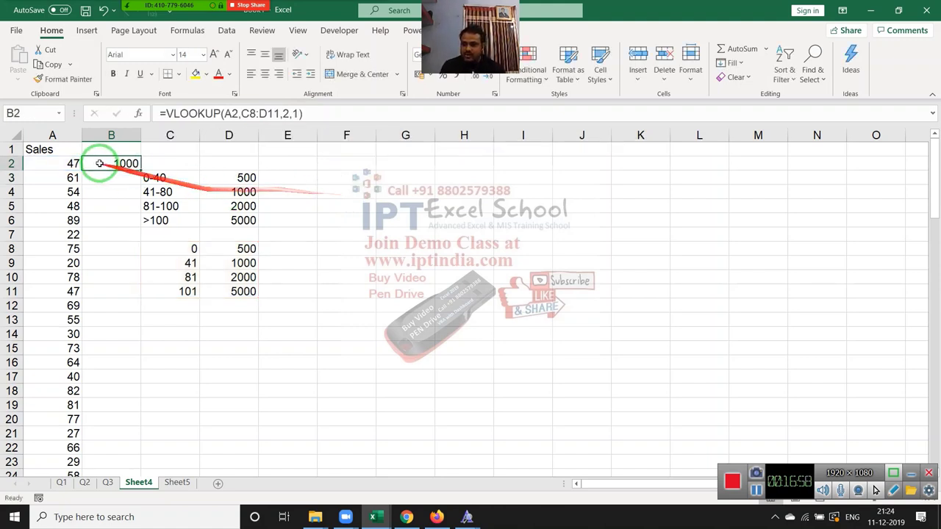
left_click_drag(163, 259, 220, 245)
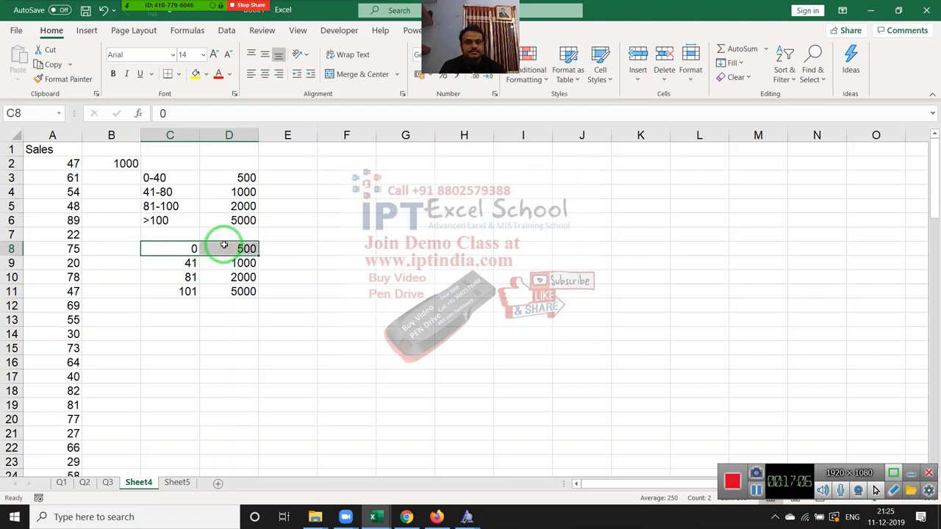
double_click(128, 163)
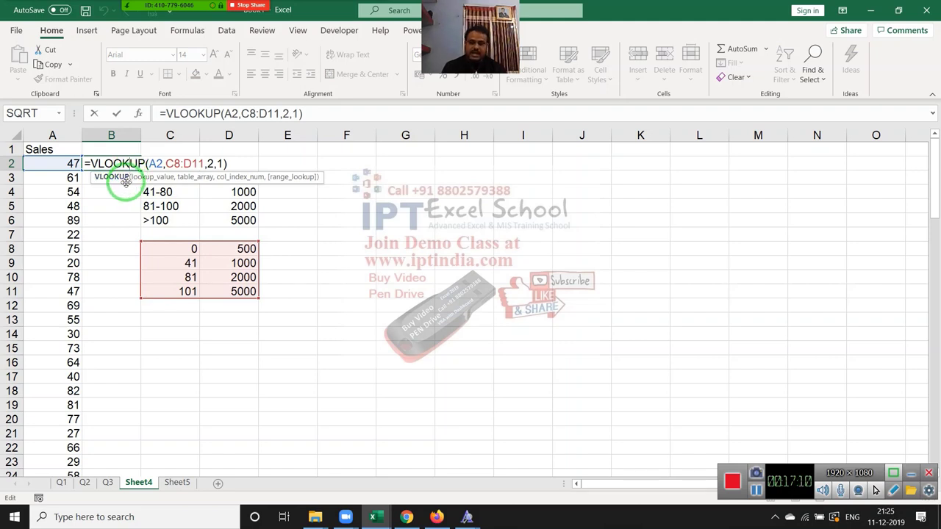
left_click(217, 164)
double_click(217, 163)
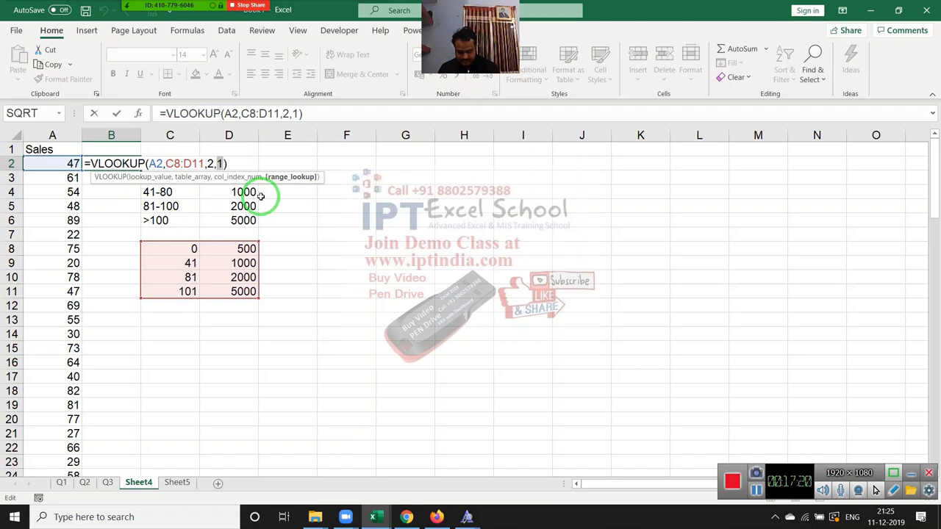
Enter =LOOKUP(A3,C8:C11,D8:D11) in B3, returning 1000 for sale 61
key("Return")
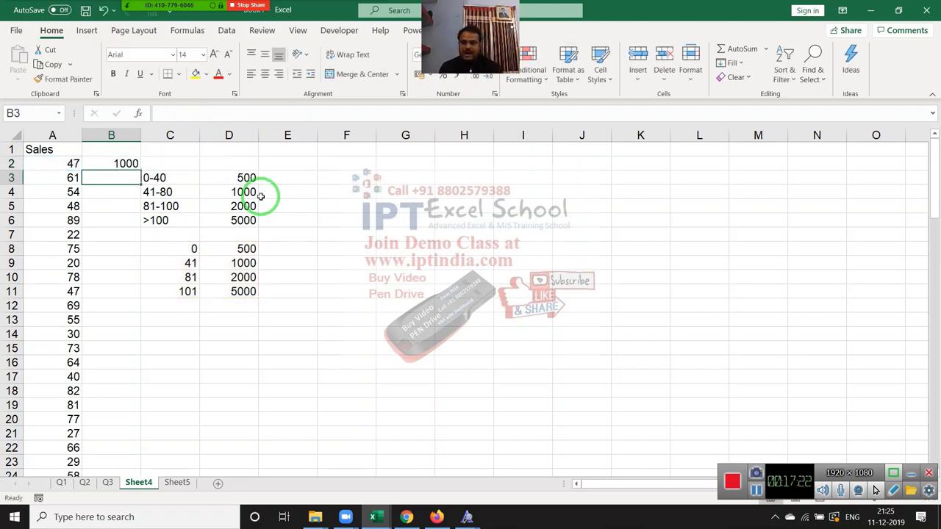
key("Up")
key("Down")
type("=")
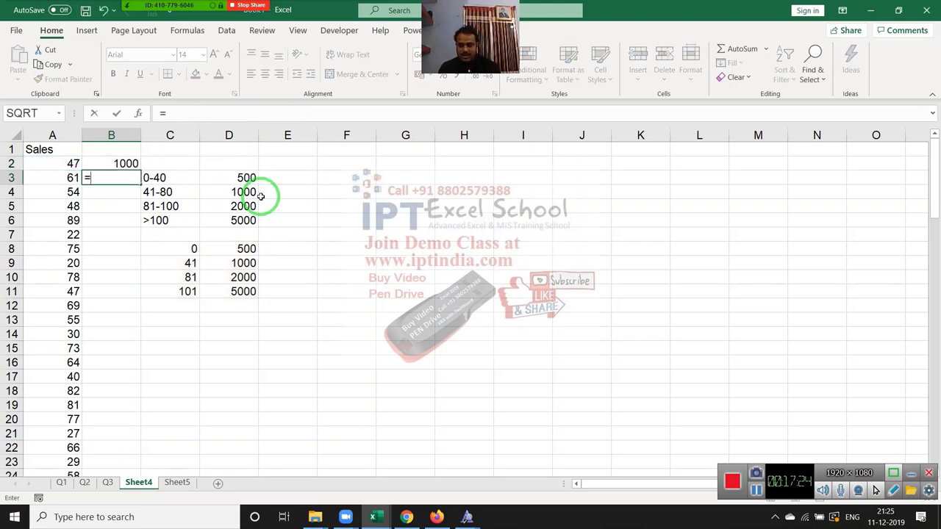
type("lo")
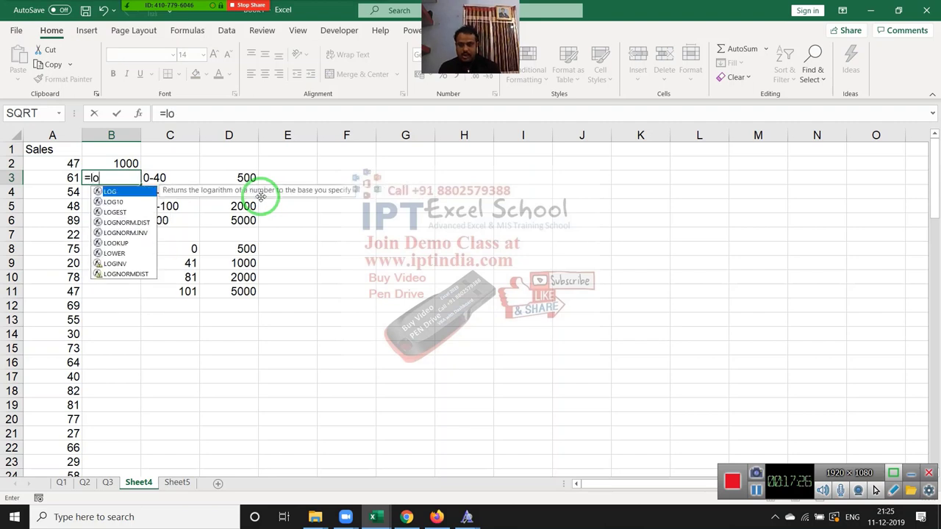
type("o")
key("Tab")
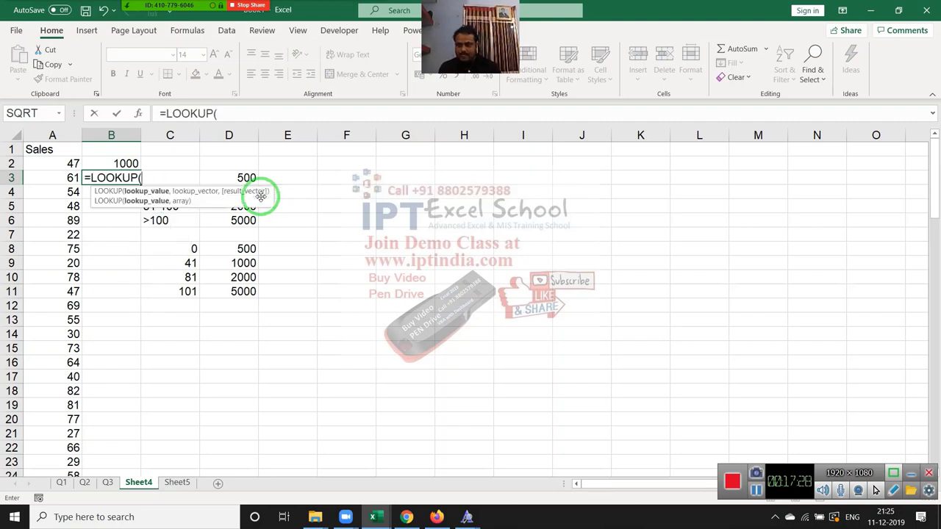
key("Left")
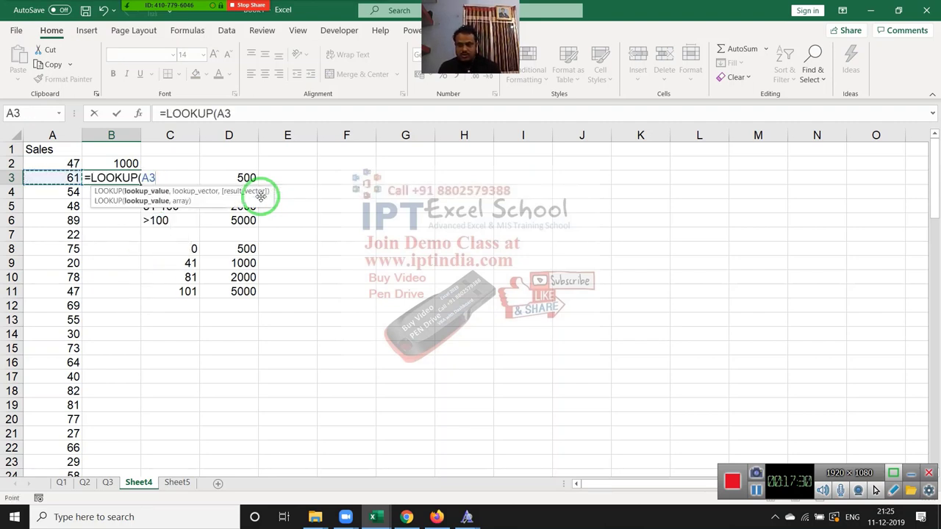
type(",")
left_click_drag(184, 247, 188, 289)
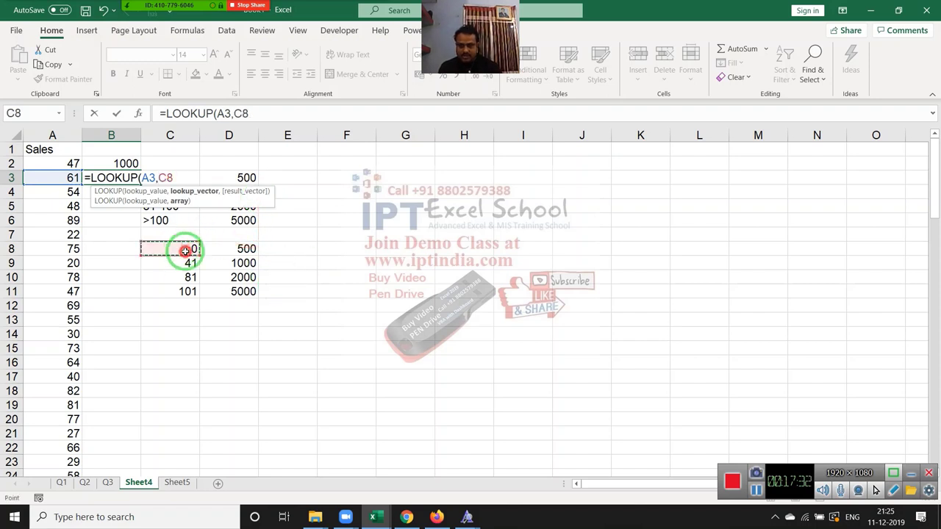
type(":C11,")
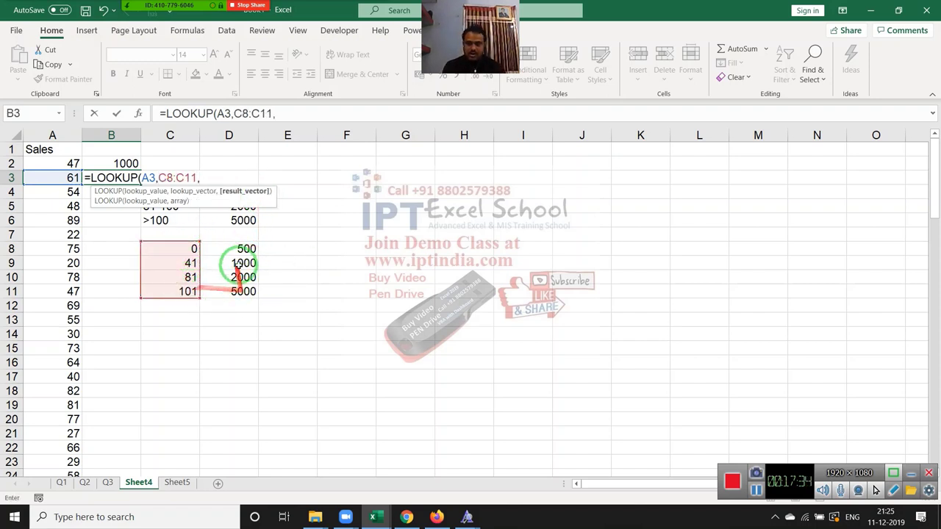
left_click_drag(233, 249, 239, 287)
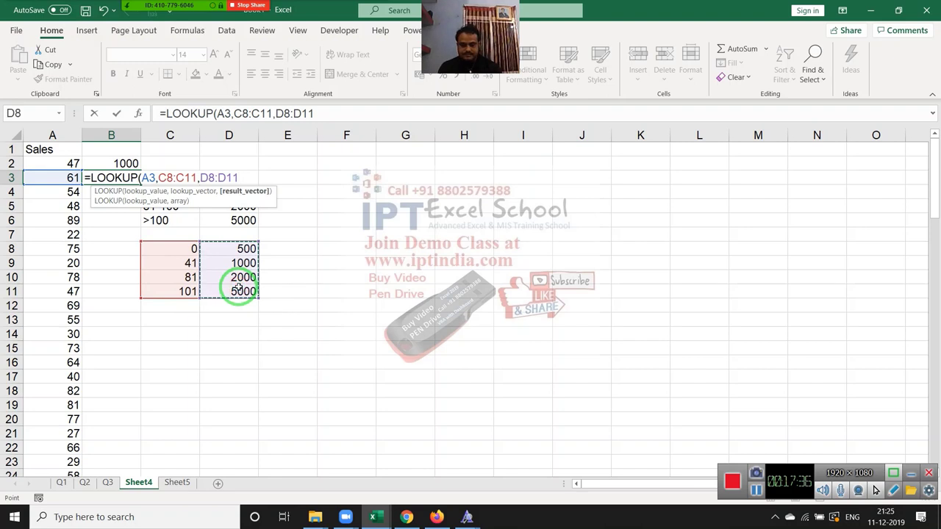
key("Return")
key("Up")
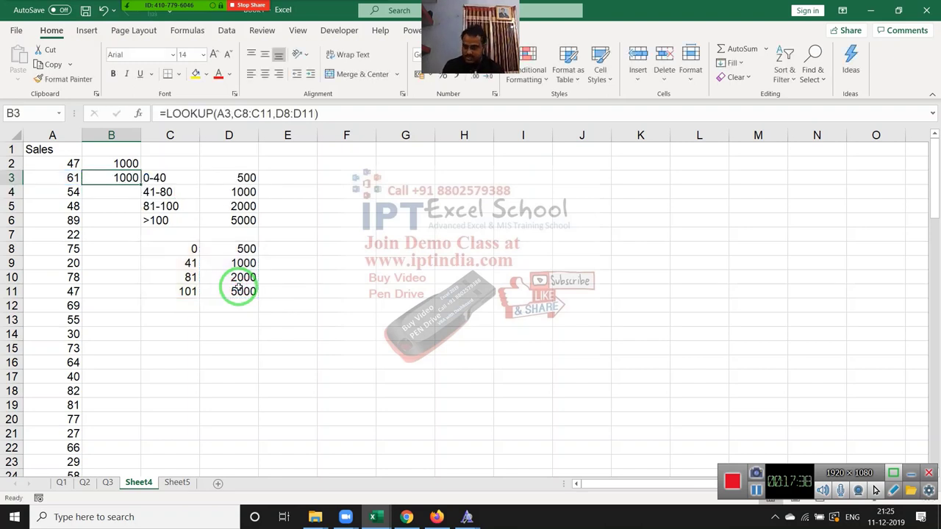
Enter =LOOKUP(A4,{0,41,81,101},{500,1000,2000,5000}) in B4
key("Down")
type("=")
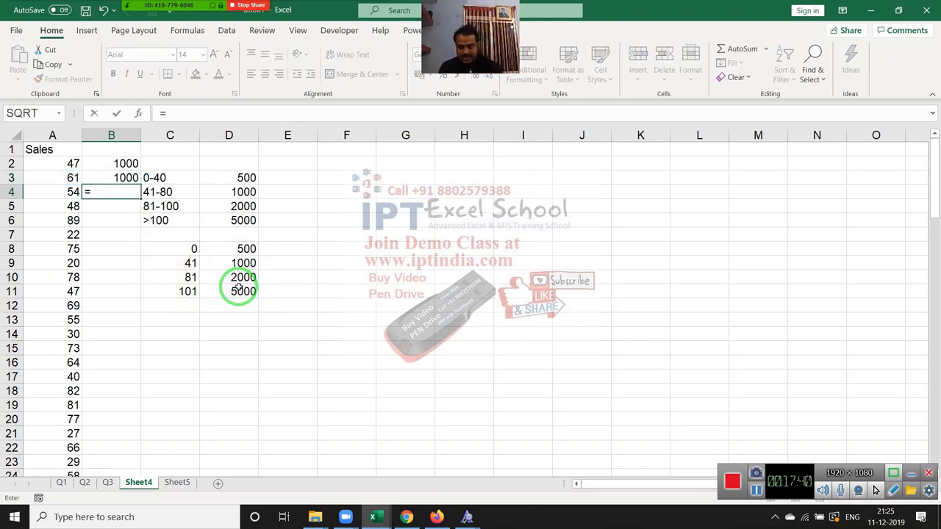
type("loo")
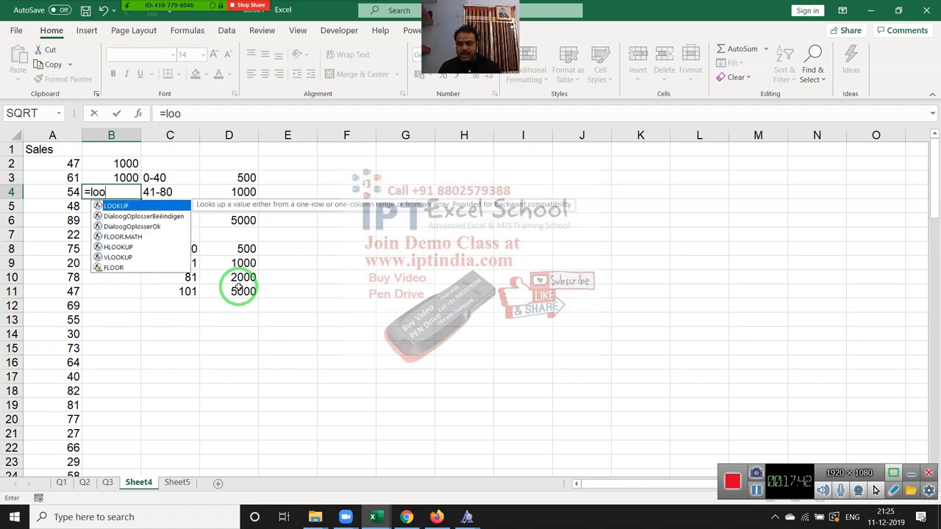
key("Tab")
key("Left")
type(",")
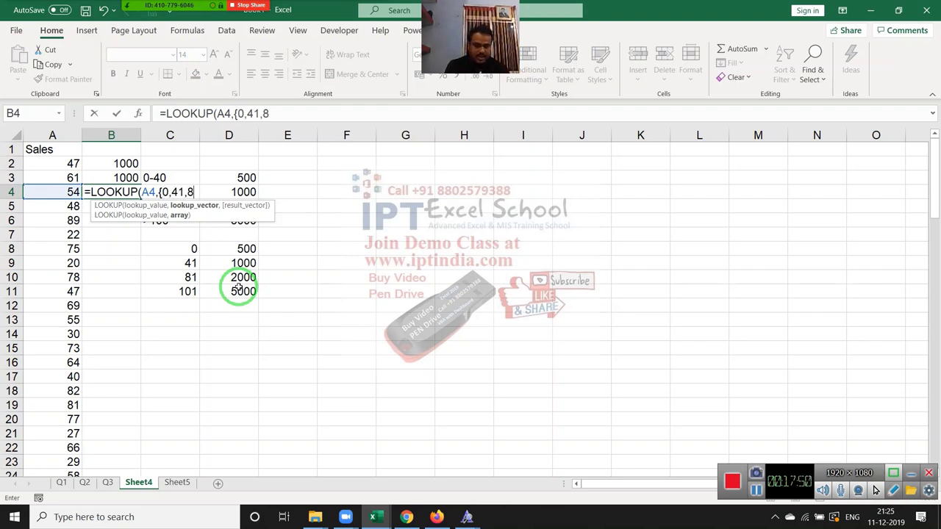
type("1,101}")
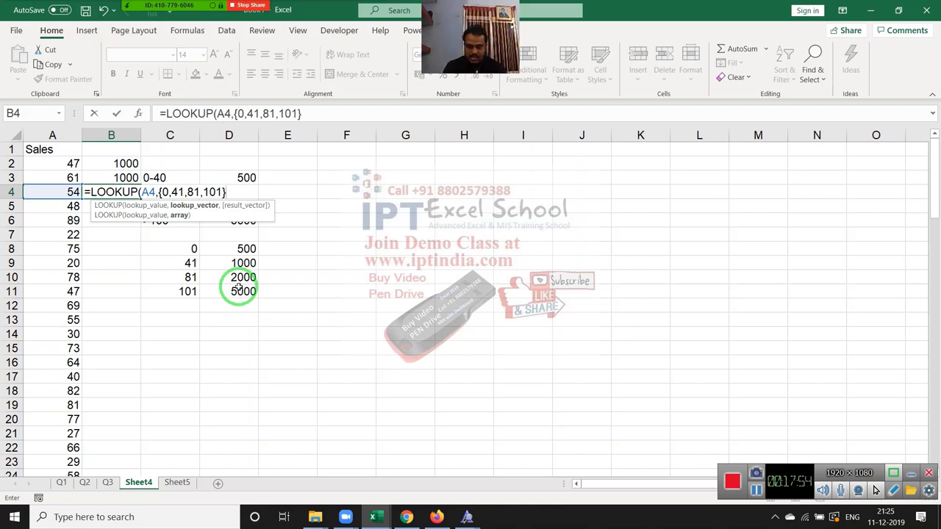
type(",{")
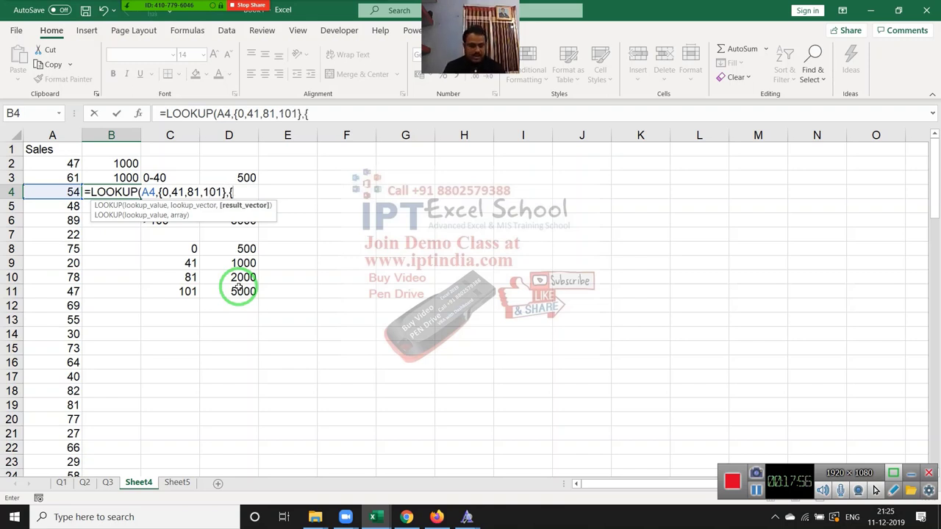
type("500,1000,")
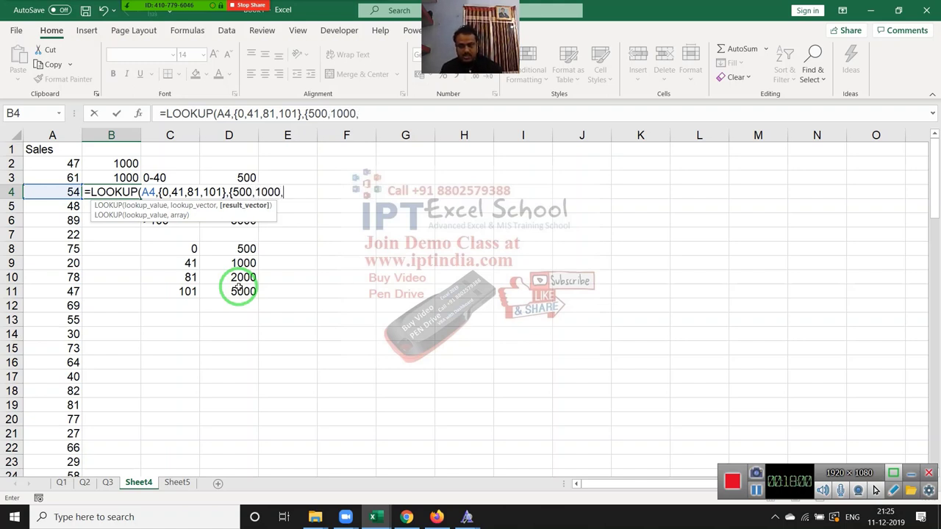
type("200")
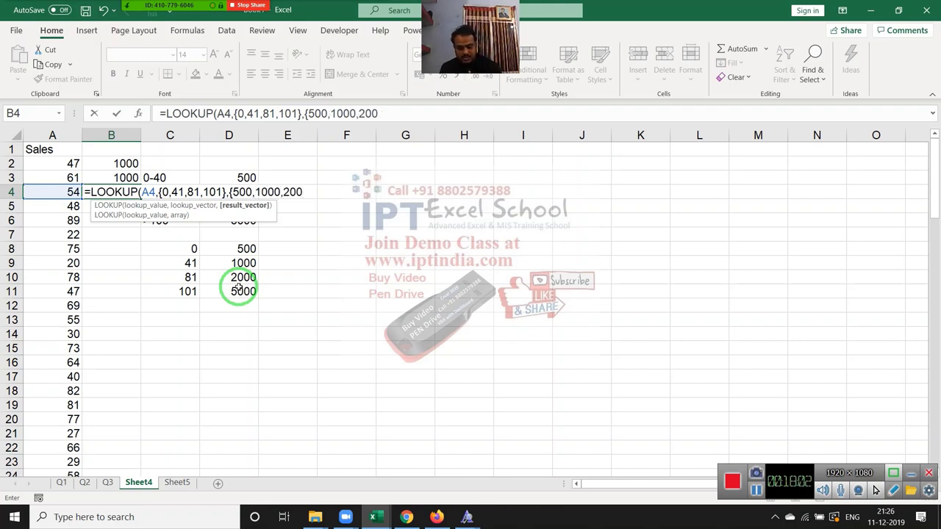
type("00")
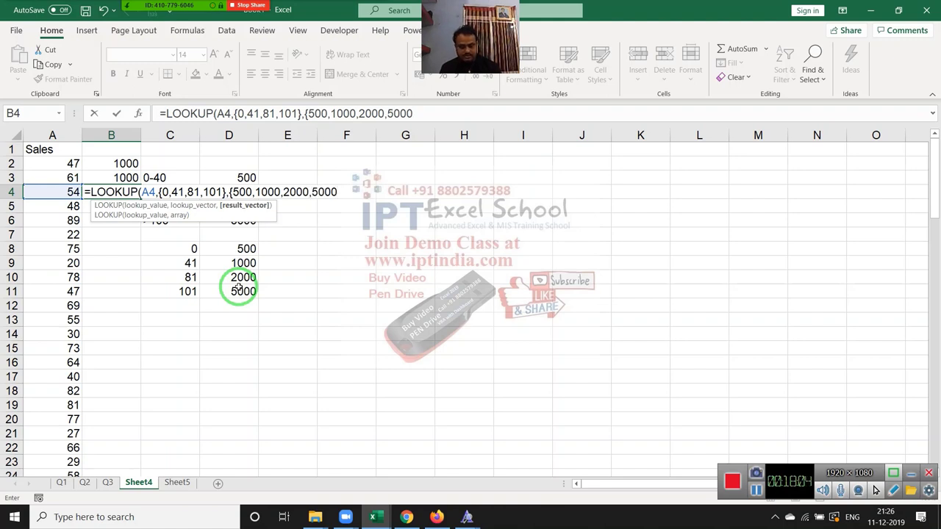
key("Return")
key("Up")
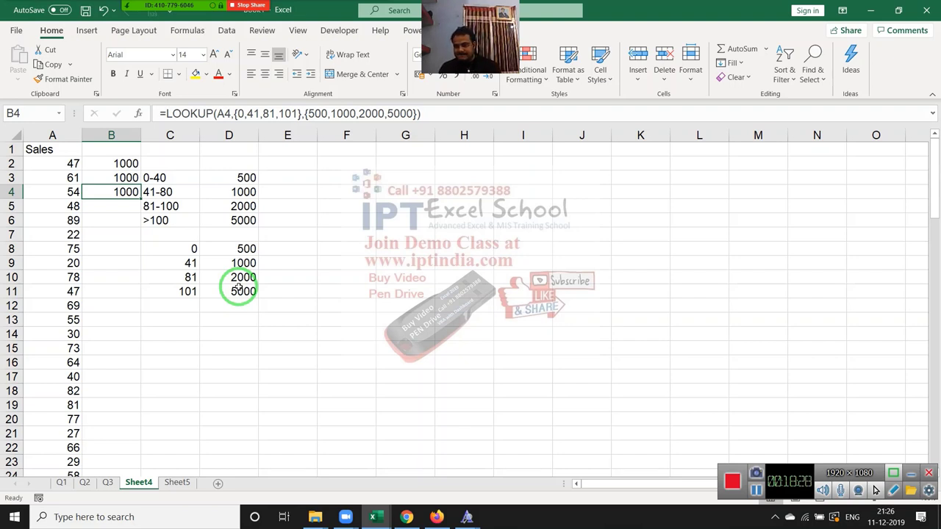
Compare B4 with the range-based formulas in B3 and B2, then minimize Excel
key("Up")
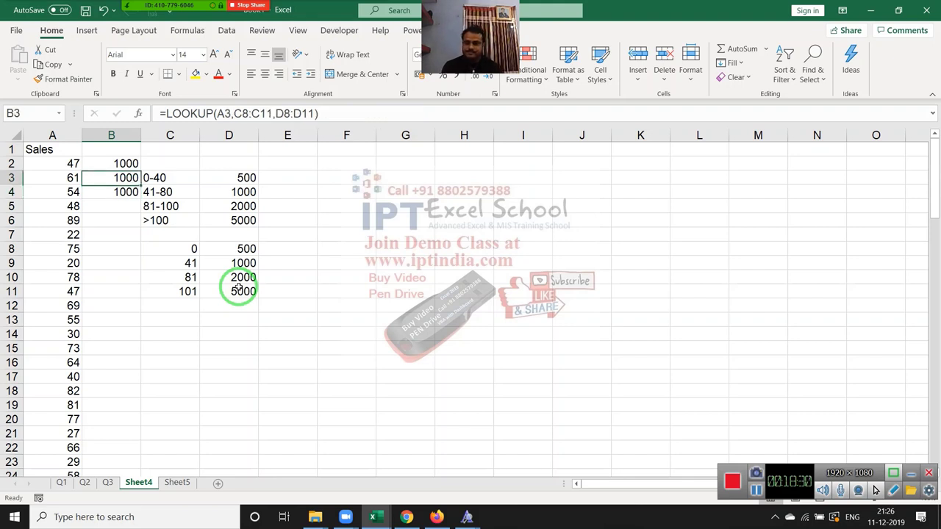
key("Up")
key("Down")
key("Down")
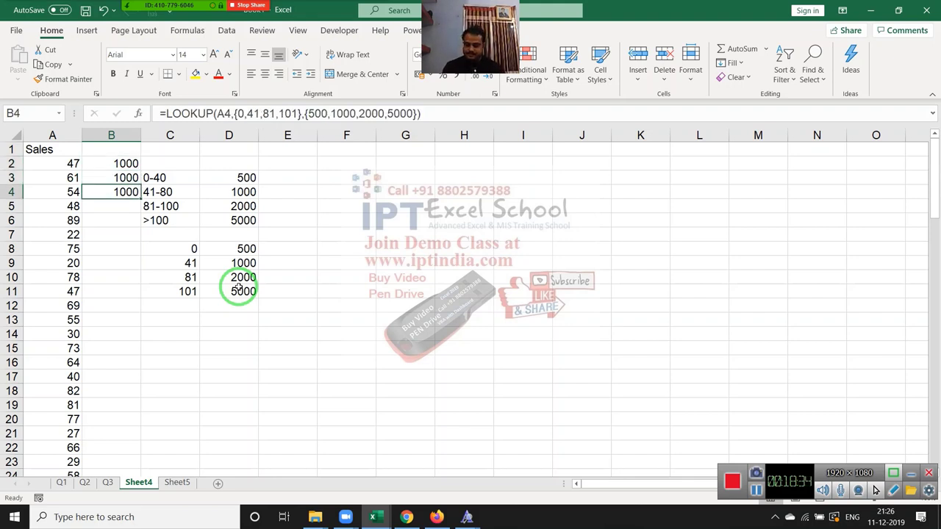
key("super+d")
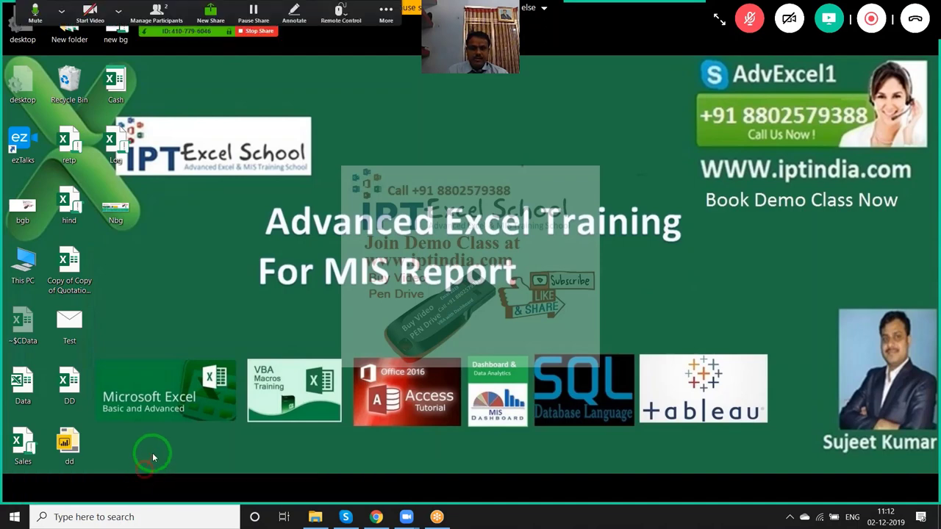
Allow the other participant to record the meeting from the participants list
left_click(157, 13)
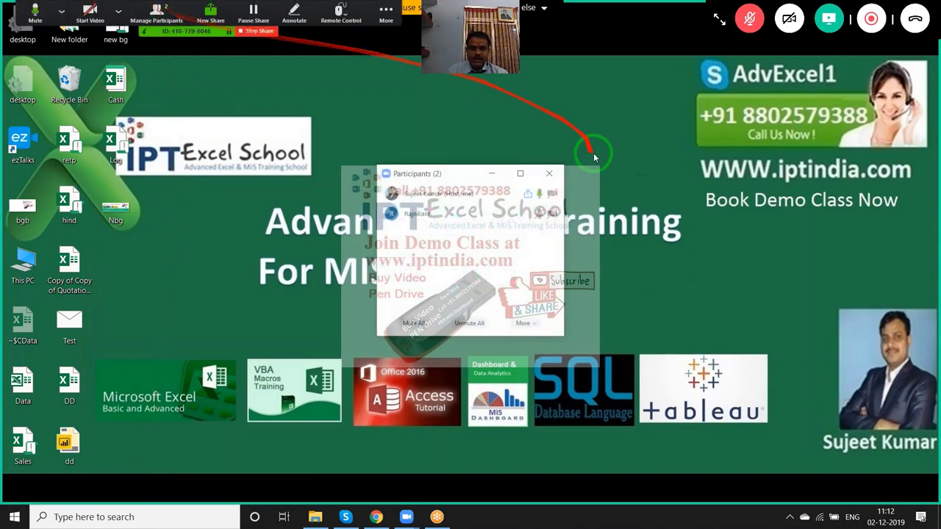
left_click(543, 213)
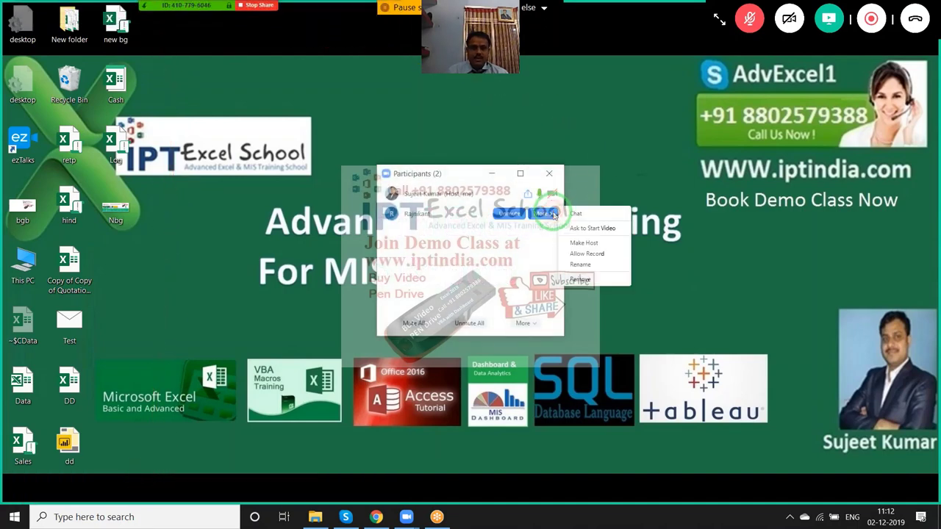
left_click(597, 255)
left_click(549, 173)
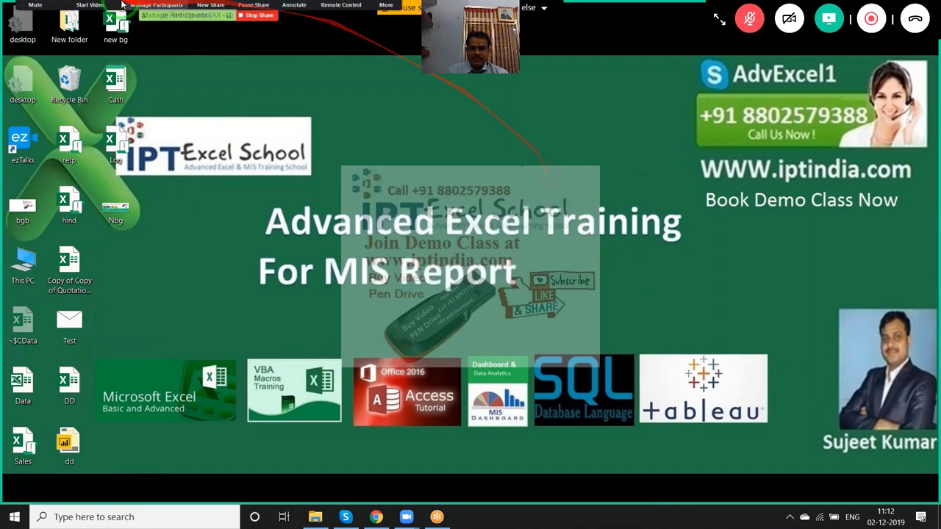
Start recording the Zoom meeting
left_click(385, 10)
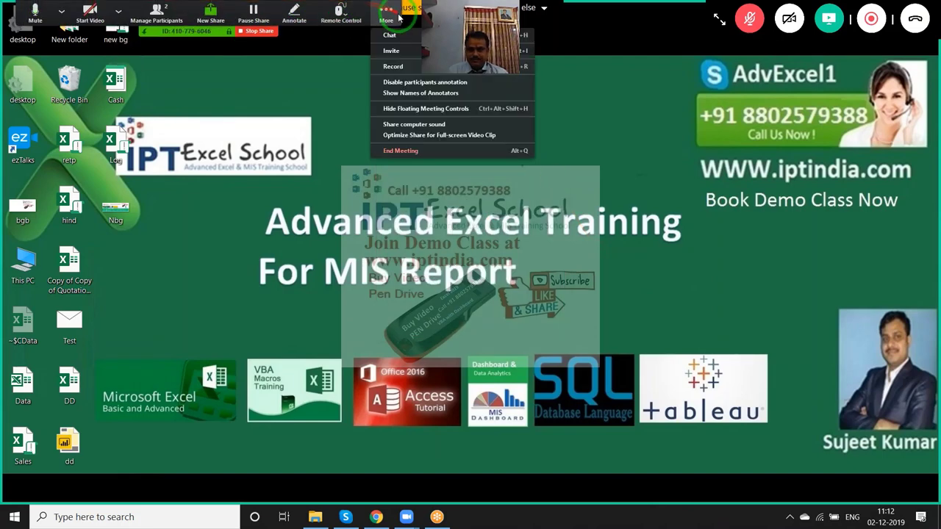
left_click(404, 67)
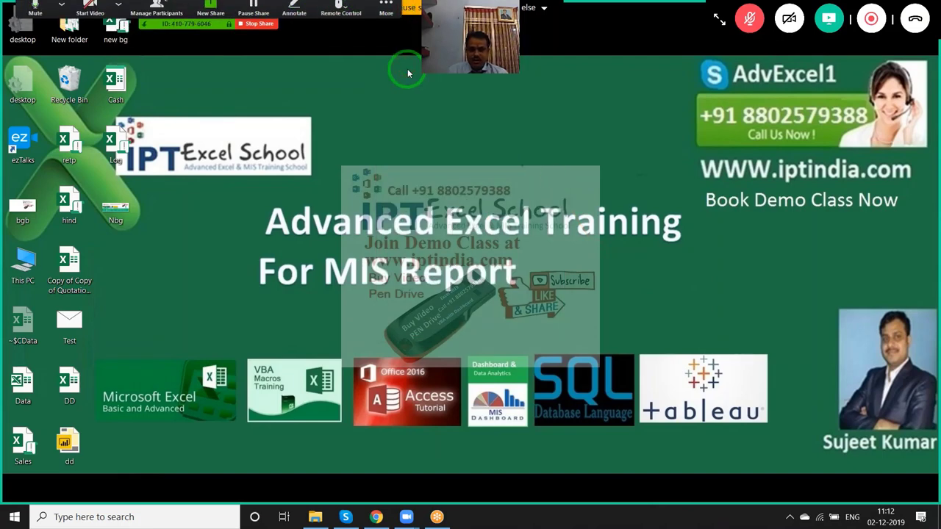
left_click(316, 518)
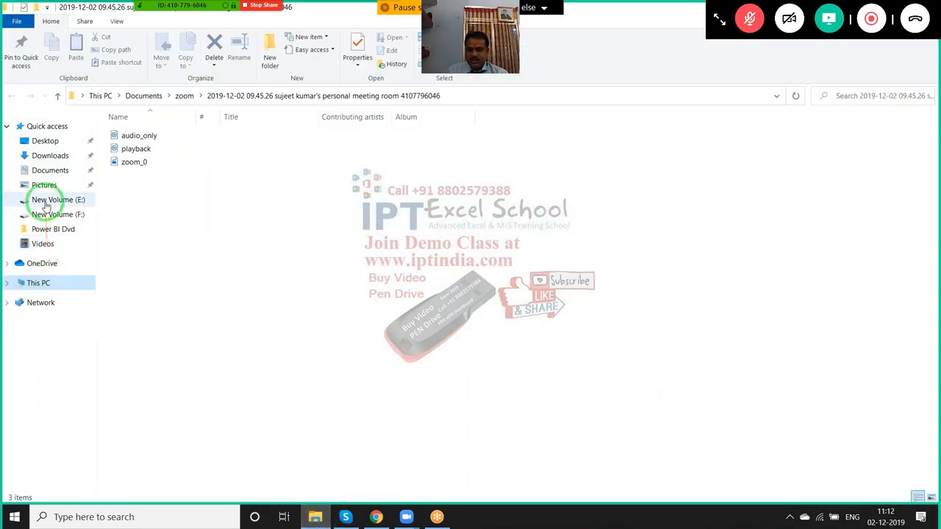
Open the Sumif_Project question (1) workbook from Downloads in Excel
left_click(49, 155)
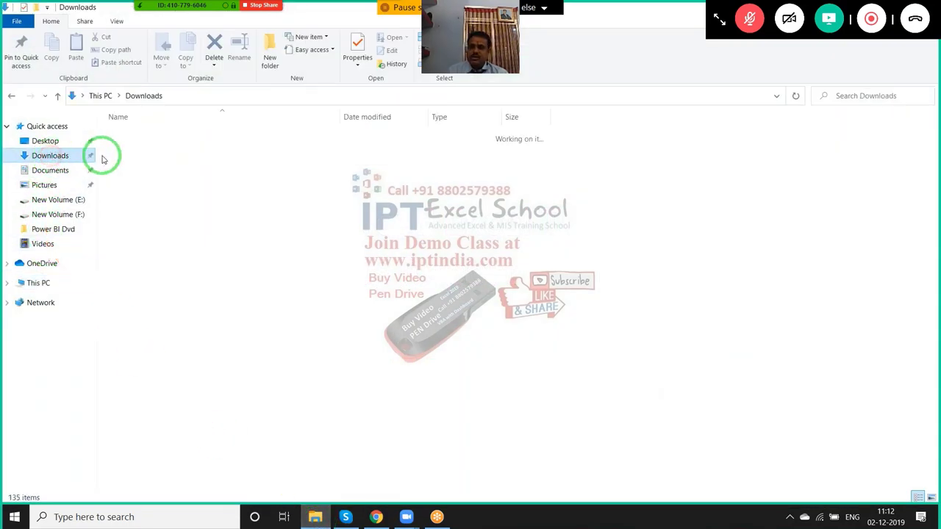
left_click(195, 151)
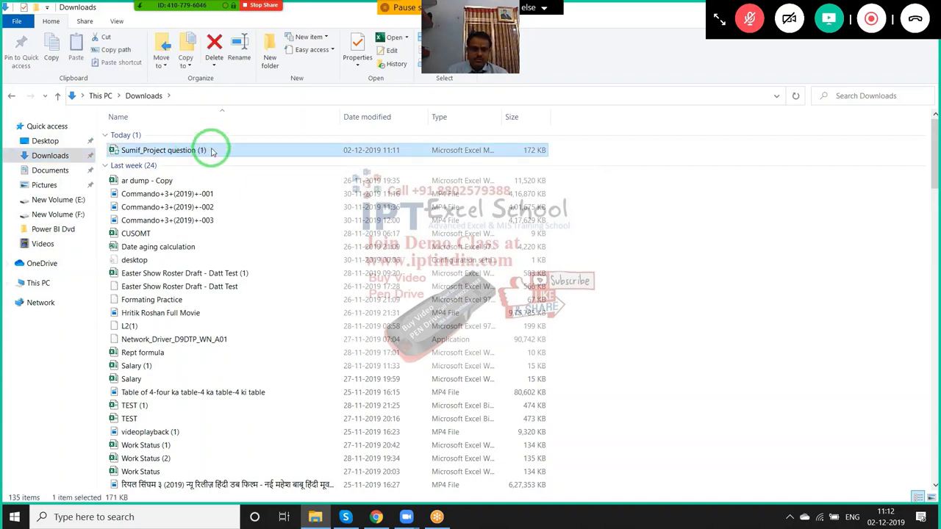
left_click(174, 13)
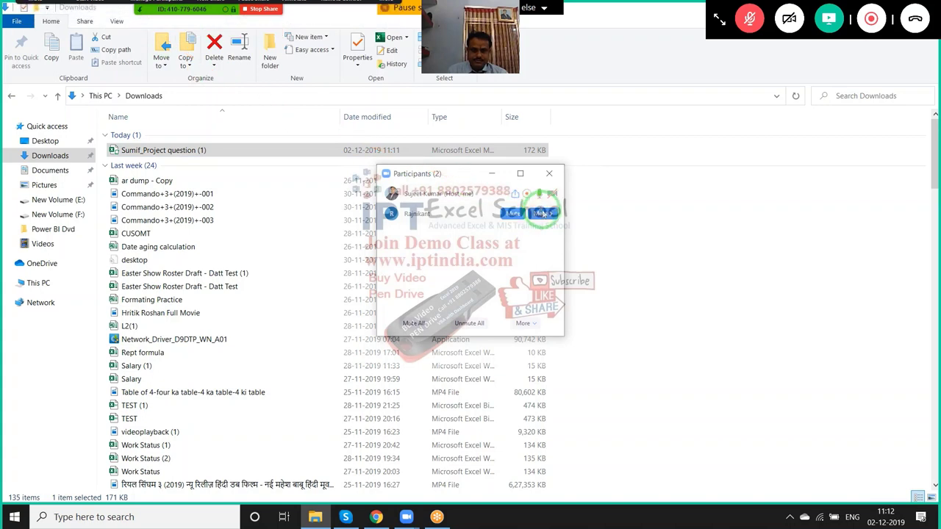
left_click(542, 213)
left_click(549, 174)
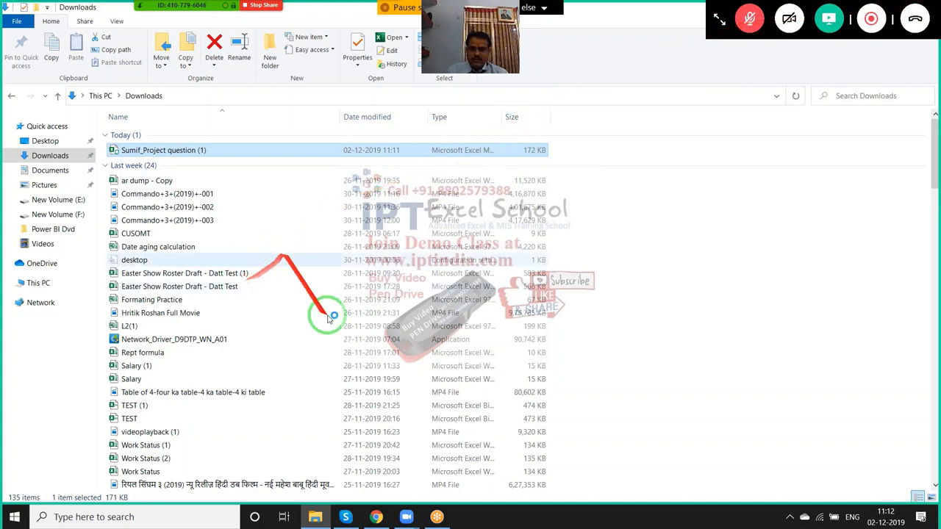
left_click(175, 153)
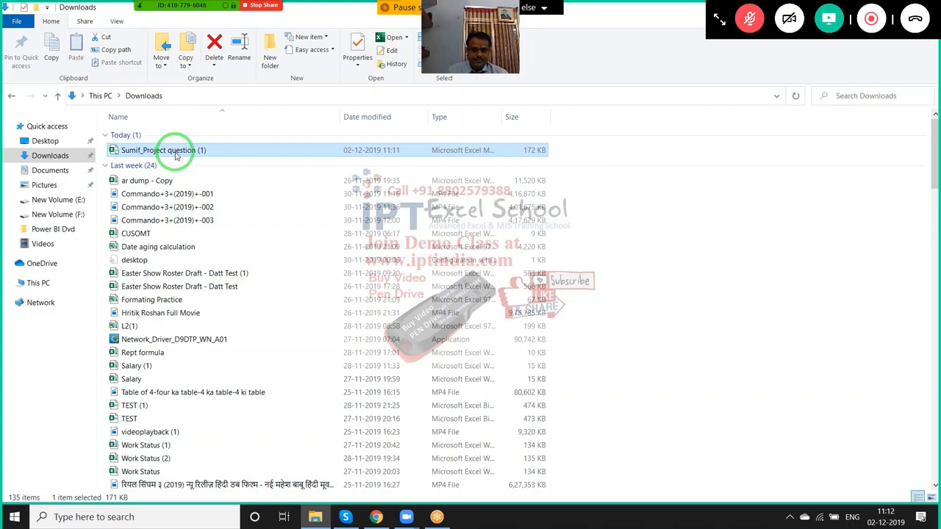
double_click(175, 154)
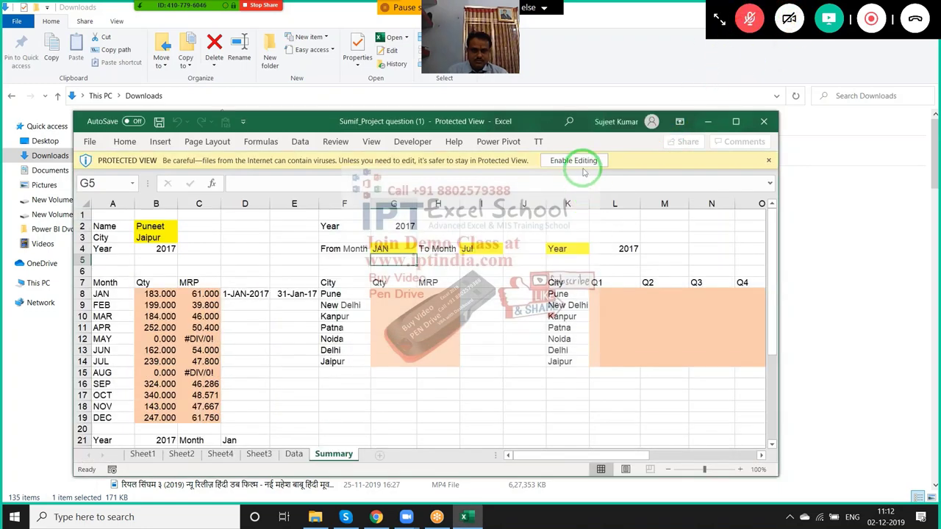
Enable editing, maximize the window, and delete the grouped Sheet2 and Sheet4
left_click(579, 161)
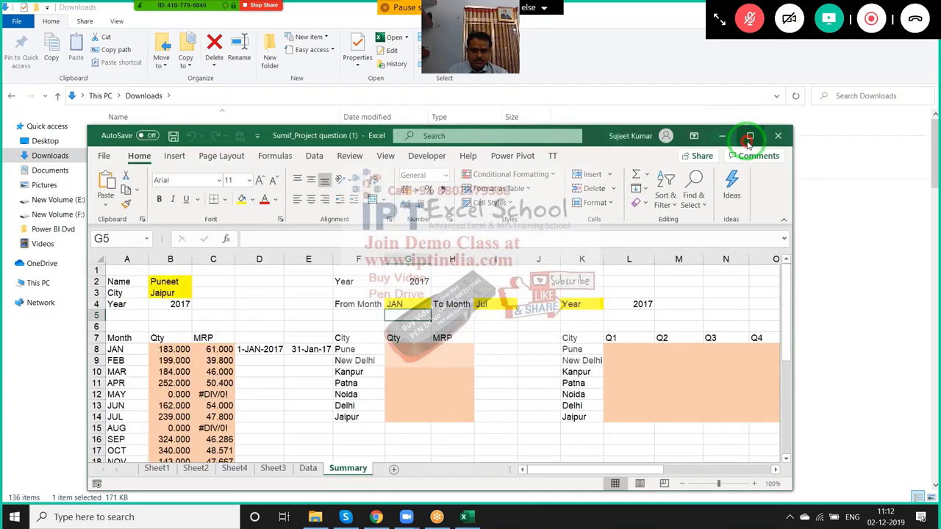
left_click(750, 137)
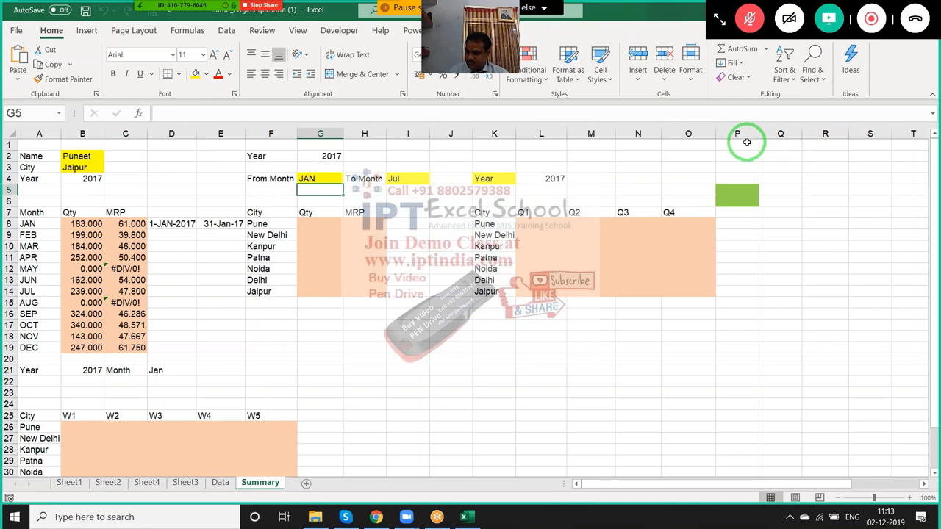
left_click(80, 483)
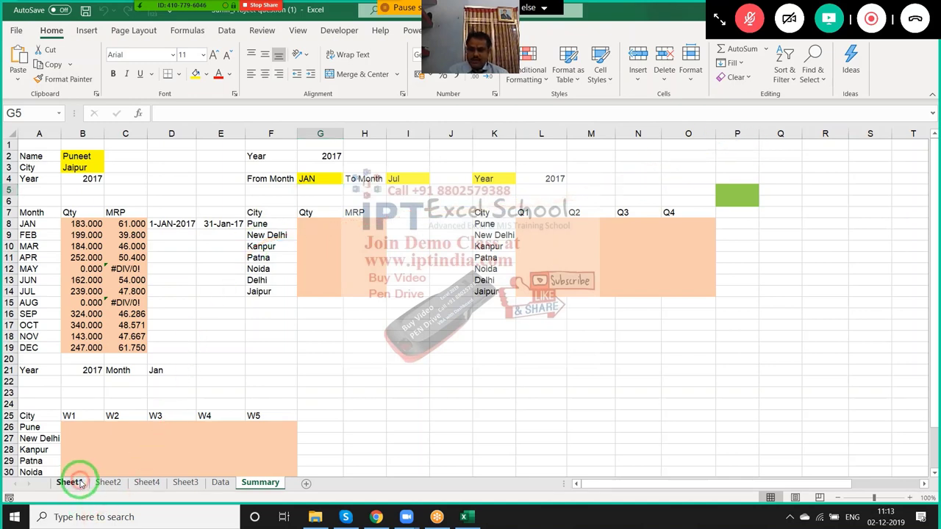
left_click(107, 483)
left_click(146, 484)
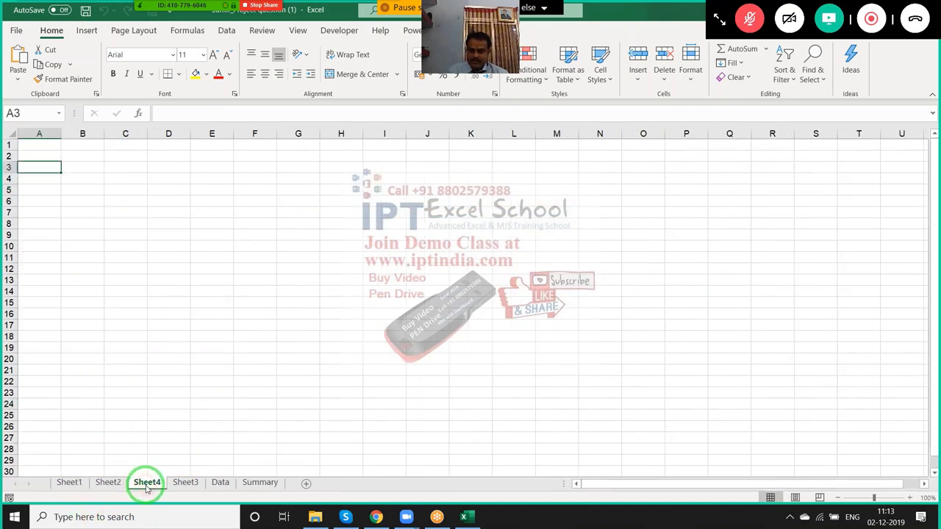
left_click(111, 483)
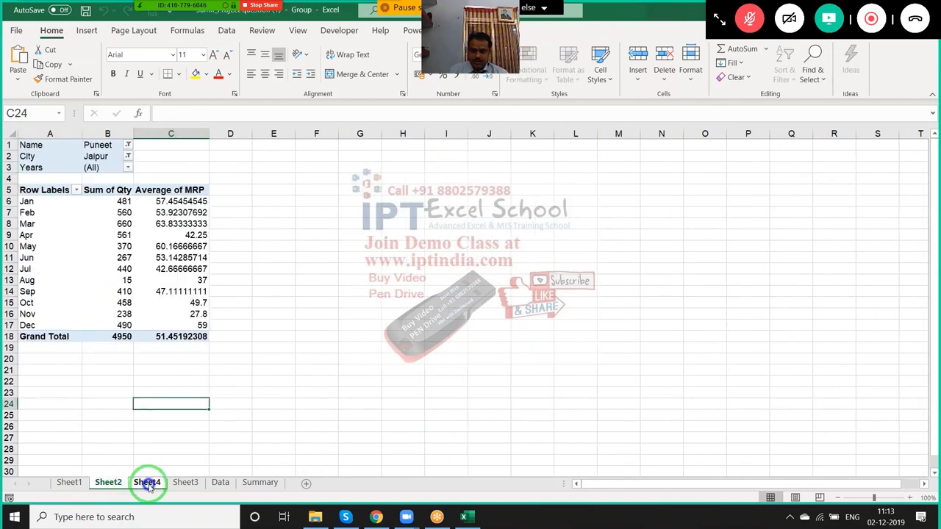
right_click(147, 484)
left_click(188, 309)
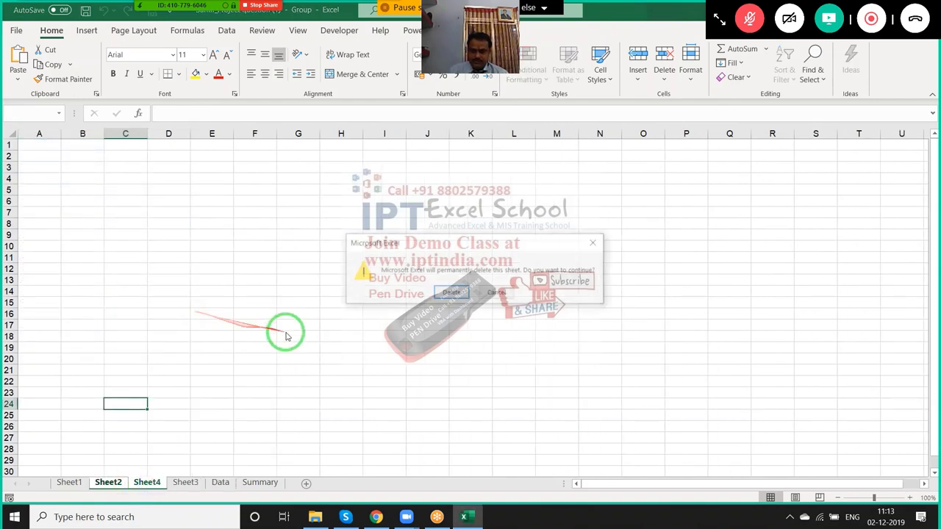
left_click(451, 292)
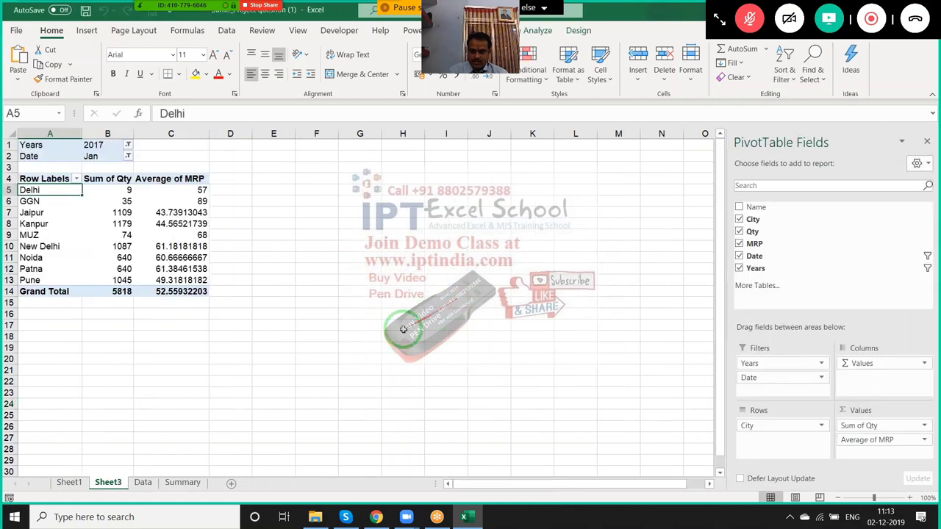
Delete the Sheet3 and Sheet1 pivot-table sheets
left_click(142, 483)
left_click(116, 483)
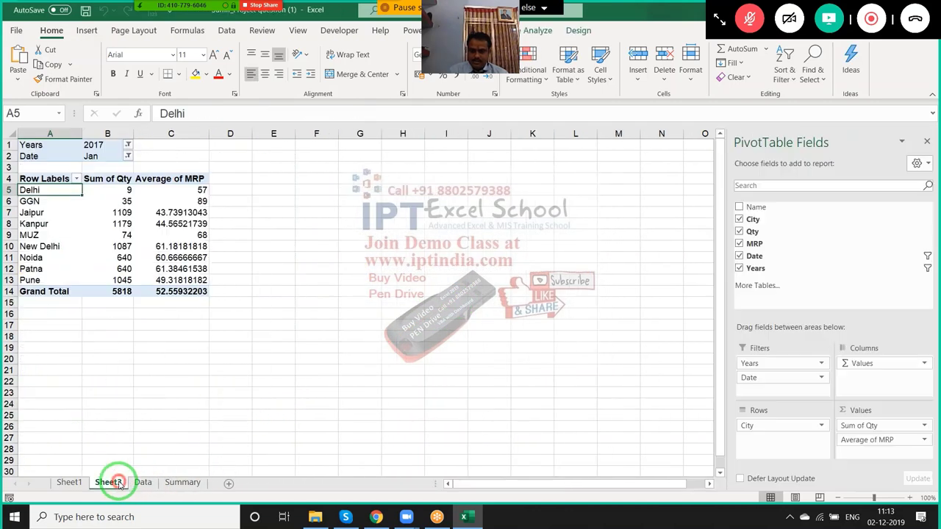
right_click(116, 483)
left_click(151, 323)
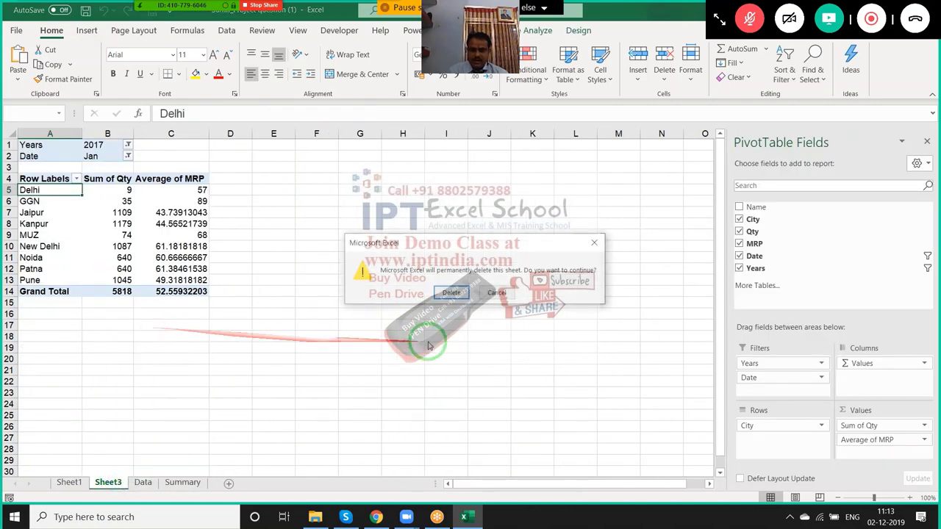
left_click(450, 293)
left_click(66, 483)
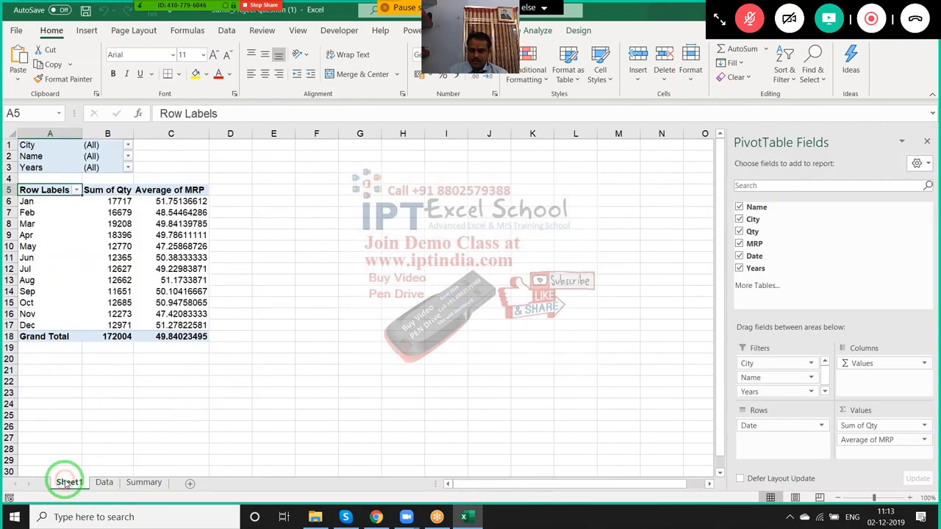
right_click(66, 482)
left_click(99, 321)
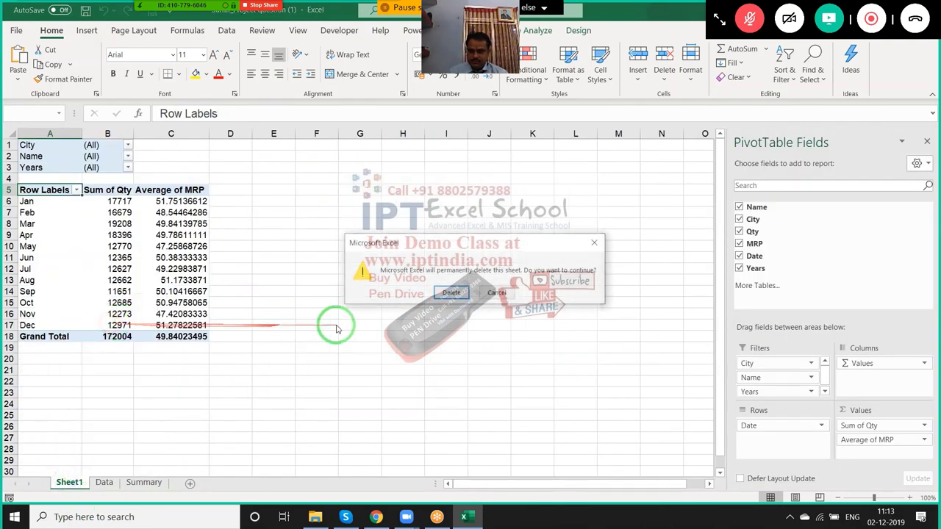
left_click(455, 292)
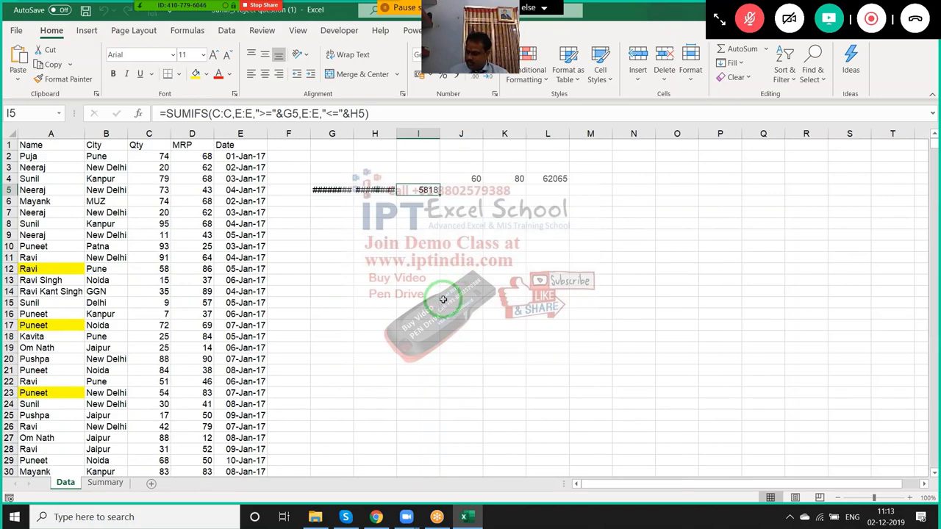
Clear the old formula results from G2:L7 on the Data sheet
left_click_drag(335, 183, 333, 243)
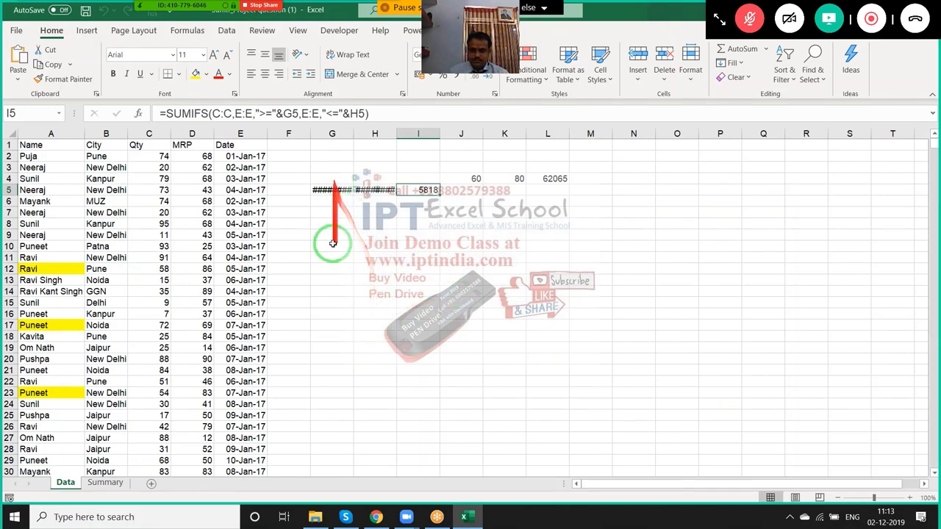
left_click_drag(336, 504, 362, 133)
left_click_drag(328, 155, 552, 212)
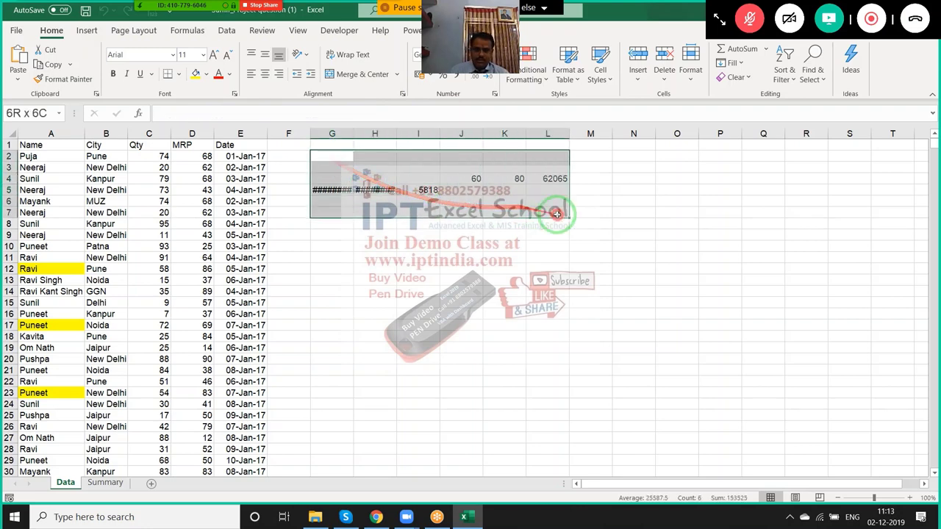
key("Delete")
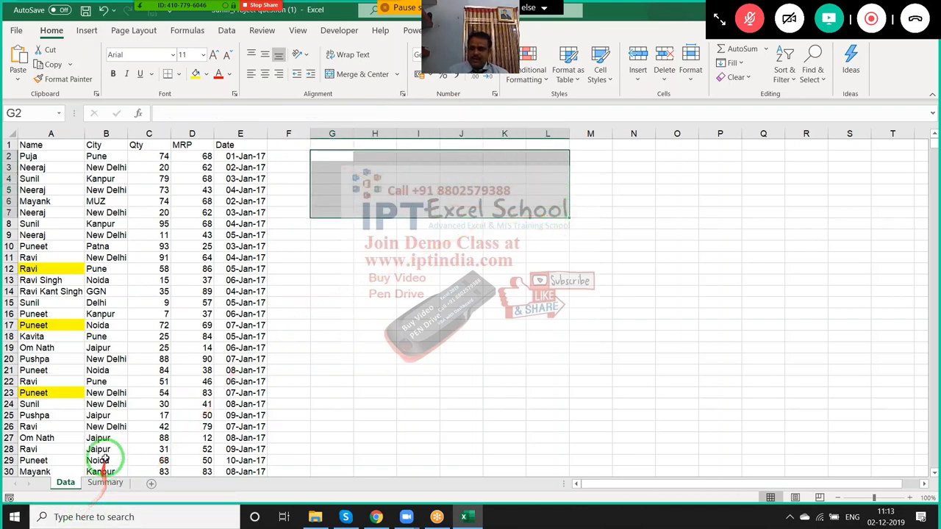
Review the names and Qty values, unmute the meeting microphone, and select cell A1
left_click(105, 482)
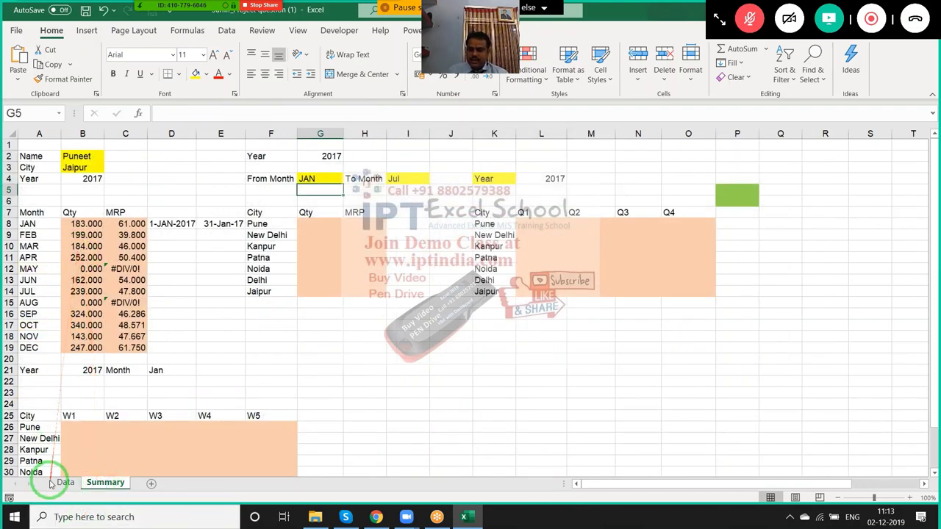
left_click(65, 482)
left_click(110, 338)
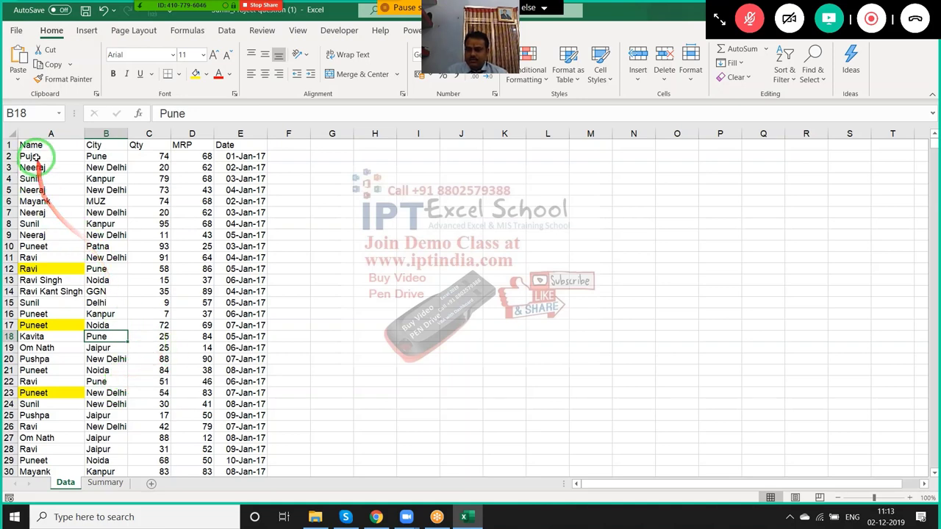
left_click_drag(35, 156, 33, 212)
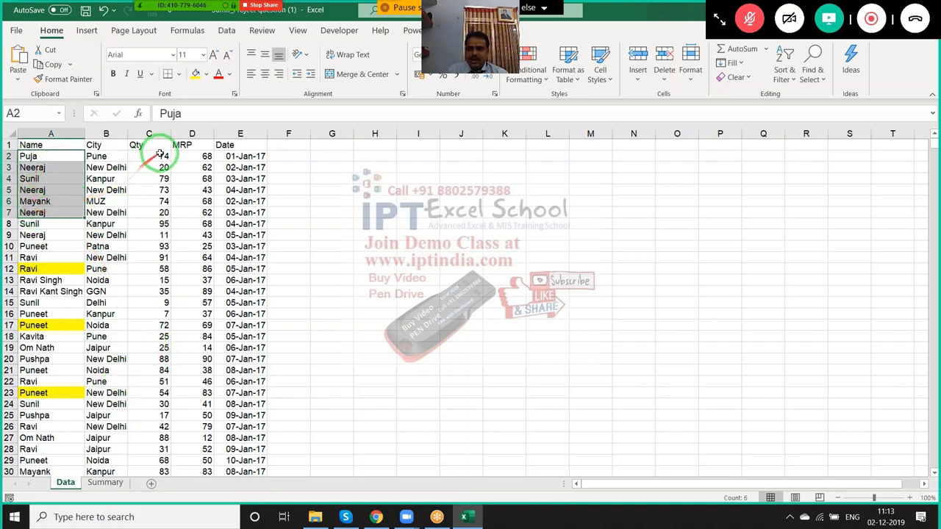
left_click_drag(160, 155, 165, 179)
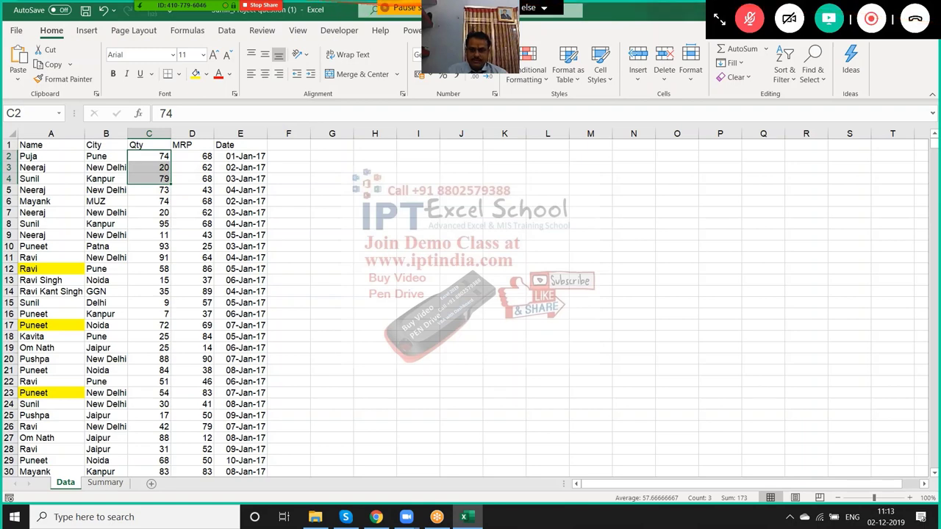
left_click(742, 33)
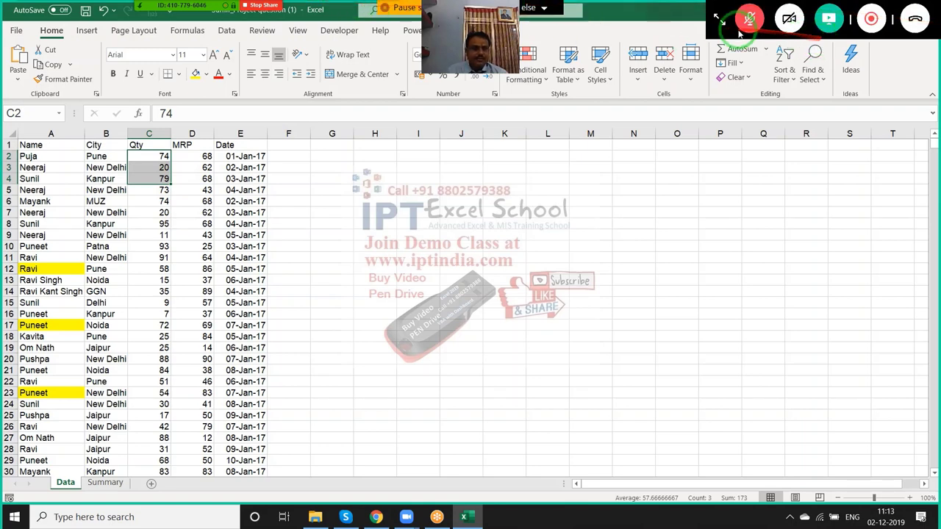
left_click(719, 20)
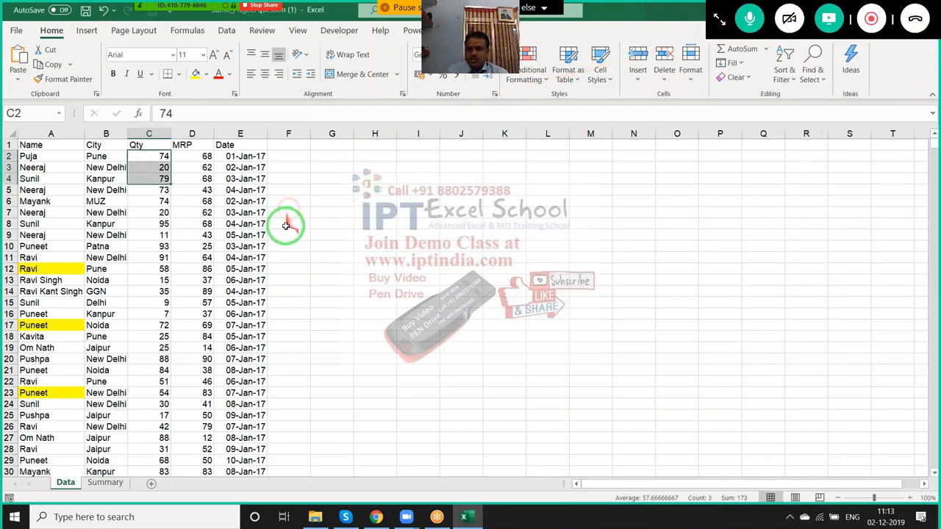
left_click(31, 145)
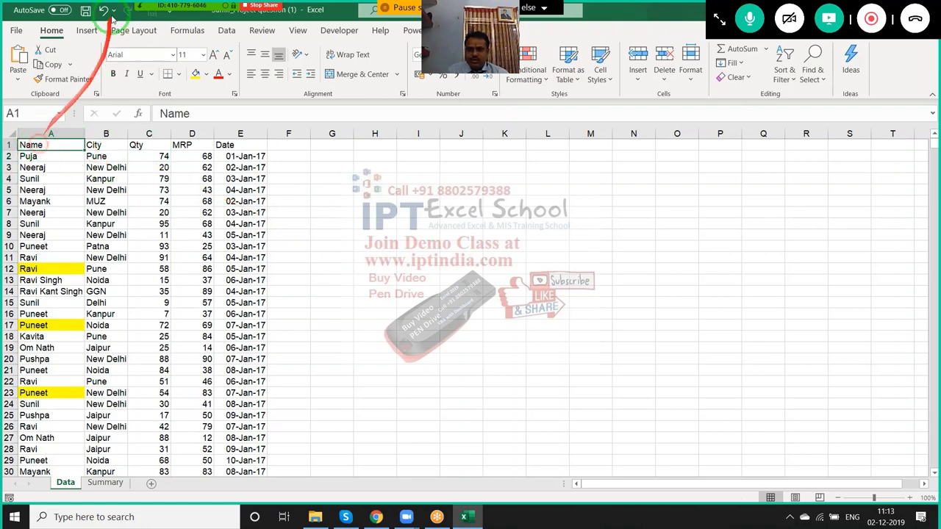
left_click(94, 35)
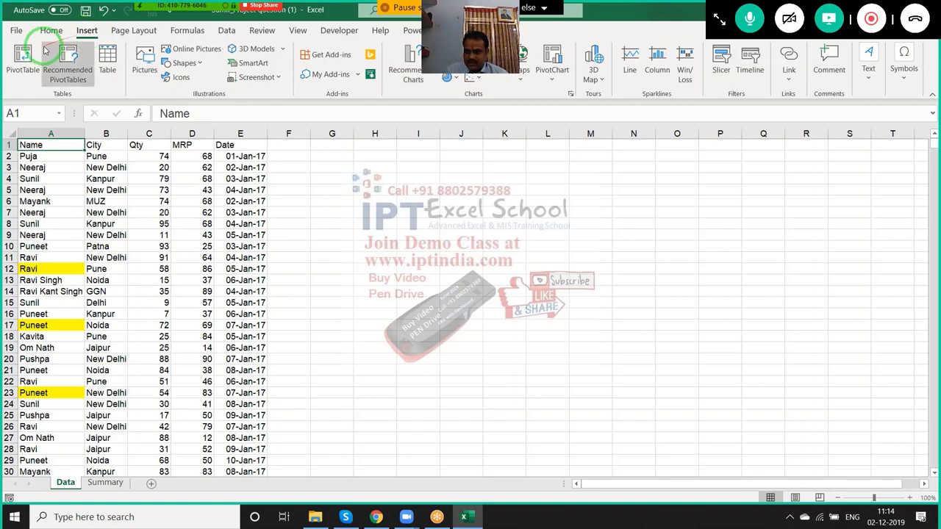
Create a pivot table on a new sheet summing Qty by Name
left_click(28, 59)
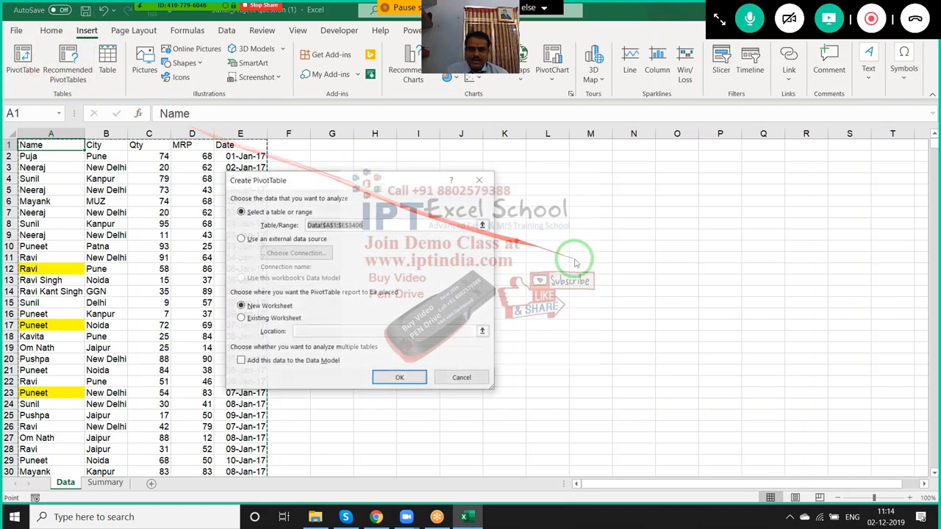
left_click(399, 377)
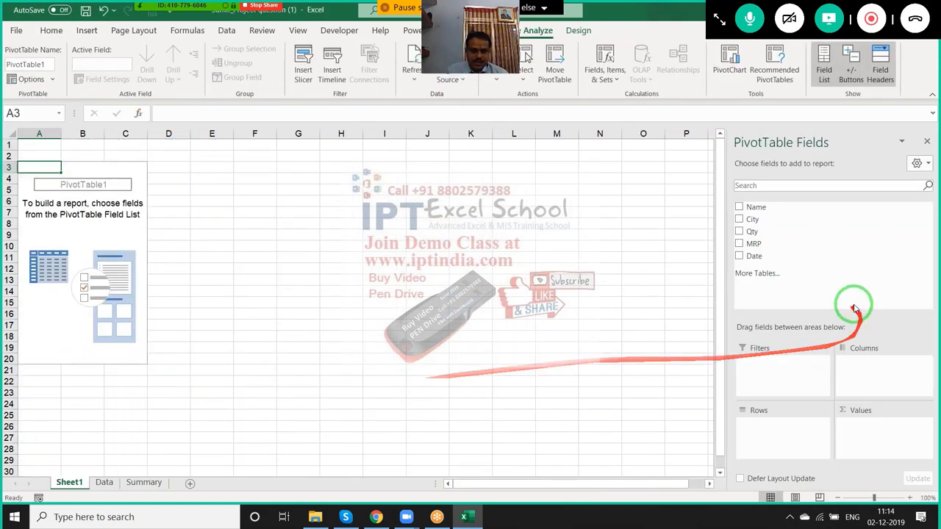
left_click_drag(769, 208, 790, 417)
left_click_drag(752, 231, 874, 437)
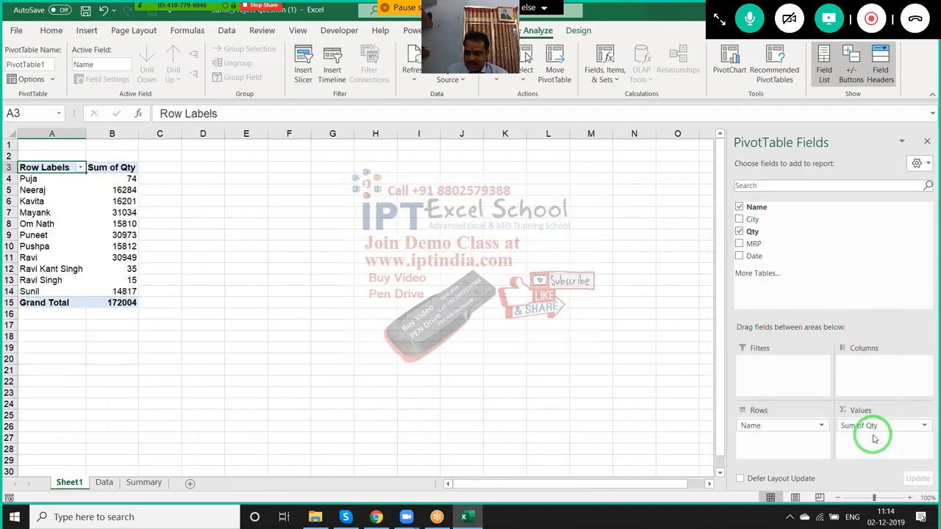
Copy the pivot's list of names
left_click_drag(46, 180, 33, 291)
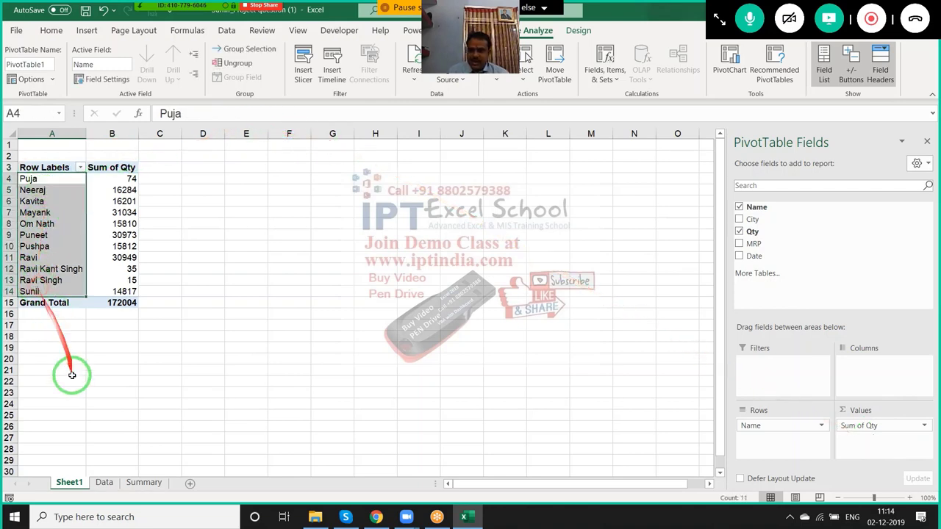
key("ctrl+c")
left_click(103, 482)
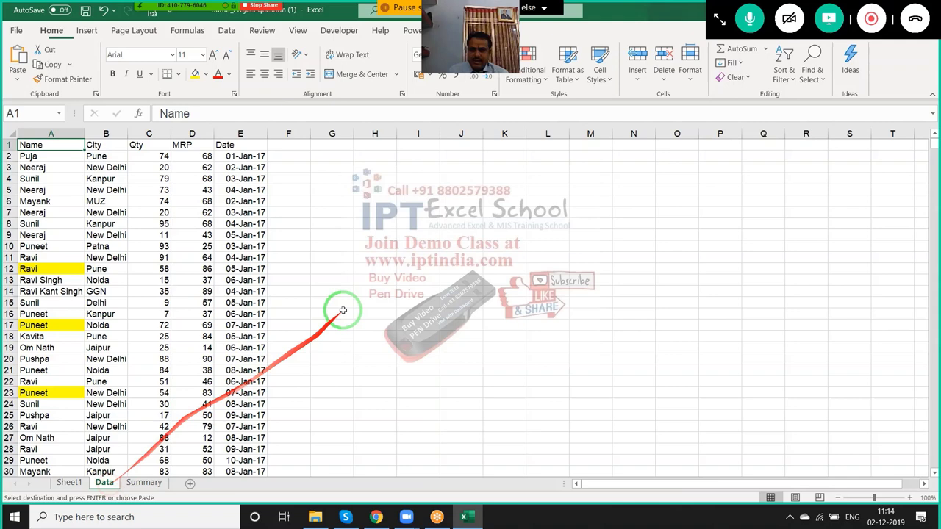
Paste the pivot's names into column I and head the column 'Name' in I2
left_click(414, 172)
key("ctrl+v")
left_click(418, 158)
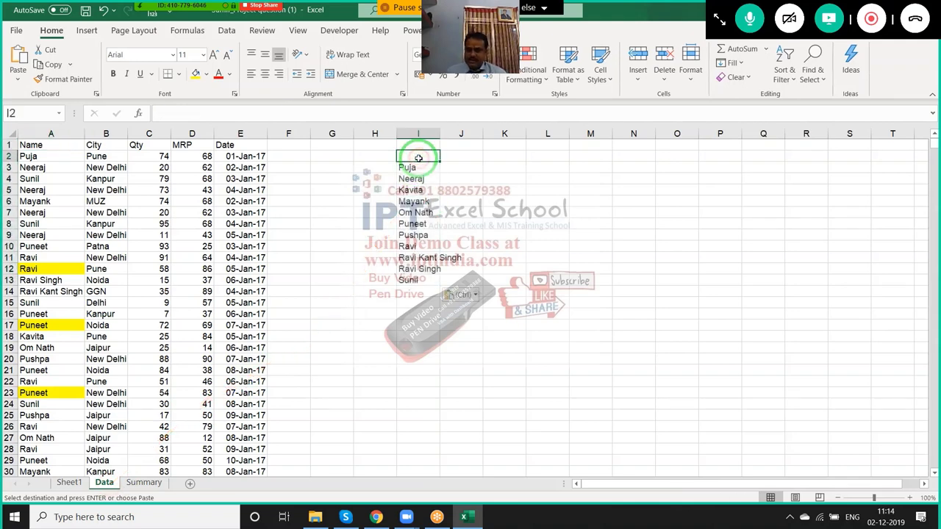
type("NM")
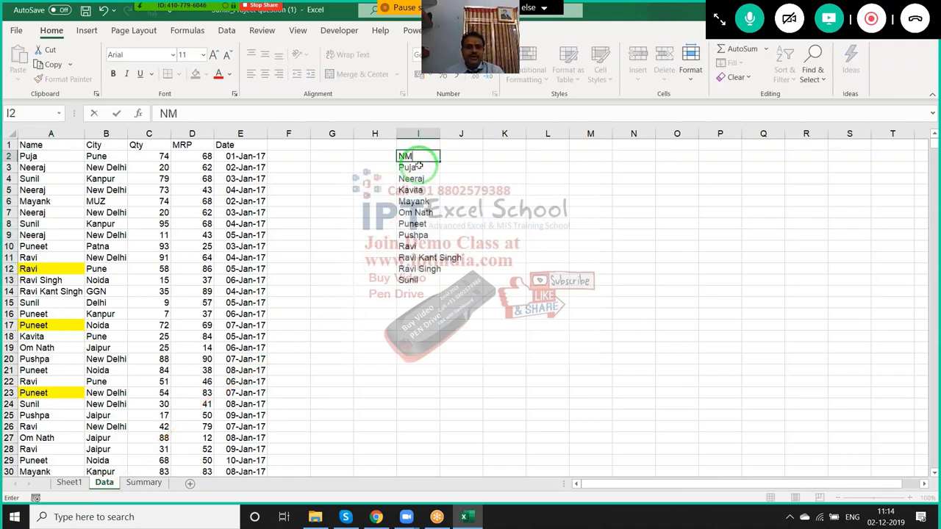
type("W")
key("BackSpace")
key("BackSpace")
key("BackSpace")
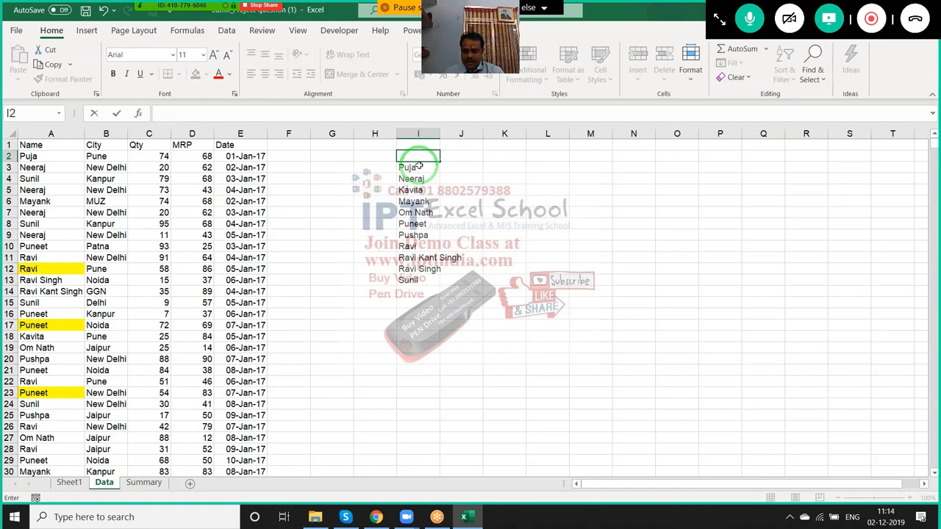
type("nm")
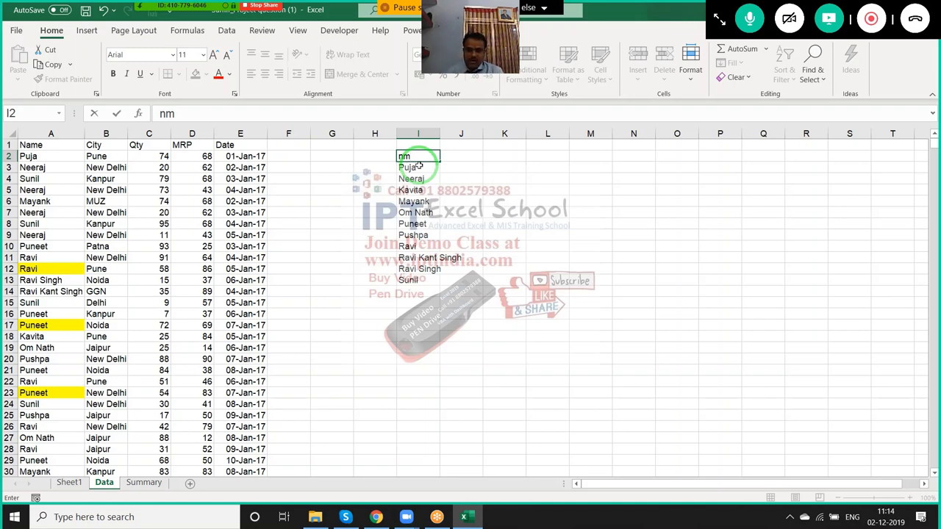
key("BackSpace")
key("BackSpace")
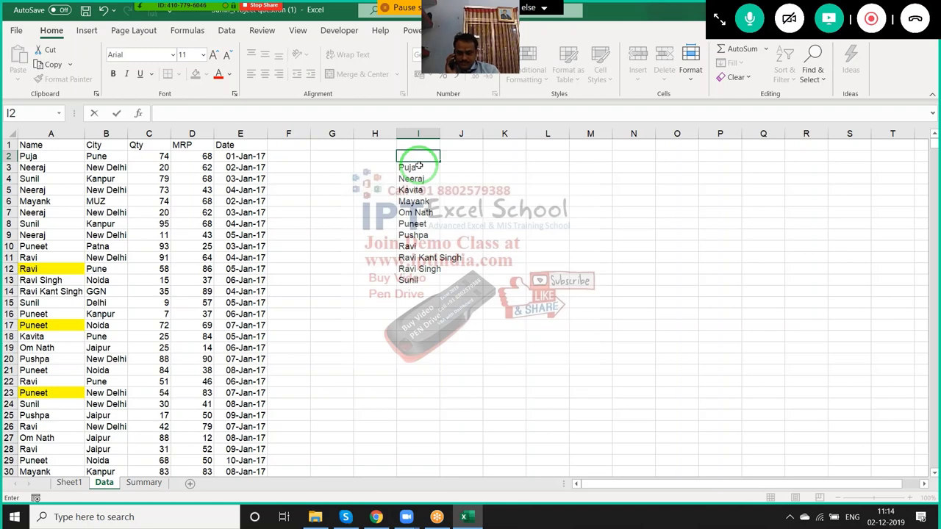
type("Nam")
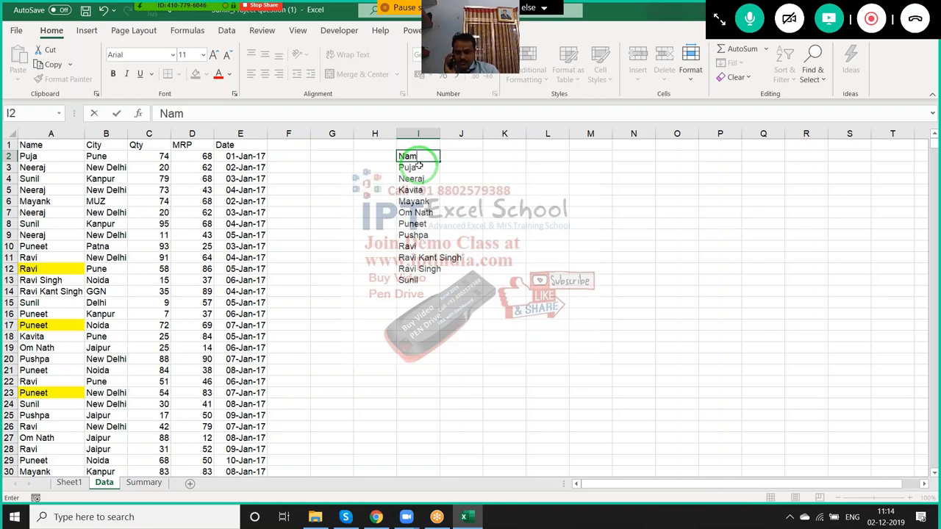
type("e")
key("Tab")
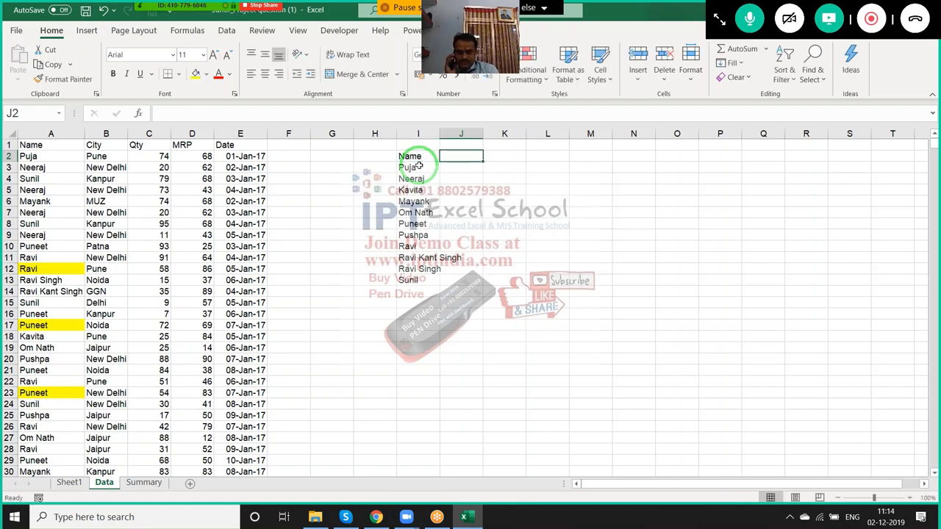
Enter the Qty heading in J2 and autofit column I to the names
type("Qt")
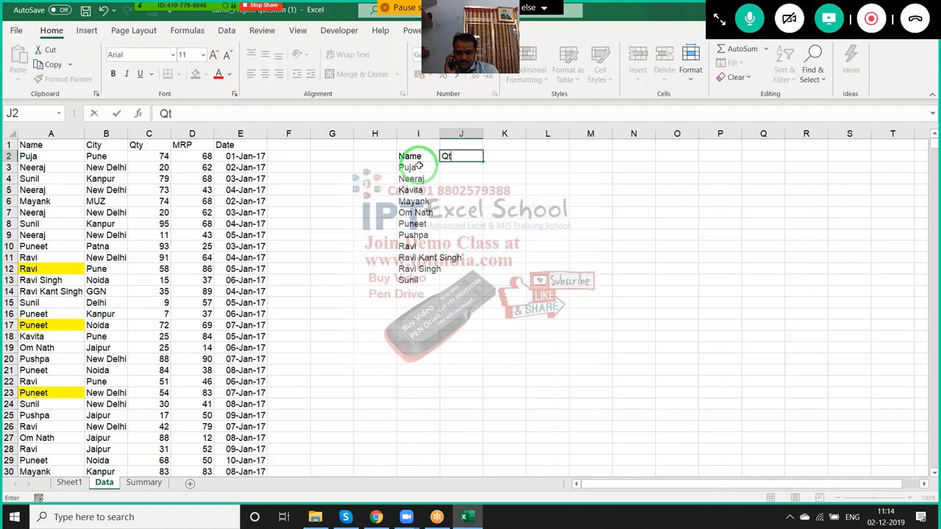
type("y")
left_click(417, 166)
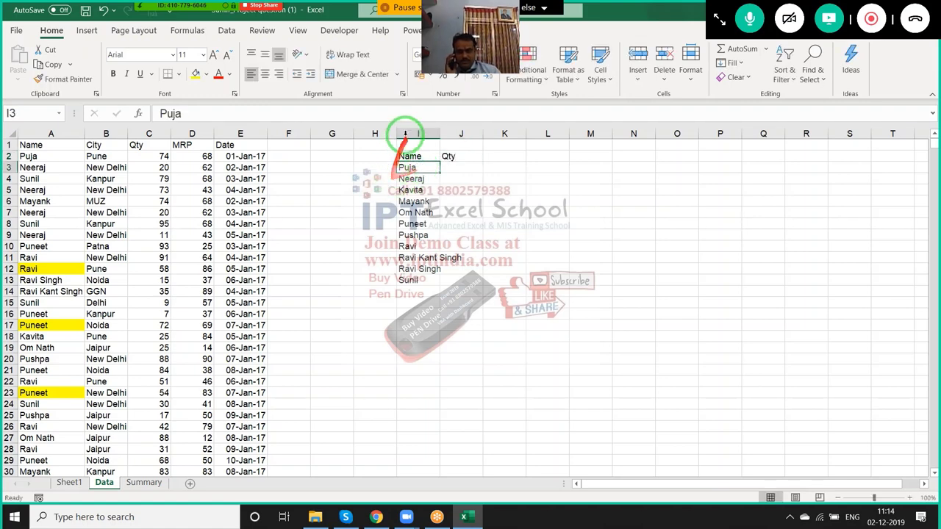
left_click_drag(435, 132, 441, 132)
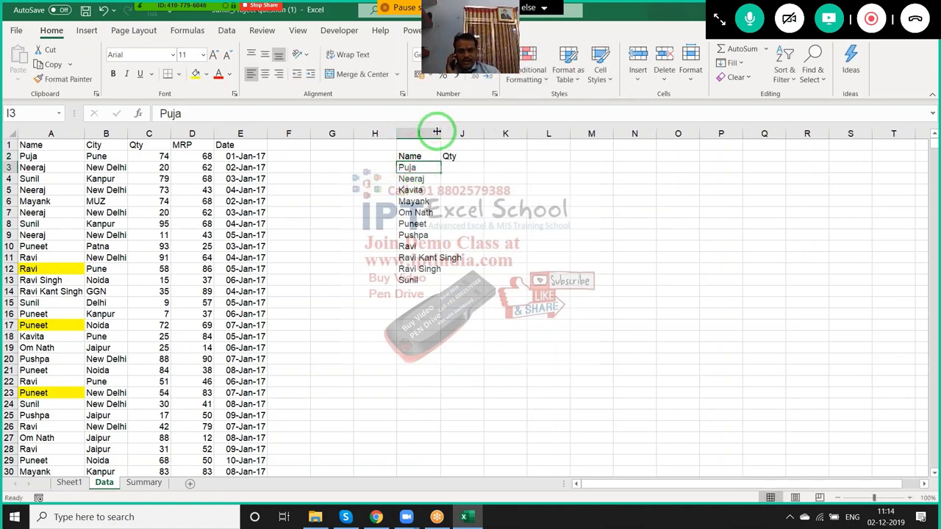
double_click(441, 132)
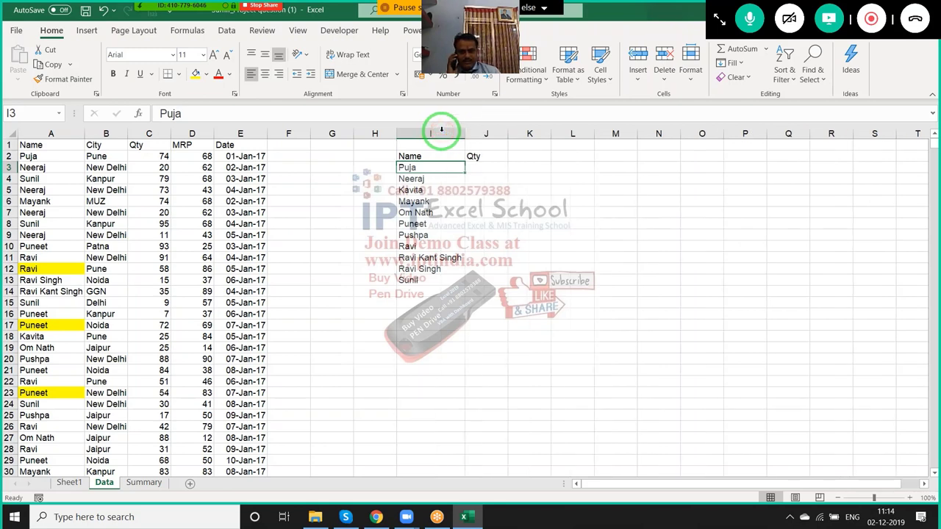
Apply All Borders to the Name/Qty table I2:J13, then recheck the Puja cell
mouse_move(437, 153)
left_mouse_down()
mouse_move(482, 192)
mouse_move(486, 280)
left_mouse_up()
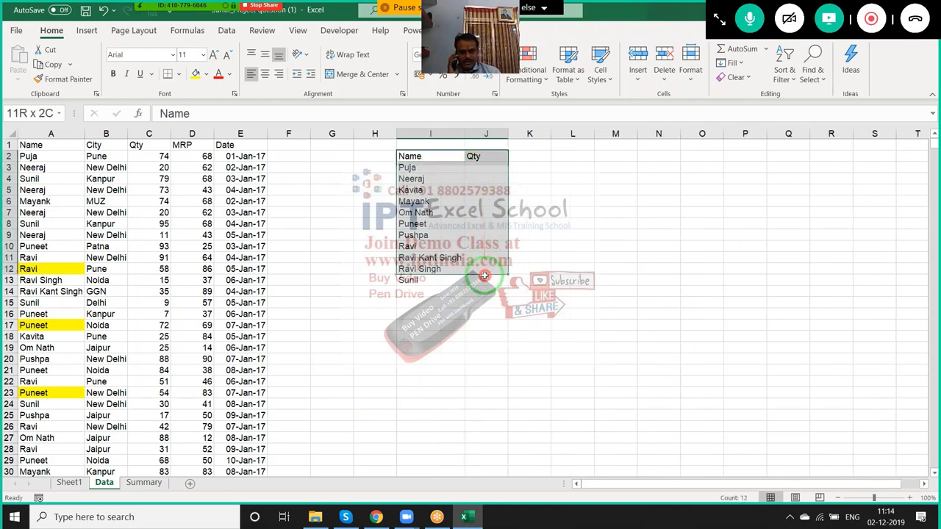
left_click(179, 74)
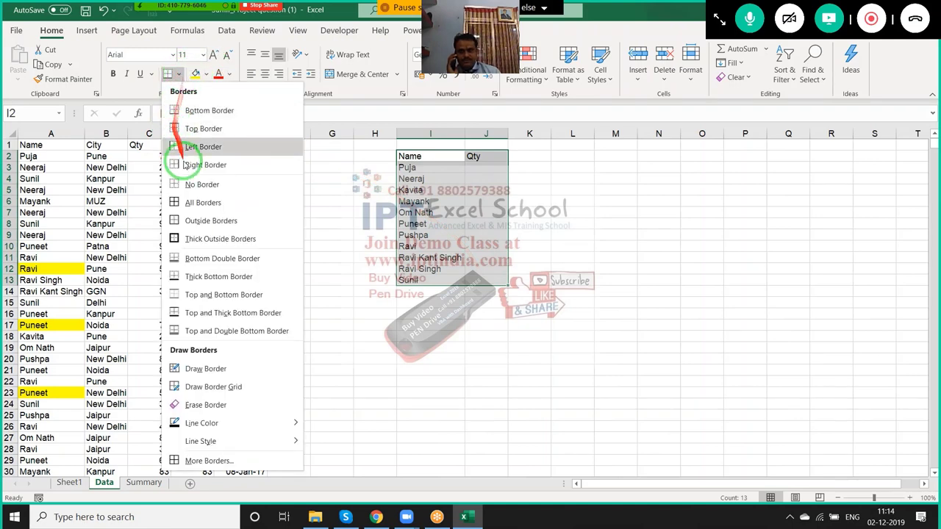
left_click(193, 201)
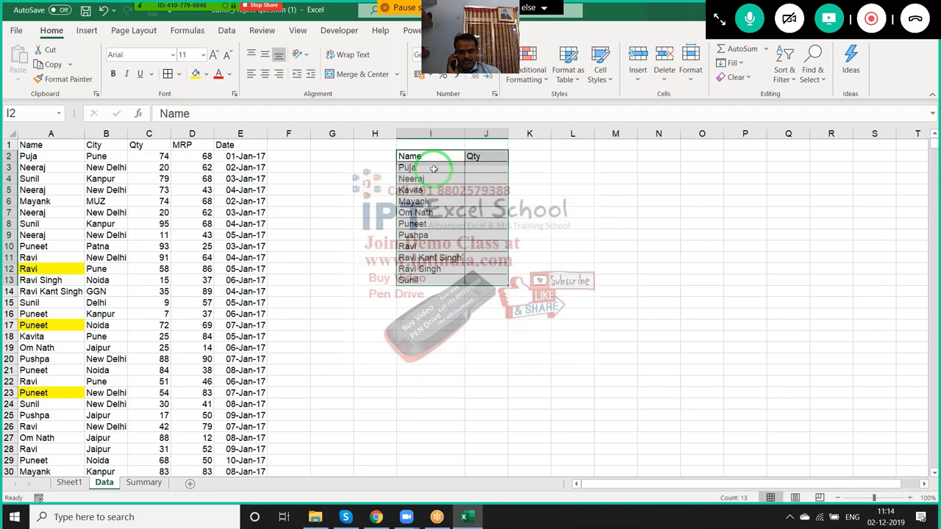
left_click(434, 169)
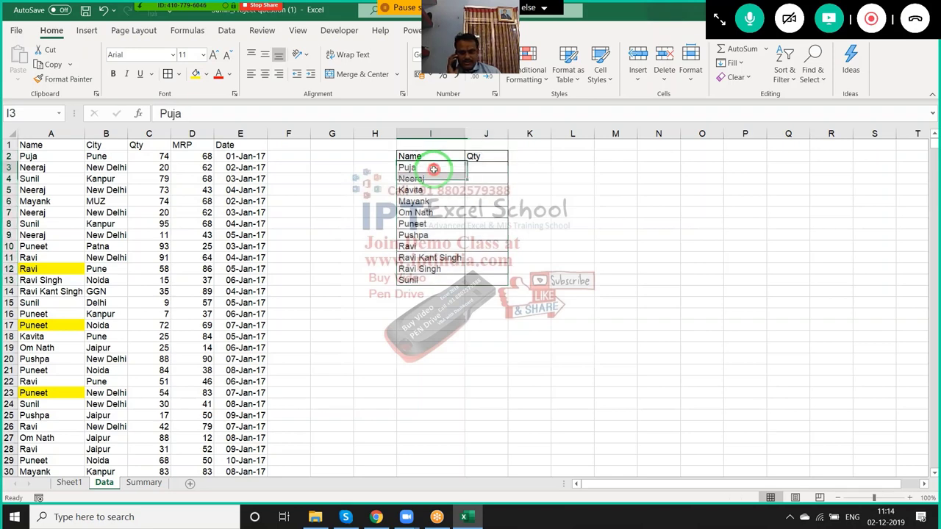
double_click(432, 171)
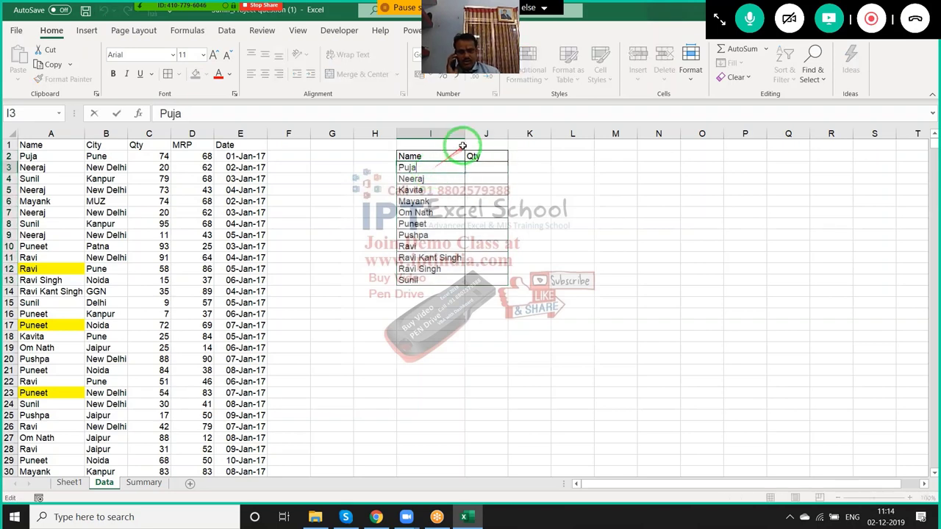
key("Return")
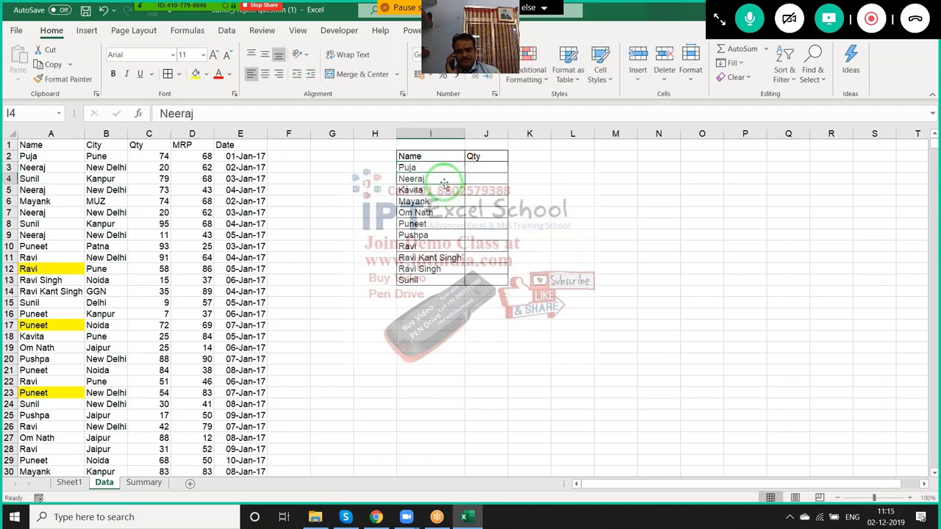
double_click(444, 179)
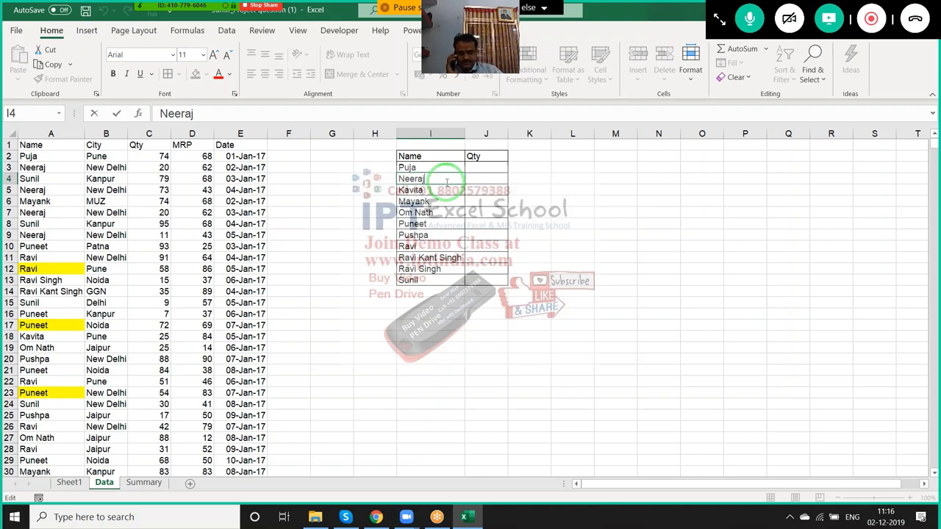
left_click_drag(455, 175, 604, 91)
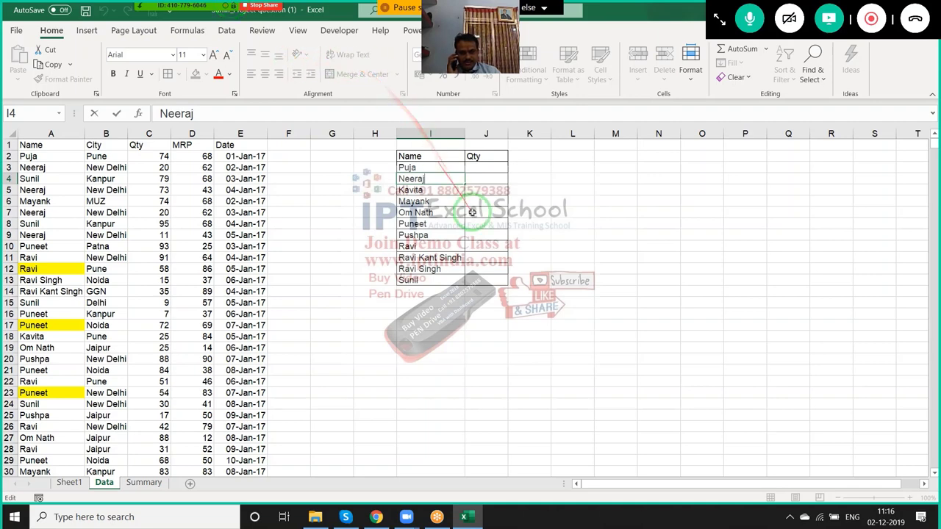
left_click(480, 174)
mouse_move(426, 168)
left_mouse_down()
mouse_move(431, 273)
mouse_move(453, 278)
mouse_move(444, 233)
left_mouse_up()
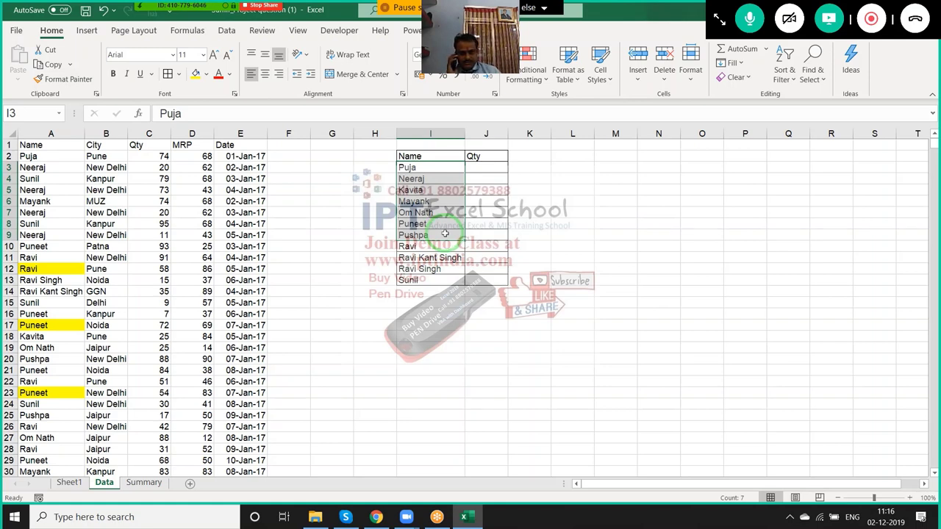
left_click(437, 168)
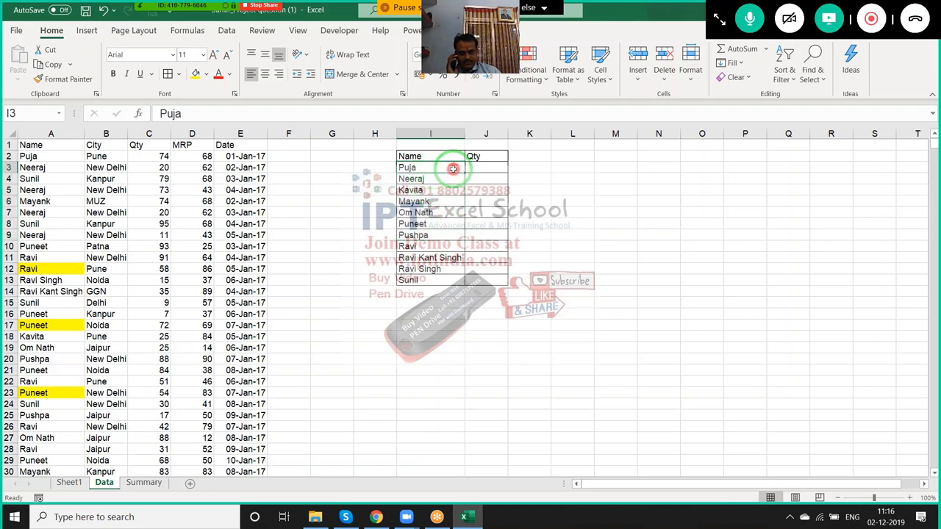
mouse_move(453, 169)
left_mouse_down()
mouse_move(474, 246)
mouse_move(476, 179)
left_mouse_up()
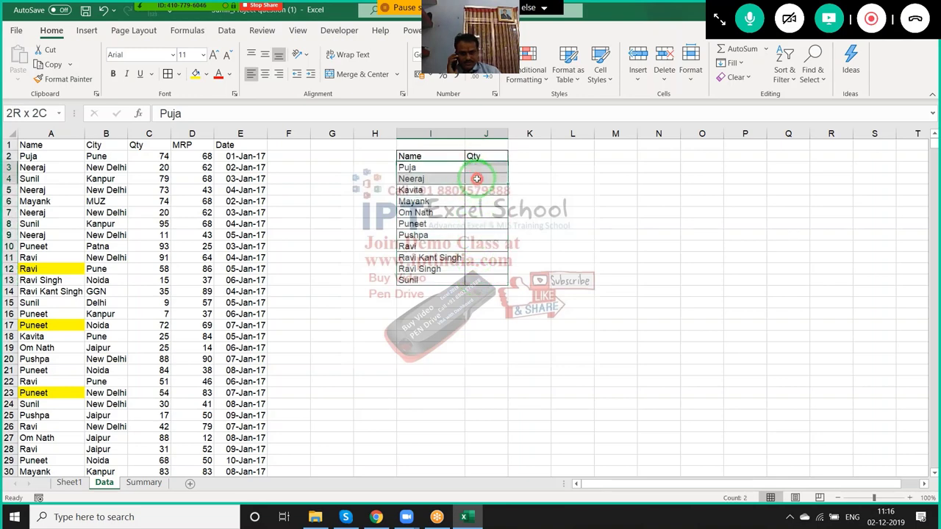
left_click_drag(477, 178, 474, 235)
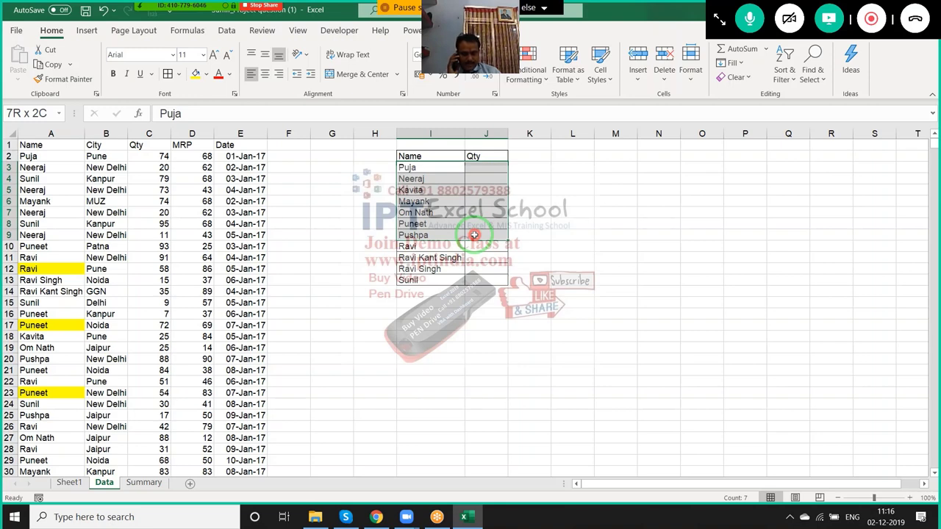
mouse_move(474, 235)
left_mouse_down()
mouse_move(471, 257)
mouse_move(466, 246)
left_mouse_up()
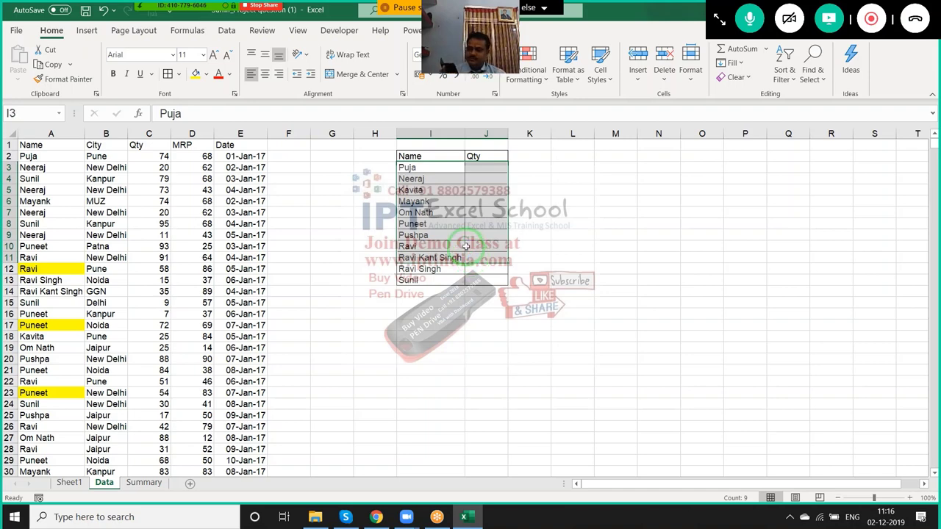
left_click(485, 222)
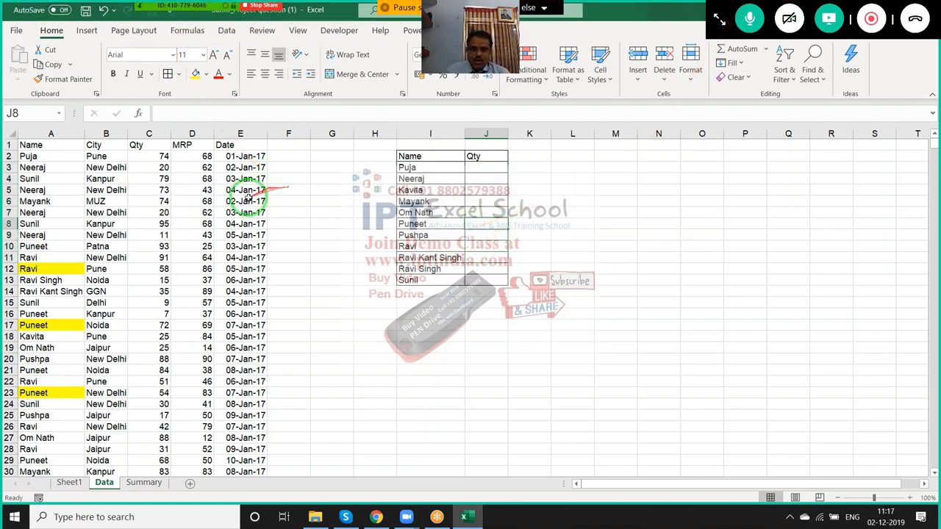
left_click(441, 179)
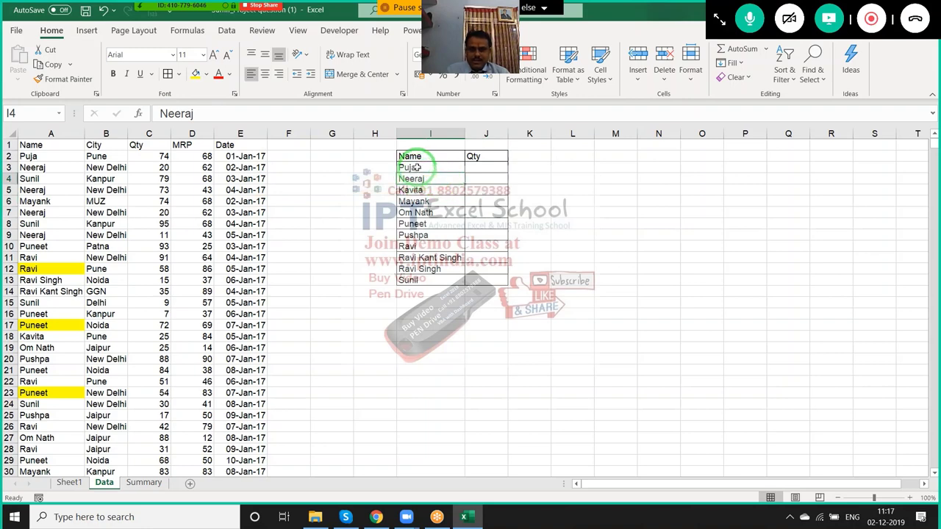
left_click_drag(422, 168, 395, 282)
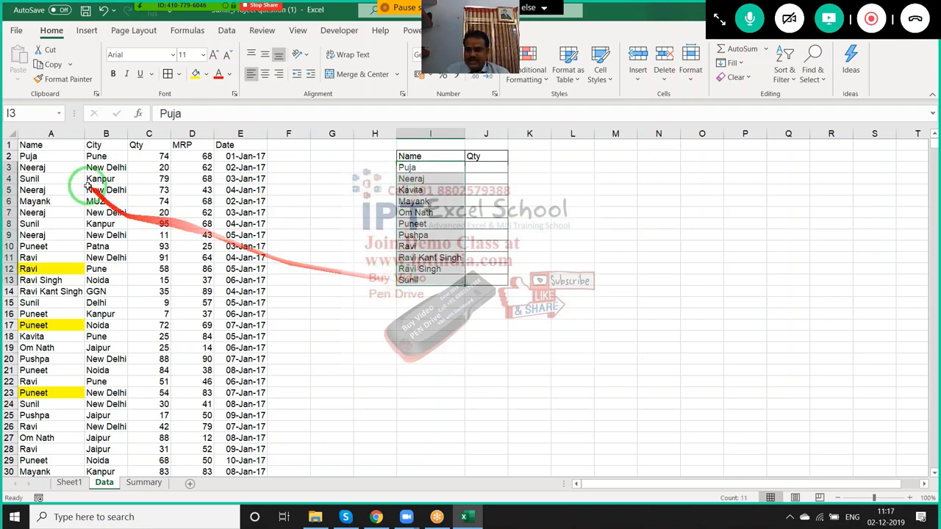
left_click(83, 136)
left_click_drag(83, 137, 243, 147)
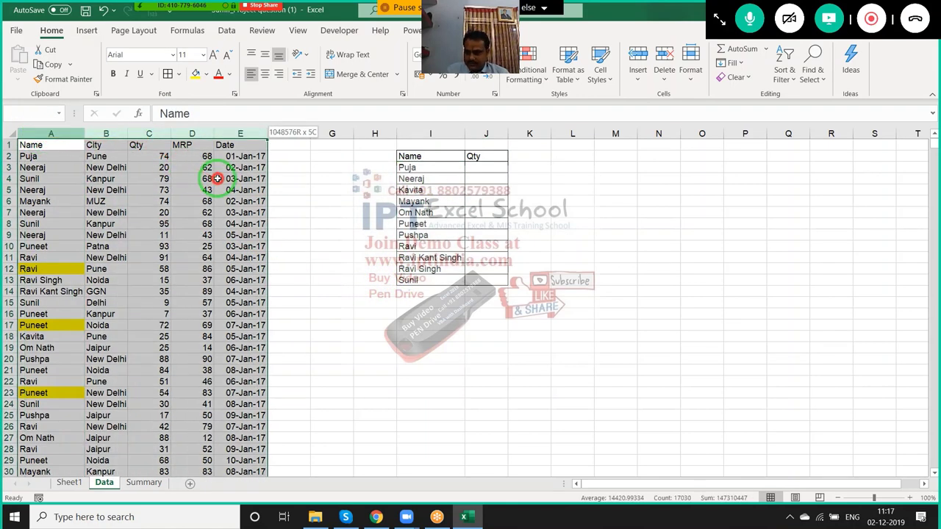
left_click(151, 133)
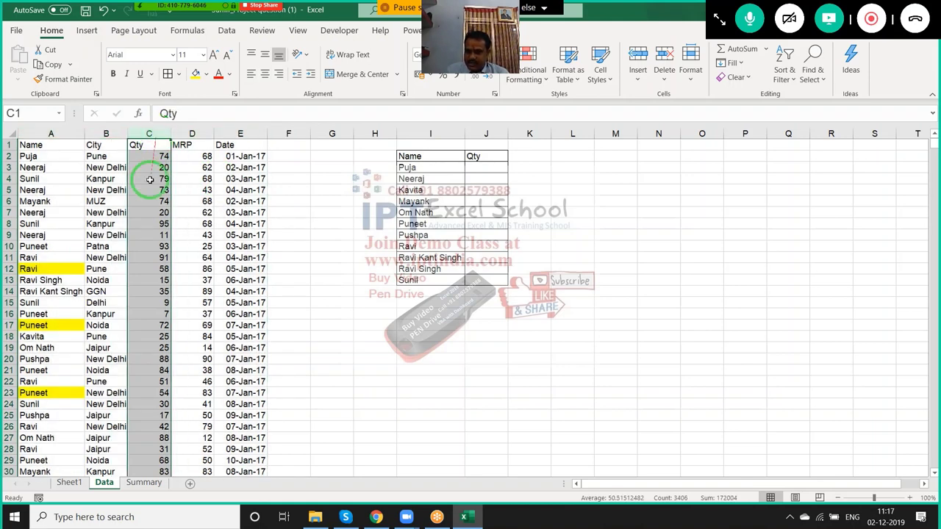
left_click(69, 482)
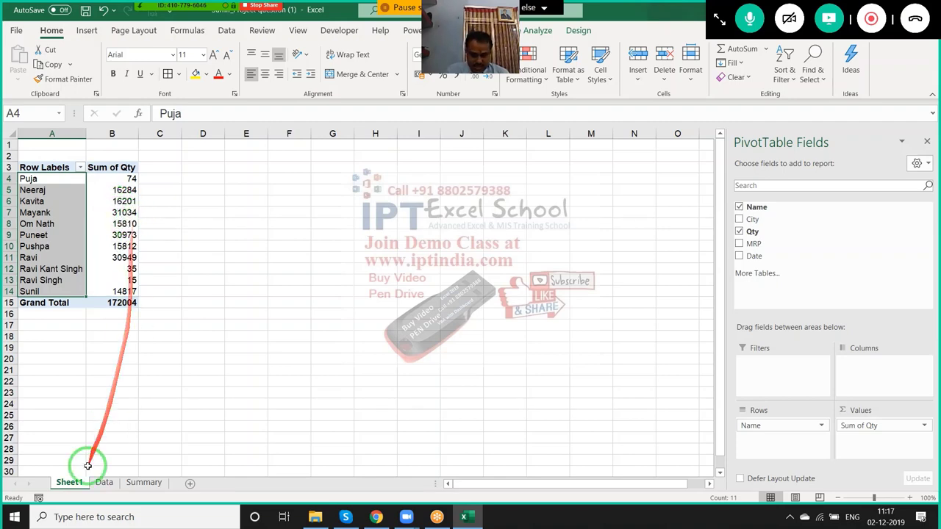
left_click(104, 482)
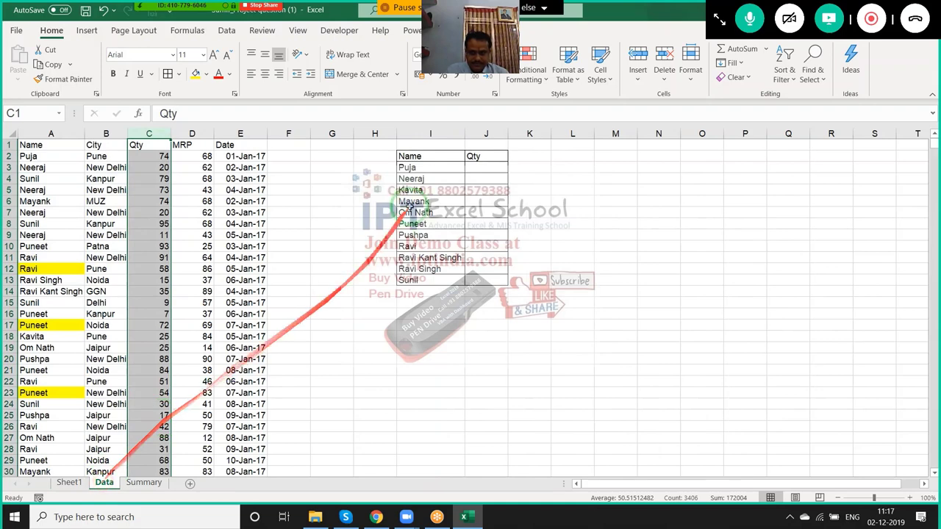
Enter =SUMIF(A:A,I3,C:C) in J3 to total Puja's Qty, giving 74
left_click(485, 167)
type("=s")
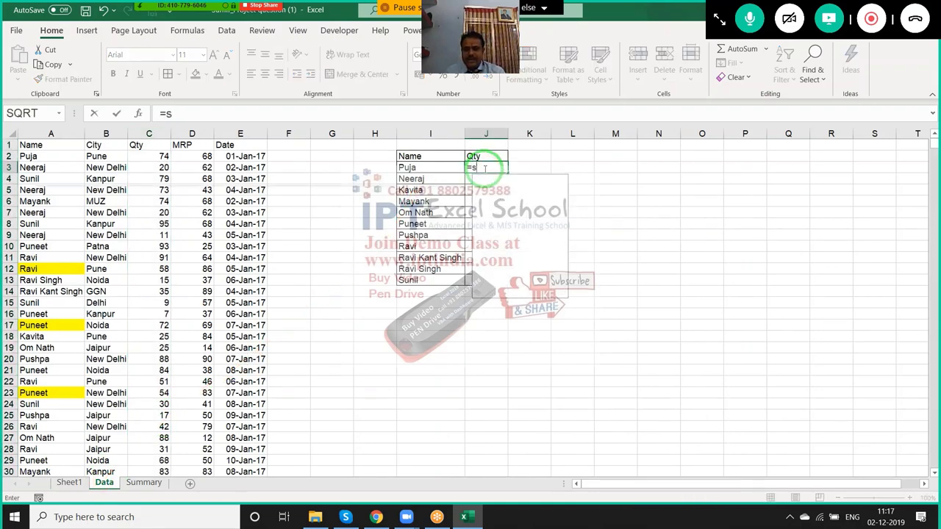
type("um")
key("Down")
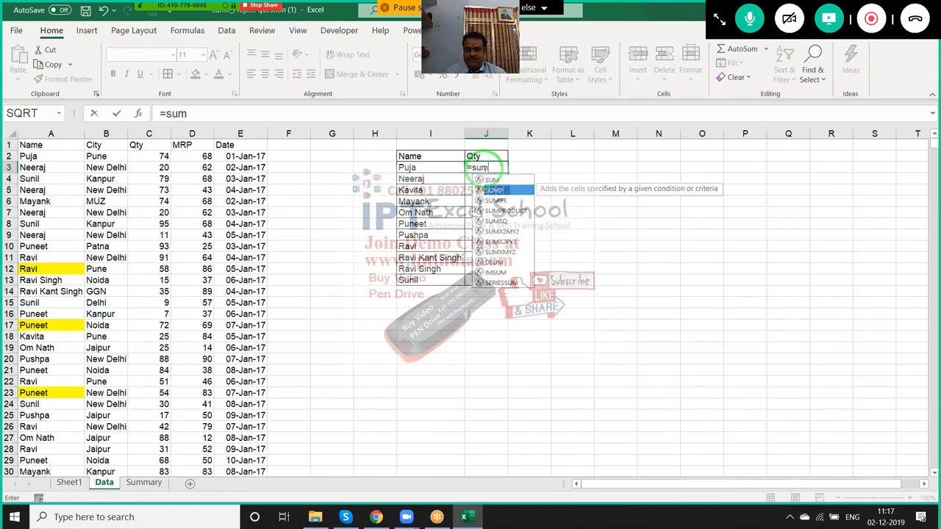
key("Tab")
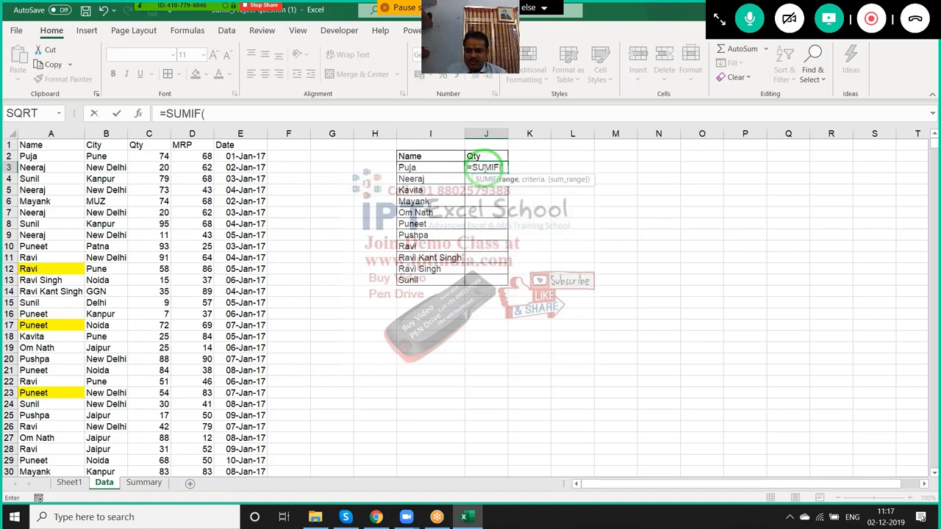
key("BackSpace")
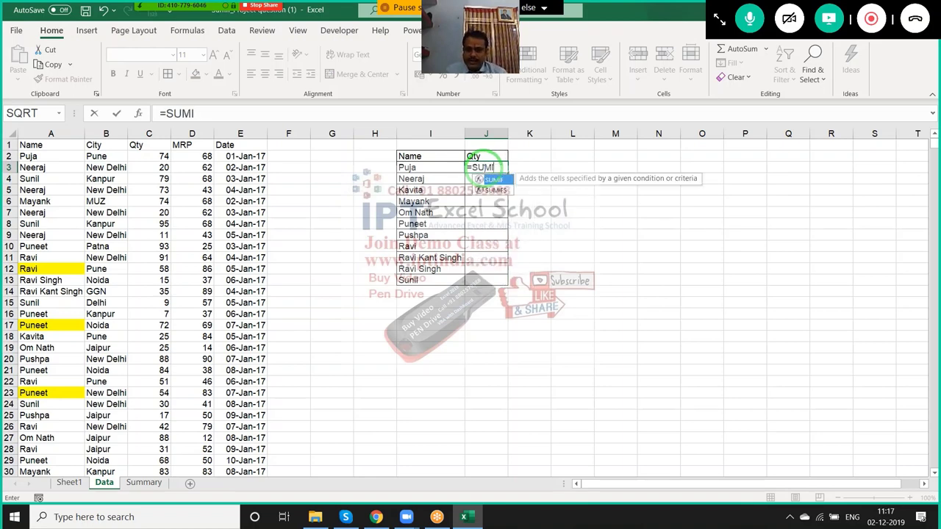
key("Down")
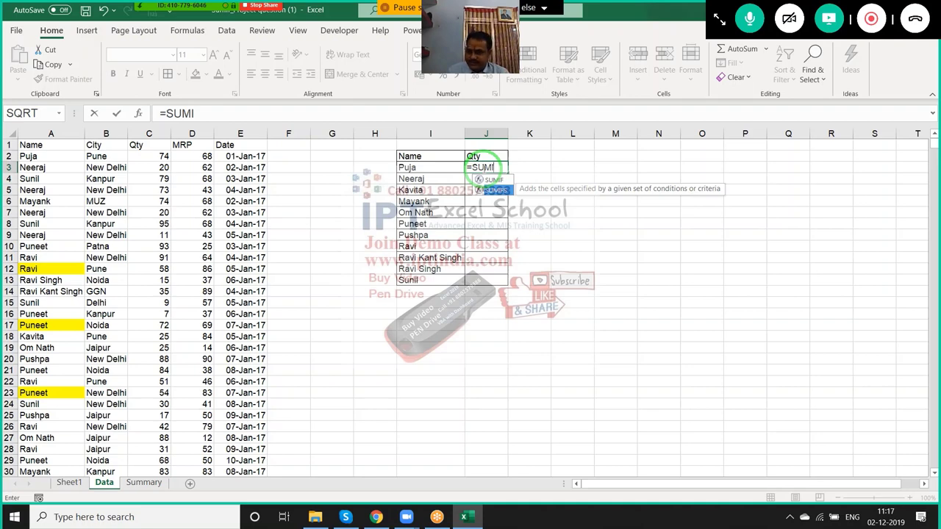
key("Up")
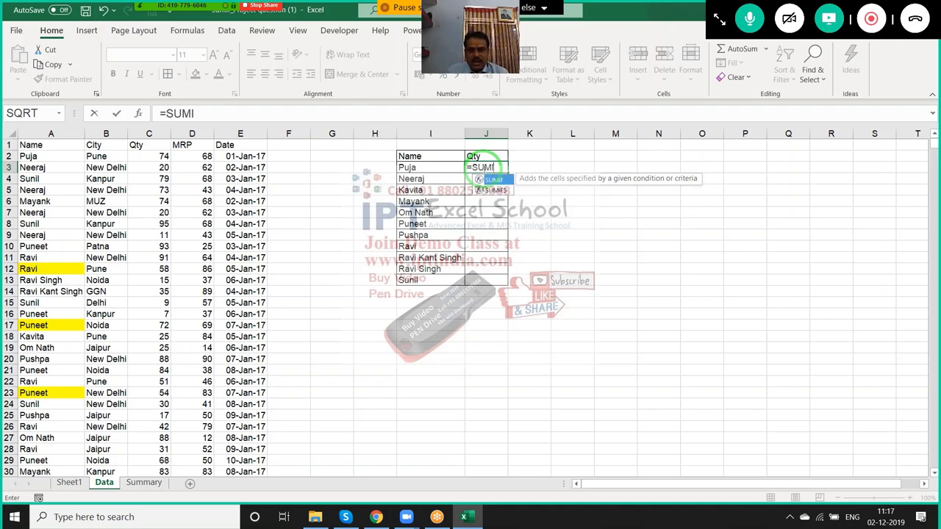
key("Tab")
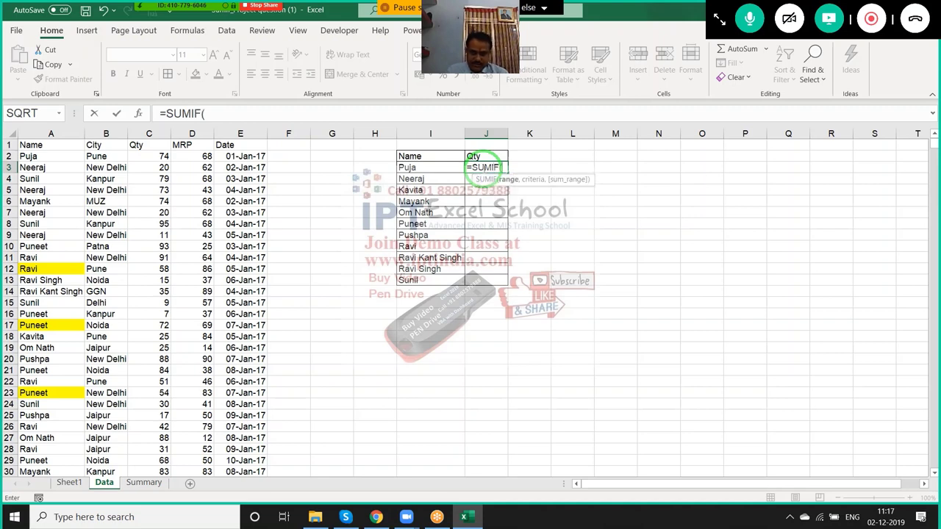
left_click(51, 133)
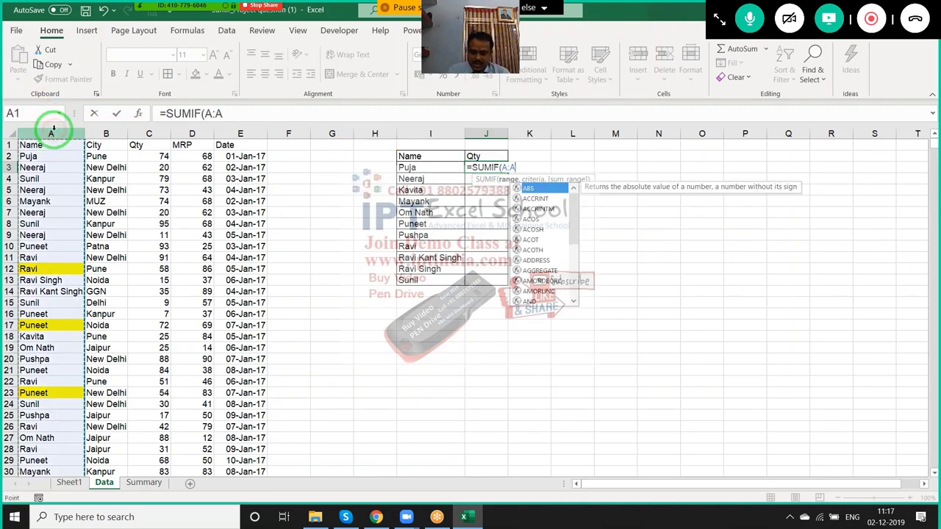
type(",")
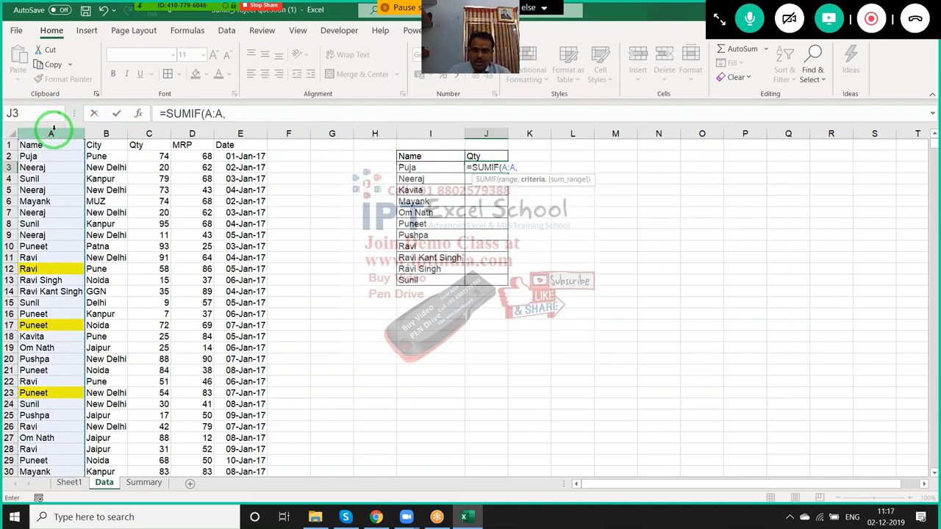
left_click(415, 167)
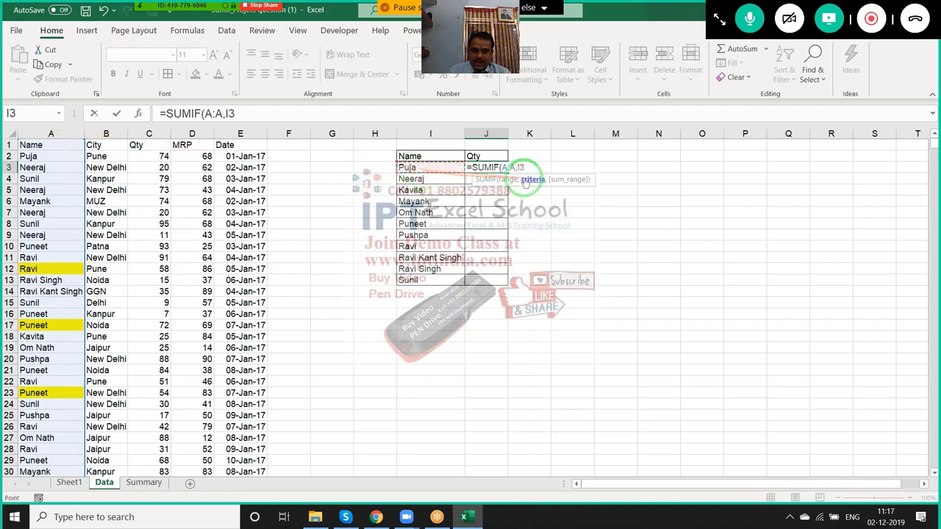
type(",")
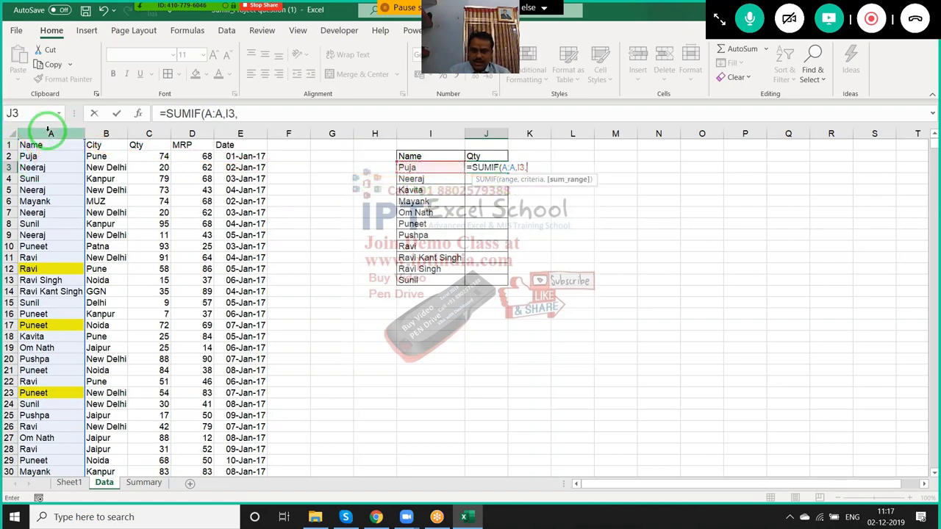
left_click(146, 133)
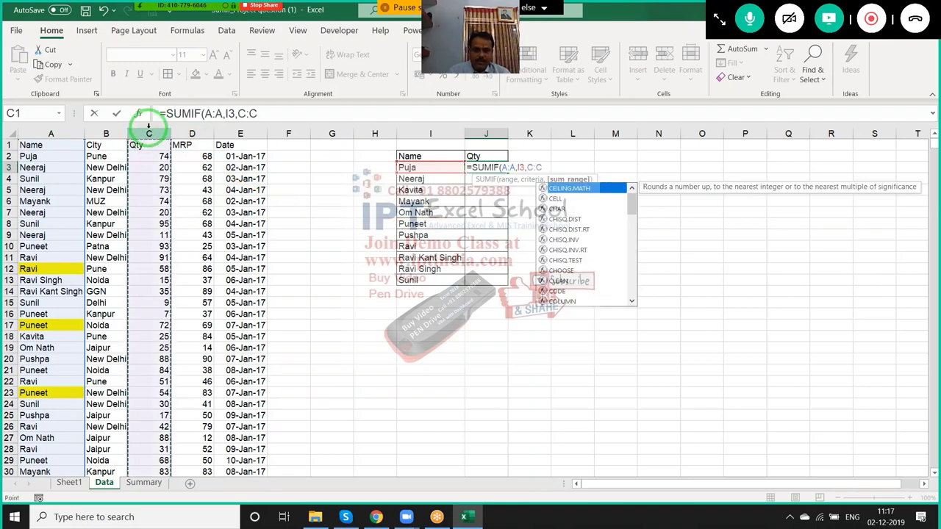
key("Return")
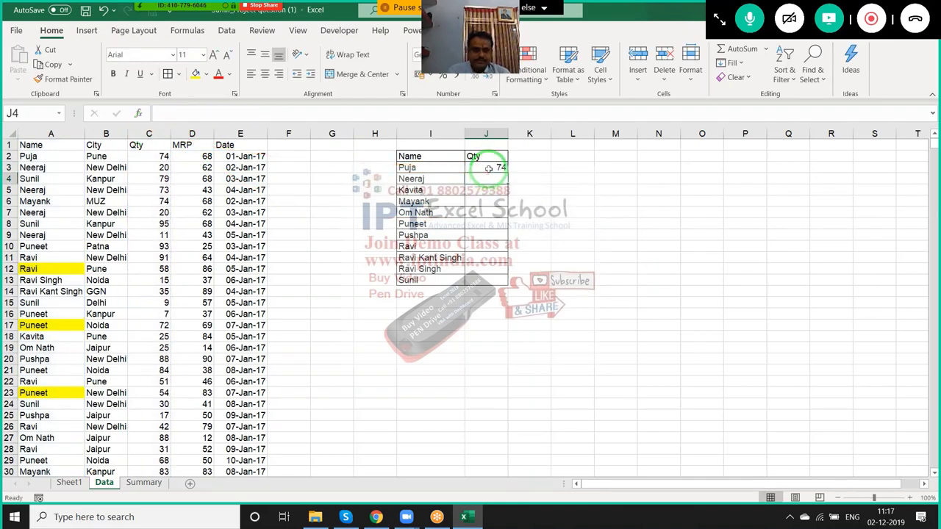
Fill the SUMIF down, inspect Neeraj's copy in J4, then clear J4:J13
left_click(488, 169)
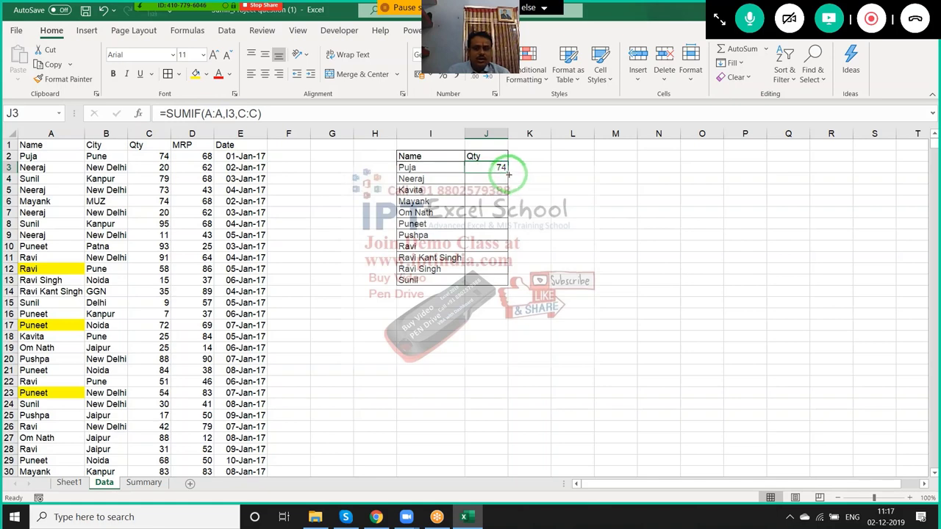
double_click(507, 173)
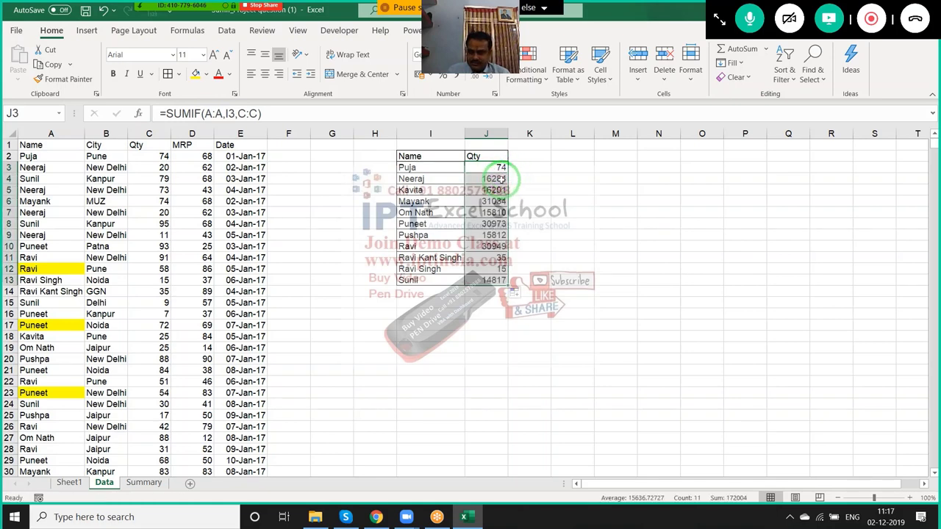
left_click(497, 177)
double_click(497, 177)
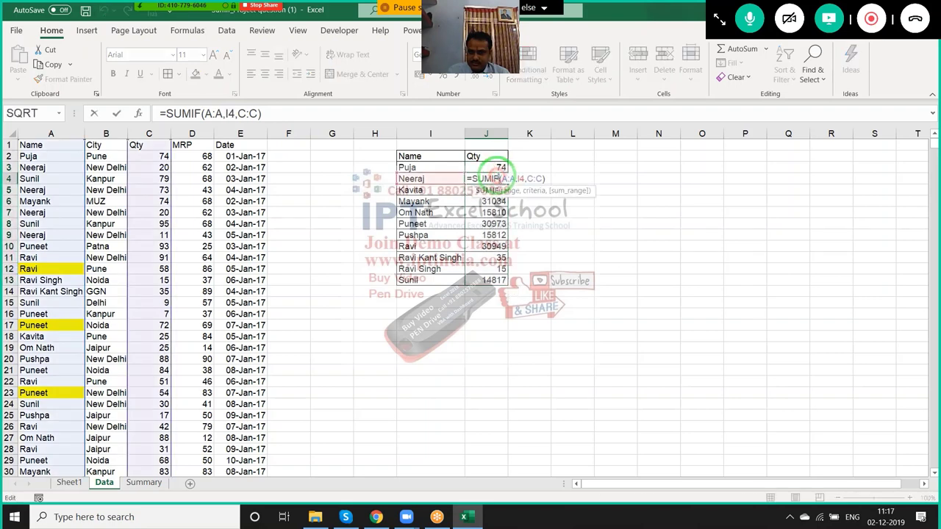
key("Escape")
left_click(493, 168)
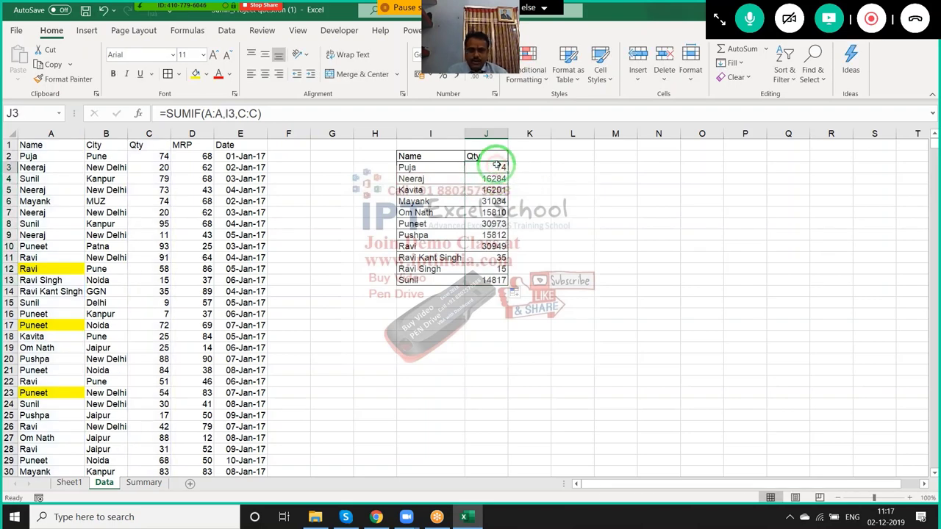
key("Down")
key("ctrl+shift+Down")
key("Delete")
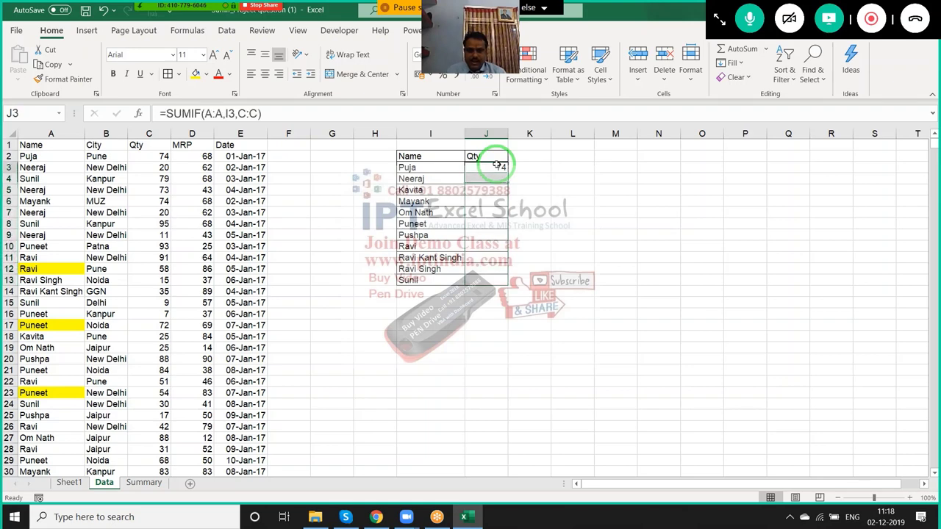
Enter =SUMIF(A:A,I4,C:C) in J4 to total Neeraj's Qty, 16284
type("=sum")
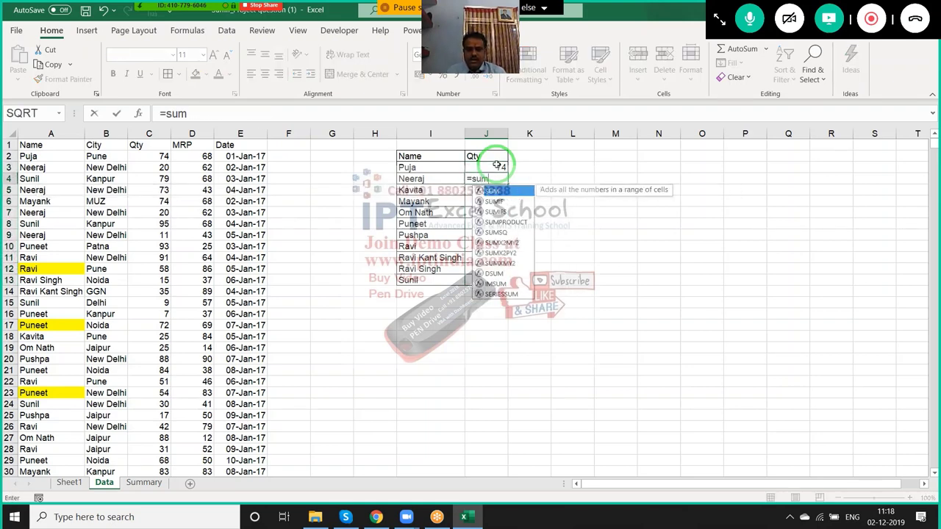
key("Down")
key("Tab")
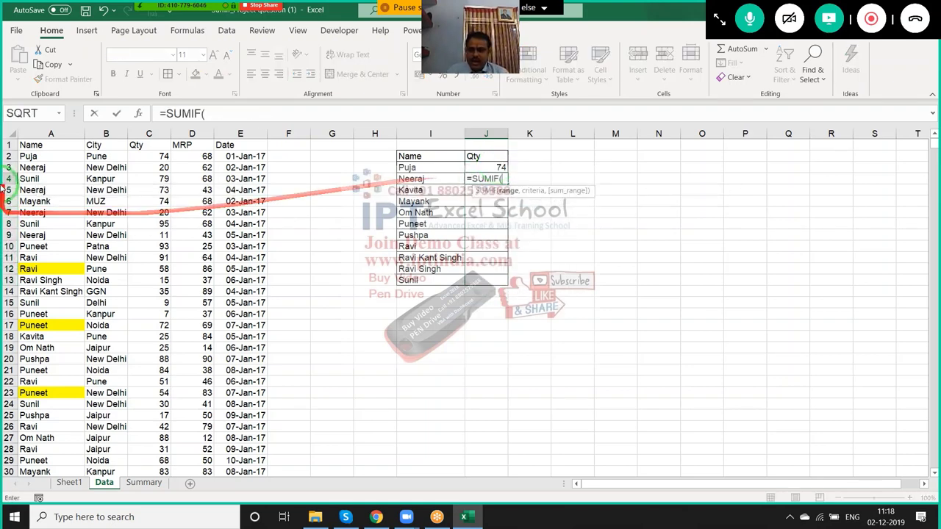
left_click(53, 133)
type(",")
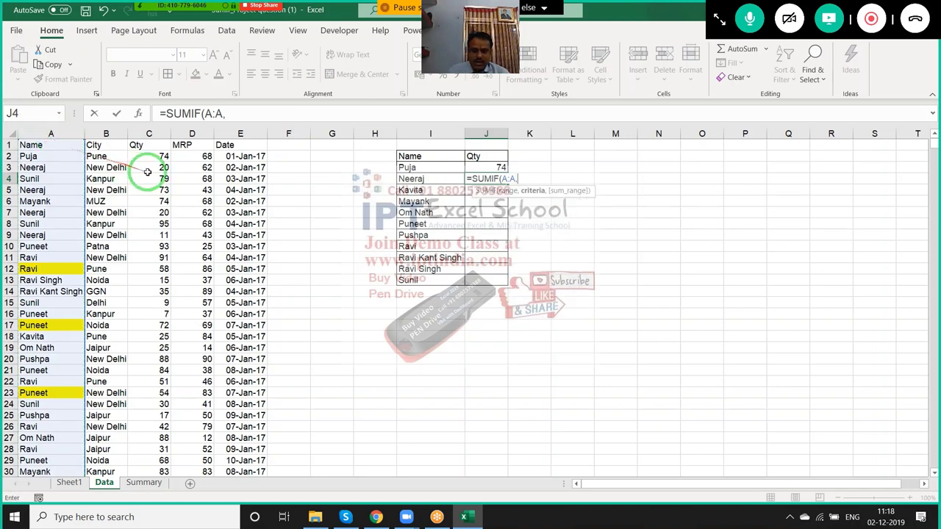
left_click(422, 178)
type(",")
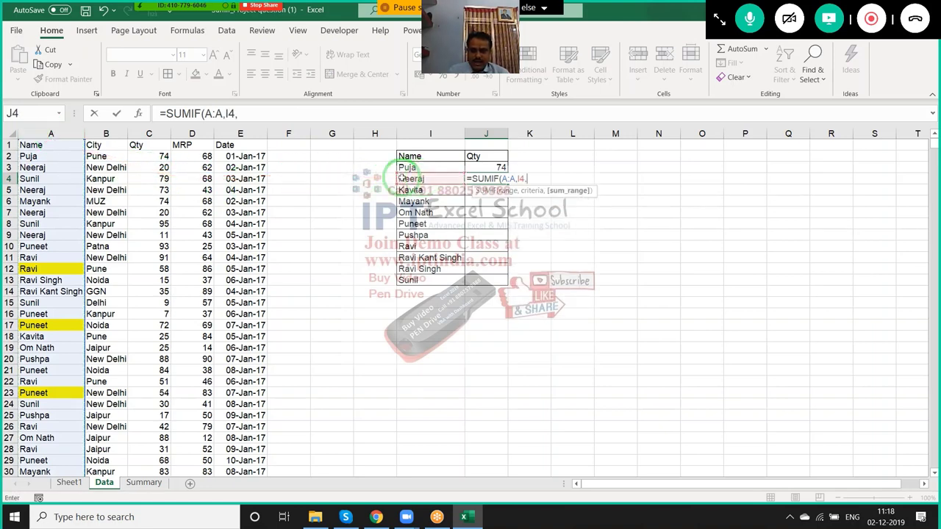
left_click(149, 133)
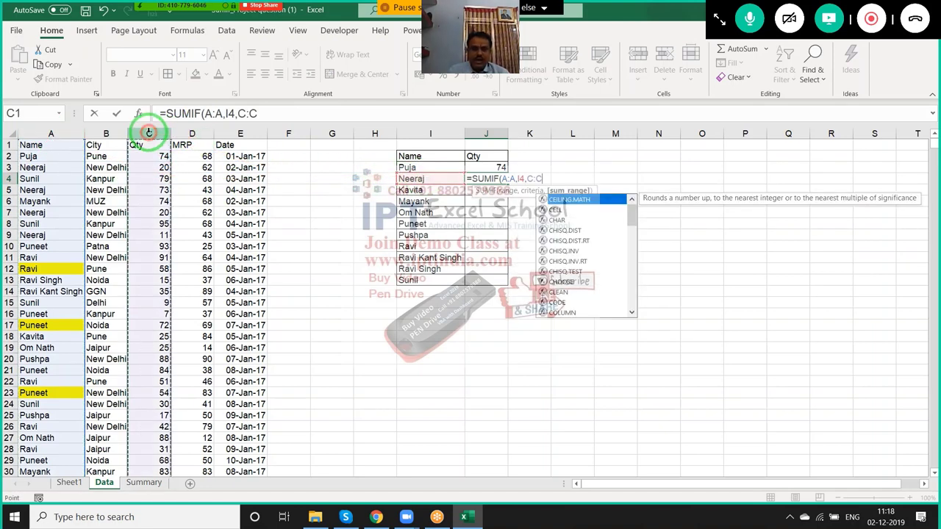
key("Return")
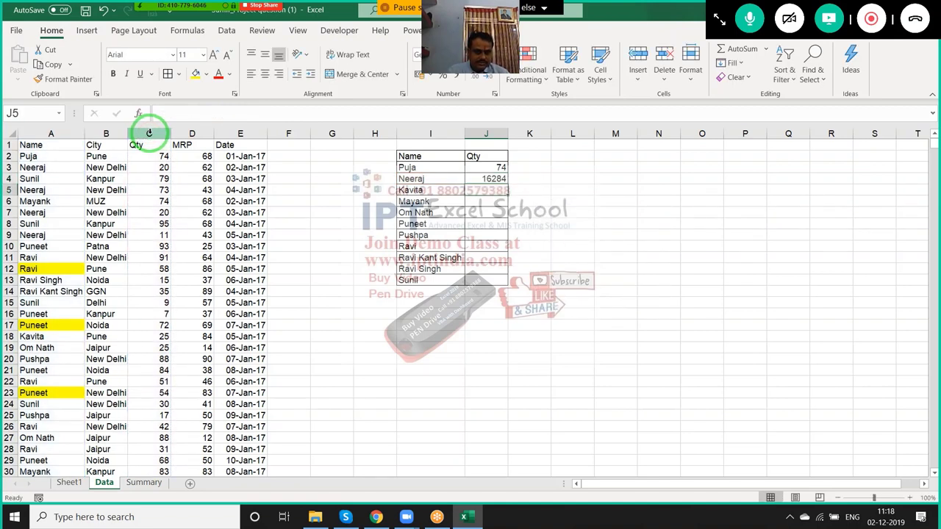
Copy the SUMIF formula down to J13 and inspect Mayank's total
left_click(496, 180)
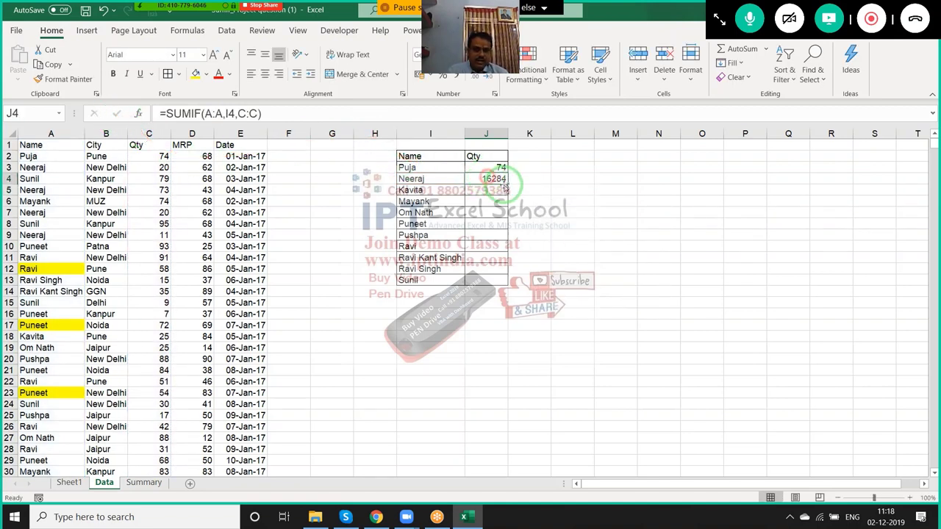
double_click(506, 185)
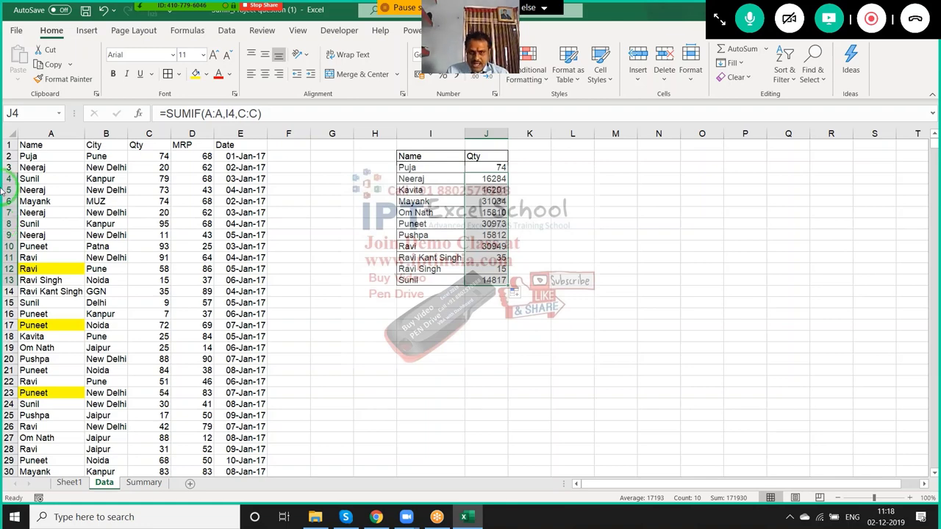
left_click_drag(19, 129, 445, 213)
left_click(485, 200)
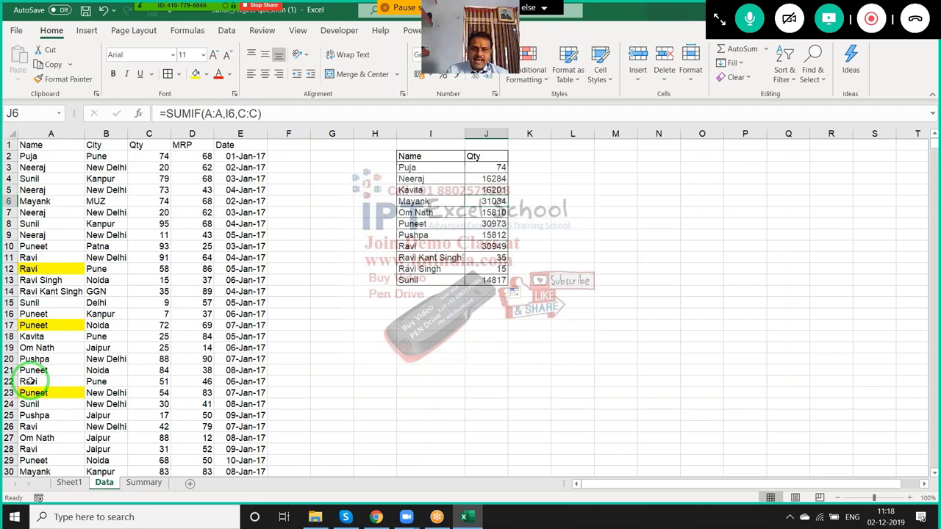
mouse_move(27, 381)
left_mouse_down()
mouse_move(437, 325)
mouse_move(207, 231)
left_mouse_up()
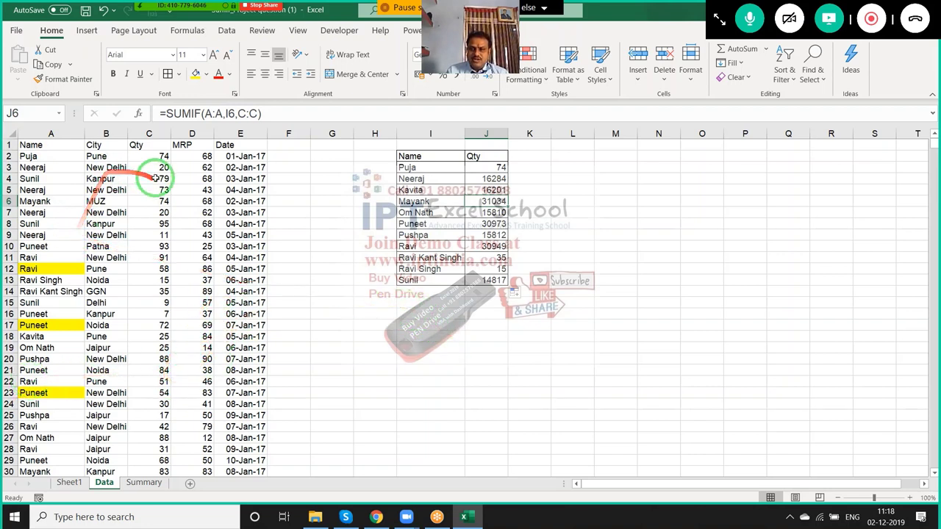
Type the >45 MRP criterion into an empty cell beside the table
left_click(393, 315)
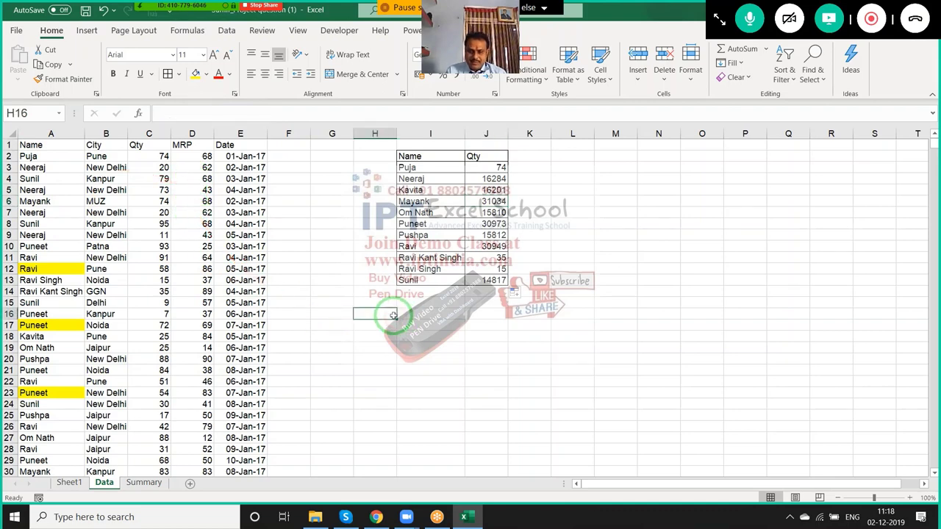
type(">45")
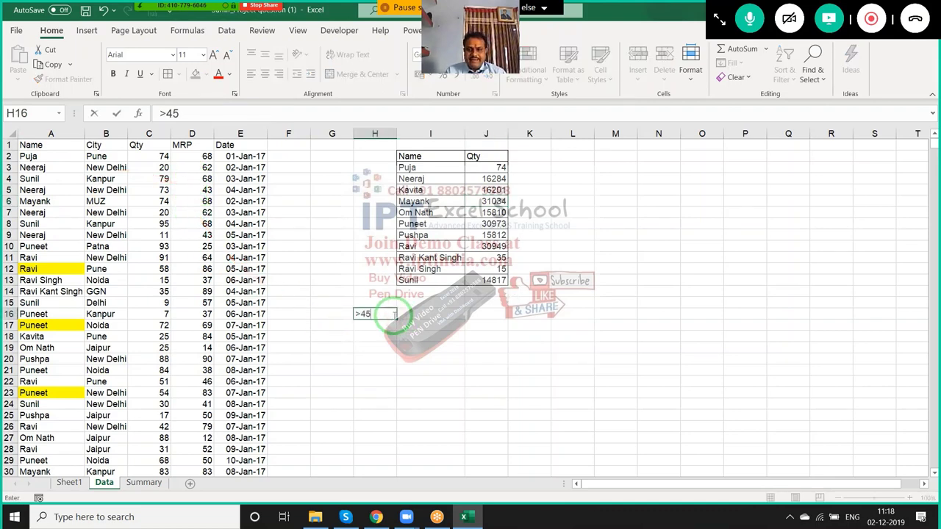
key("Tab")
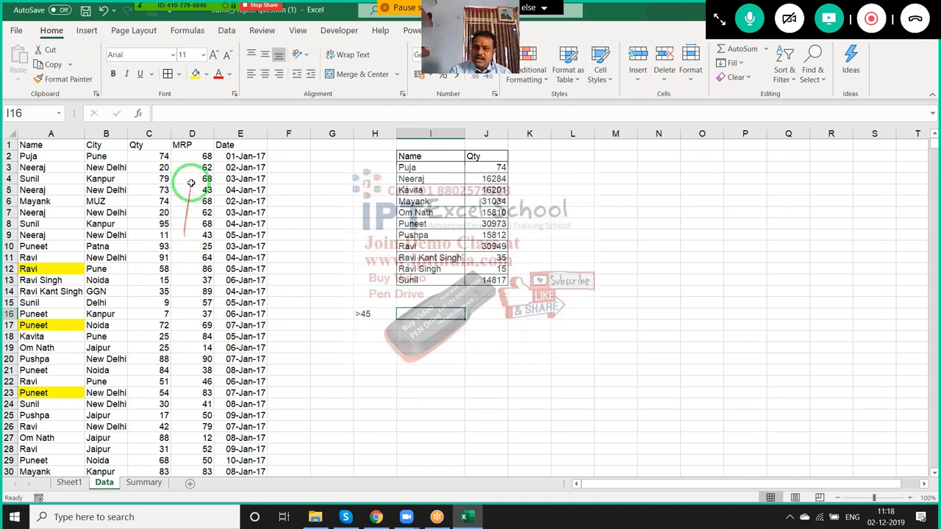
left_click_drag(192, 179, 192, 224)
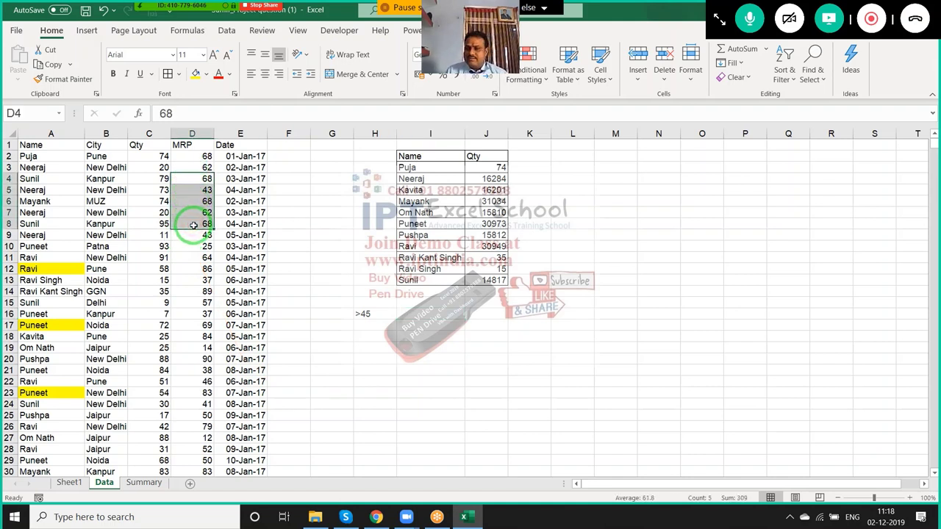
In I16 enter a SUMIF over the MRP column using the >45 cell, summing Qty
left_click(403, 316)
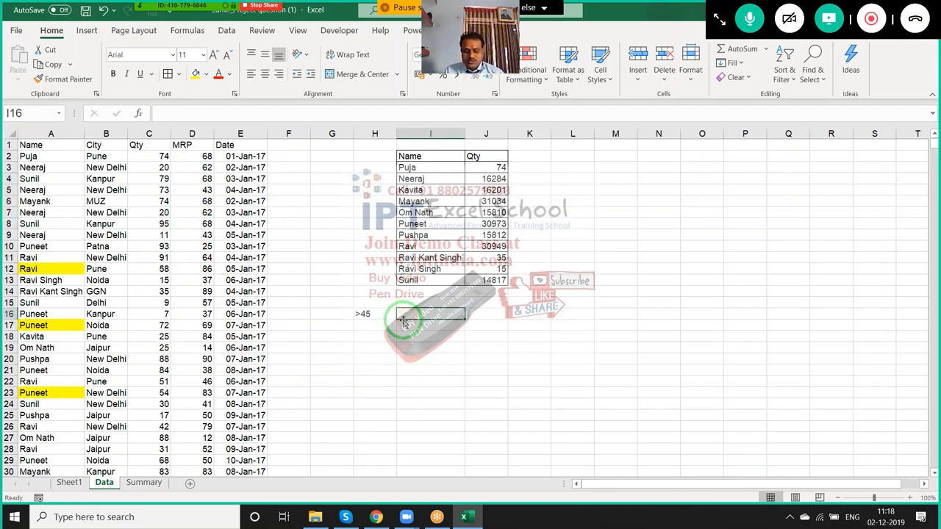
type("=sum")
key("Tab")
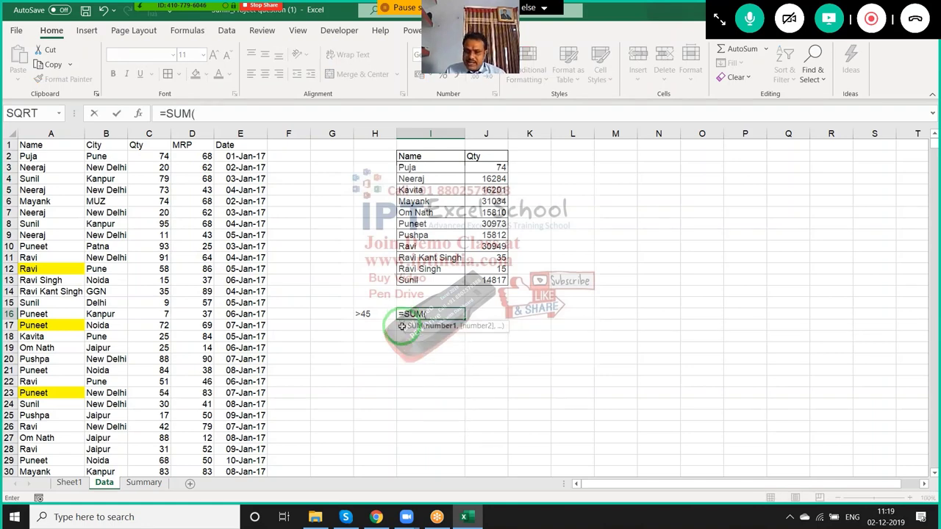
key("BackSpace")
key("Down")
key("Tab")
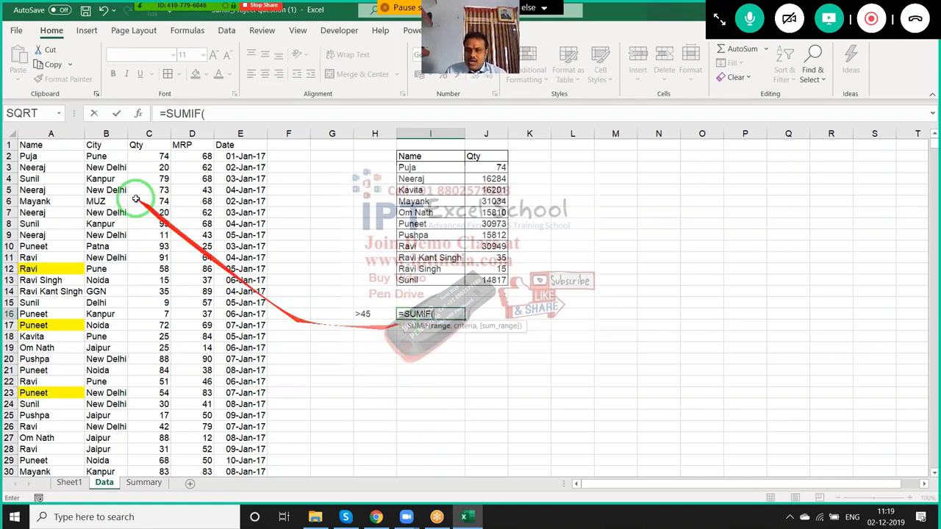
left_click(194, 133)
type(",")
left_click(363, 315)
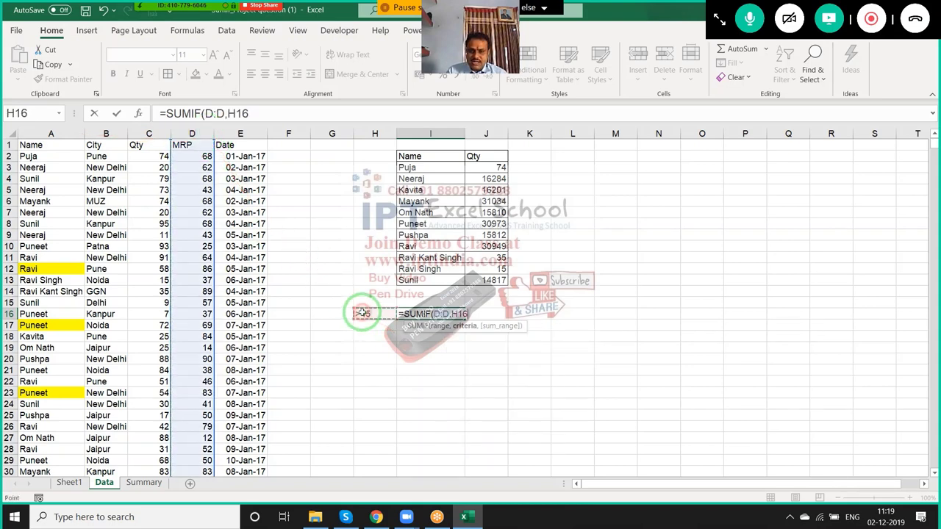
type(",")
left_click(151, 133)
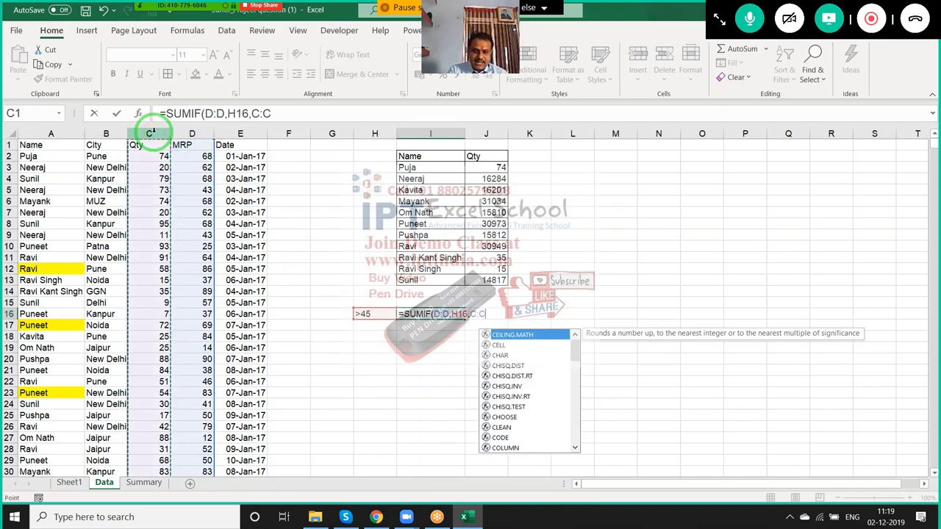
key("Return")
Replace the criterion with the literal ">45", giving =SUMIF(D:D,">45",C:C) = 94076
left_click(429, 315)
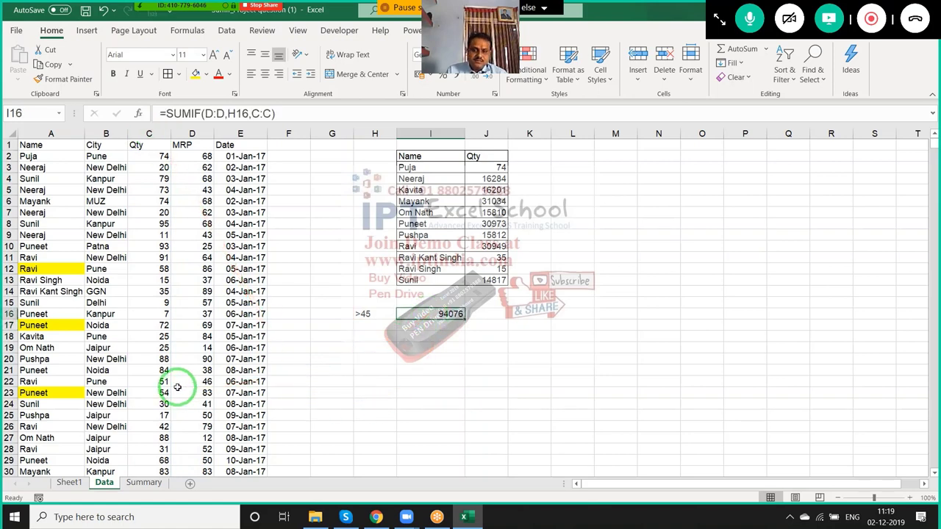
left_click(237, 113)
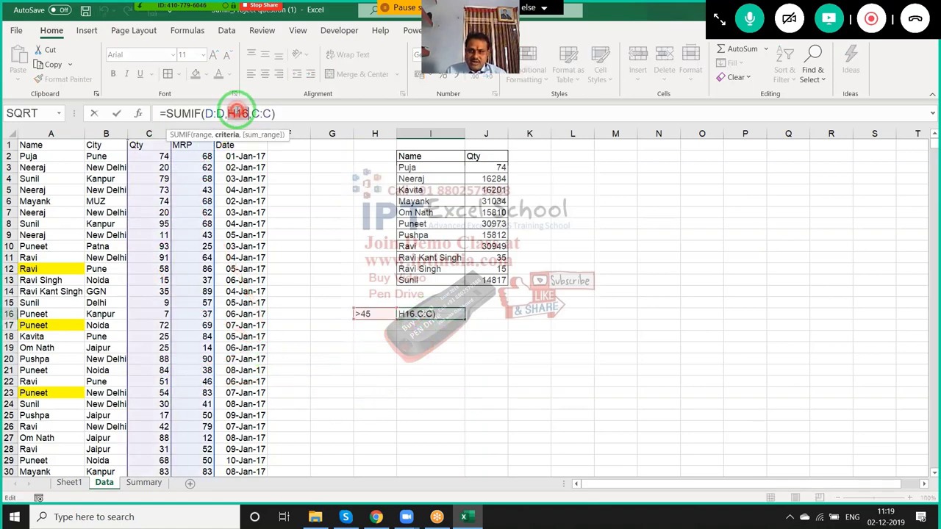
type("\">")
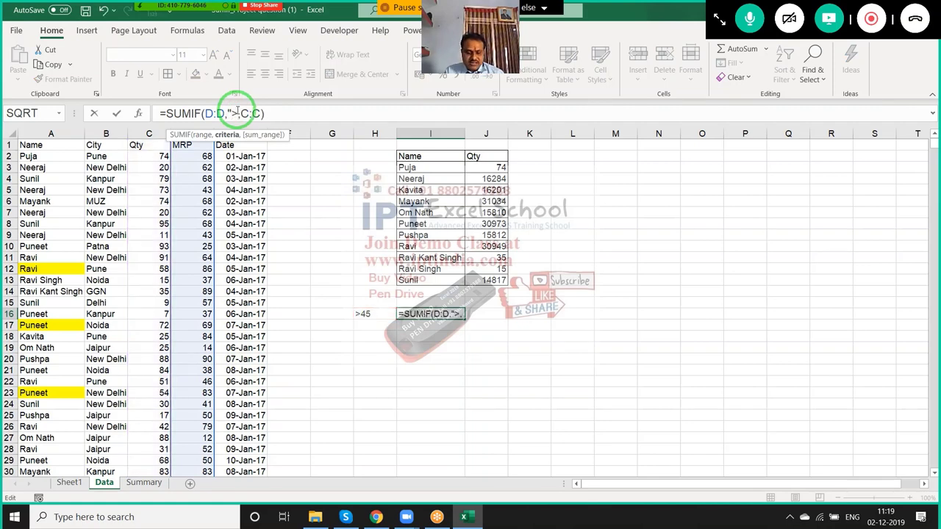
type("45\"")
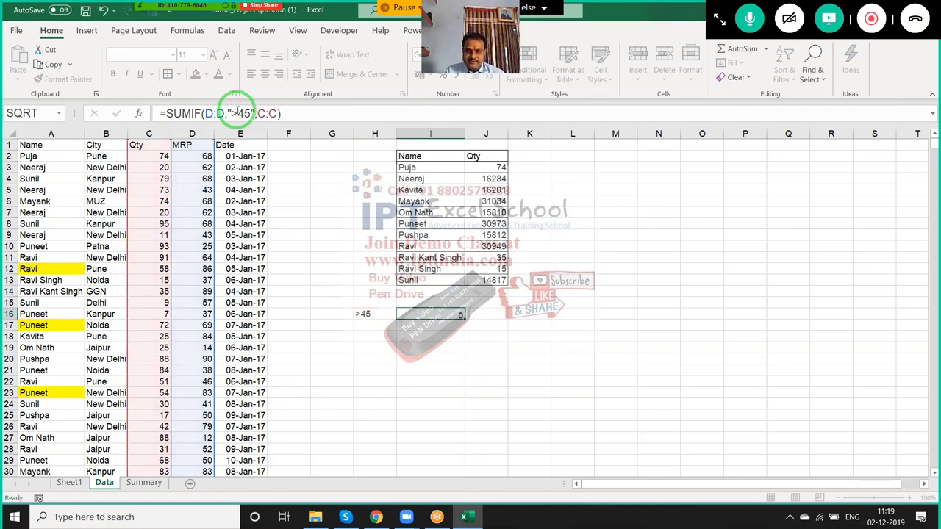
key("Return")
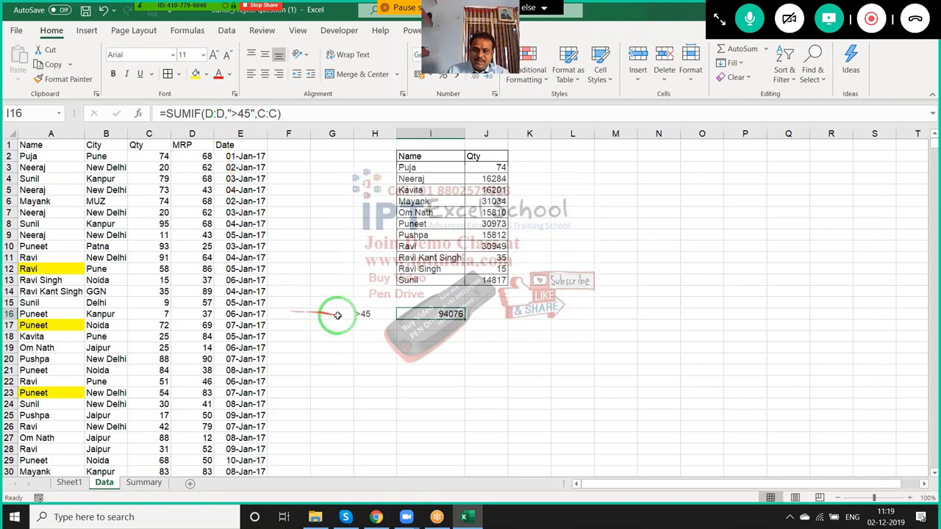
List the operators >, <, >=, <= and <> in H17:H21 below the >45 criterion
left_click(367, 326)
type(">")
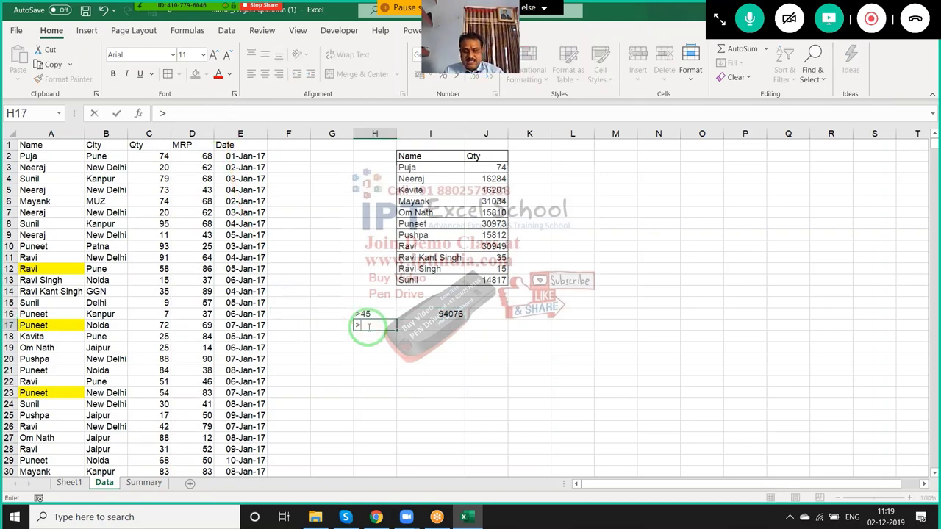
key("Return")
type("<")
key("Return")
type(">")
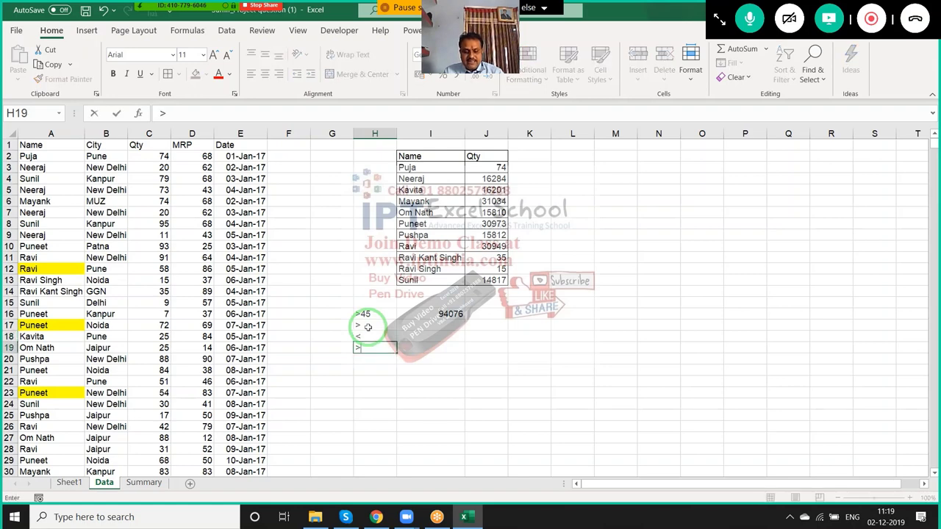
type("=")
key("Return")
type("=")
key("Return")
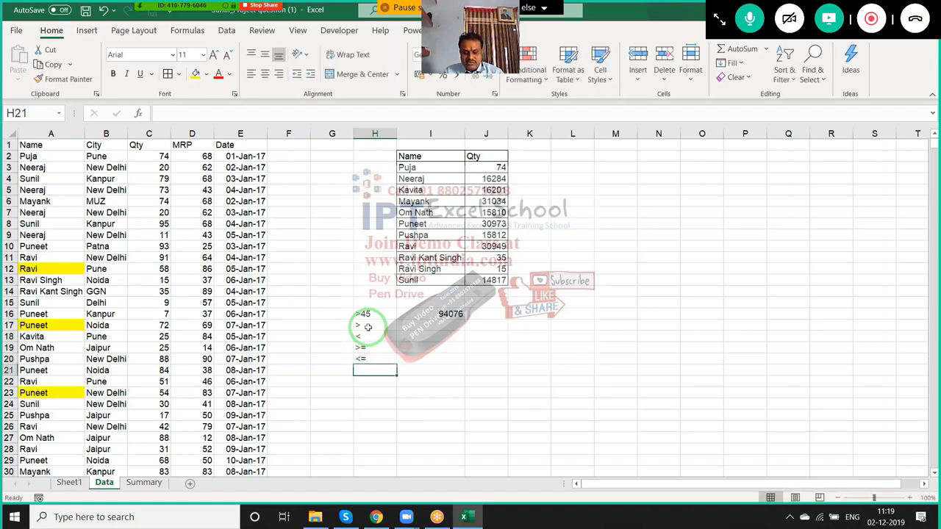
type("<>")
key("Return")
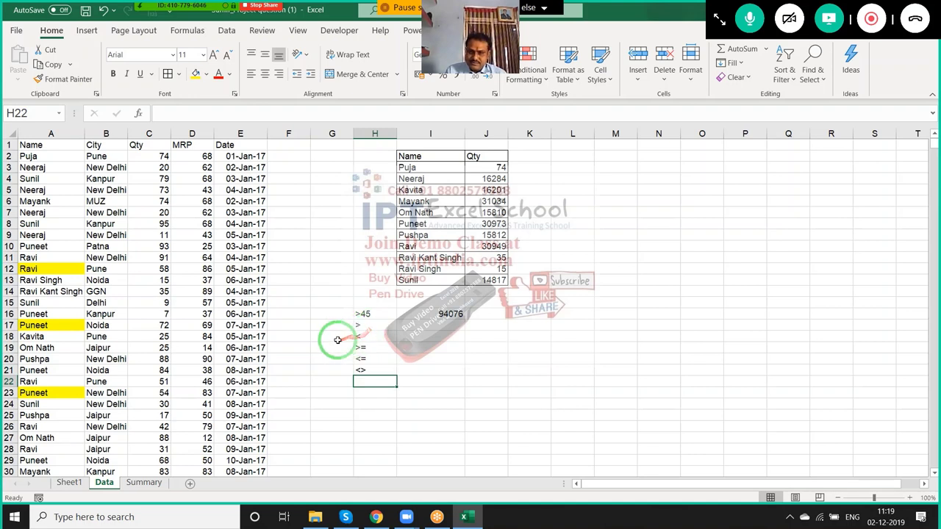
mouse_move(365, 315)
left_mouse_down()
mouse_move(439, 338)
mouse_move(435, 378)
left_mouse_up()
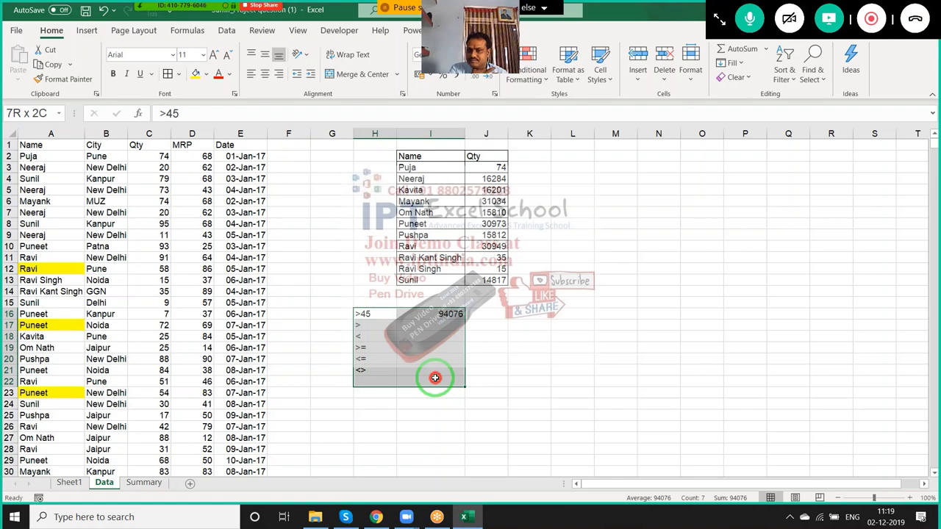
left_click_drag(436, 378, 435, 371)
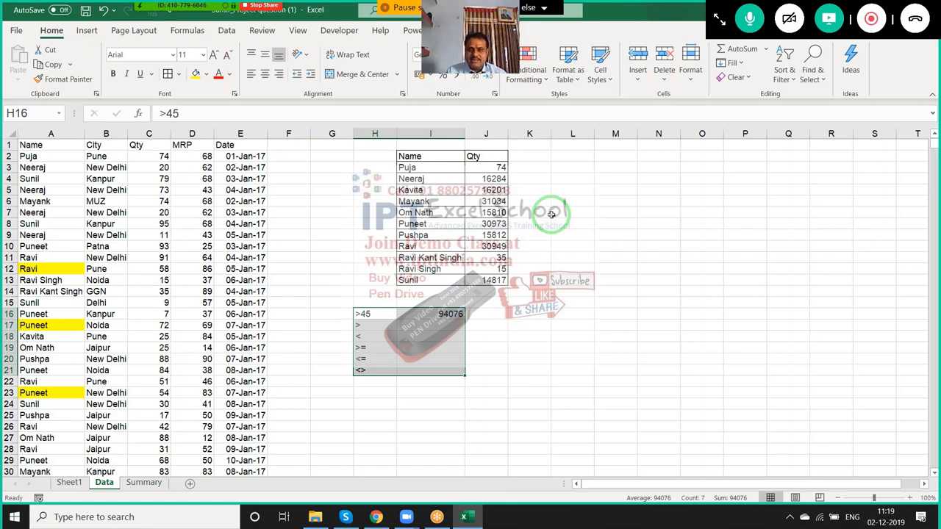
Copy Neeraj and New Delhi from A7:B7 for pasting at M6
left_click(416, 169)
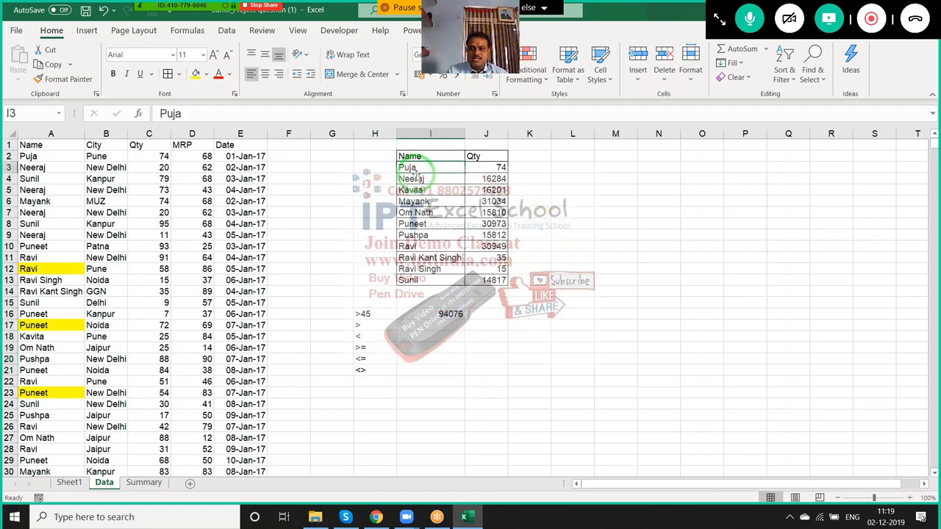
left_click(33, 213)
left_click(100, 213, "ctrl")
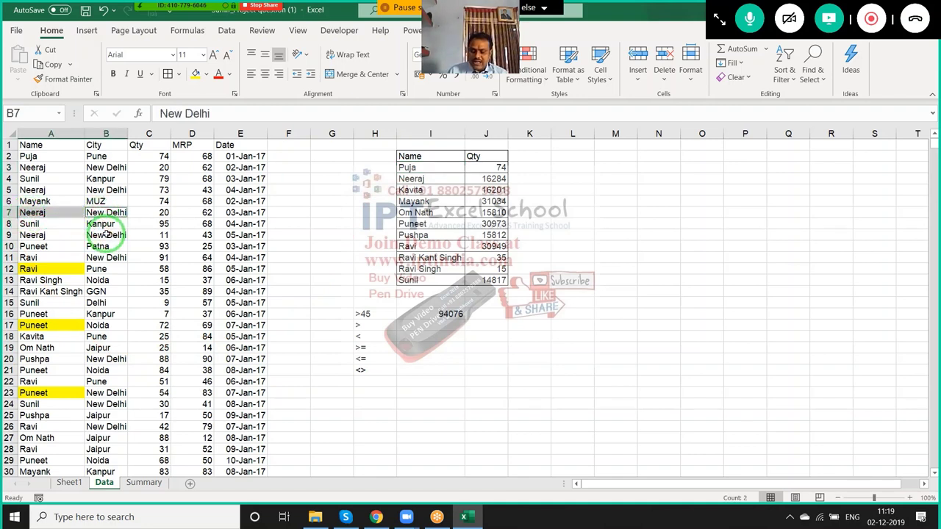
key("ctrl+c")
left_click(605, 200)
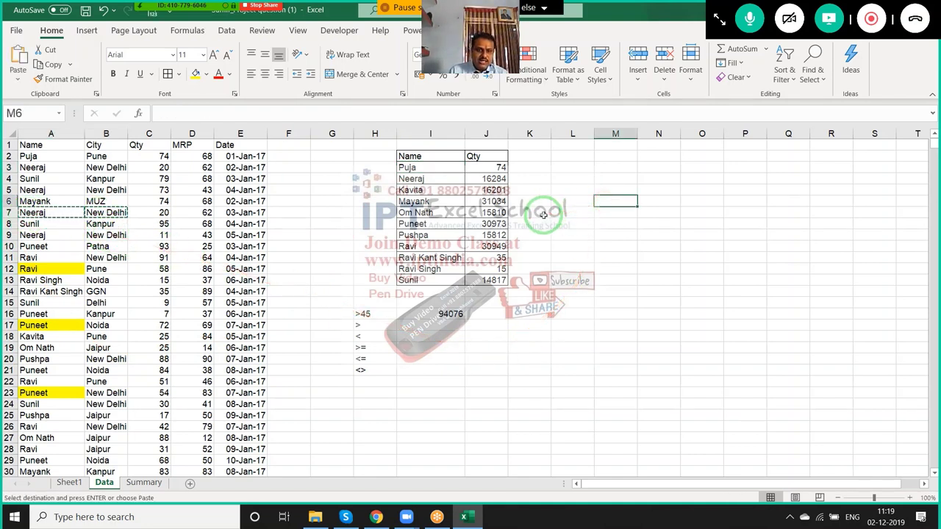
Paste Neeraj and New Delhi into M6:N6 and add a '>80 to 95' note in K15
key("ctrl+v")
left_click(570, 280)
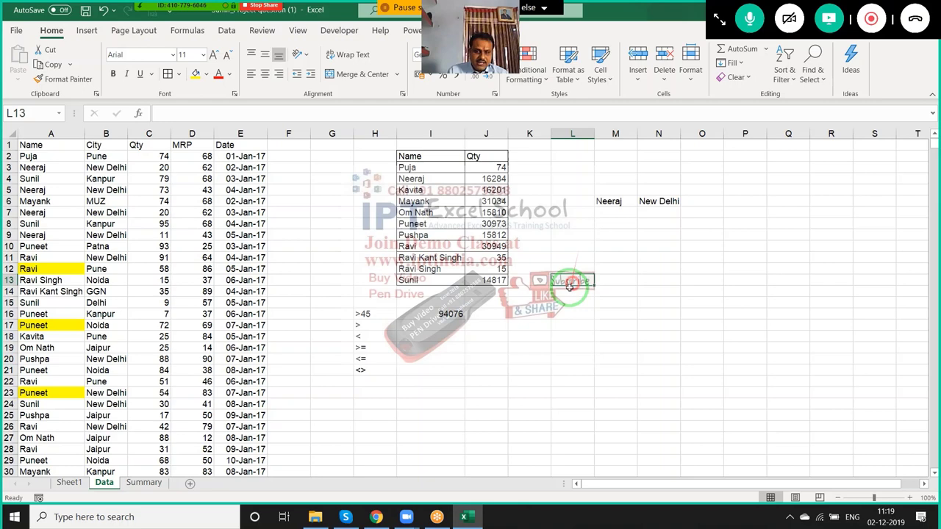
left_click(522, 305)
type(">4")
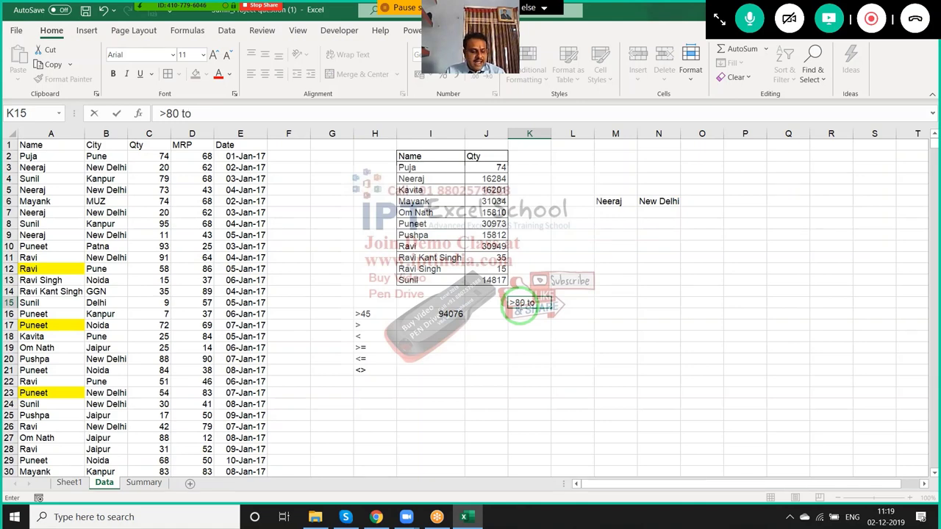
type("5")
left_click(557, 334)
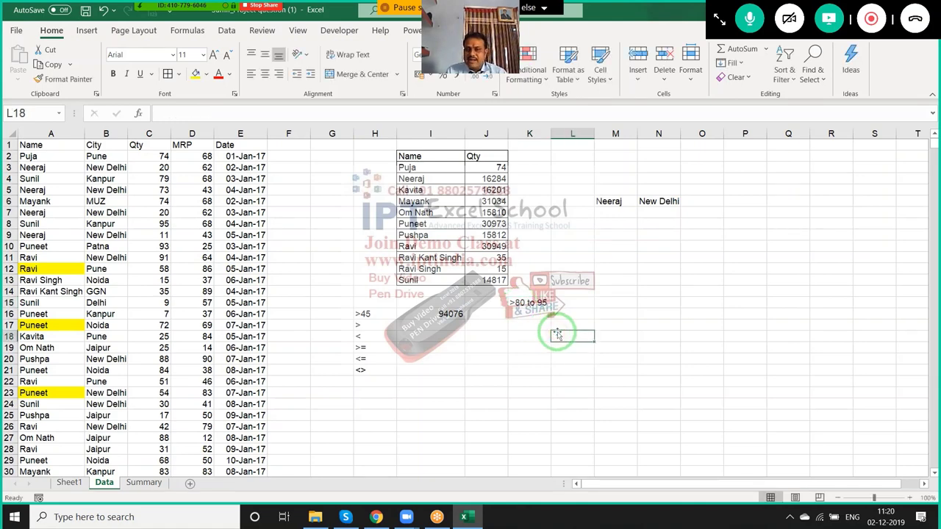
Enter =SUMIFS(C:C,A:A,M6,B:B,N6) in O6, totalling 2661 for Neeraj in New Delhi
left_click(706, 197)
type("=")
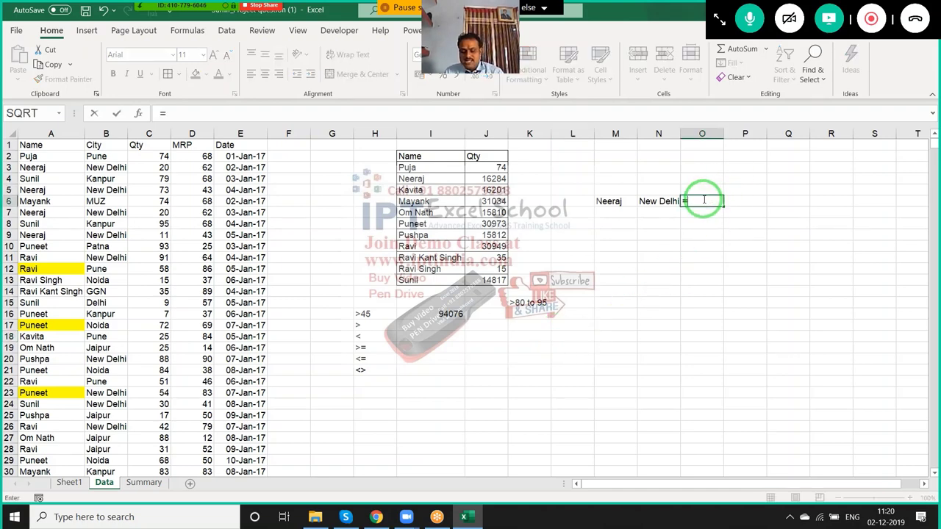
type("sum")
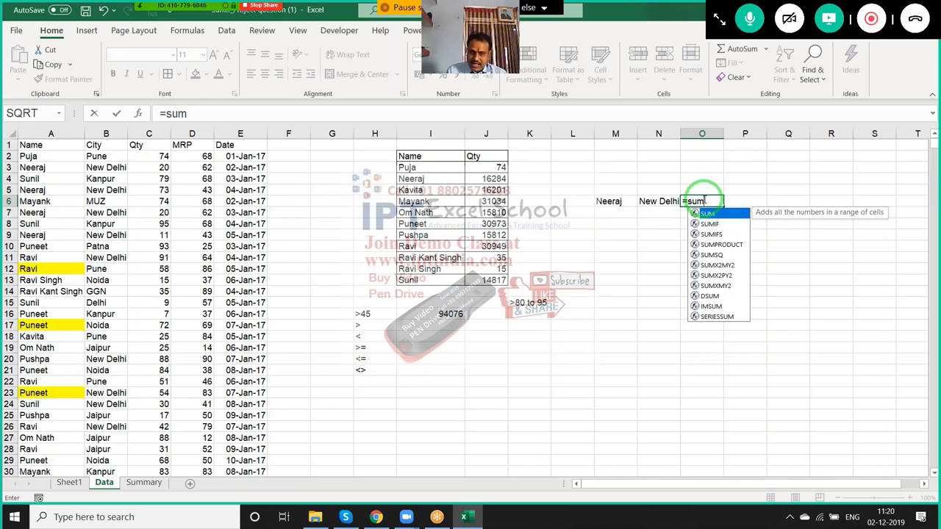
key("Down")
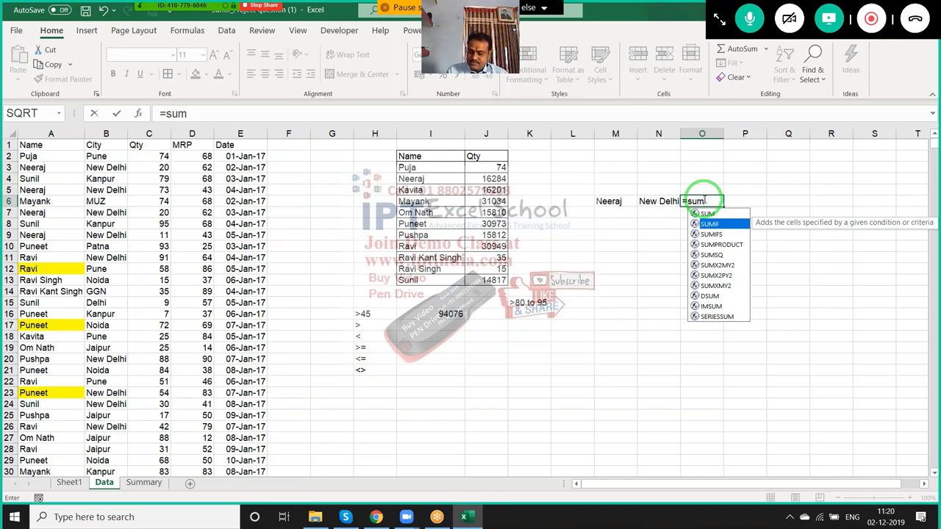
key("Down")
key("Tab")
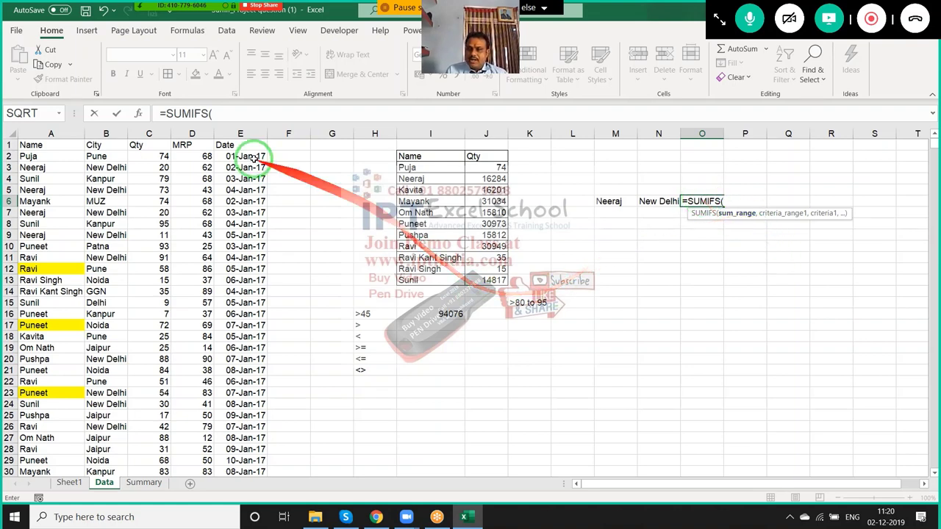
left_click(151, 134)
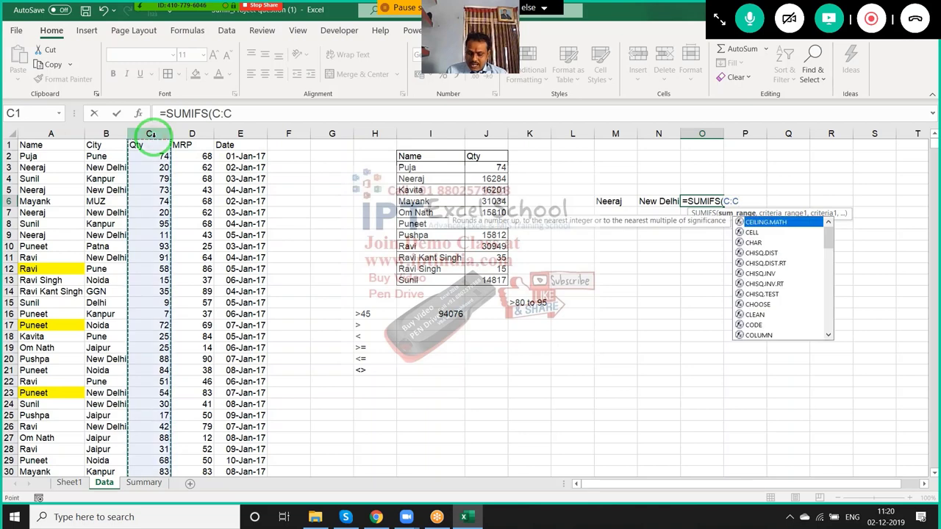
type(",")
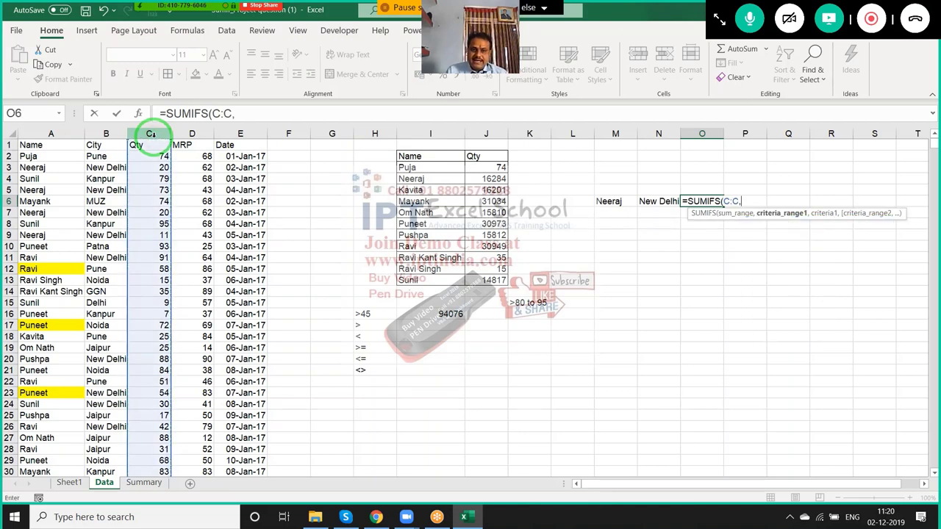
left_click(33, 134)
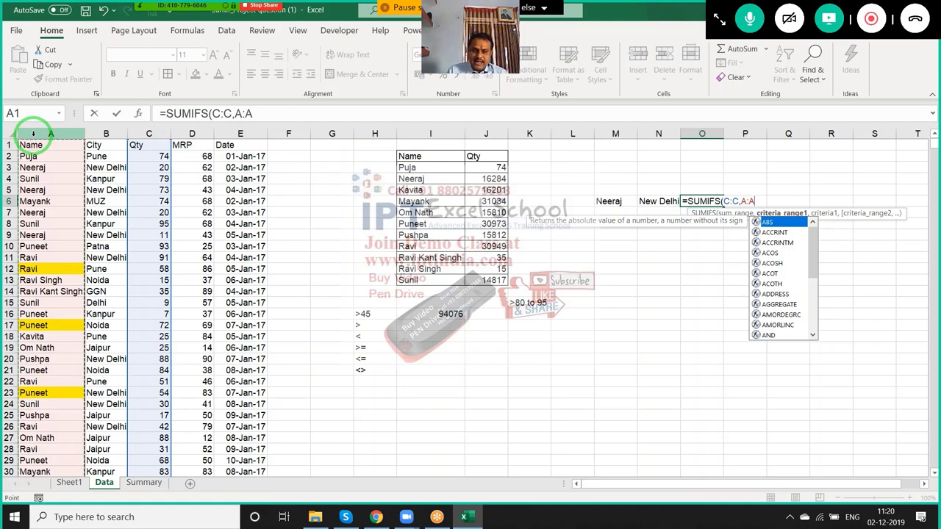
type(",")
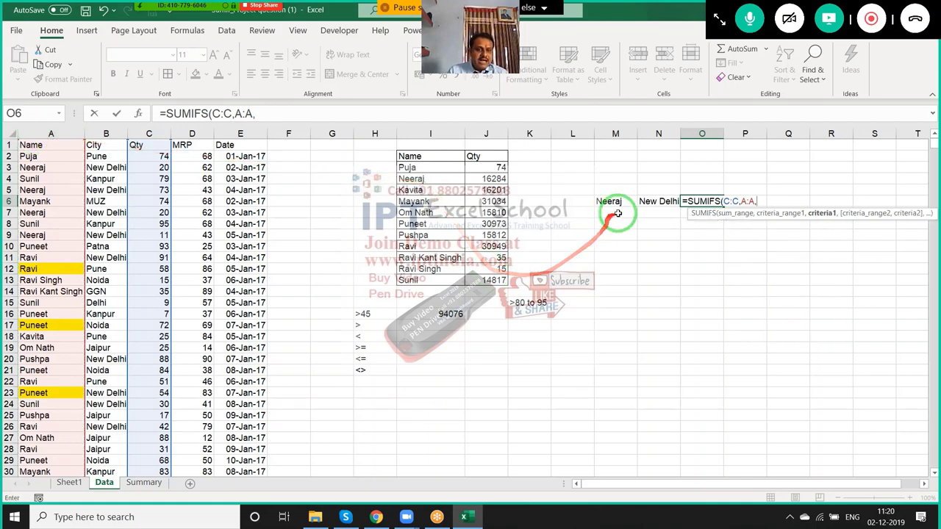
left_click(608, 200)
type(",")
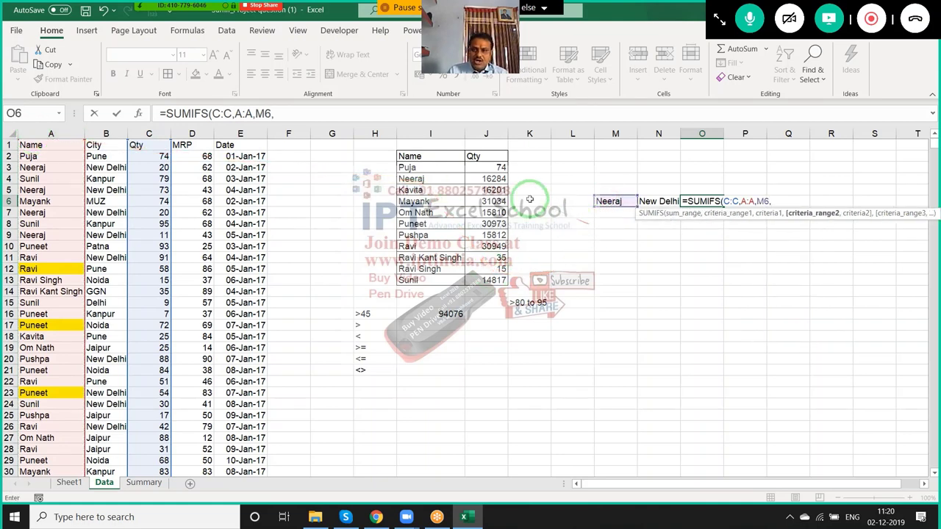
left_click(108, 134)
type(",")
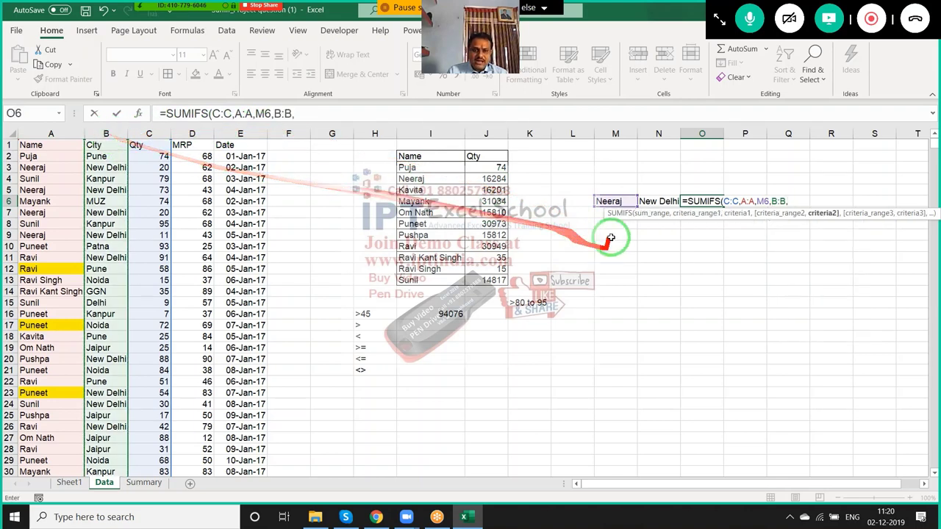
left_click(664, 201)
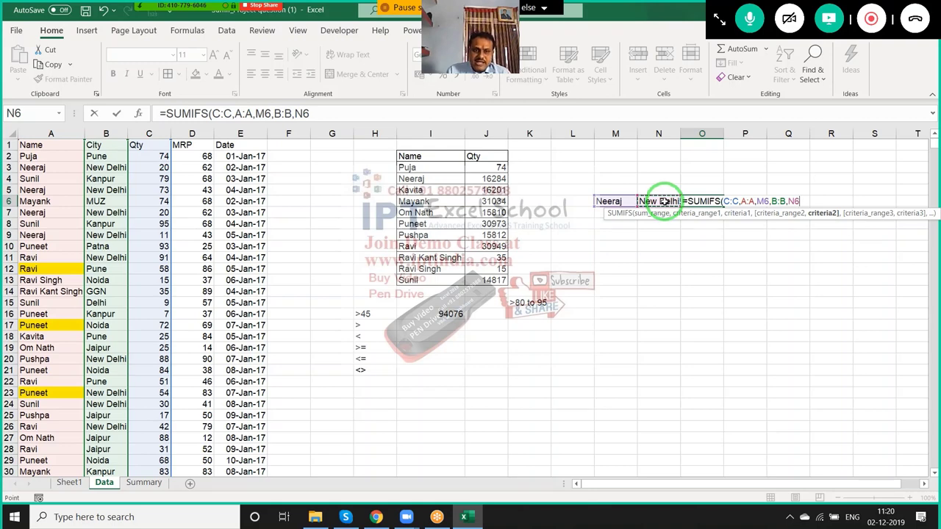
key("Return")
key("Up")
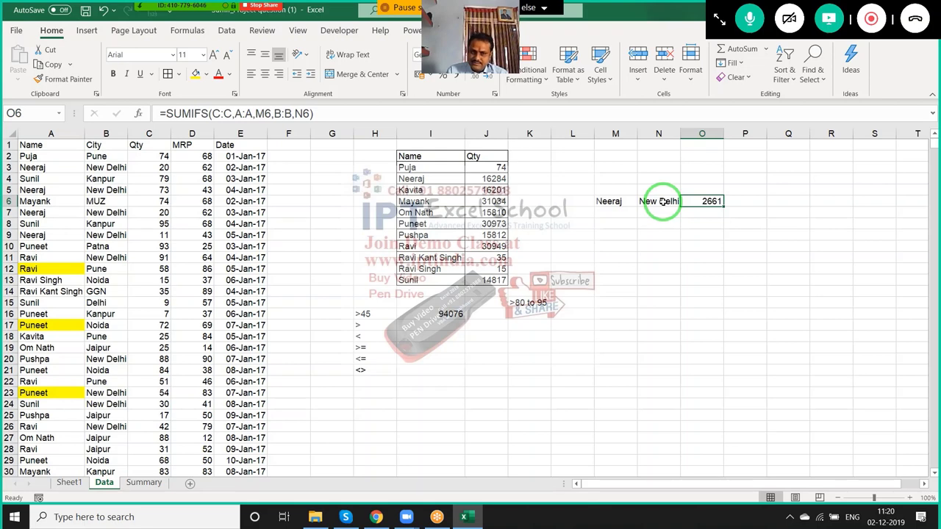
left_click(567, 302)
Start a SUMIFS in L15 with Qty as sum range and MRP as criteria range
type("=sum")
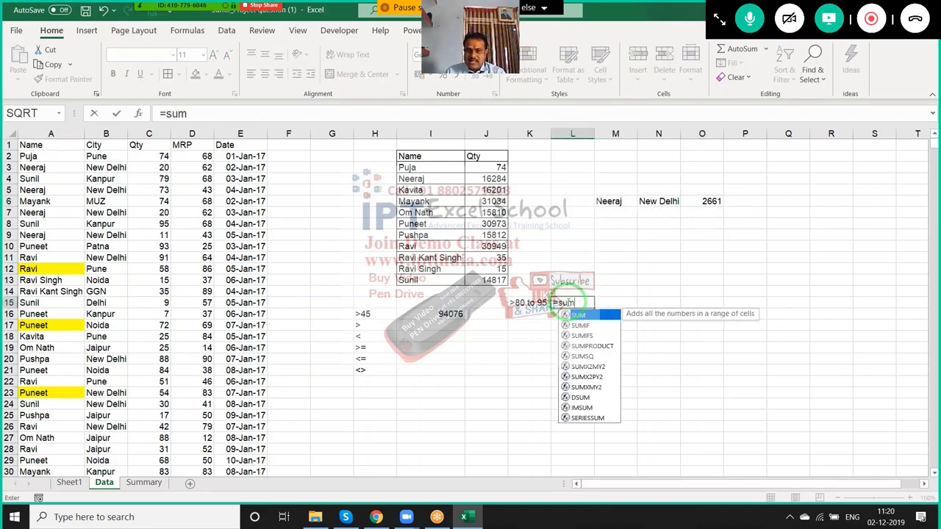
key("Down")
key("Down")
key("Tab")
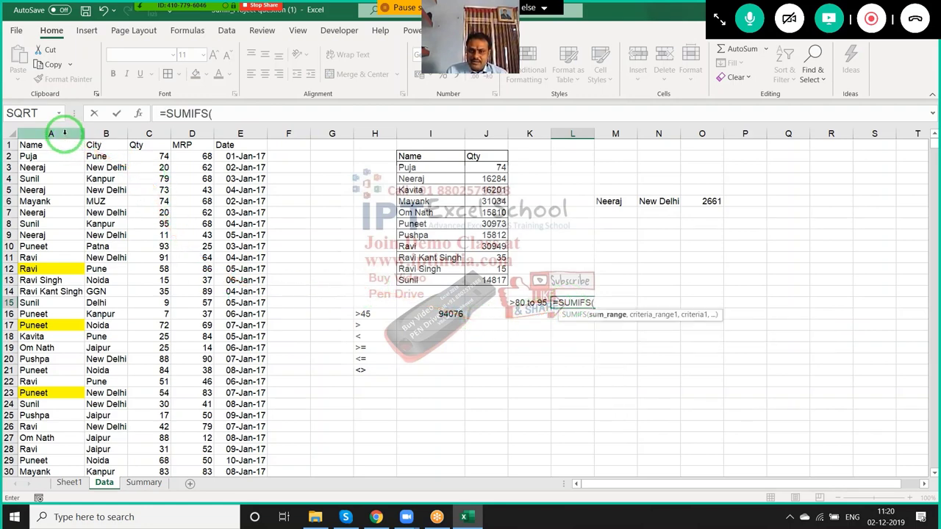
left_click(149, 133)
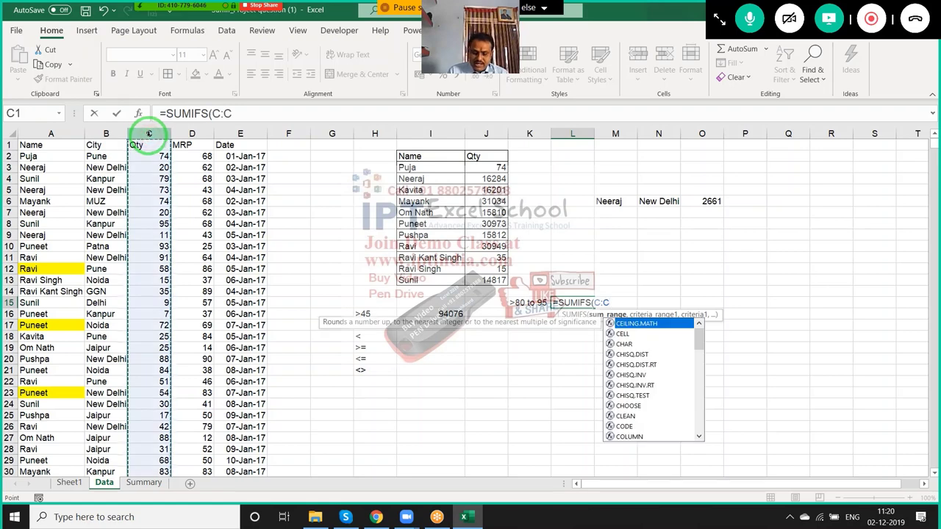
type(",")
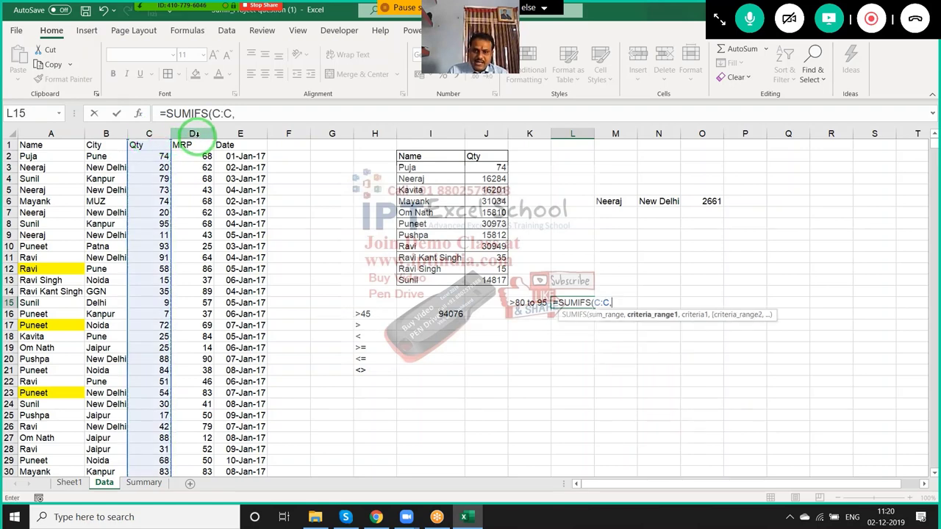
left_click(194, 133)
type(",\">=45")
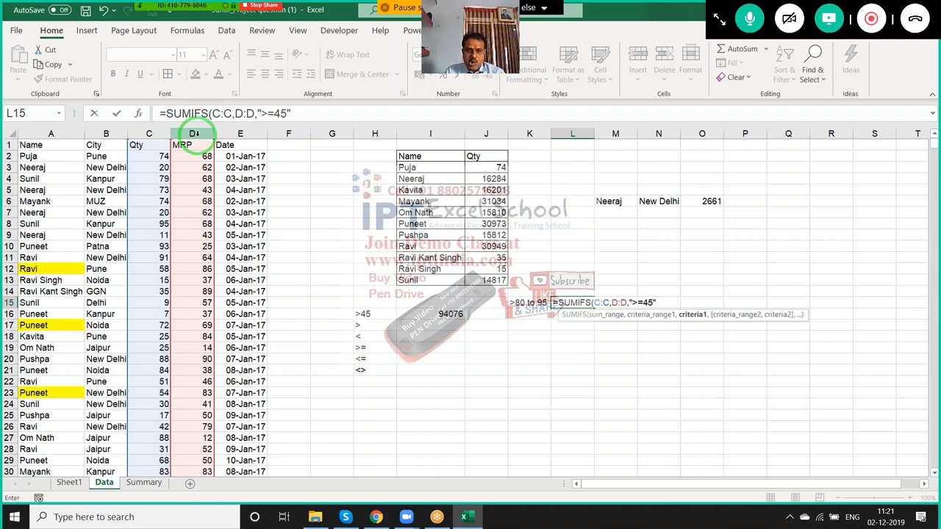
type(",")
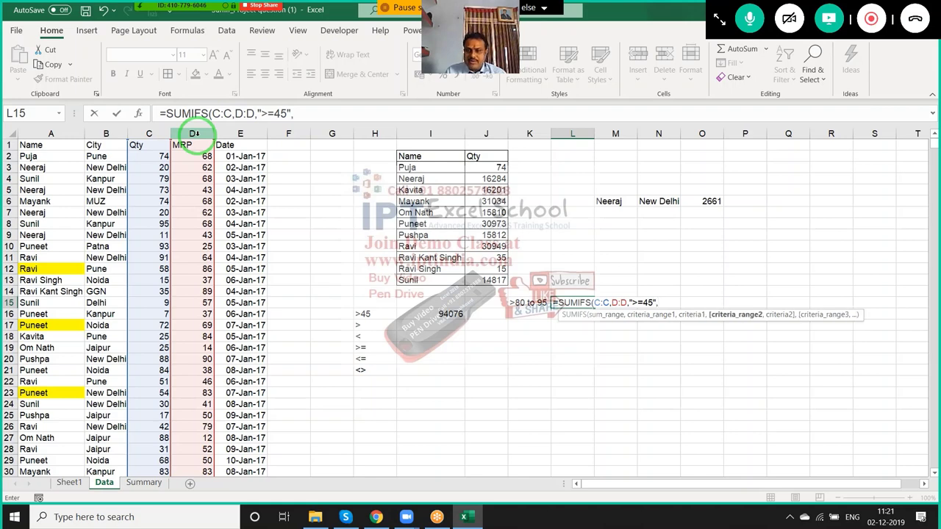
left_click(150, 133)
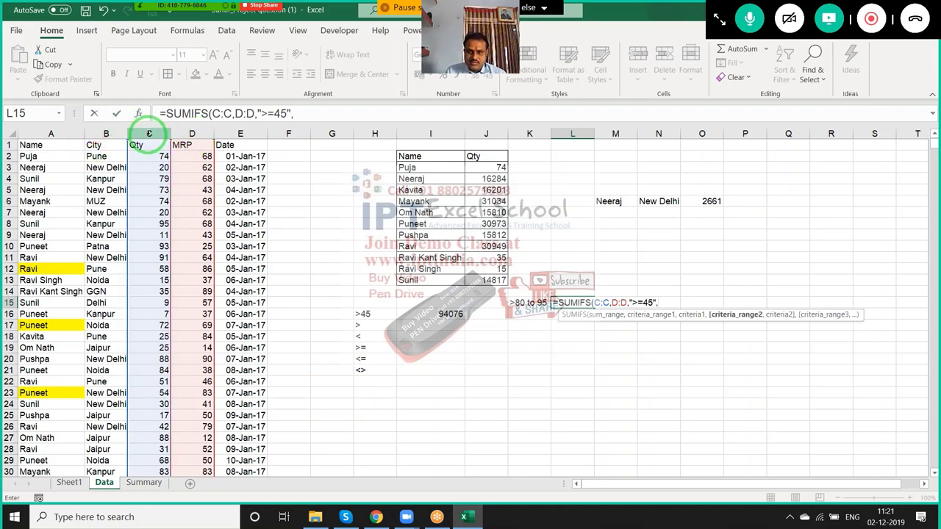
type("C:C,\"<=95")
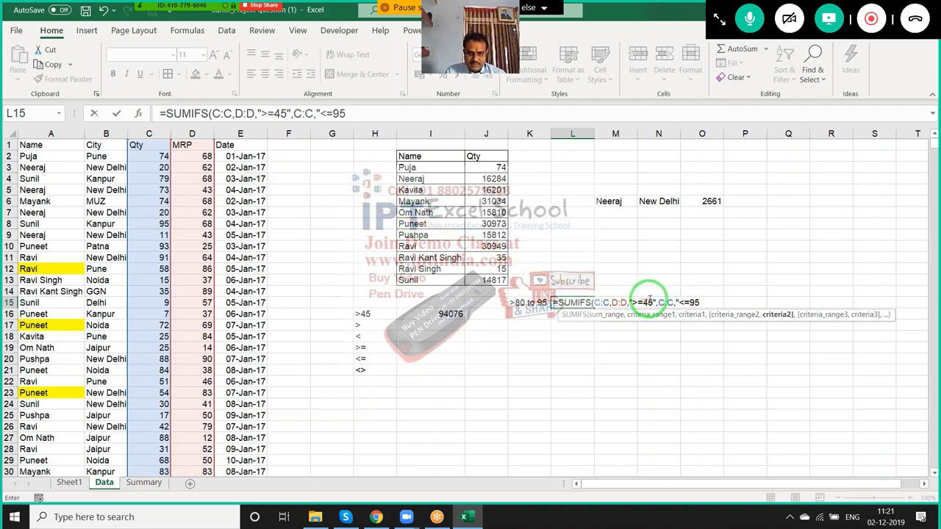
Set the lower MRP limit to ">=80", change the second range to D:D, and enter the formula
left_click(649, 300)
type("80")
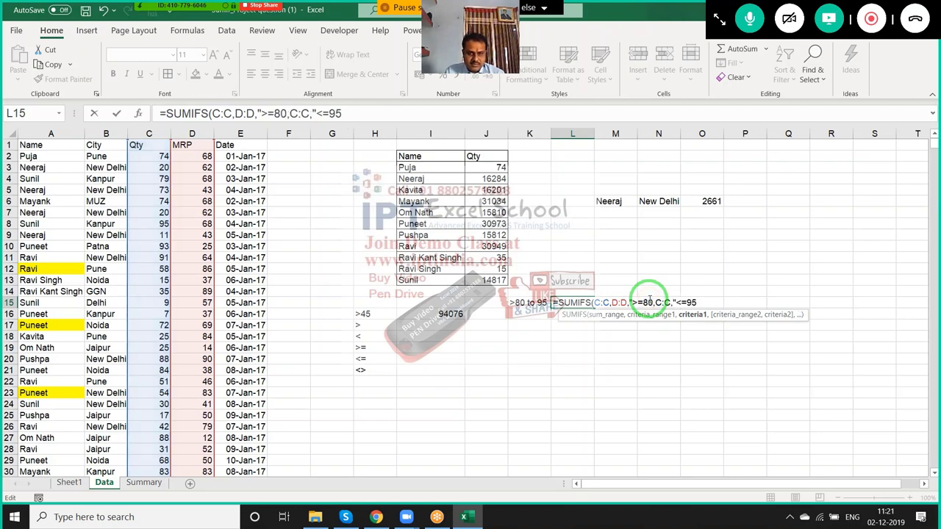
type("\"")
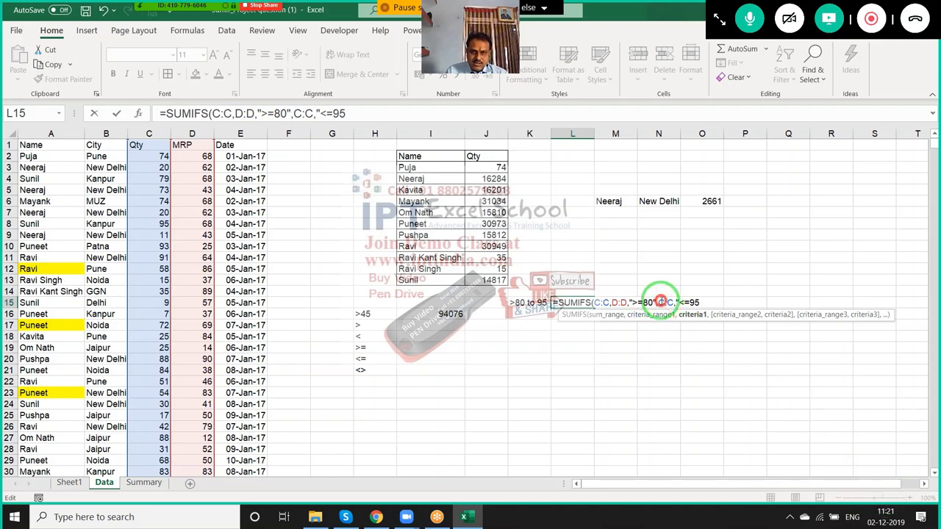
left_click(659, 303)
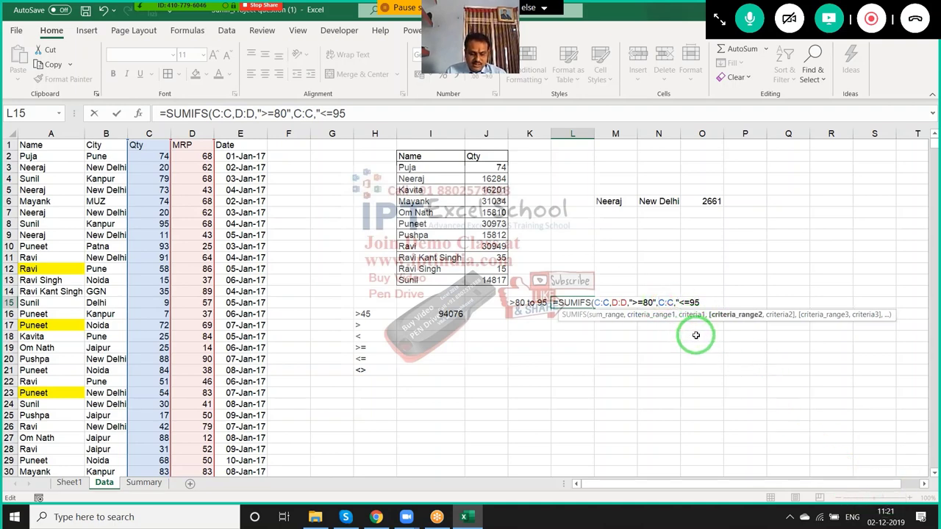
key("Delete")
key("Delete")
type("d:")
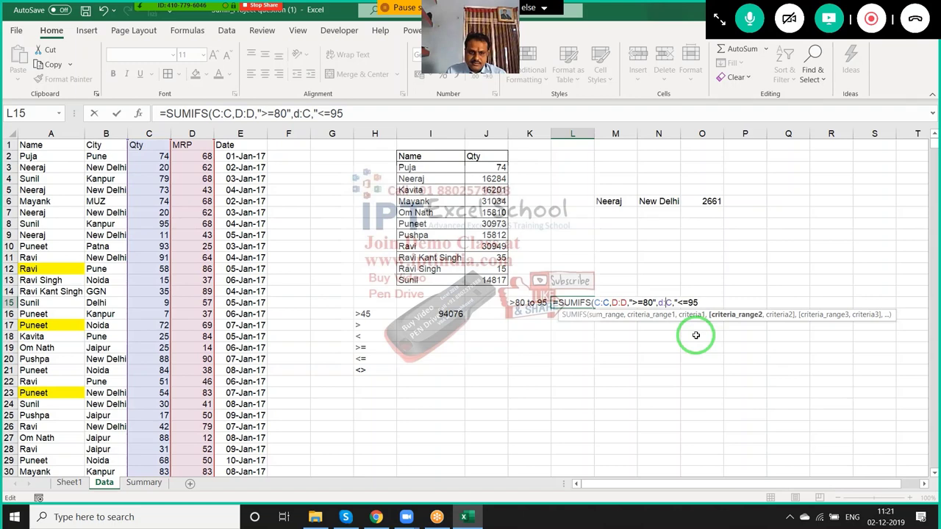
key("Delete")
type("d")
key("Return")
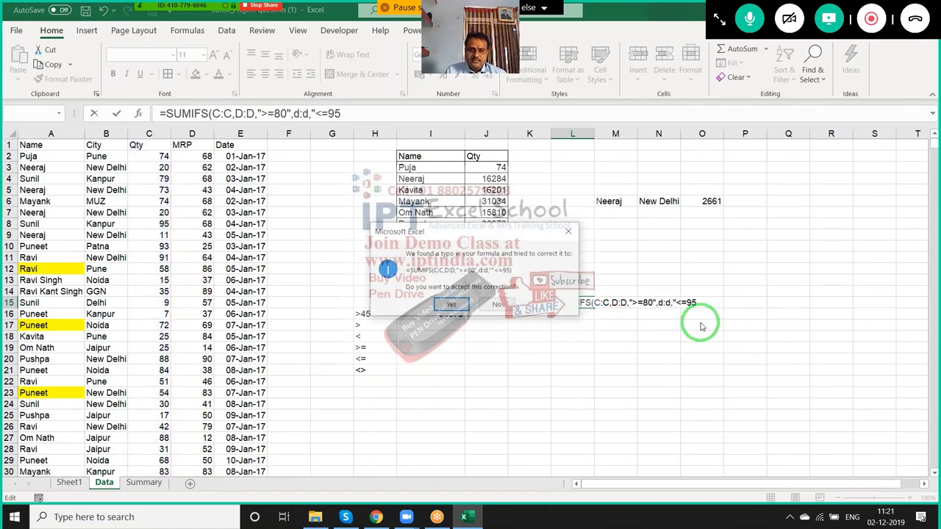
Correct L15 to =SUMIFS(C:C,D:D,">=80",D:D,"<=95") by removing the stray quote and comma
key("Return")
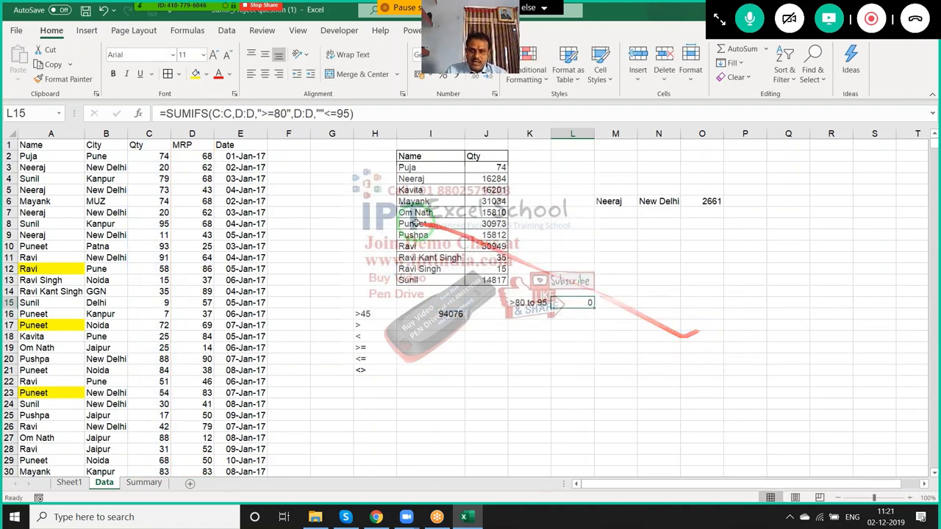
left_click(306, 113)
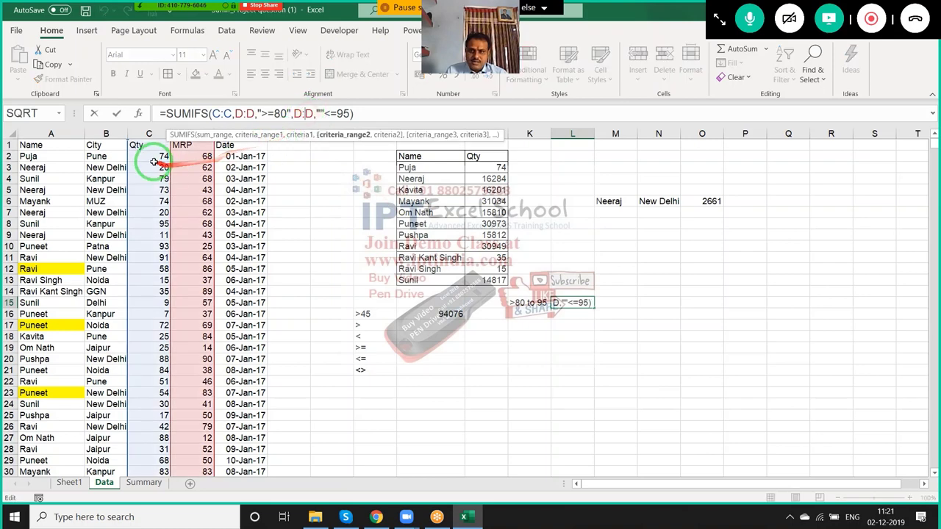
left_click(246, 115)
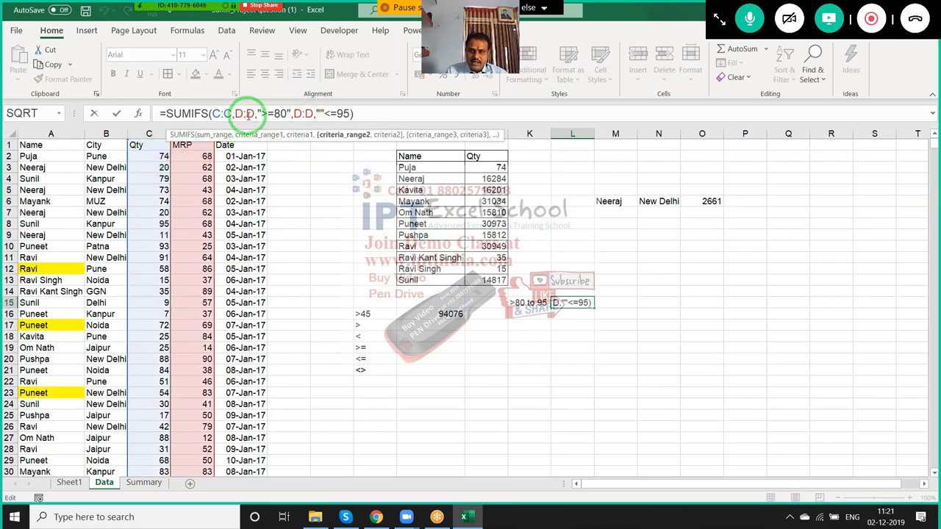
left_click(268, 115)
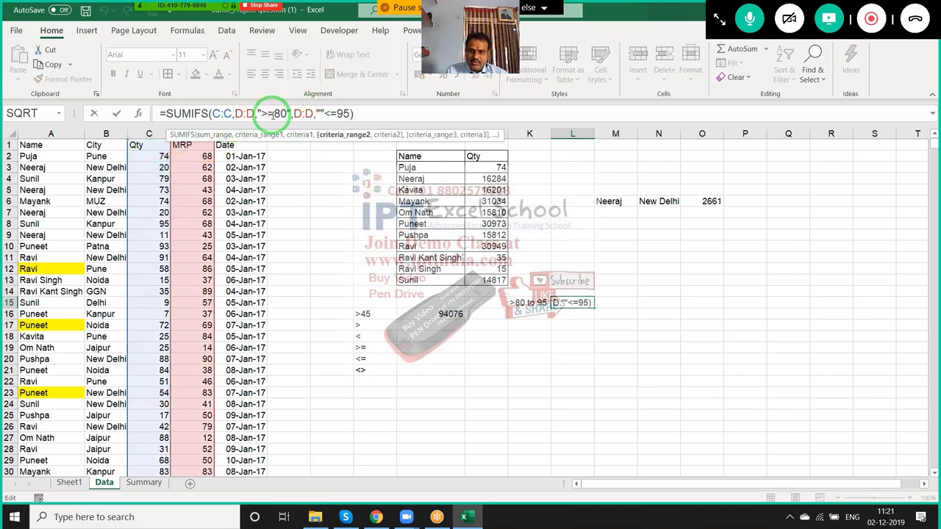
left_click(319, 114)
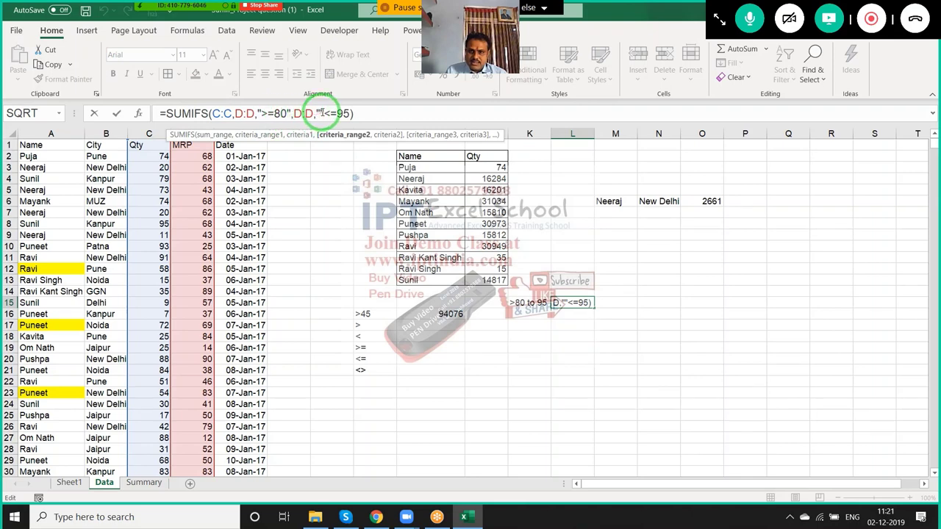
key("BackSpace")
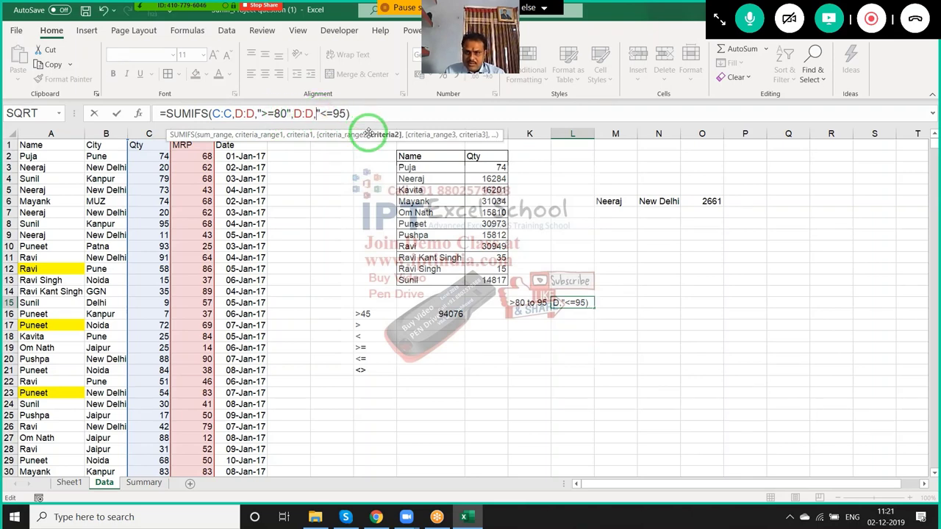
type(",")
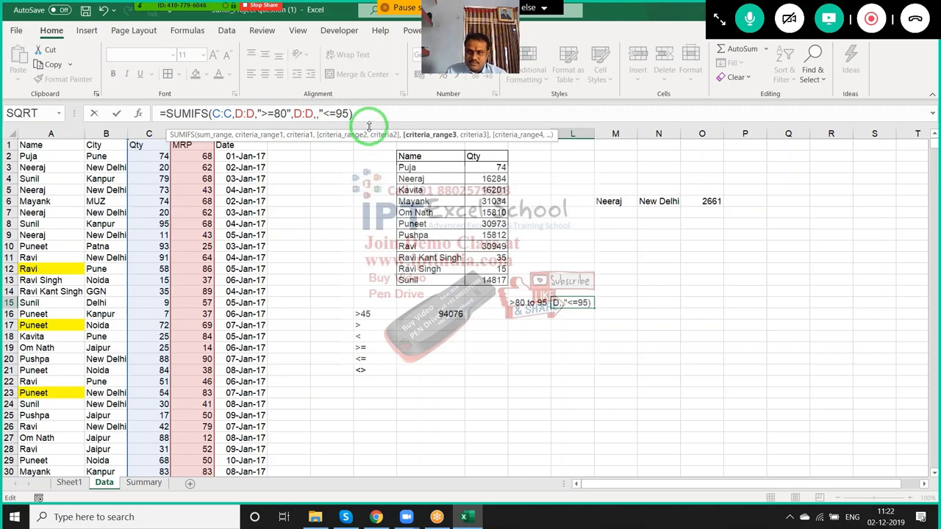
left_click(348, 114)
type("\"")
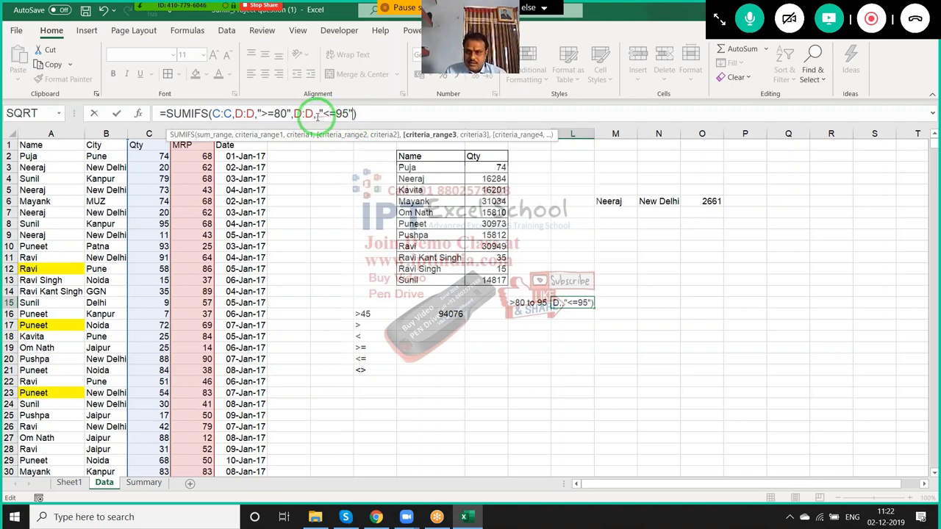
left_click(317, 114)
key("BackSpace")
key("ctrl+Return")
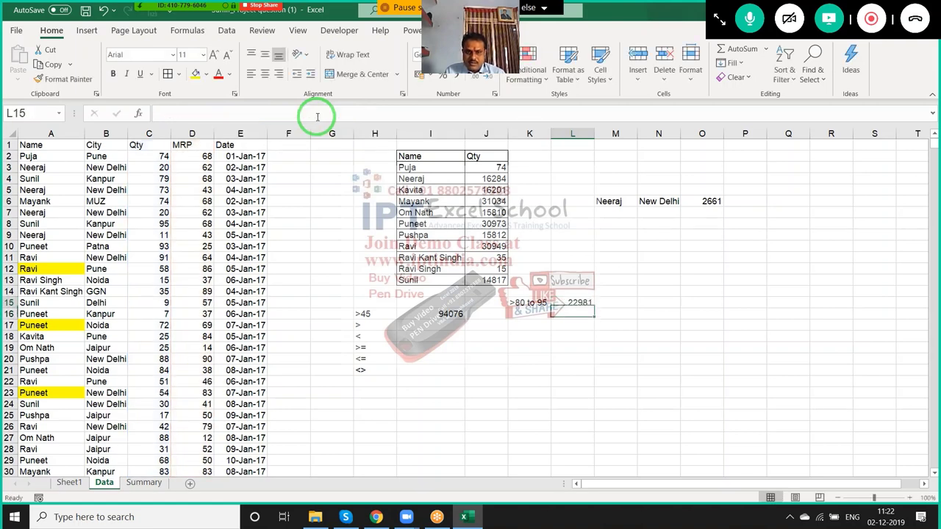
Review the L15 formula's ranges without changes, confirming the 22981 Qty result
left_click_drag(366, 183, 428, 346)
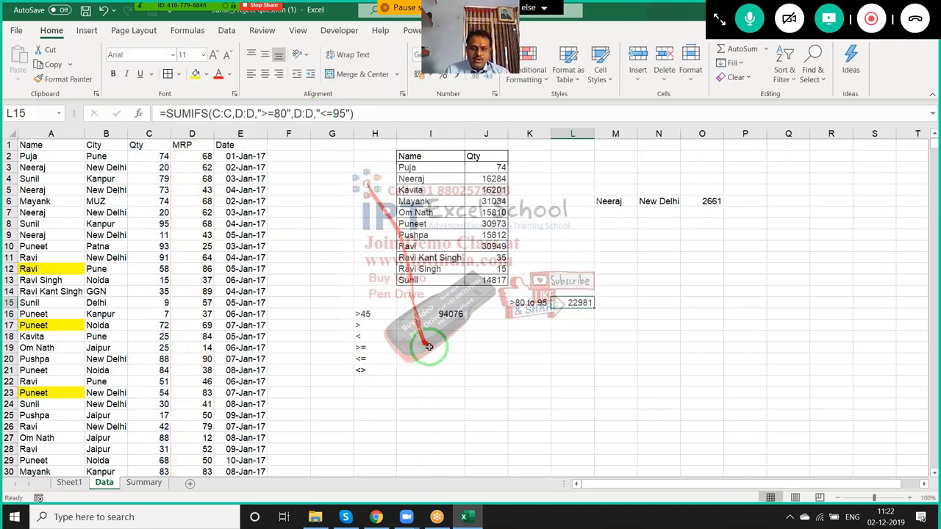
key("ctrl+Up")
double_click(566, 302)
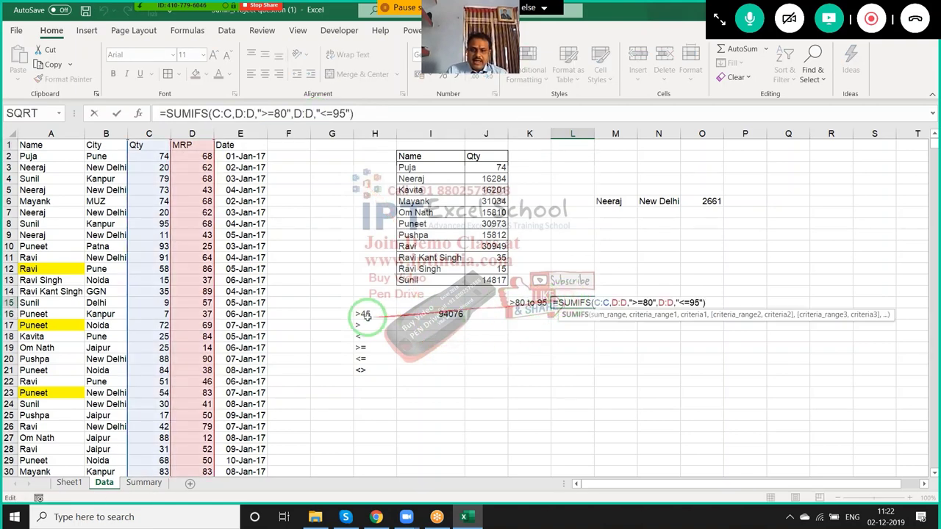
left_click_drag(368, 317, 367, 333)
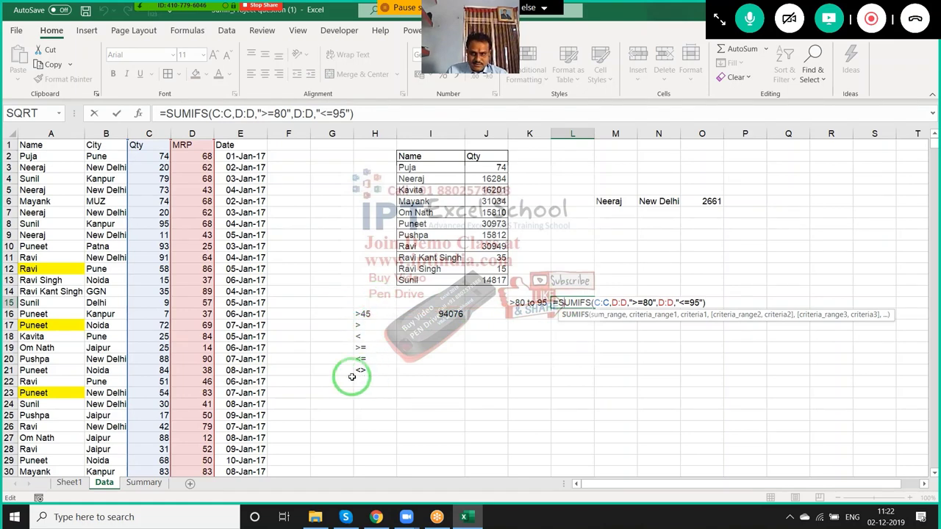
key("Escape")
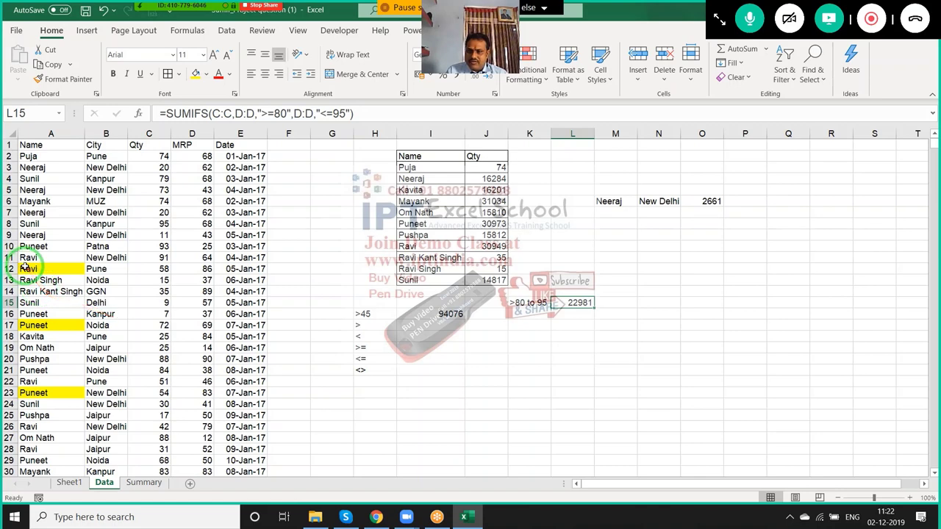
Enter the lookup name Ravi in H23 using autocomplete
left_click(30, 269)
left_click(25, 280)
left_click(382, 395)
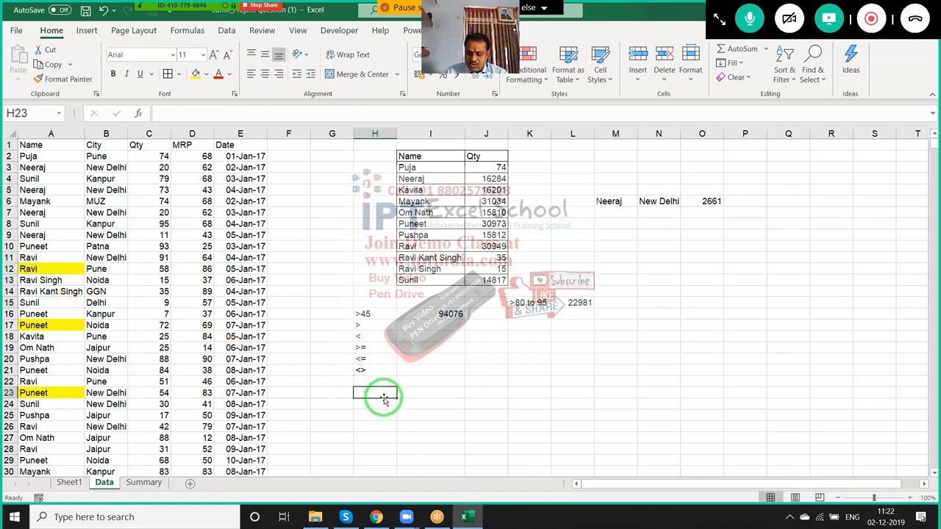
type("Ravi")
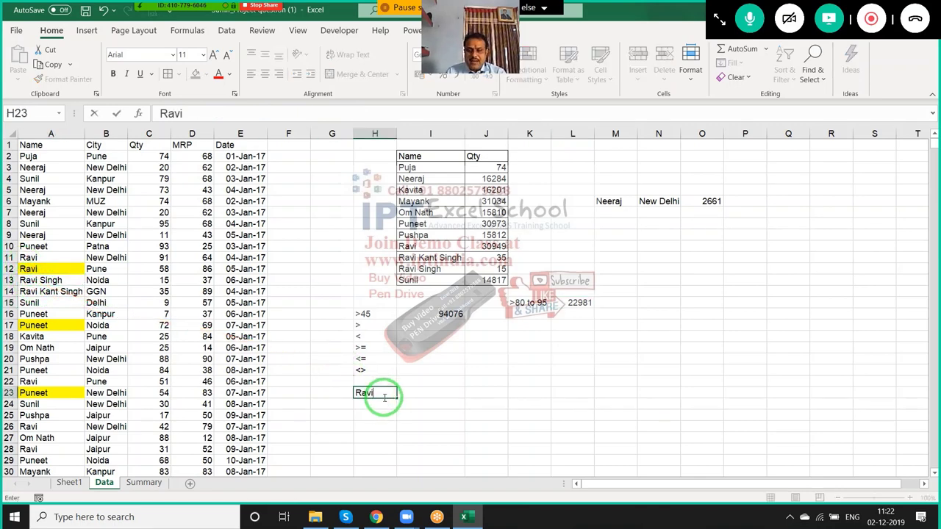
key("Return")
key("Up")
Start a SUMIF in I23 with the whole Name column A:A as its range
key("Right")
type("=")
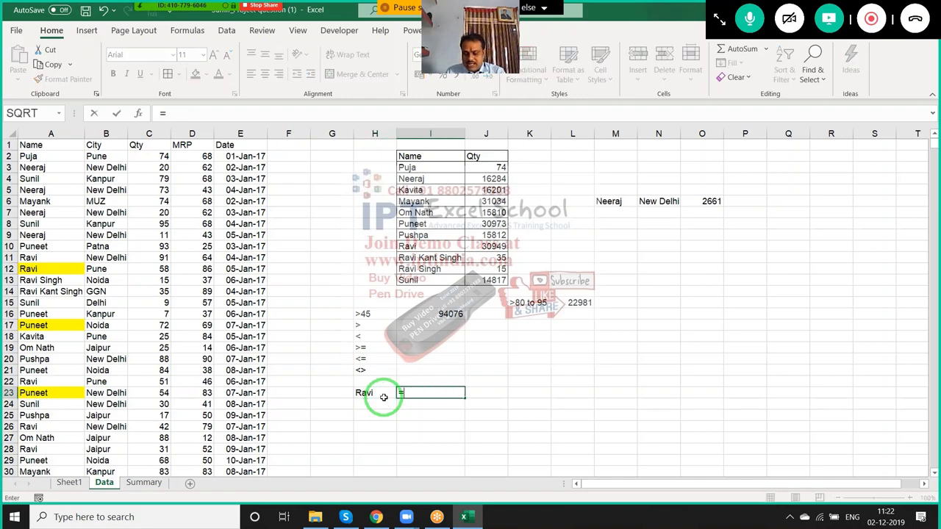
type("sum")
key("Down")
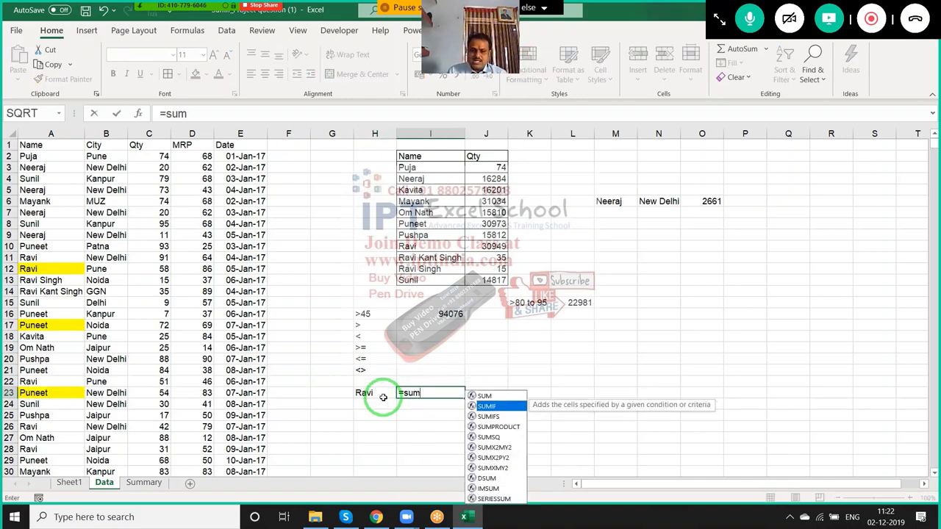
key("Tab")
key("Left")
key("Left")
key("Left")
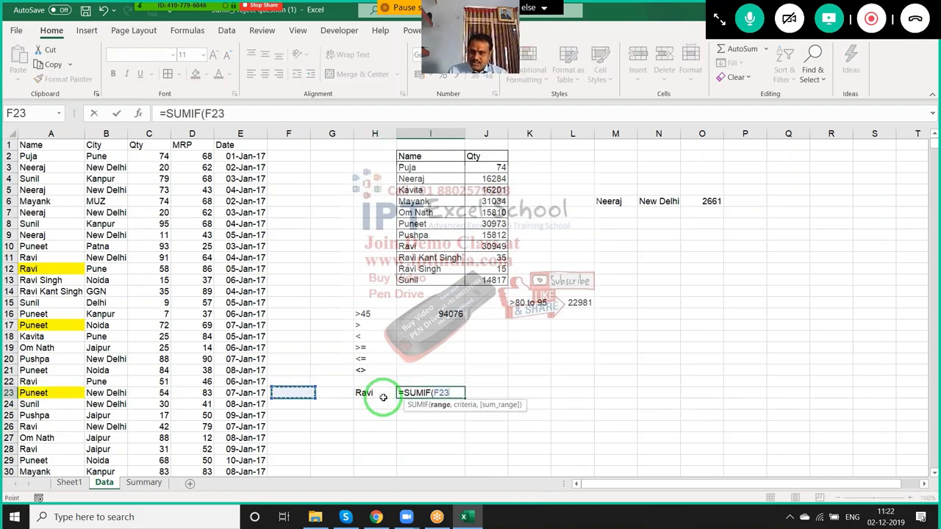
key("Left")
key("Left")
key("Left")
key("Left")
key("Left")
key("ctrl+space")
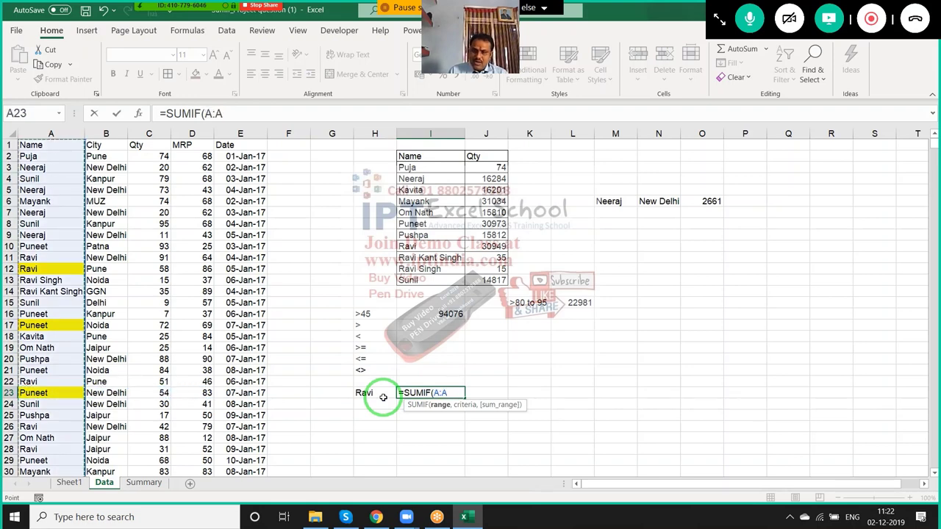
type("v")
key("Return")
key("Return")
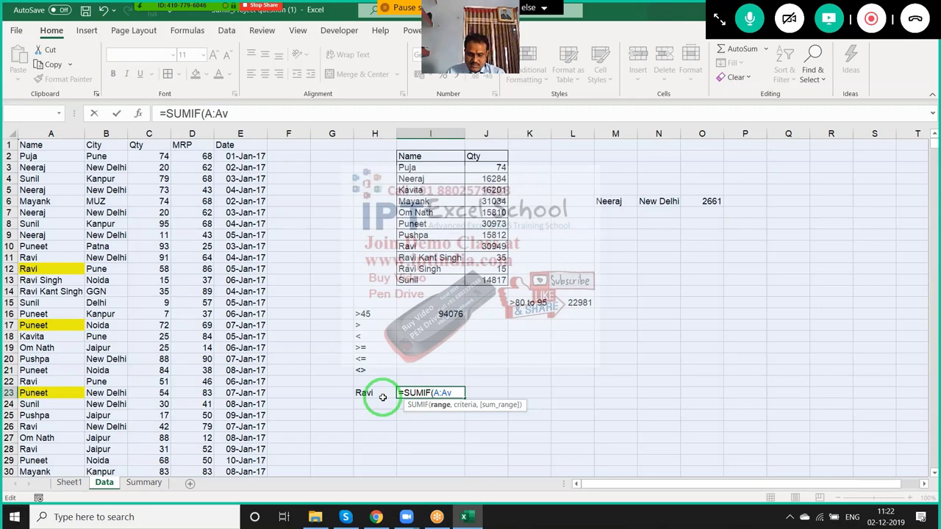
Complete I23 as =SUMIF(A:A,H23,C:C), totalling Ravi's Qty to 30949
key("BackSpace")
type(",")
left_click(363, 392)
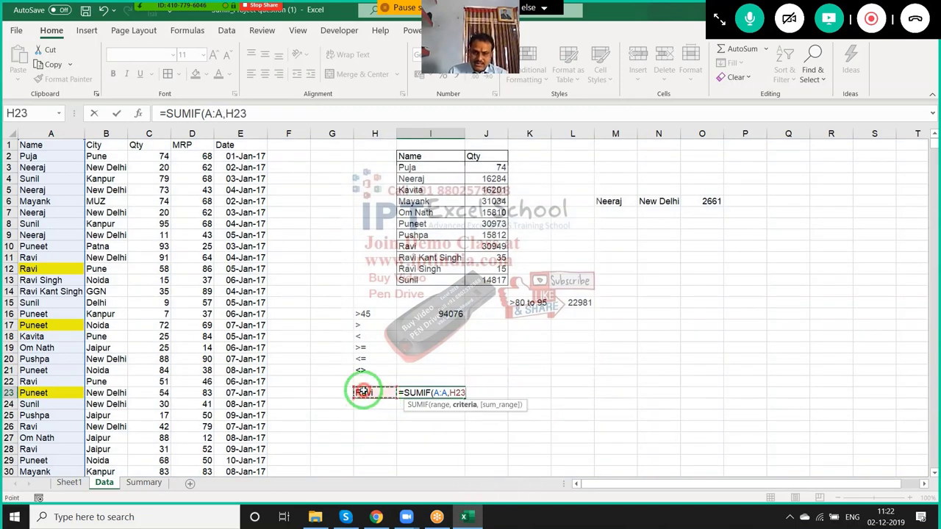
type(",")
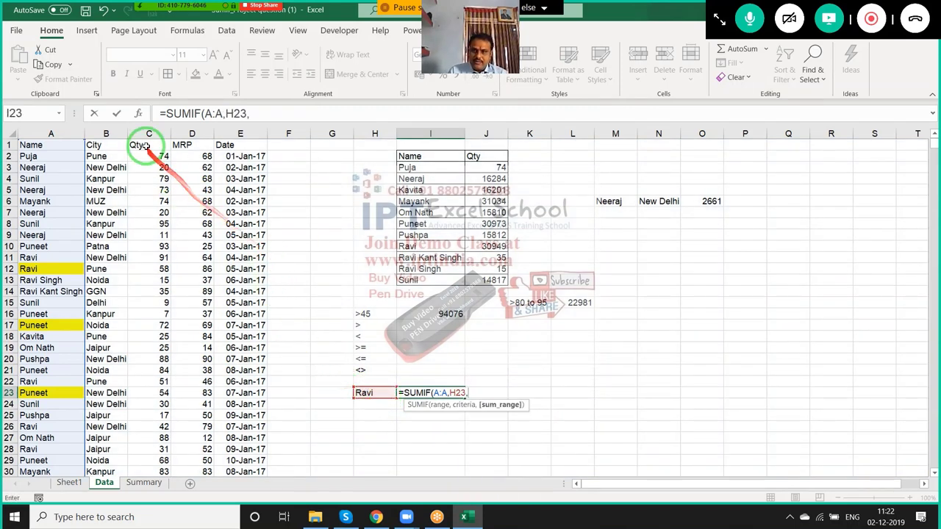
left_click(148, 134)
key("Return")
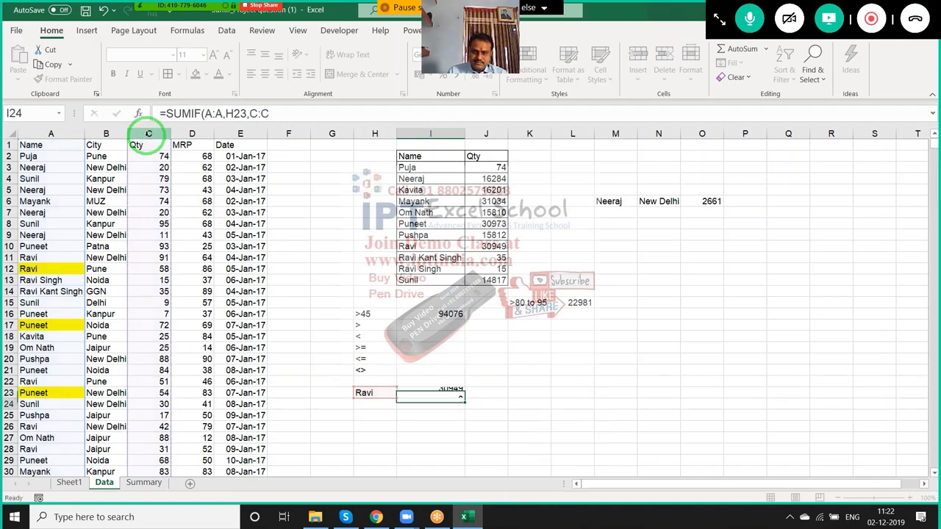
left_click(402, 393)
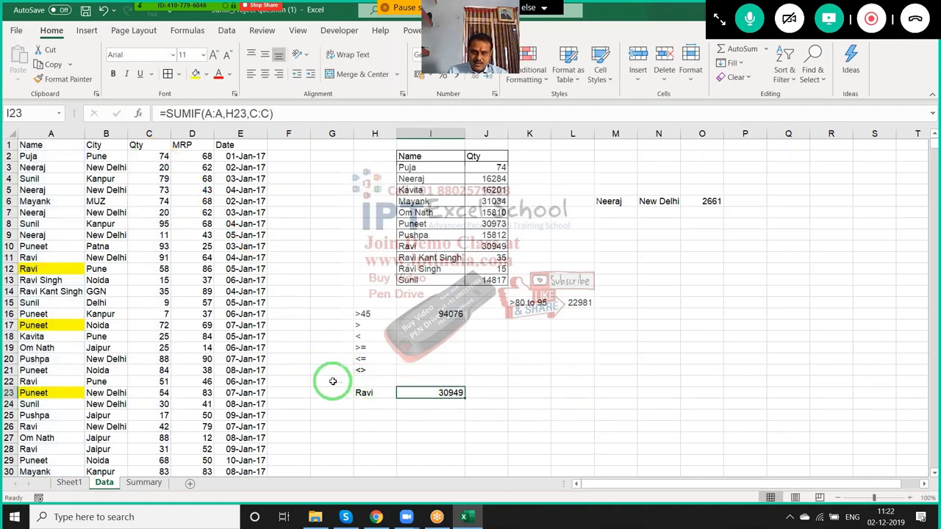
Try a wildcard on the H23 criterion, then restore it to plain Ravi
double_click(355, 392)
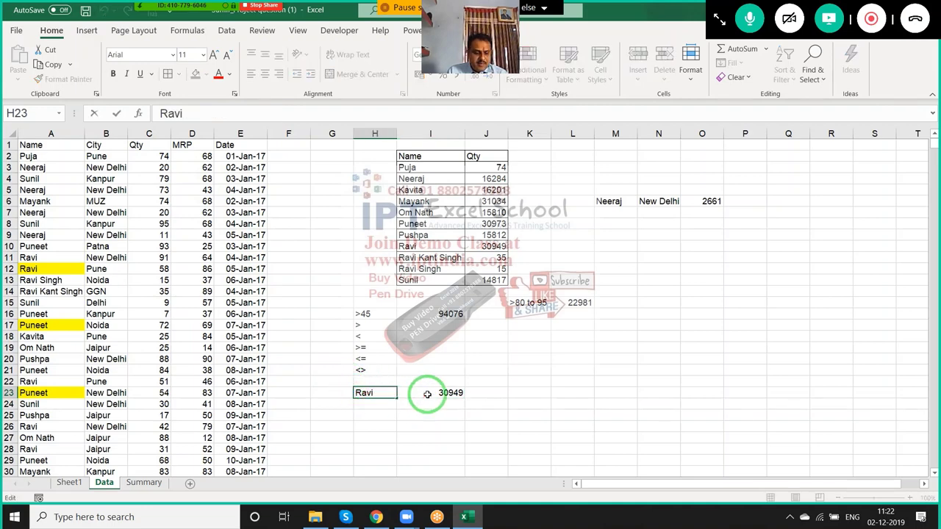
type("*")
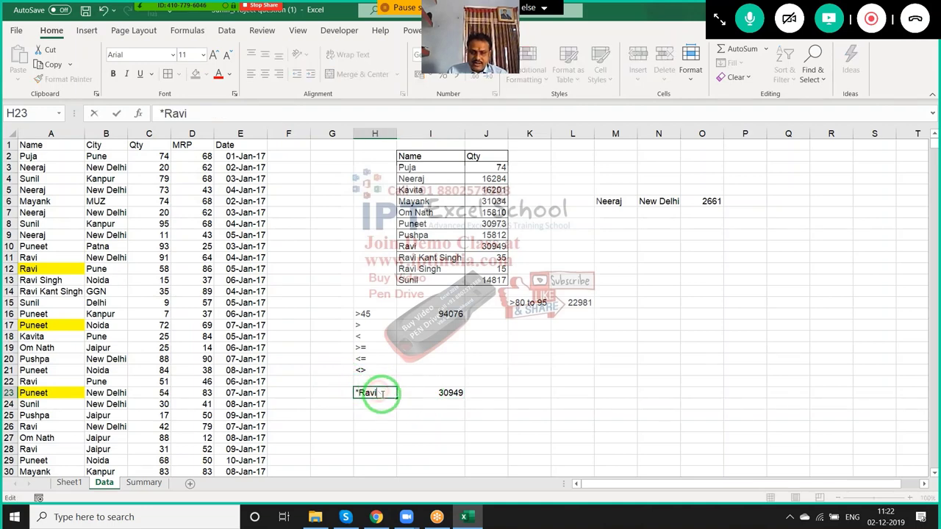
key("Return")
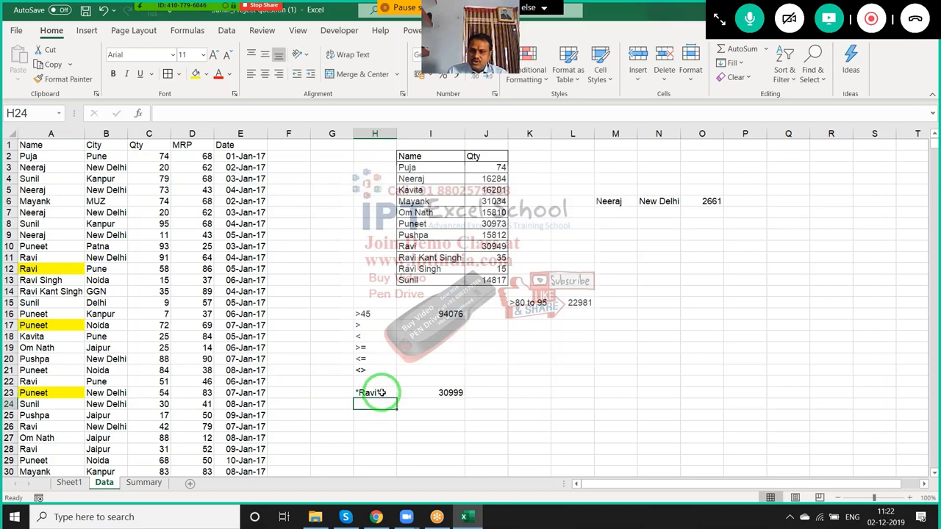
left_click(382, 392)
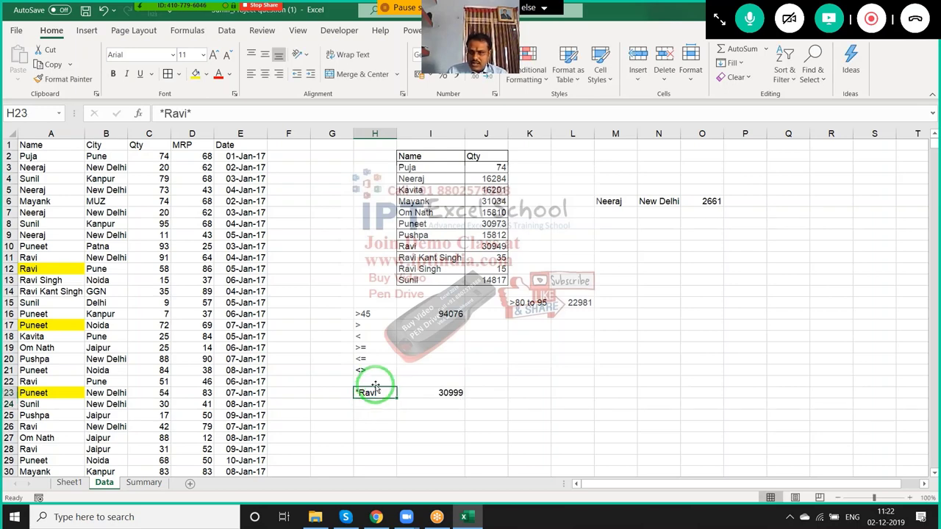
left_click(249, 115)
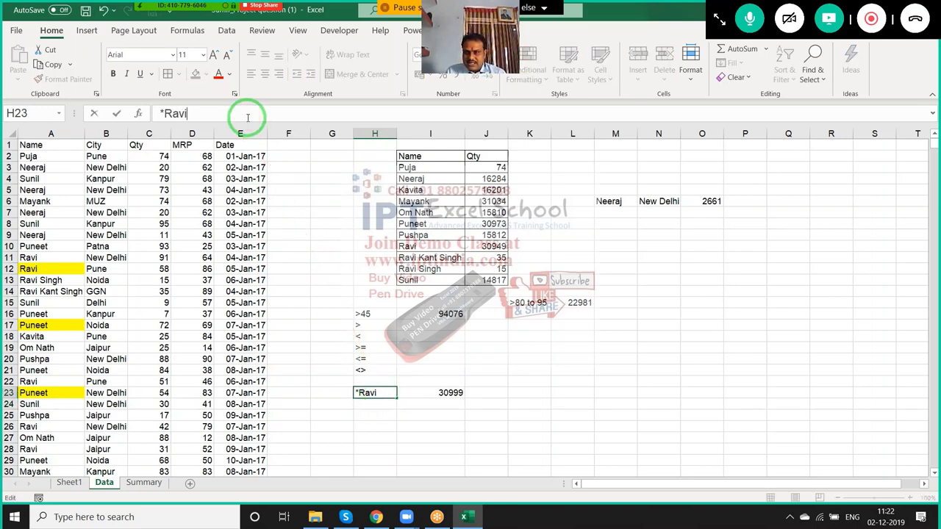
key("BackSpace")
key("Return")
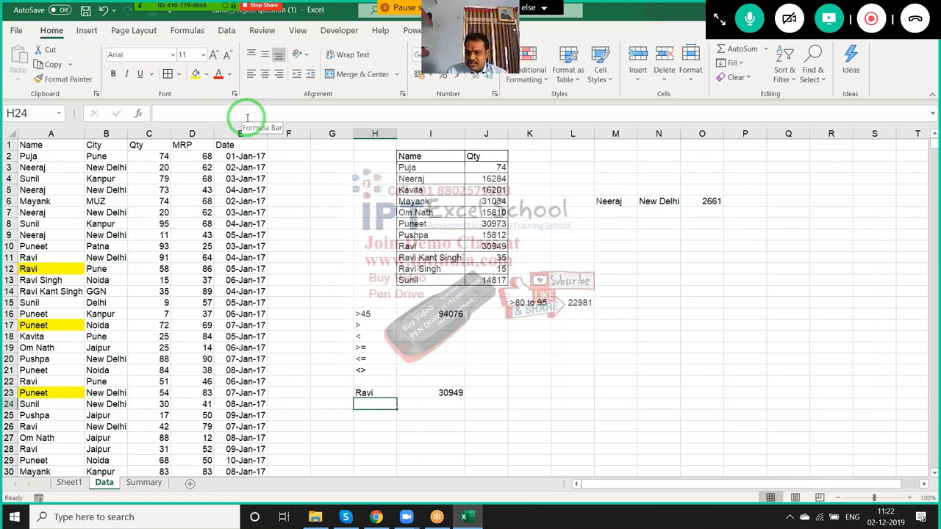
Enter the wildcard examples *Ravi in H24 and Ravi* in H25
type("*")
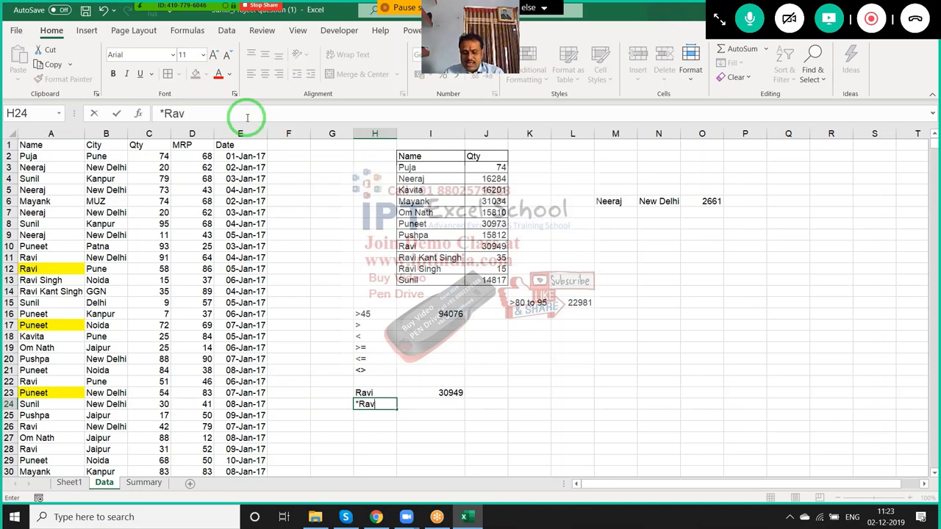
key("Return")
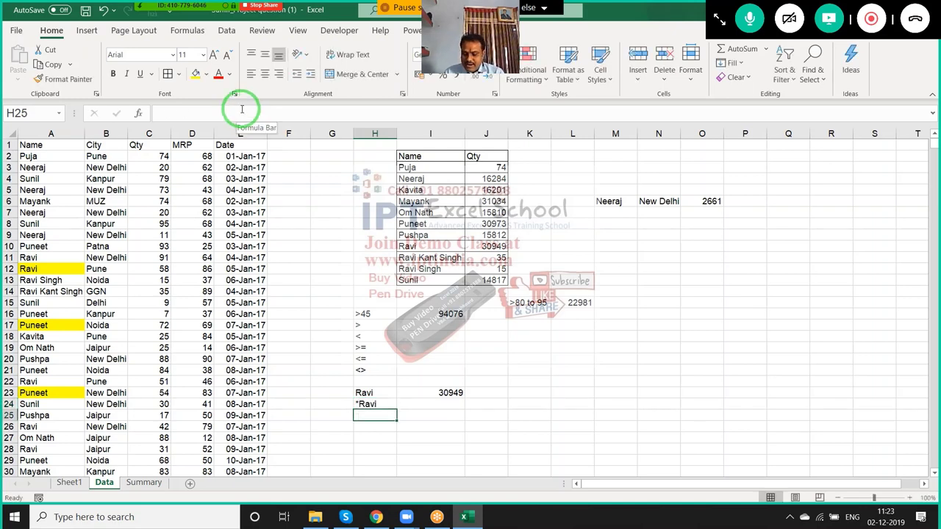
type("Ravi*")
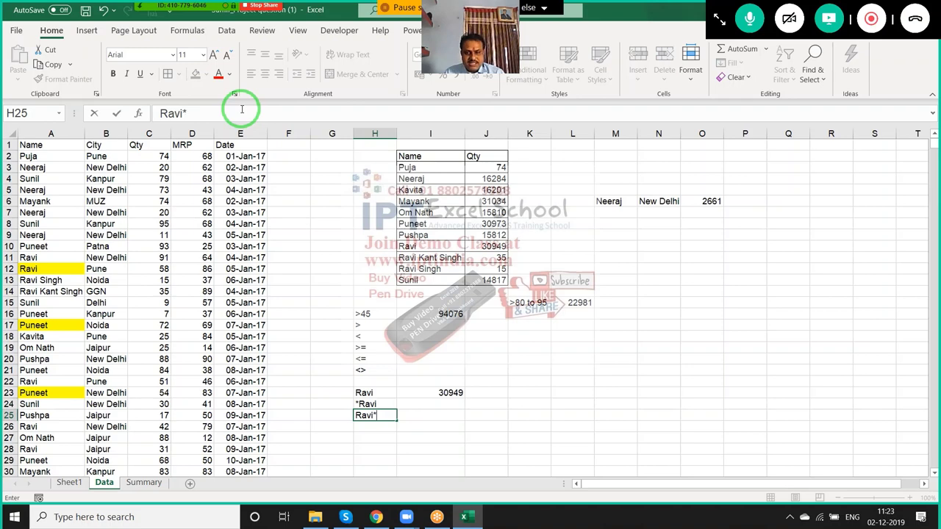
key("Return")
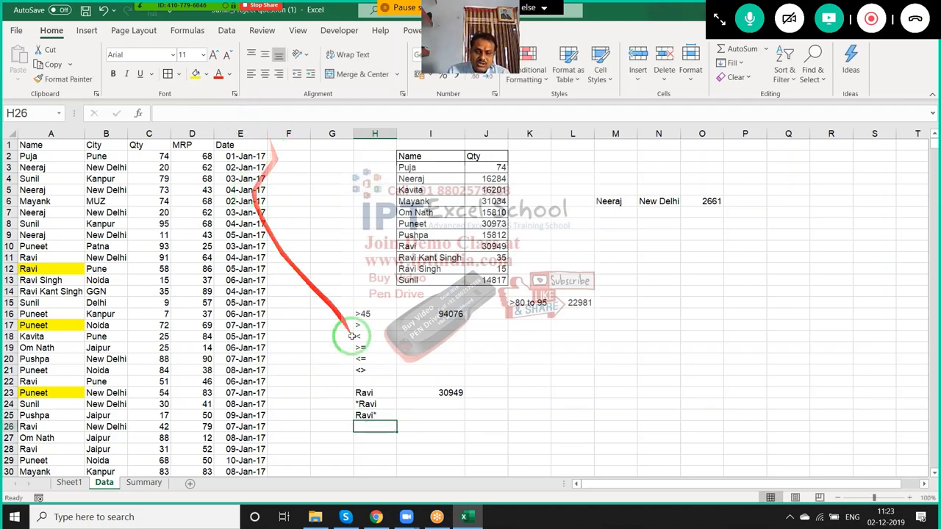
Change H23 to *Ravi* so the I23 total becomes 30999
left_click(361, 391)
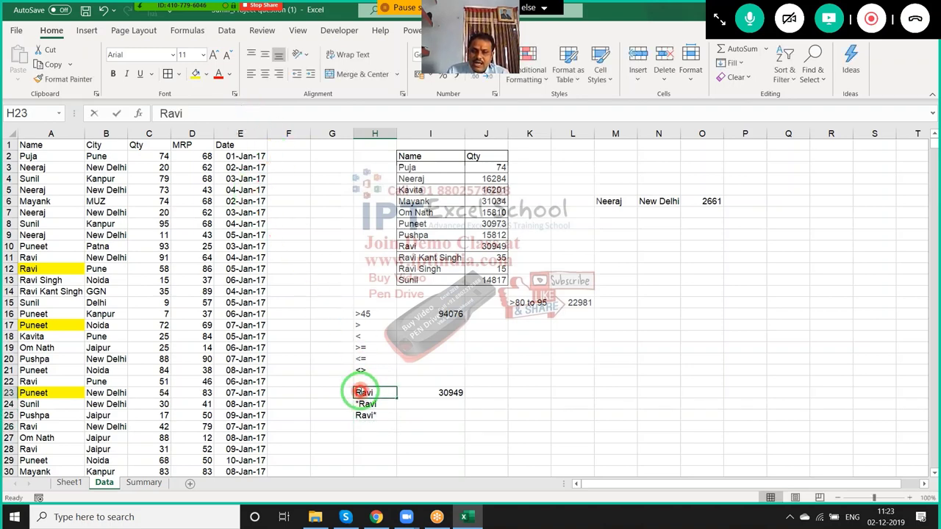
double_click(355, 391)
type("*")
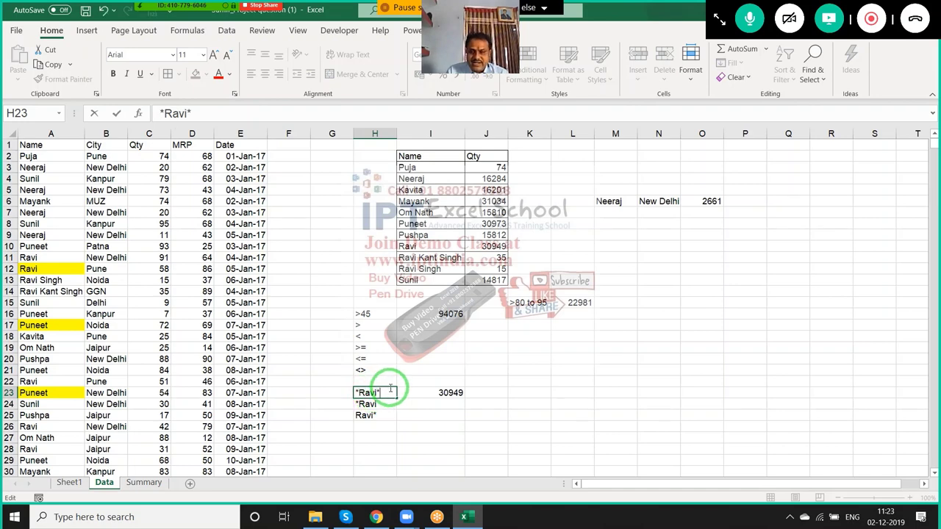
key("Return")
left_click(438, 397)
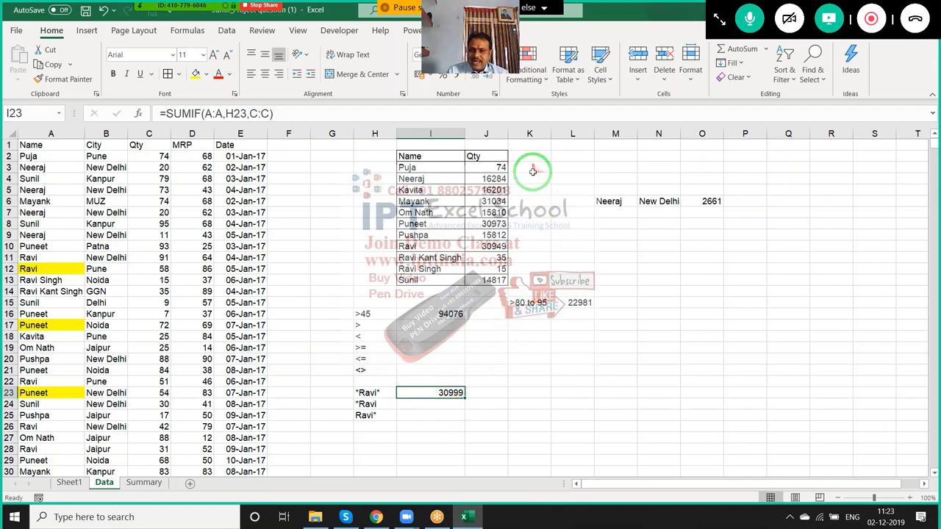
Enter =AVERAGEIF(A:A,I3,D:D) in K3, giving Puja's average MRP of 68
left_click(531, 168)
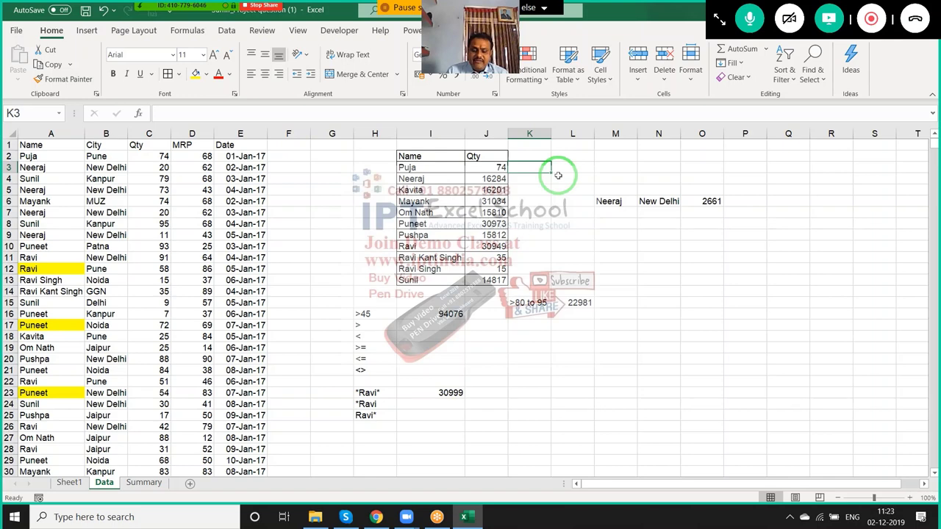
type("=av")
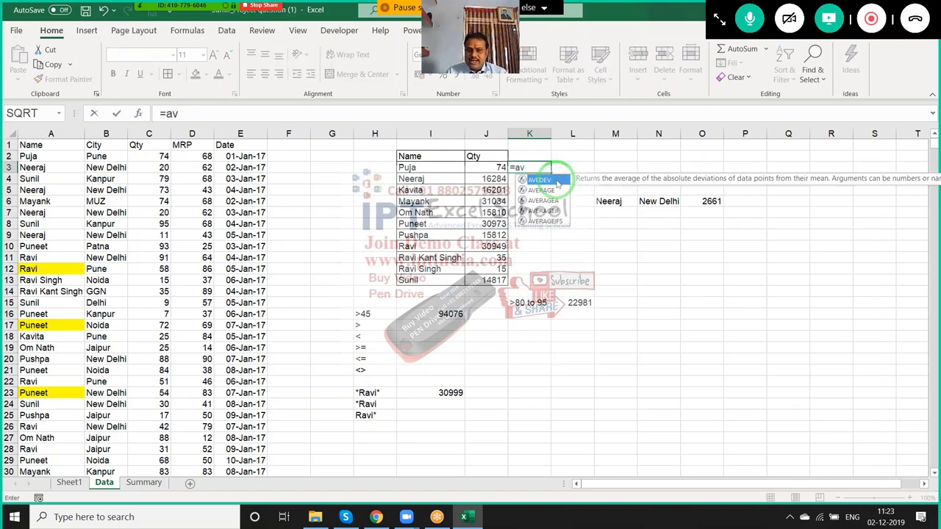
key("Down")
key("Down")
key("Down")
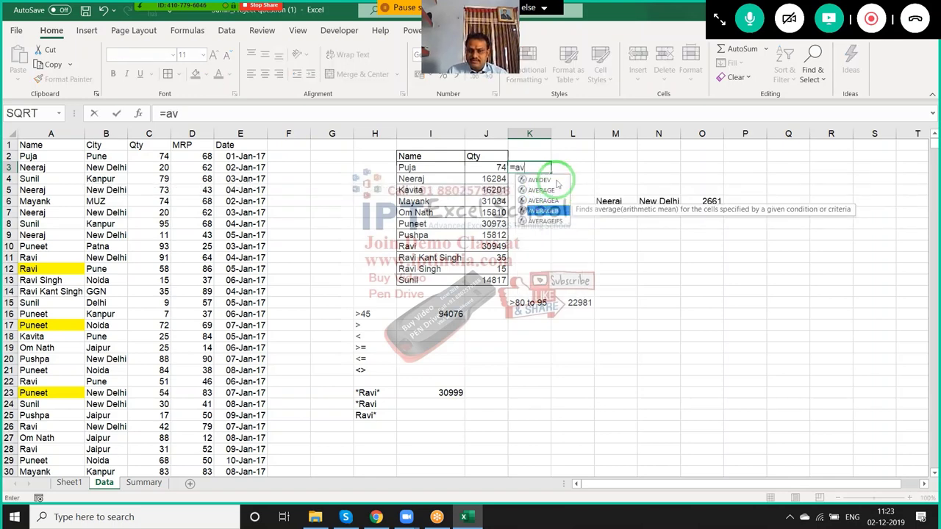
key("Tab")
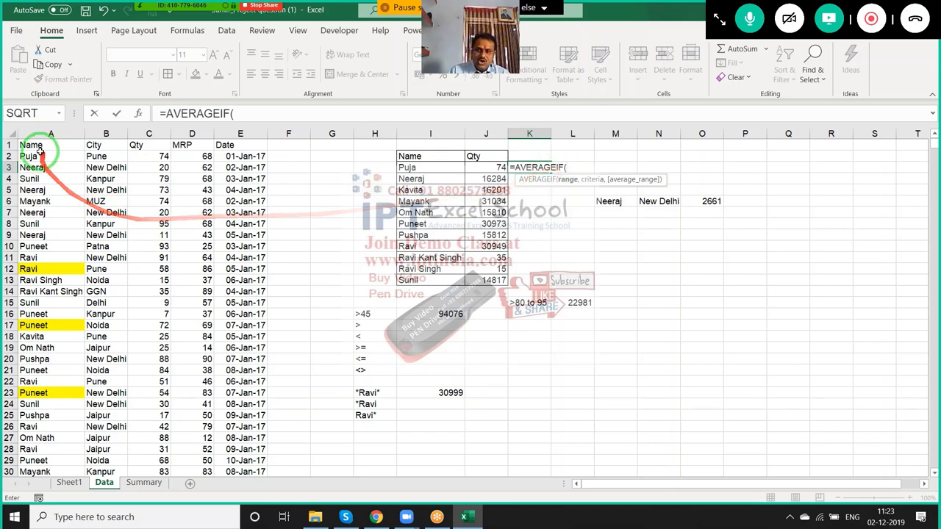
left_click(41, 139)
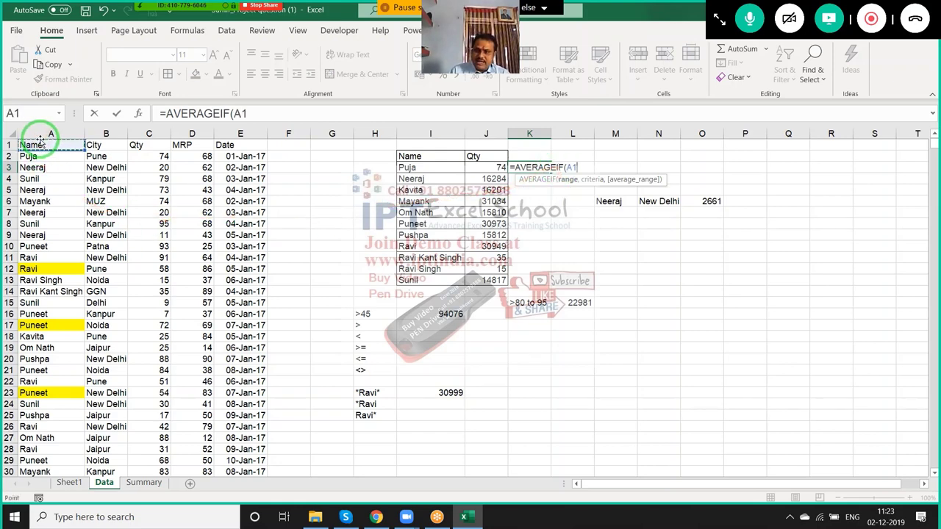
left_click(38, 133)
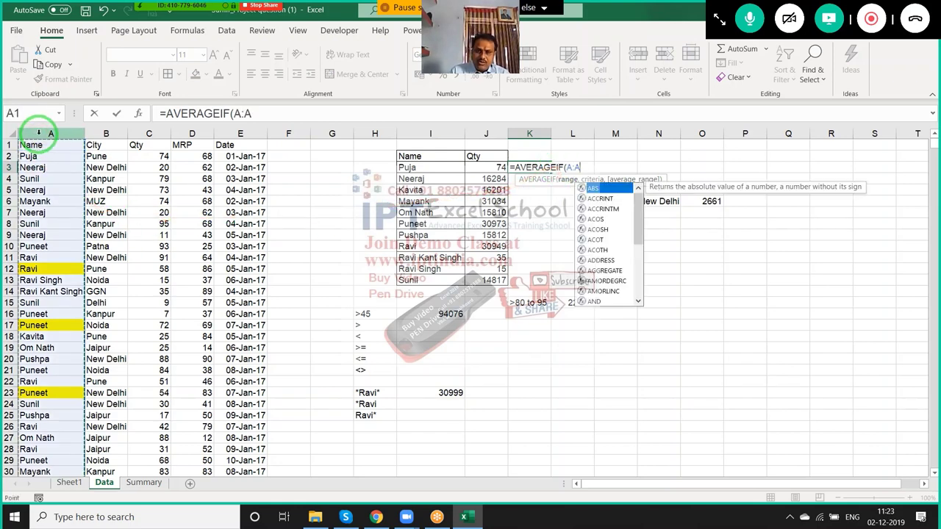
type(",")
left_click(419, 168)
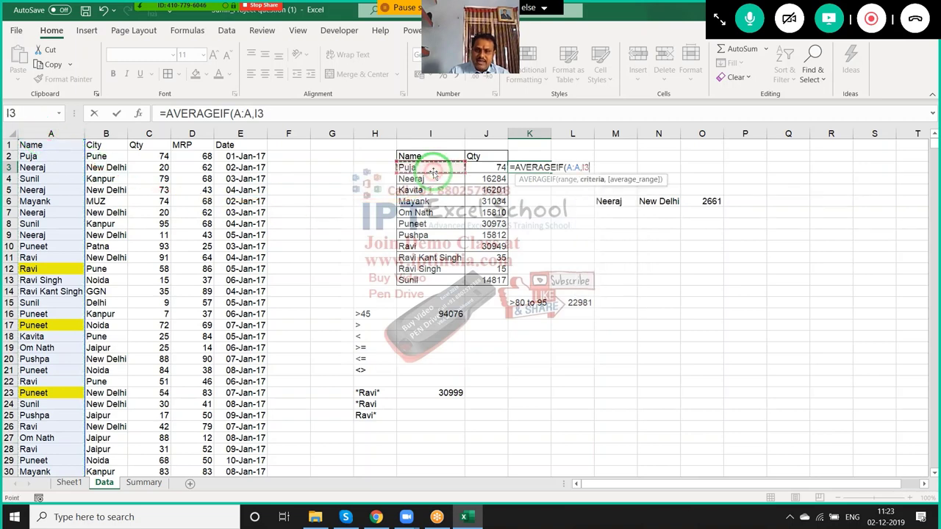
type(",")
left_click(195, 134)
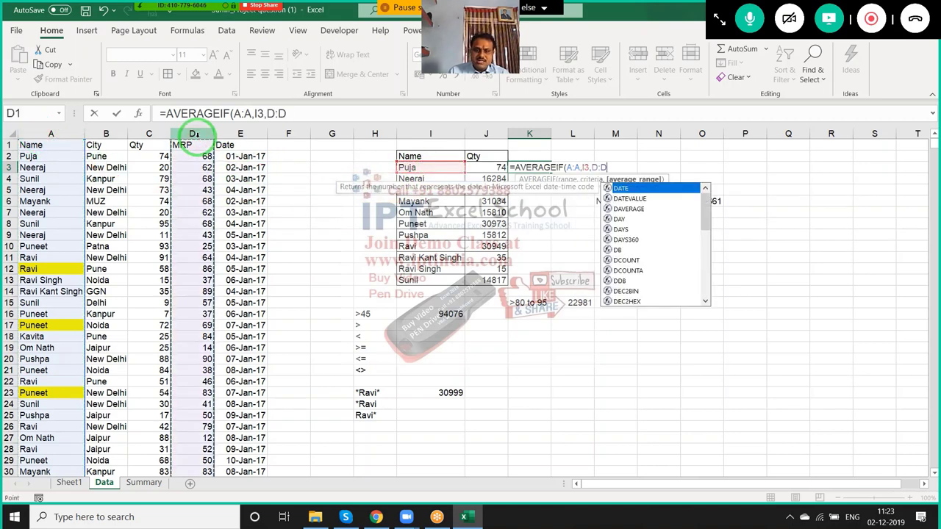
type(")")
key("Return")
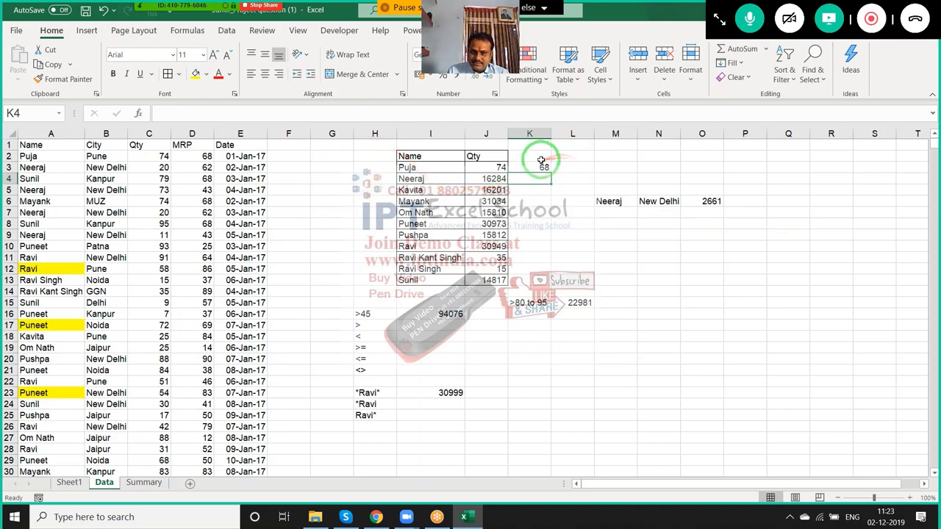
Fill the AVERAGEIF formula down column K through K13 for every name
left_click(541, 163)
double_click(550, 174)
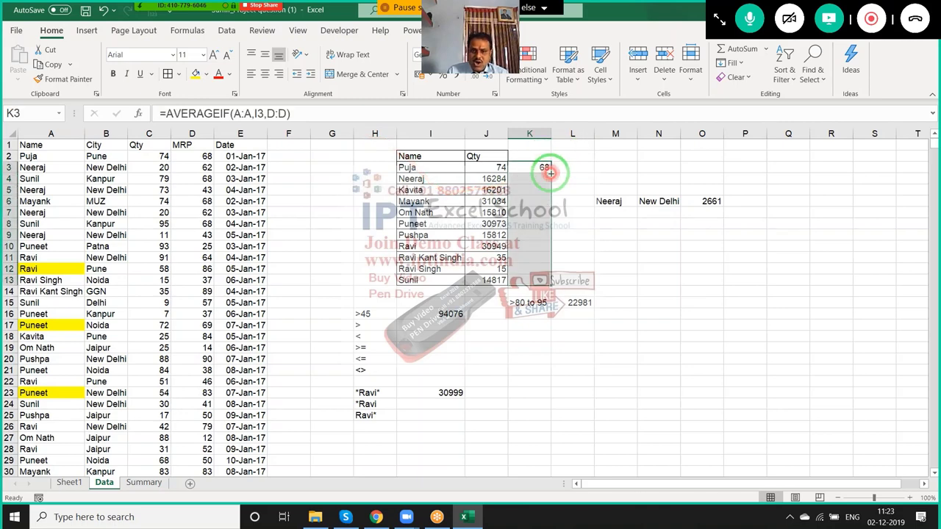
left_click(736, 206)
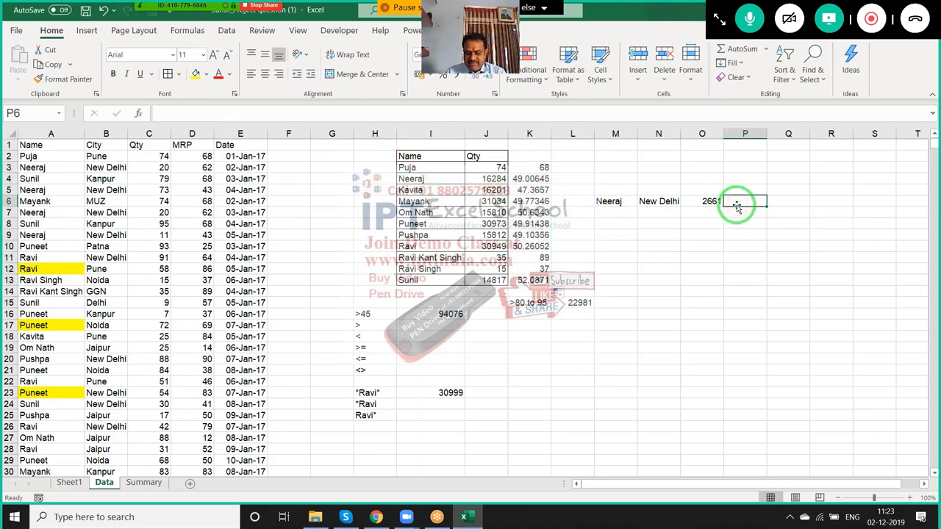
Begin an AVERAGEIFS formula in P6 from the =av autocomplete list
type("=av")
key("Down")
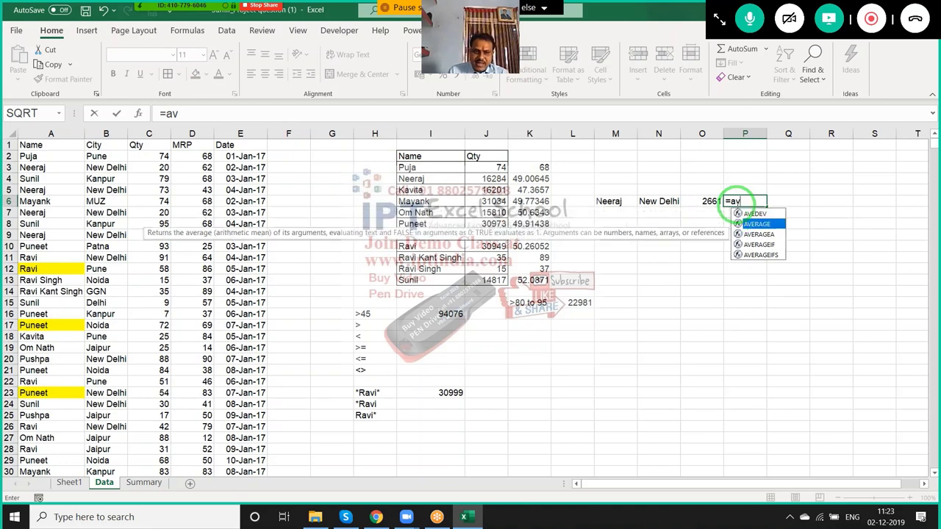
key("Down")
key("Down")
key("Tab")
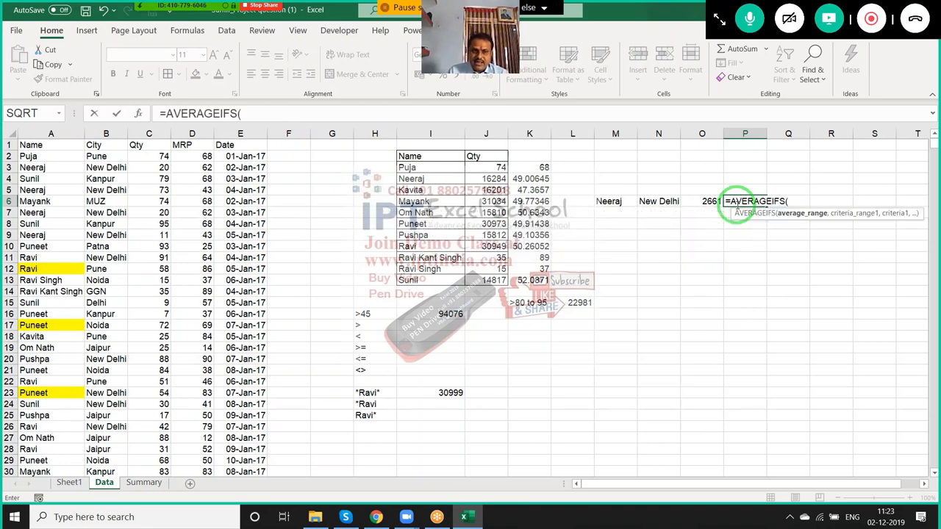
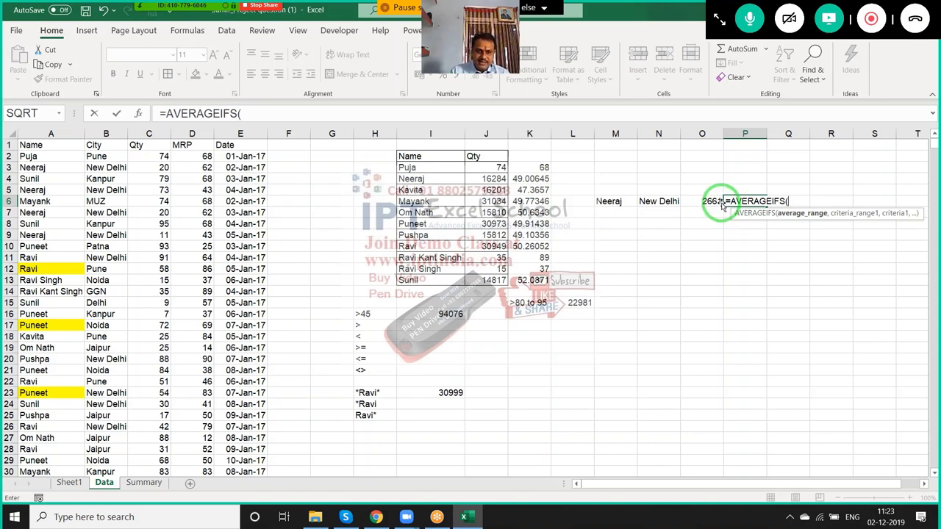
Start AVERAGEIFS in P6 averaging MRP column D, with Name column A as first criteria range
left_click(30, 135)
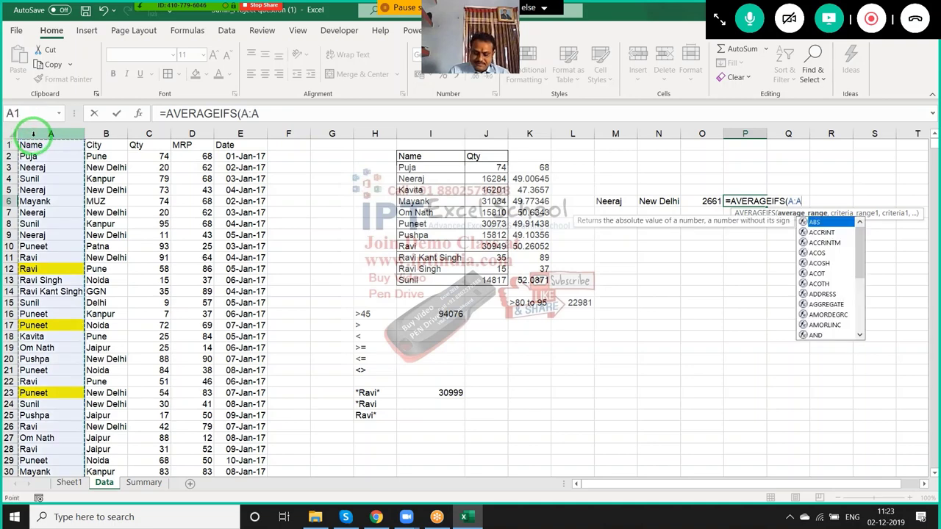
type(",")
key("BackSpace")
key("BackSpace")
key("BackSpace")
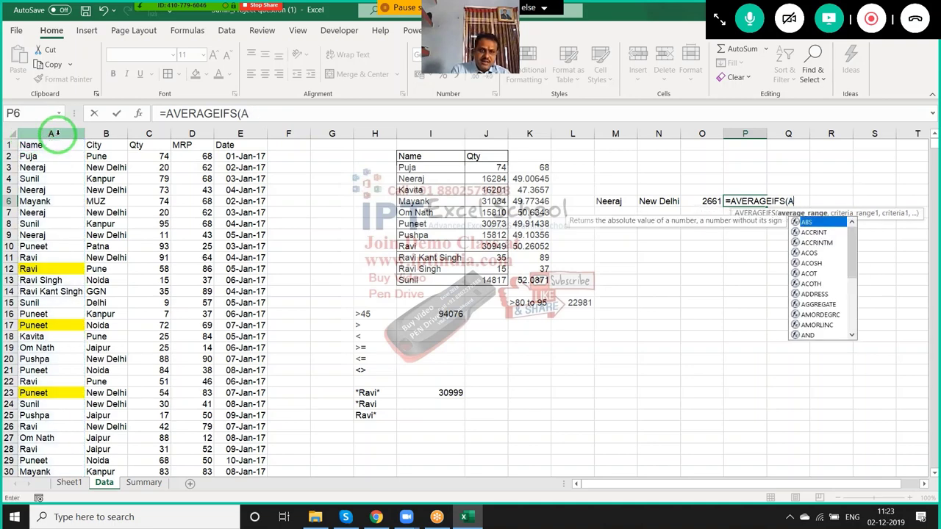
key("BackSpace")
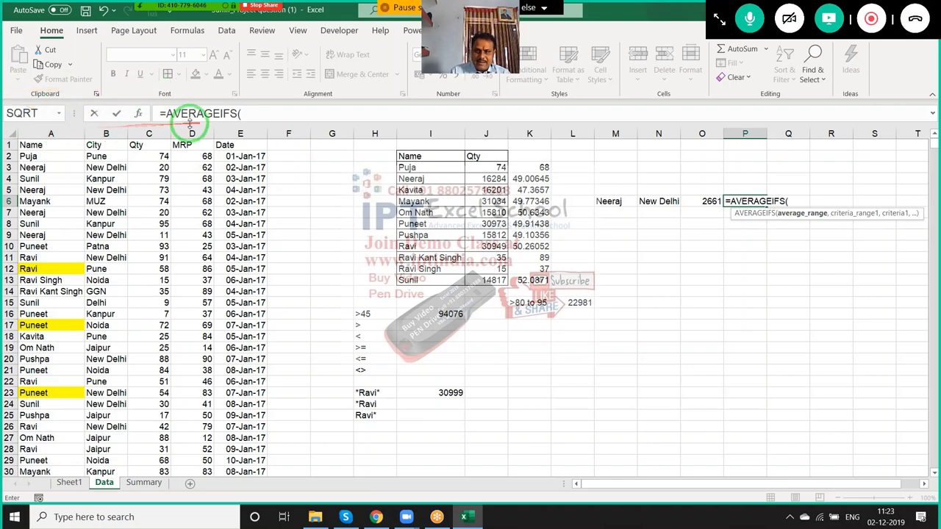
left_click(189, 133)
type(",")
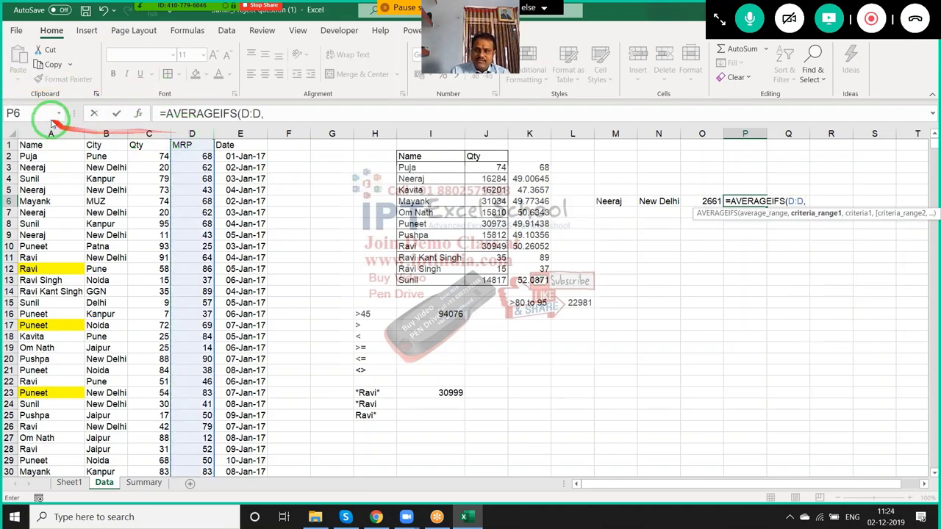
left_click(42, 134)
type(",")
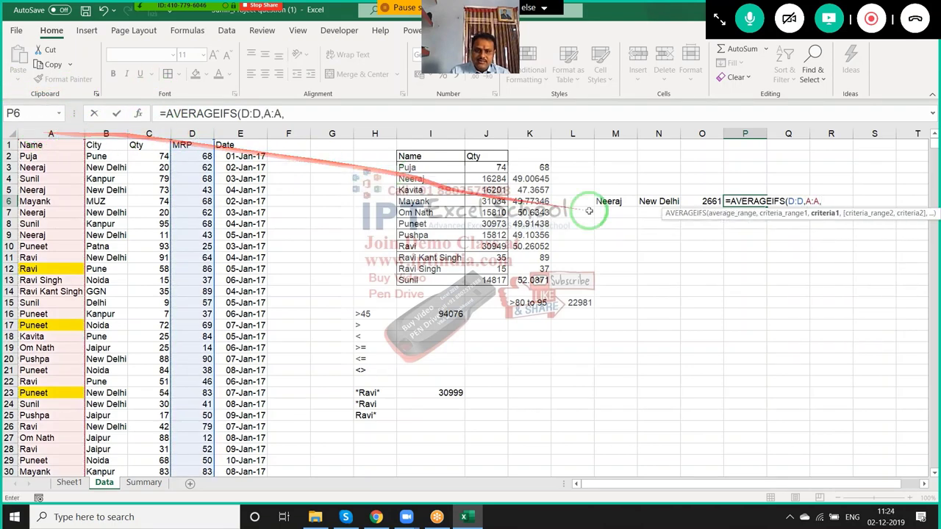
Add criteria Neeraj (M6) and City column B with New Delhi (N6), giving 50.4717
left_click(609, 201)
type(",")
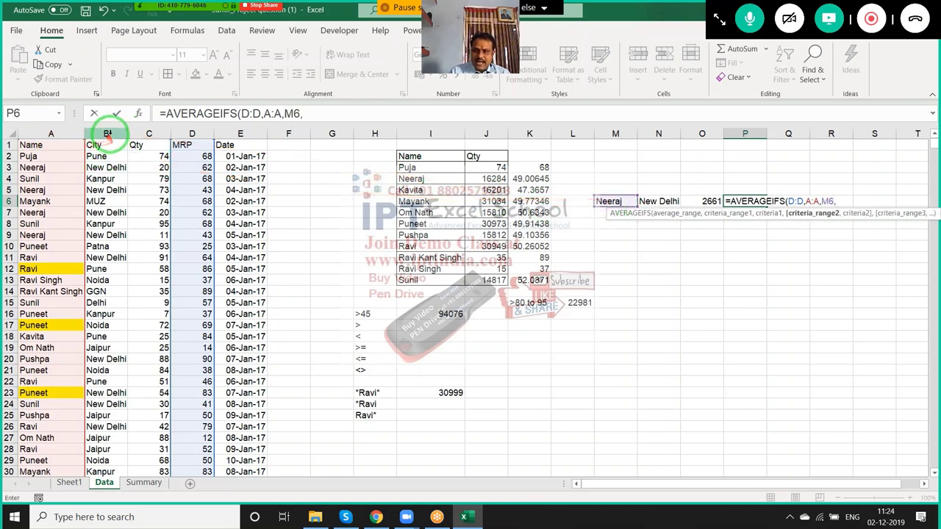
left_click(106, 133)
type(",")
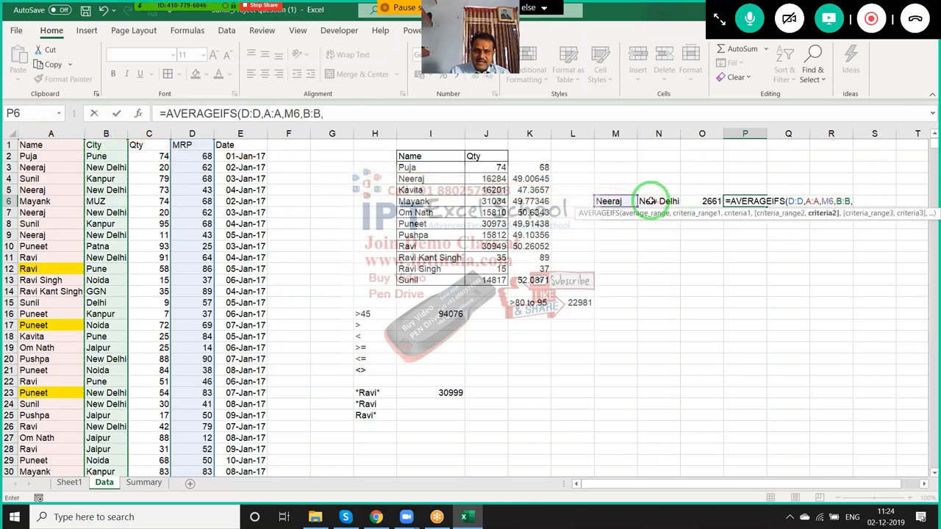
left_click(654, 200)
key("Return")
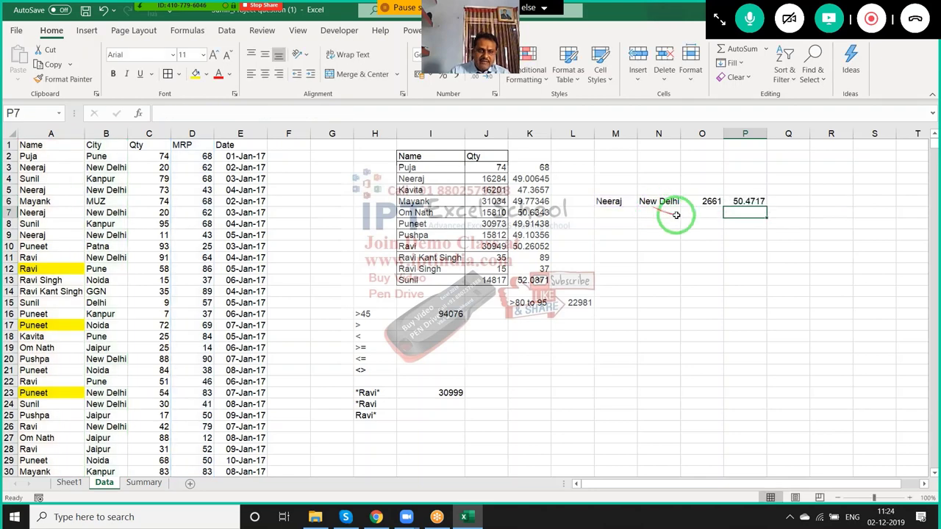
left_click(748, 203)
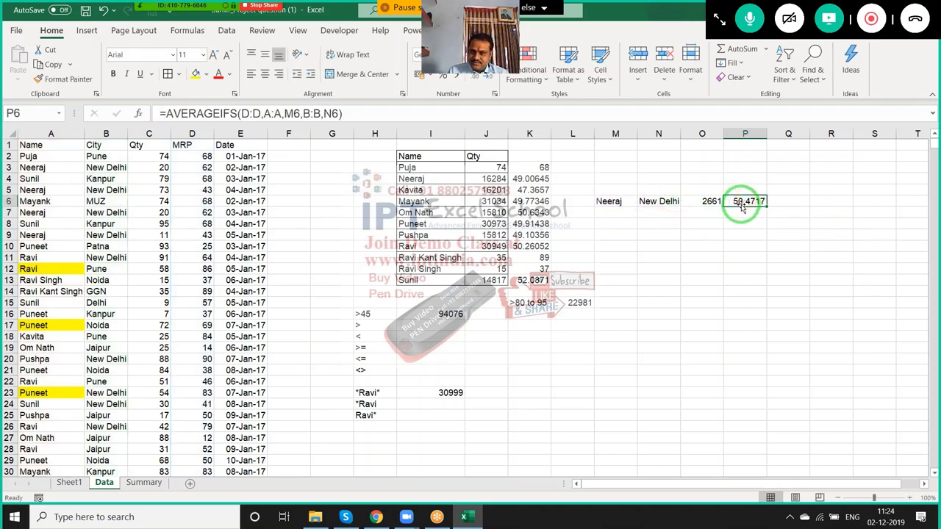
mouse_move(375, 302)
left_mouse_down()
mouse_move(358, 328)
mouse_move(361, 434)
mouse_move(599, 167)
mouse_move(683, 178)
left_mouse_up()
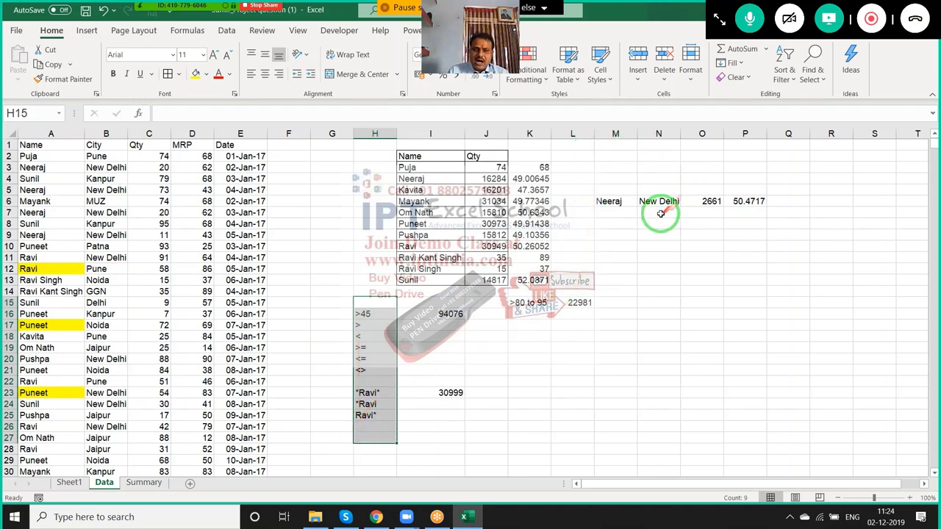
Insert an empty column at L
left_click(581, 132)
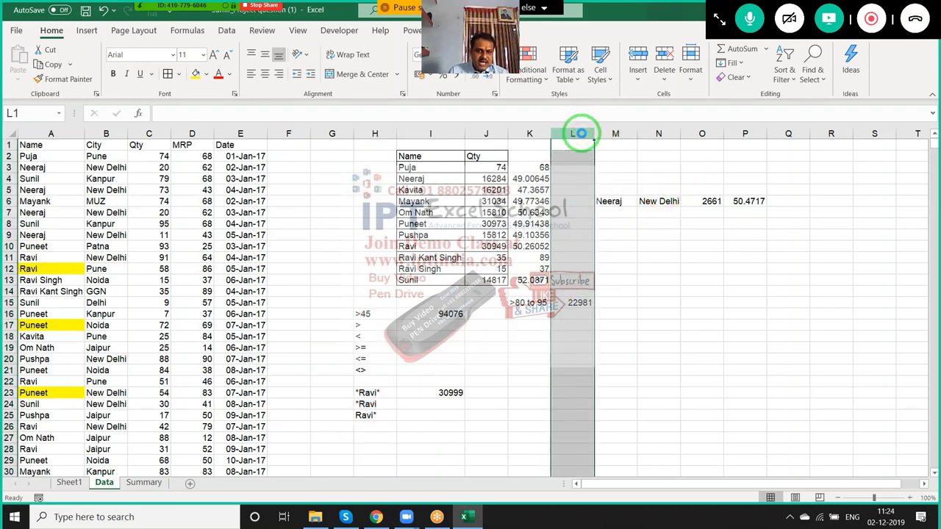
key("ctrl+shift+plus")
left_click(660, 278)
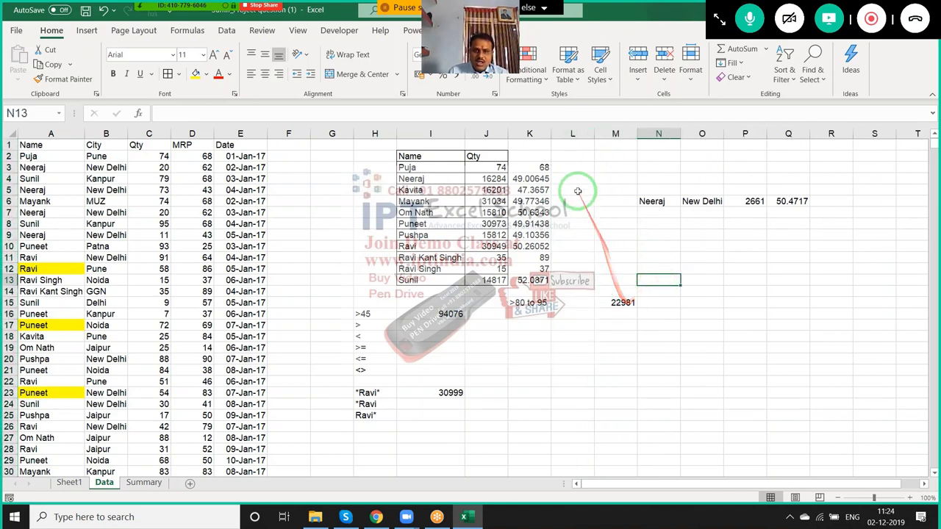
left_click_drag(588, 173, 297, 165)
Enter =COUNT(D2:D8) in F2 to count the numeric MRP values, giving 7
left_click(297, 156)
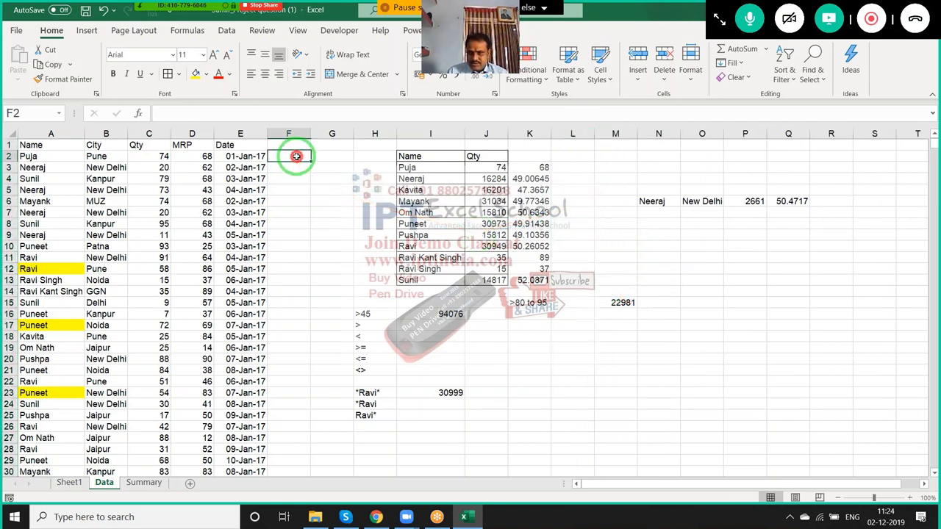
type("=cou")
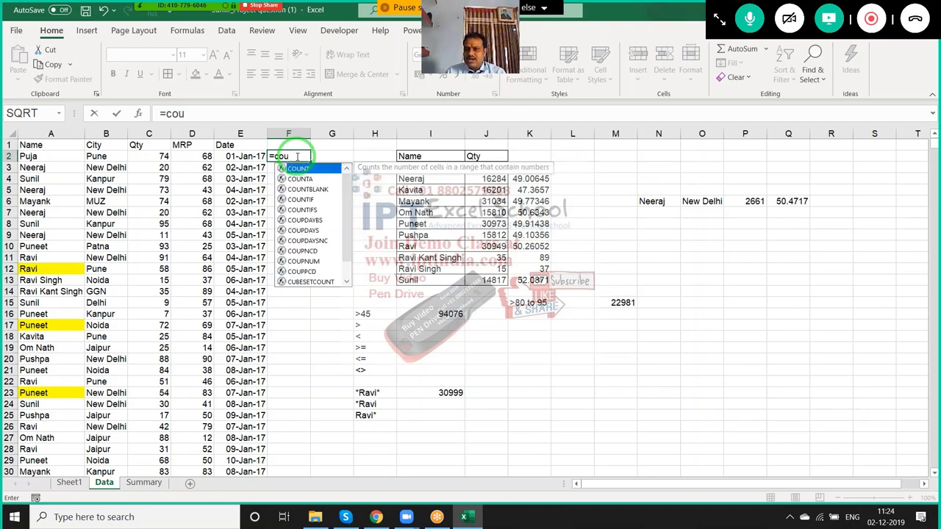
key("Tab")
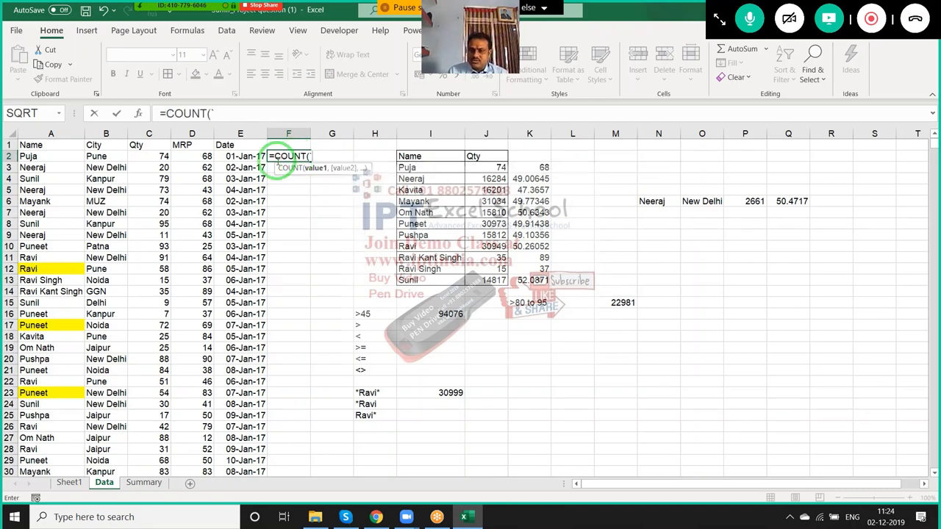
left_click_drag(203, 154, 201, 224)
key("Return")
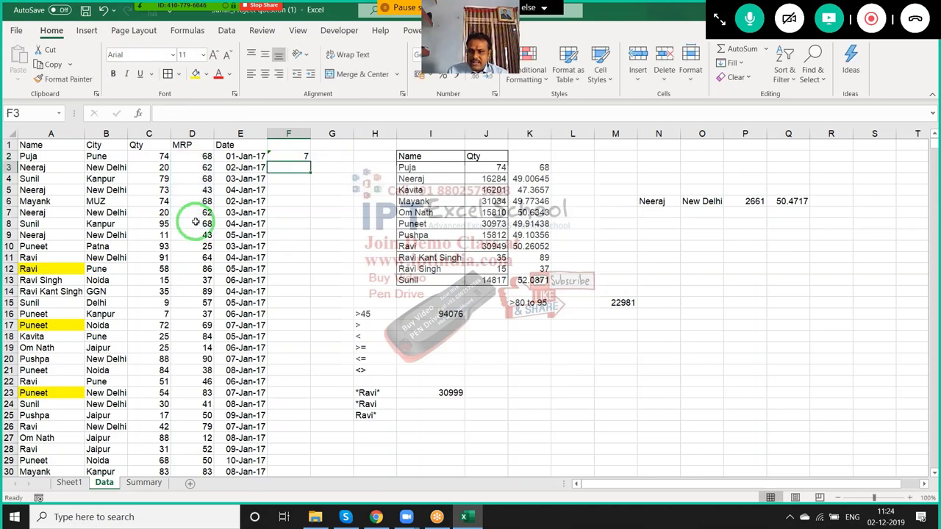
Test the count by typing text in D5, then undo to restore 43
left_click(197, 191)
type("as")
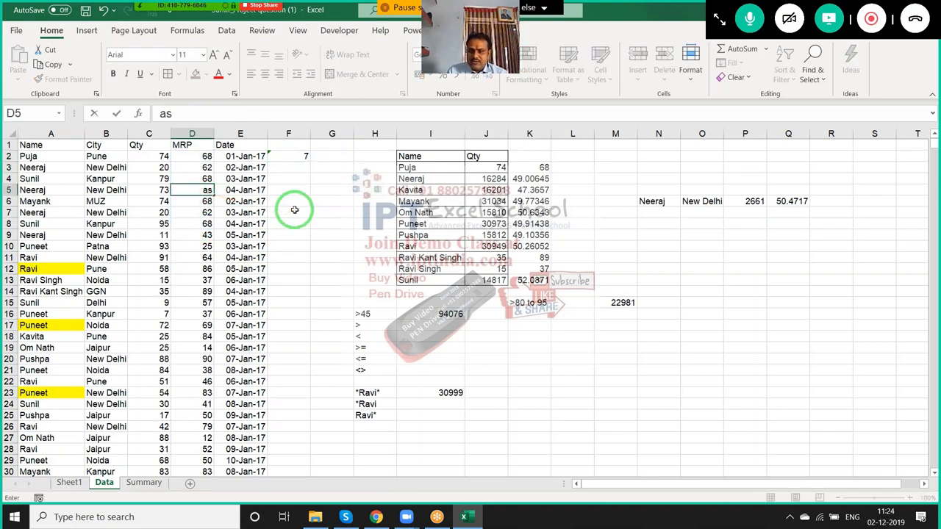
left_click(299, 202)
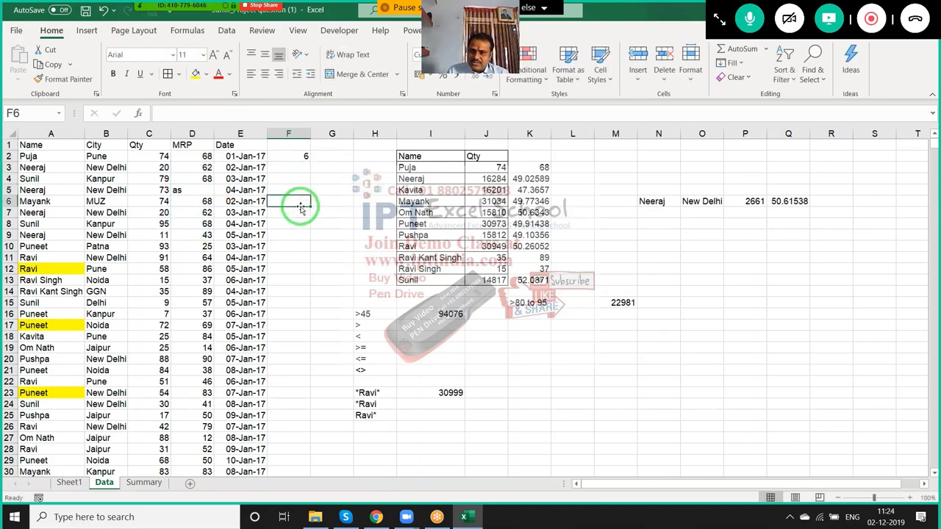
key("ctrl+z")
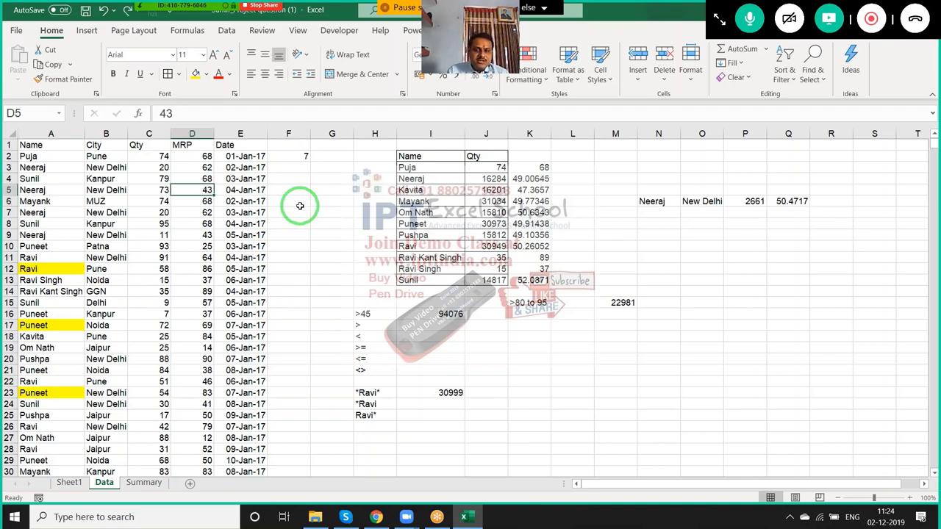
Enter =COUNTA(D1:D8) in G2 to count non-empty MRP cells, giving 8
left_click(326, 156)
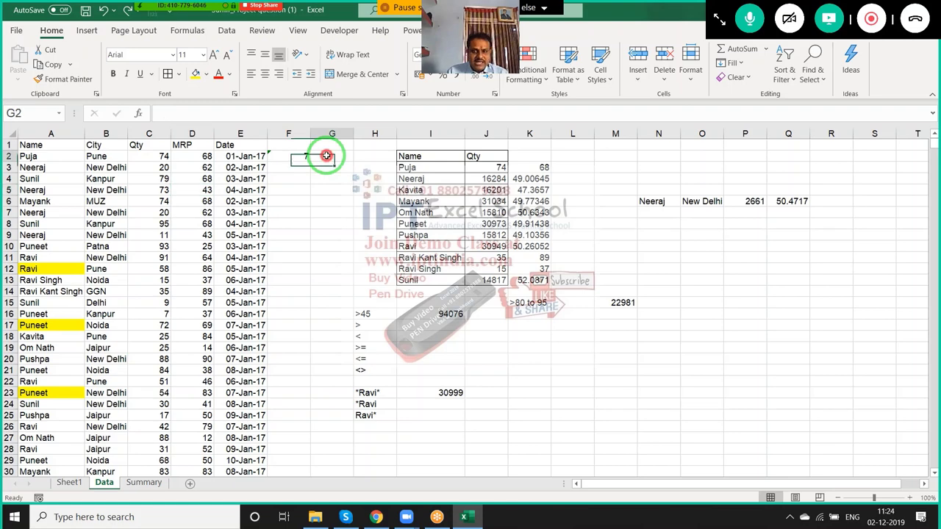
type("=cou")
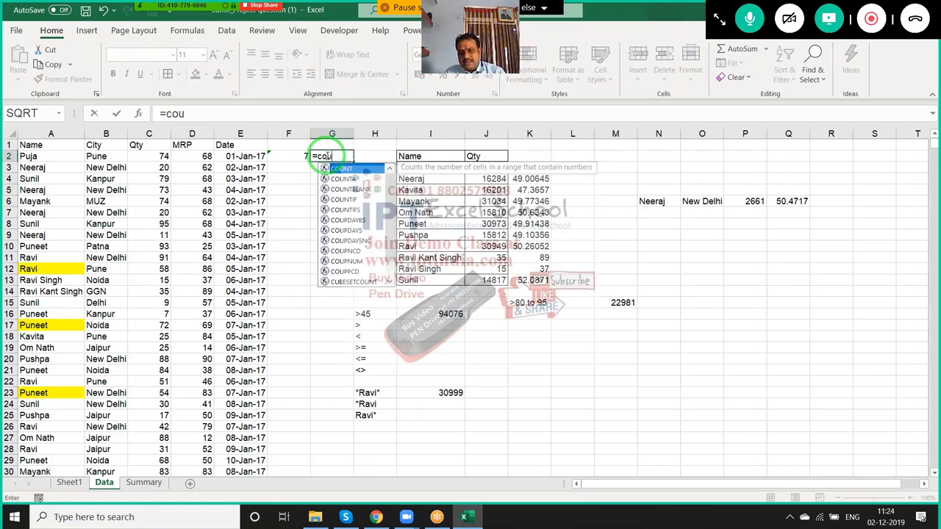
key("Down")
key("Down")
key("Up")
key("Tab")
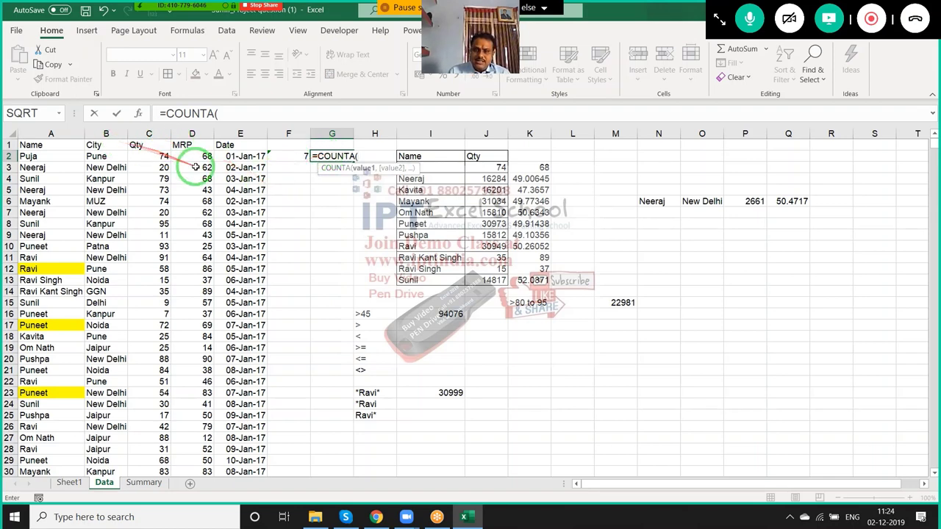
left_click_drag(187, 145, 188, 228)
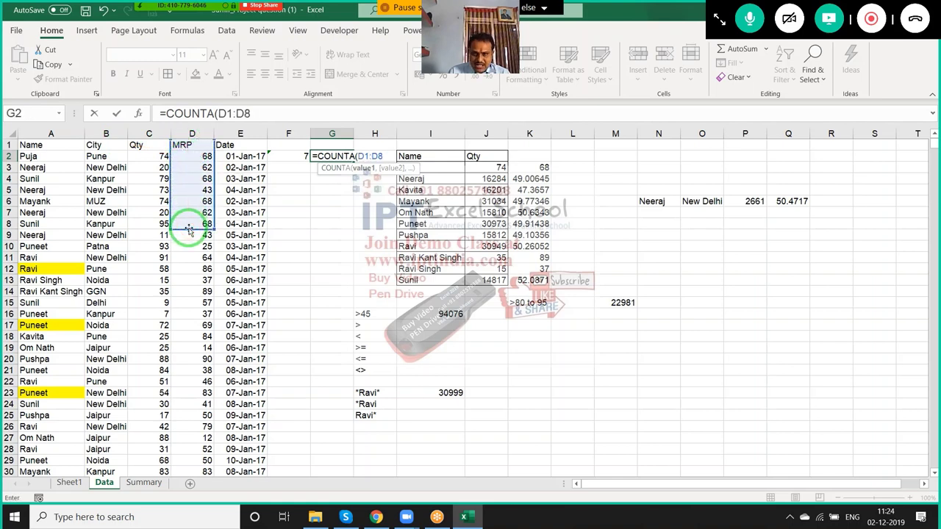
key("Return")
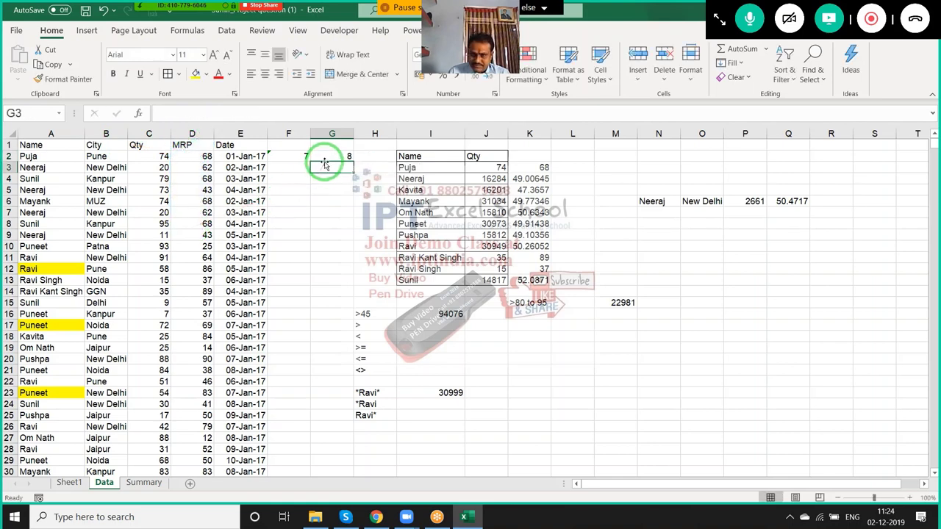
Enter a COUNTBLANK formula in H2 counting empty cells in E1:F2
left_click(367, 160)
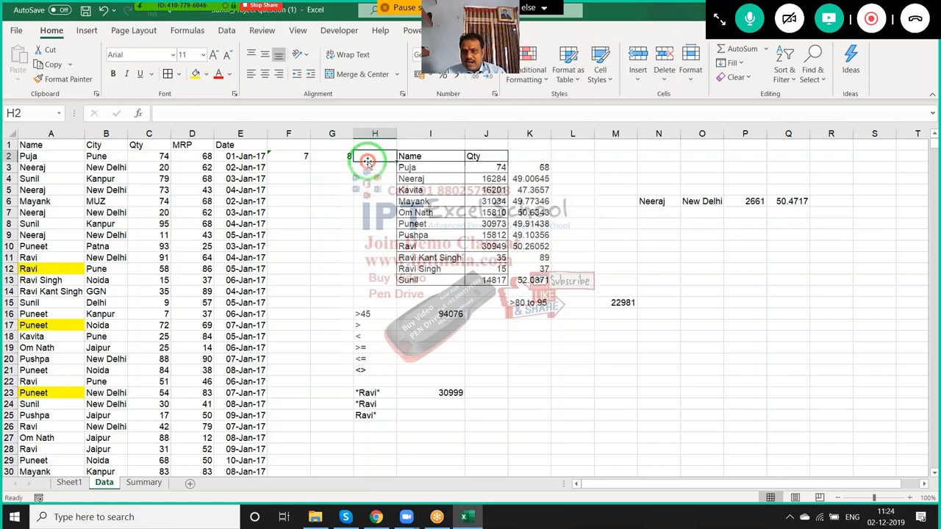
type("=co")
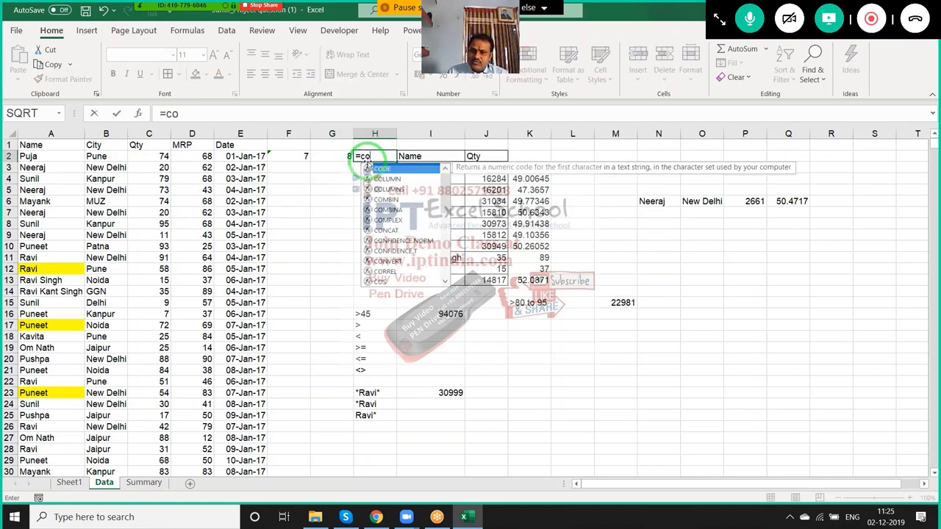
type("u")
key("Down")
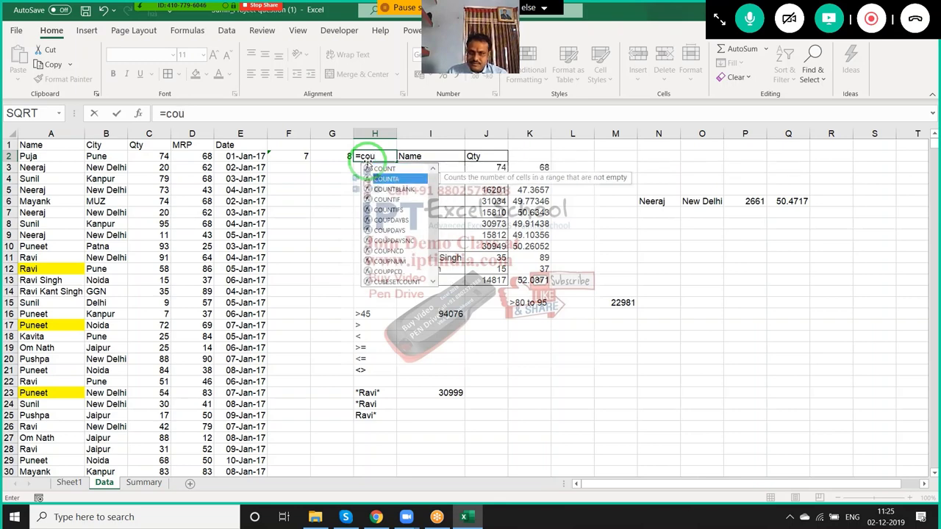
key("Down")
key("Tab")
key("Left")
key("Left")
key("Left")
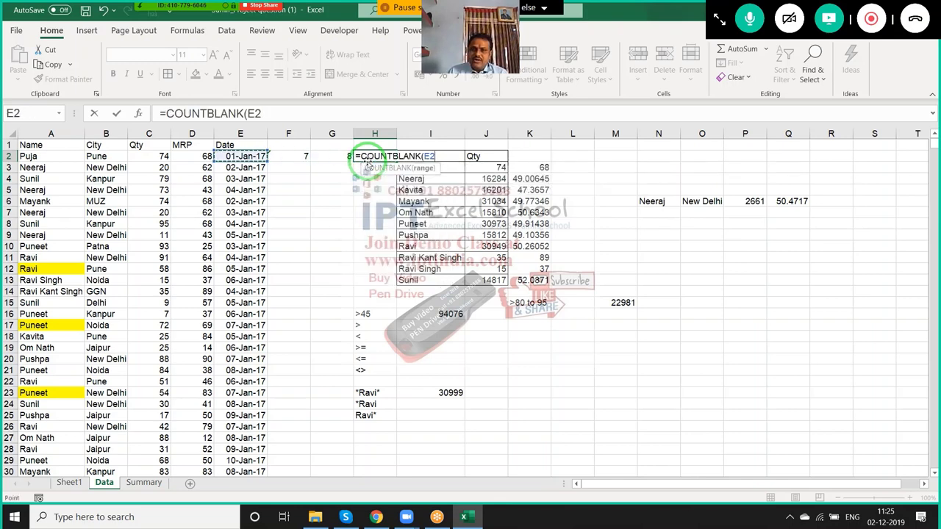
key("shift+Right")
key("shift+Up")
key("Return")
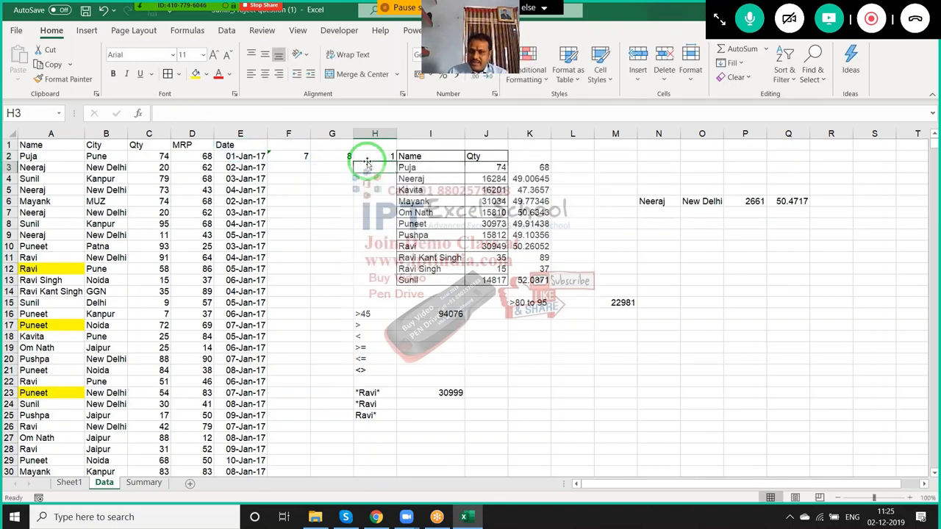
left_click(367, 162)
Enter =COUNTIF(A:A,I3) in L3, counting Puja once in the Name column
key("Right")
key("Right")
key("Right")
key("Right")
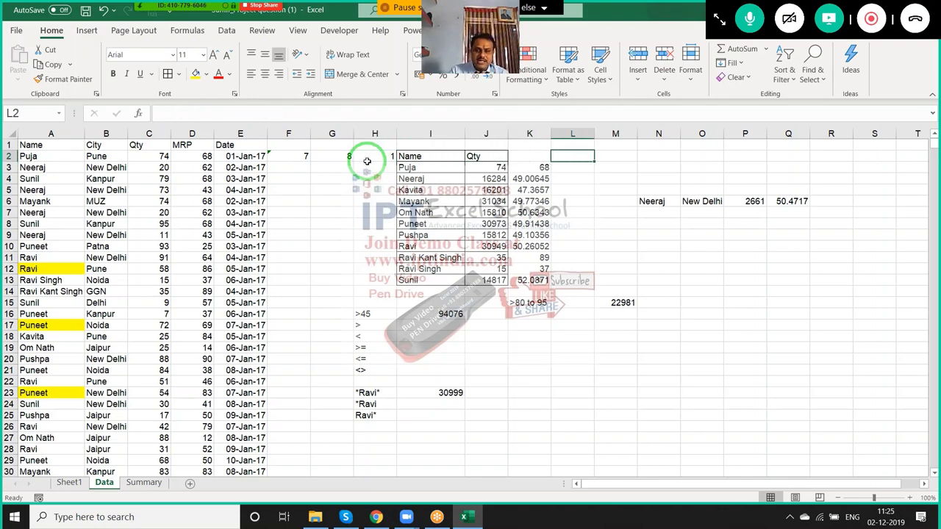
key("Down")
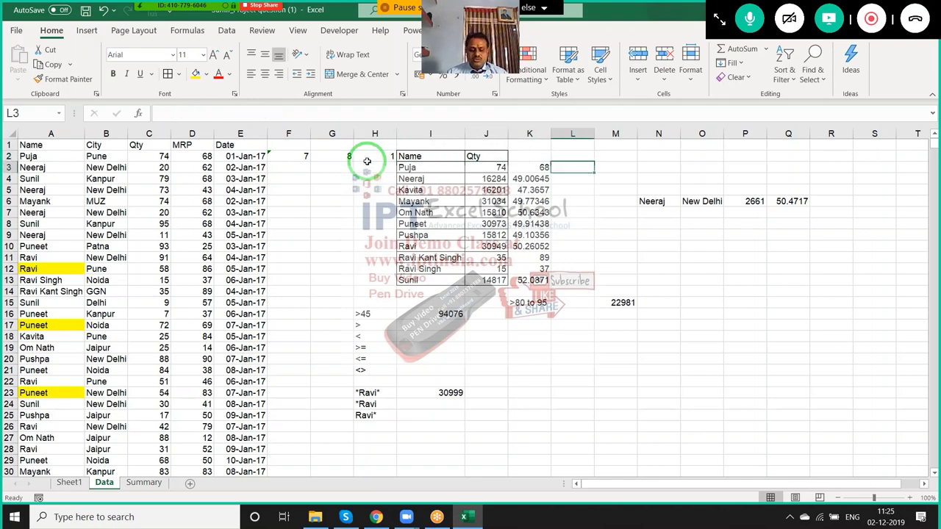
type("=cou")
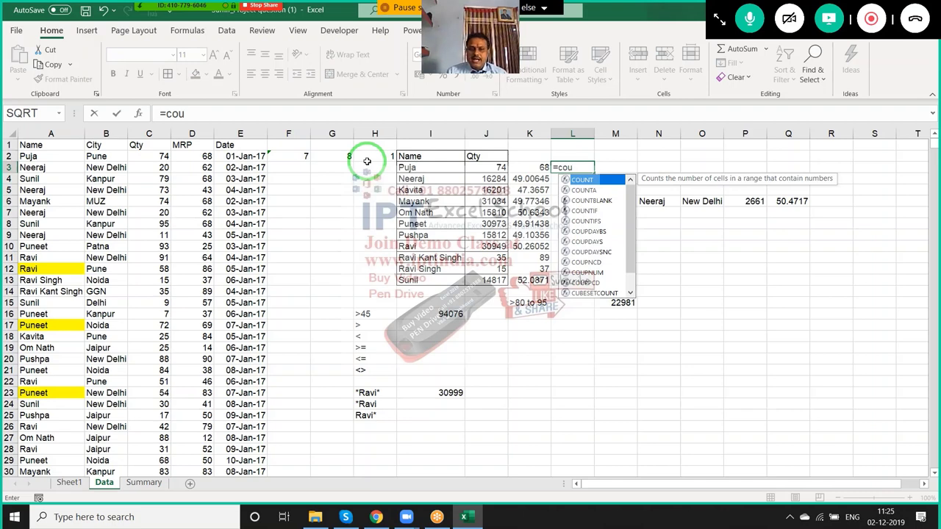
key("Down")
key("Down")
key("Down")
key("Tab")
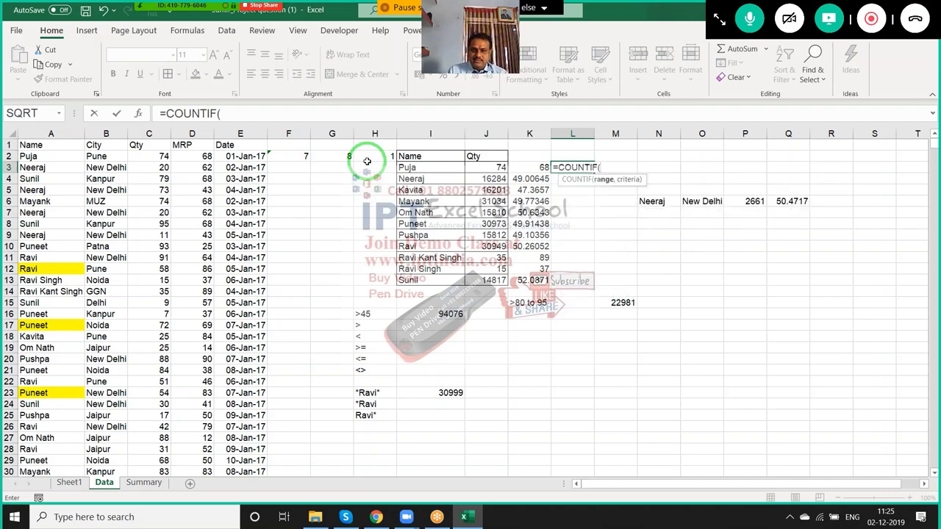
key("Left")
key("Left")
key("Left")
key("Left")
key("Left")
key("Left")
key("Left")
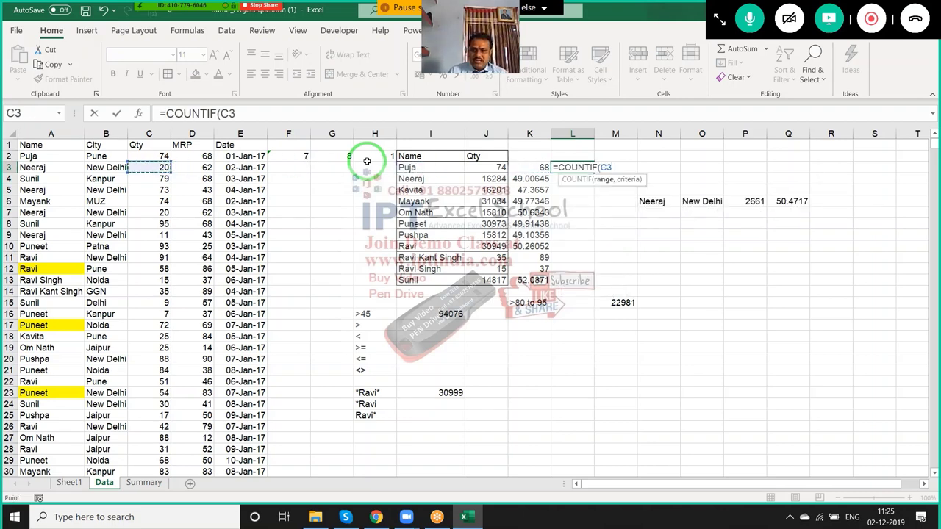
key("Left")
key("Left")
key("ctrl+space")
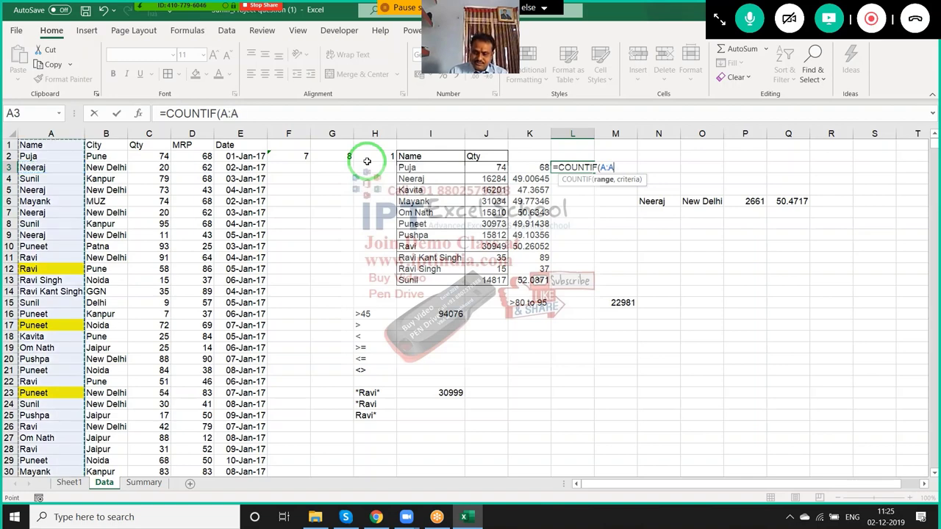
type(",")
key("Left")
key("Left")
key("Left")
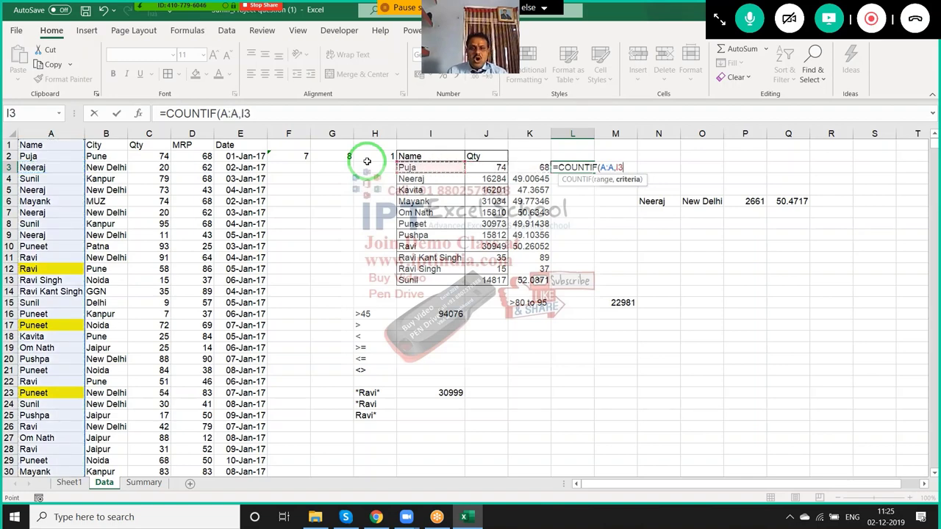
key("Return")
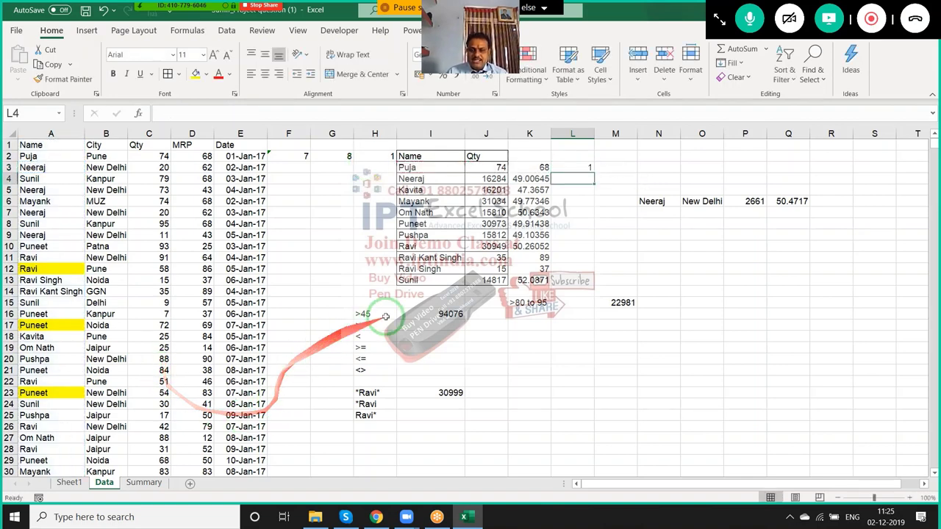
left_click_drag(362, 313, 489, 440)
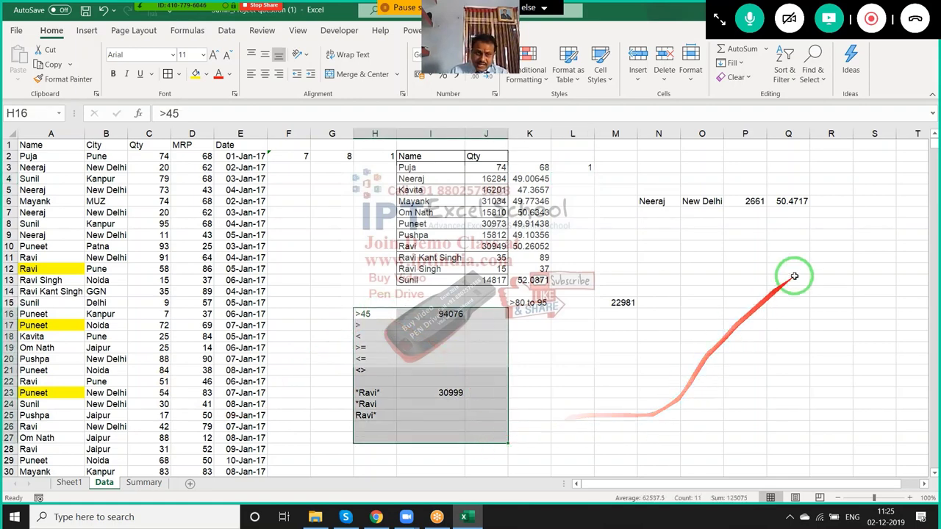
Start a COUNTIFS formula in R6, switching from COUNTIF to COUNTIFS
left_click(825, 202)
type("=")
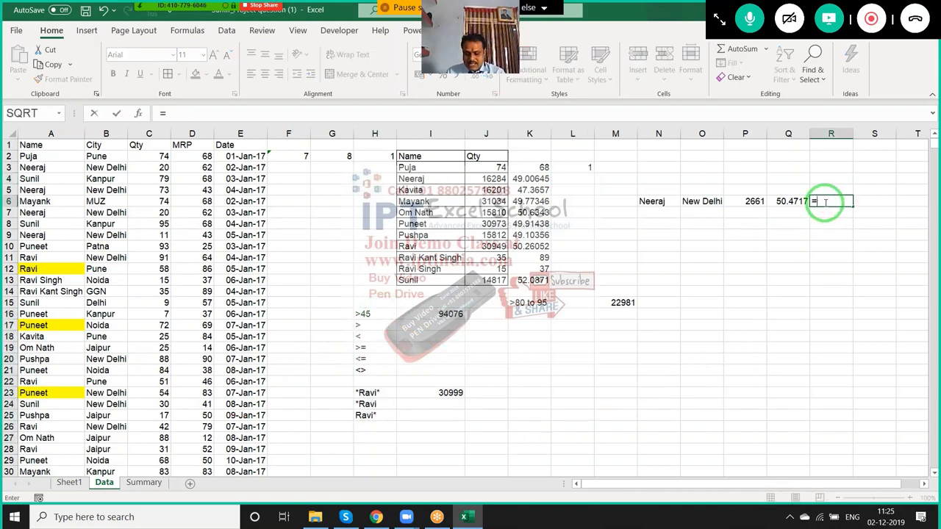
type("cou")
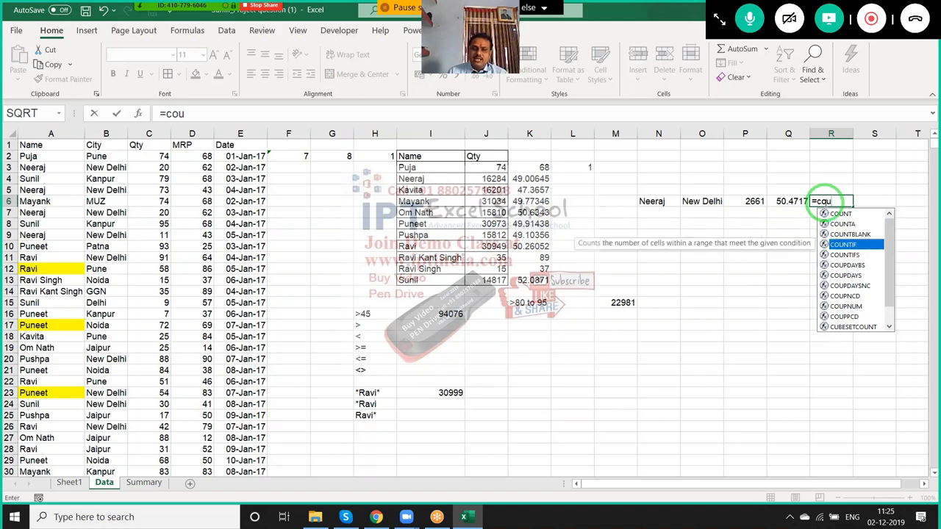
key("Down")
key("Down")
key("Tab")
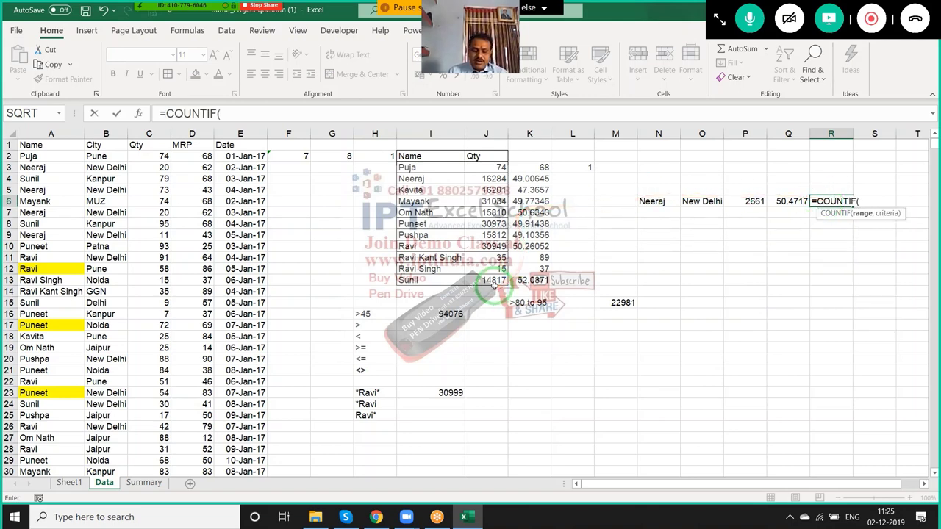
key("BackSpace")
type("s")
key("Tab")
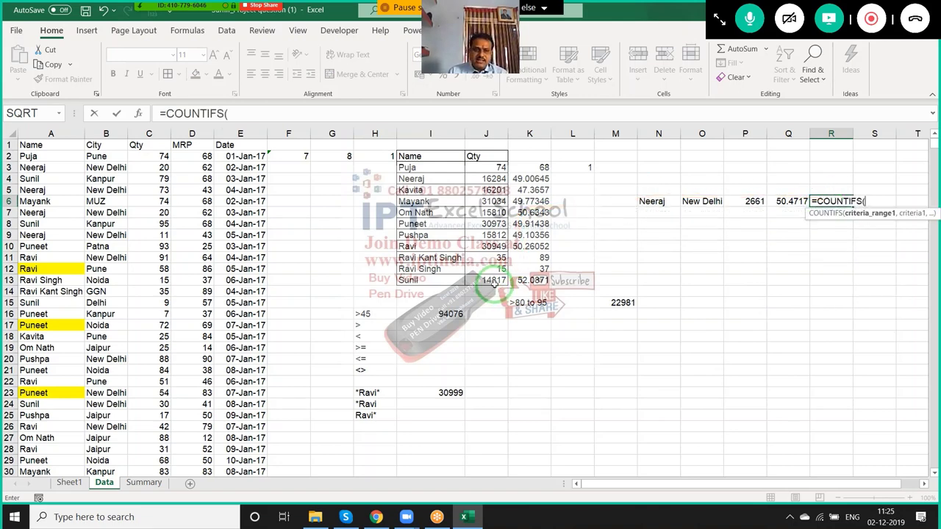
Give COUNTIFS the ranges A:A and B:B with criteria N6 (Neeraj) and O6 (New Delhi), returning 53
left_click(50, 132)
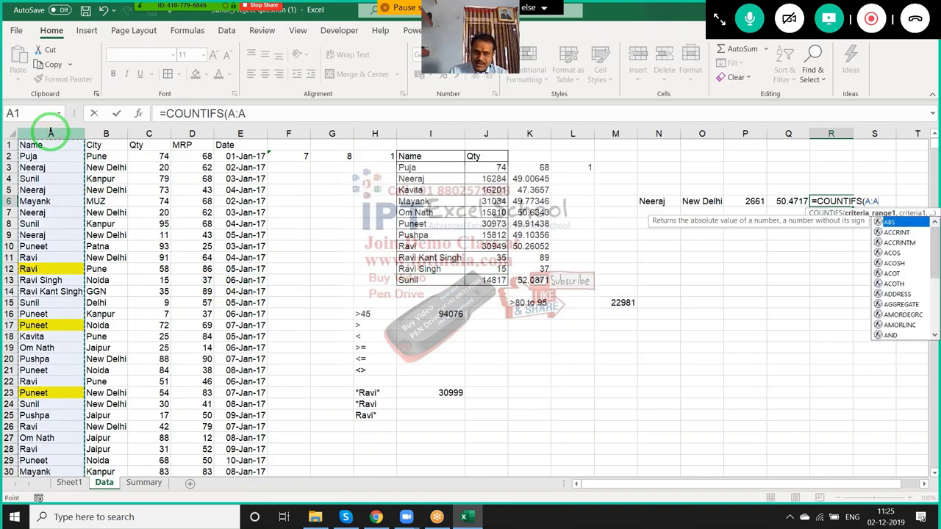
type(",")
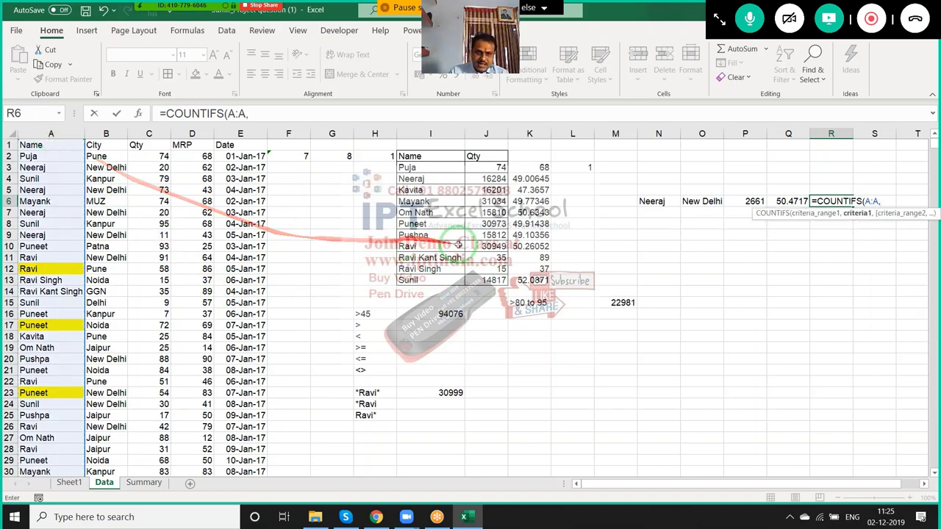
left_click(638, 202)
type(",")
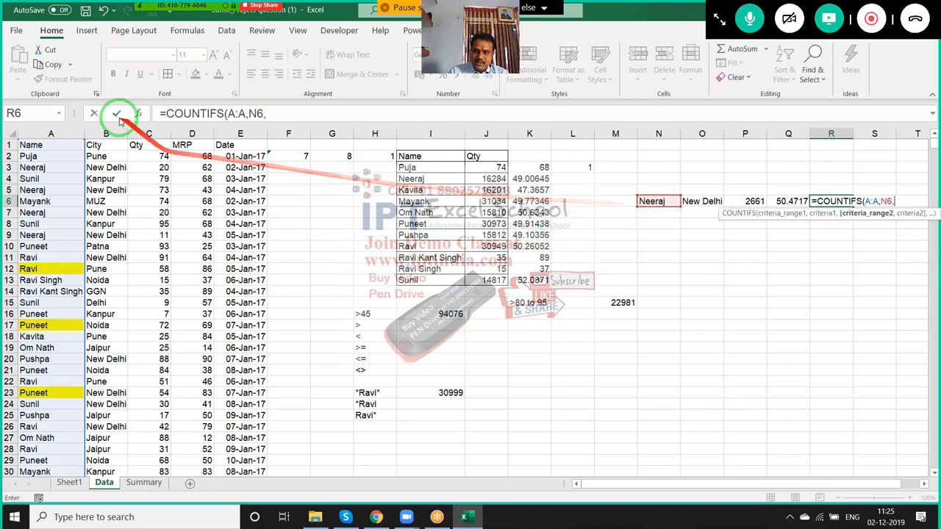
left_click(117, 134)
type(",")
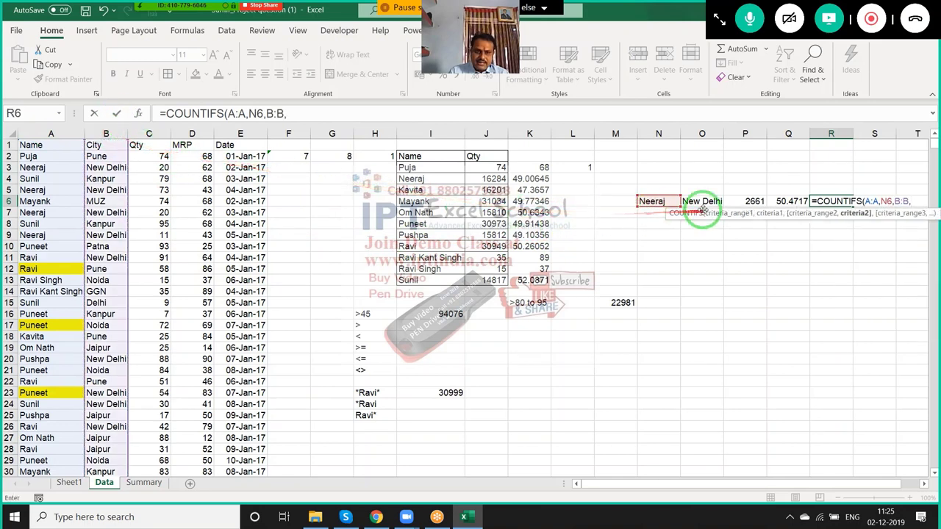
left_click(702, 201)
key("Return")
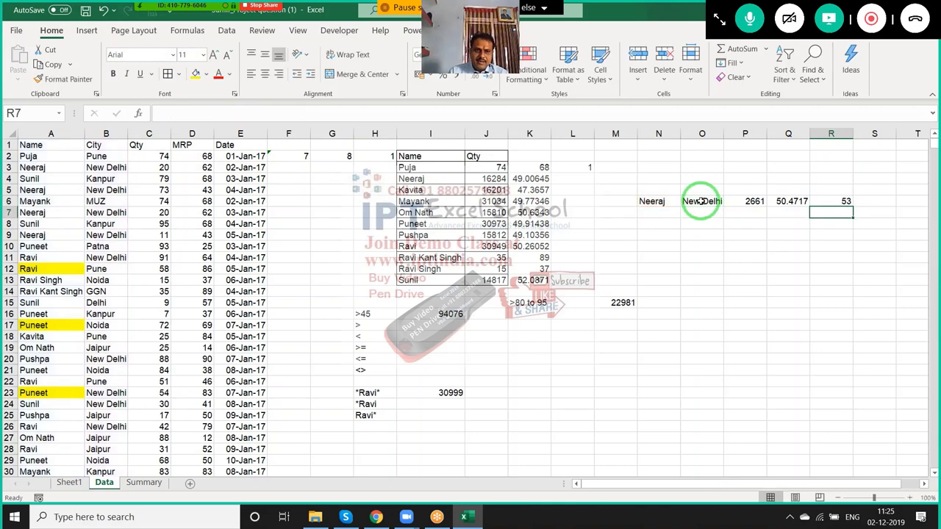
key("Up")
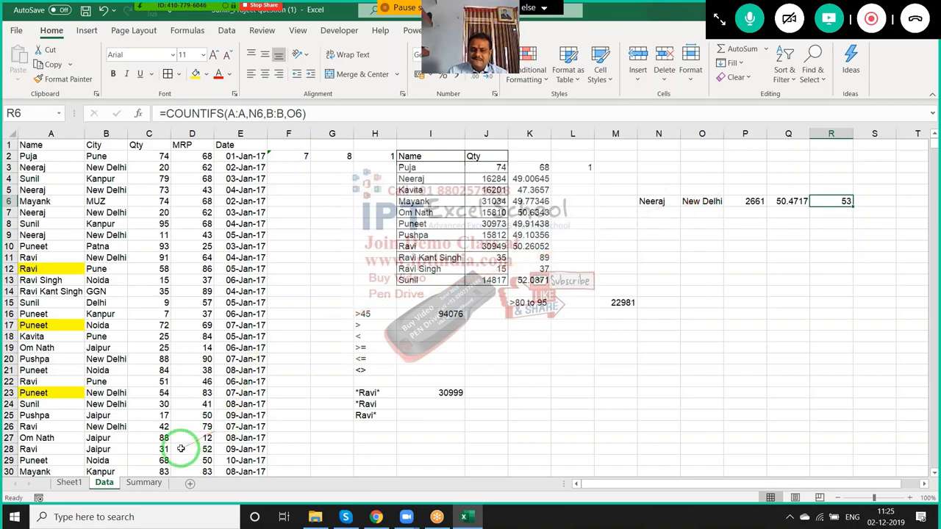
On the Summary sheet, clear the monthly Qty and MRP results and the dates in D7:E11
left_click(144, 483)
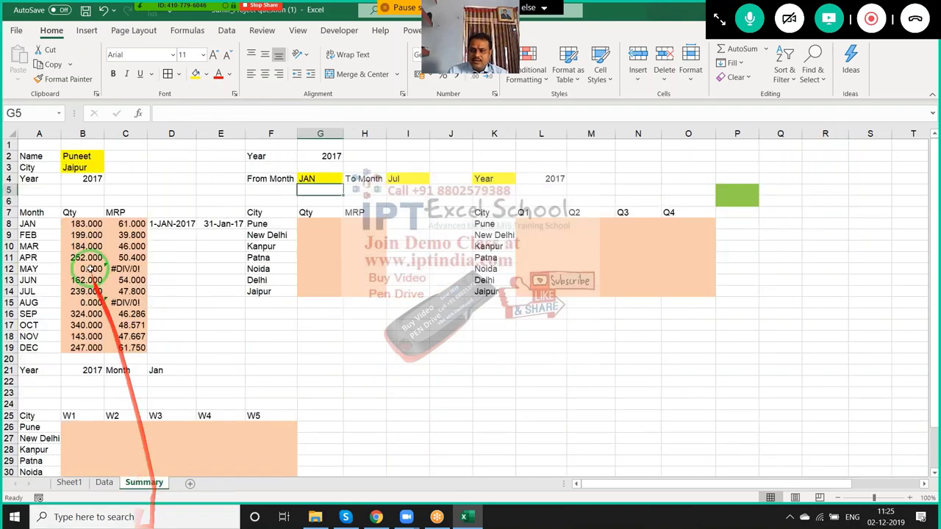
left_click_drag(81, 228, 136, 348)
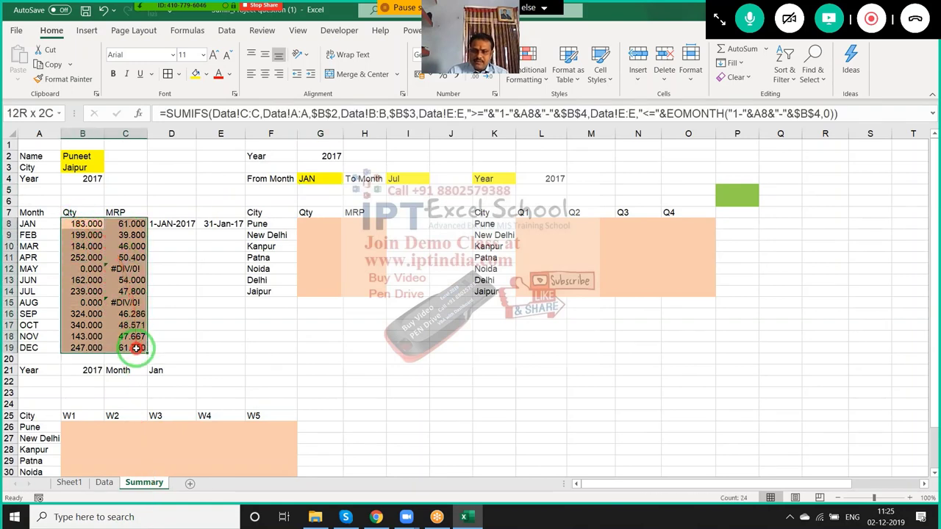
key("Delete")
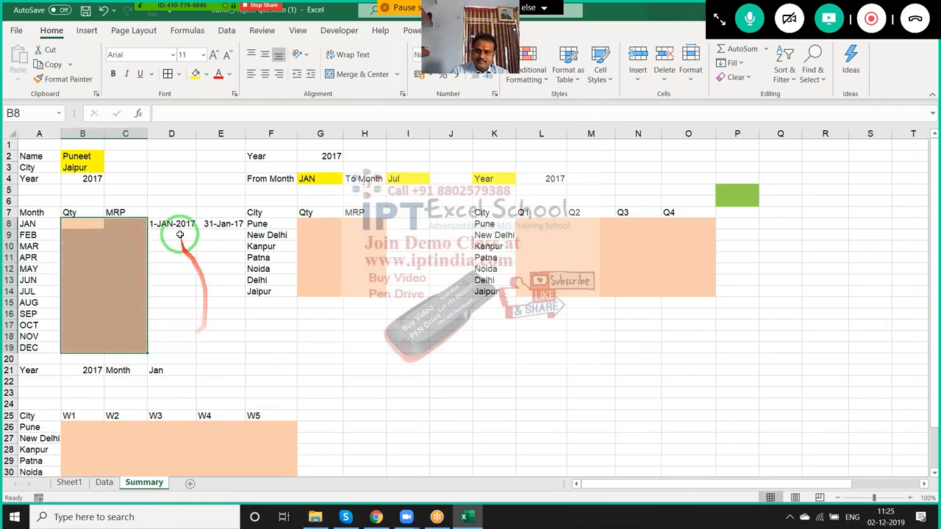
left_click(180, 215)
left_click_drag(186, 223, 211, 252)
key("Delete")
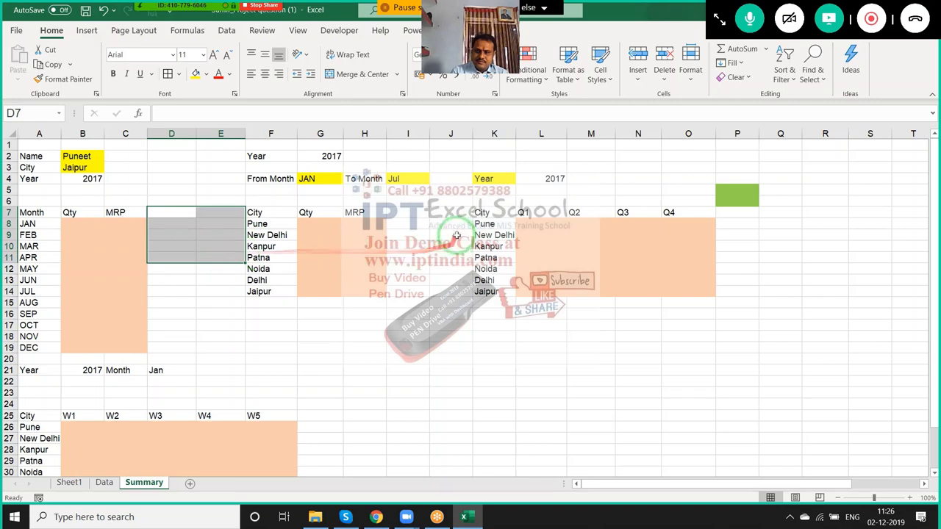
Save the workbook
left_click(371, 360)
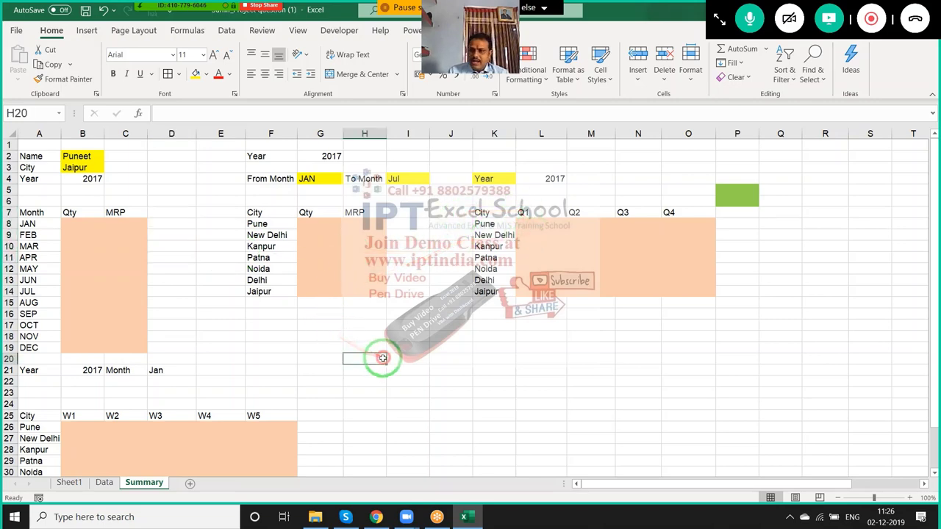
scroll(363, 367, "down", 5)
scroll(361, 367, "up", 5)
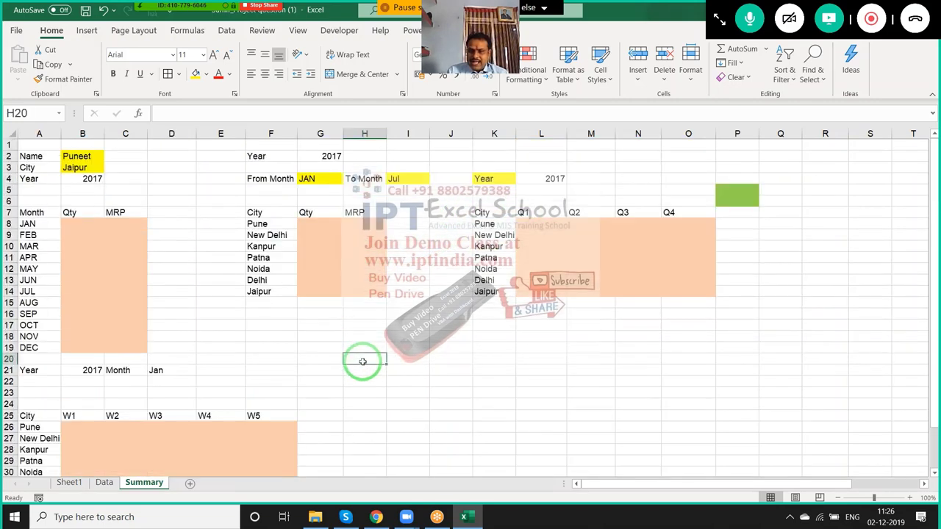
key("ctrl+s")
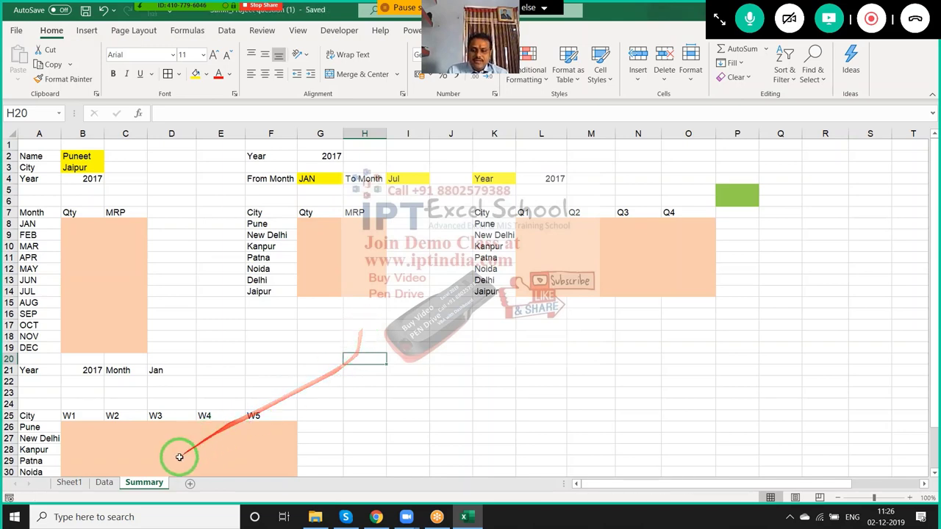
Check the Summary year and month cells, then select the Data sheet's dates from E2 down
left_click(104, 483)
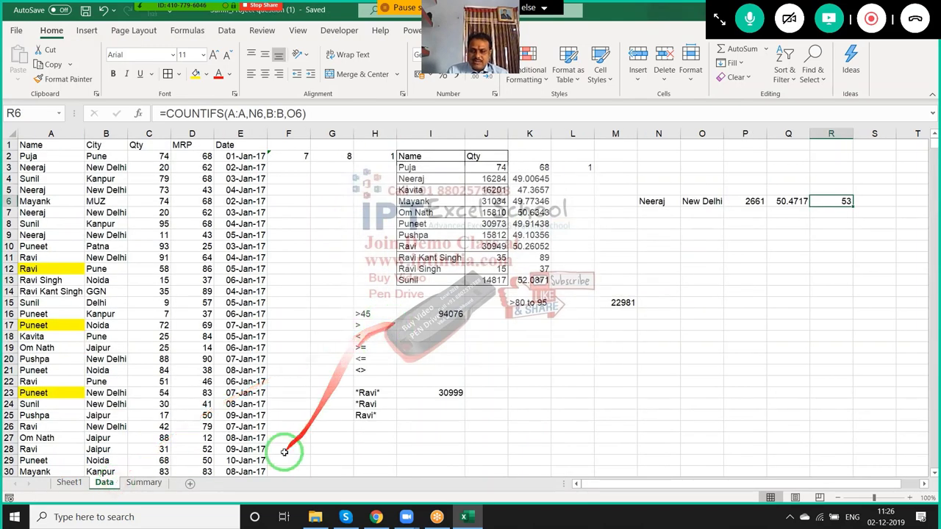
left_click(144, 482)
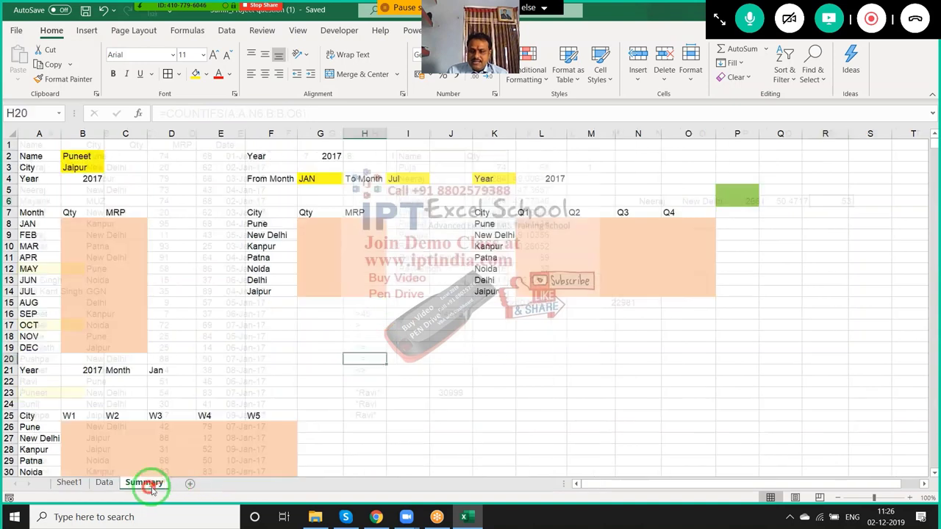
left_click(88, 182)
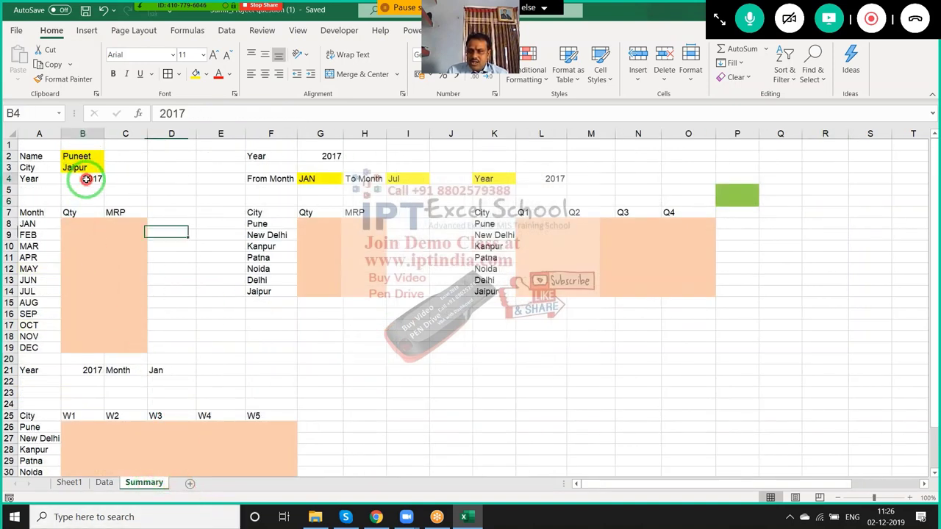
left_click(32, 220)
left_click_drag(59, 222, 77, 232)
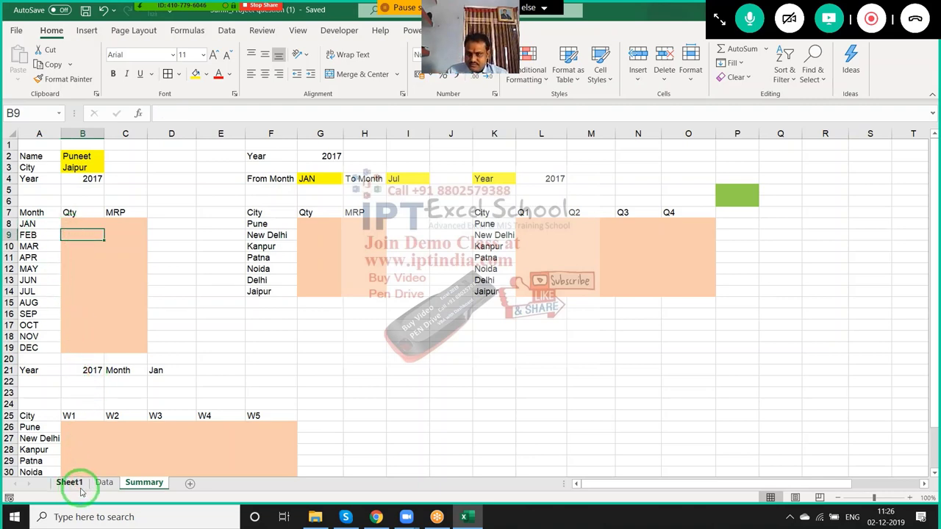
left_click(103, 484)
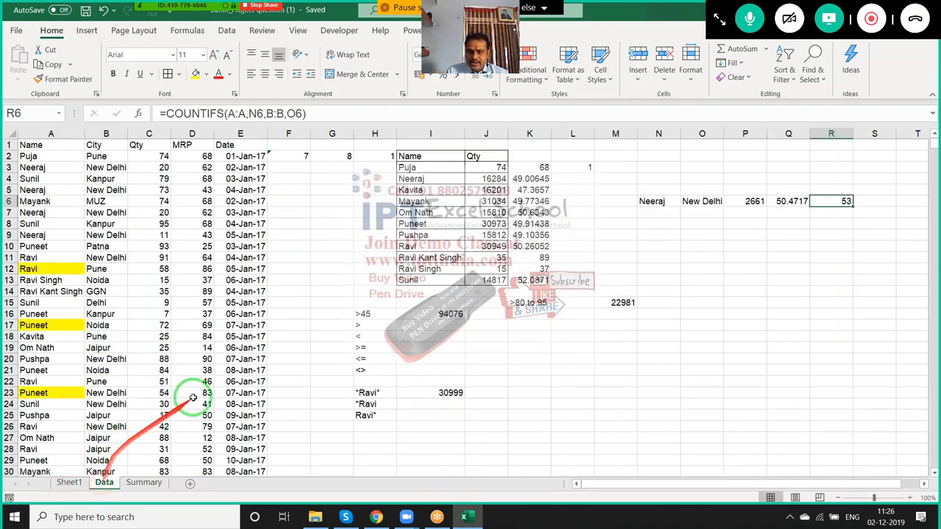
left_click_drag(246, 157, 257, 323)
Enter JAN in M20 and ="1-"&M20 in N20, showing 1-JAN
left_click(594, 362)
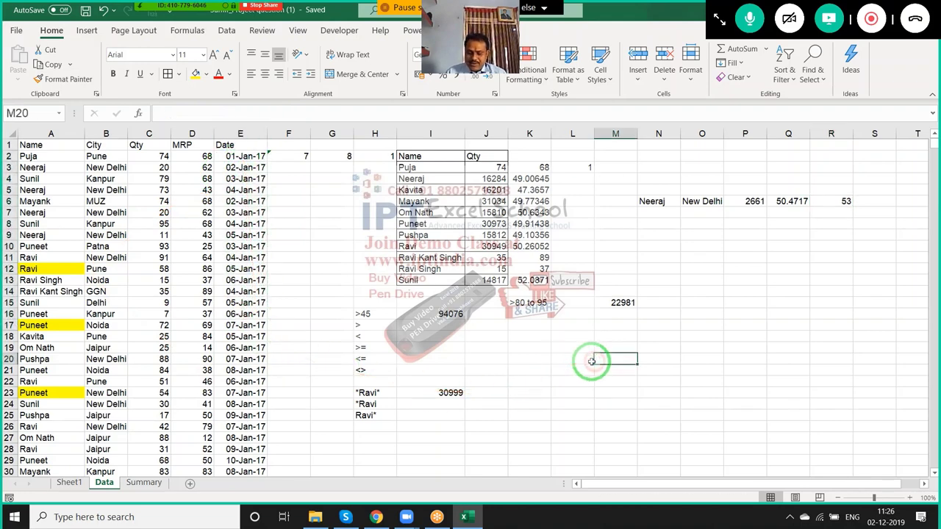
type("JAN")
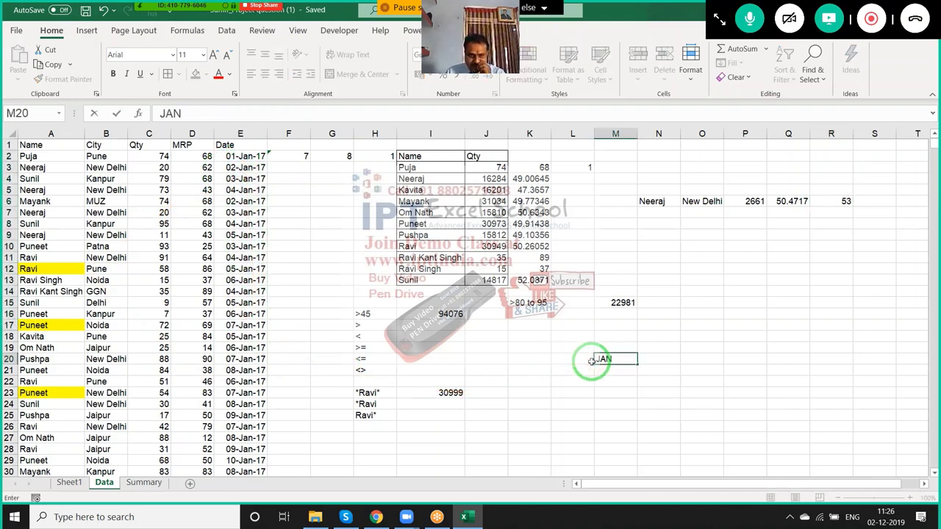
key("Tab")
type("=")
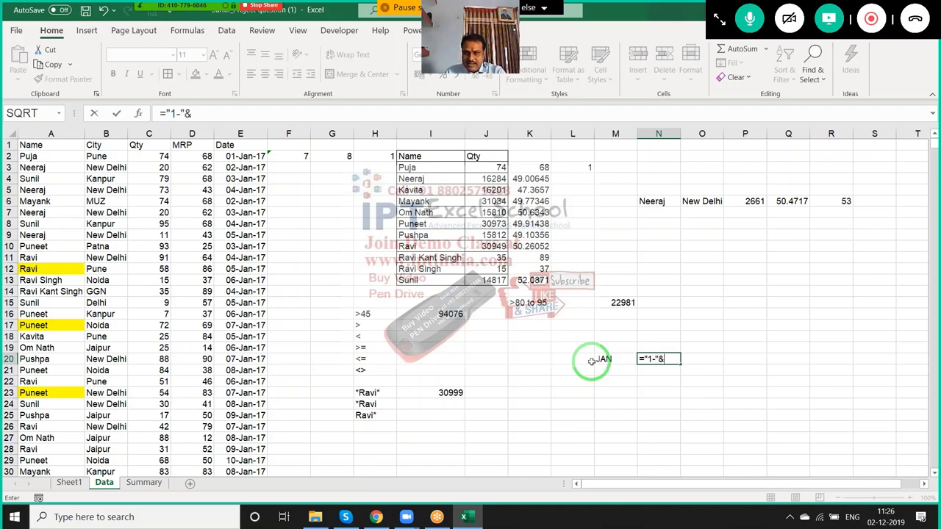
left_click(591, 361)
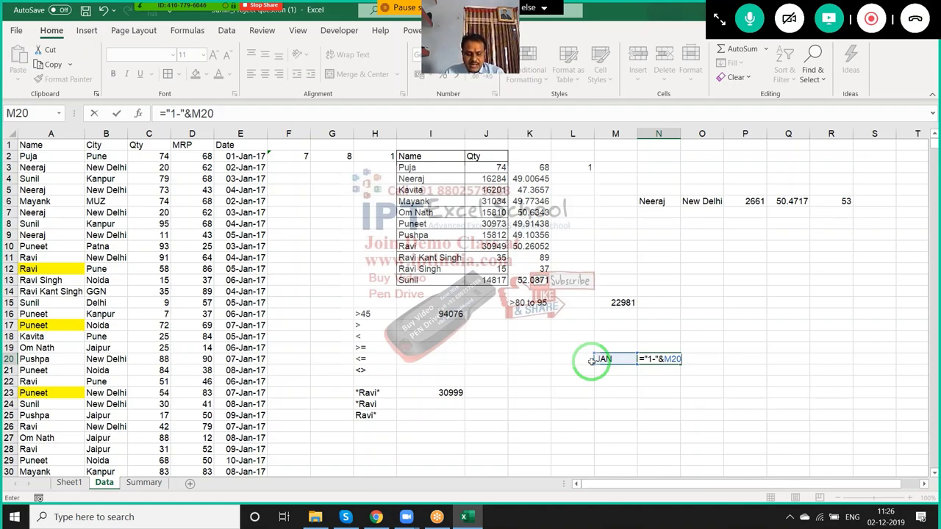
key("Return")
left_click(597, 360)
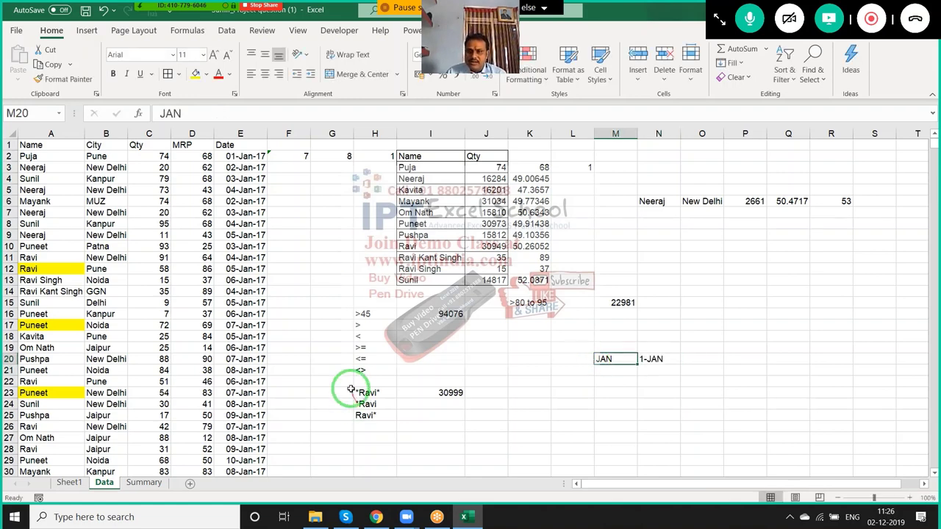
left_click(247, 155)
Enter 1-1-2019 in E2 so dates start at 01-Jan-19, undoing a trial fill-down
type("1-1-2019")
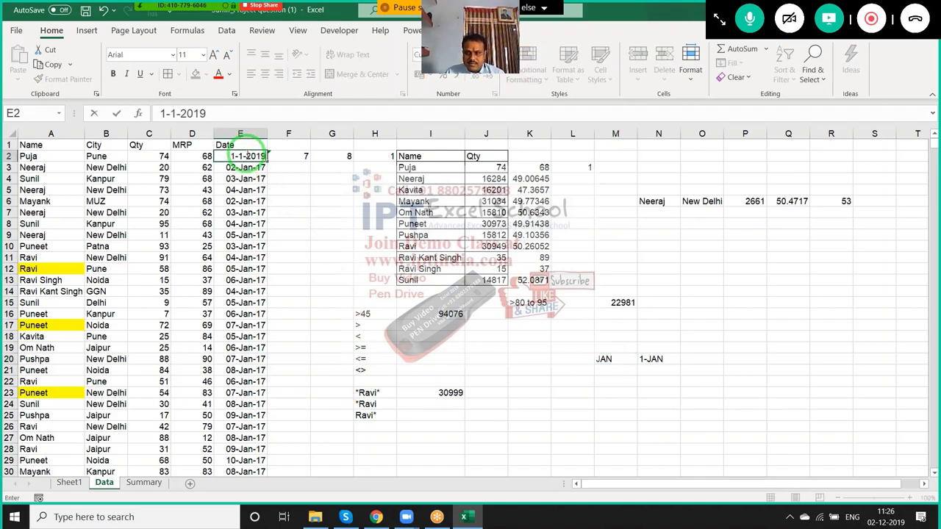
key("Return")
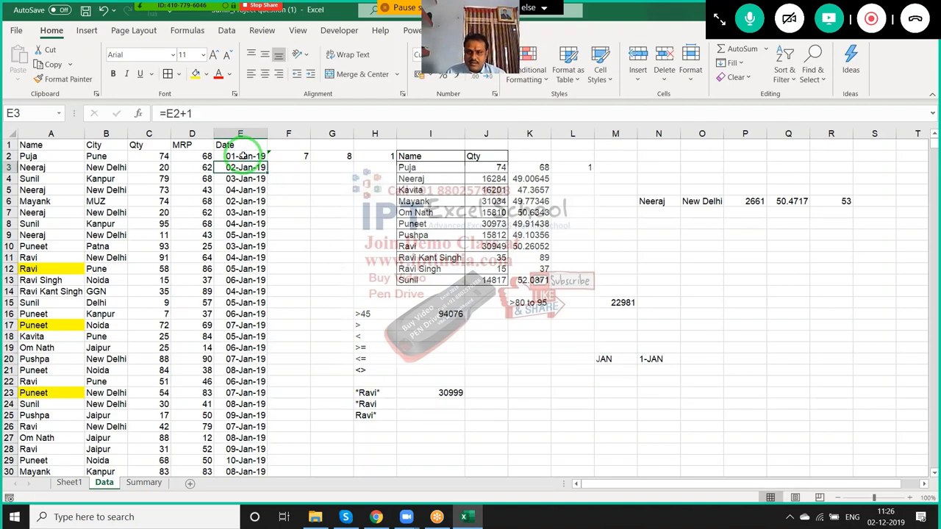
left_click(247, 156)
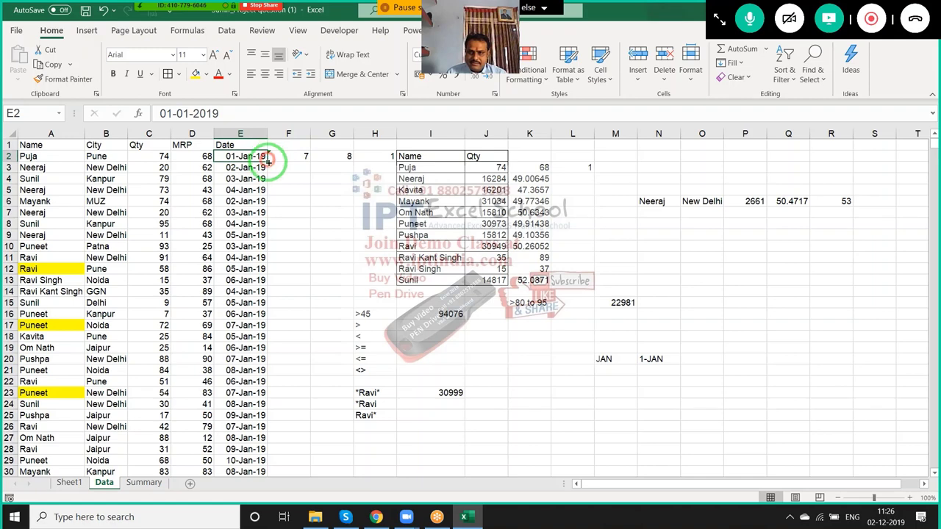
double_click(268, 161)
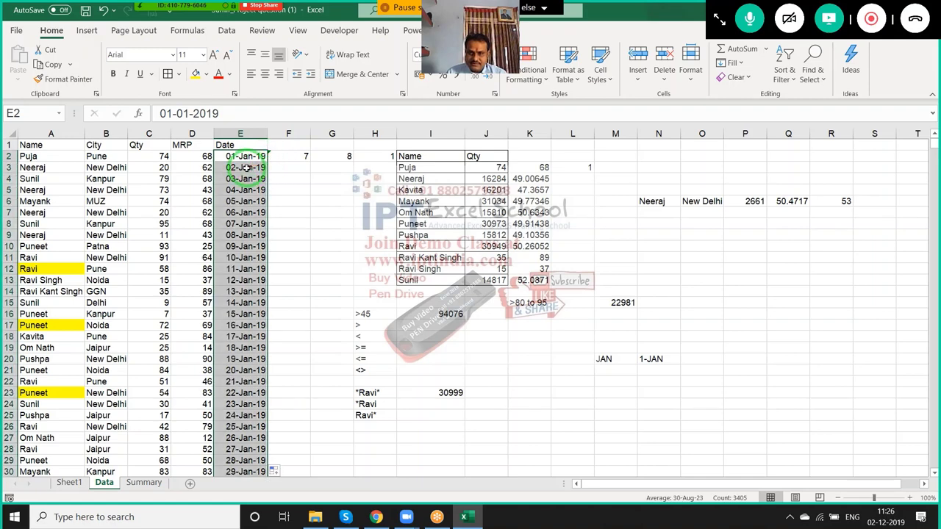
left_click(245, 168)
key("ctrl+z")
left_click(269, 172)
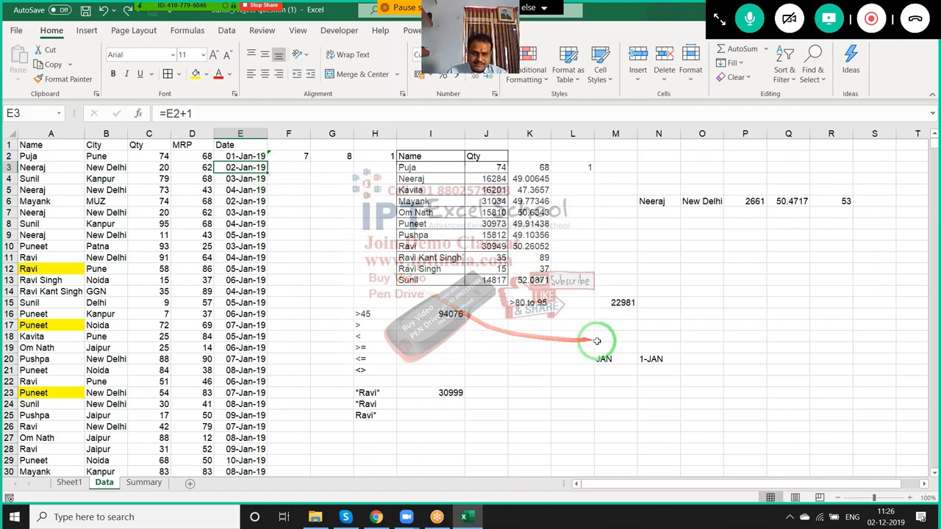
Enter =EOMONTH(N20,0) in O20 for January's month-end date
left_click(621, 360)
left_click(658, 360)
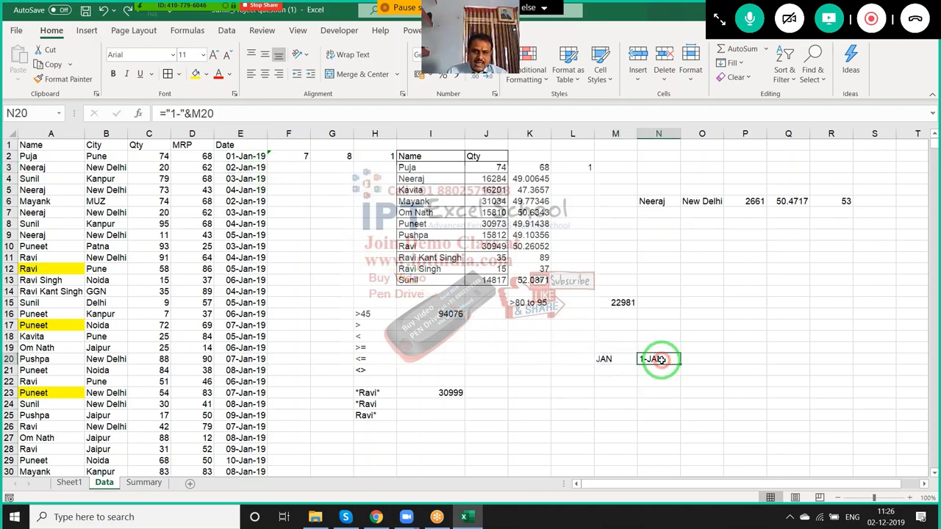
double_click(660, 359)
key("Return")
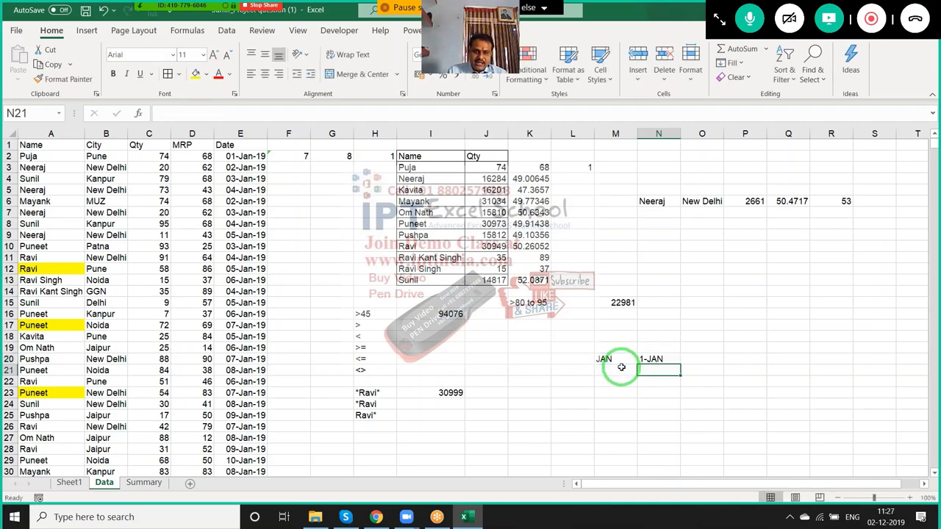
left_click(712, 359)
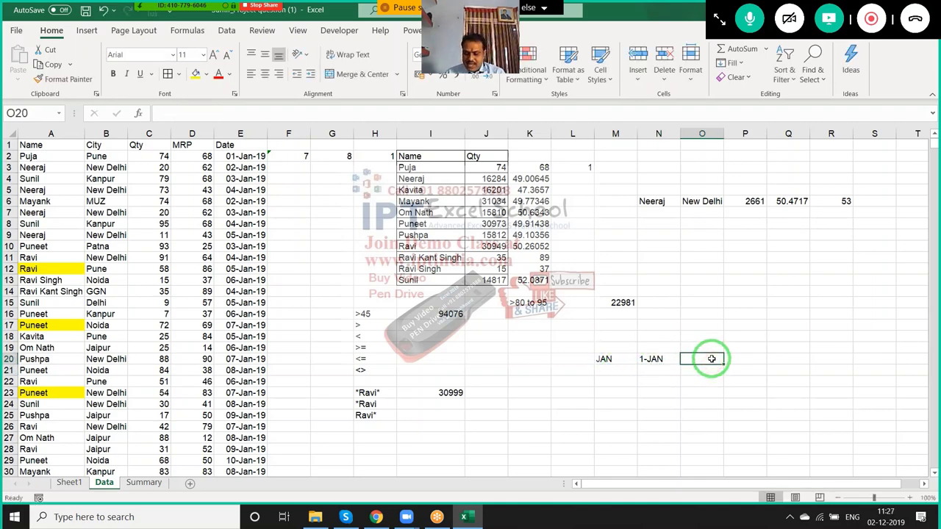
type("=eo")
key("Tab")
key("Left")
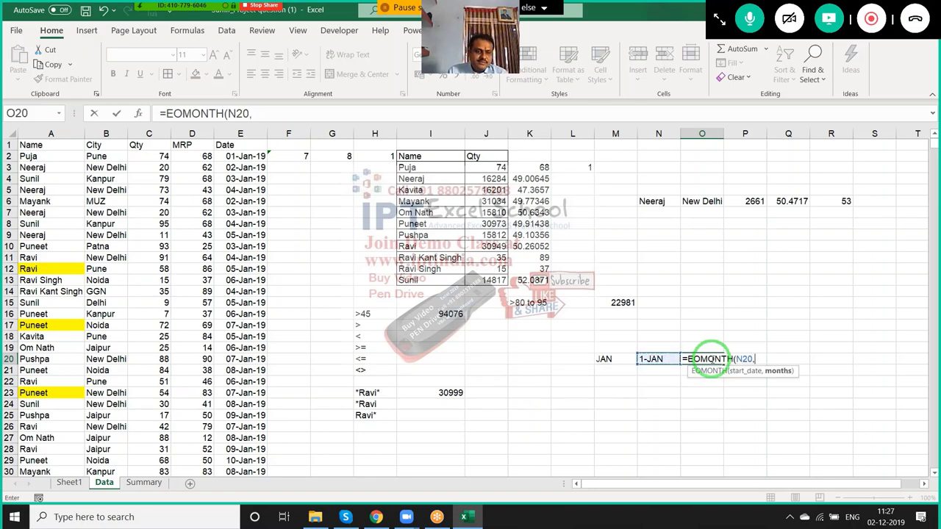
key("Return")
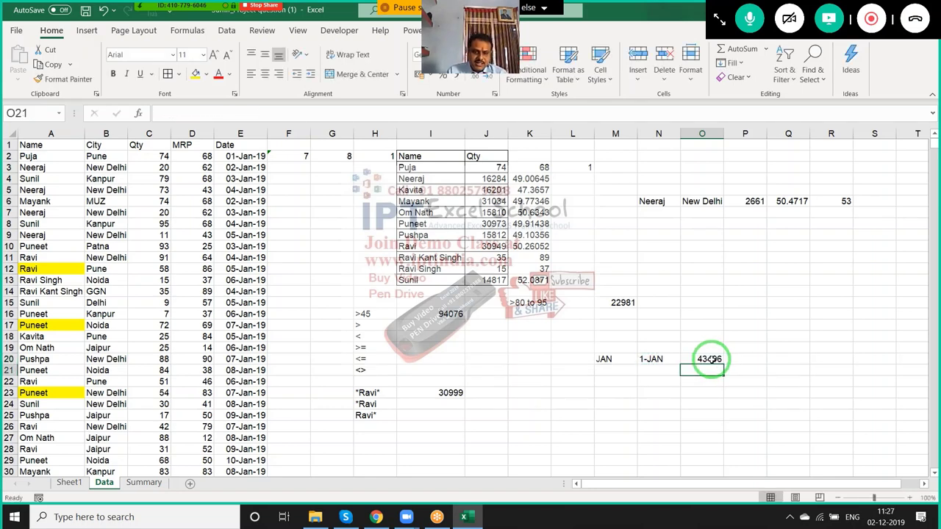
Change N20 to =("1-"&M20)+0 so it becomes a real date number
key("Up")
key("Left")
left_click_drag(709, 360, 168, 112)
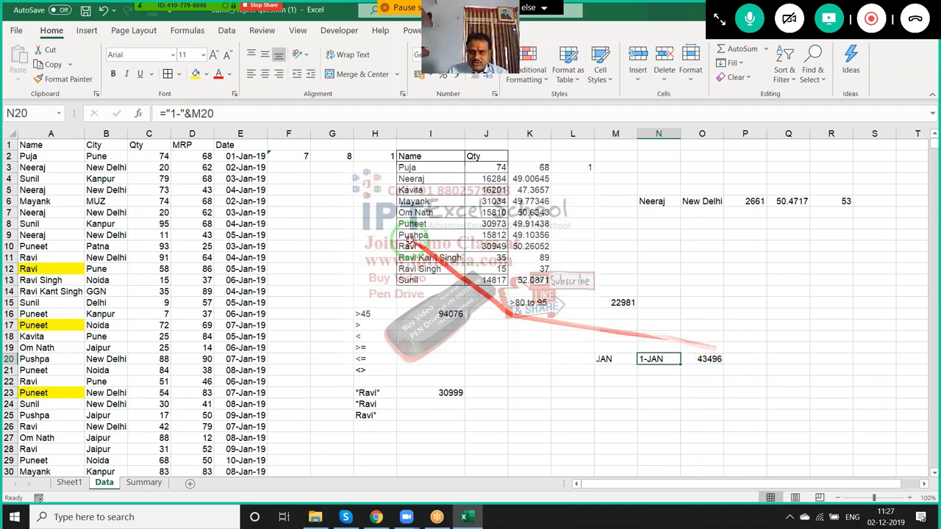
left_click(189, 114)
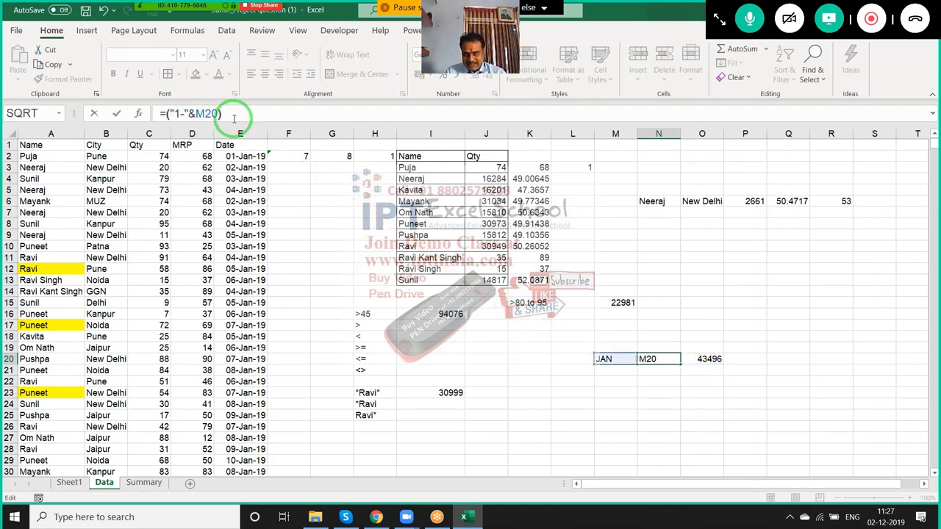
key("Return")
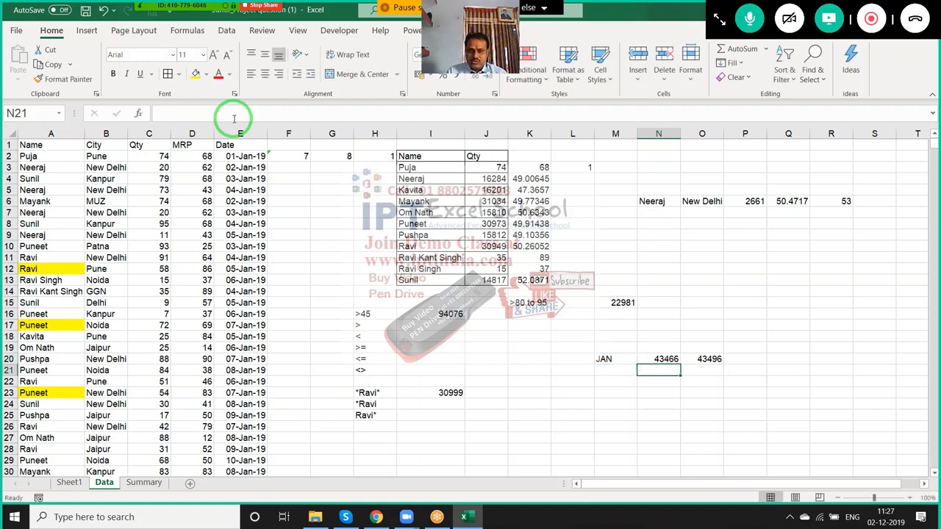
Format N20:O20 as dates, showing 01-Jan-19 and 31-Jan-19
key("Up")
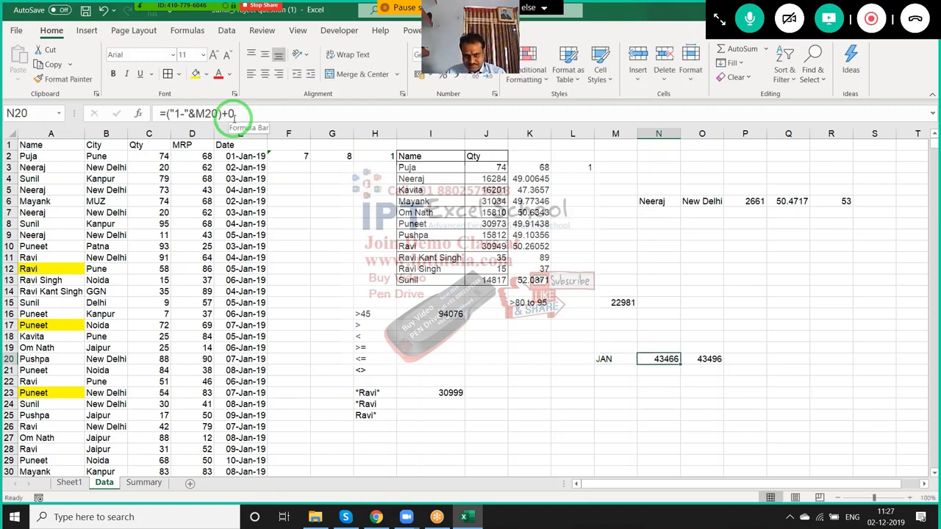
key("shift+Right")
key("ctrl+shift+numbersign")
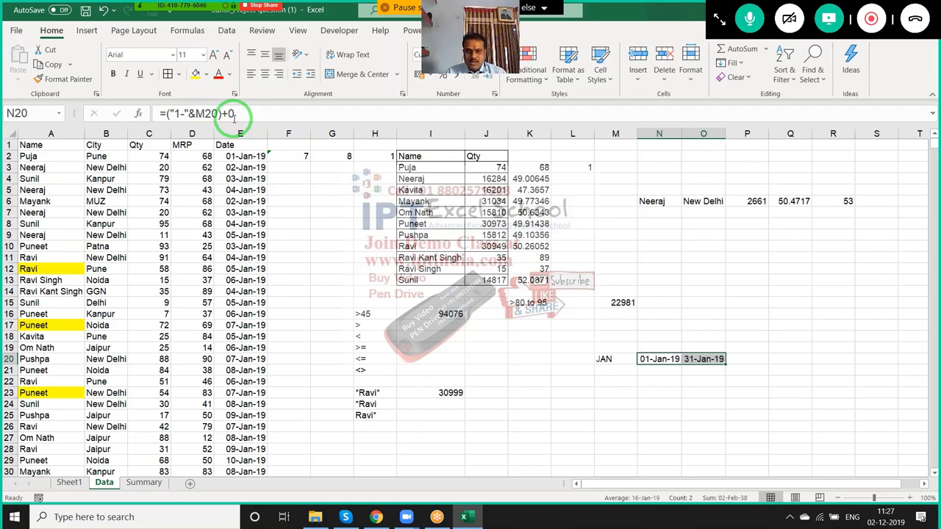
left_click(609, 360)
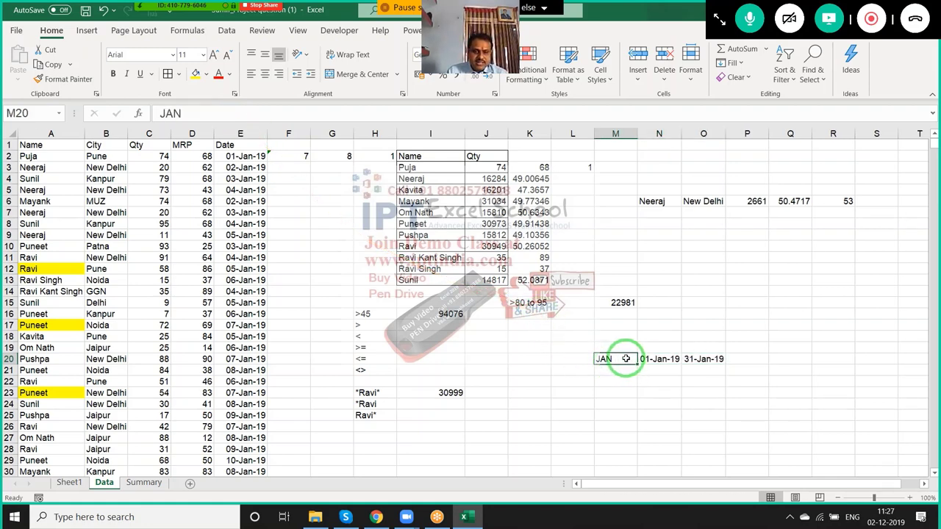
left_click_drag(654, 359, 737, 363)
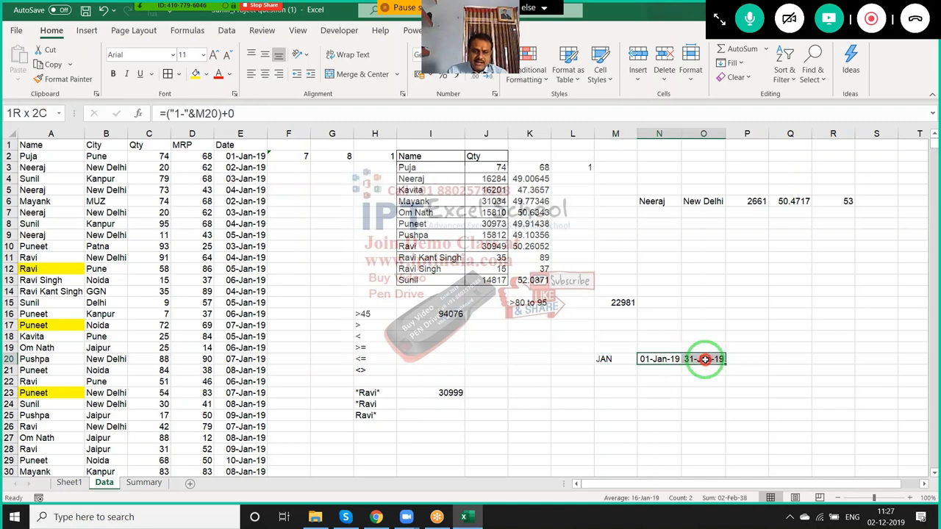
left_click(737, 363)
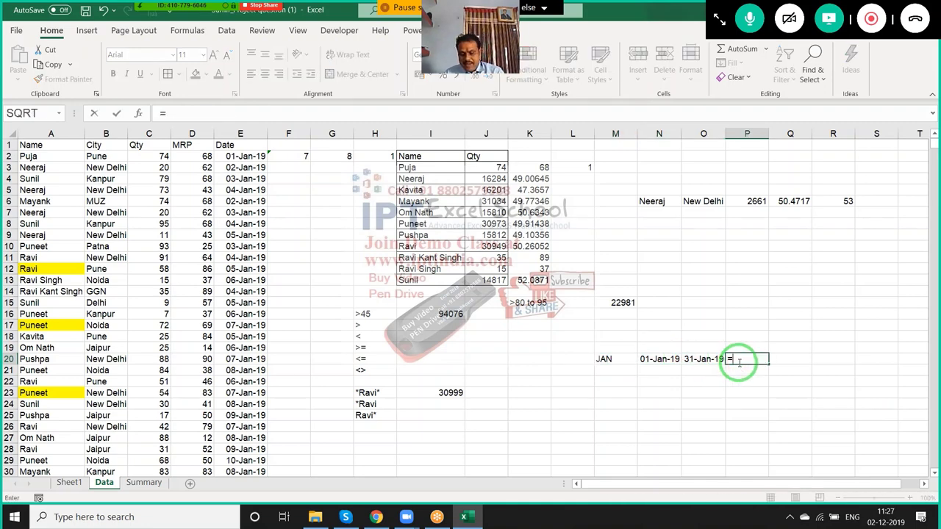
Enter =SUMIFS(C:C,E:E,">="&N20,E:E,"<="&O20) in P20 to total Qty between the two dates
type("=sum")
key("Down")
key("Down")
key("Tab")
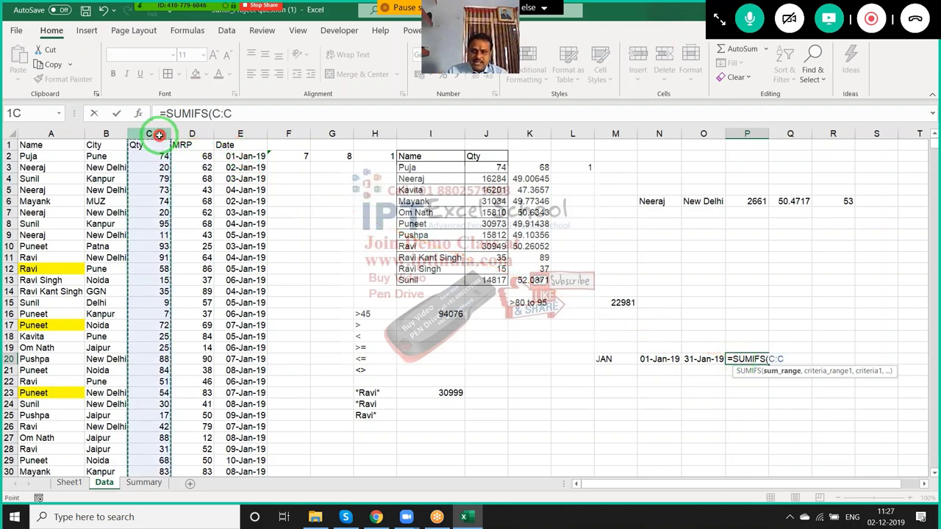
left_click(156, 134)
type(",")
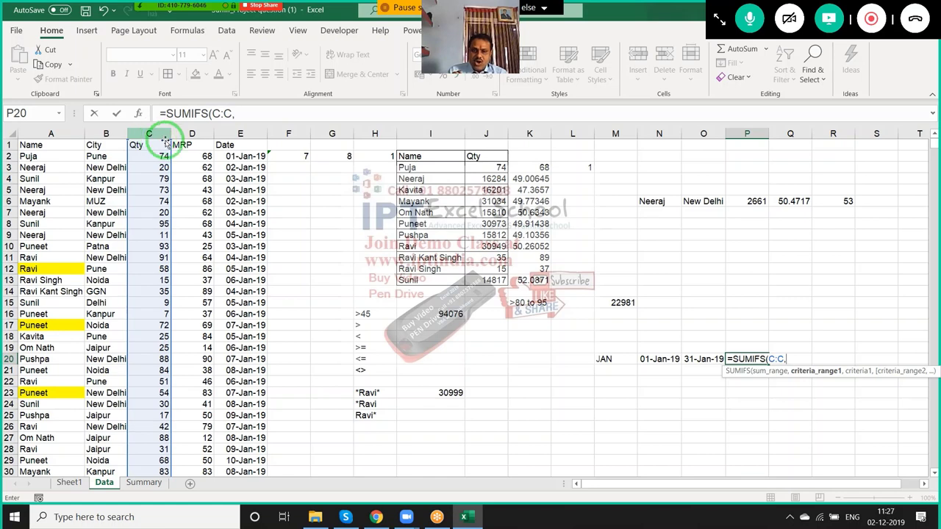
left_click(223, 133)
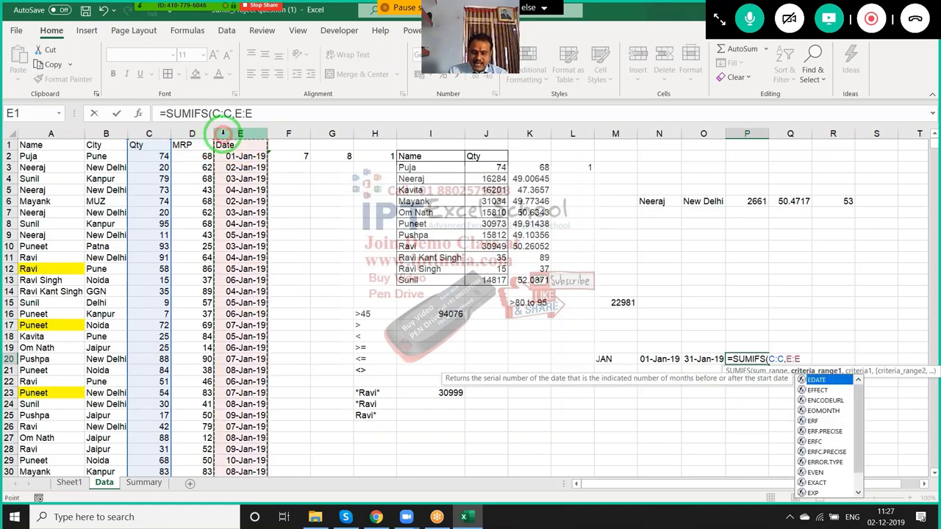
type(",\">=\"&")
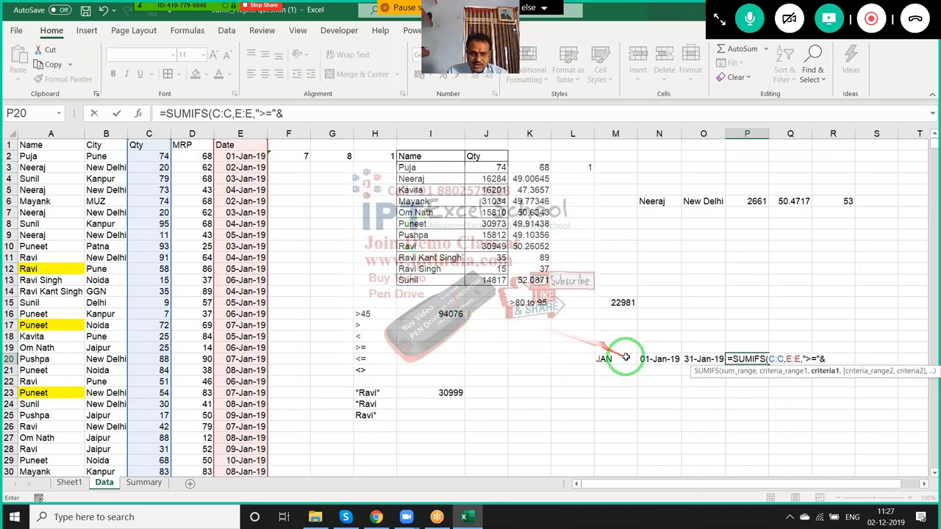
left_click(641, 358)
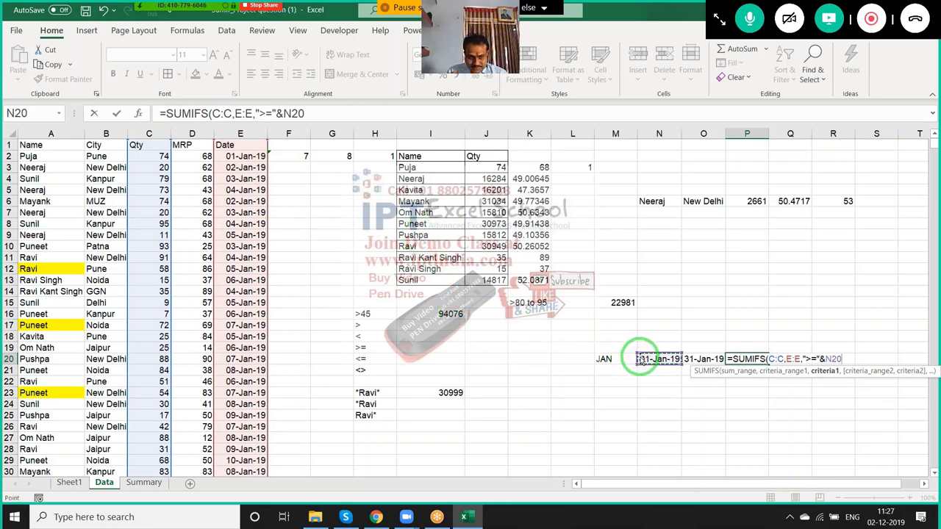
type(",")
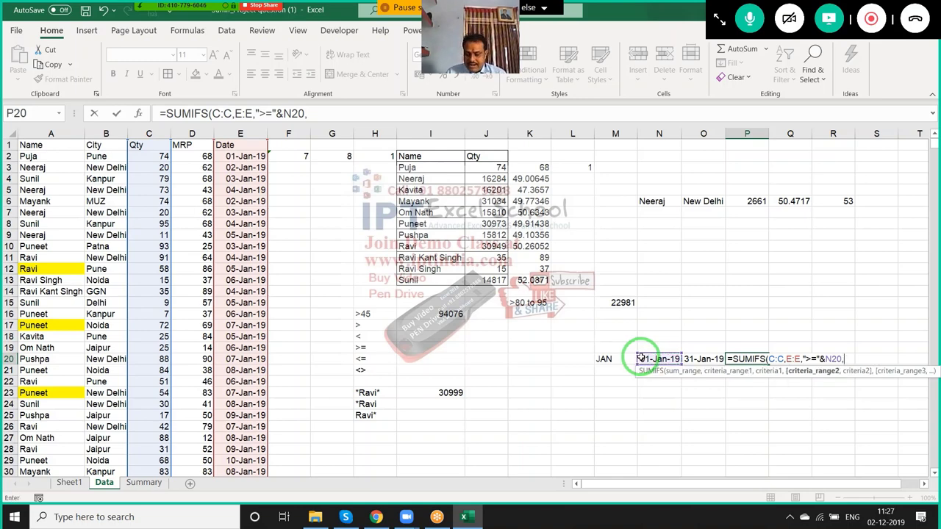
type("sum")
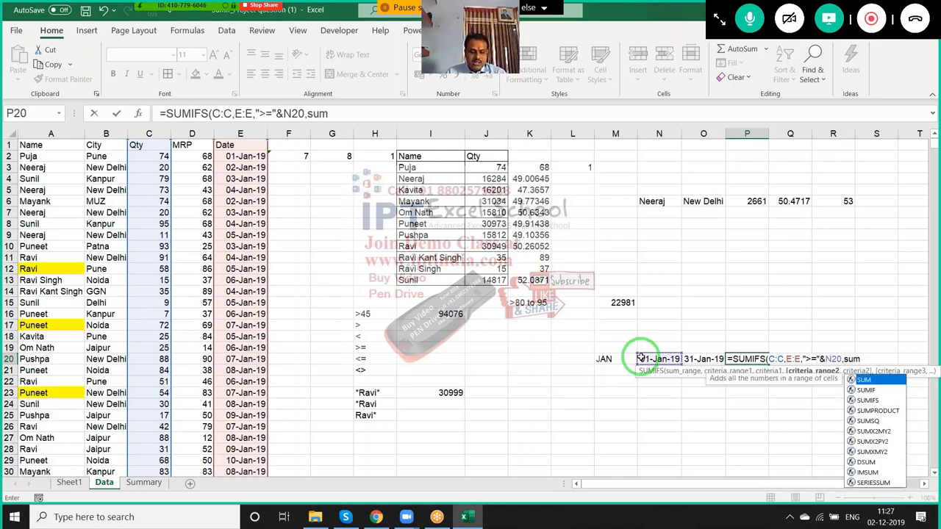
key("BackSpace")
key("BackSpace")
key("BackSpace")
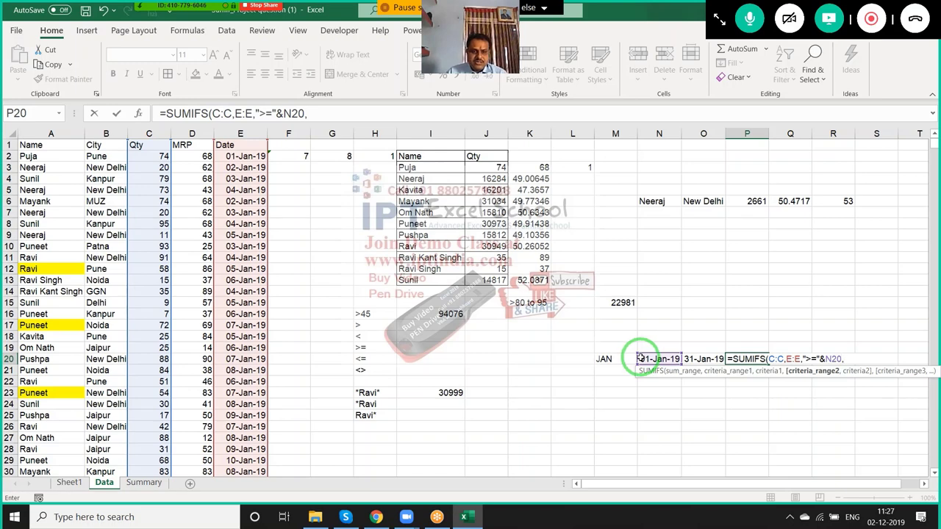
left_click(241, 133)
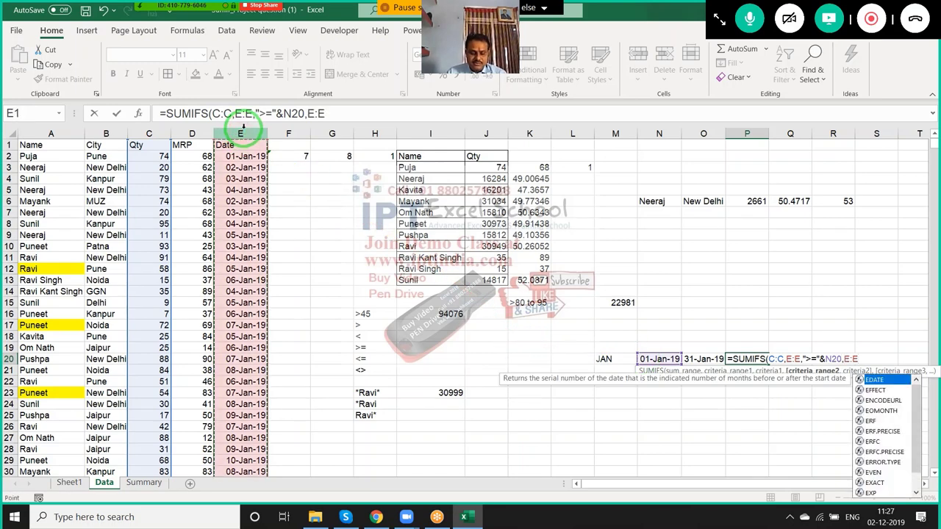
type(",\"<=\"&")
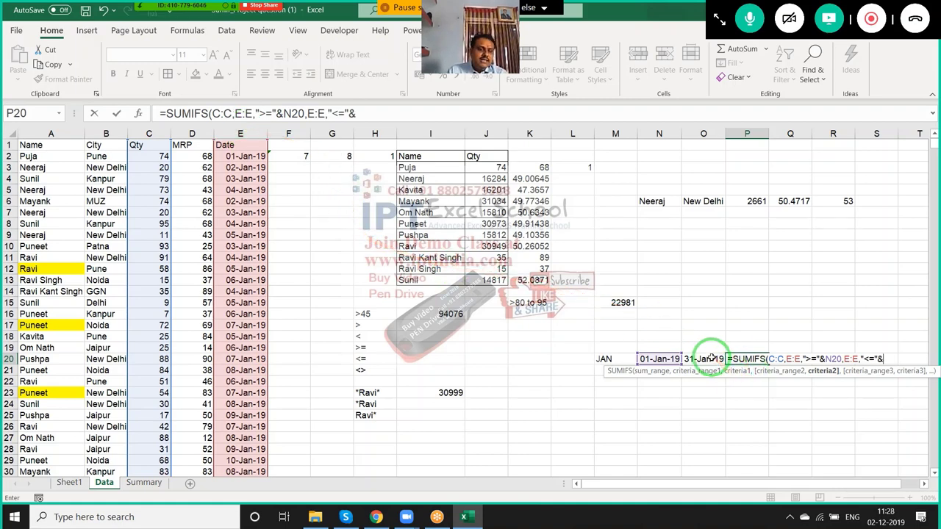
left_click(711, 357)
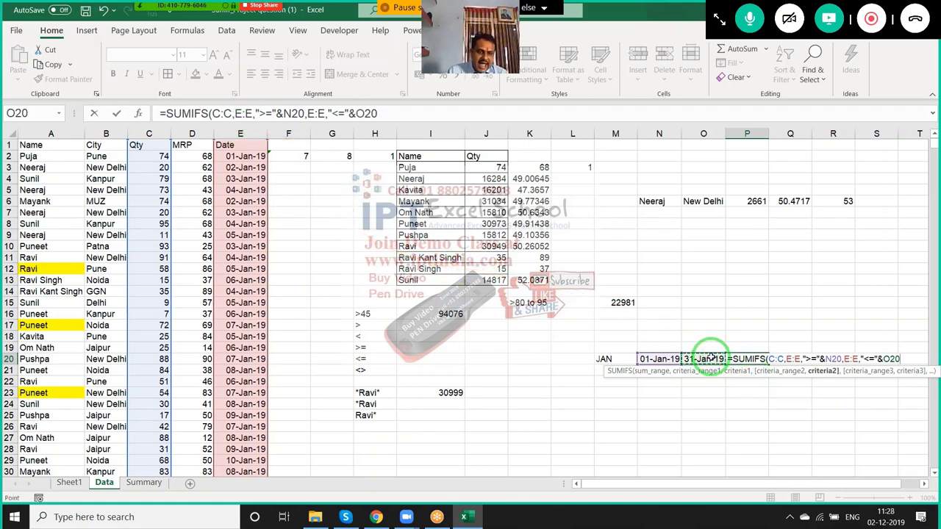
key("Return")
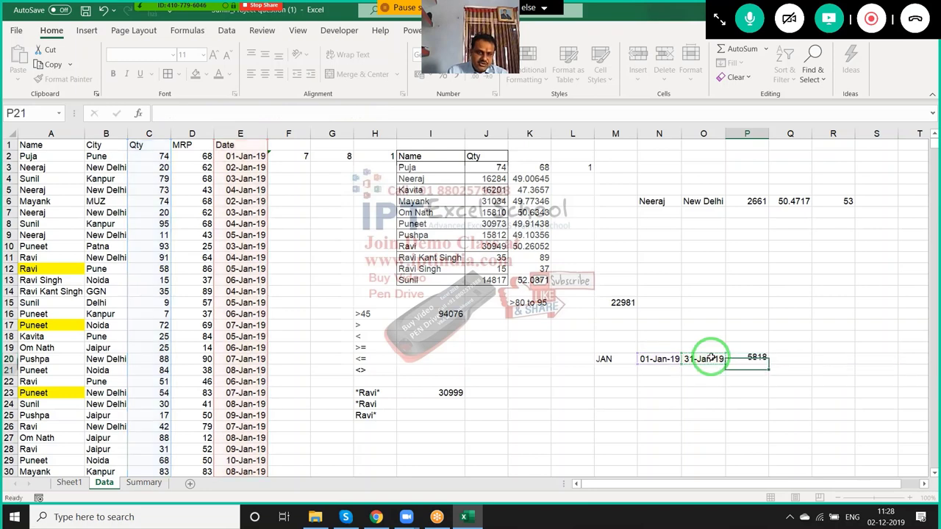
Test the formula by setting the month in M20 to Feb, then Mar, giving 6616
left_click(750, 358)
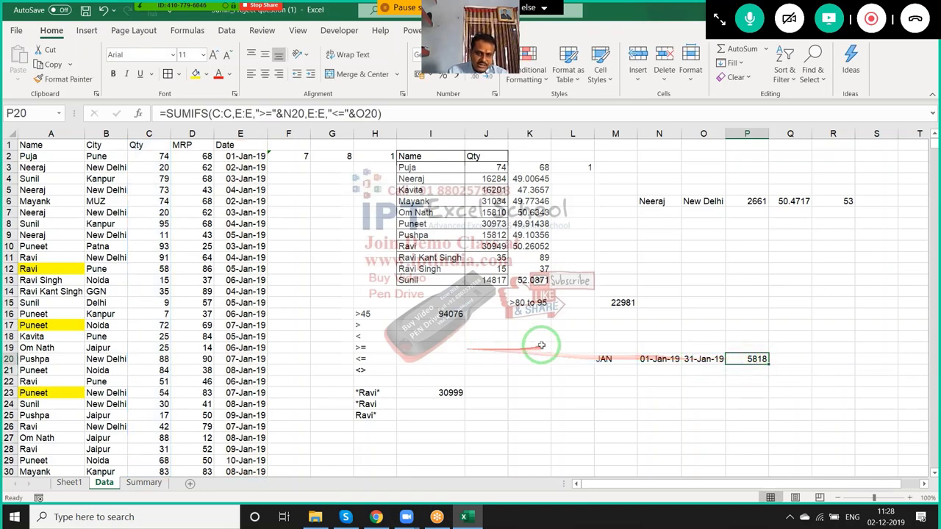
left_click(616, 360)
type("Feb")
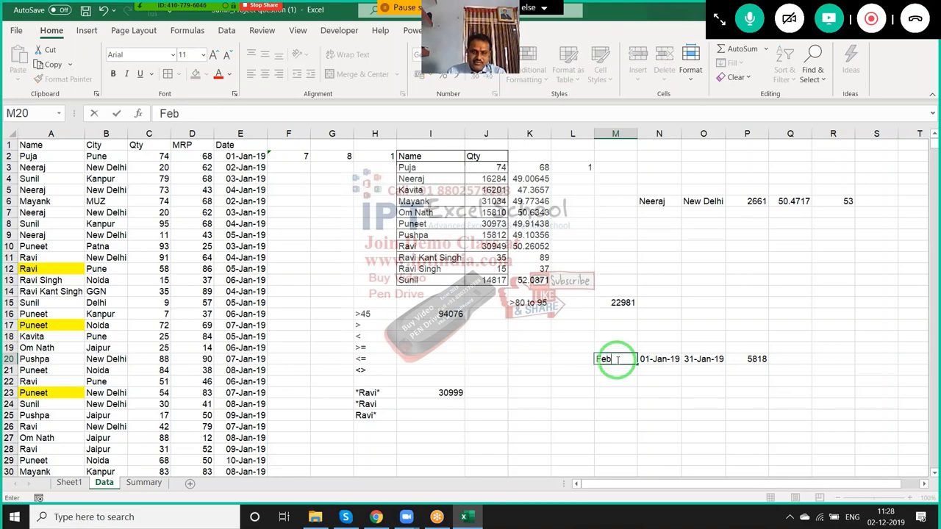
key("Return")
left_click(617, 360)
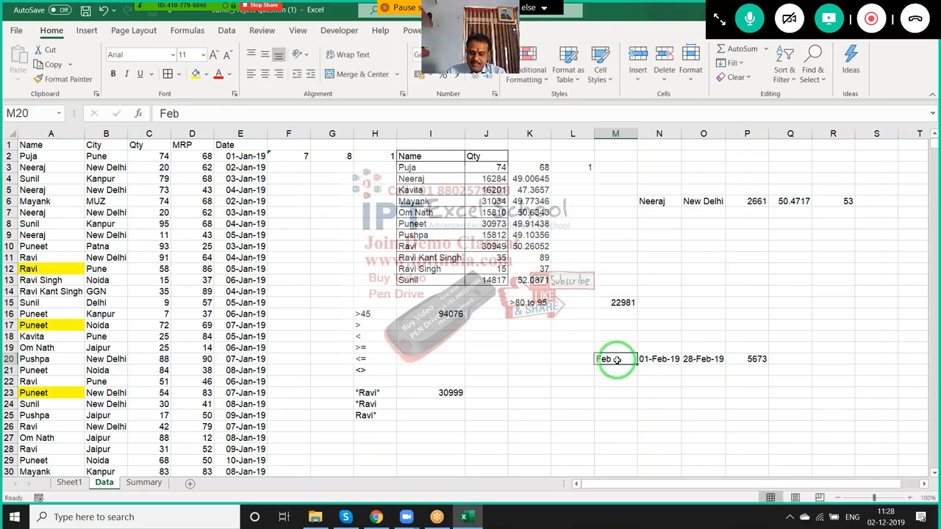
type("Mar")
key("Return")
type("]")
key("Escape")
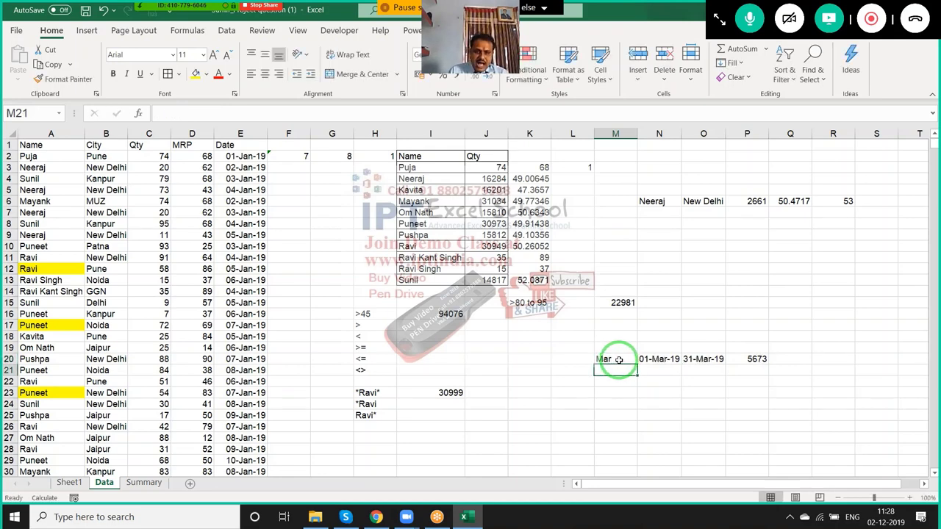
On the Summary sheet, review the Name, City and Year inputs and the monthly Qty/MRP area
left_click(151, 484)
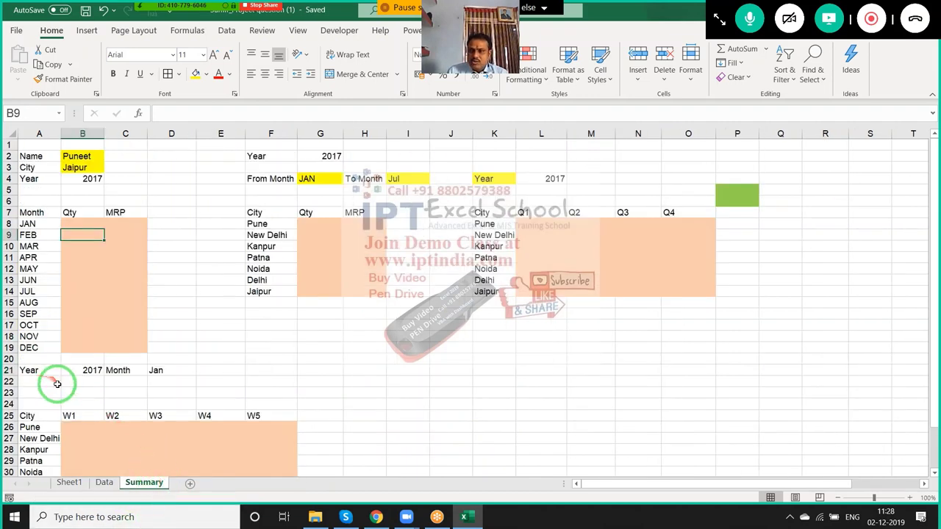
scroll(425, 330, "down", 4)
scroll(425, 330, "up", 4)
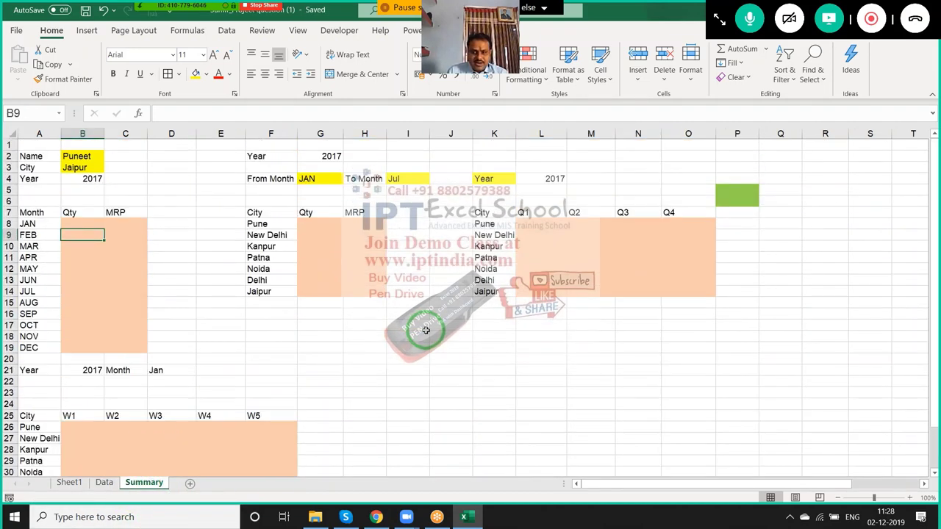
left_click(355, 357)
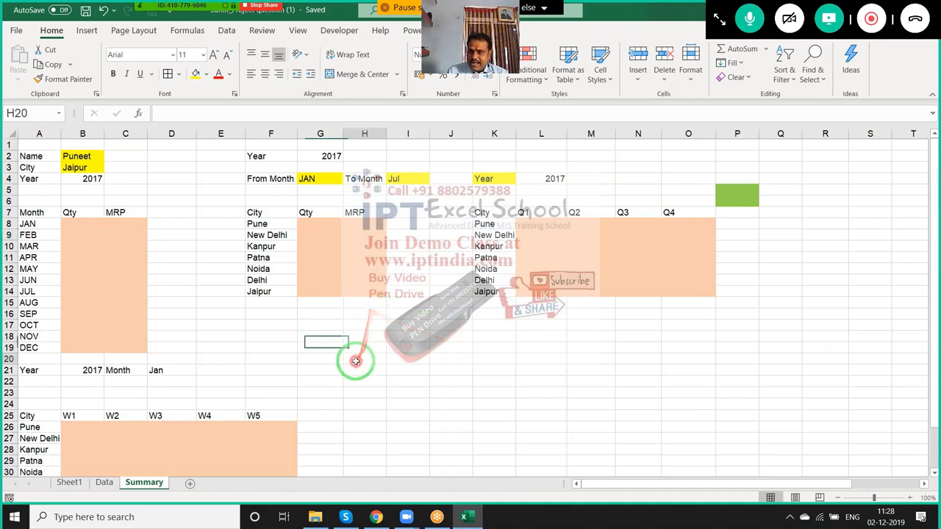
left_click(89, 158)
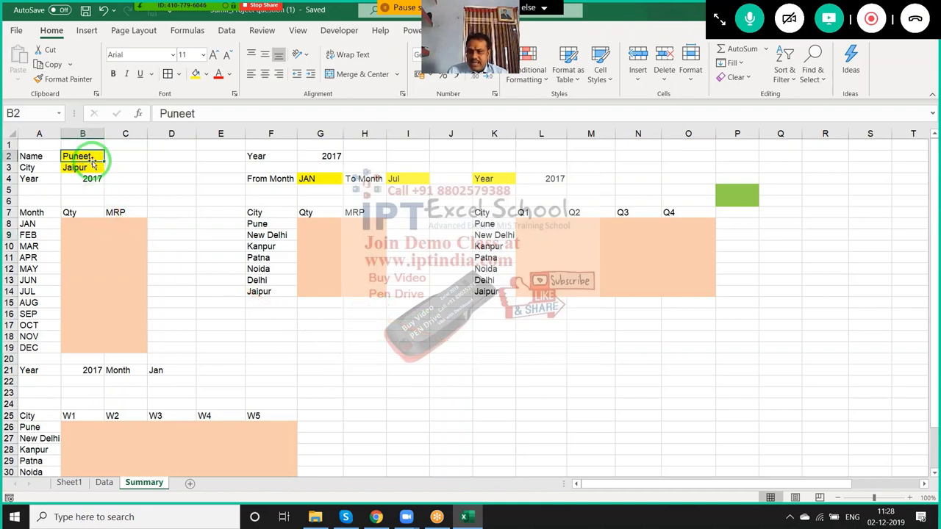
left_click(89, 167)
left_click(90, 178)
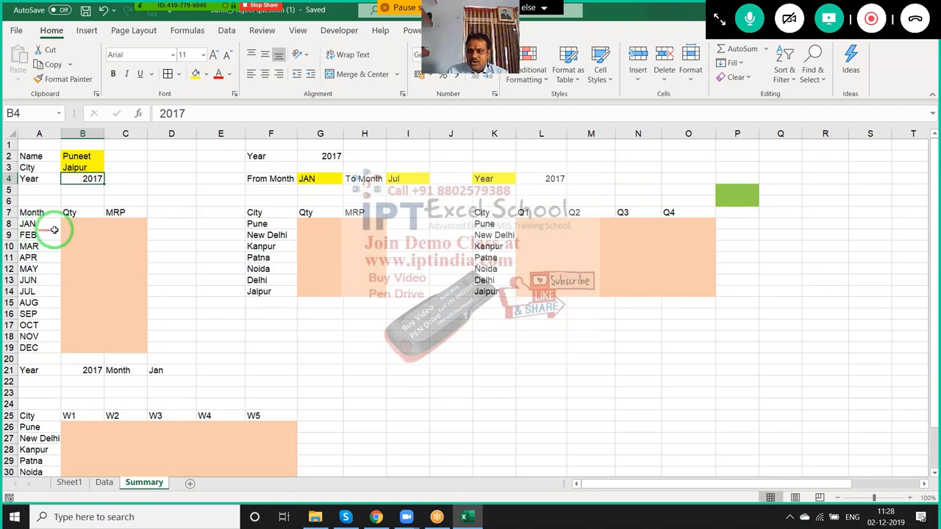
left_click_drag(68, 224, 129, 346)
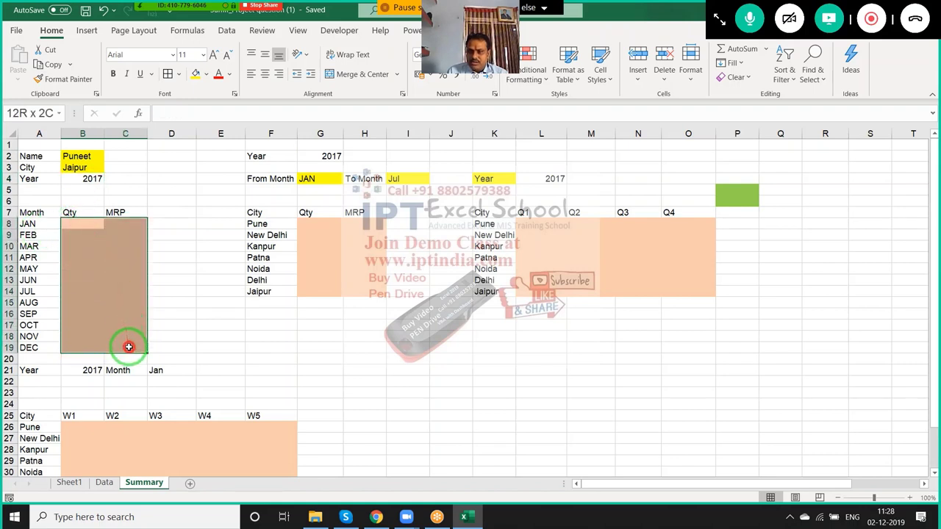
Change the year to 2019 in B4 and in G2 for the city table
left_click(82, 179)
type("2")
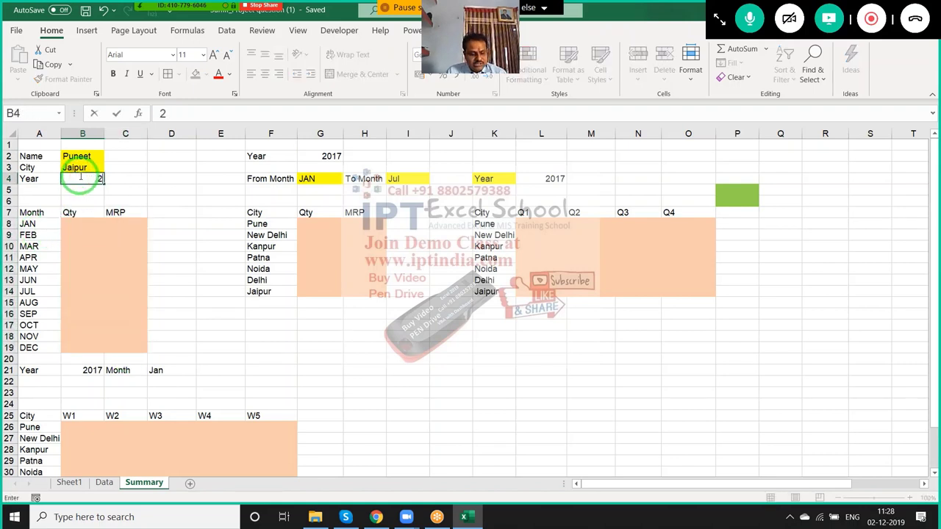
key("Return")
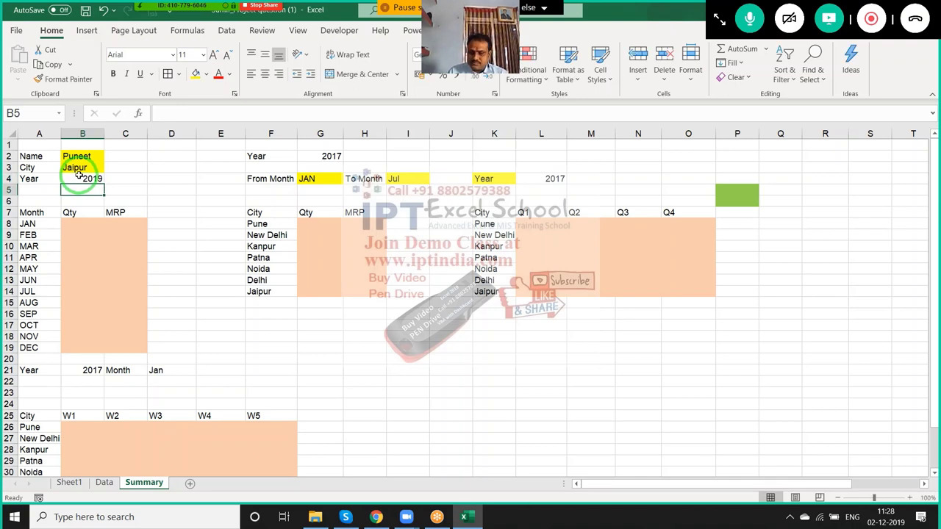
left_click(307, 234)
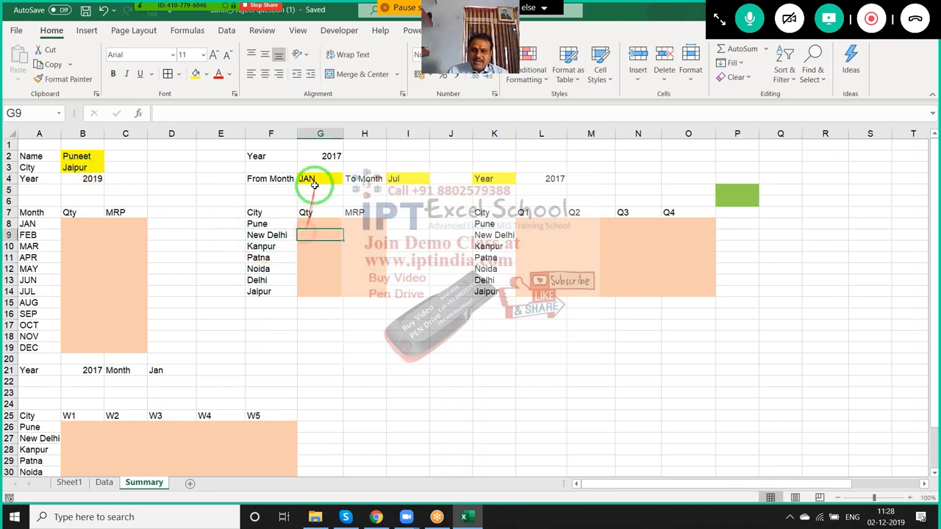
left_click(308, 178)
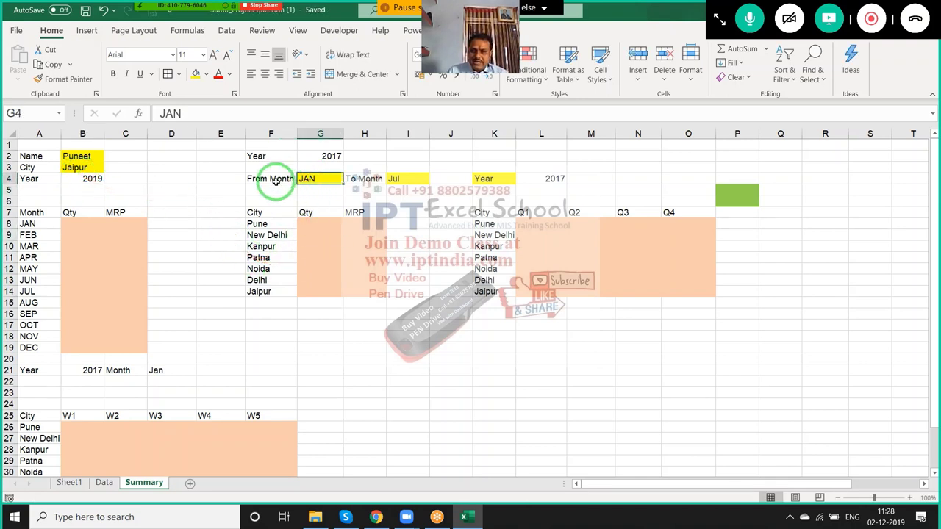
left_click(328, 155)
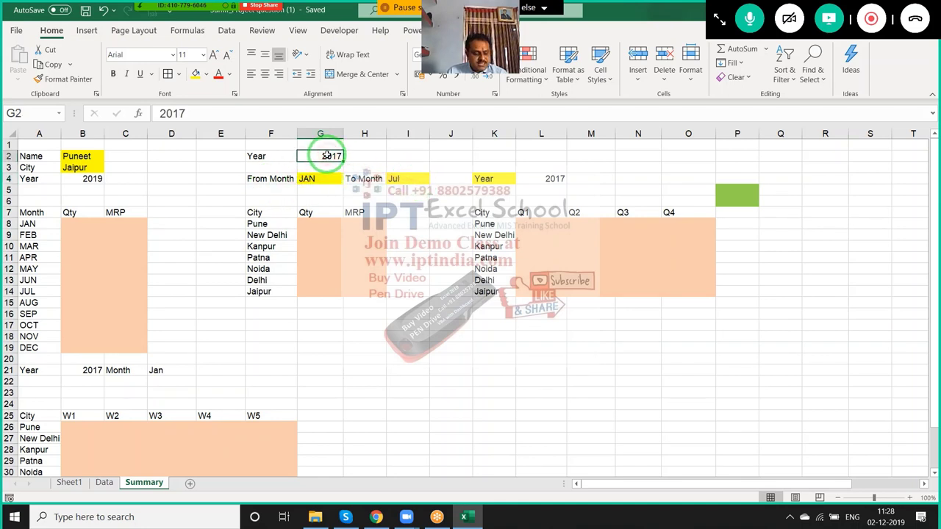
type("20")
key("Return")
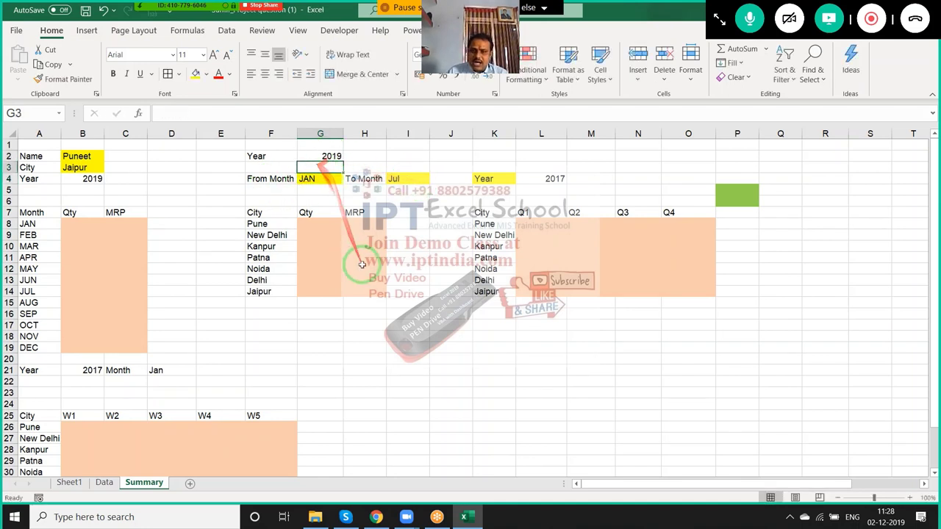
left_click(280, 214)
left_click_drag(279, 213, 368, 291)
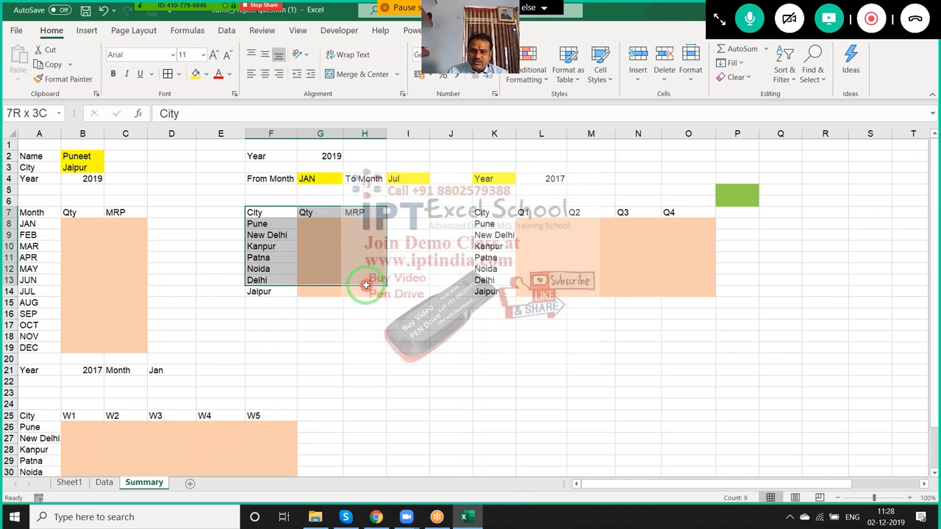
Change the year to 2019 in the quarterly cell L4 and the weekly cell B21
left_click(504, 178)
left_click(536, 178)
type("20")
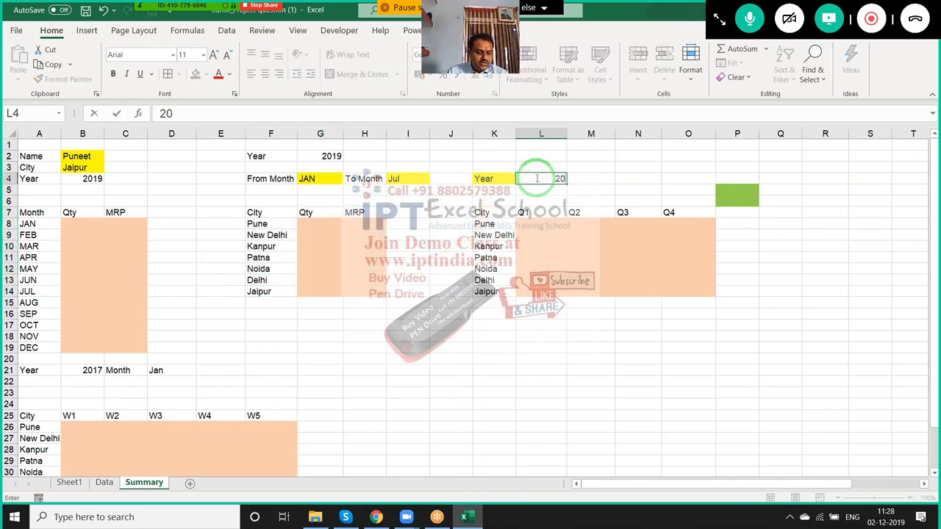
key("Return")
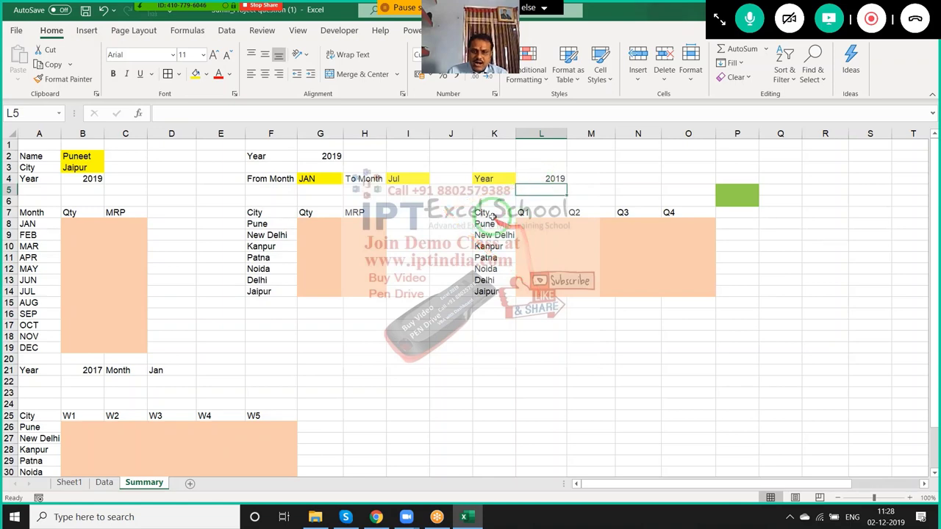
mouse_move(482, 212)
left_mouse_down()
mouse_move(619, 223)
mouse_move(704, 295)
left_mouse_up()
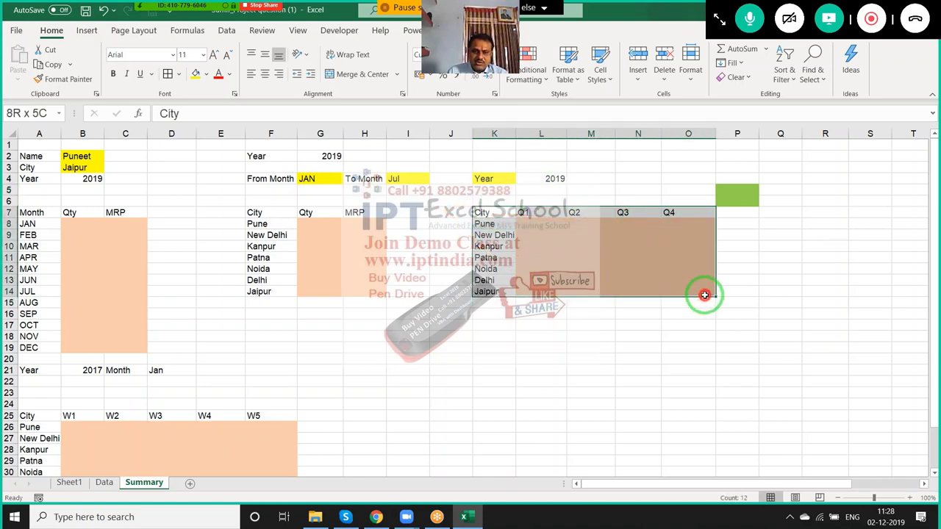
left_click(334, 404)
scroll(294, 389, "down", 3)
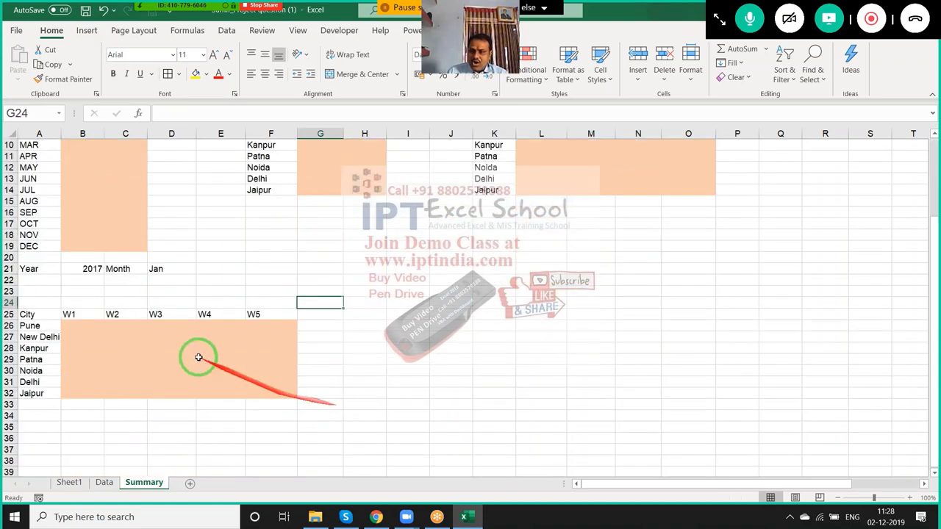
left_click(90, 269)
type("20")
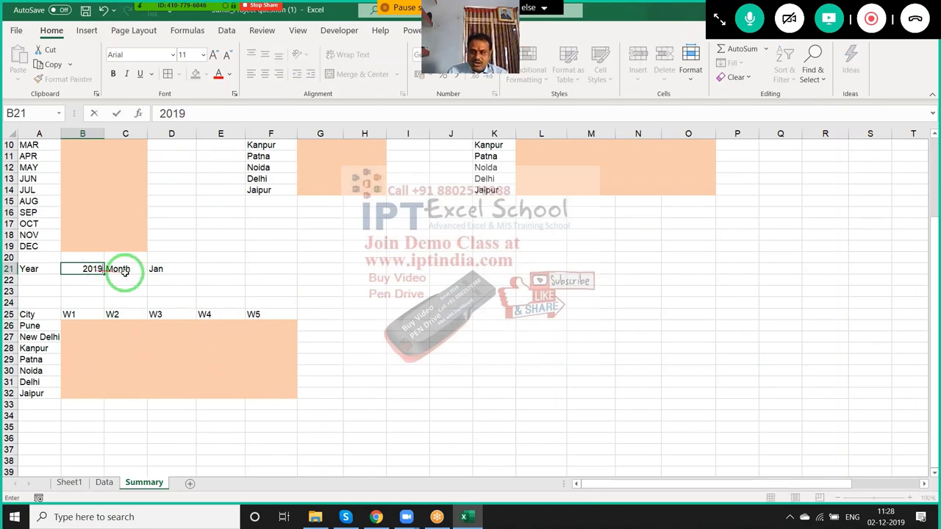
left_click(163, 269)
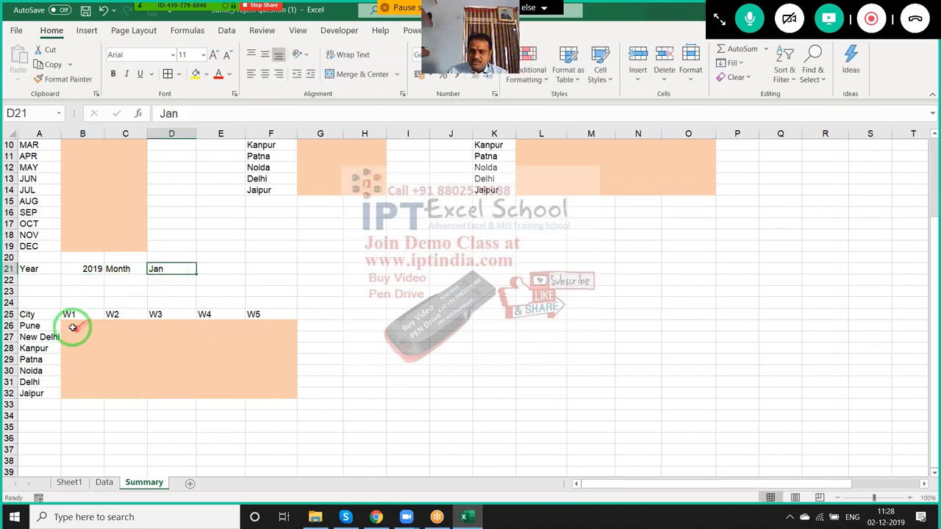
left_click_drag(77, 327, 254, 390)
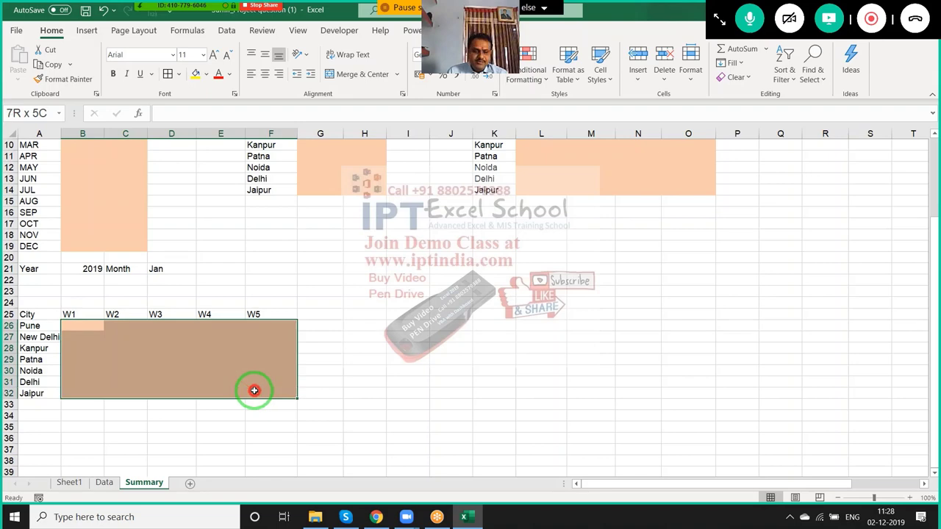
Save the workbook and deselect by picking cell E18
scroll(235, 368, "up", 3)
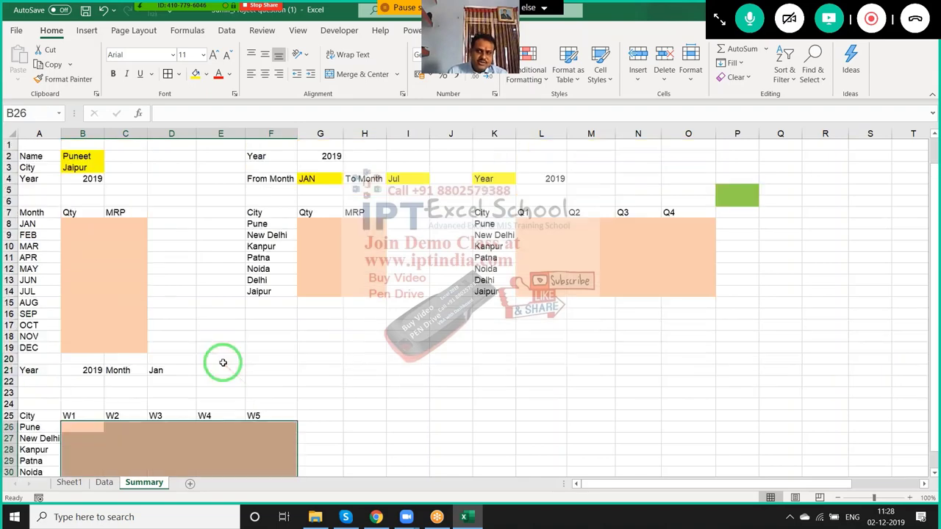
left_click(85, 12)
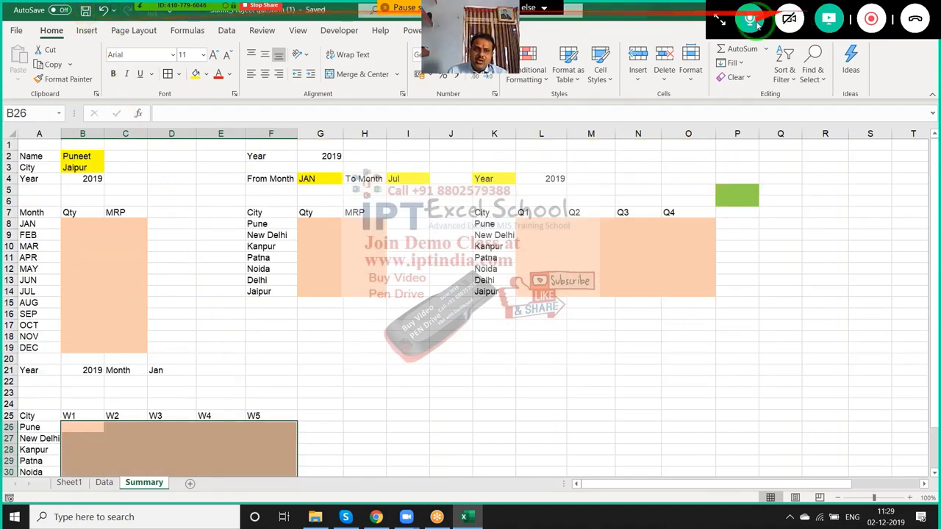
left_click(244, 333)
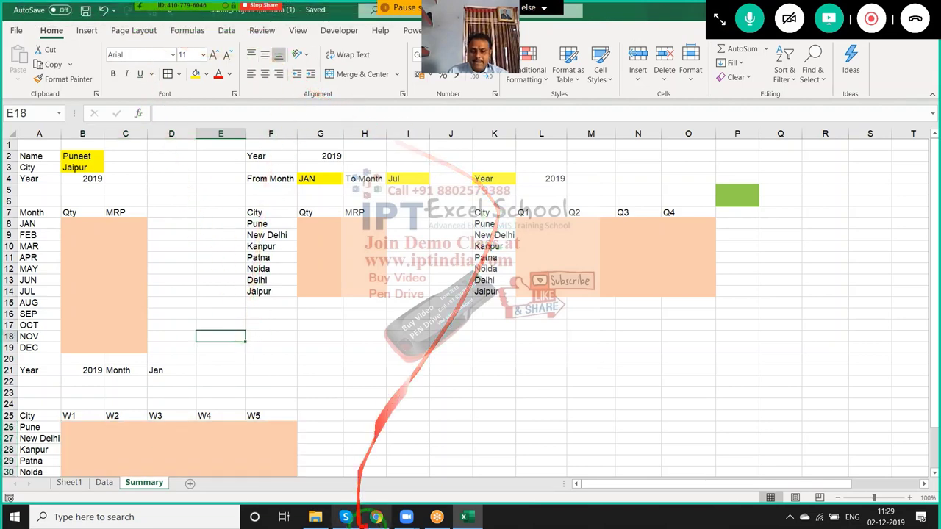
In Gmail, start a new message and add the first two recipients from autocomplete
left_click(383, 517)
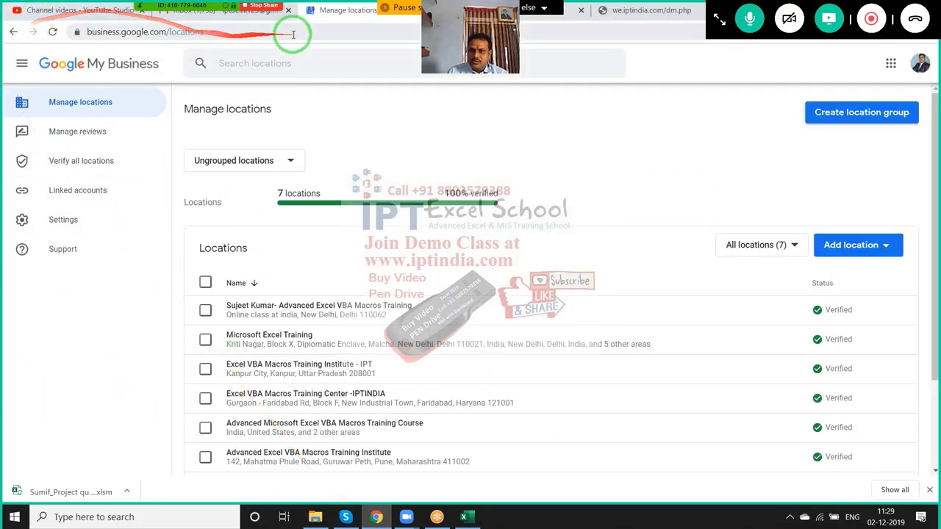
left_click(245, 20)
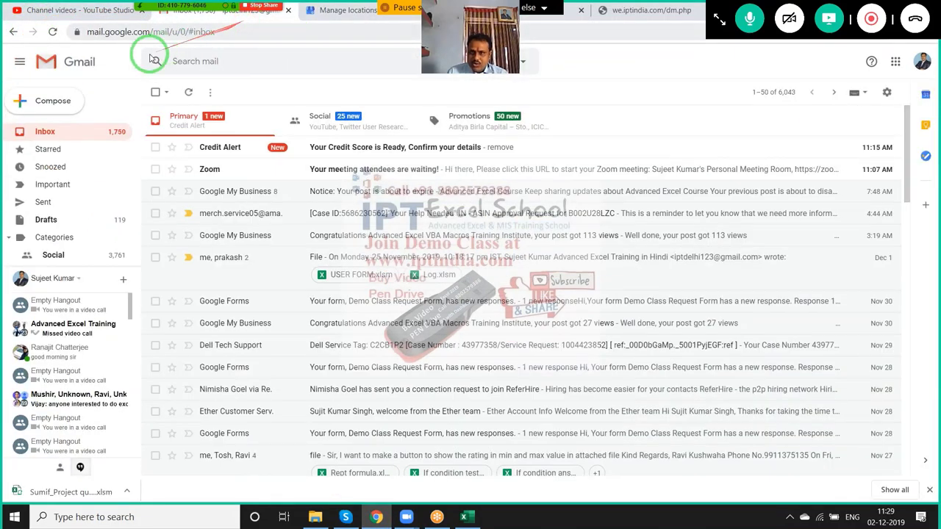
left_click(63, 98)
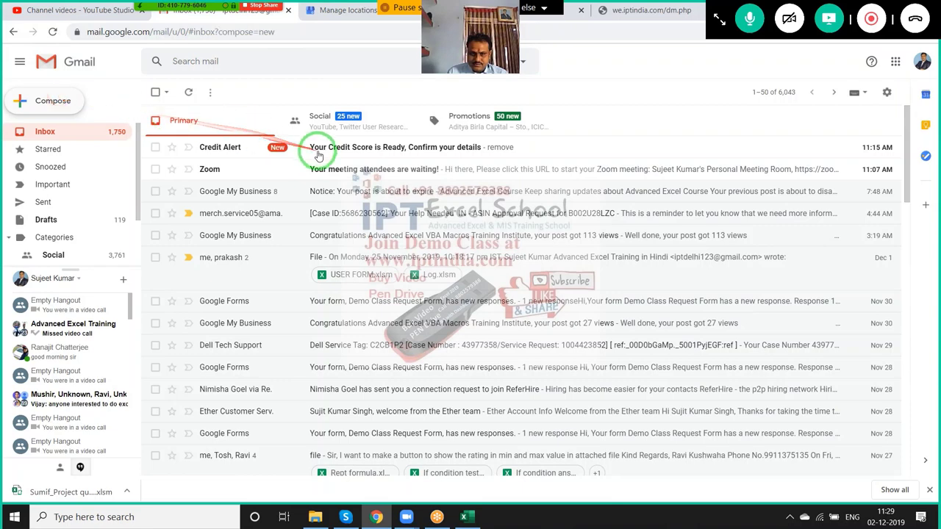
type("ra")
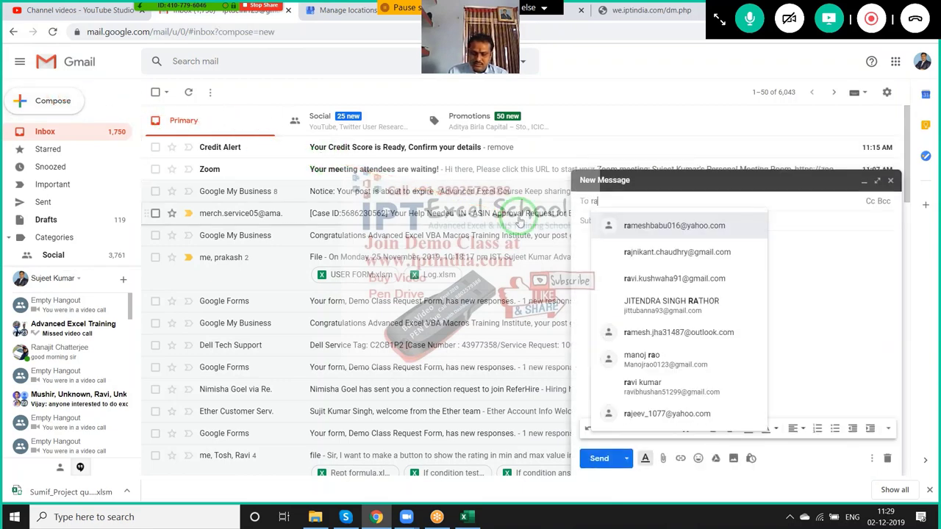
type("j")
left_click(703, 232)
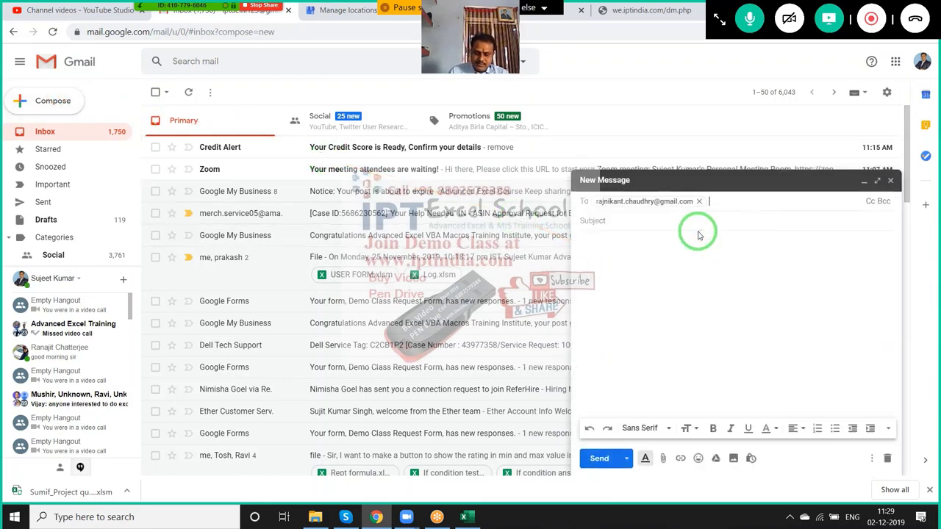
type("afi")
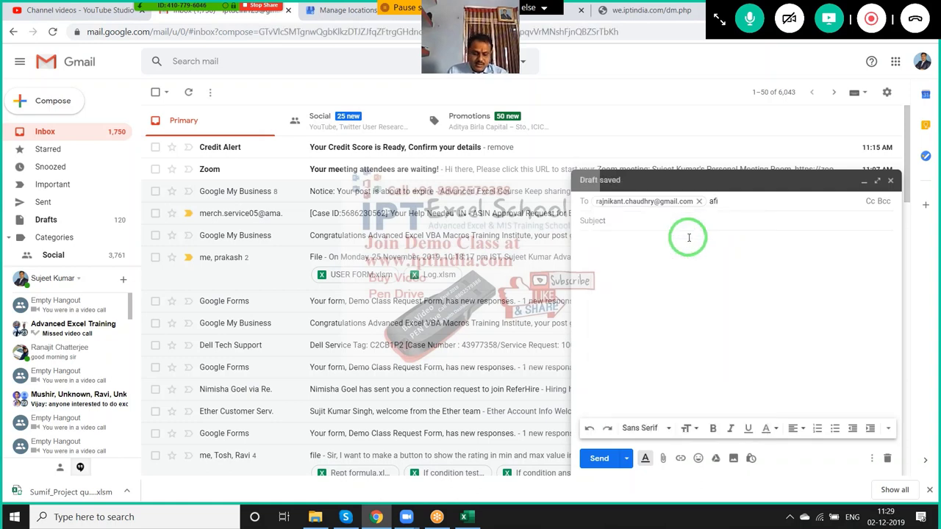
key("BackSpace")
key("BackSpace")
key("BackSpace")
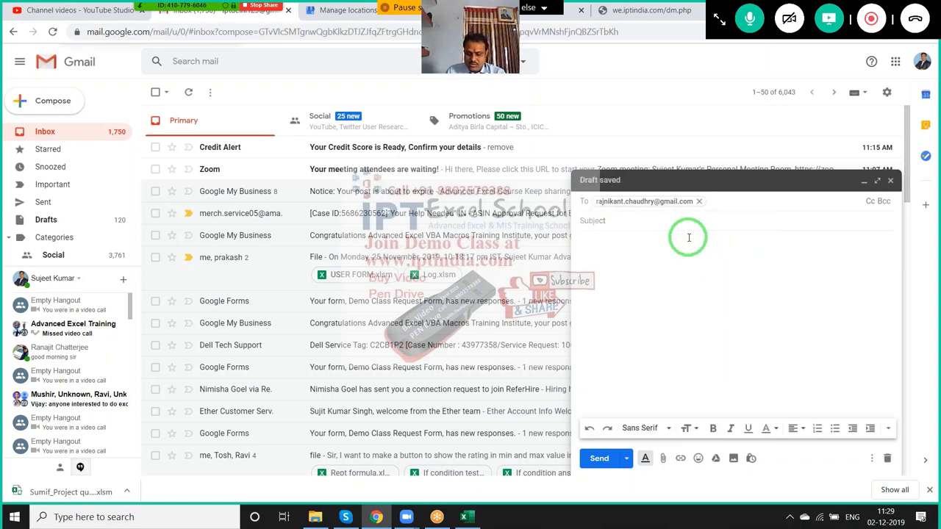
type("o")
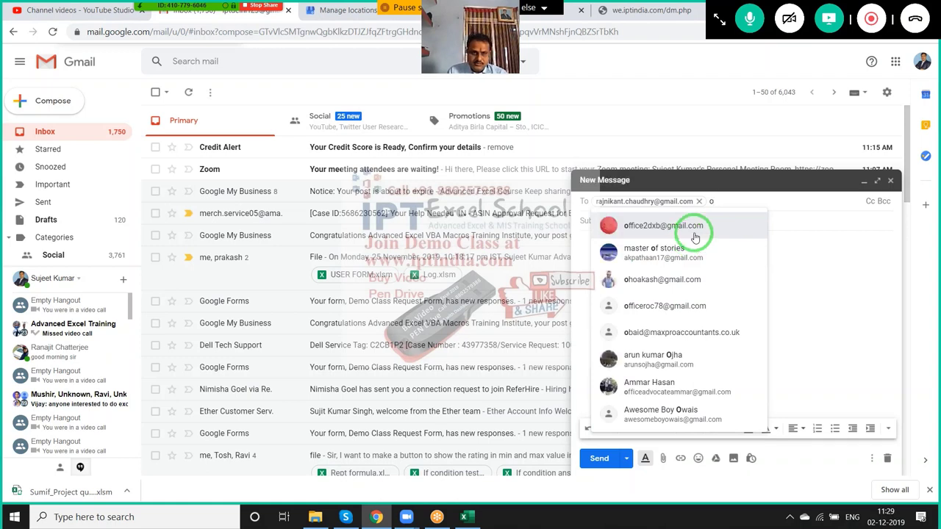
left_click(689, 239)
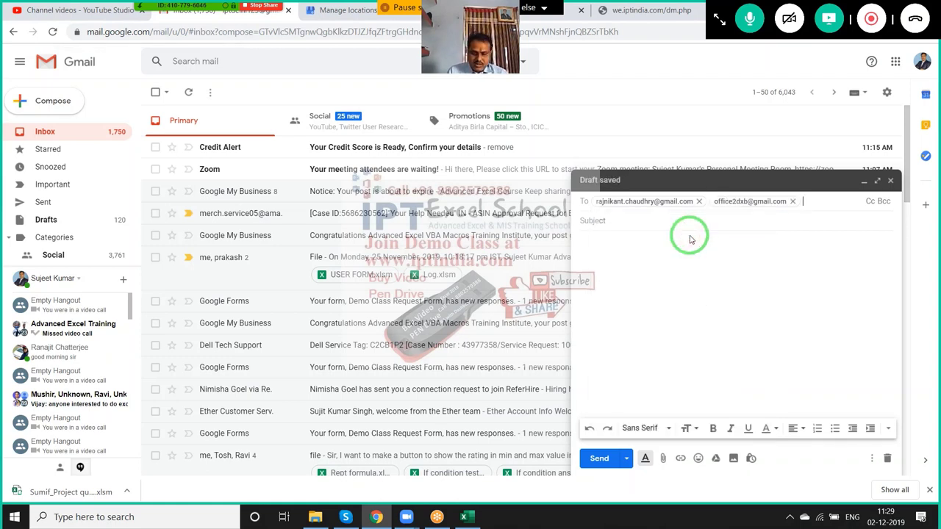
Add the third and fourth recipients and set the subject to File
type("re")
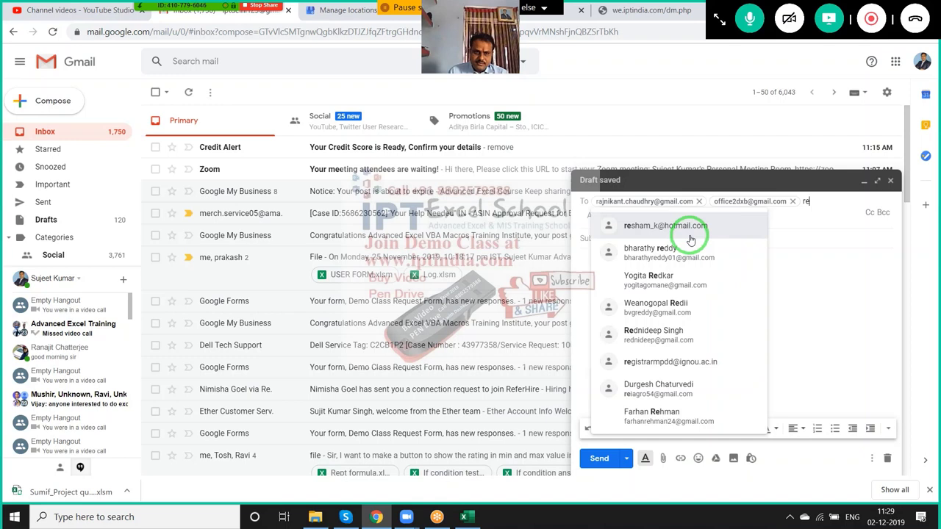
left_click(691, 239)
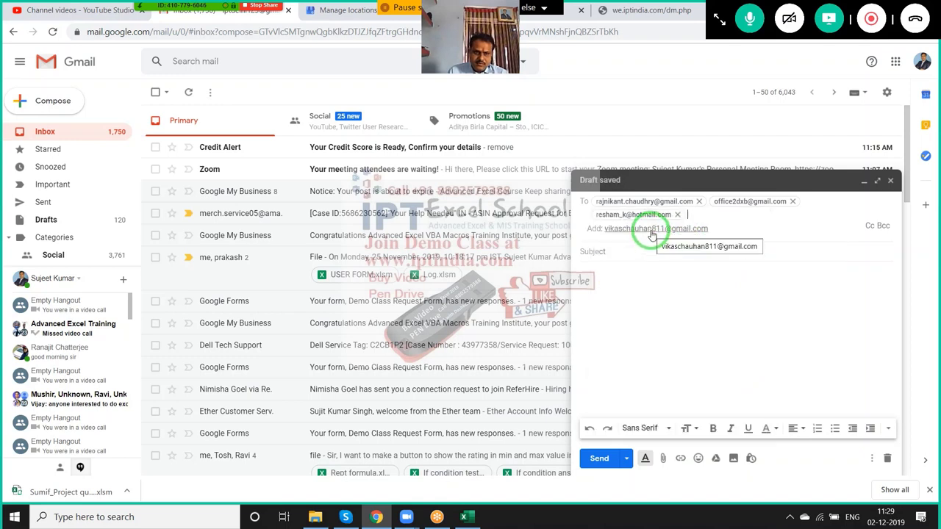
left_click(651, 232)
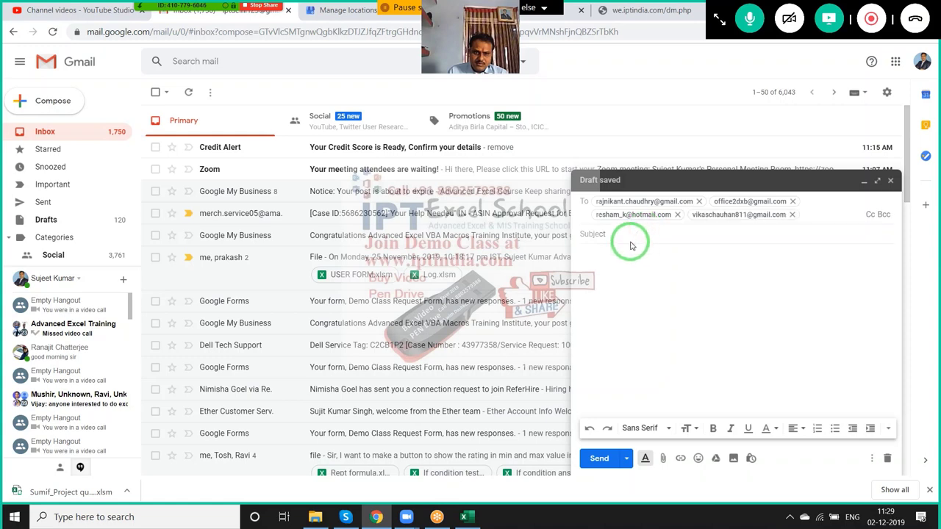
left_click(630, 237)
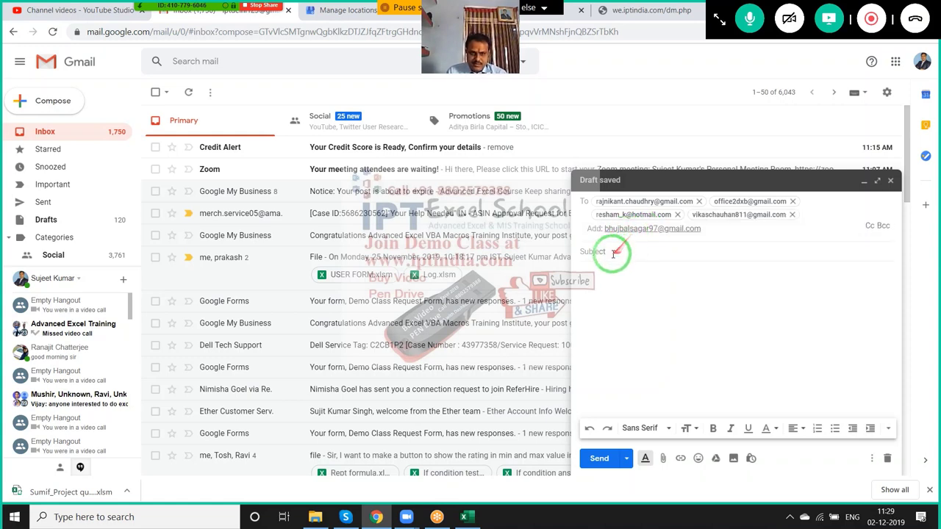
left_click(613, 253)
type("File")
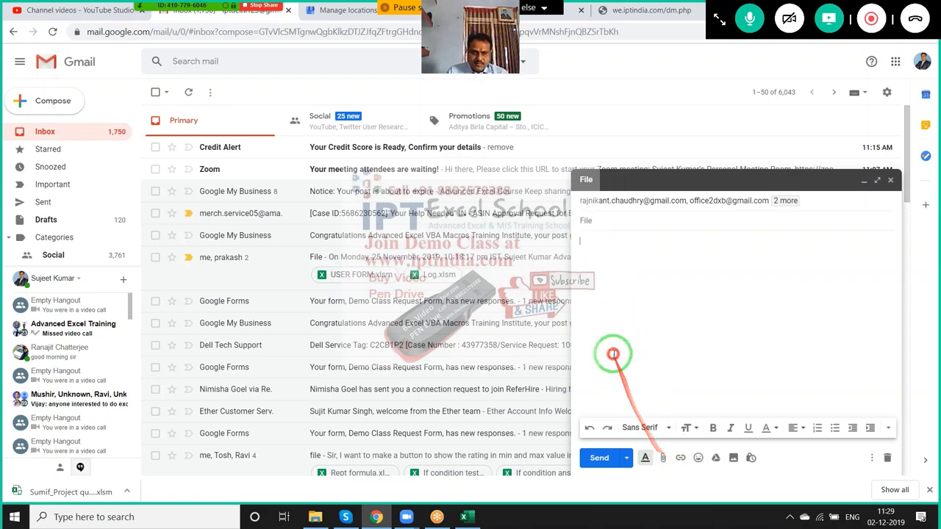
left_click_drag(613, 346, 661, 457)
Attach Sumif_Project question (1).xlsm from Downloads, send the email, and show the desktop
left_click(661, 457)
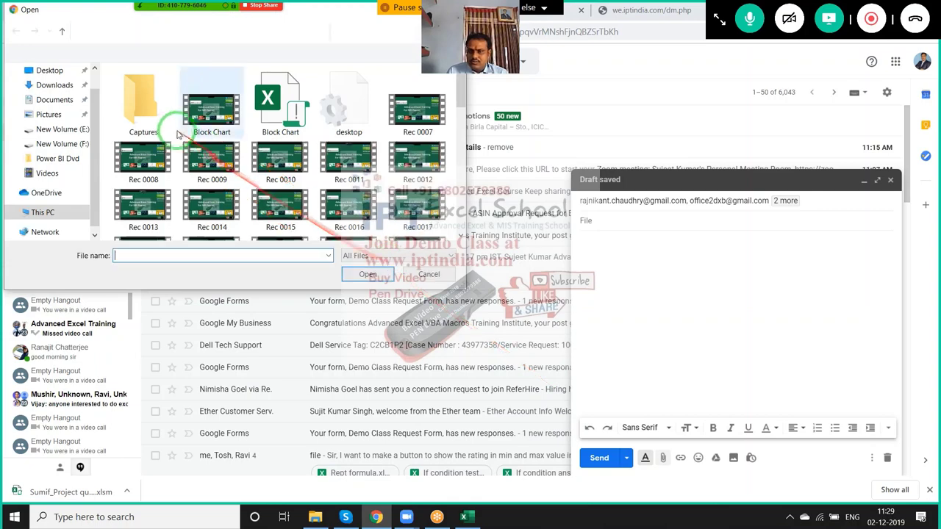
left_click(55, 100)
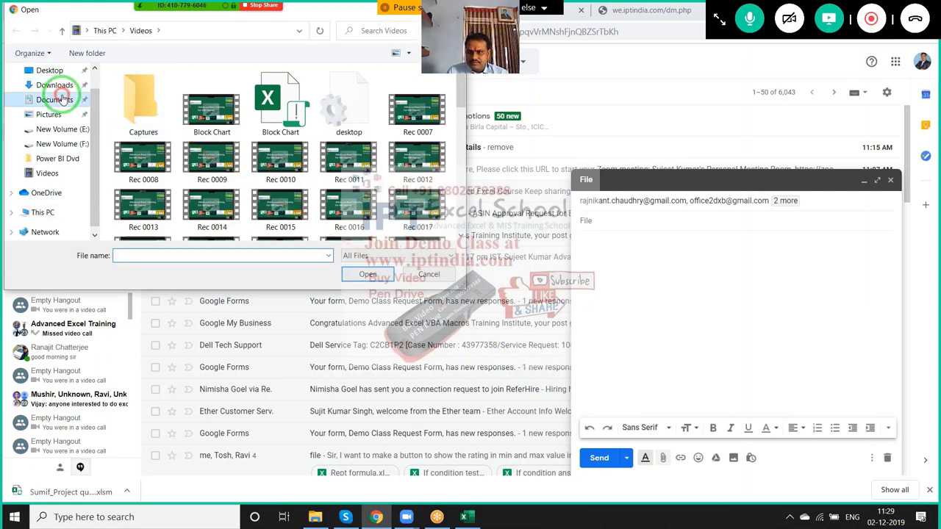
left_click(55, 84)
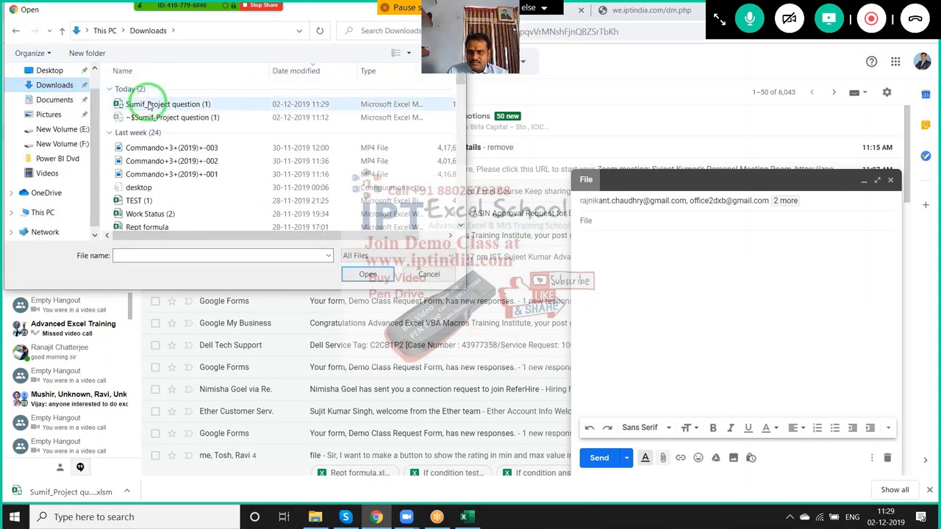
double_click(148, 106)
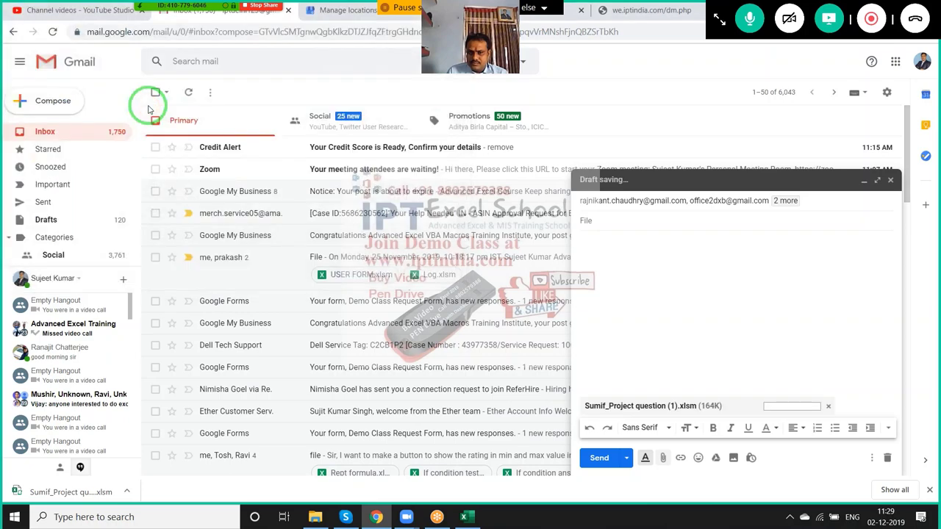
left_click(607, 460)
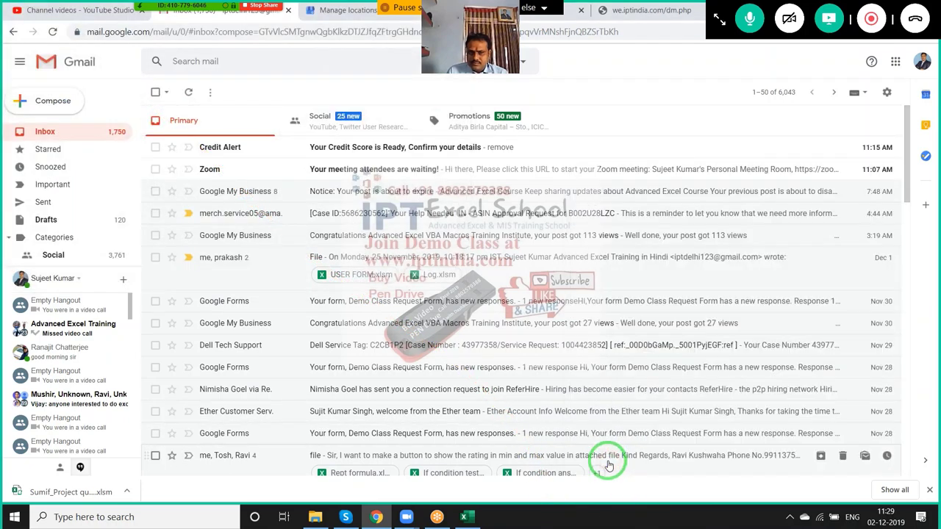
left_click(726, 524)
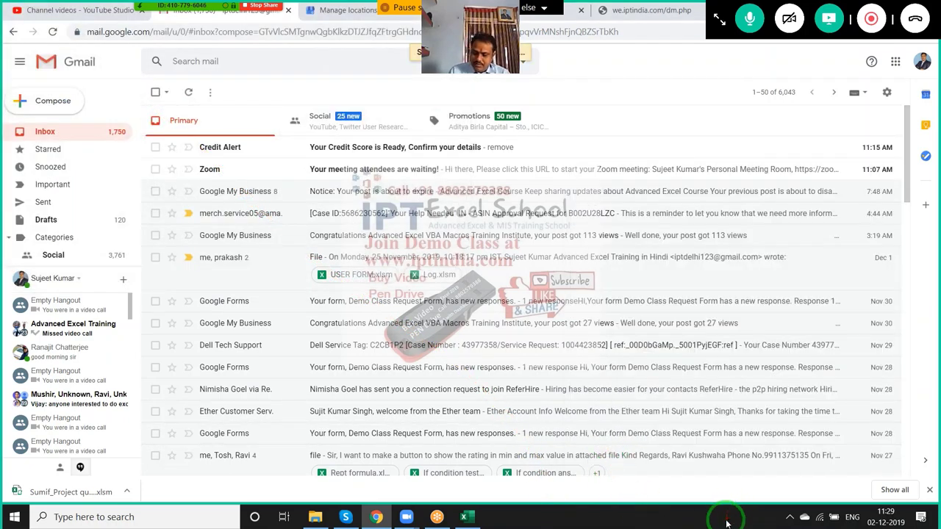
key("super+d")
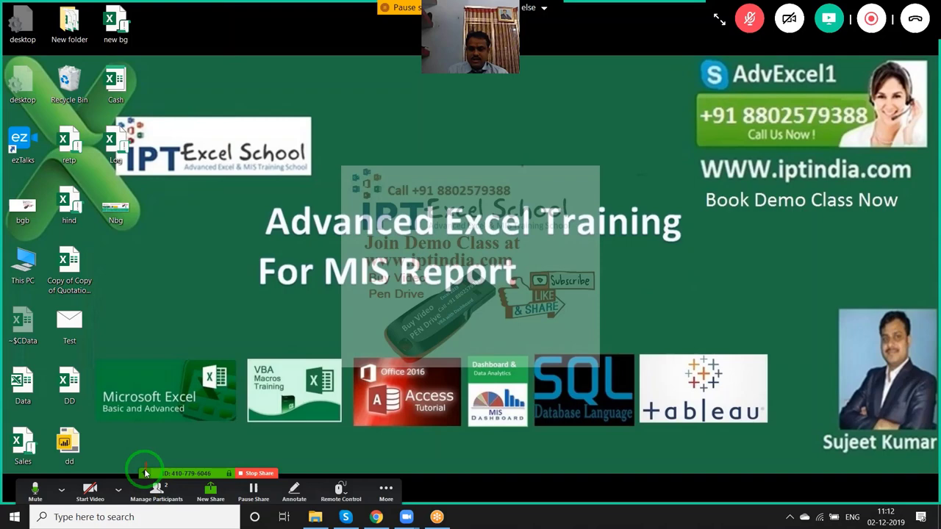
Move the Zoom controls aside and allow the participant to record the meeting
left_click_drag(149, 483, 161, 8)
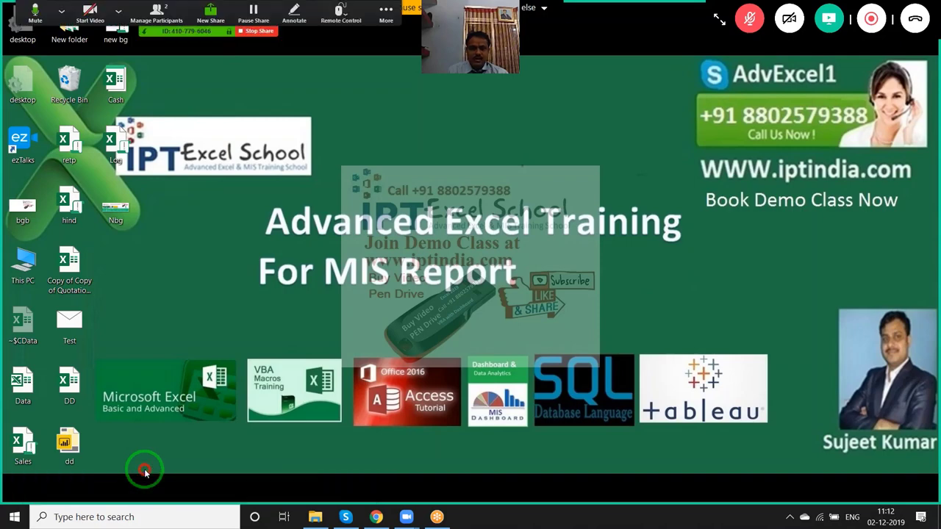
left_click(162, 8)
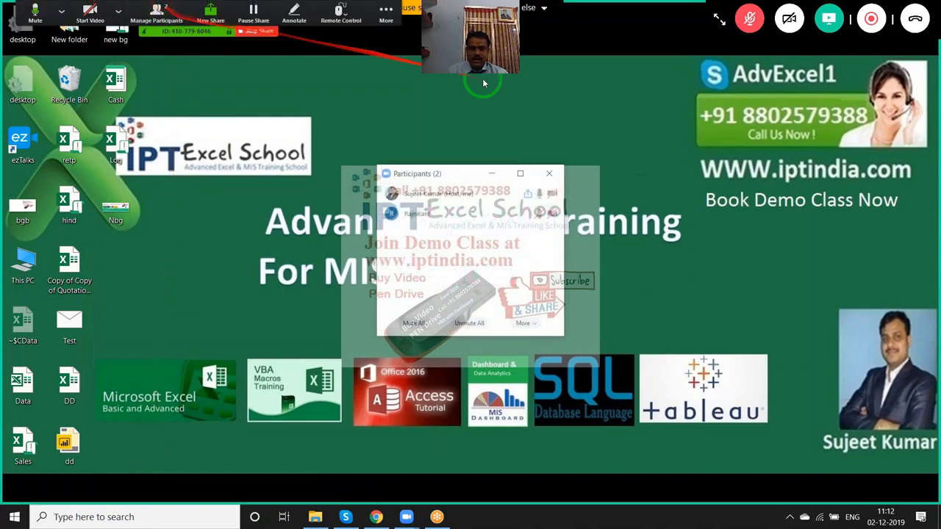
left_click(553, 213)
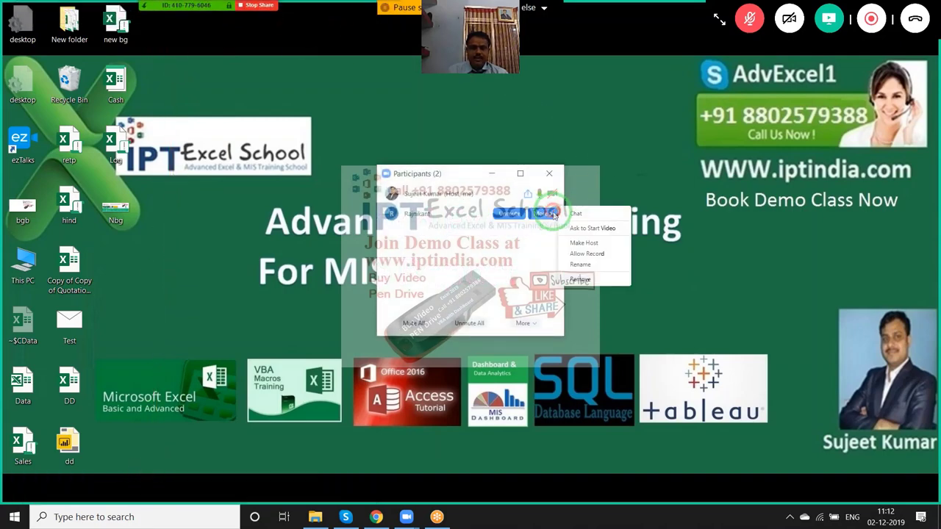
left_click(588, 253)
left_click(550, 175)
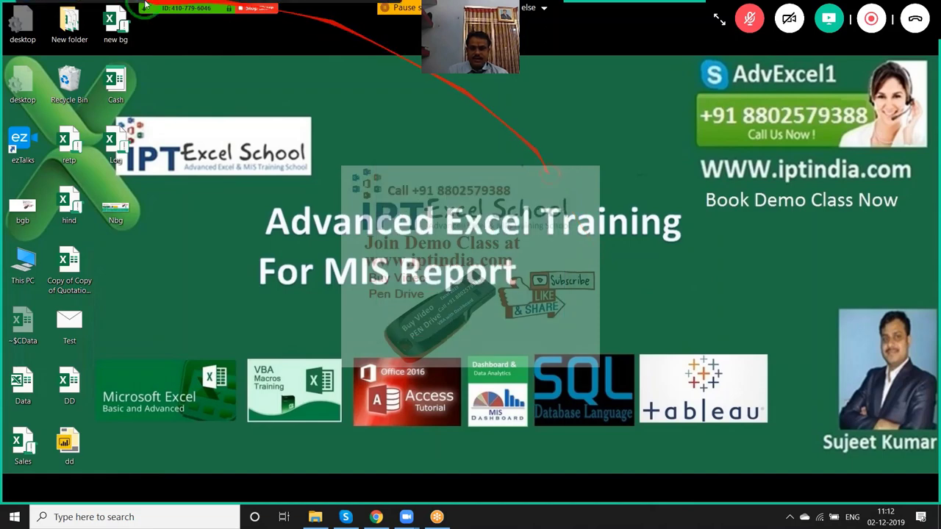
Start recording the meeting and open the meeting recordings folder
left_click(387, 13)
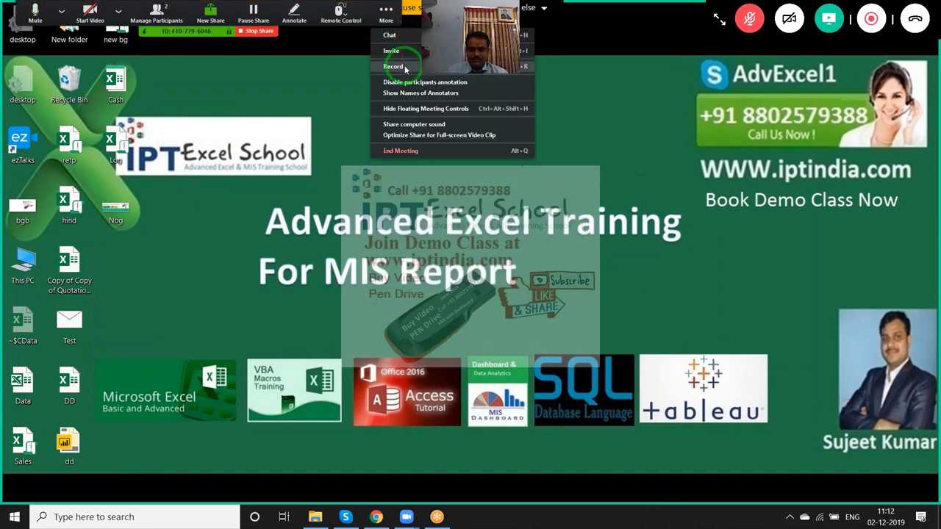
left_click(406, 64)
left_click(406, 517)
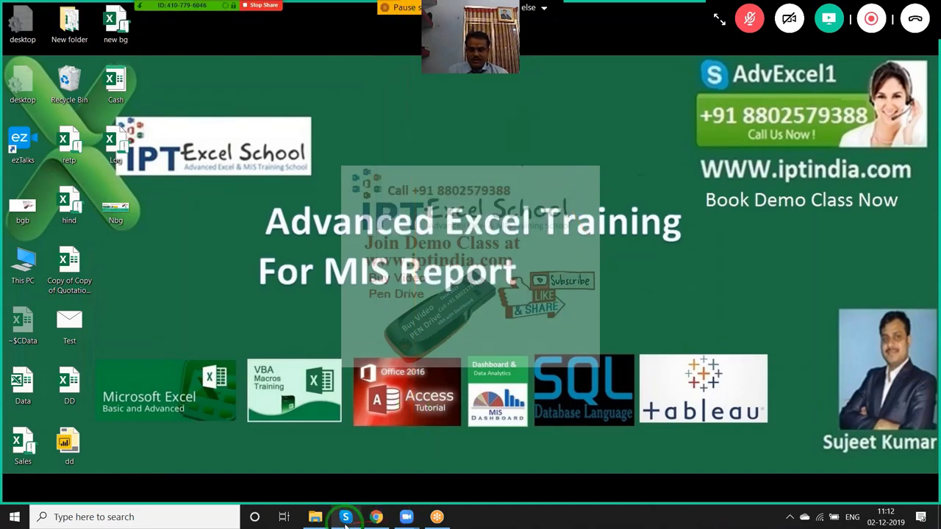
left_click(315, 516)
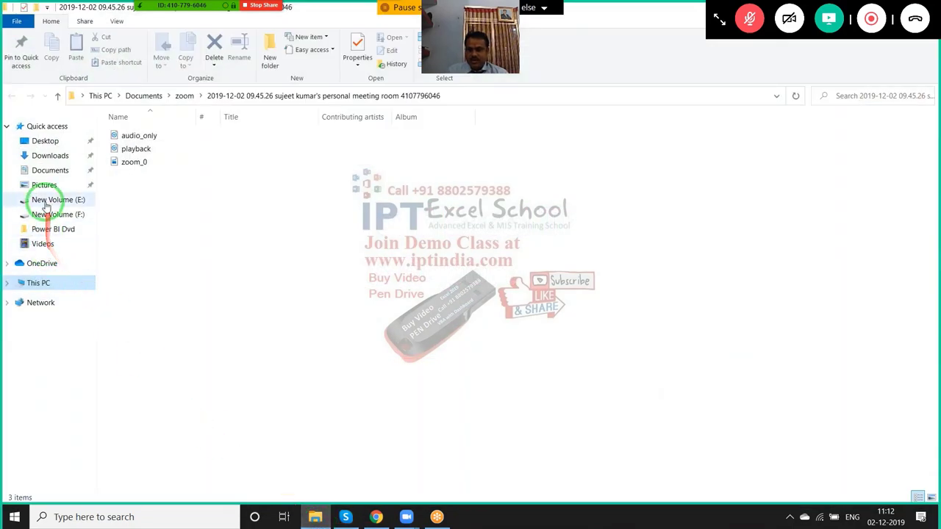
Open Sumif_Project question (1) from the Downloads folder in Excel
left_click(50, 157)
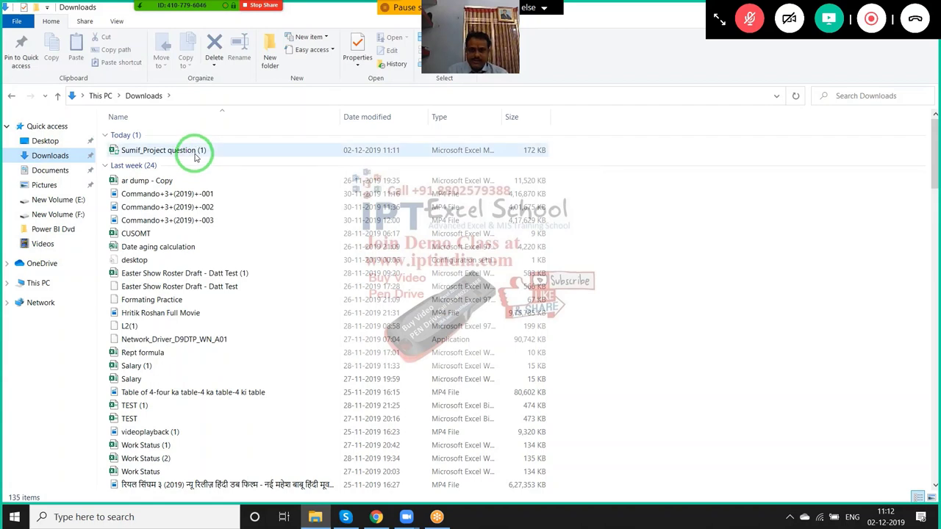
left_click(197, 151)
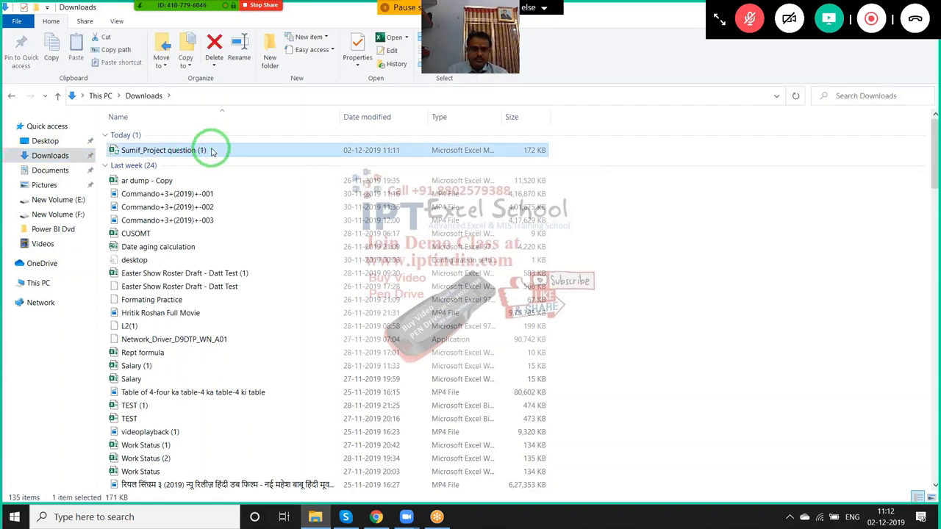
mouse_move(194, 12)
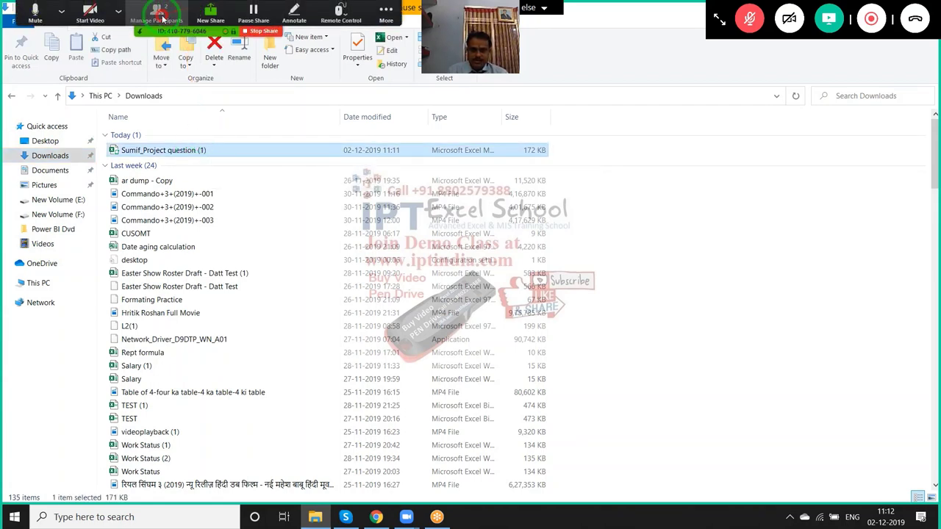
left_click(156, 11)
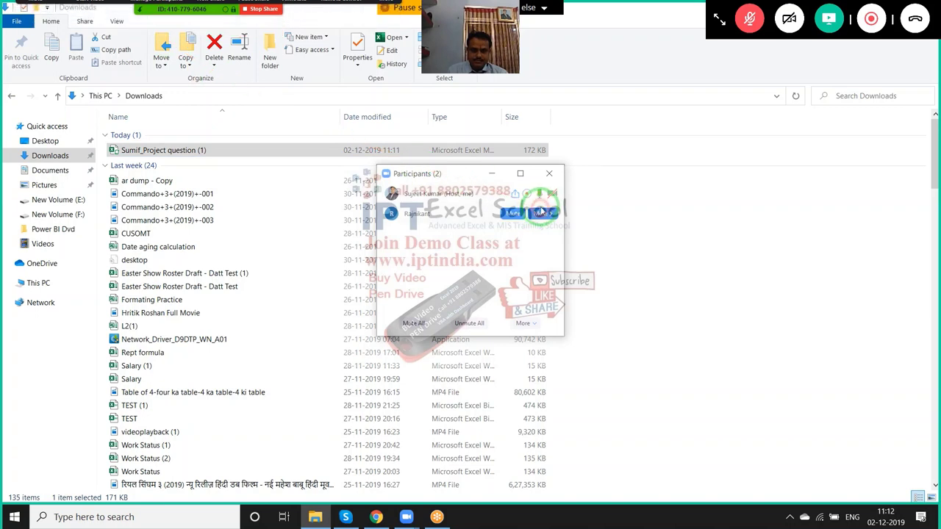
left_click(541, 214)
left_click(548, 175)
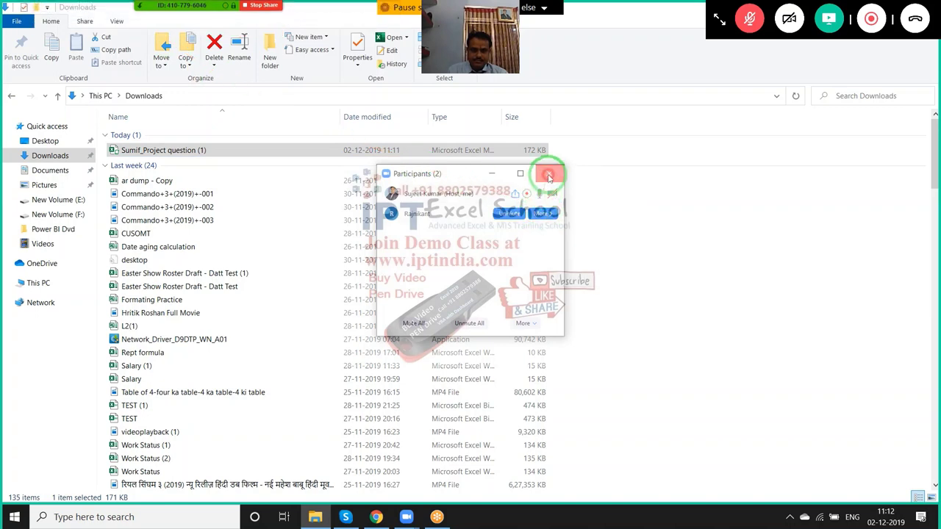
left_click(548, 174)
left_click(352, 149)
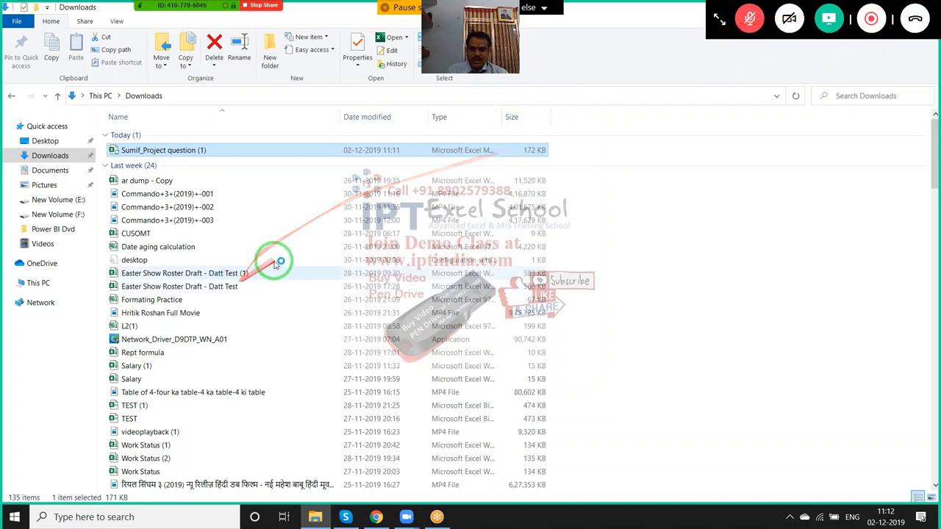
double_click(176, 156)
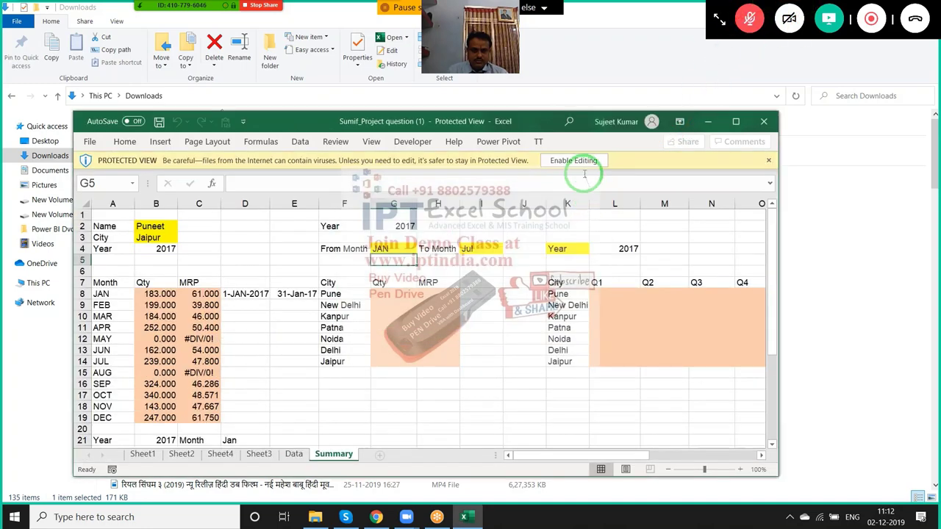
Enable editing, maximize Excel, and delete the grouped Sheet2 and Sheet4
left_click_drag(573, 160, 769, 143)
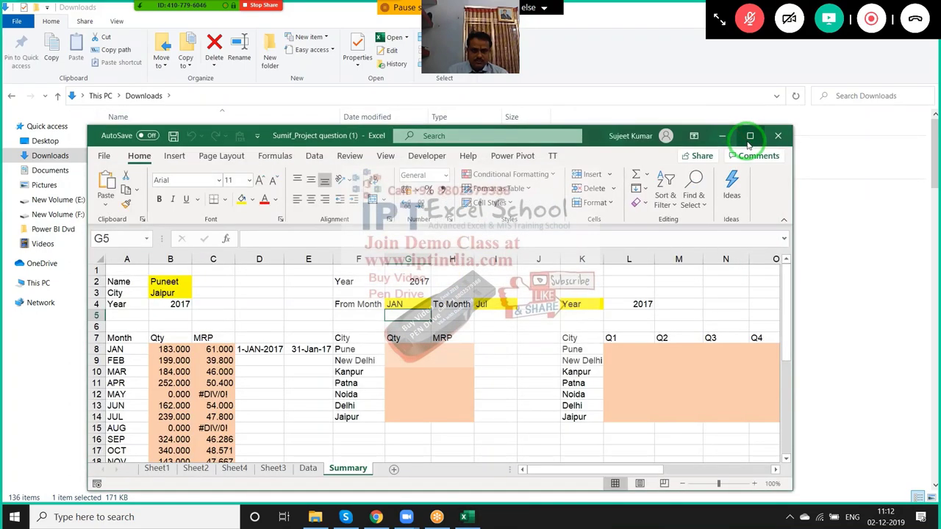
left_click(750, 136)
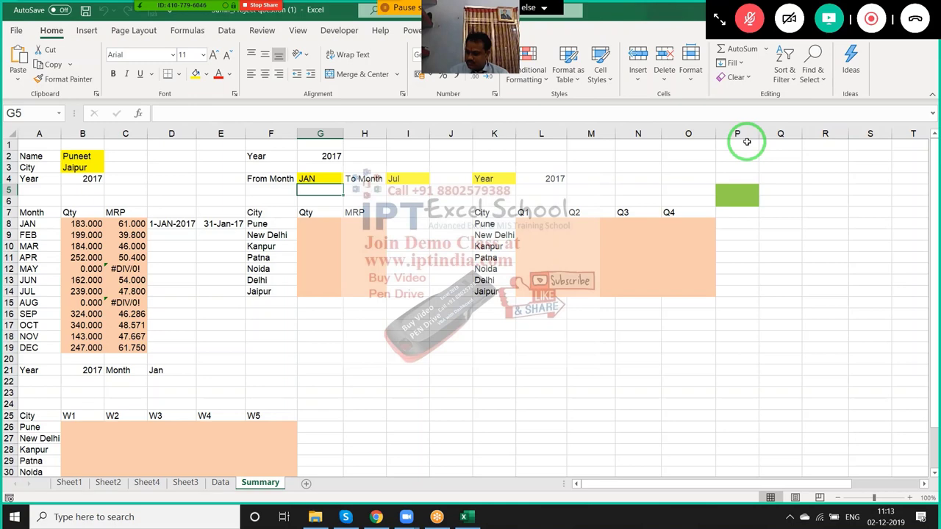
left_click(74, 482)
left_click(107, 482)
left_click(146, 483)
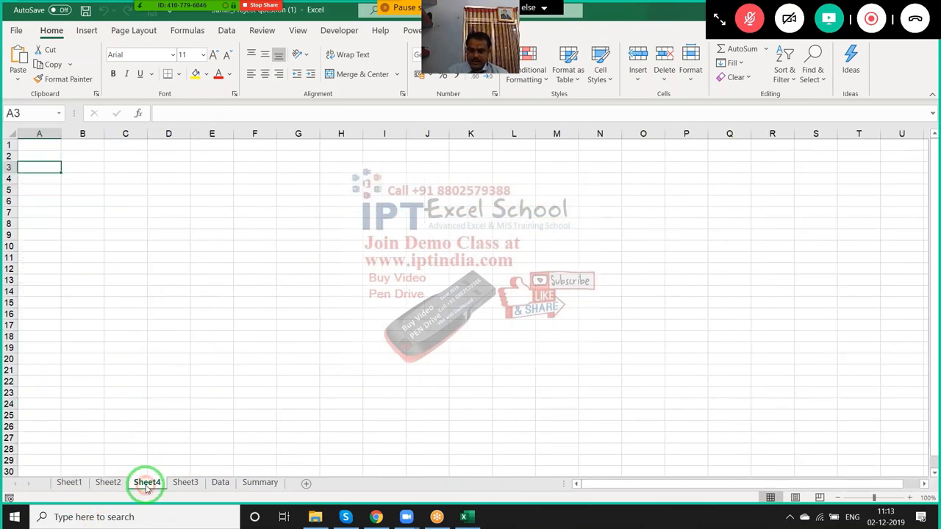
left_click(108, 483)
left_click(147, 485, "ctrl")
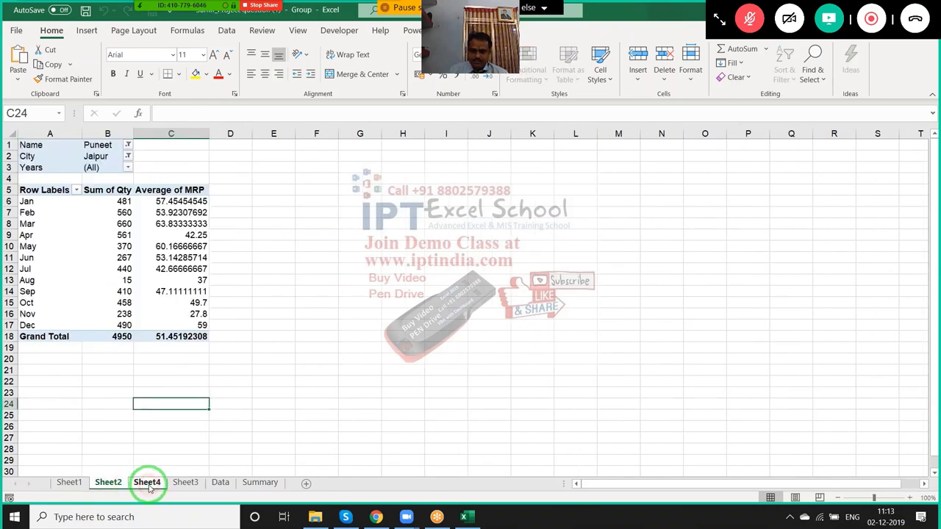
right_click(148, 485)
left_click(190, 309)
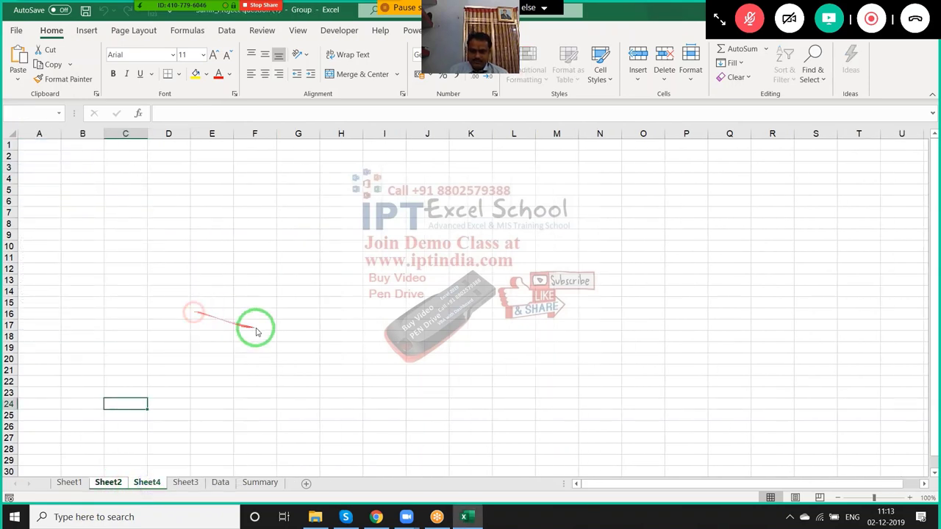
left_click(455, 298)
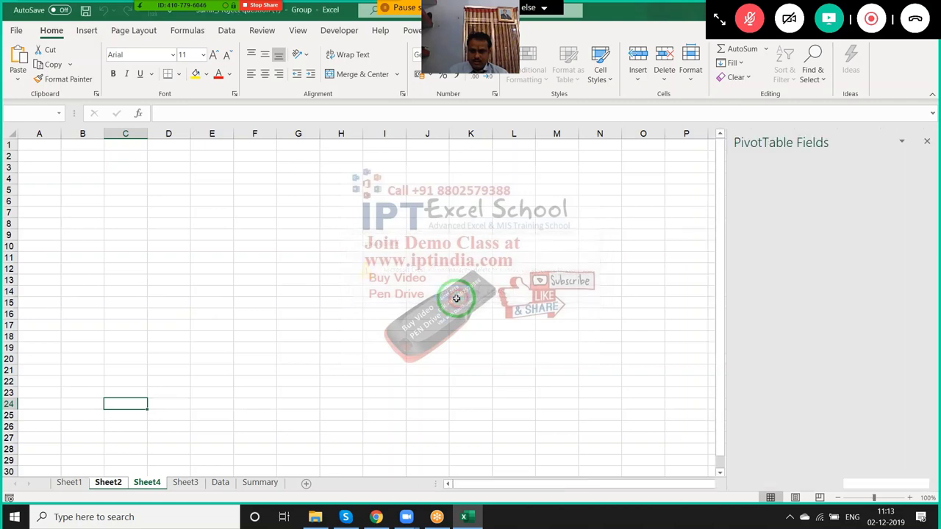
Delete Sheet3 and Sheet1, leaving only the Data and Summary sheets
left_click(116, 484)
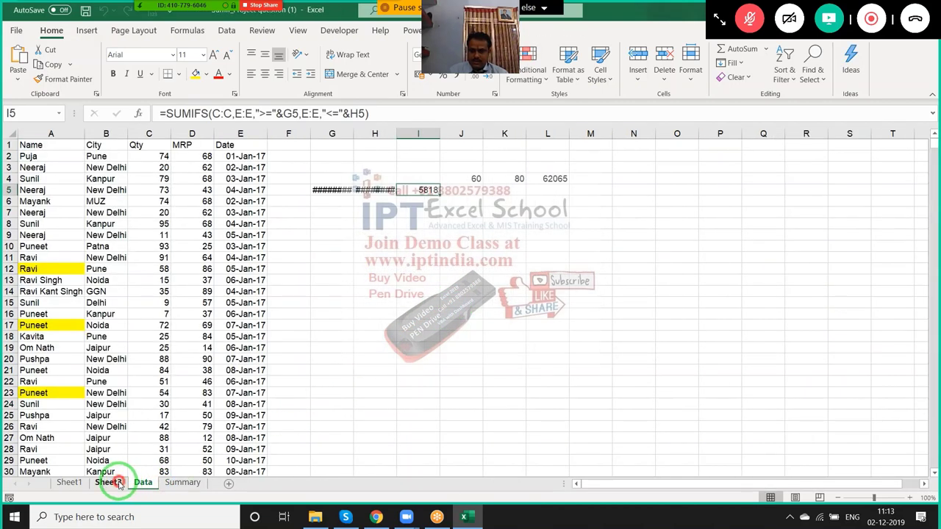
right_click(115, 483)
left_click(152, 327)
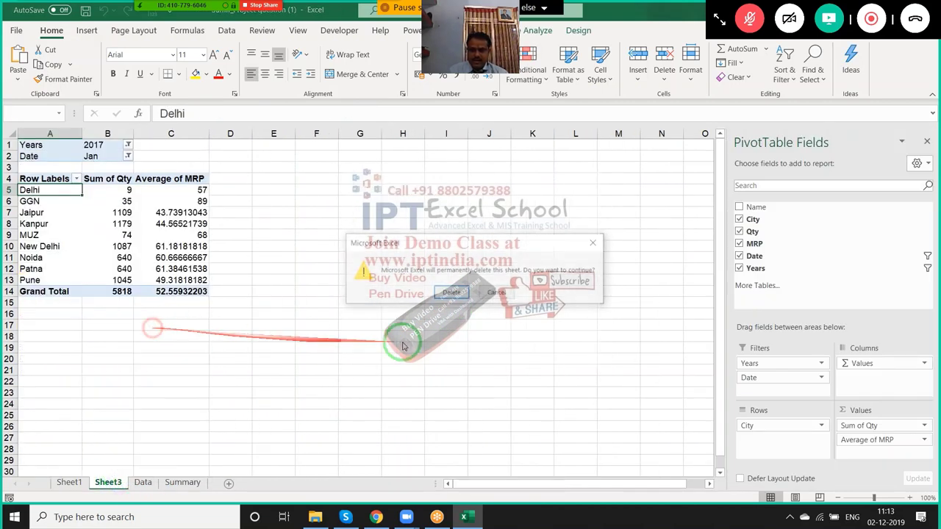
left_click(451, 292)
left_click(66, 482)
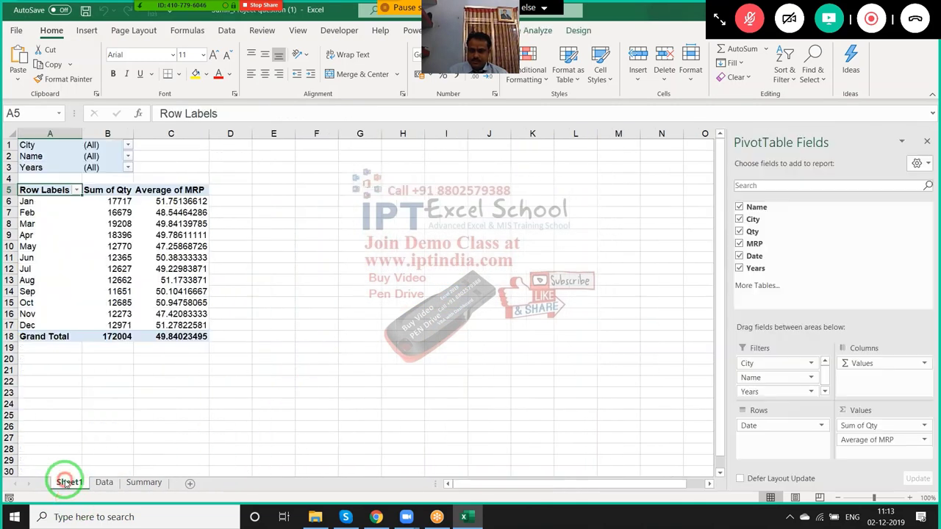
right_click(66, 482)
left_click(108, 324)
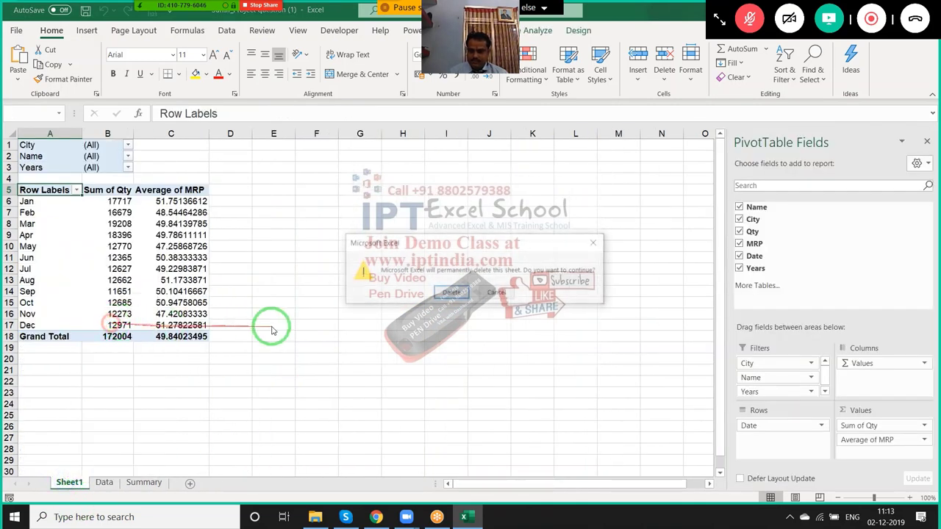
left_click(456, 291)
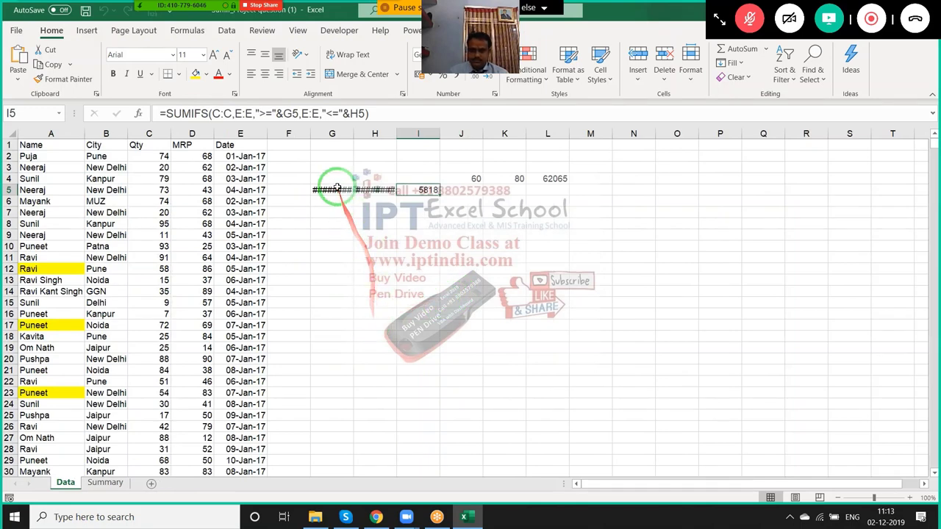
Select G2:L7 on the Data sheet and clear the leftover values
left_click_drag(335, 193, 336, 523)
left_click_drag(327, 153, 556, 220)
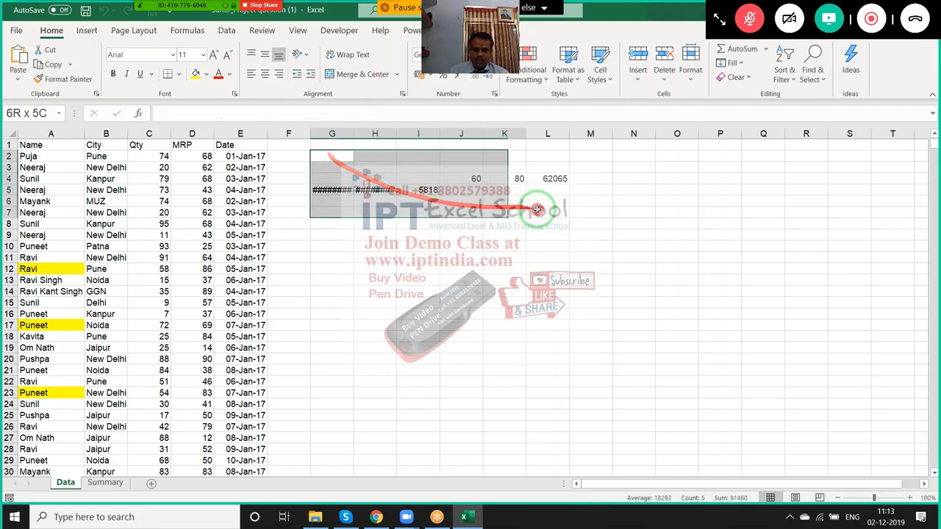
key("Delete")
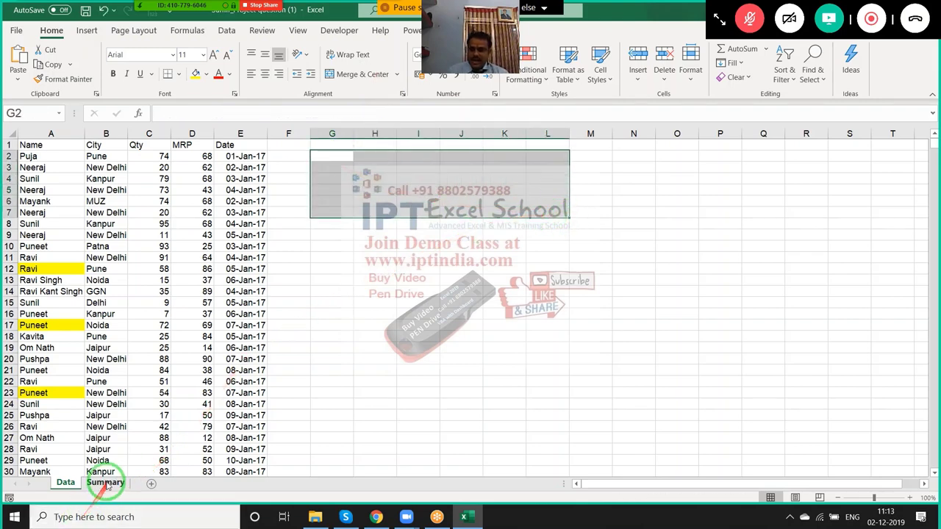
Review the Data sheet's names and Qty values, then unmute the meeting microphone
left_click(105, 483)
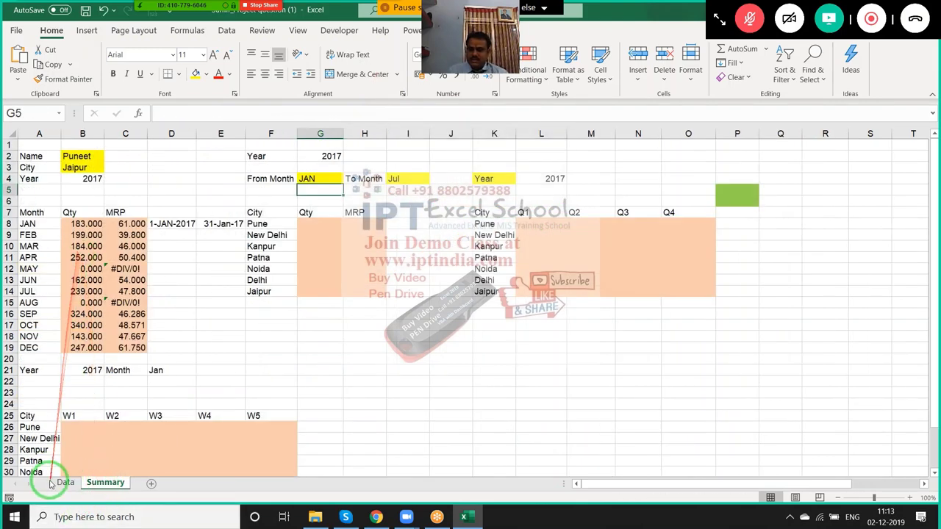
left_click(60, 483)
left_click(110, 336)
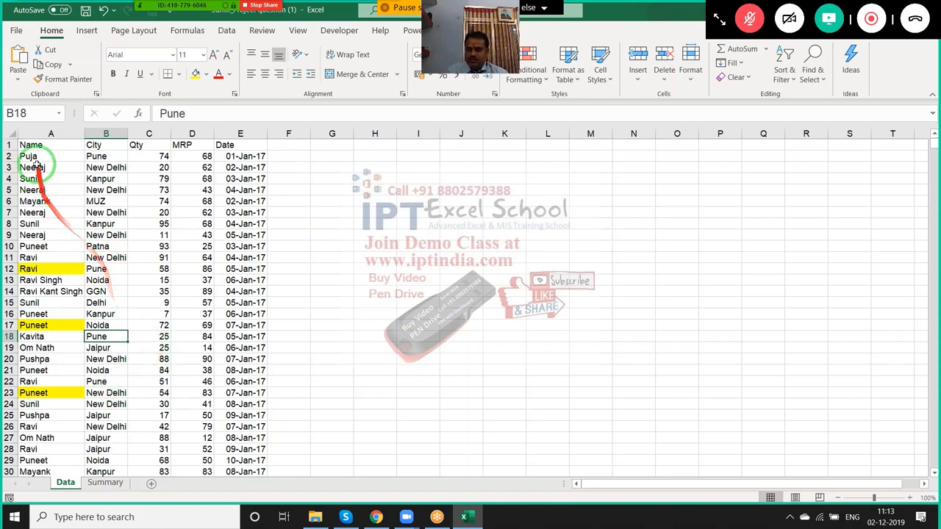
left_click_drag(29, 156, 33, 213)
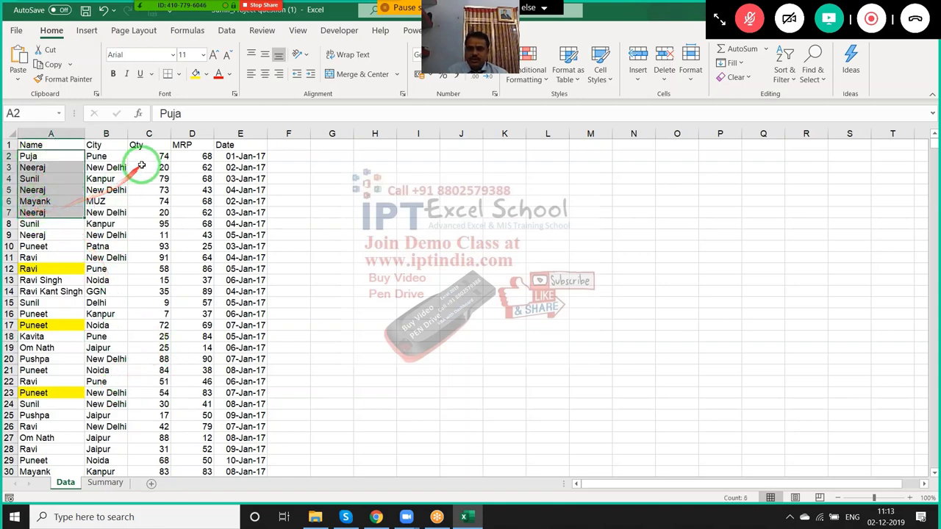
left_click_drag(147, 156, 151, 178)
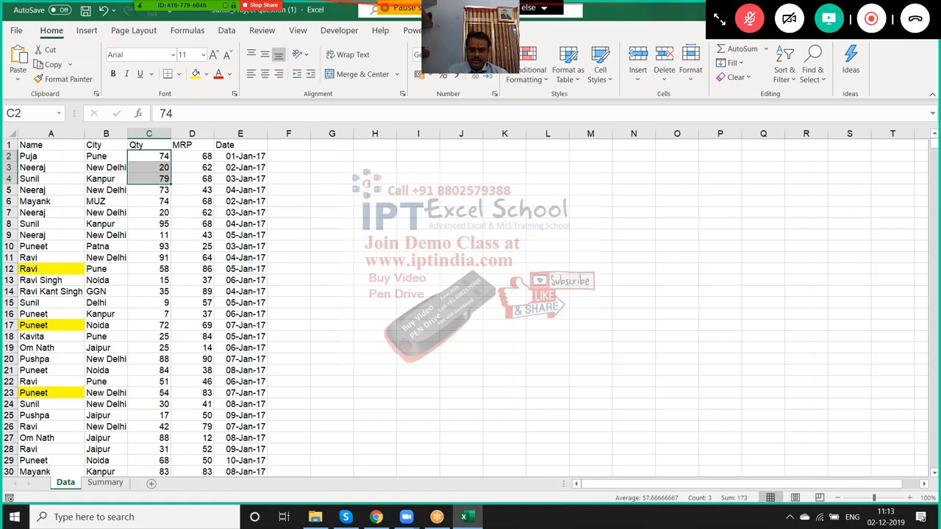
left_click(749, 19)
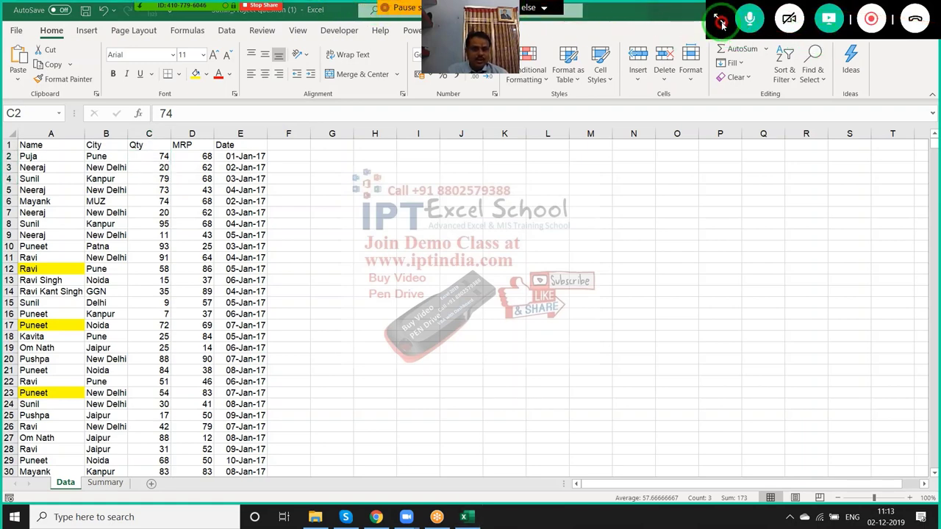
left_click(721, 21)
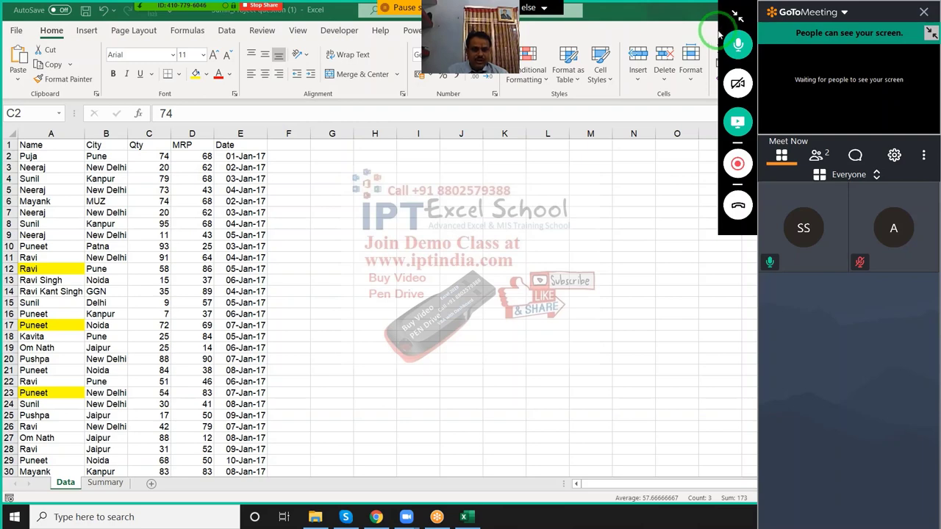
left_click(396, 155)
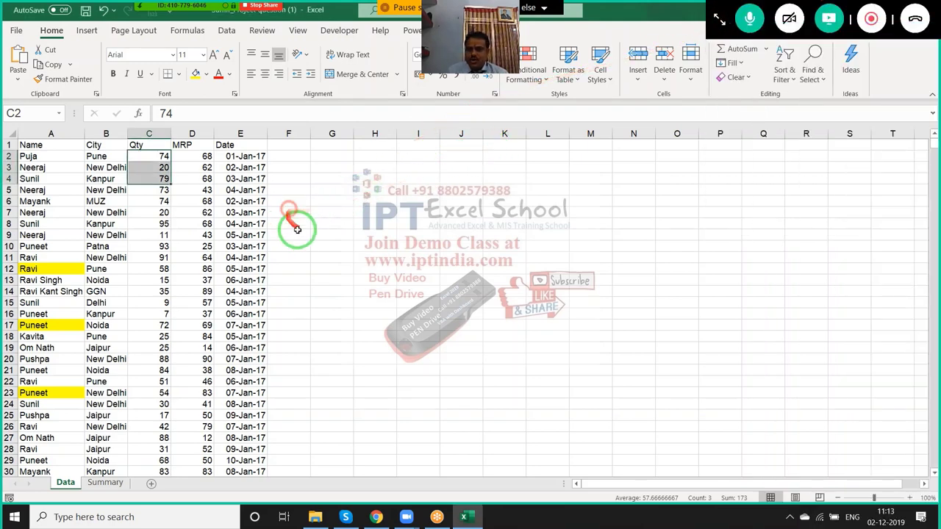
Insert a PivotTable on a new sheet with Name as rows and Sum of Qty as values
left_click(33, 145)
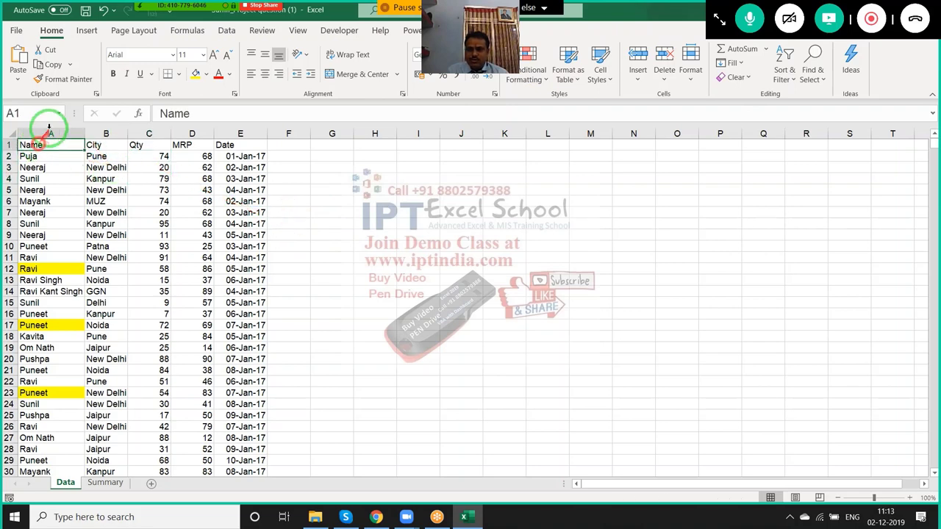
left_click(92, 33)
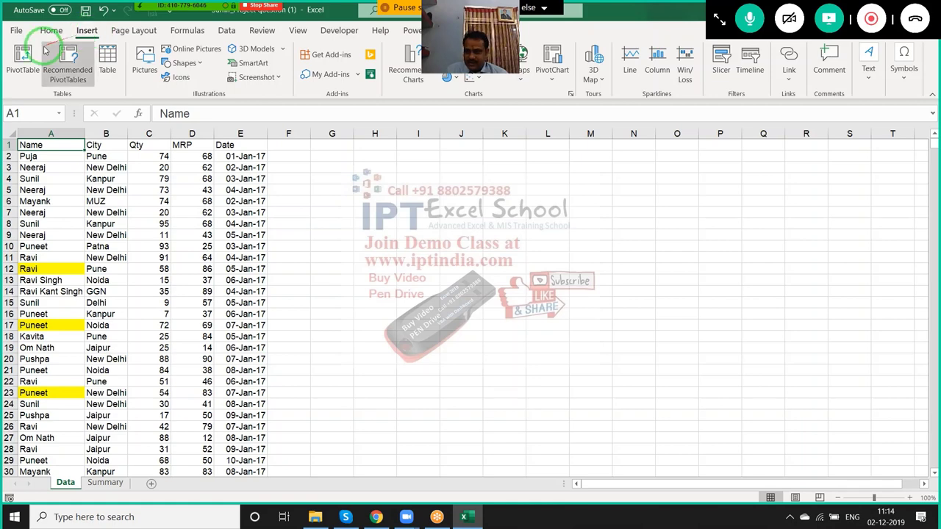
left_click(22, 57)
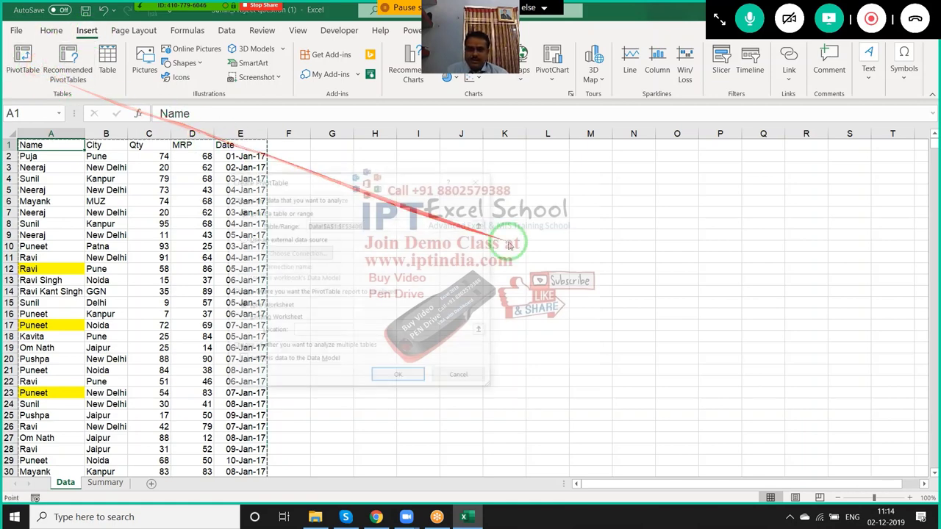
left_click(411, 377)
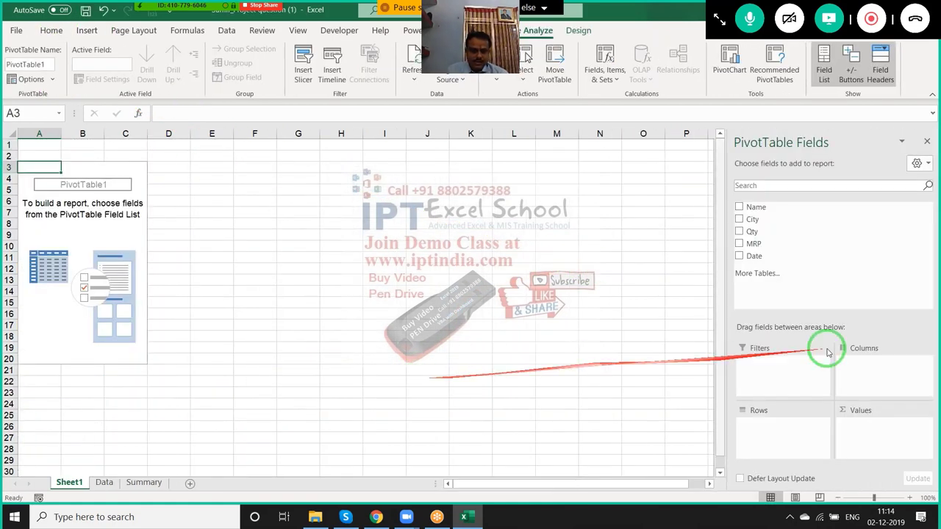
left_click_drag(769, 208, 785, 434)
left_click_drag(751, 231, 875, 437)
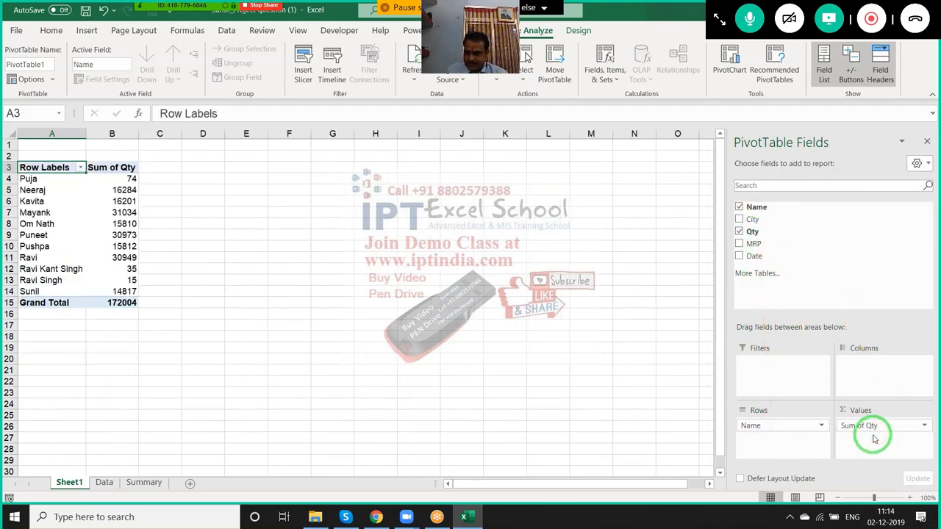
Copy the pivot's unique names and return to the Data sheet
left_click_drag(33, 178, 33, 291)
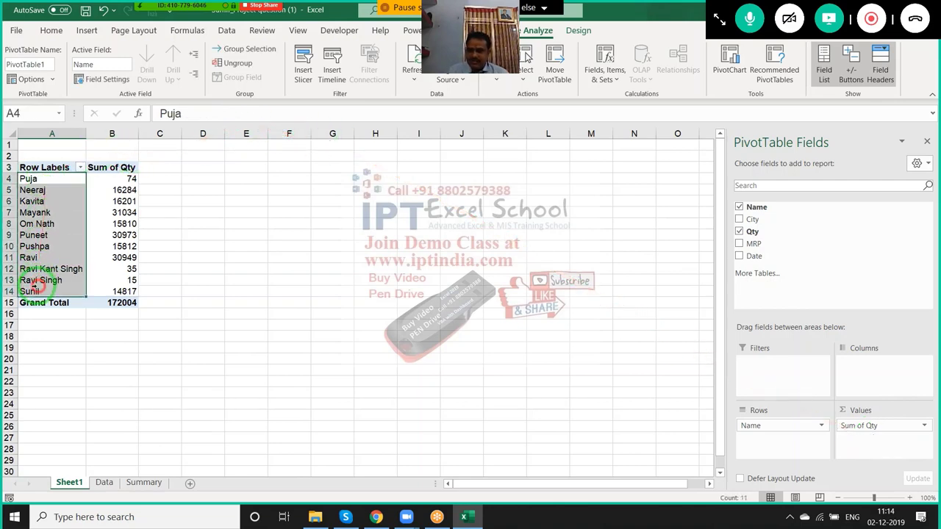
key("ctrl+c")
left_click(103, 482)
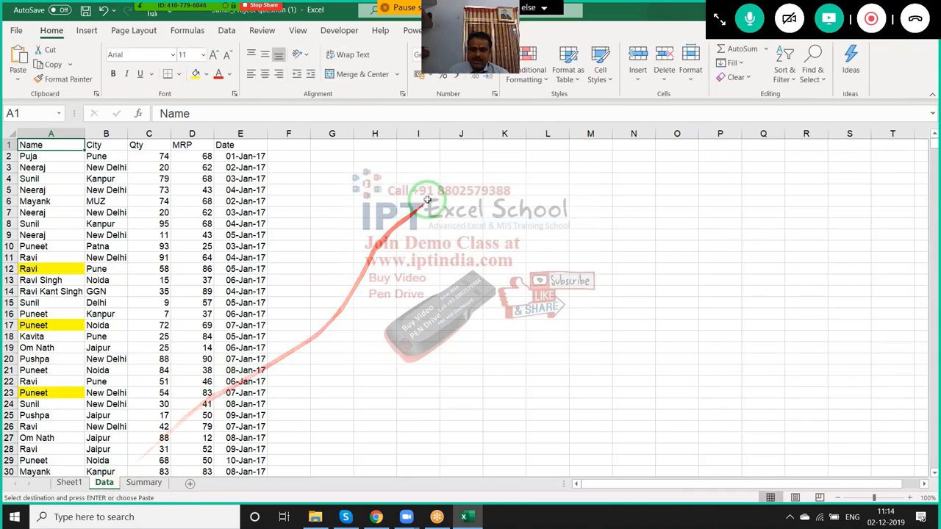
Paste the unique names into I3 and type the heading Name in I2
left_click(414, 169)
key("ctrl+v")
left_click(418, 157)
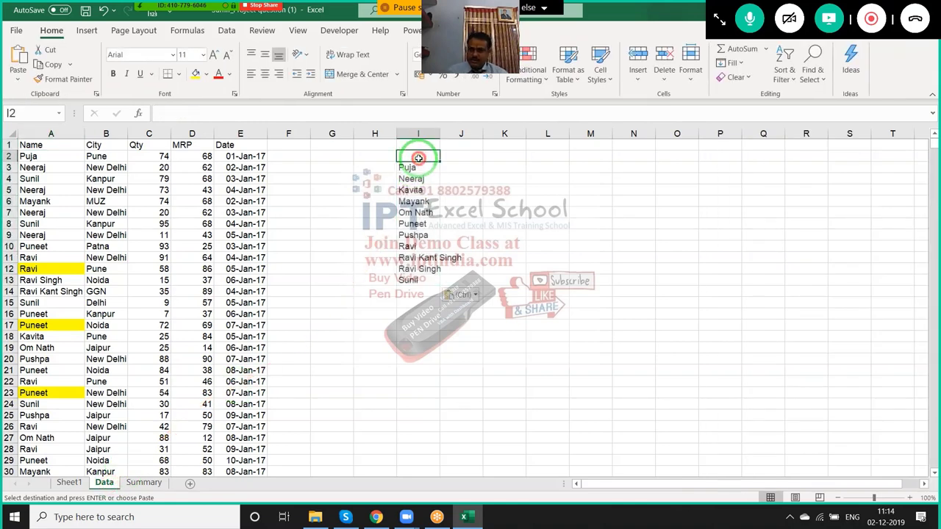
type("NM")
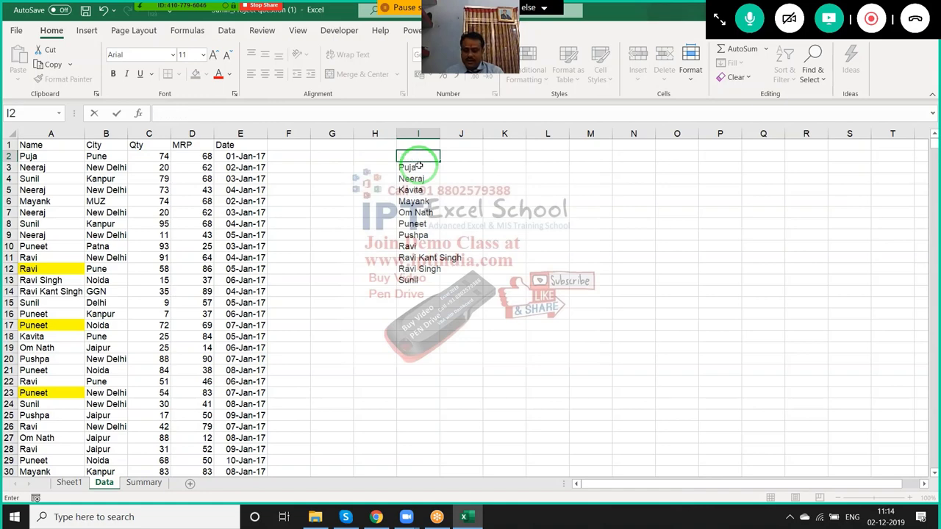
type("nm")
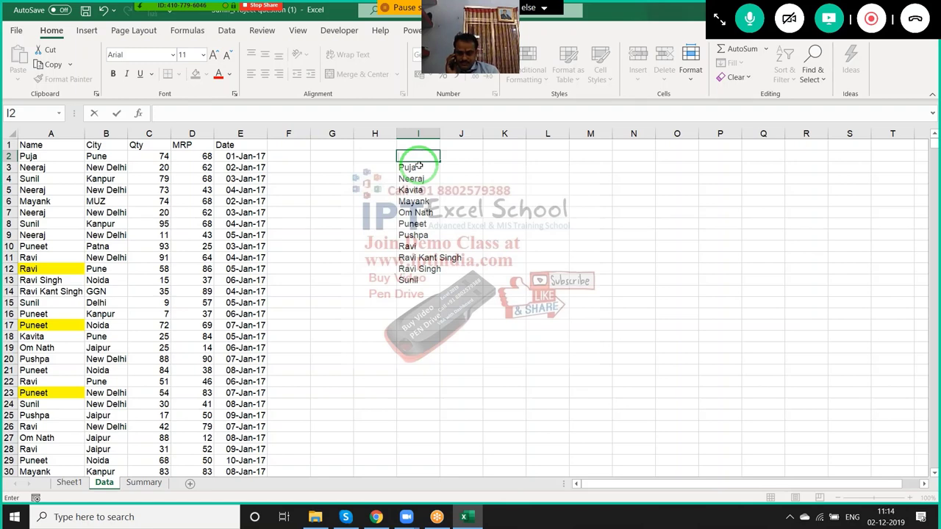
type("Name")
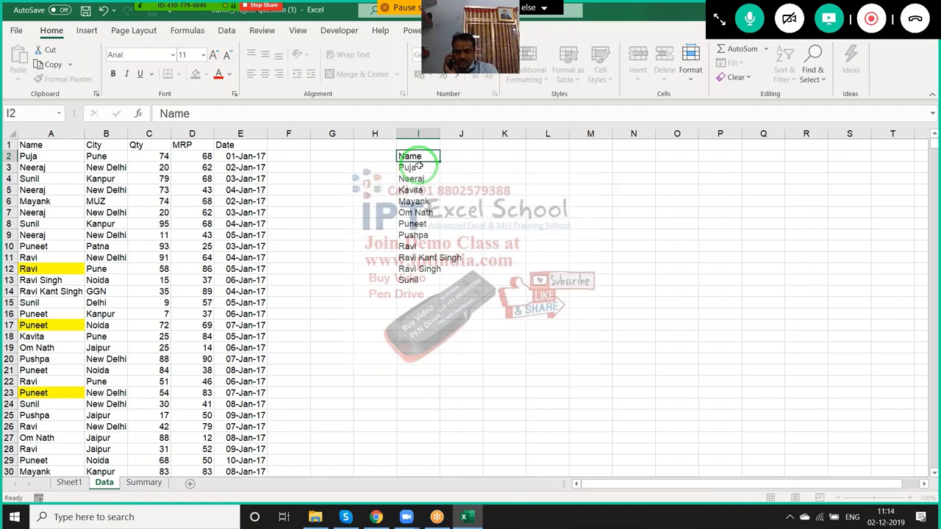
key("Tab")
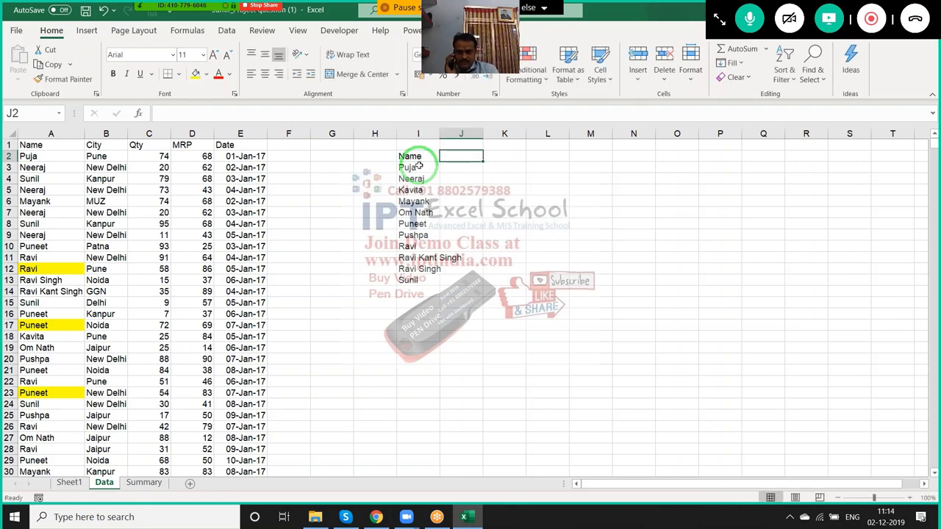
Add the Qty heading in J2 and auto-fit column I to the longest name
type("Qty")
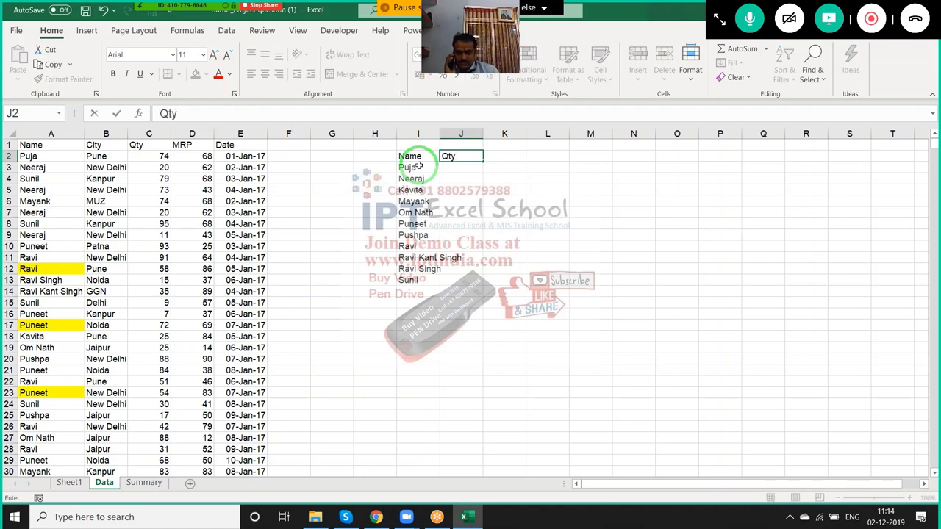
left_click(417, 166)
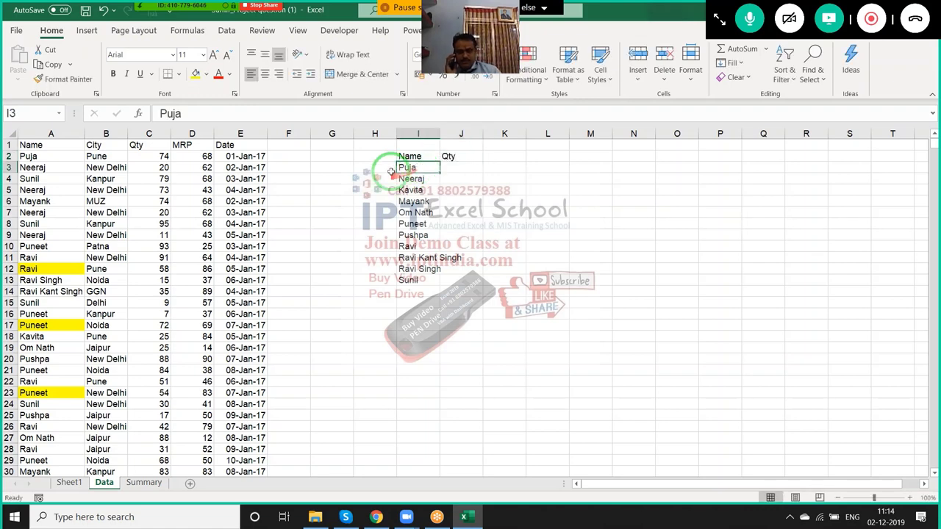
left_click_drag(436, 131, 437, 132)
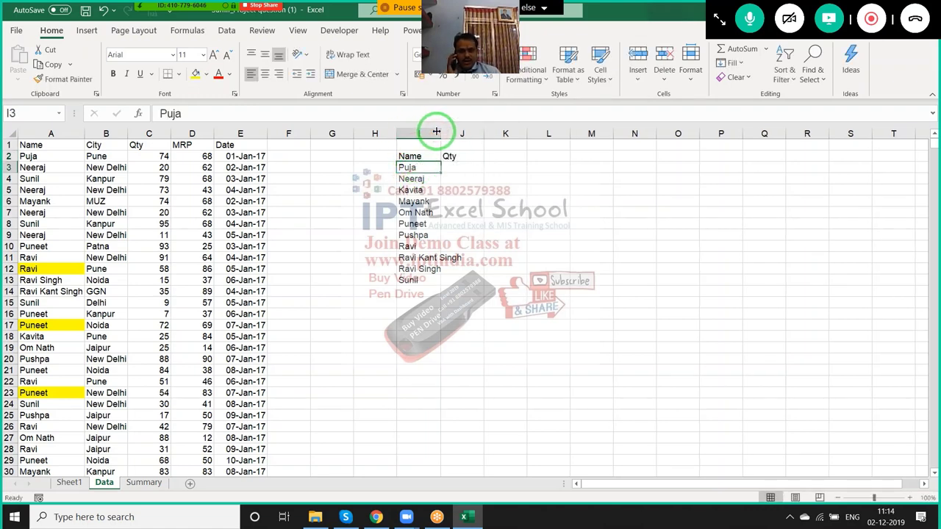
double_click(436, 131)
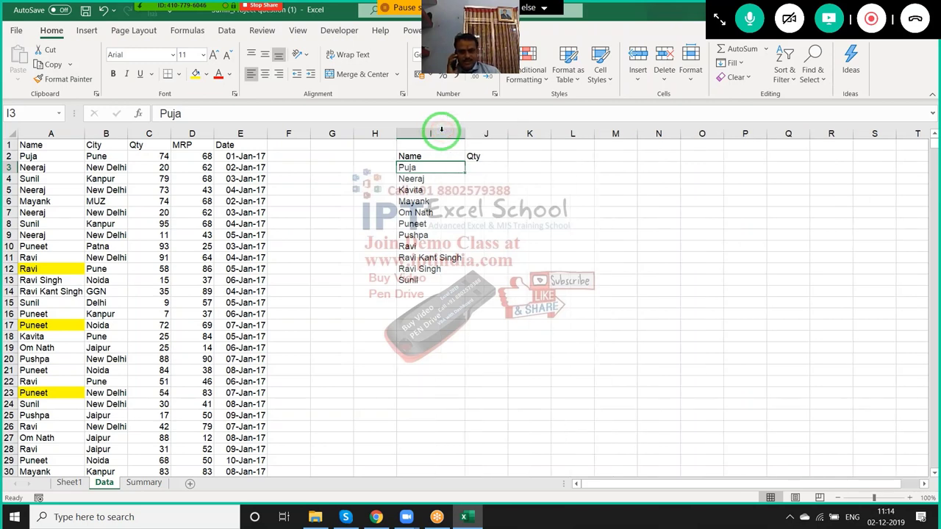
Apply All Borders to the Name/Qty table in I2:J13
left_click(437, 152)
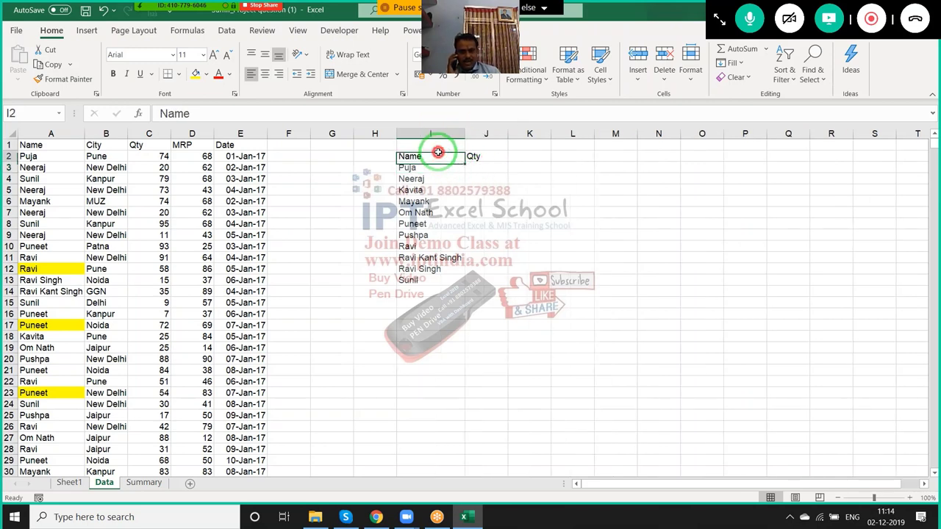
left_click_drag(437, 153, 481, 281)
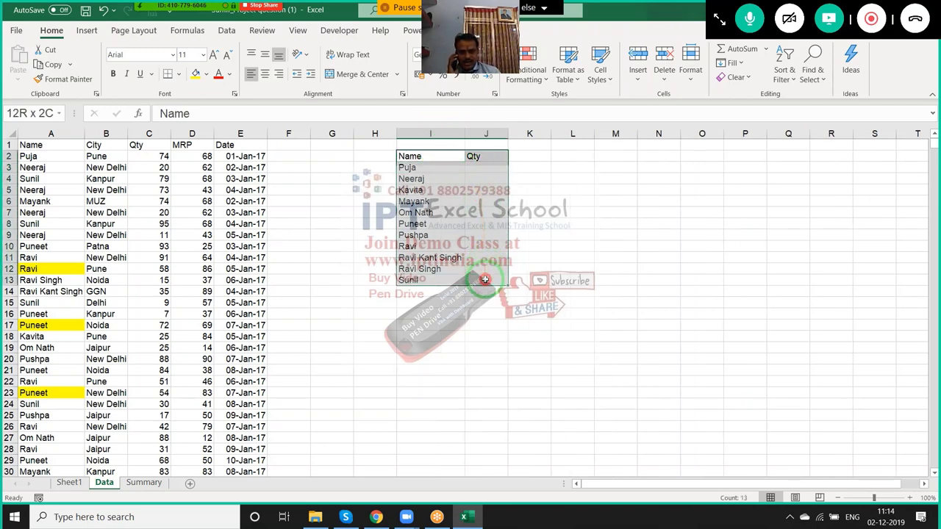
left_click(178, 74)
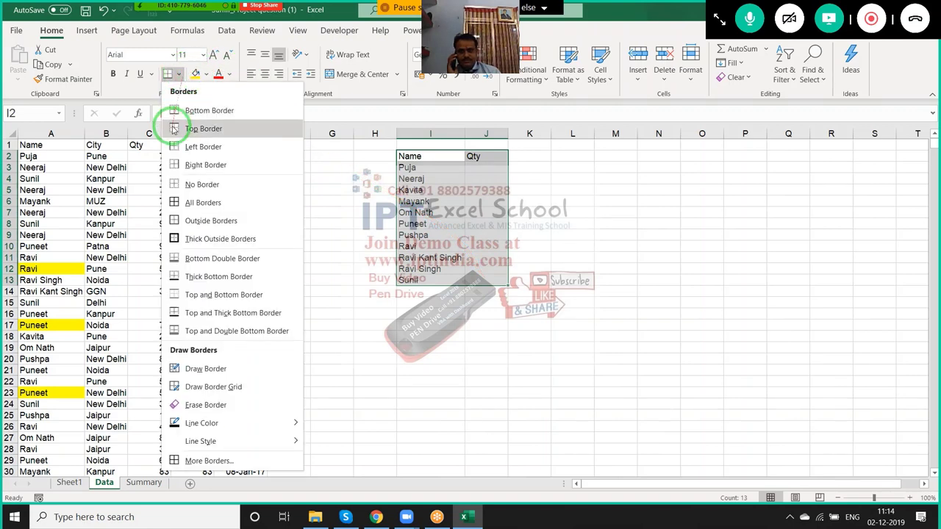
left_click(193, 202)
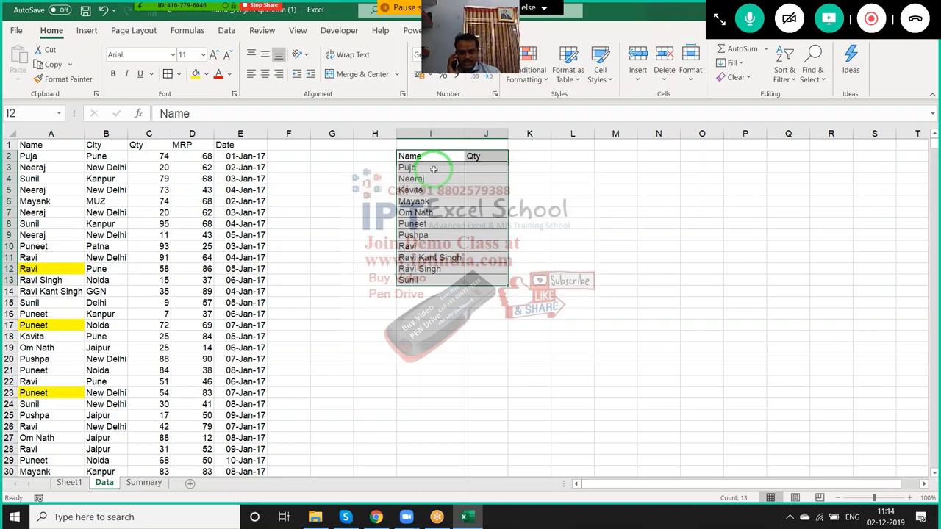
left_click(434, 170)
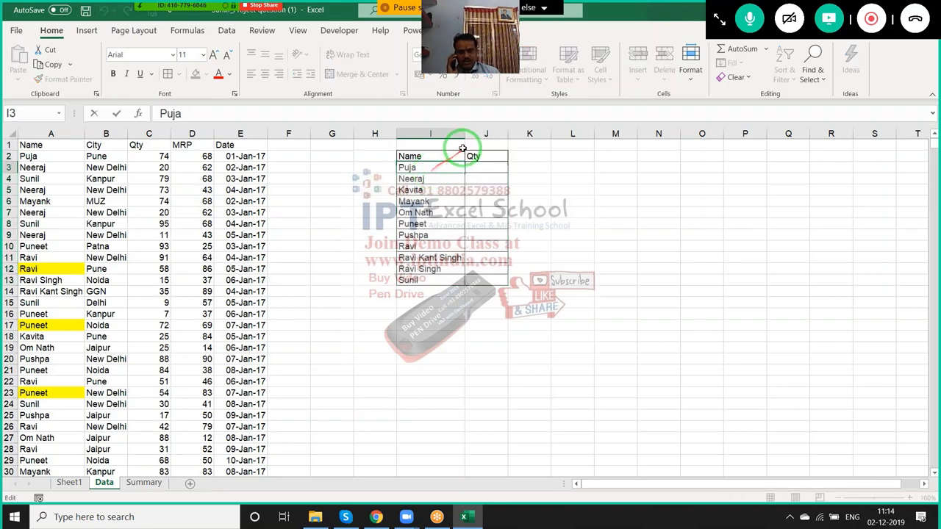
key("Down")
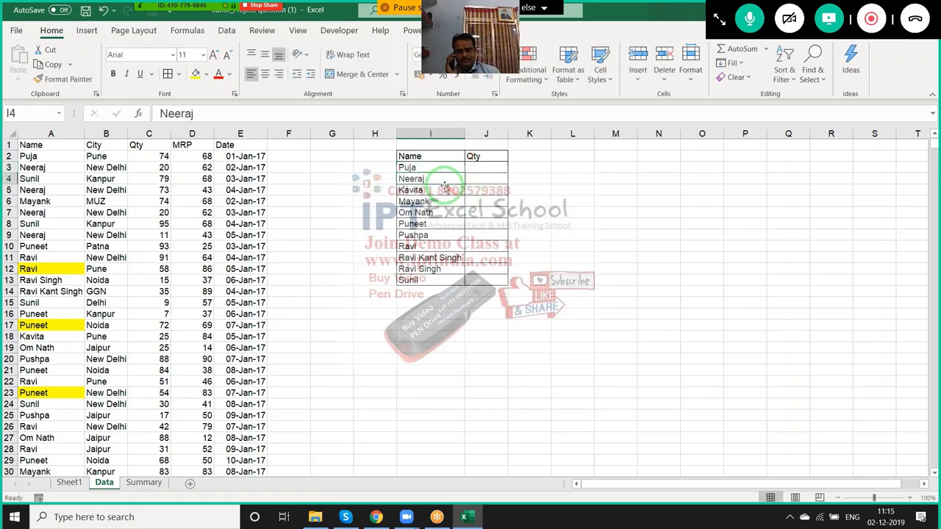
left_click(443, 180)
double_click(444, 180)
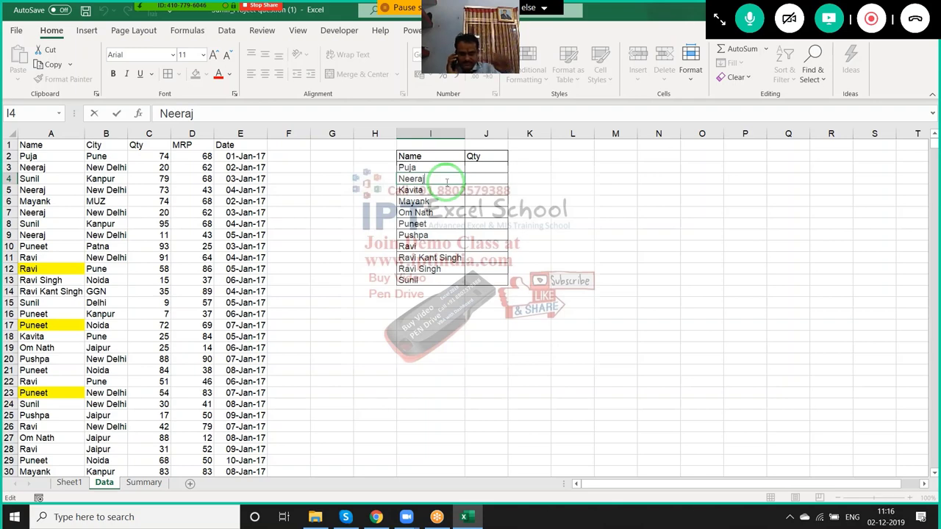
left_click_drag(450, 177, 603, 86)
left_click_drag(316, 21, 11, 514)
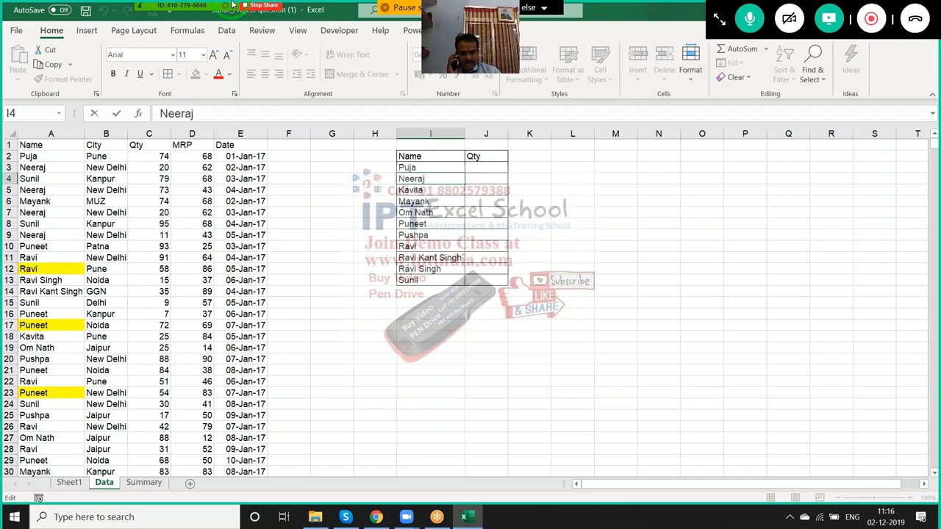
left_click(479, 212)
mouse_move(427, 168)
left_mouse_down()
mouse_move(431, 272)
mouse_move(463, 278)
mouse_move(450, 278)
mouse_move(444, 234)
left_mouse_up()
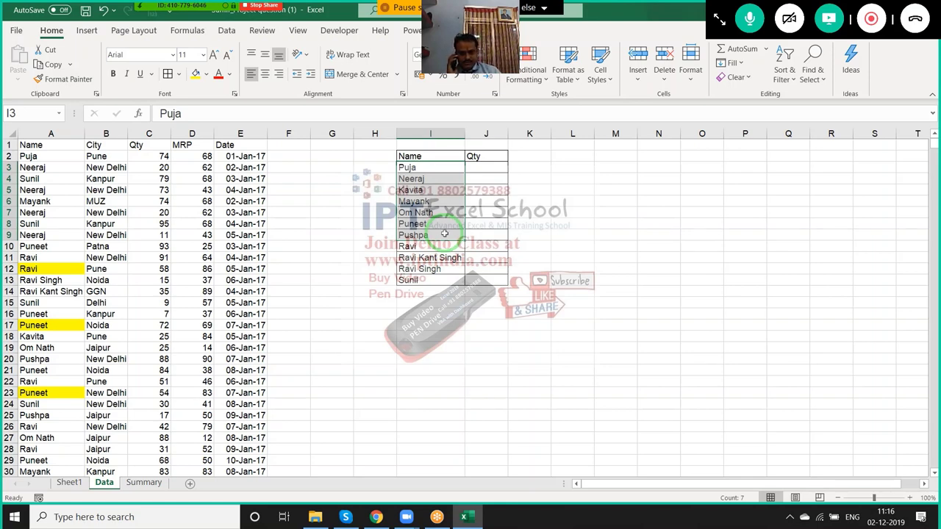
left_click(434, 168)
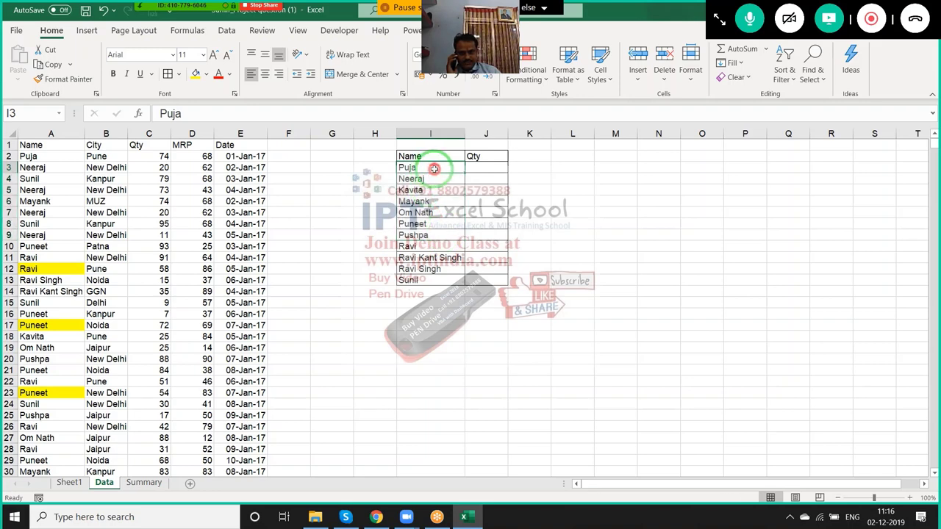
left_click_drag(434, 168, 474, 245)
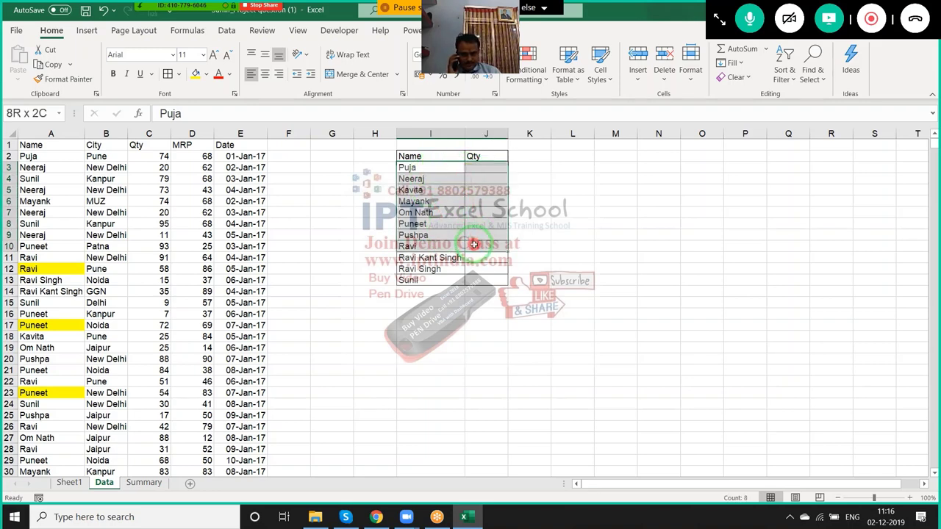
mouse_move(474, 245)
left_mouse_down()
mouse_move(476, 174)
mouse_move(474, 235)
left_mouse_up()
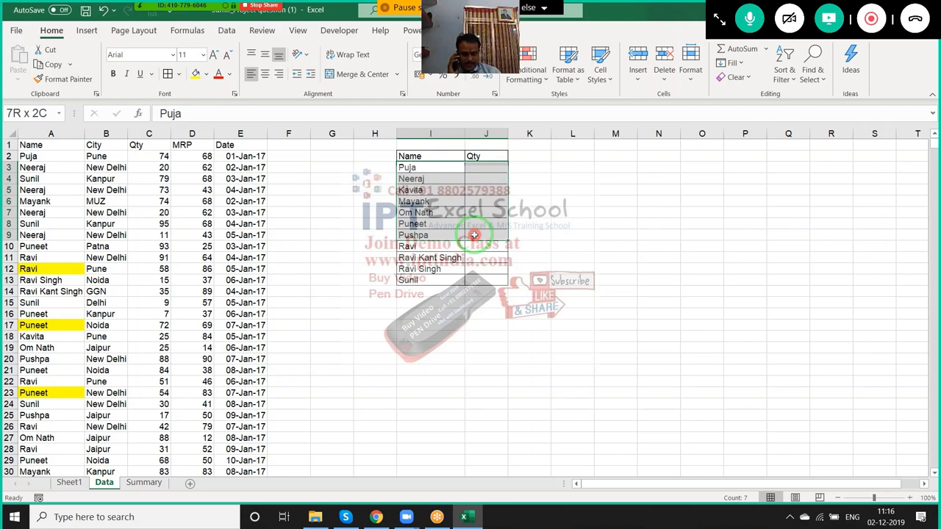
left_click_drag(474, 234, 470, 256)
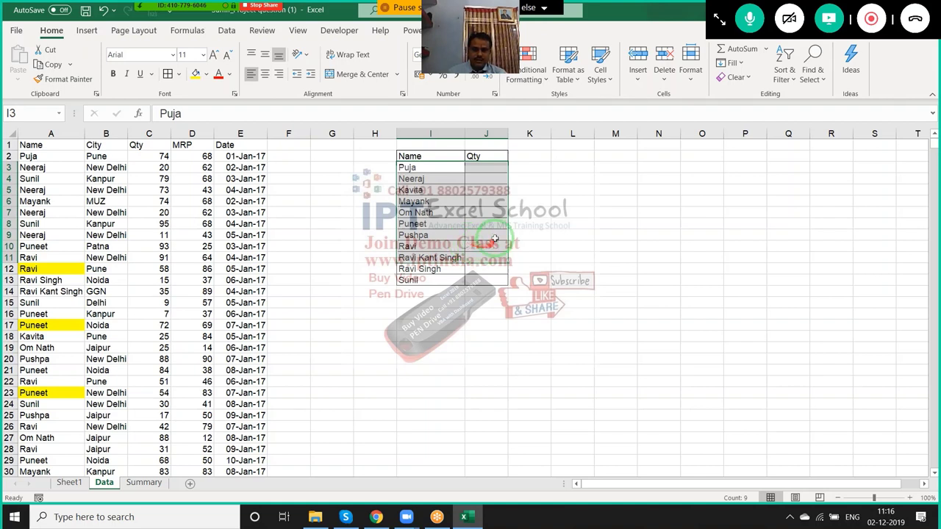
left_click(468, 232)
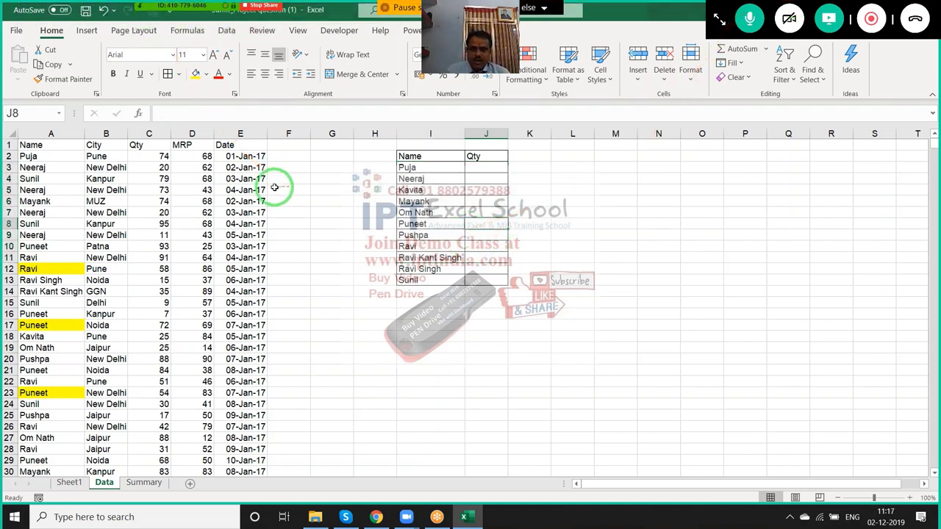
left_click(411, 178)
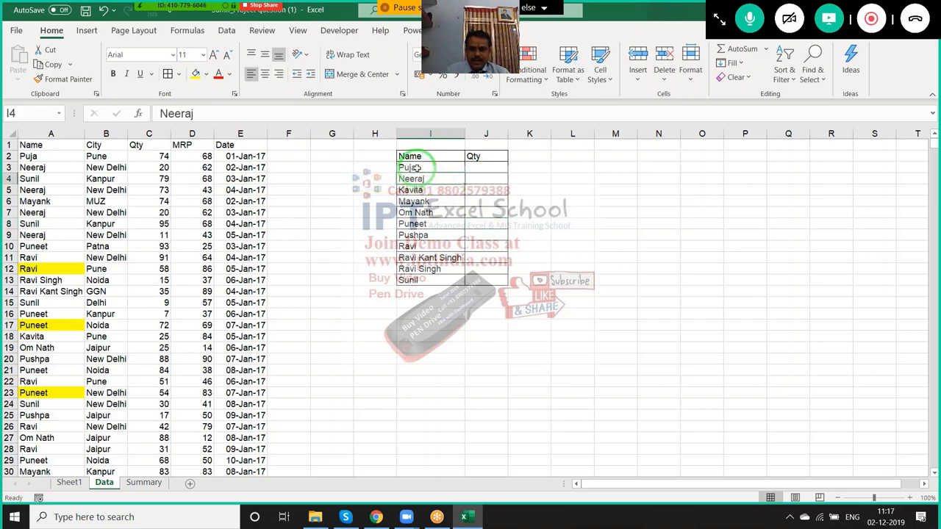
left_click_drag(410, 168, 409, 280)
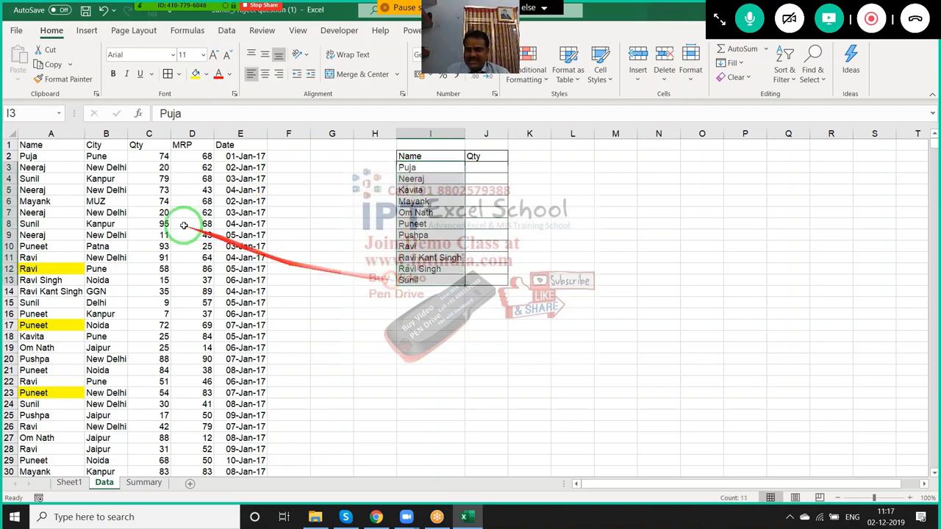
left_click(42, 139)
key("ctrl+shift+Down")
key("ctrl+shift+Right")
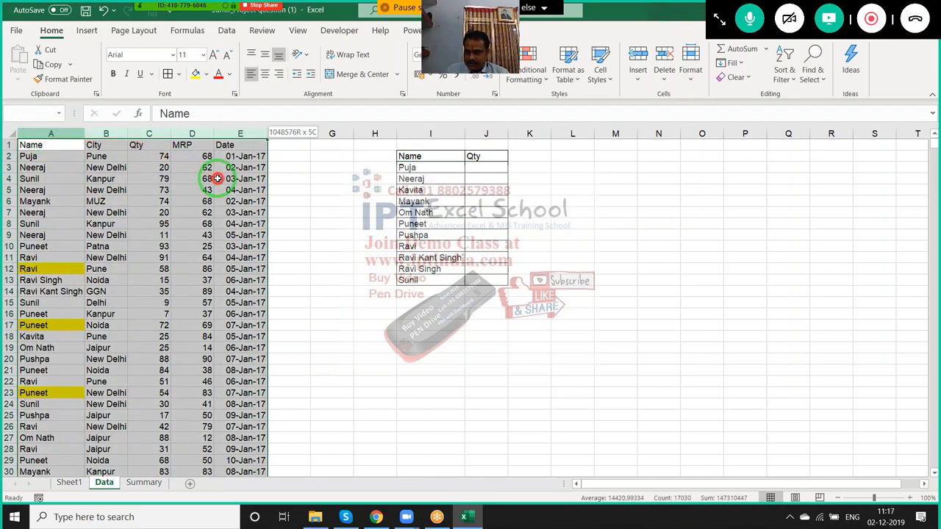
left_click(147, 144)
key("ctrl+shift+Down")
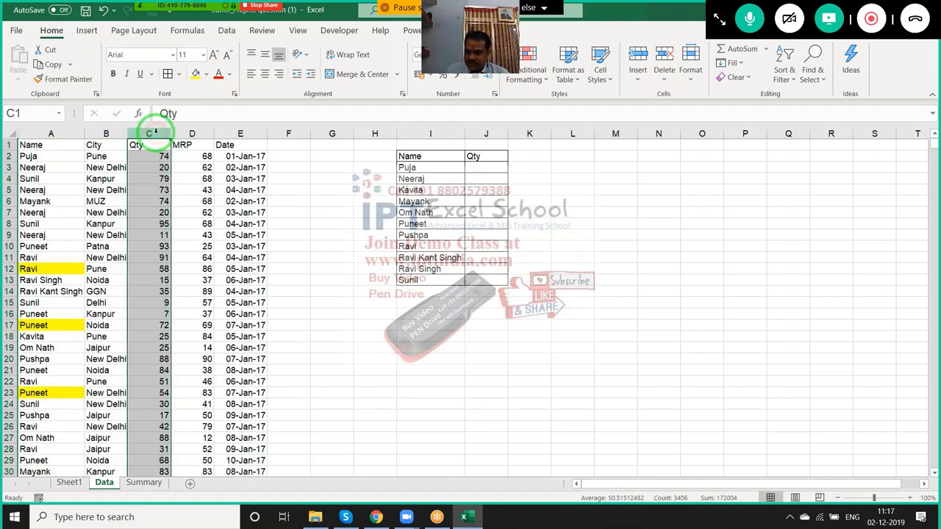
left_click(69, 483)
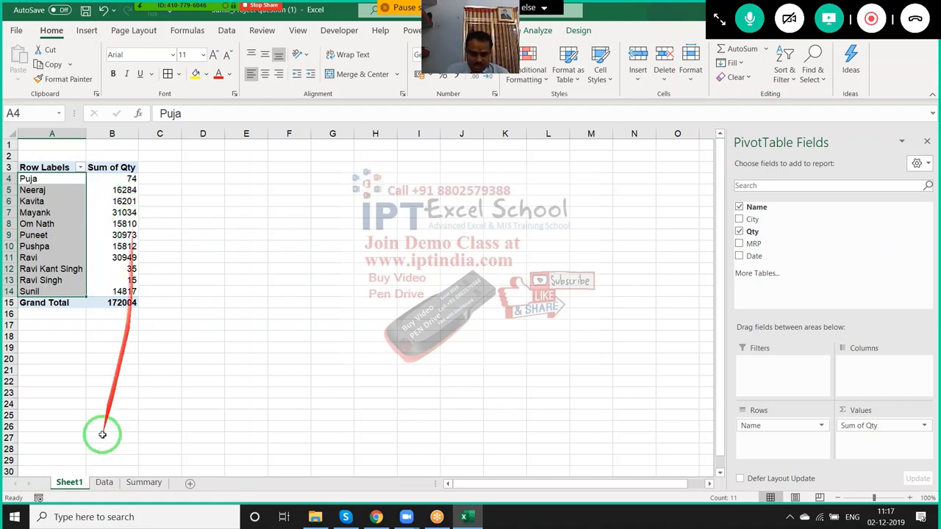
left_click(104, 482)
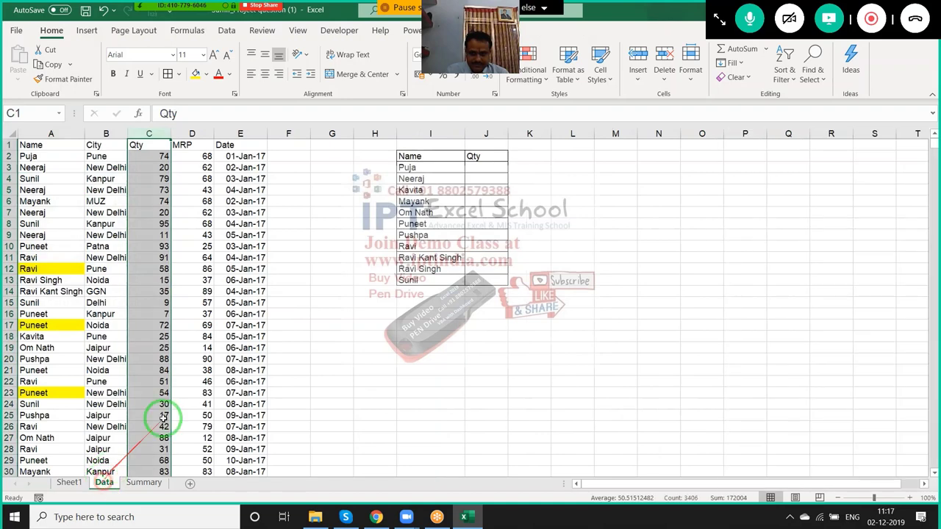
left_click(484, 168)
Start a SUMIF formula in J3, choosing SUMIF rather than SUMIFS
double_click(485, 168)
type("=s")
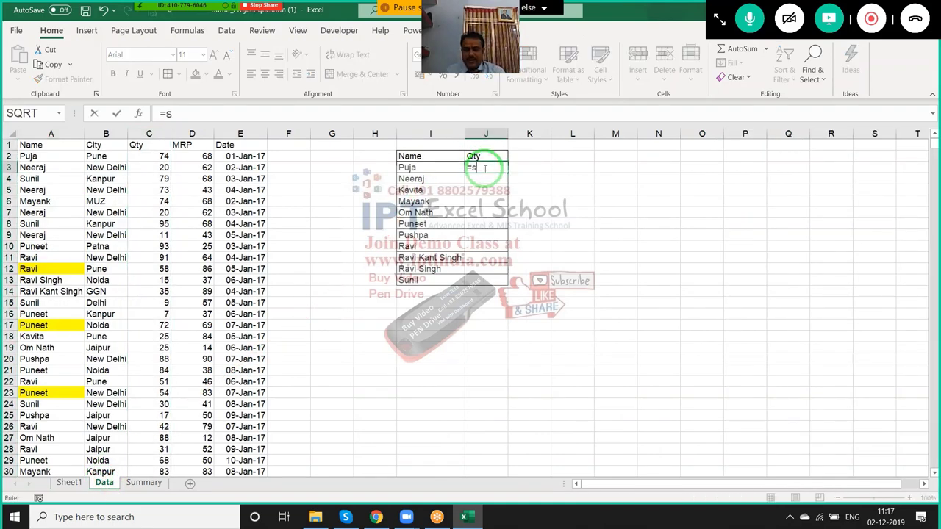
type("um")
key("Down")
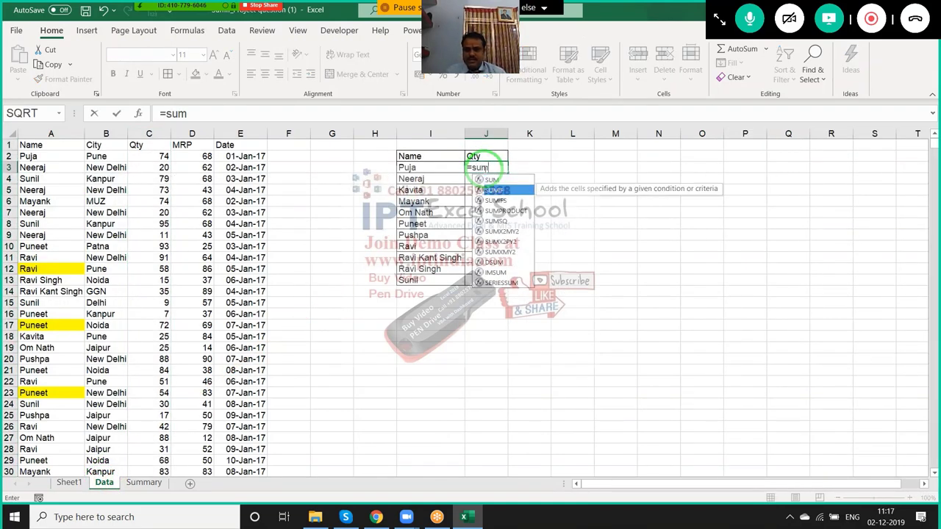
key("Tab")
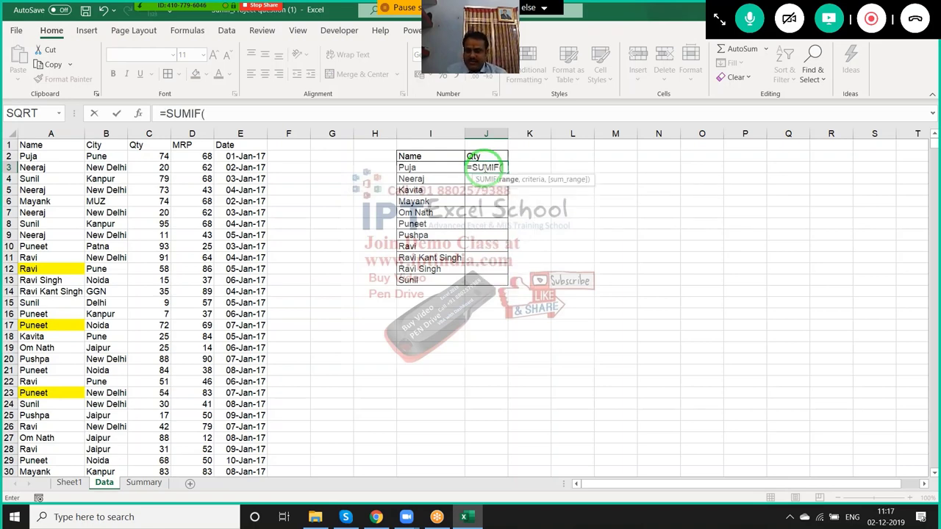
key("BackSpace")
key("BackSpace")
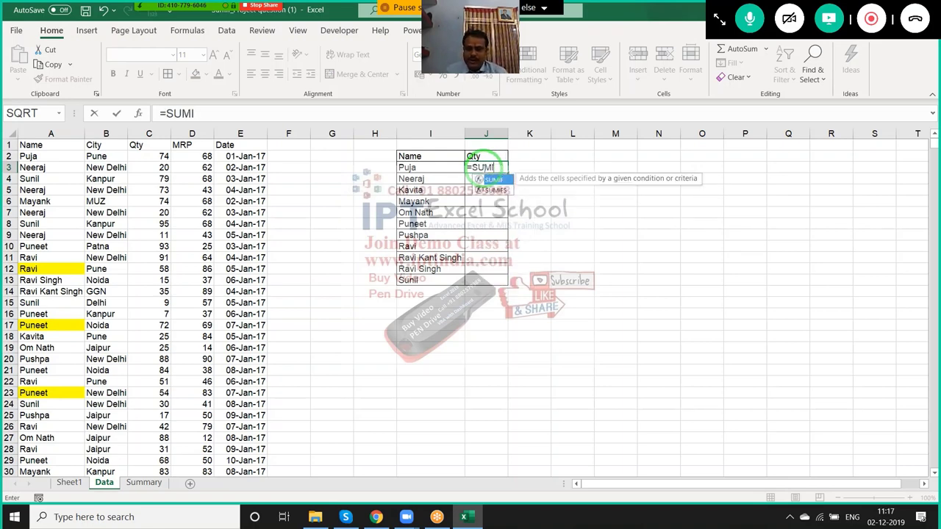
key("Down")
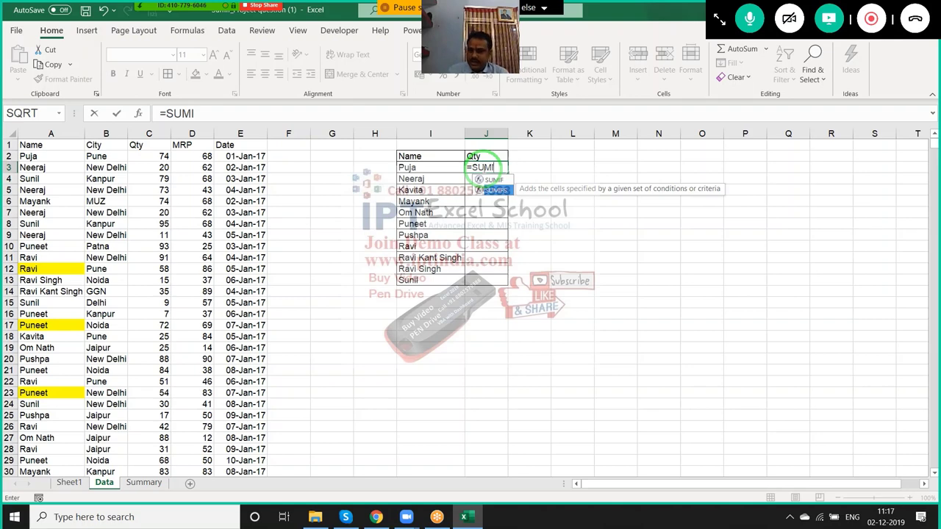
key("Up")
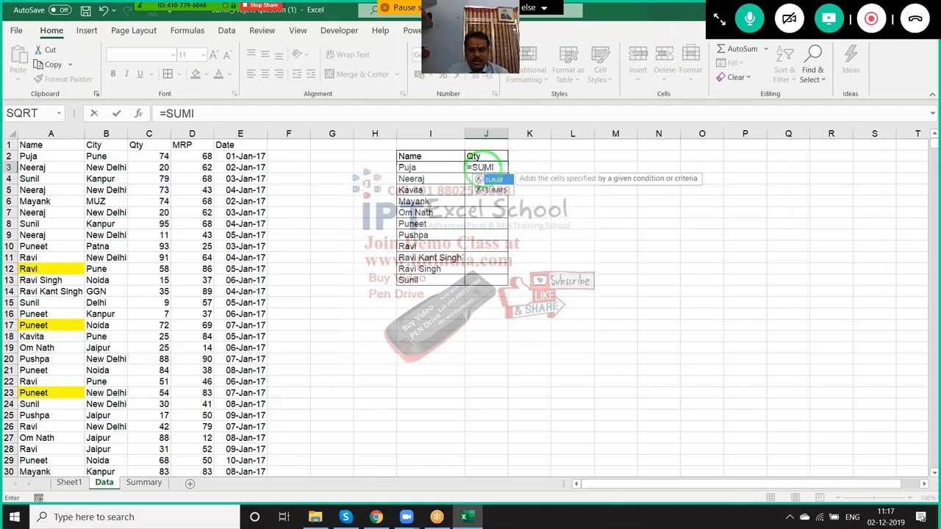
key("Tab")
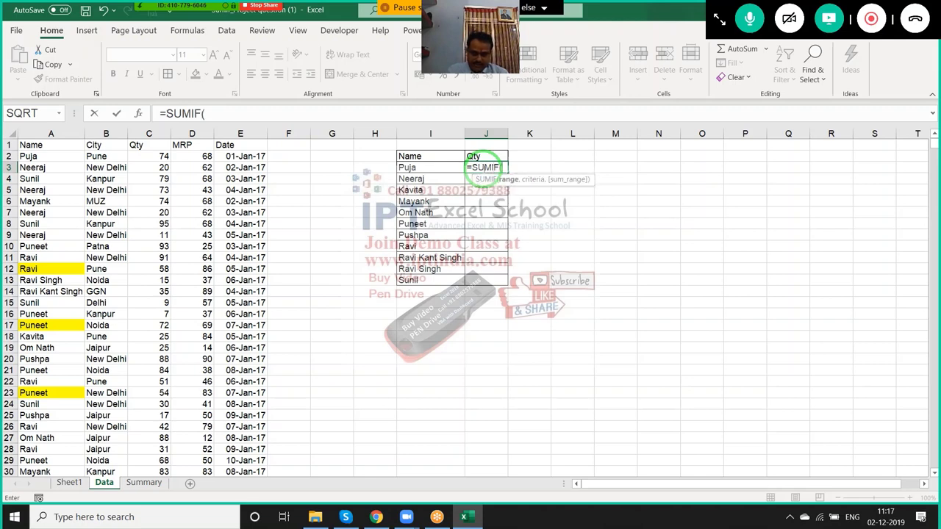
Complete =SUMIF(A:A,I3,C:C), giving 74 for Puja, and fill it down to J13
left_click(52, 133)
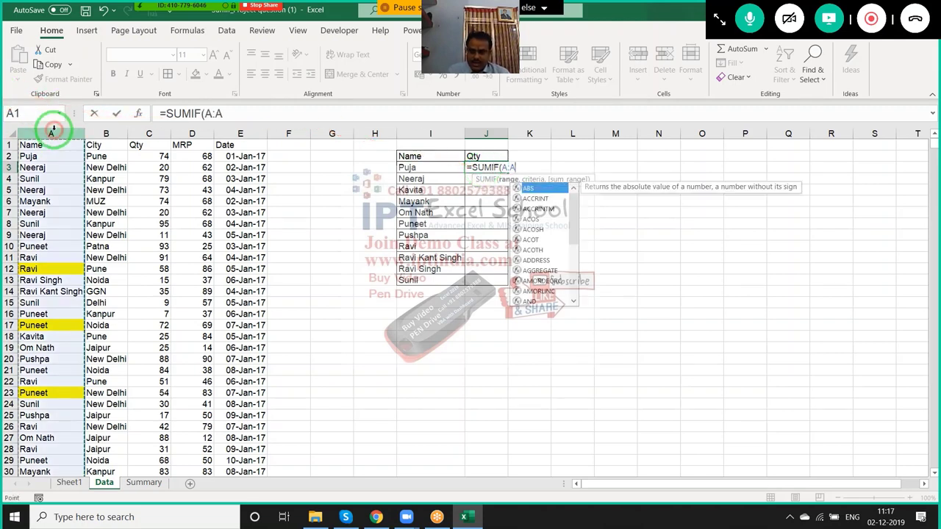
type(",")
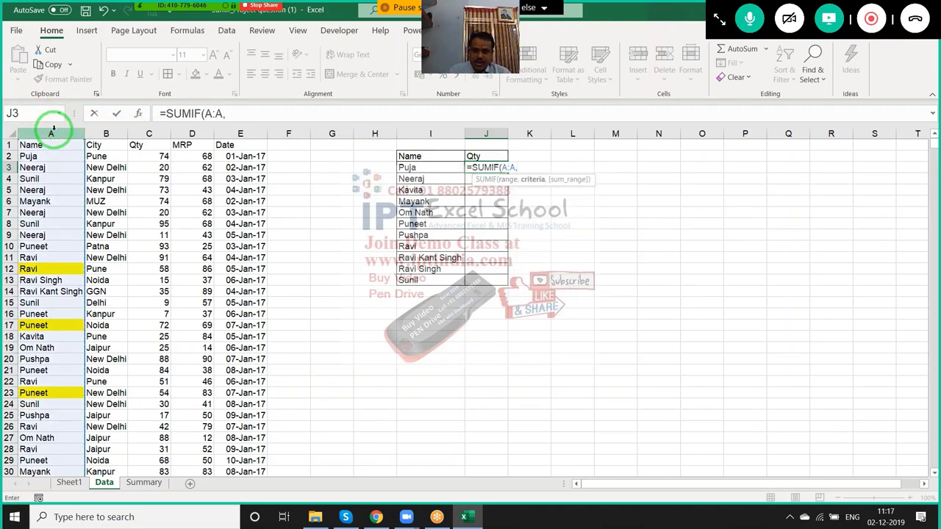
left_click(423, 167)
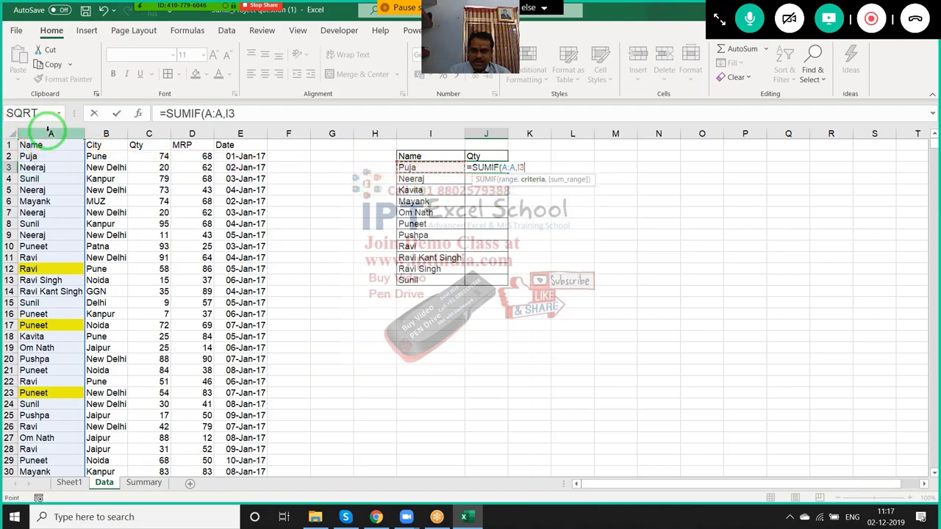
type(",")
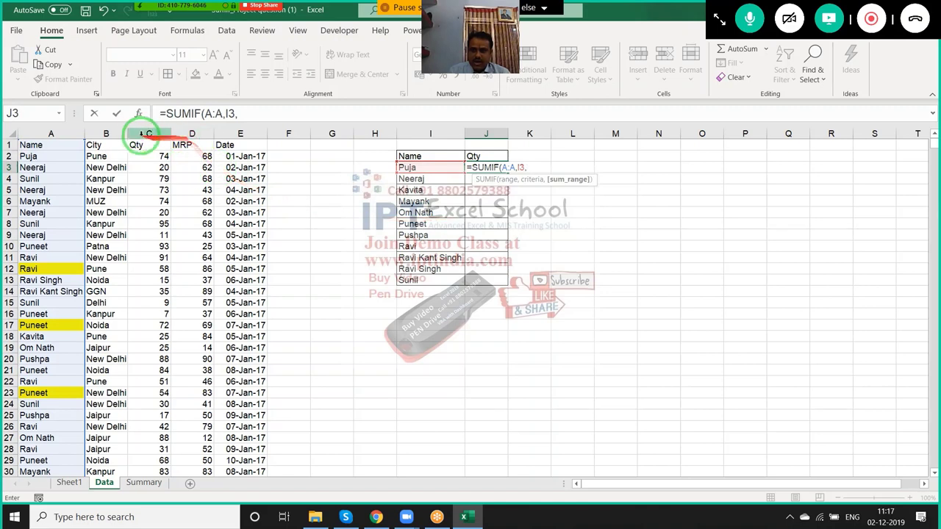
left_click(147, 133)
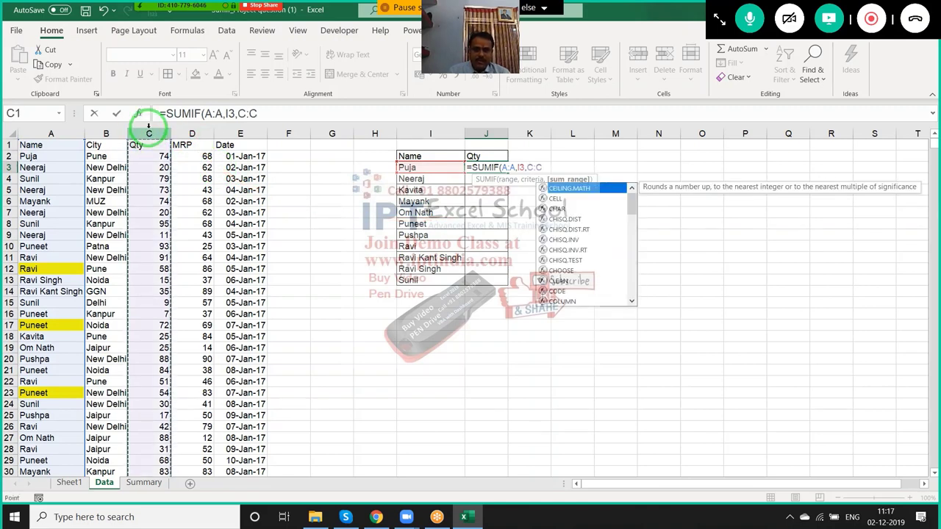
key("Return")
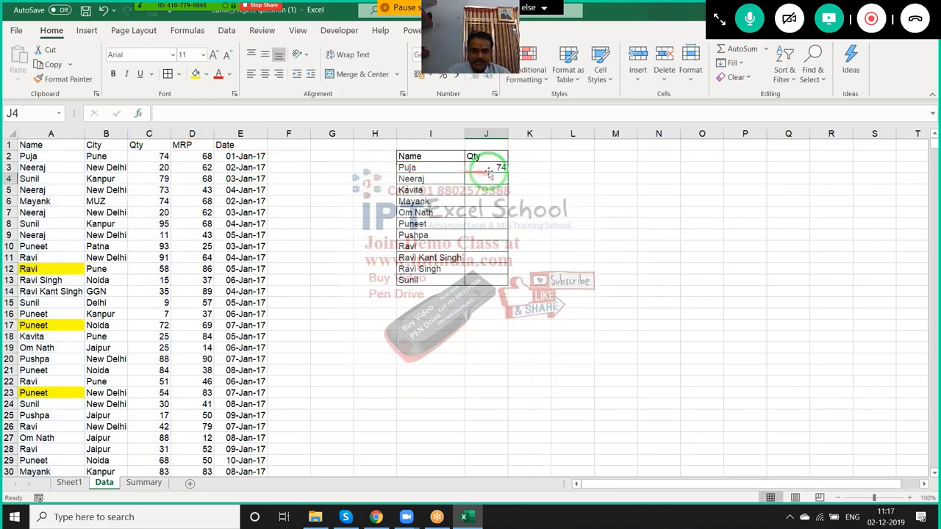
left_click(487, 171)
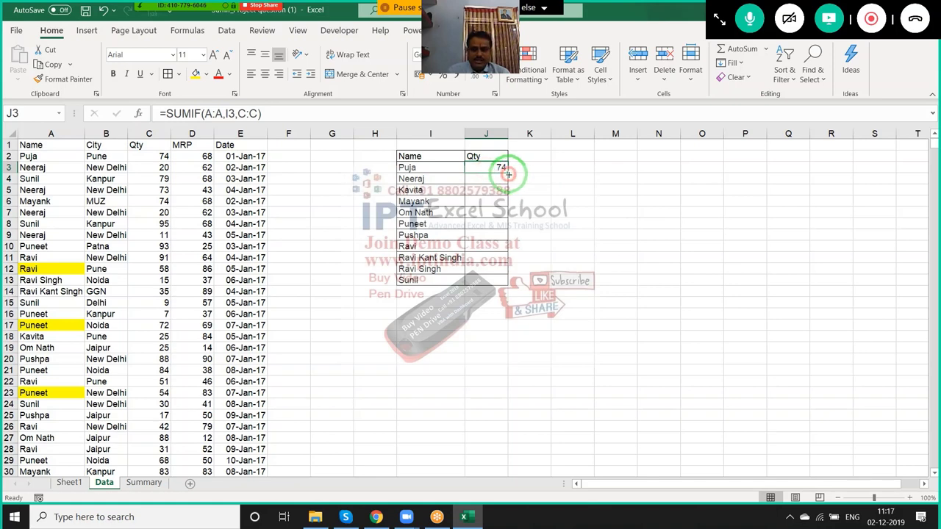
double_click(508, 173)
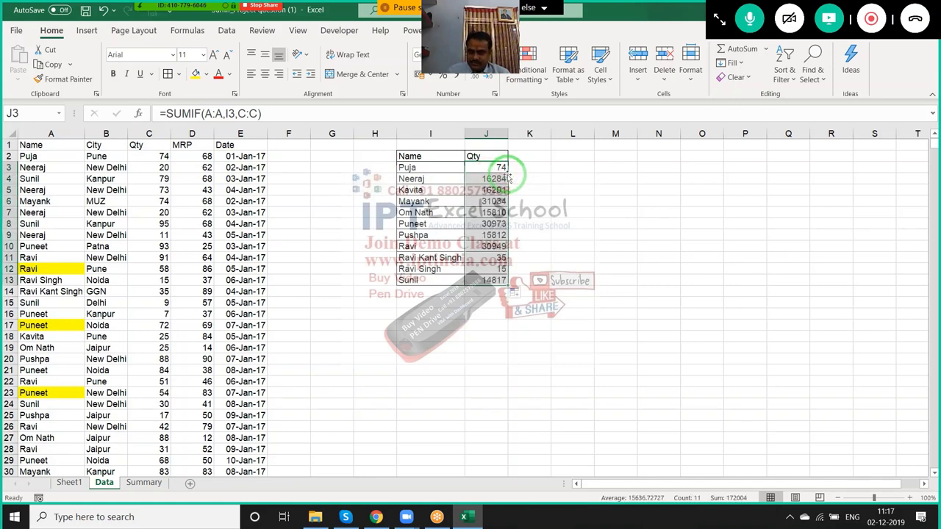
left_click(497, 171)
double_click(498, 173)
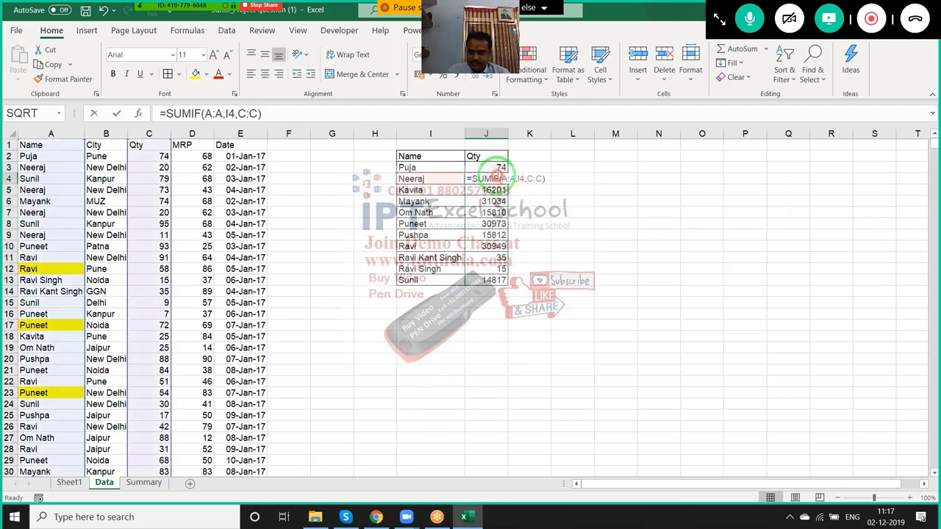
key("Return")
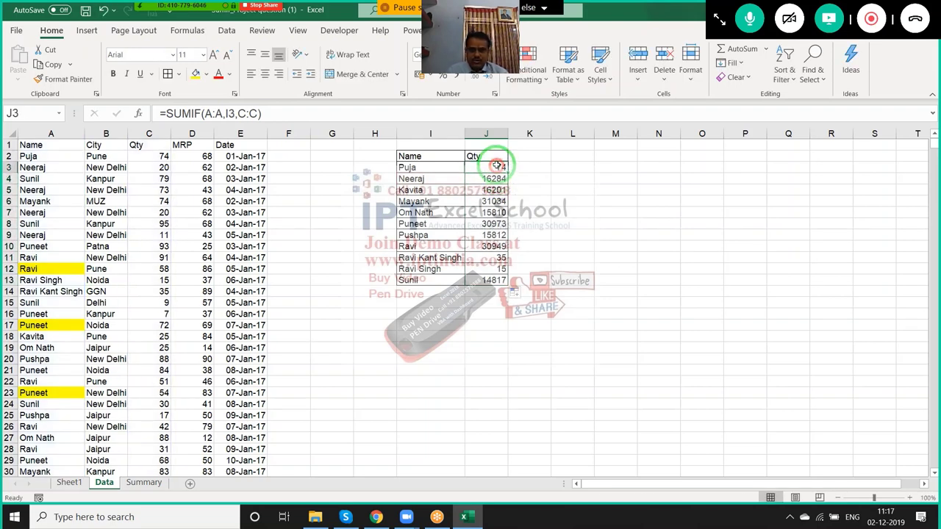
key("shift+Down")
key("shift+Down")
key("shift+Down")
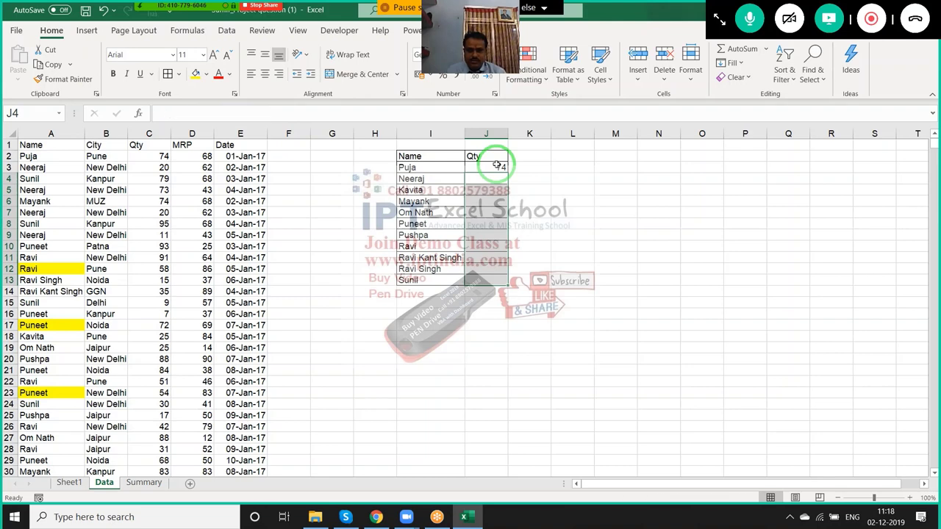
key("ctrl+z")
type("=sum")
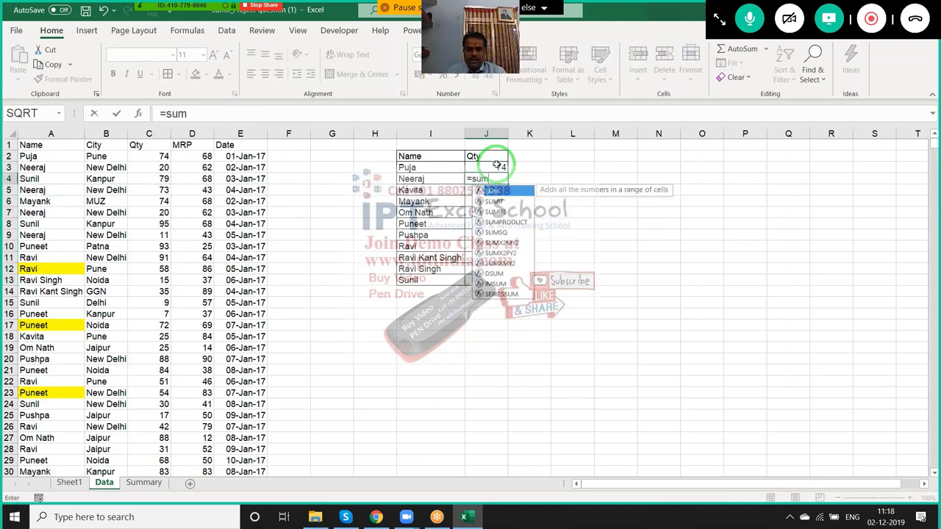
key("Tab")
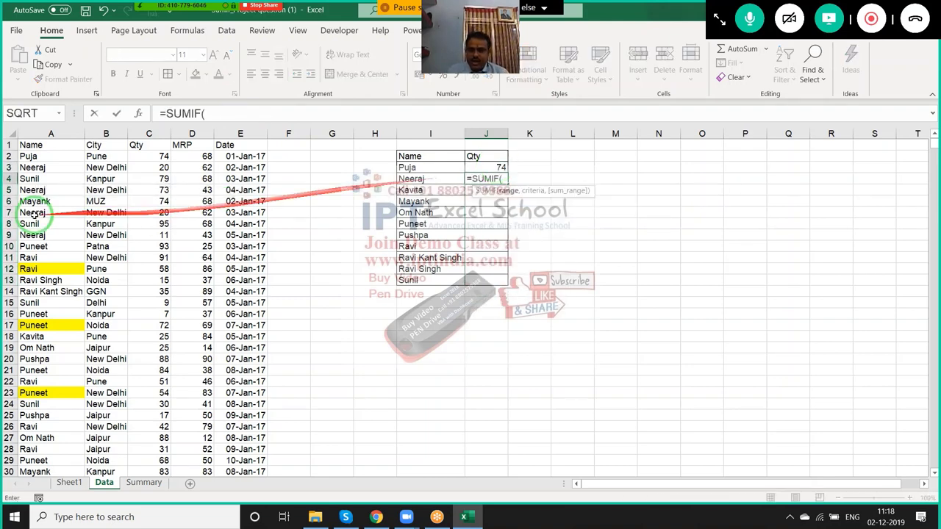
left_click(52, 133)
type(",")
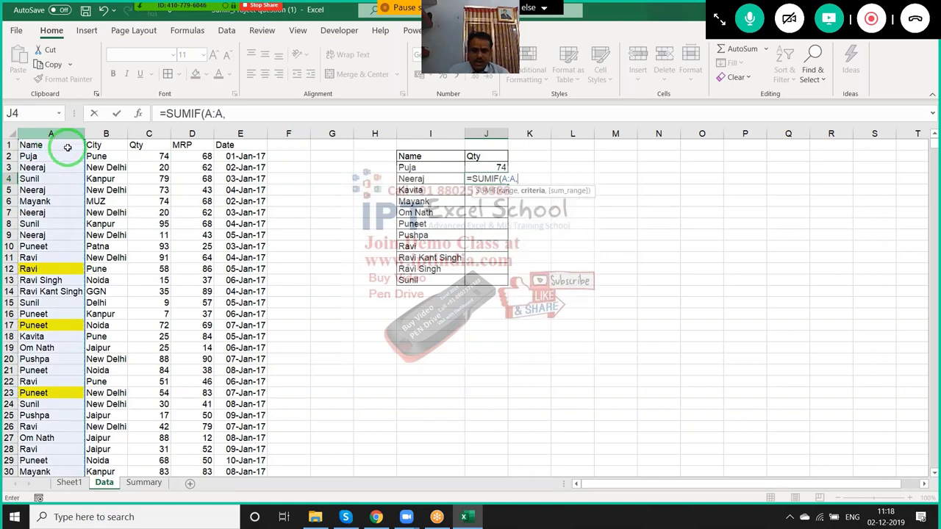
left_click(423, 178)
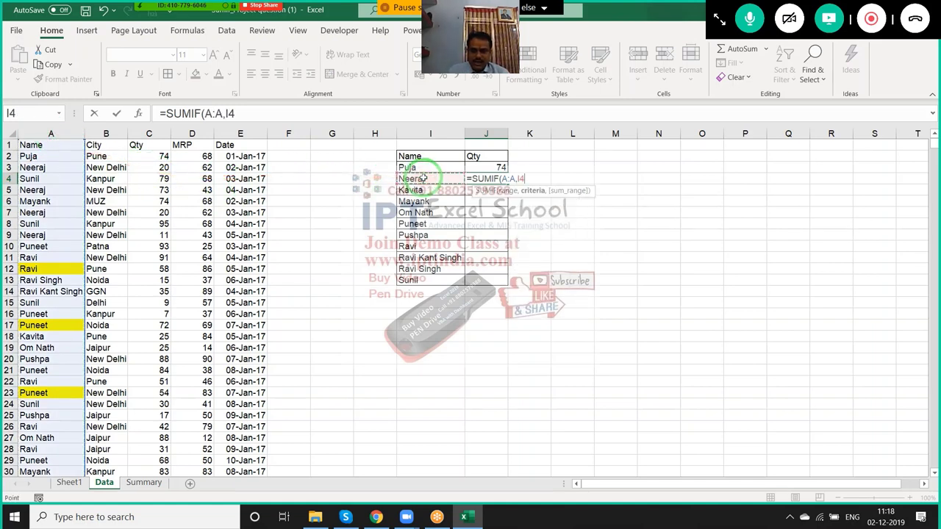
type(",")
left_click(149, 133)
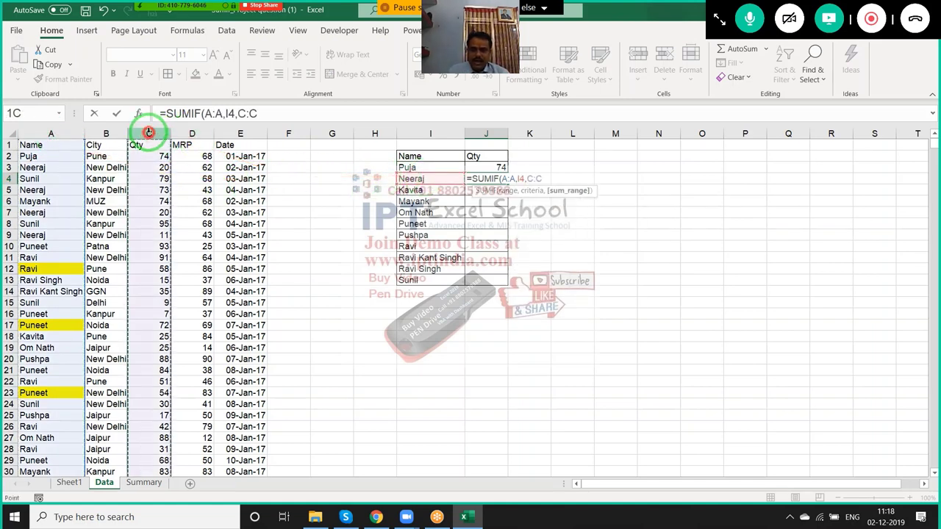
key("Return")
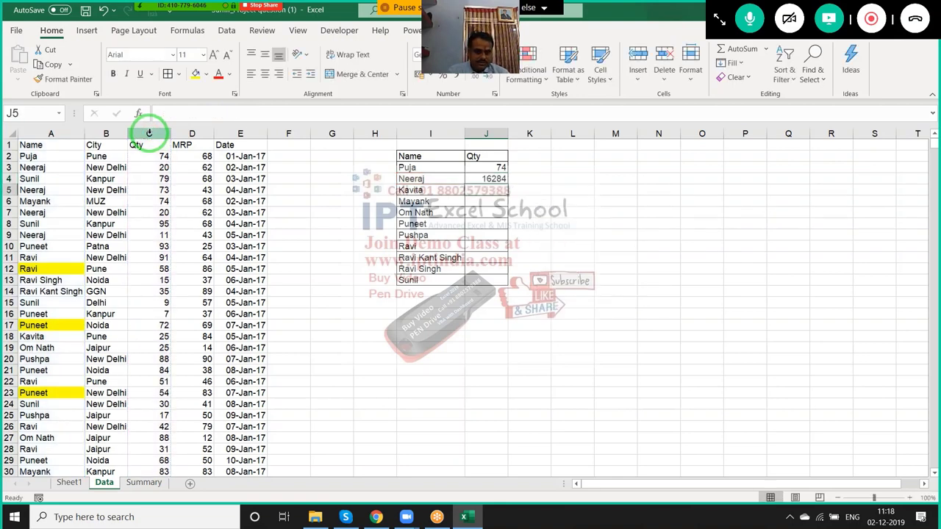
left_click(488, 178)
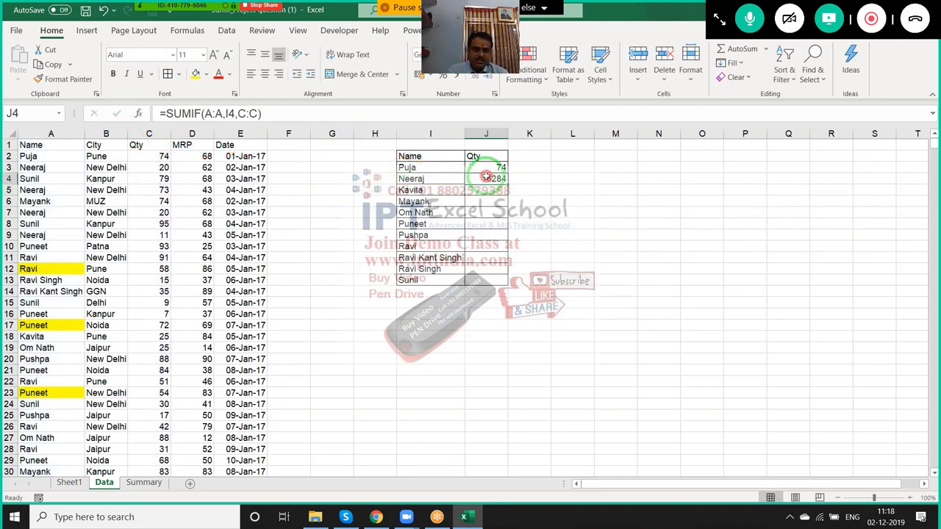
double_click(506, 185)
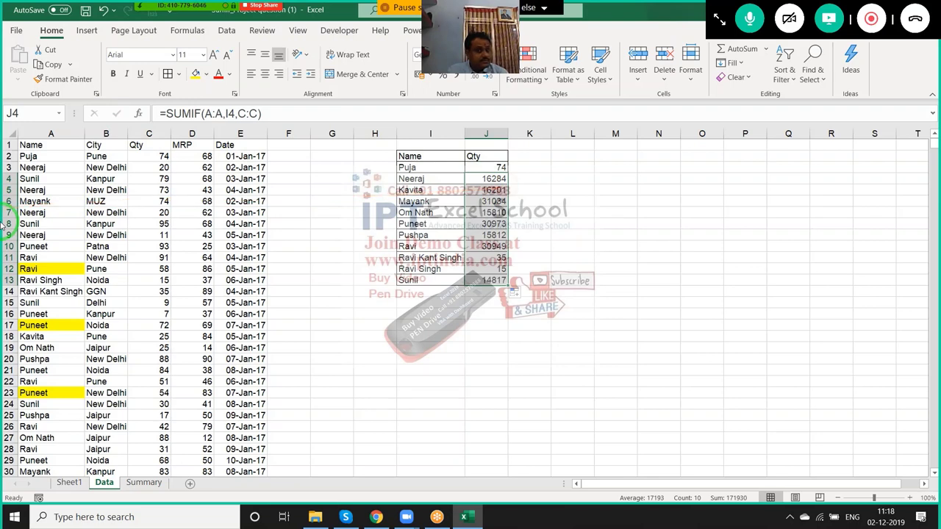
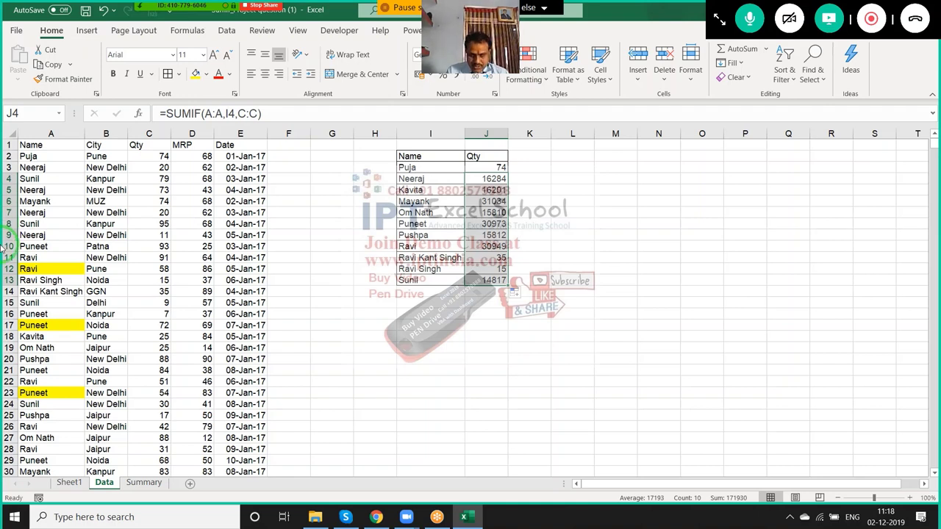
Enter the >45 criterion in H16 and review the MRP values
left_click(485, 201)
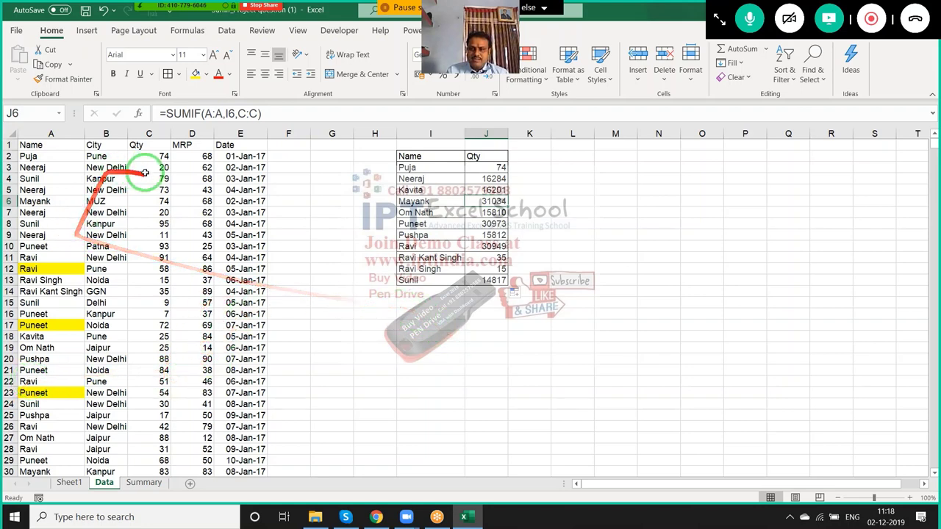
left_click(388, 314)
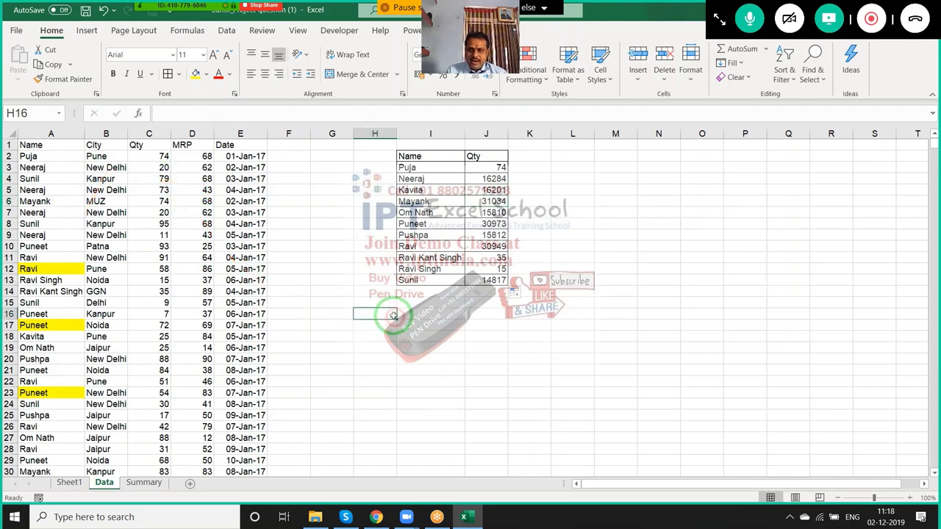
type(">45")
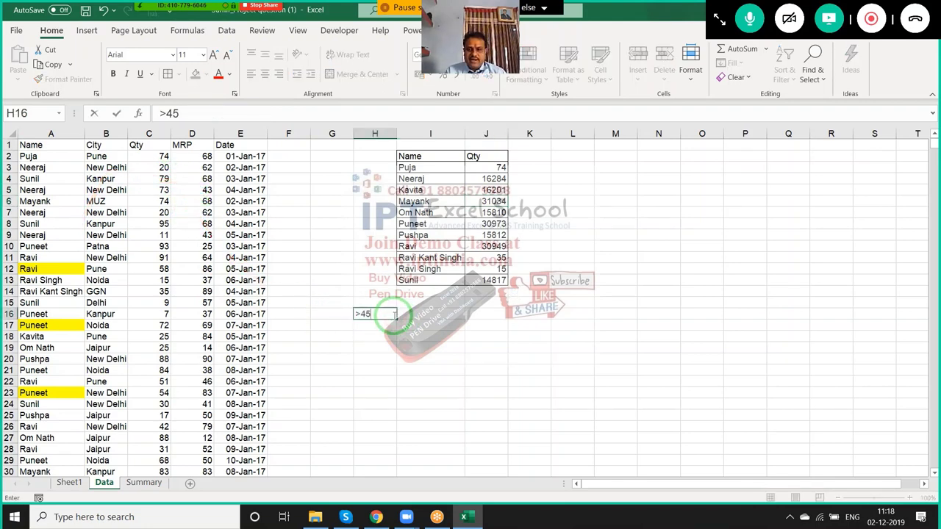
key("Tab")
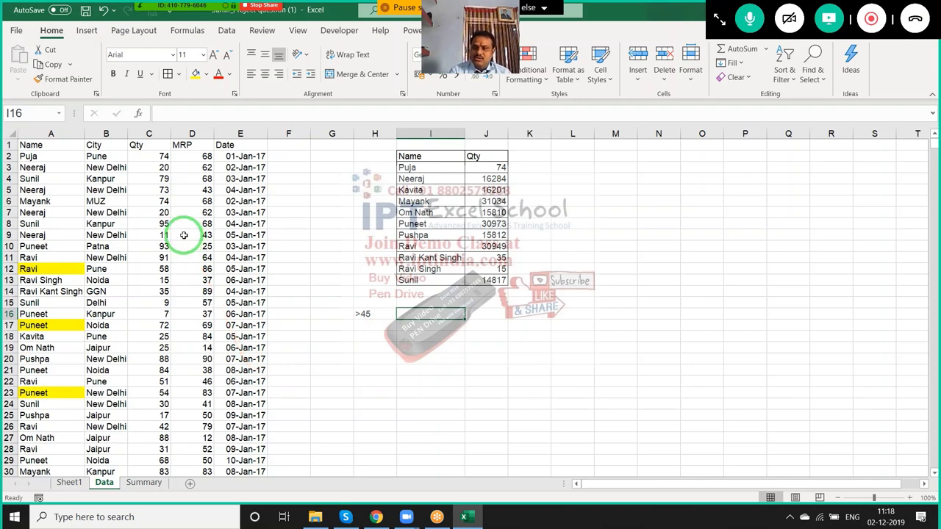
left_click_drag(192, 178, 192, 205)
left_click_drag(193, 224, 193, 224)
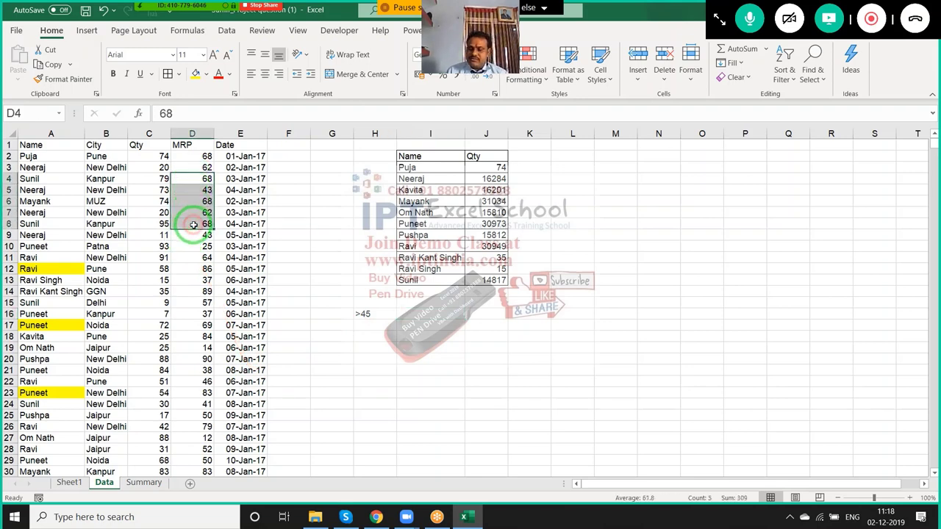
In I16, build a SUMIF over the MRP column with the H16 criterion, summing the Qty column
left_click(403, 317)
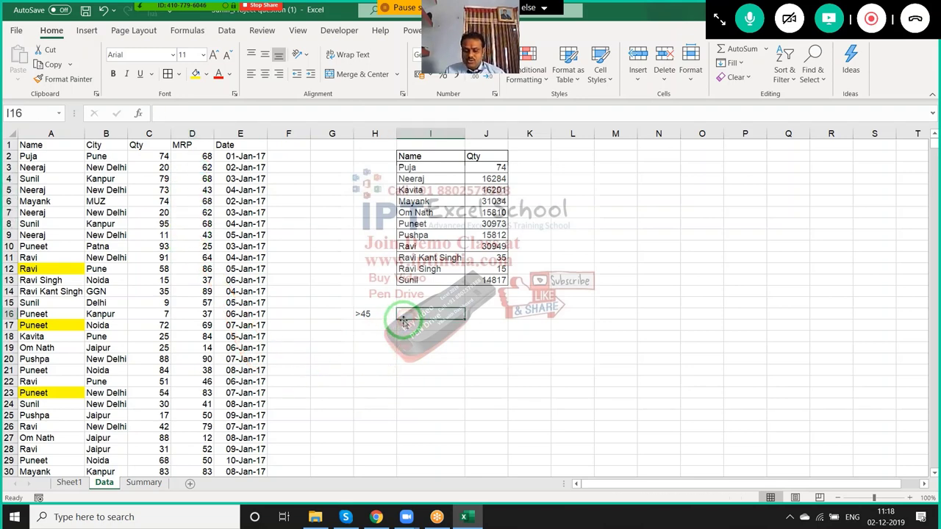
type("=sum")
key("Tab")
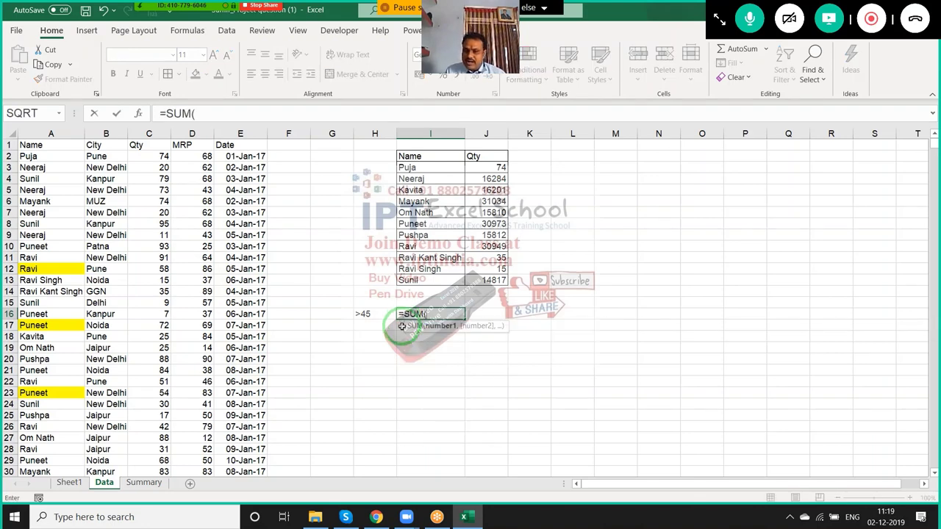
key("BackSpace")
key("Down")
key("Tab")
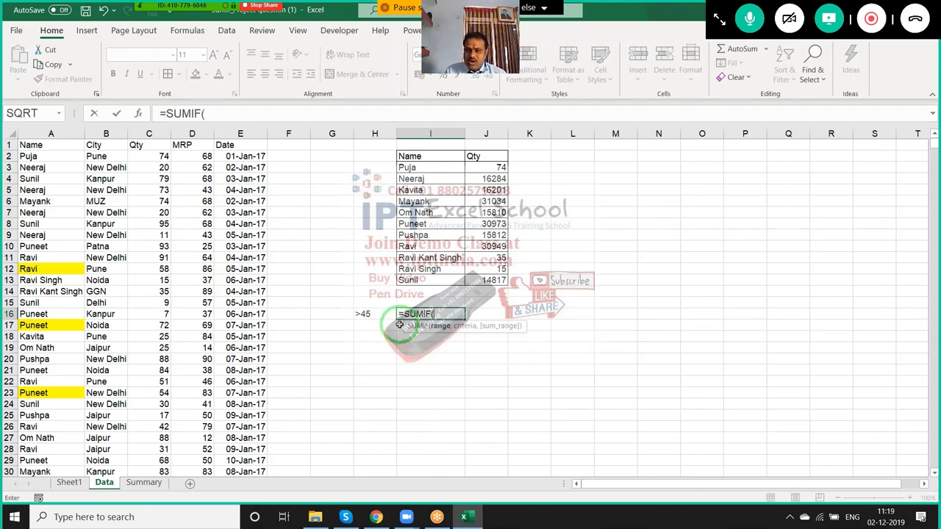
left_click(205, 132)
type(",")
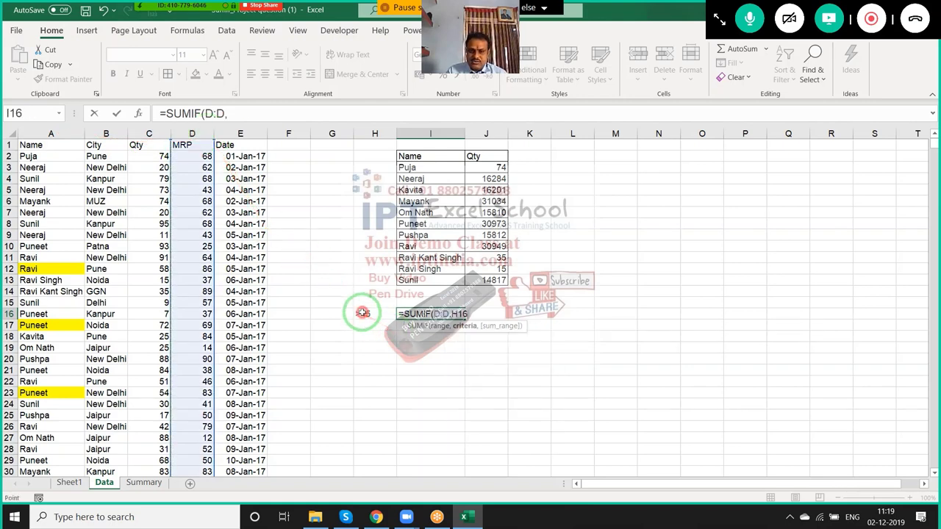
left_click(362, 314)
type(",")
left_click(151, 132)
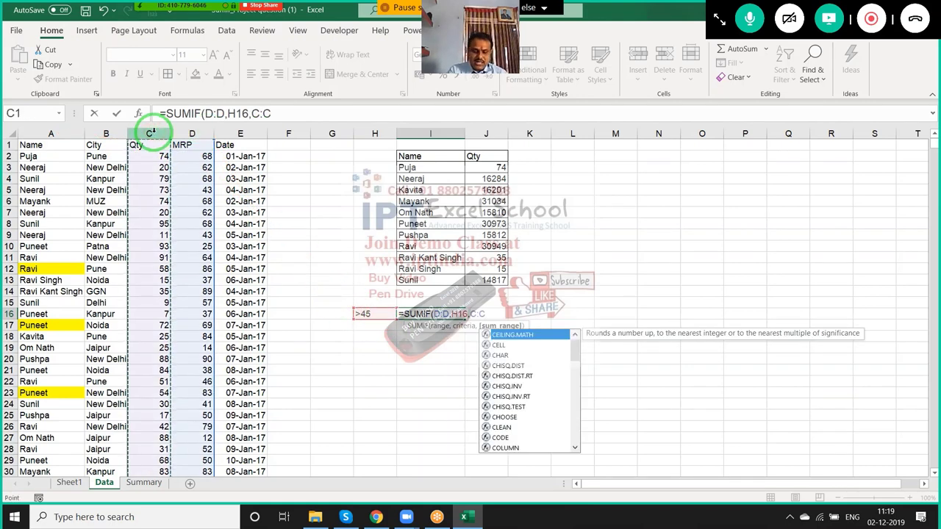
key("Return")
Replace the H16 reference with a literal ">45" criterion in the I16 formula
left_click(441, 314)
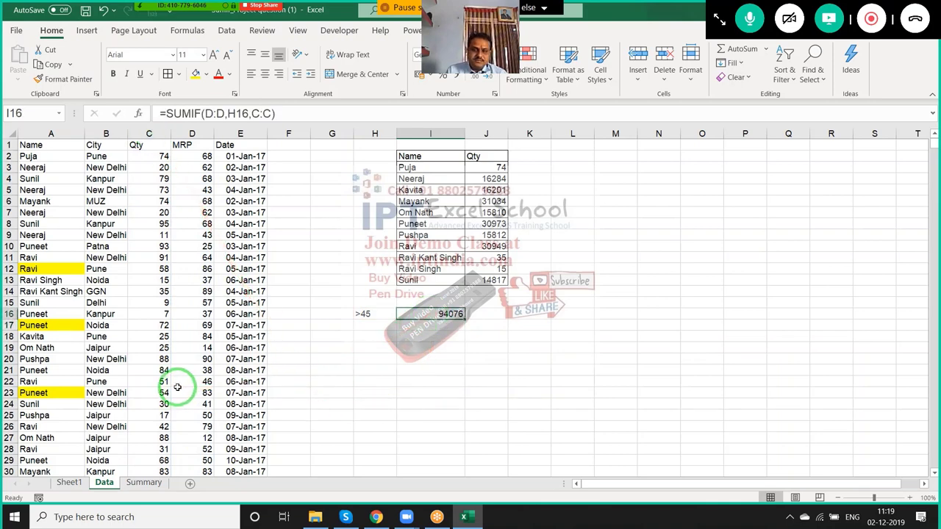
left_click(237, 110)
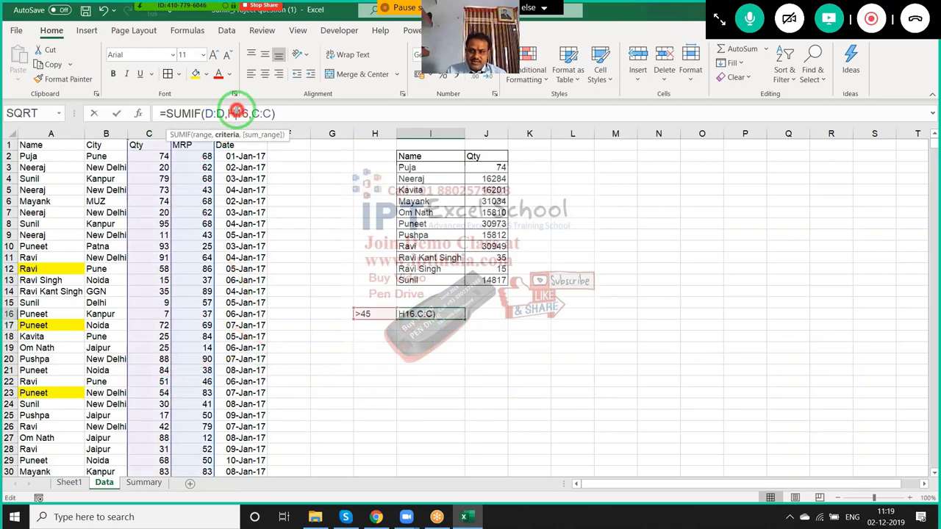
double_click(238, 113)
type("\">")
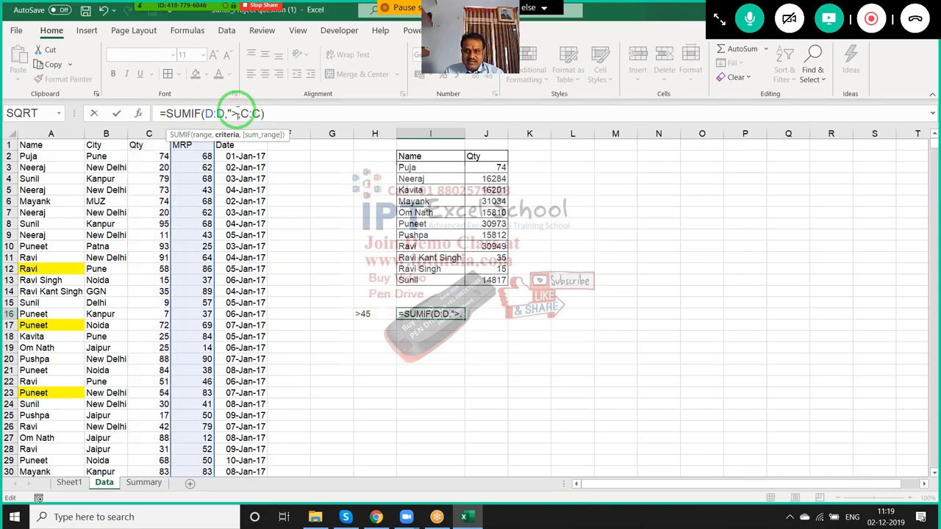
type("45\"")
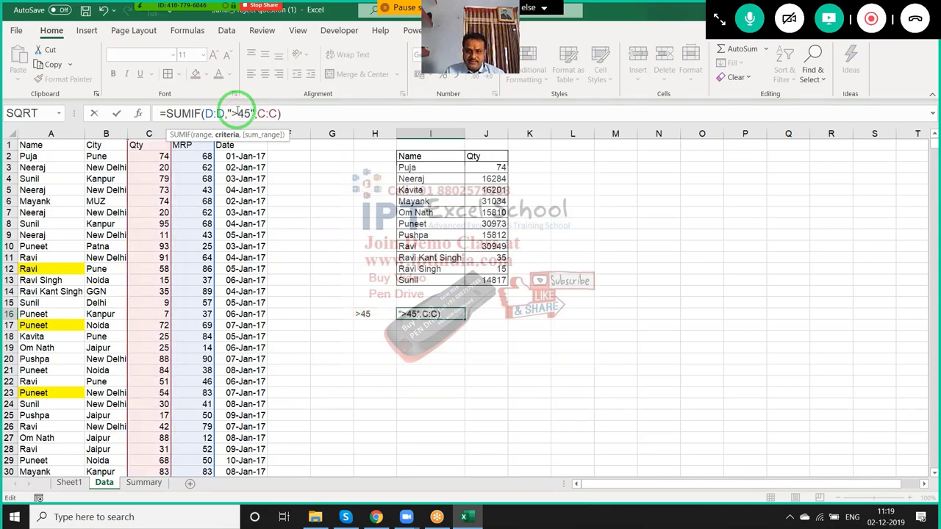
key("Return")
key("Up")
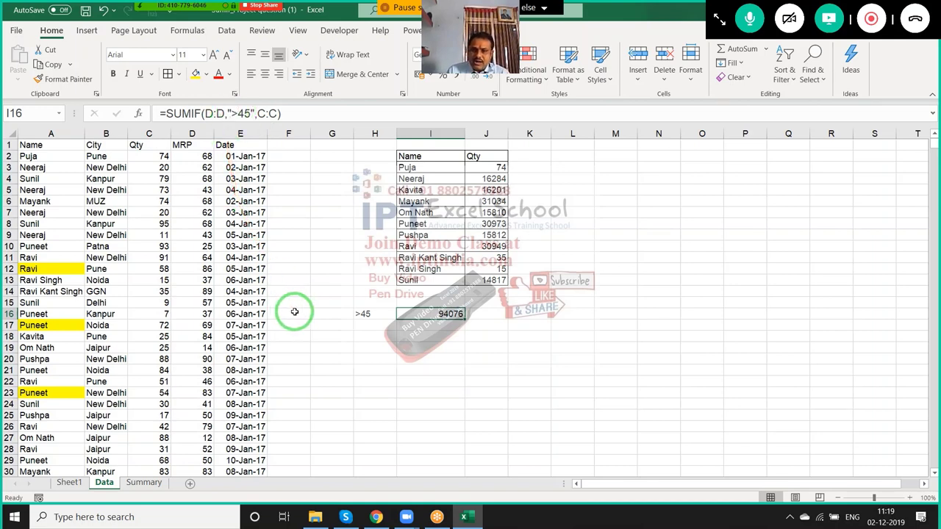
List the operators >, <, >=, <= and <> down H17:H21
left_click(367, 326)
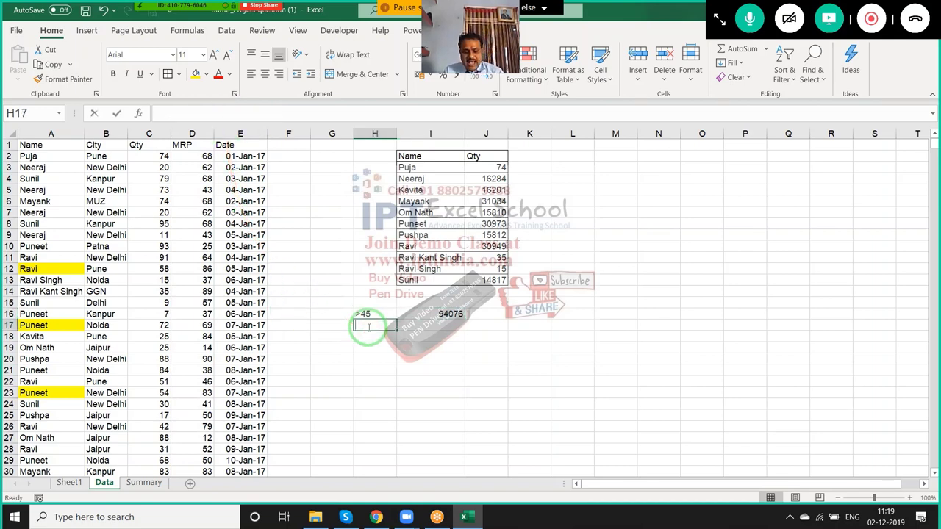
type(">")
key("Return")
type("<")
key("Return")
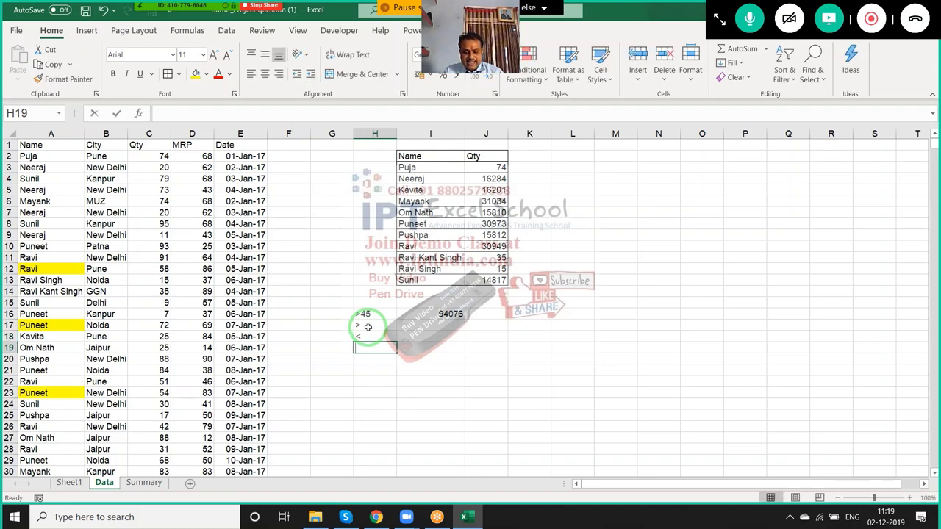
type(">=")
key("Return")
type("<=")
key("Return")
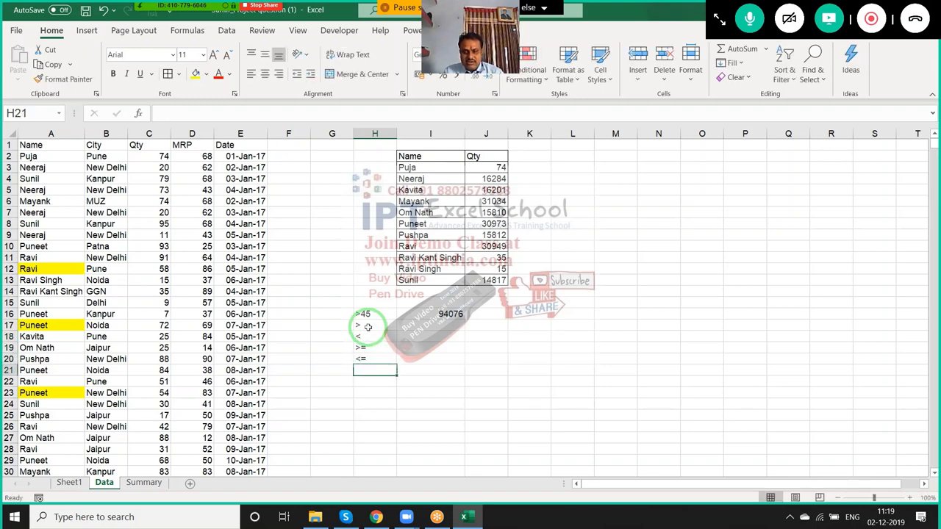
type("<>")
key("Return")
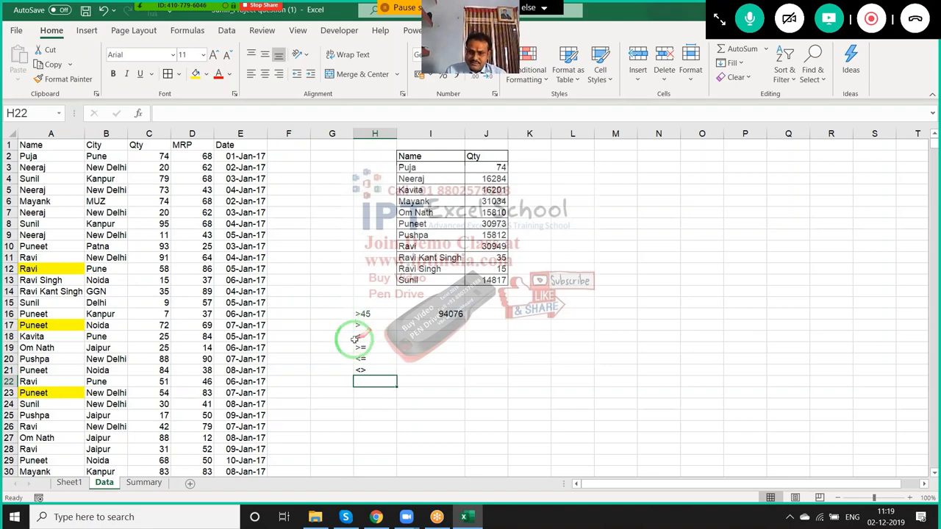
Copy Neeraj and New Delhi from A7:B7 into M6:N6
mouse_move(368, 312)
left_mouse_down()
mouse_move(405, 317)
mouse_move(430, 346)
mouse_move(435, 378)
left_mouse_up()
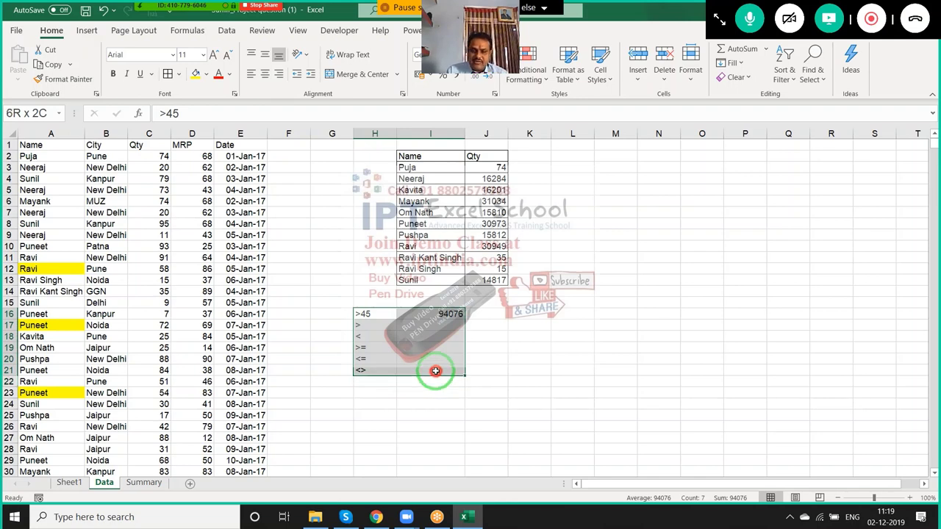
left_click_drag(435, 378, 432, 371)
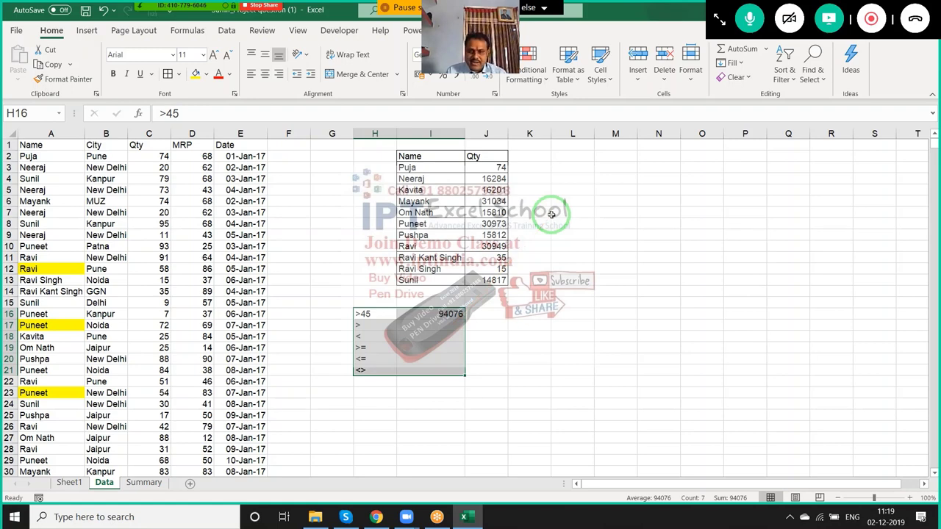
left_click(419, 168)
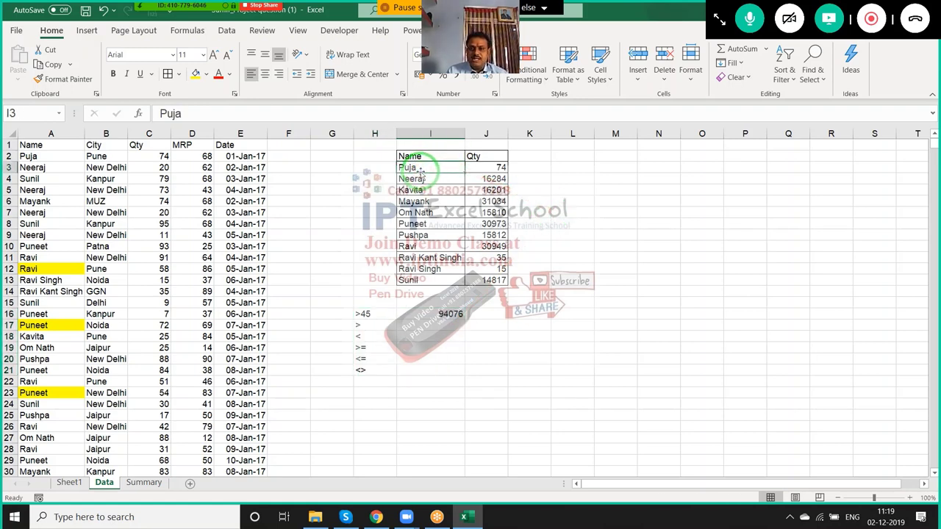
left_click(29, 213)
left_click(99, 213, "shift")
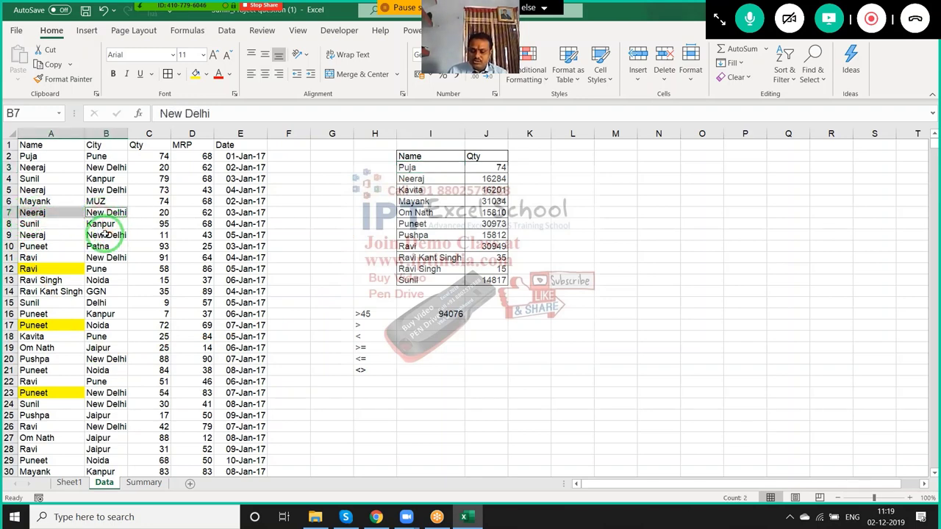
key("ctrl+c")
left_click(607, 201)
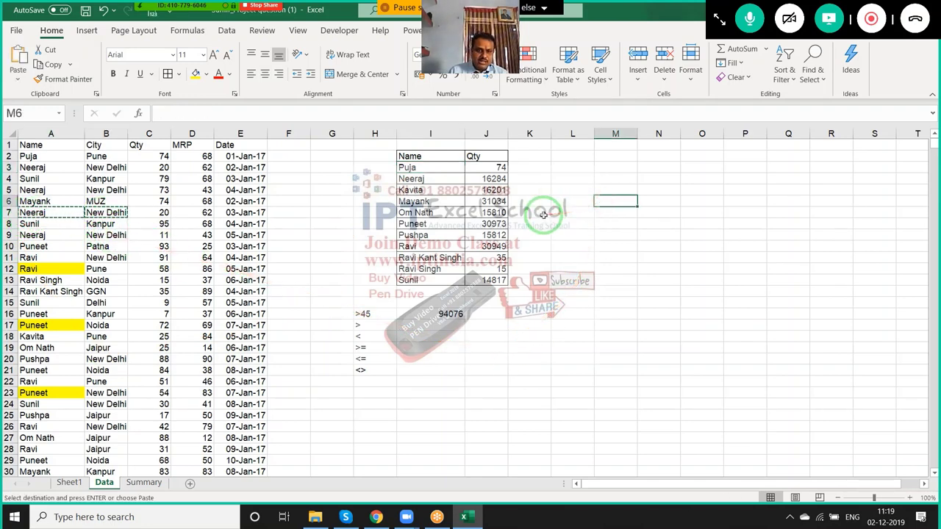
key("ctrl+v")
key("Escape")
Add the note '>80 to 95' in K15
left_click(572, 280)
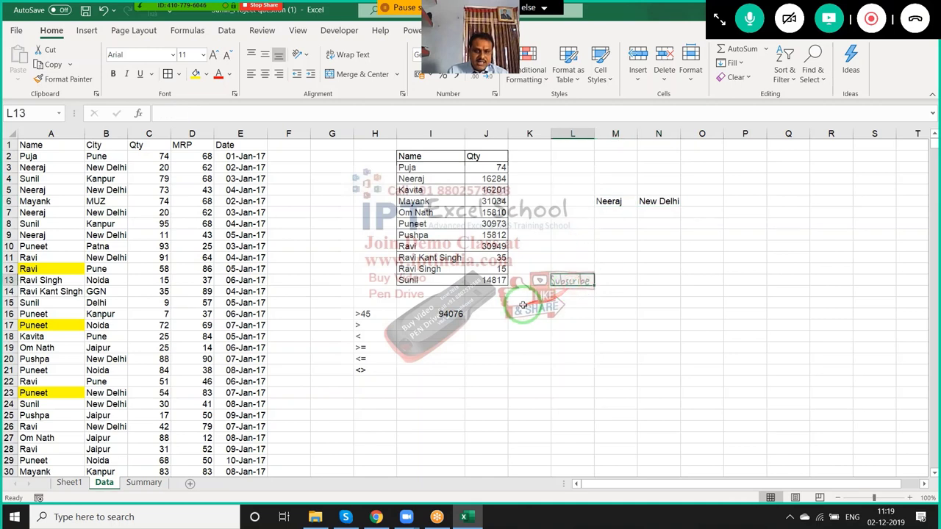
left_click(522, 303)
type(">80 to 95")
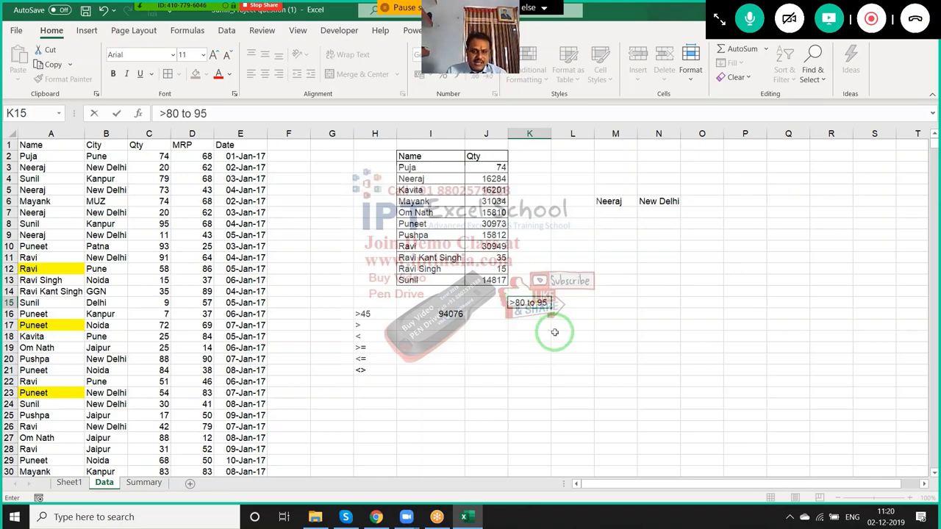
left_click(557, 334)
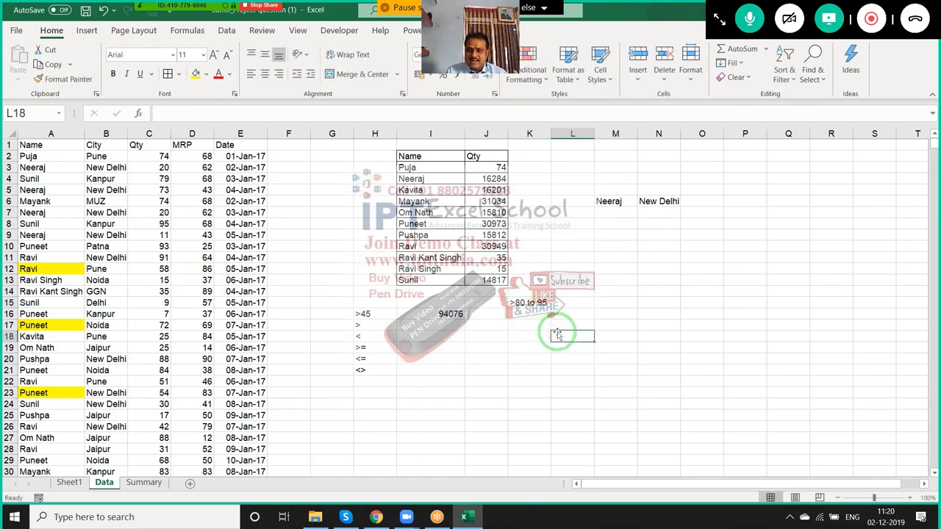
Start a SUMIFS in O6 with the Qty column C:C as the sum range
left_click(704, 199)
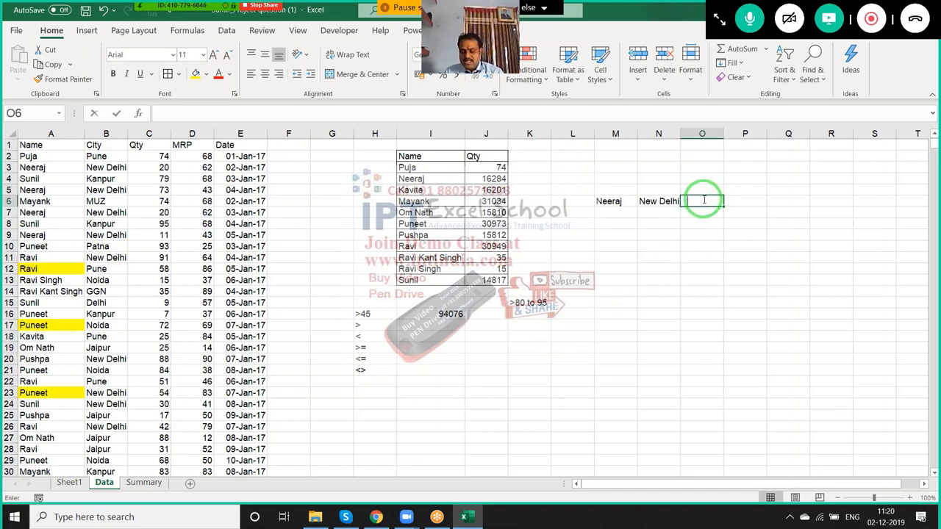
type("=sum")
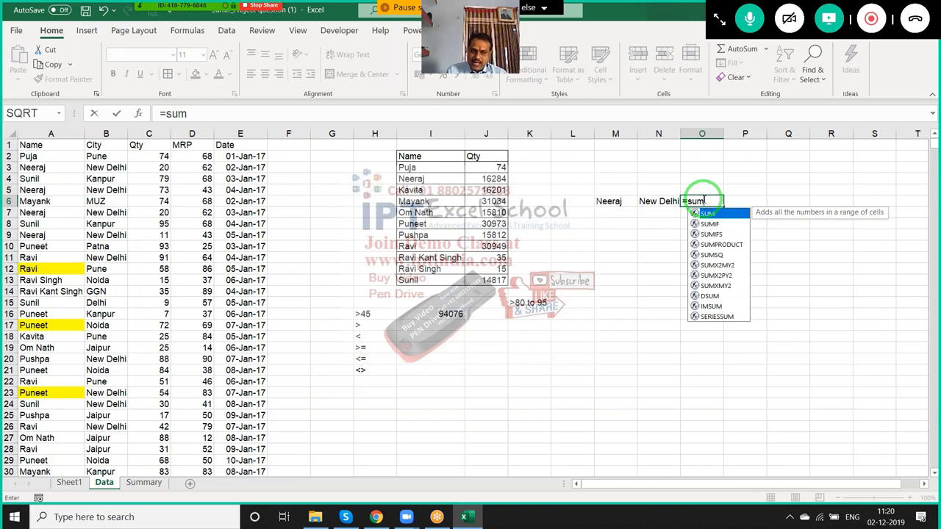
key("Down")
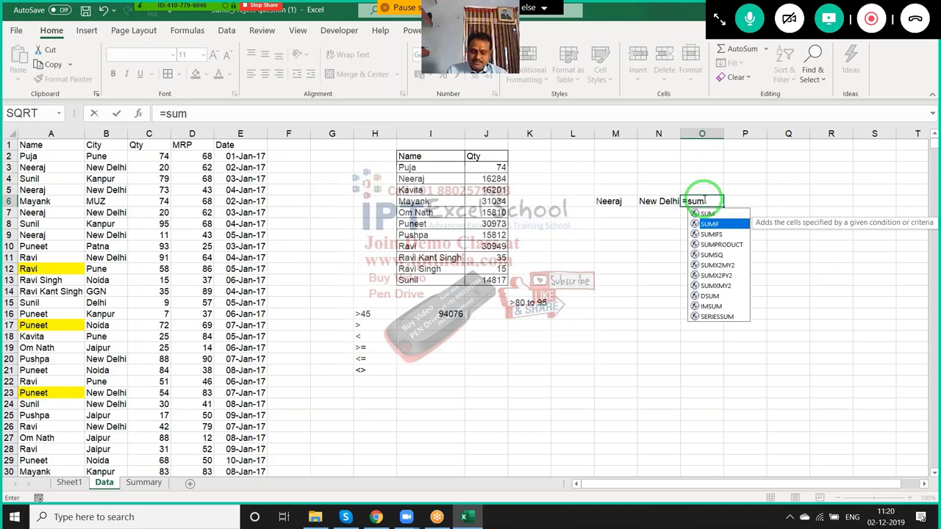
key("Down")
key("Tab")
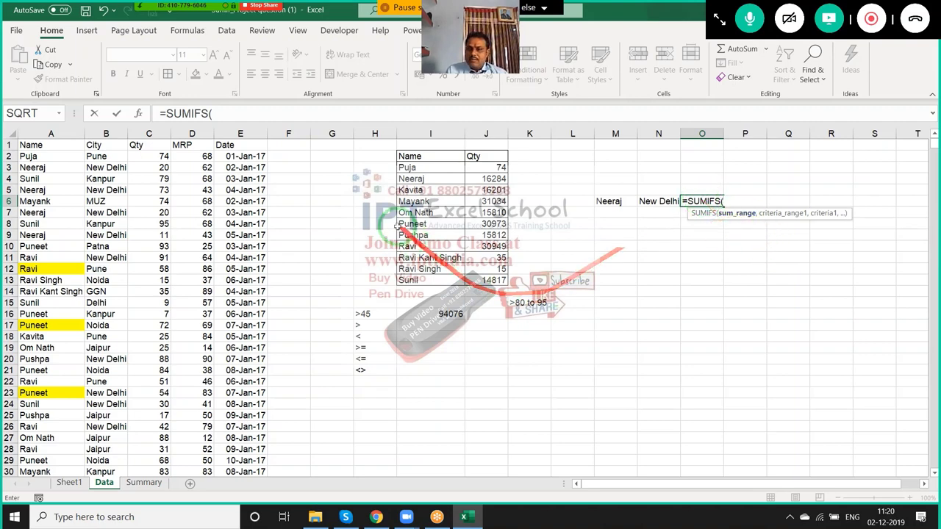
left_click(151, 133)
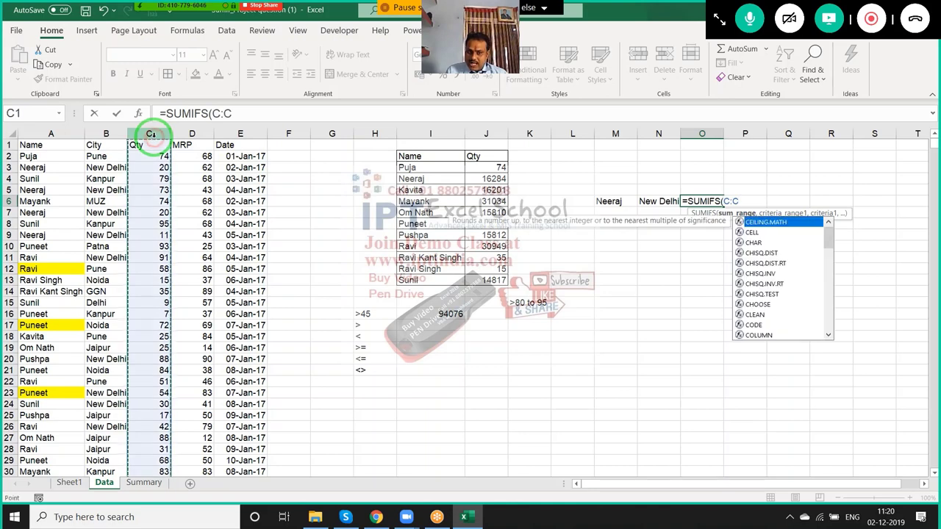
type(",")
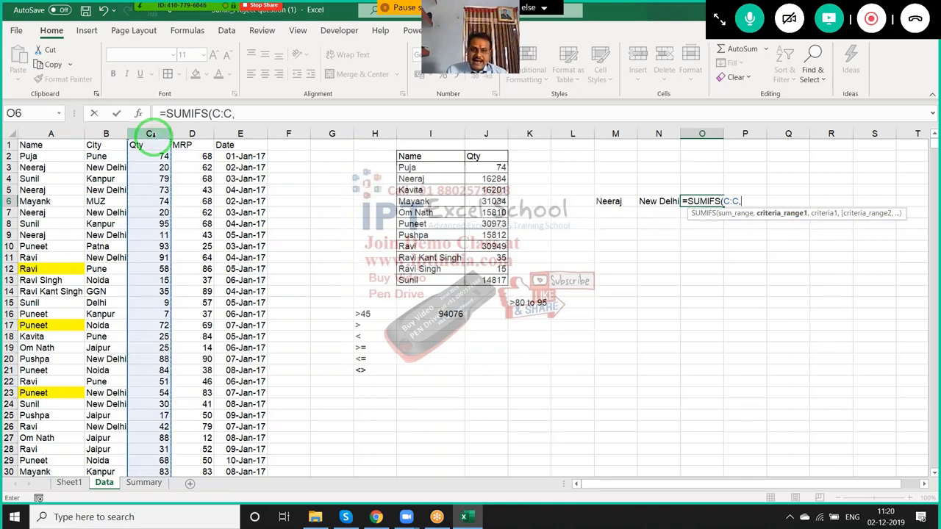
Add criteria Name column = M6 and City column = N6, returning 2661
left_click(34, 133)
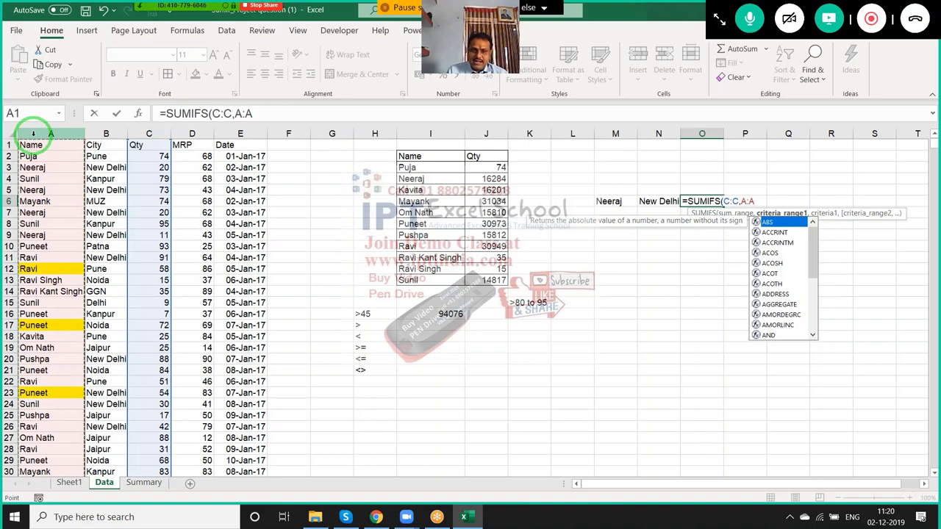
type(",")
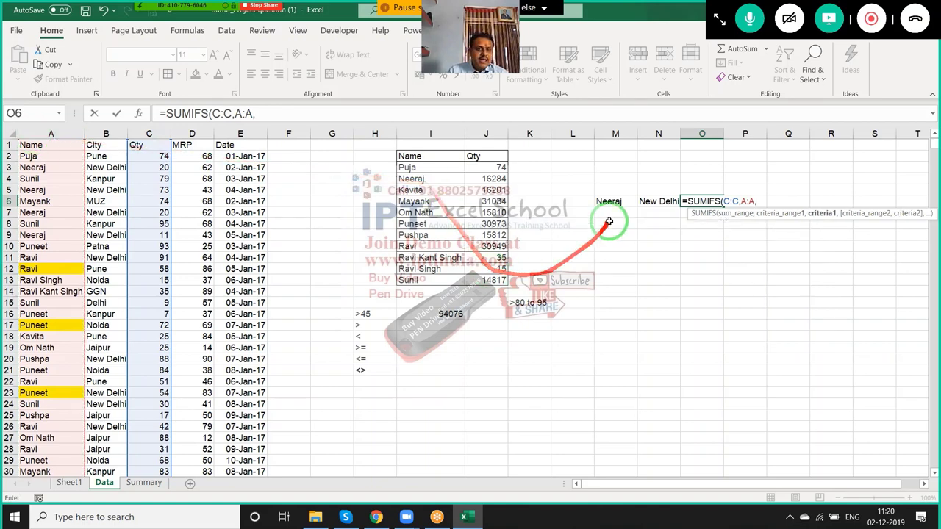
left_click(612, 202)
type(",")
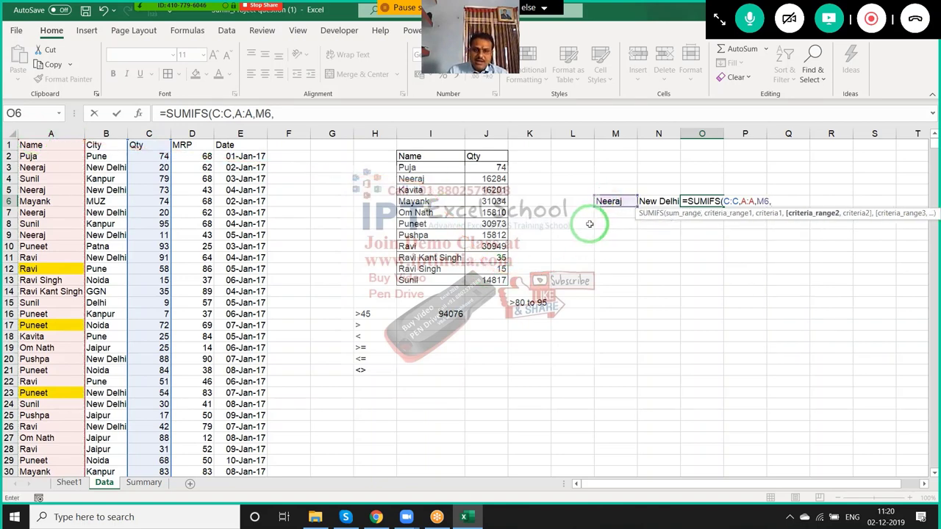
left_click(108, 133)
type(",")
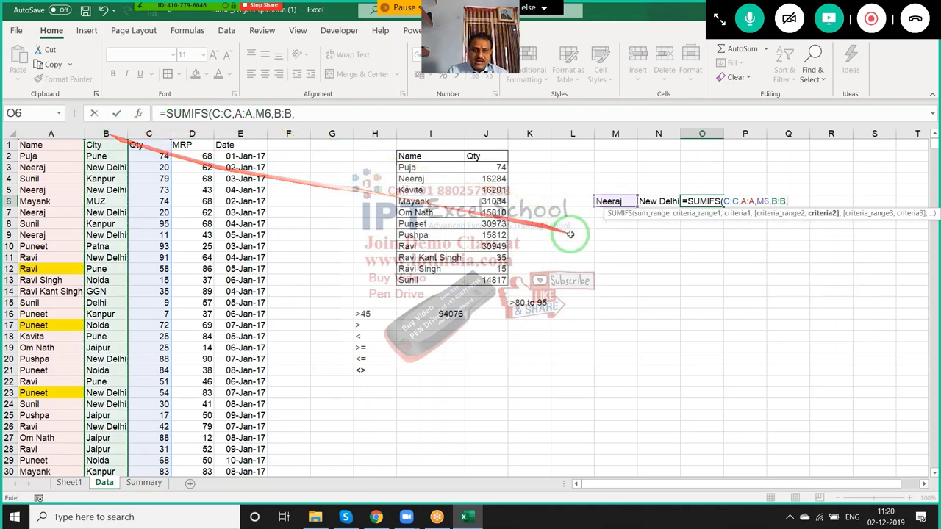
left_click(664, 202)
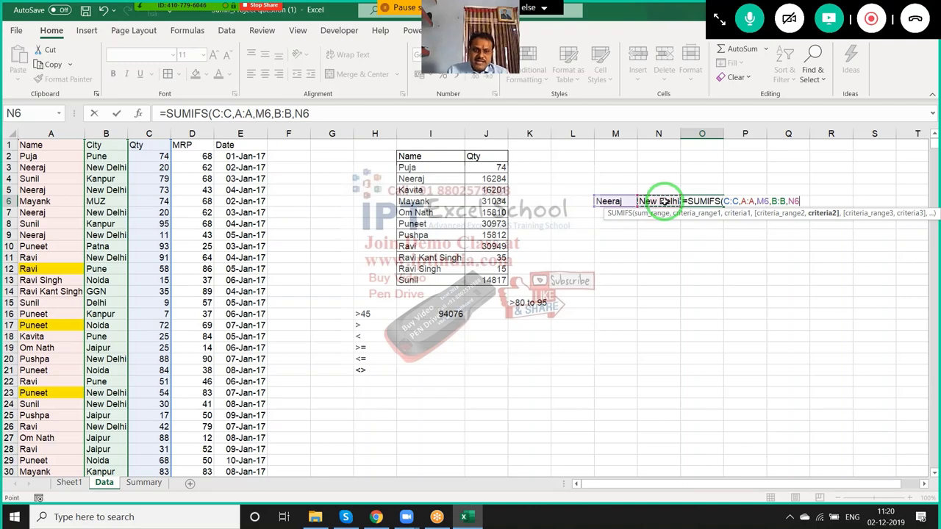
type(")")
key("Return")
key("Up")
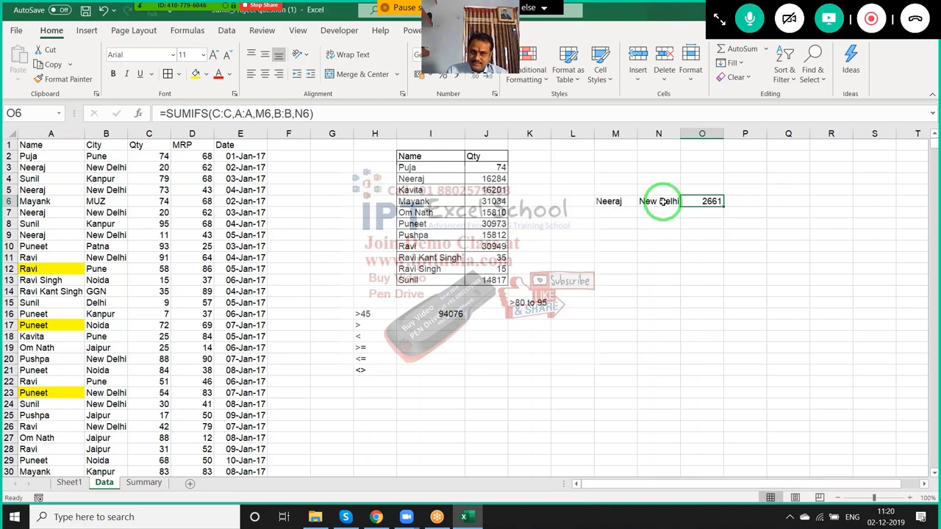
Start a SUMIFS in L15 summing Qty, with the MRP column as first criteria range
left_click(568, 302)
type("=su")
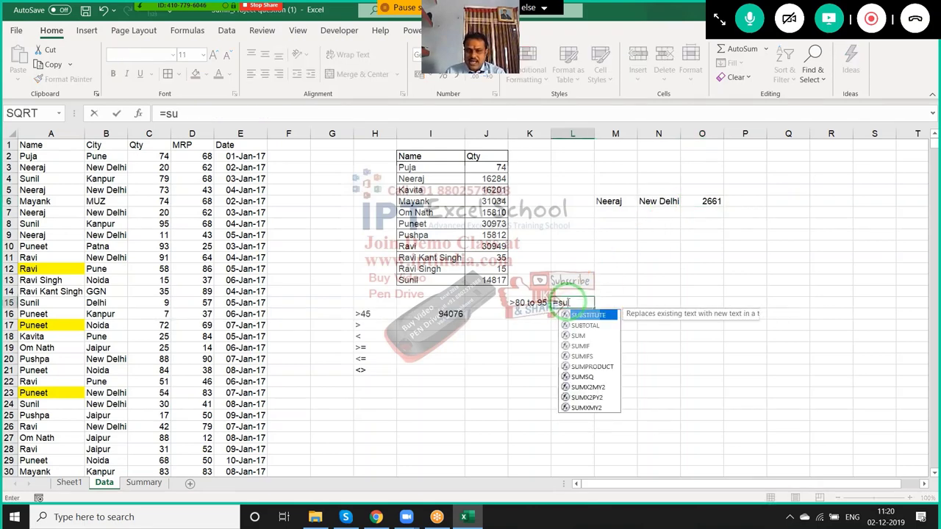
type("m")
key("Down")
key("Down")
key("Tab")
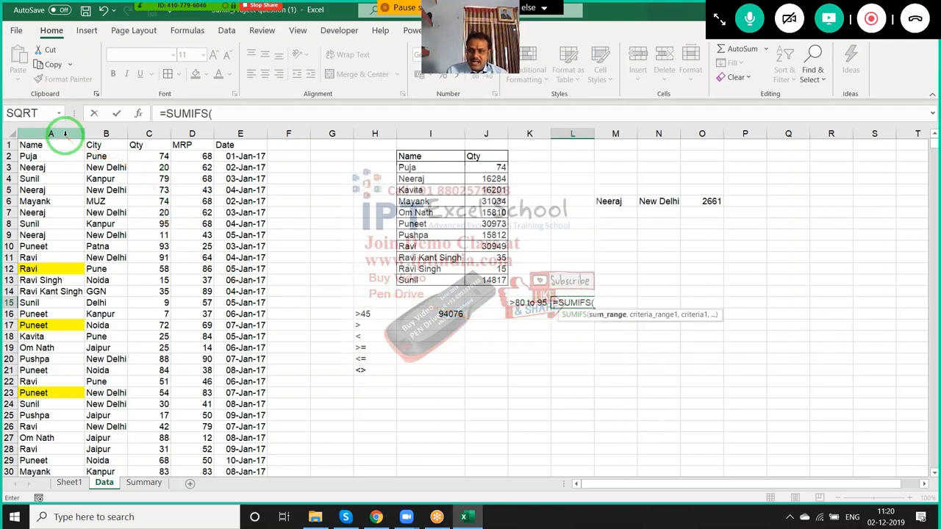
left_click(149, 133)
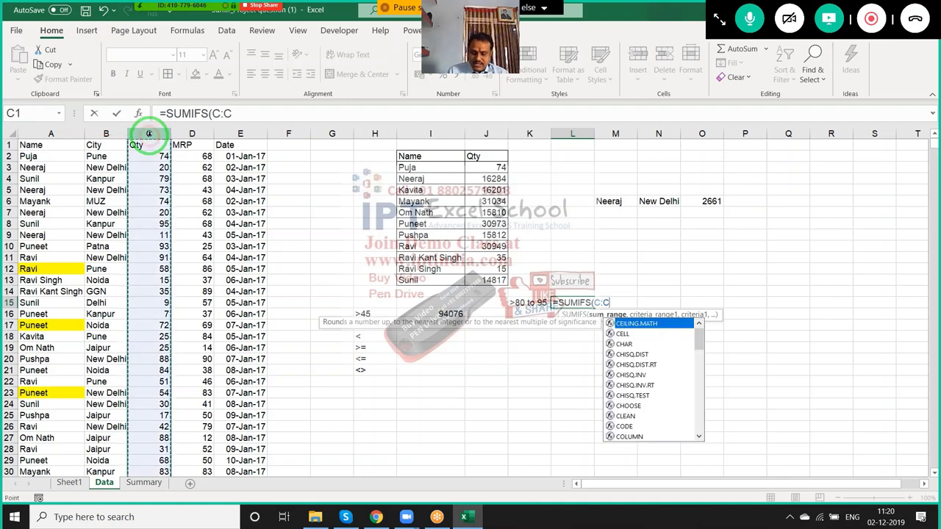
type(",")
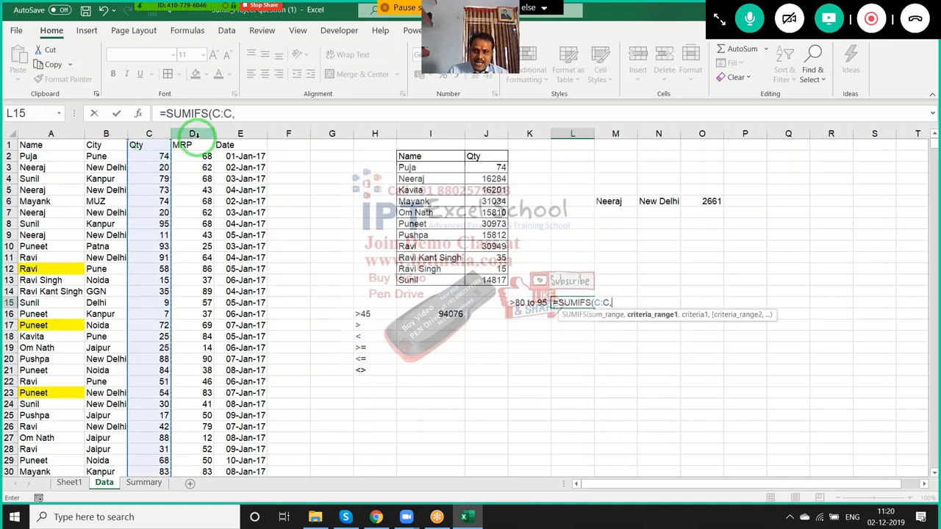
left_click(192, 133)
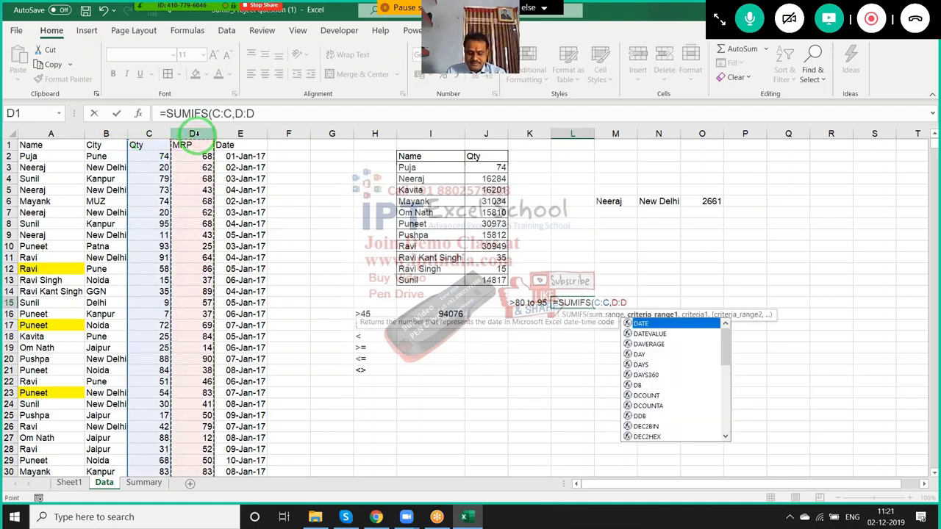
type(",\">=45")
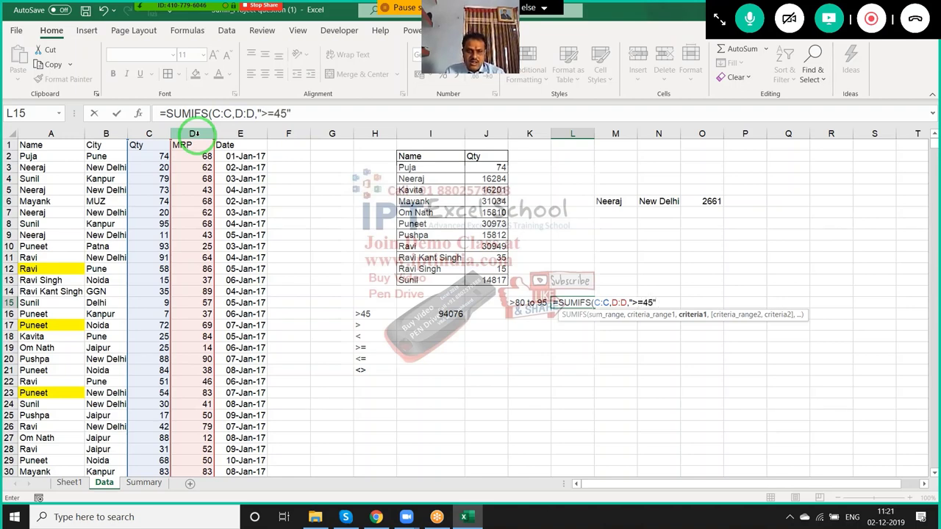
Add a second criteria range and change the threshold to 80
type(",")
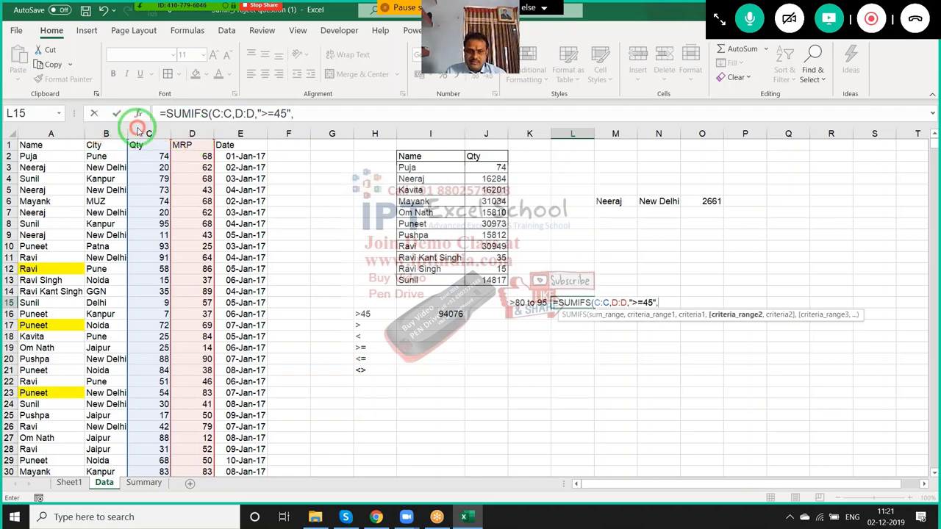
left_click(148, 133)
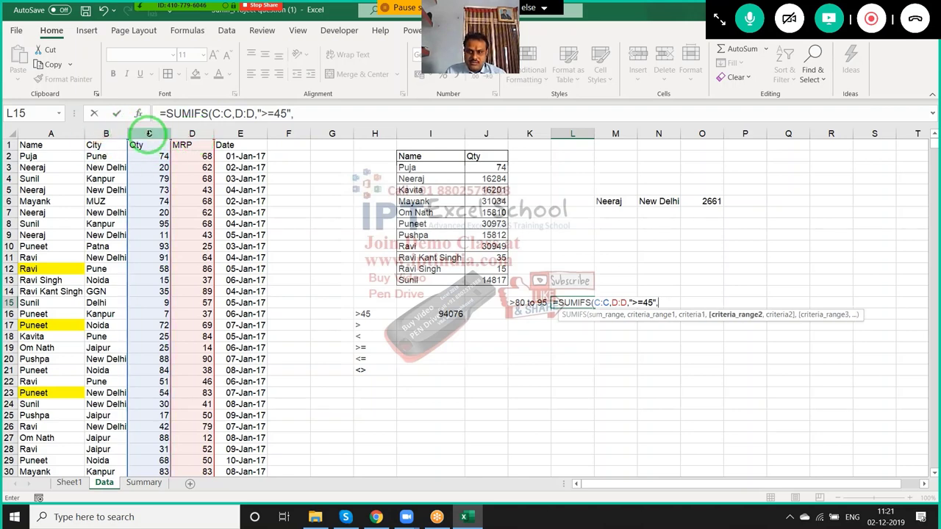
type(",\"<=95")
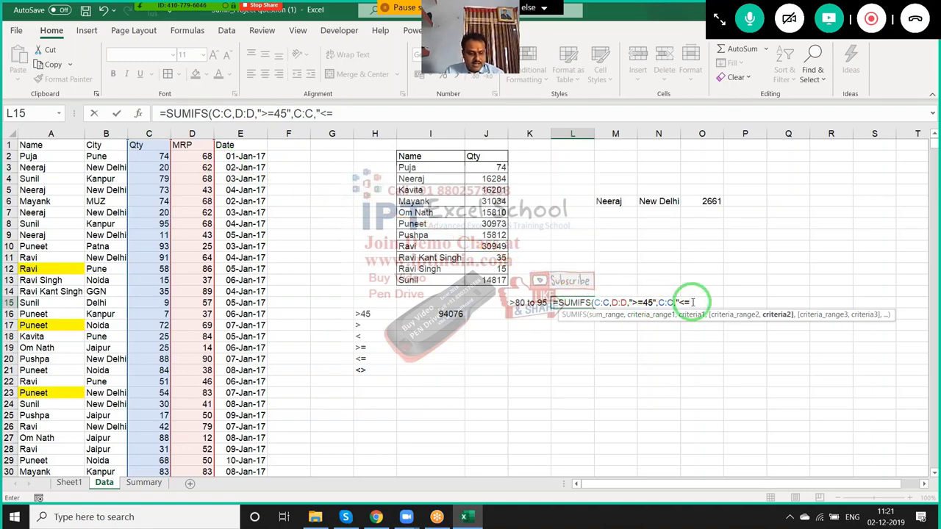
left_click(648, 301)
type("80")
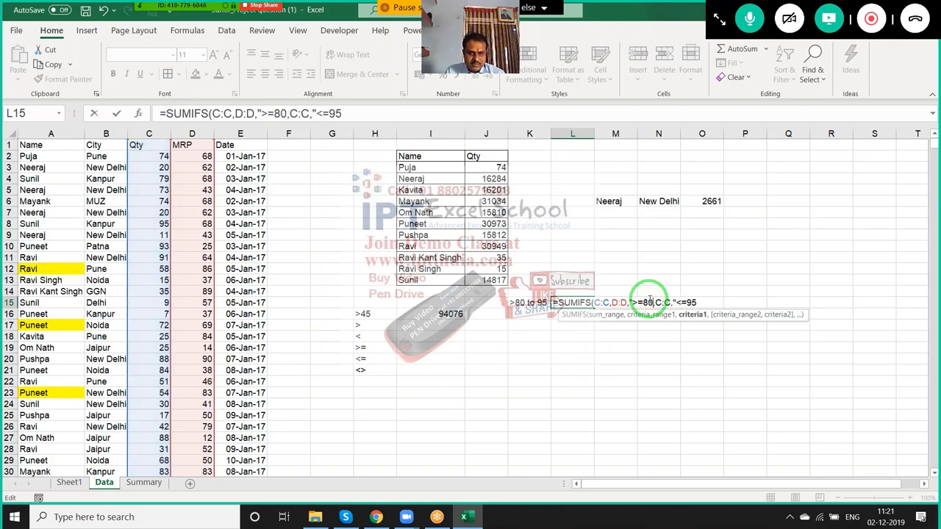
type("\"")
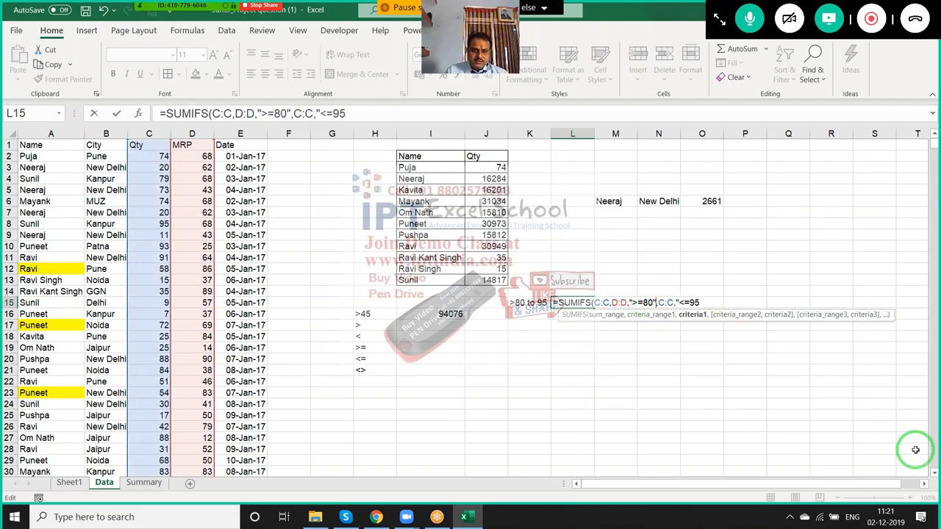
Change the second criteria range to column D and commit, accepting Excel's correction
left_click(658, 302)
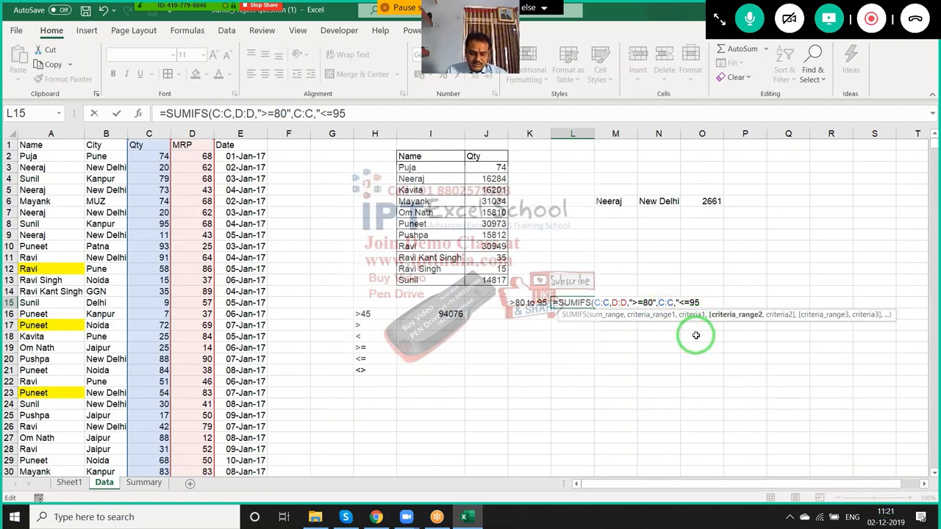
key("Delete")
type("d")
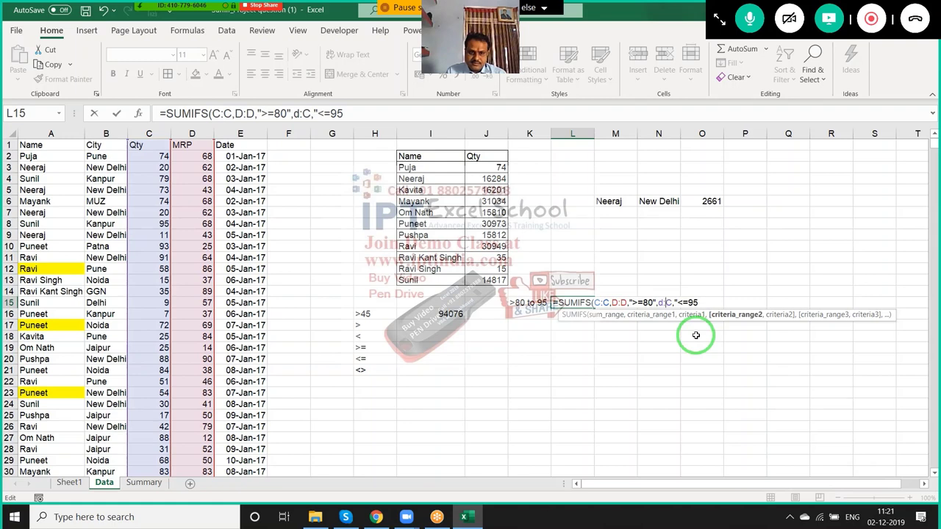
key("Right")
key("Delete")
type("d")
key("Return")
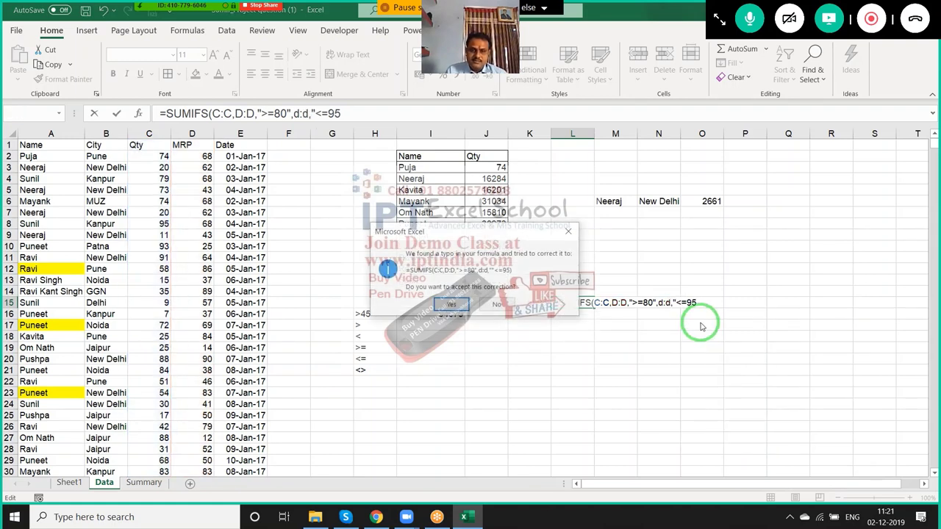
key("Return")
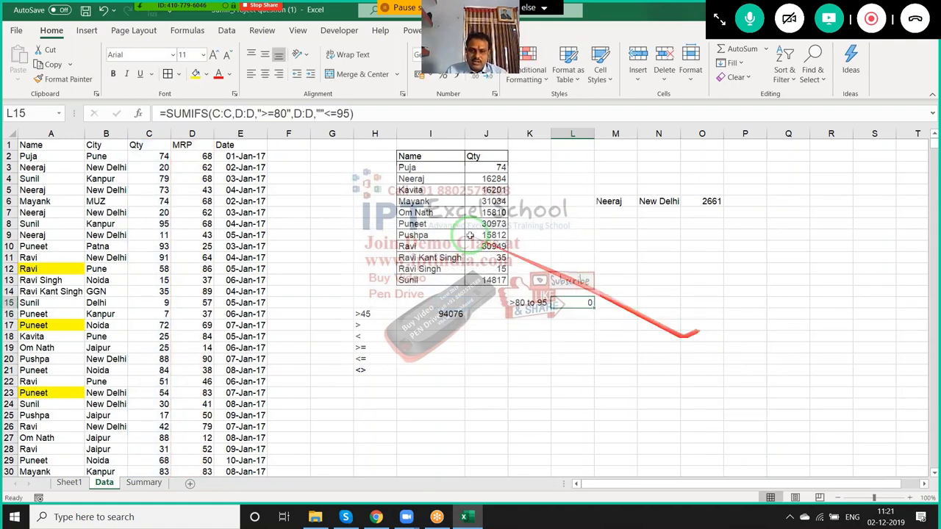
Remove the stray quote and extra comma in the L15 formula, giving 22981
left_click(303, 113)
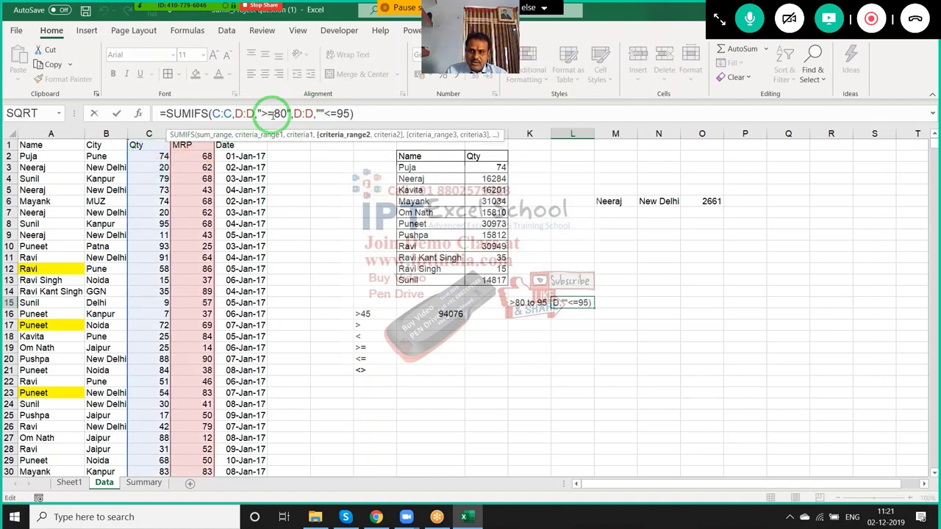
left_click(321, 113)
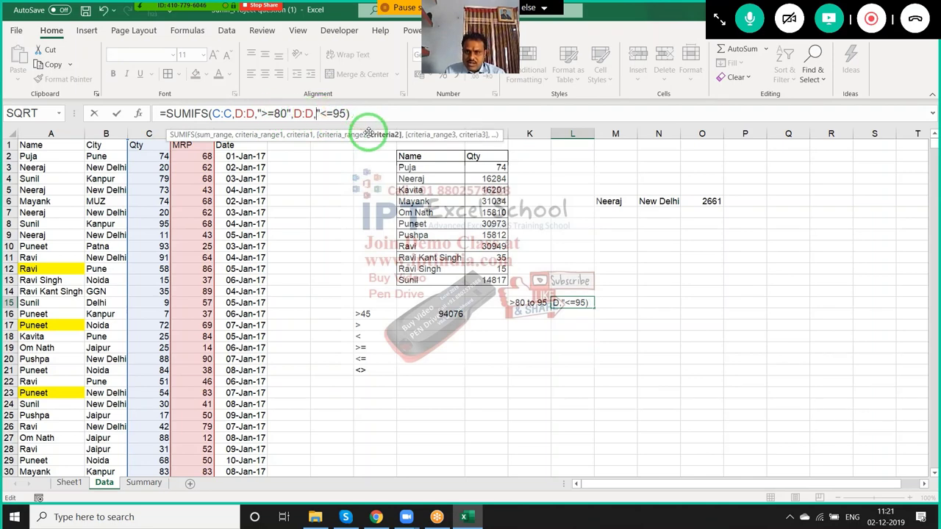
type(",")
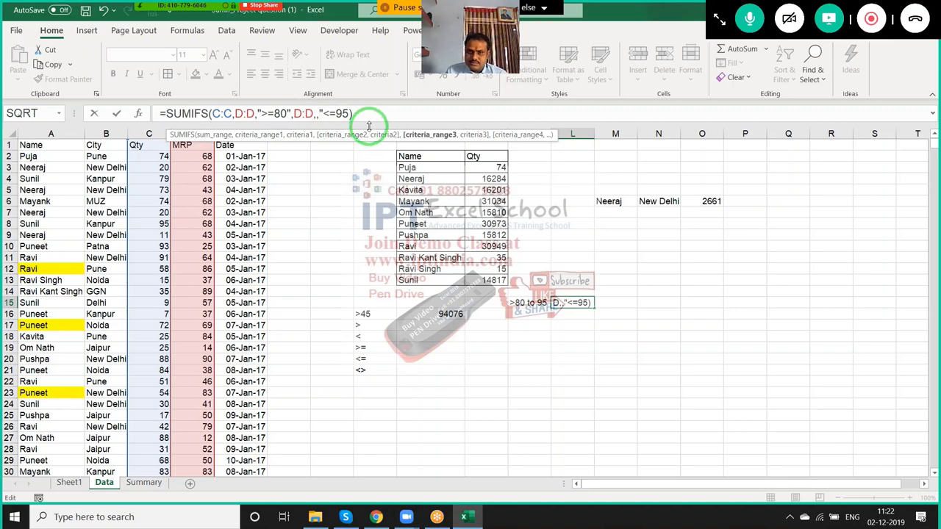
left_click_drag(341, 113, 351, 114)
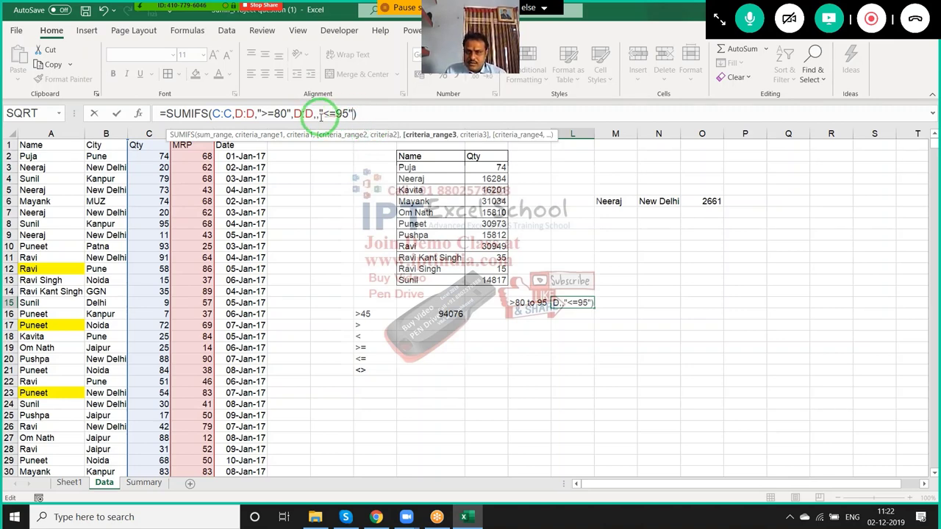
left_click(316, 114)
key("BackSpace")
key("Return")
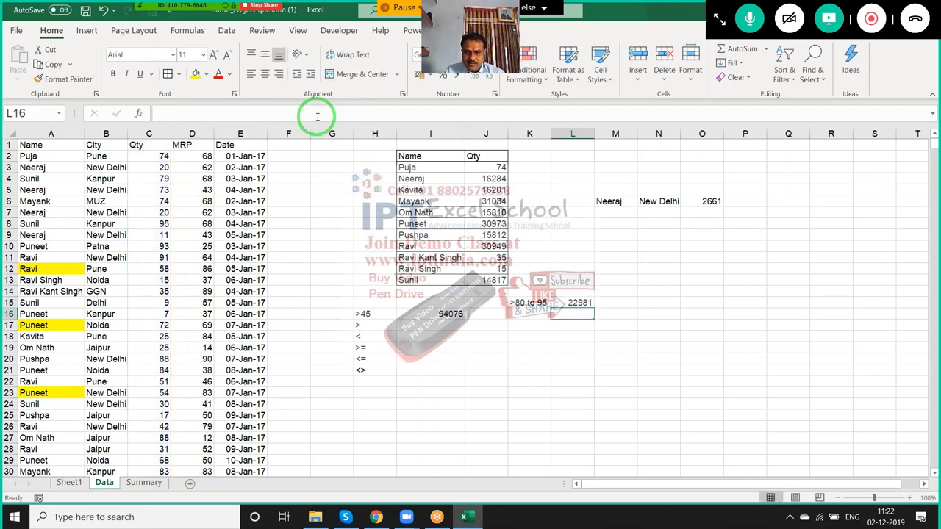
key("Up")
Review the L15 formula and check the Ravi entries in the Name column
left_click(567, 302)
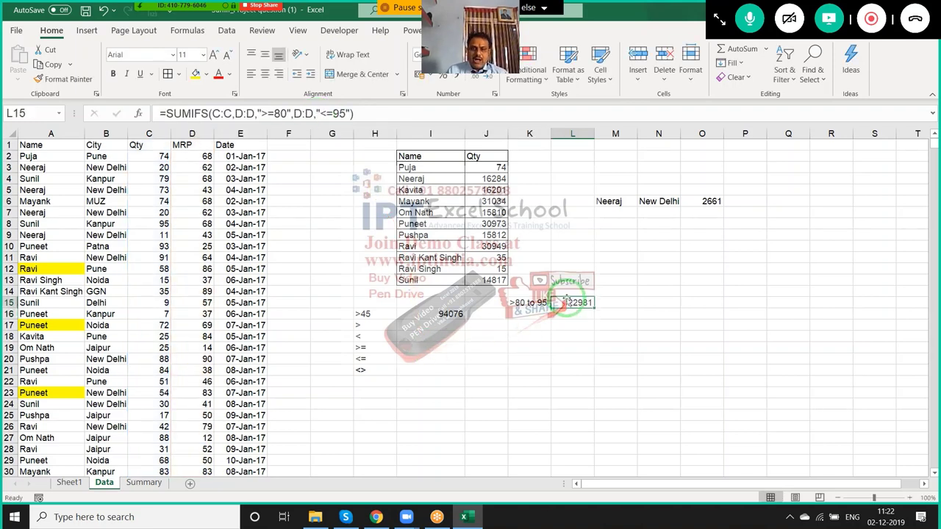
key("ctrl+Up")
double_click(567, 301)
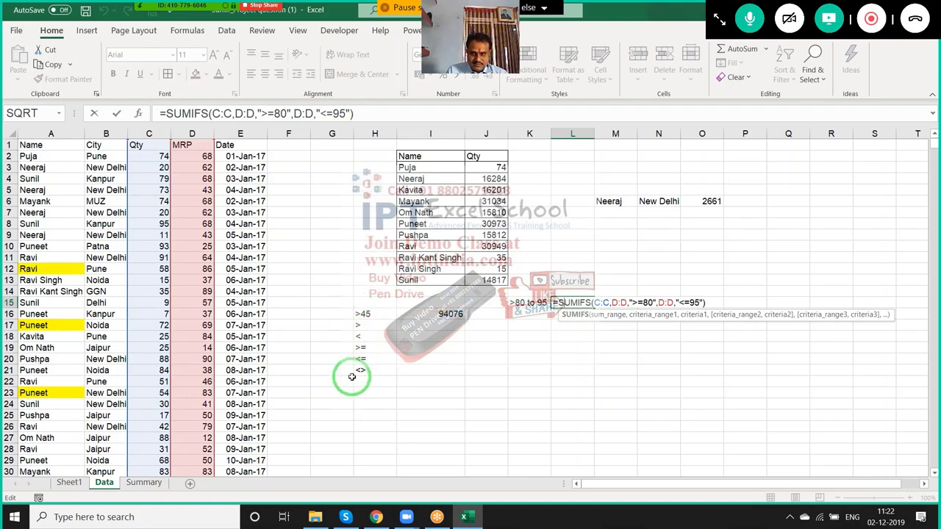
left_click(29, 268)
left_click(33, 280)
Type Ravi in H23 and start a SUMIF in I23
left_click(384, 395)
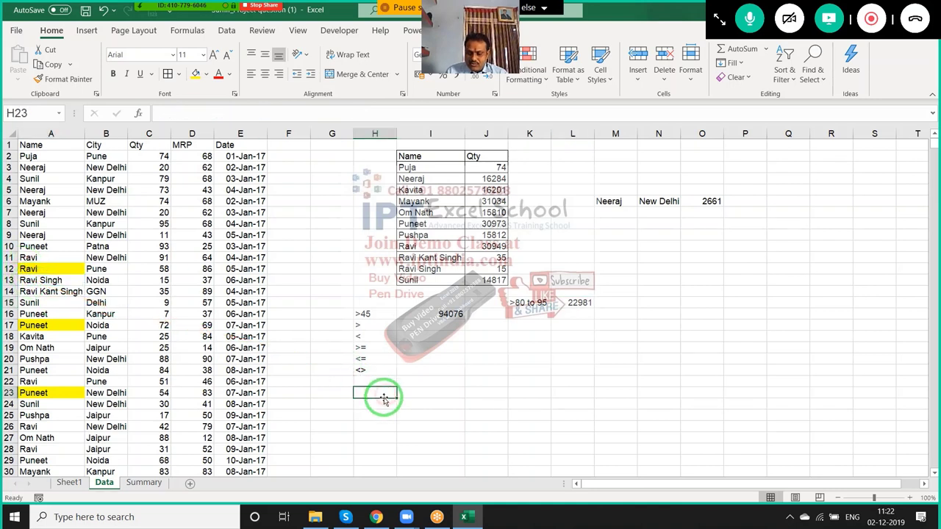
type("Ravi")
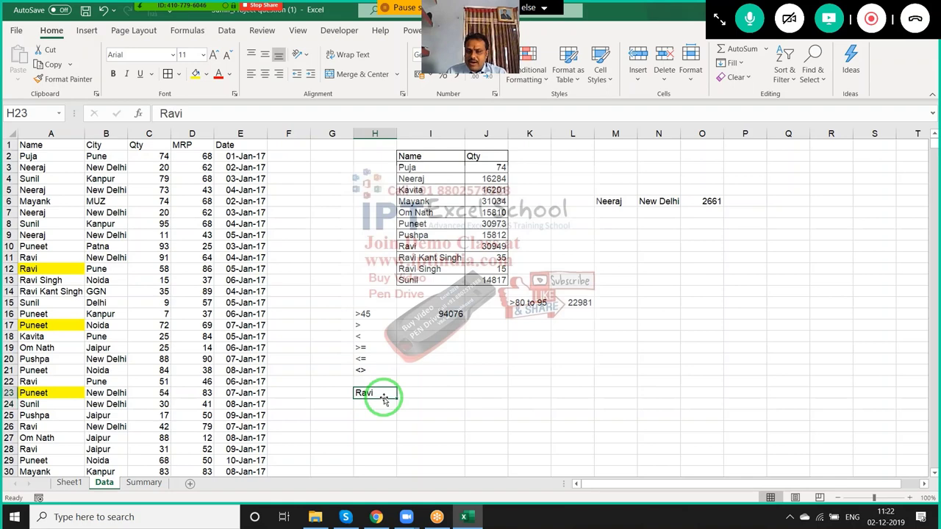
key("Tab")
type("=")
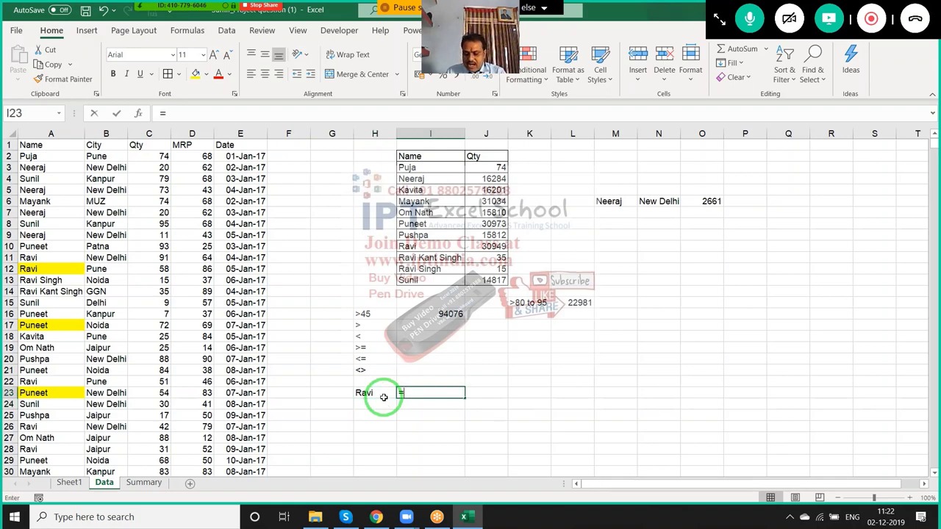
type("sum")
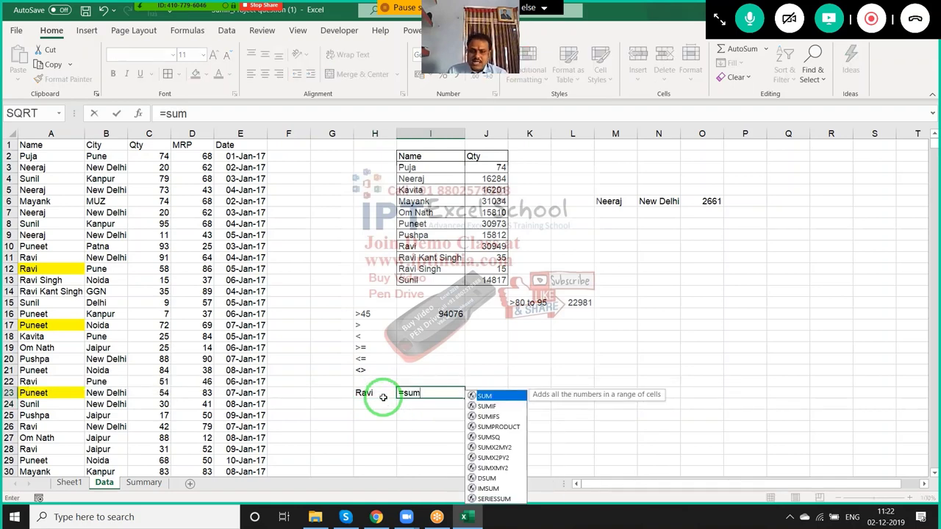
key("Down")
key("Tab")
Complete =SUMIF(A:A,H23,C:C) in I23, totalling Ravi's Qty as 30949
key("Left")
key("Left")
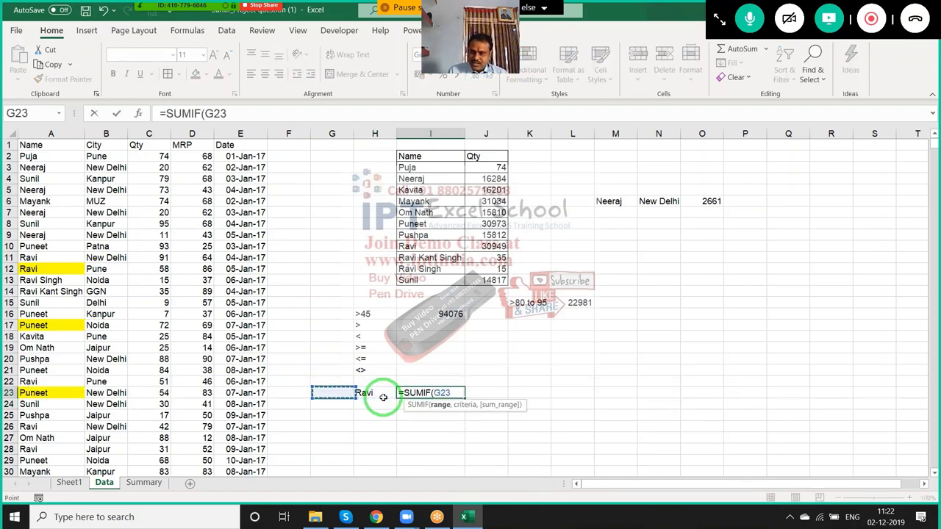
key("Left")
key("Left")
key("Left")
key("Left")
key("Left")
key("Left")
key("ctrl+space")
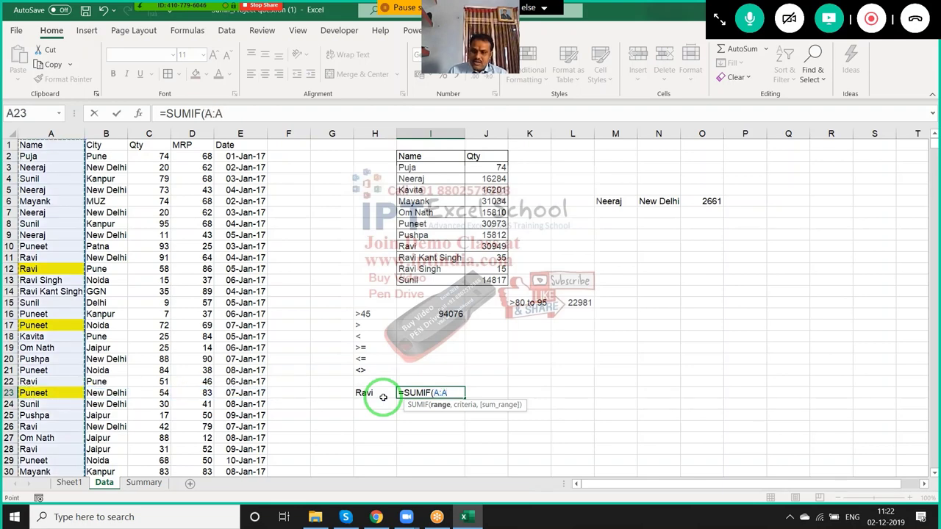
type("v")
key("Return")
key("Return")
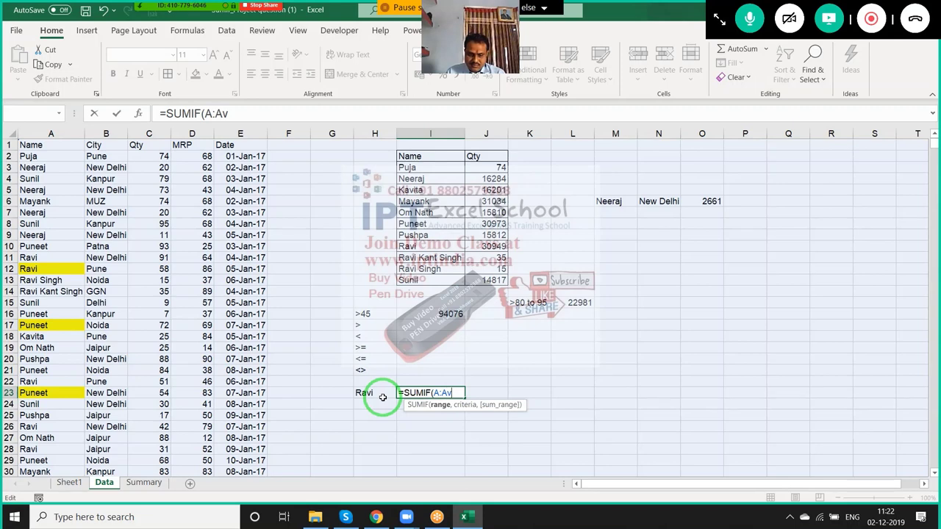
key("BackSpace")
type(",")
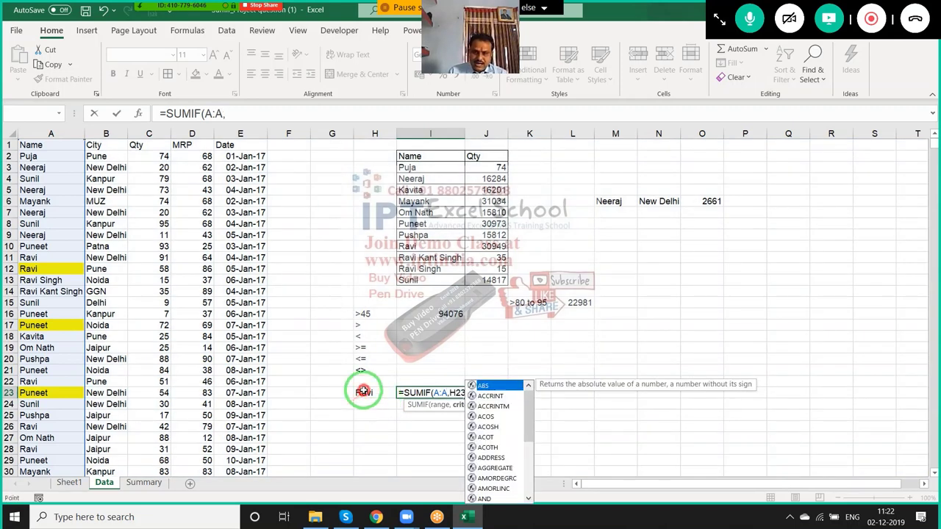
left_click(363, 392)
type(",")
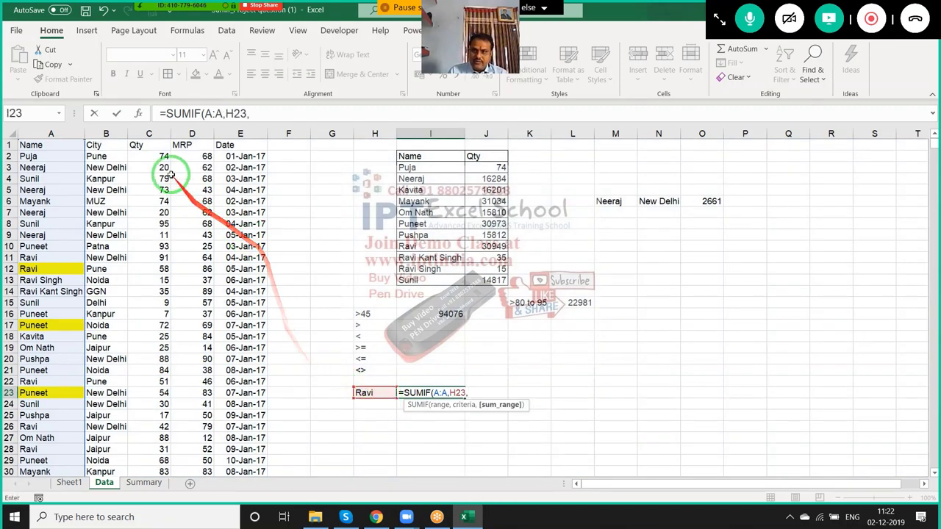
left_click(147, 134)
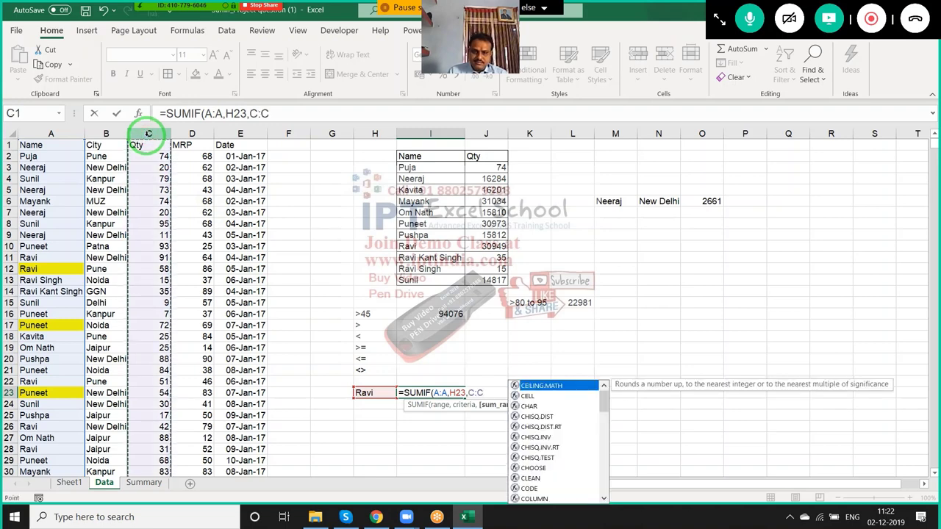
key("Return")
left_click(421, 393)
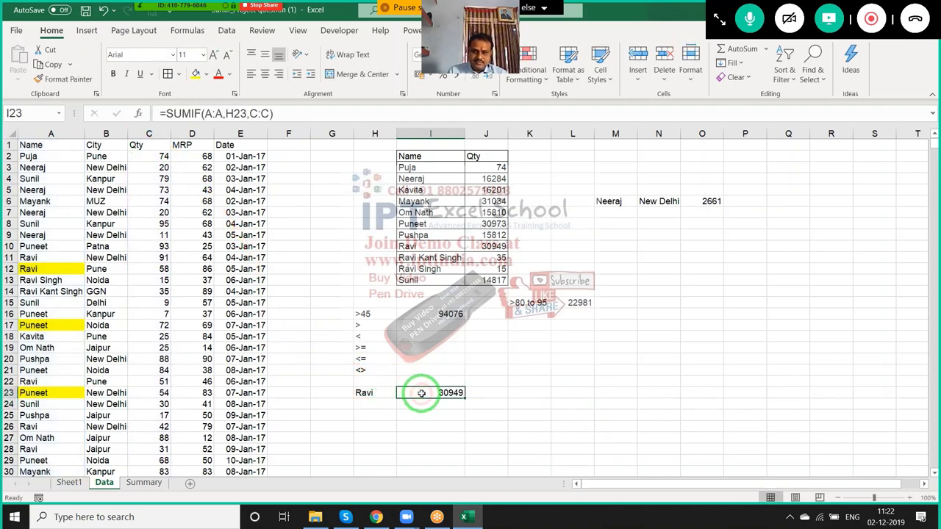
left_click(358, 393)
Try *Ravi* as the H23 criterion, then revert it to plain Ravi
double_click(358, 393)
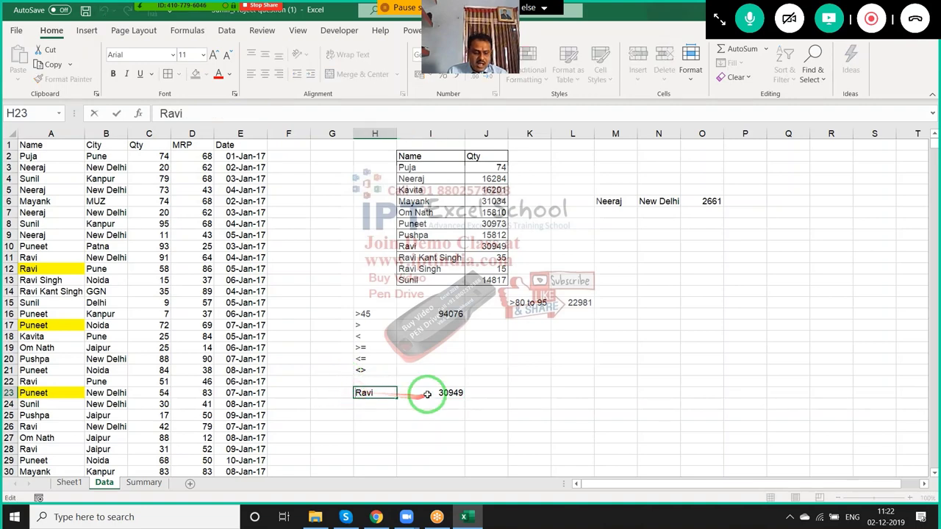
left_click(376, 394)
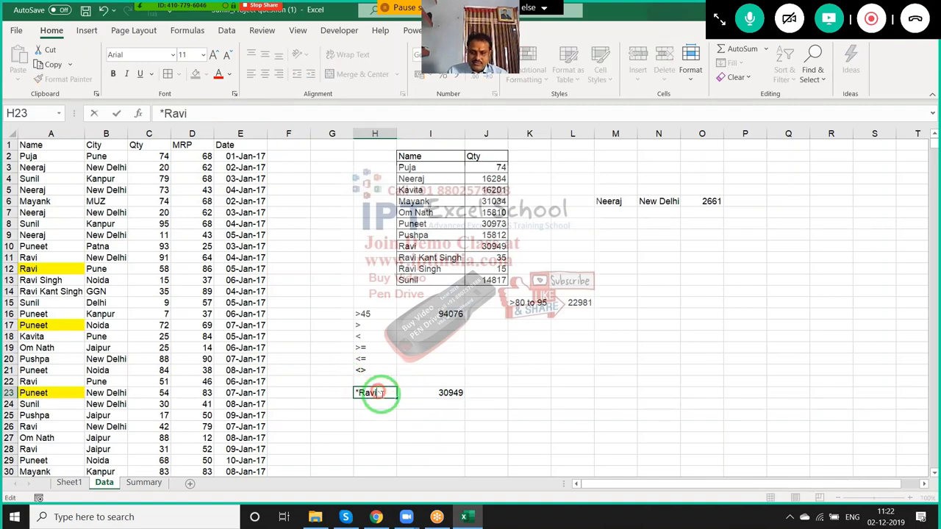
key("Return")
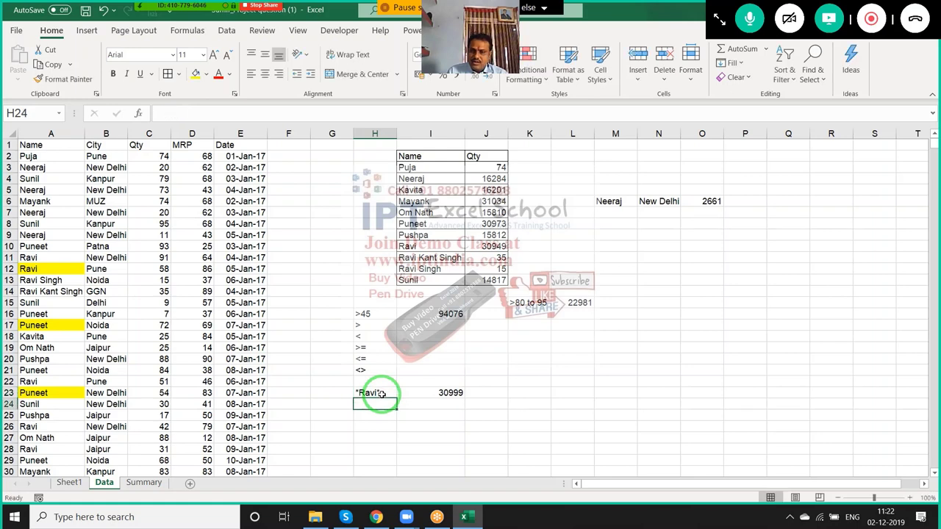
left_click(380, 393)
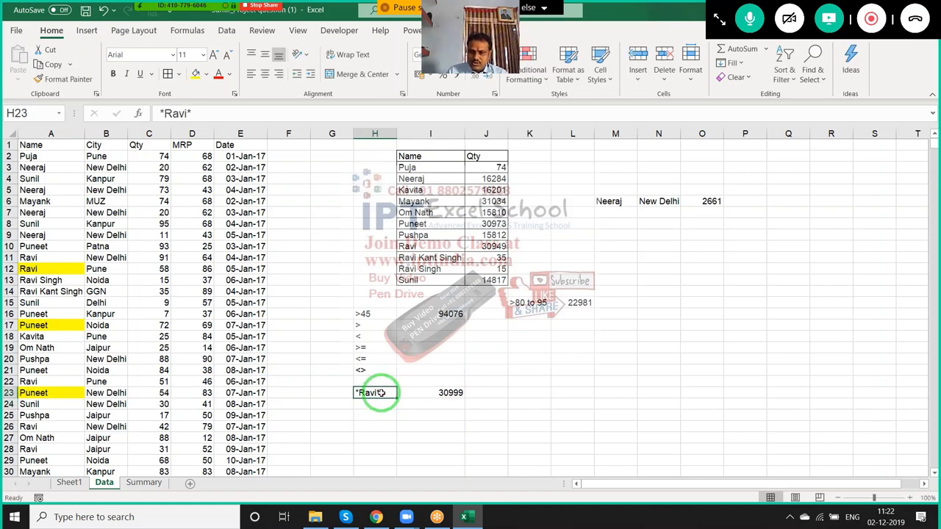
left_click(248, 116)
key("BackSpace")
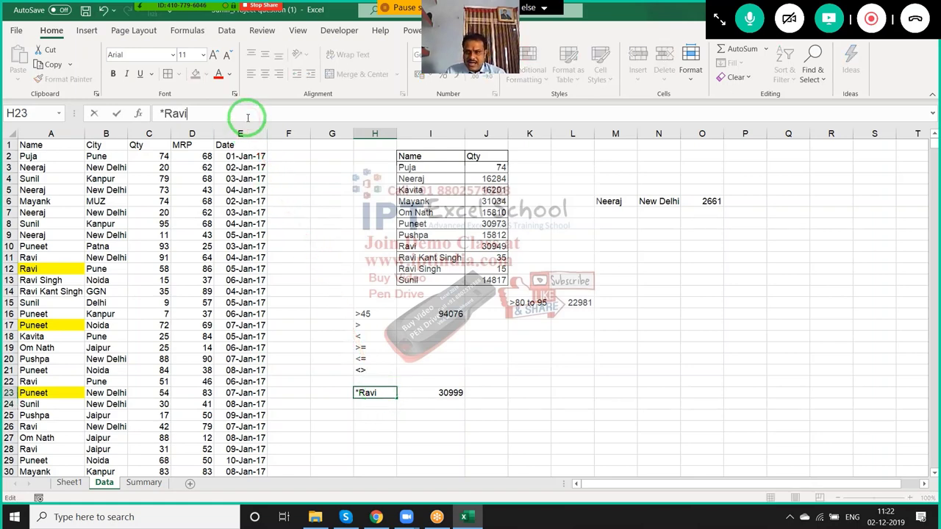
key("Home")
key("Delete")
key("Return")
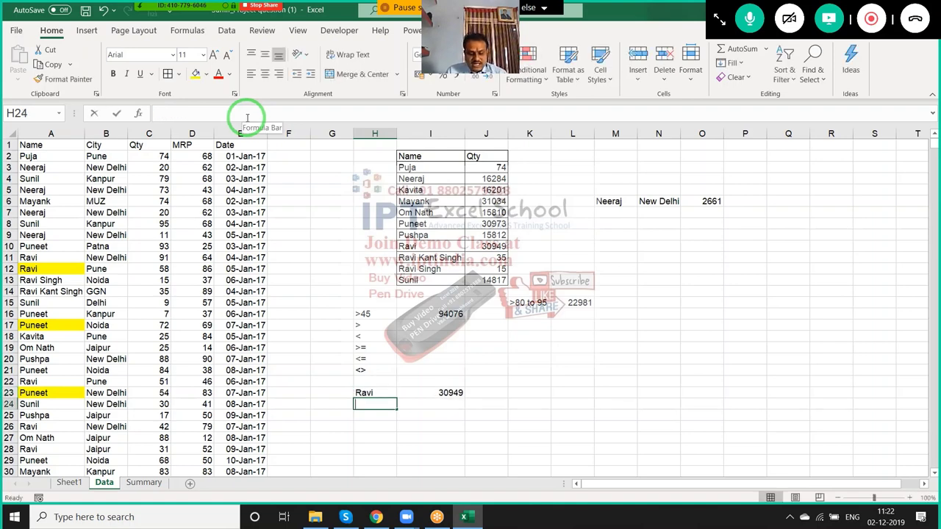
List *Ravi and Ravi* in H24:H25, then set H23 to *Ravi* so I23 shows 30999
type("*")
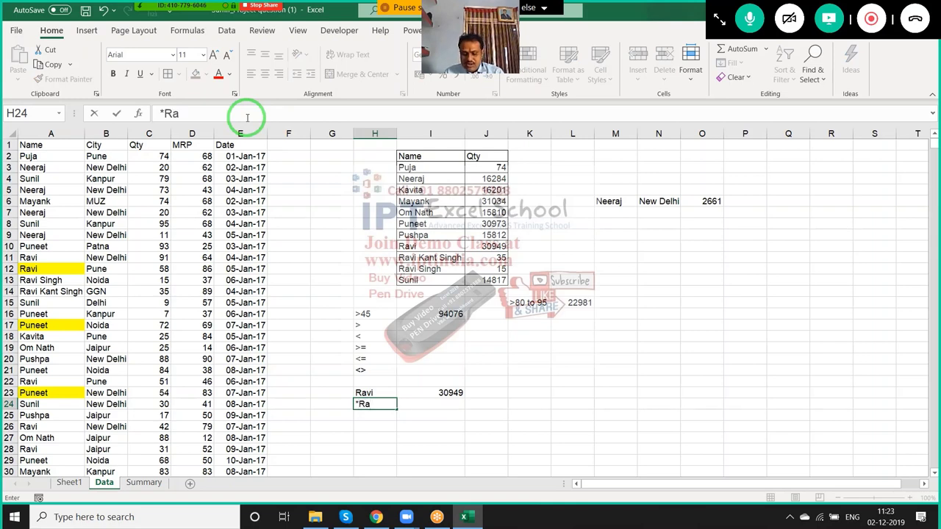
key("Return")
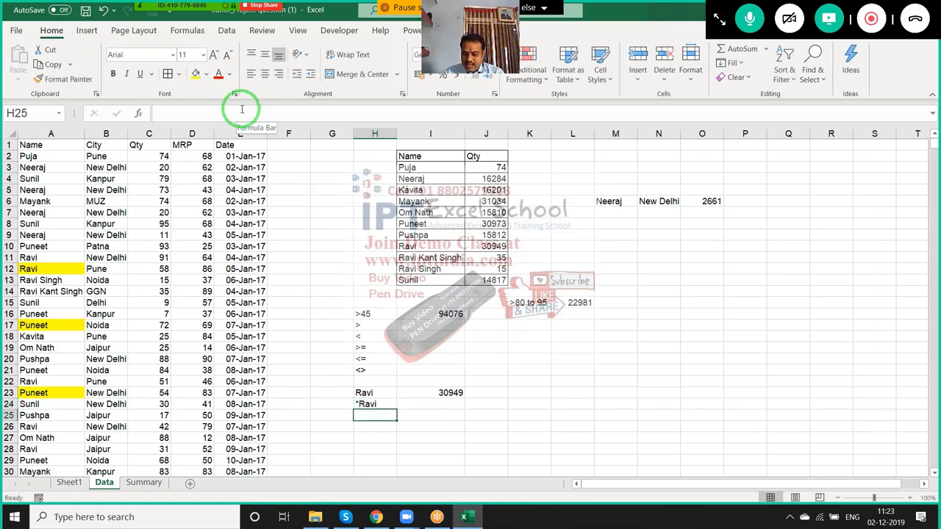
type("Ravi*")
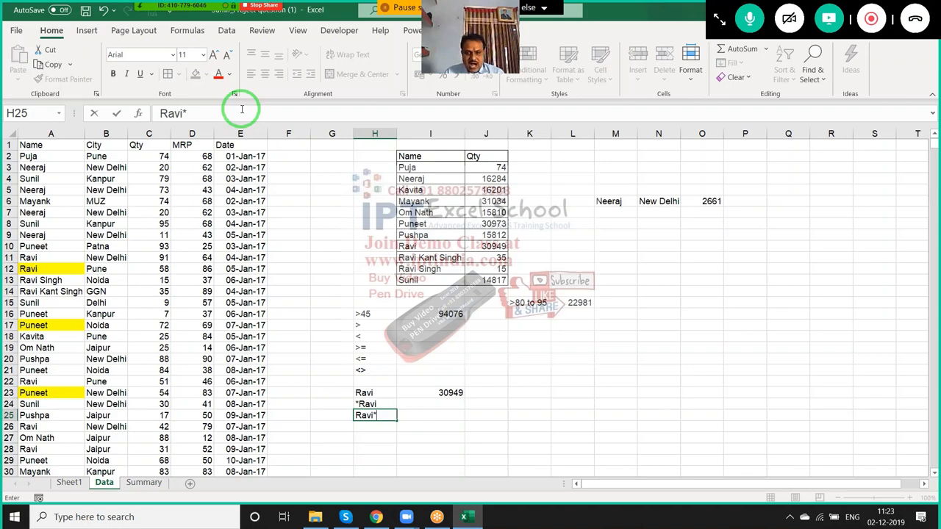
key("Return")
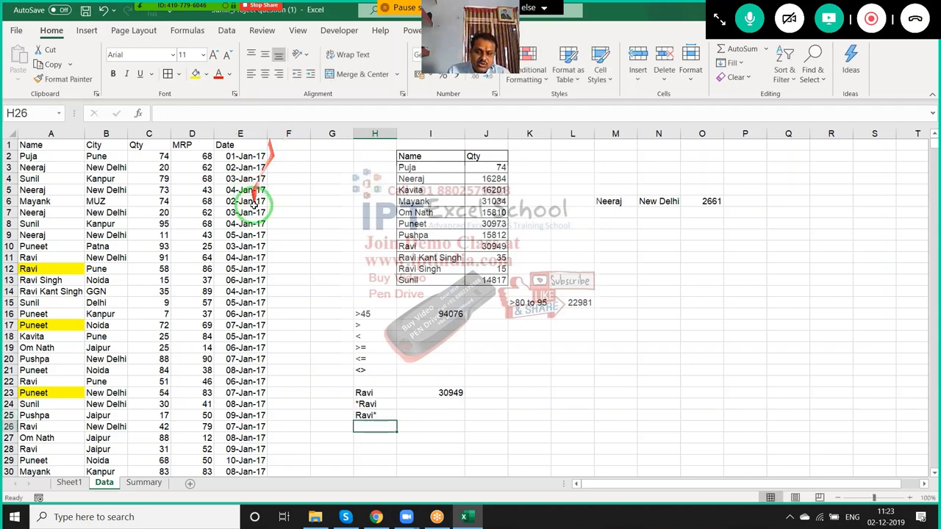
double_click(360, 391)
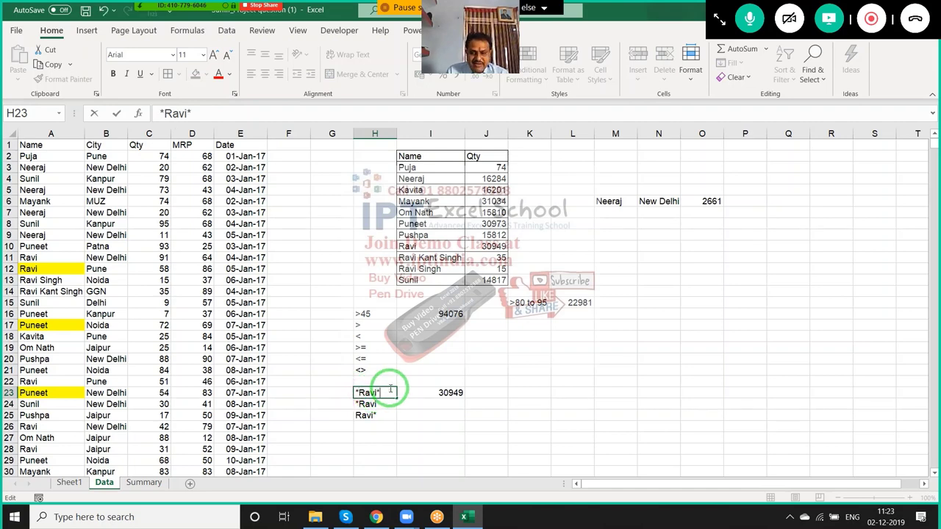
key("Return")
left_click(445, 392)
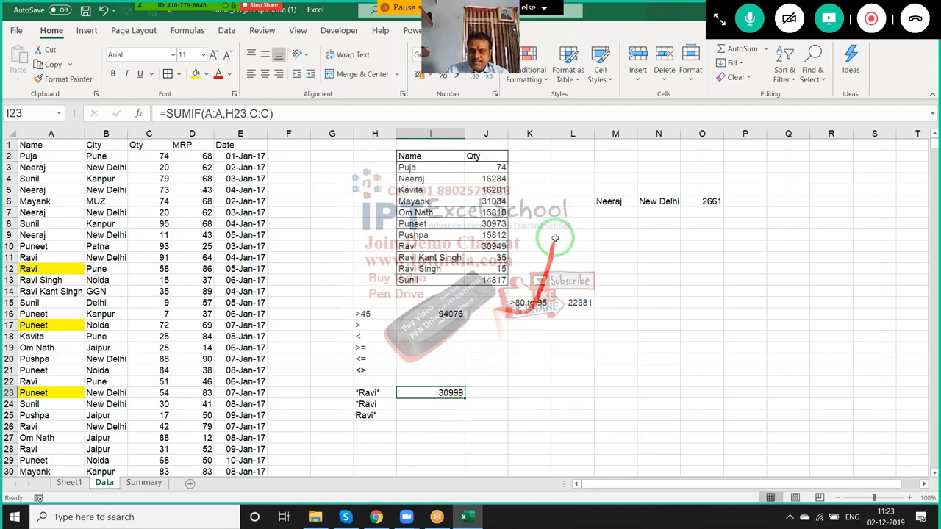
left_click(534, 168)
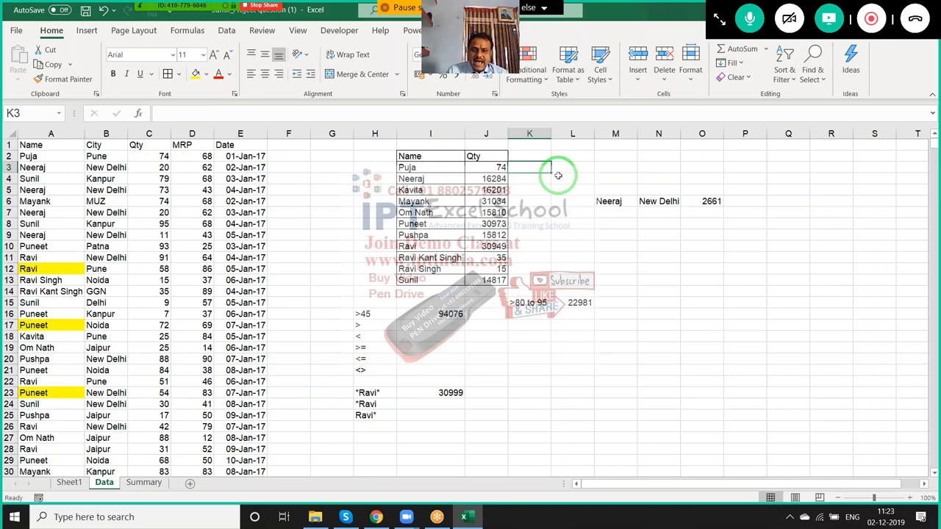
Enter =AVERAGEIF(A:A,I3,D:D) in K3 to average Puja's MRP, giving 68
type("=av")
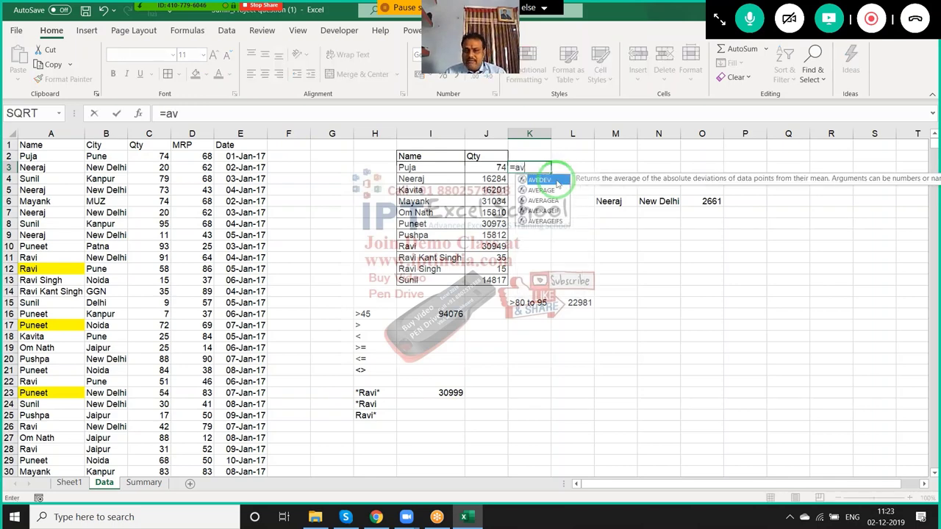
key("Down")
key("Down")
key("Down")
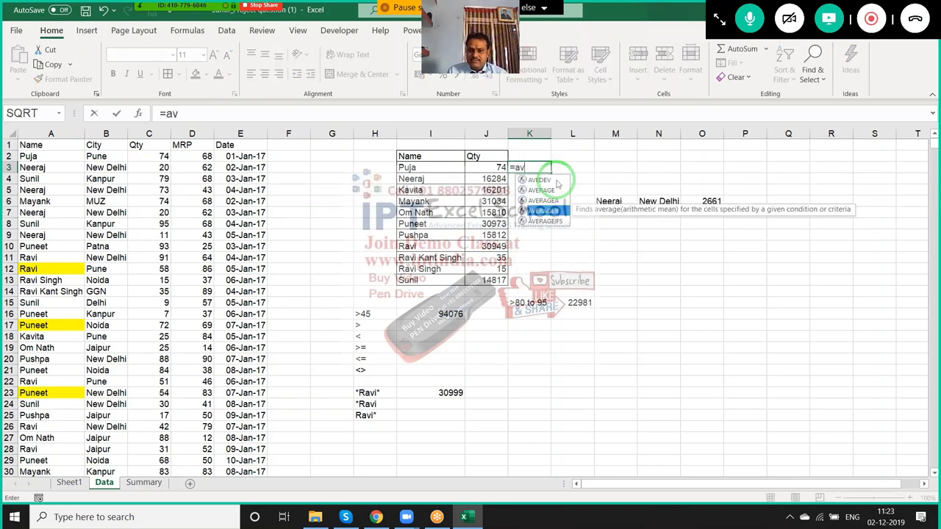
key("Tab")
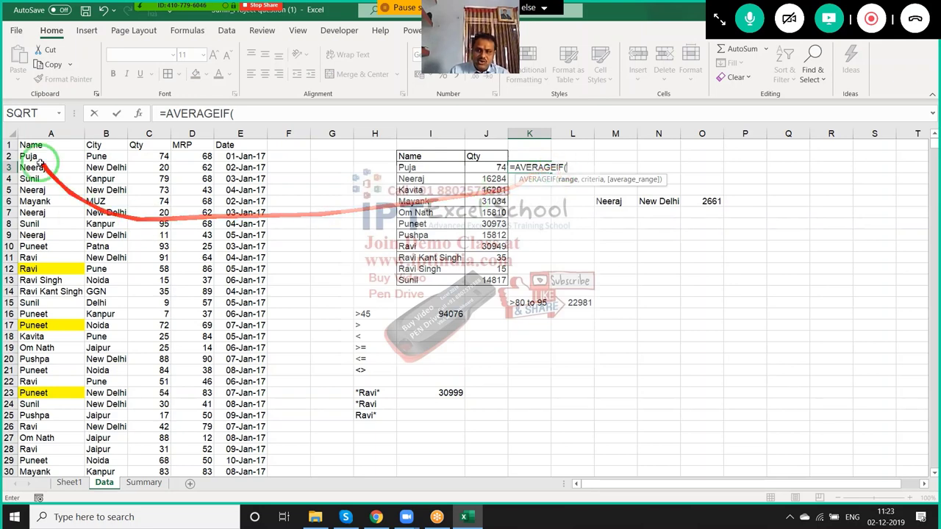
left_click(42, 140)
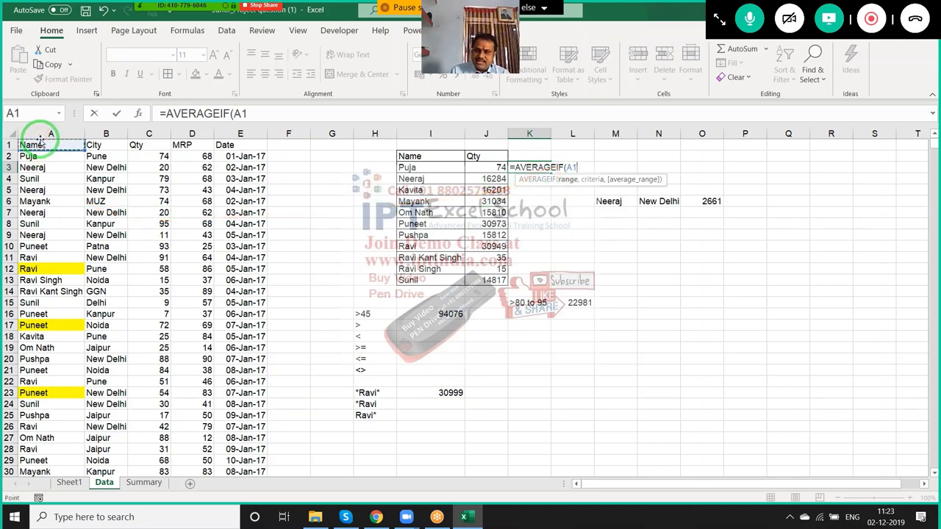
left_click(38, 133)
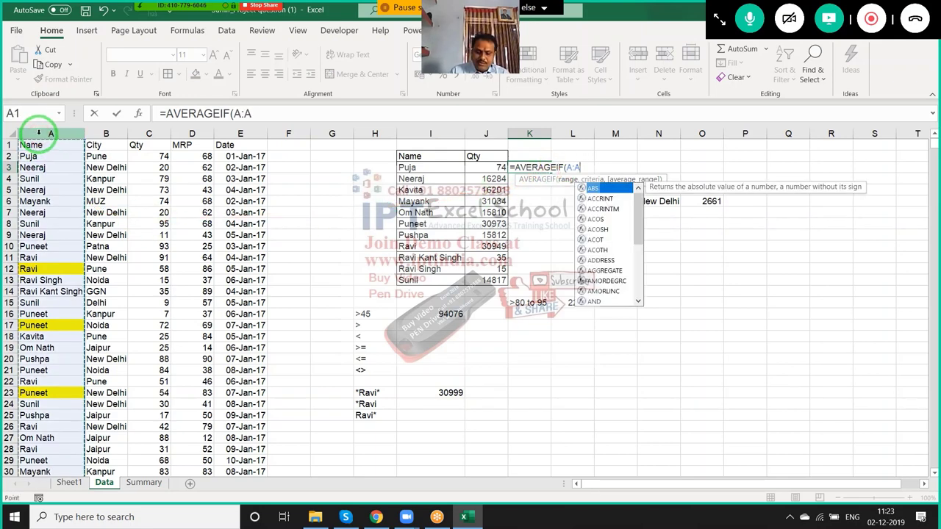
type(",")
left_click(430, 167)
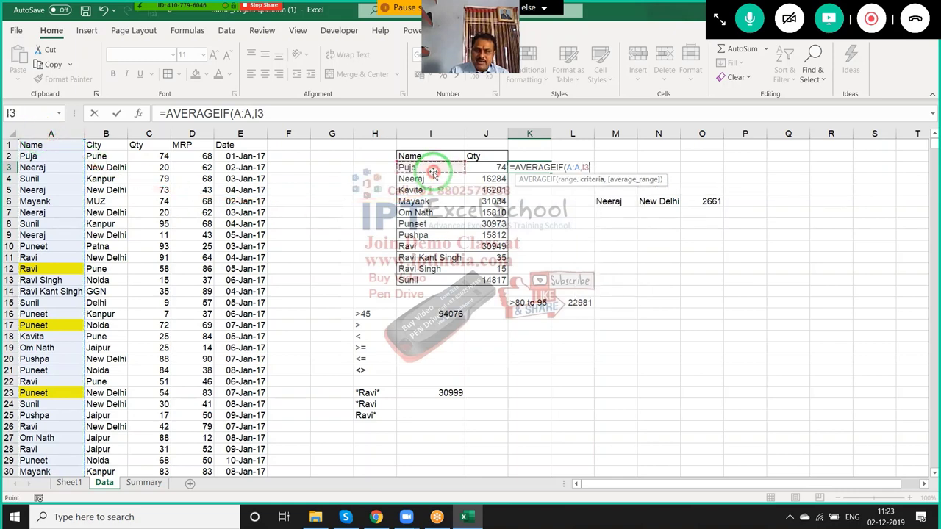
type(",")
left_click(195, 133)
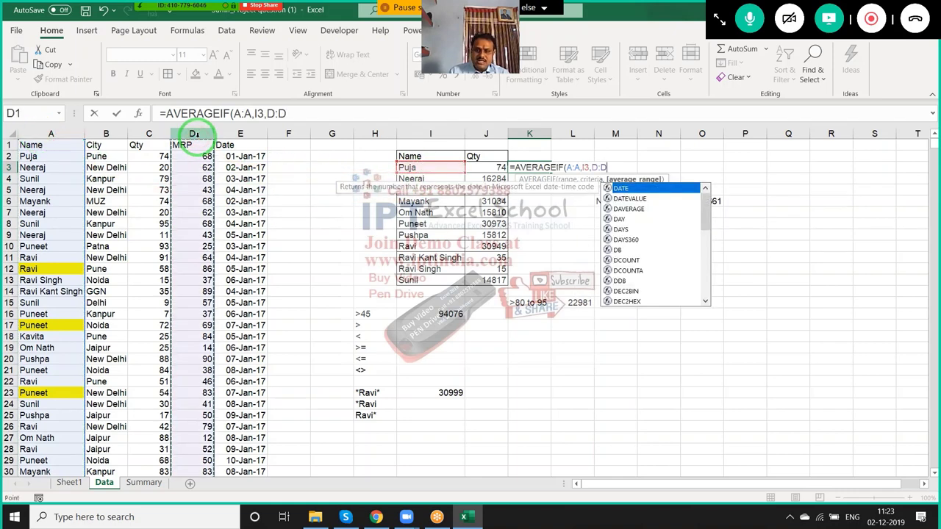
key("Return")
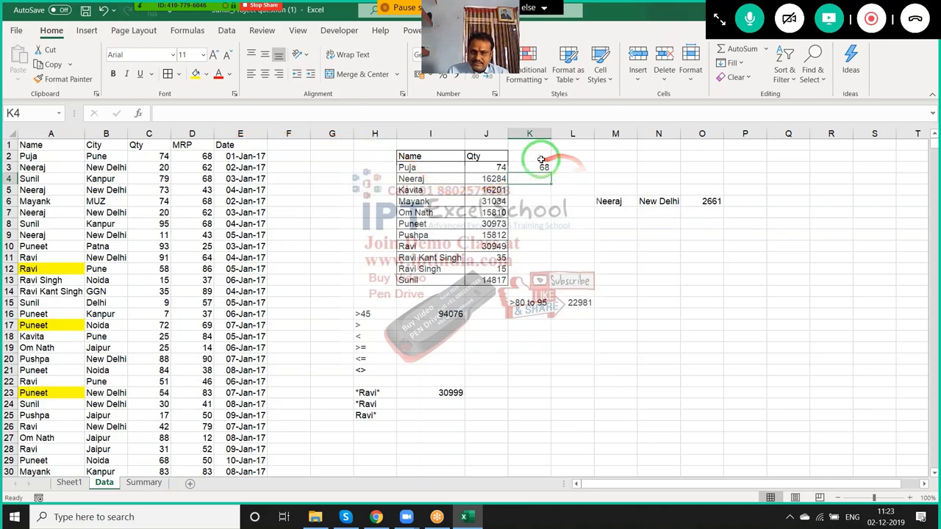
Fill the AVERAGEIF formula down from K3 through K13
left_click(541, 163)
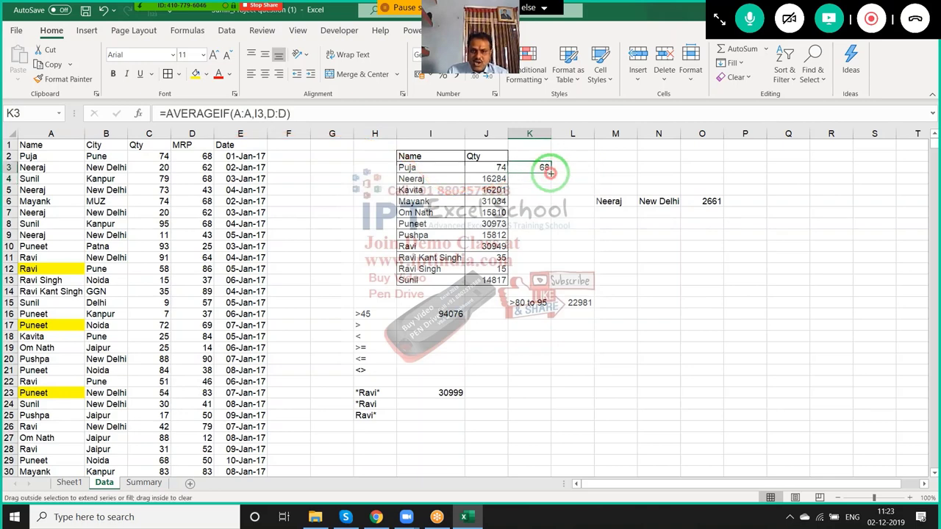
double_click(551, 173)
left_click(737, 204)
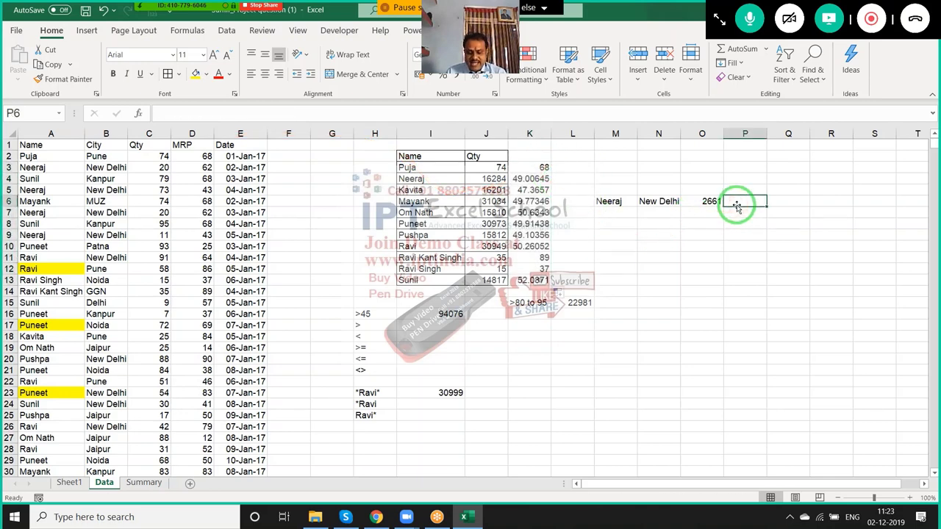
Start an AVERAGEIFS formula in P6 that averages the MRP column D:D
type("=av")
key("Down")
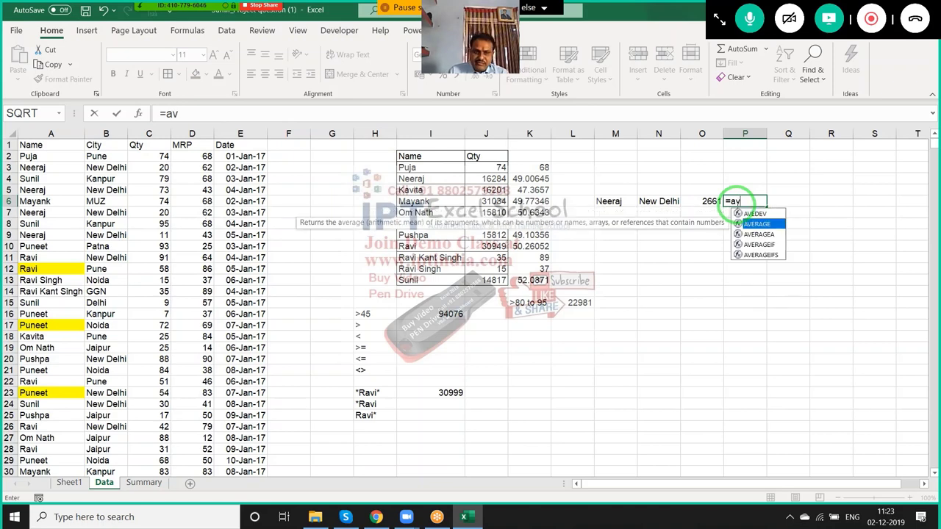
key("Down")
key("Down")
key("Down")
key("Tab")
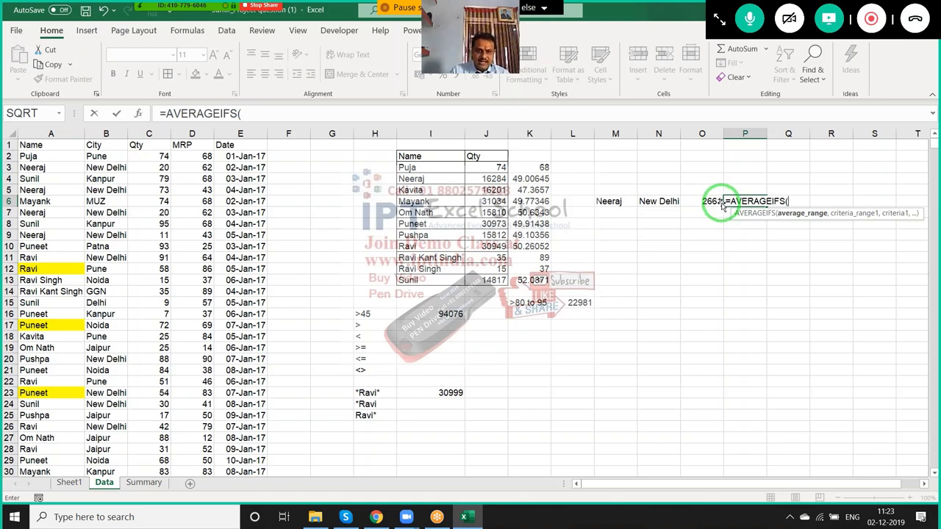
left_click(31, 133)
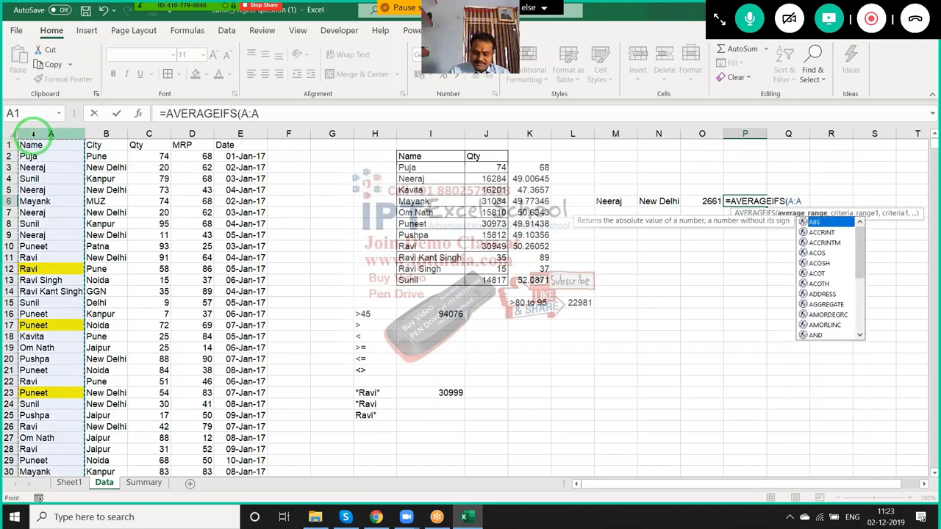
type(",")
key("BackSpace")
key("BackSpace")
key("BackSpace")
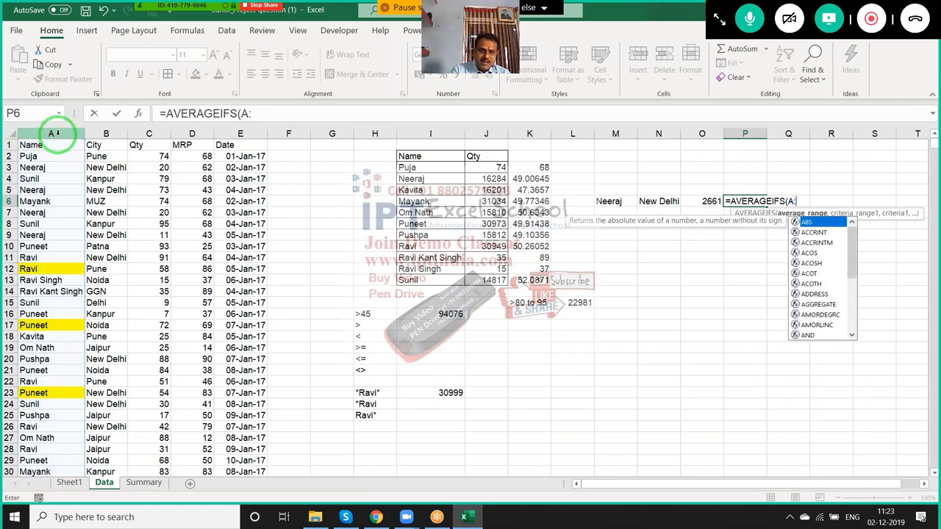
key("BackSpace")
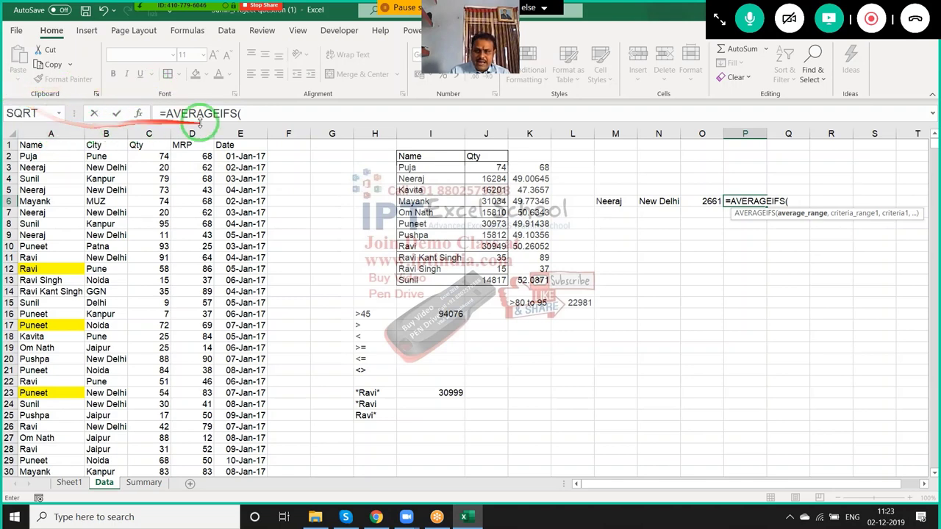
left_click(190, 133)
type(",")
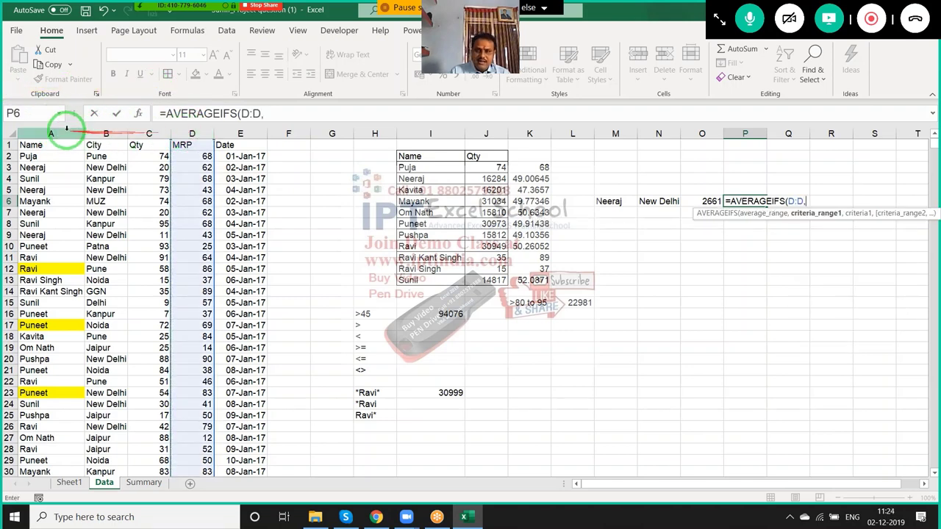
Add criteria Name A:A = M6 and City B:B = N6, returning 50.4717
left_click(45, 133)
type(",")
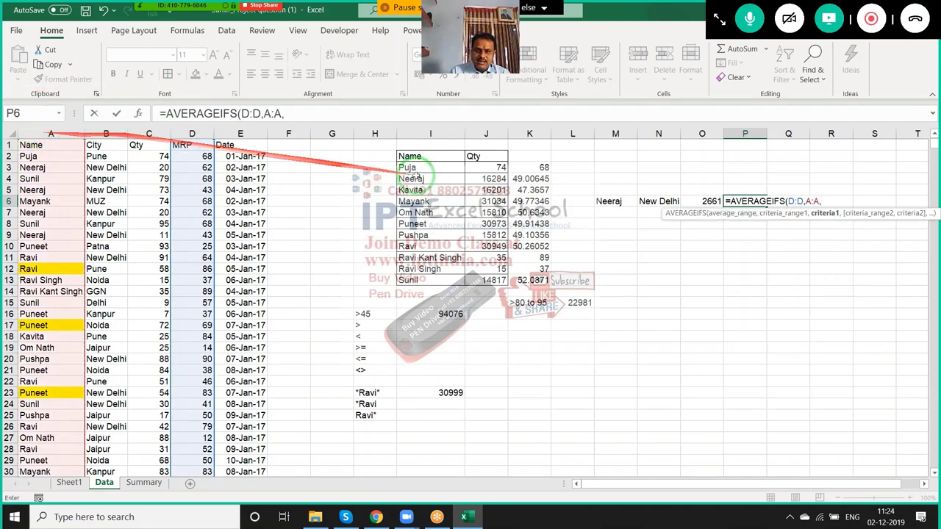
left_click(609, 201)
type(",")
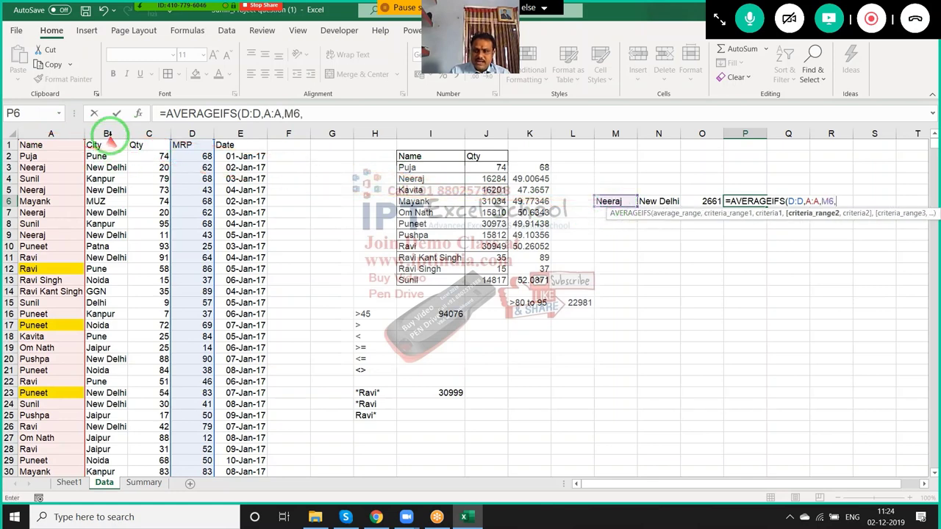
left_click(106, 133)
type(",")
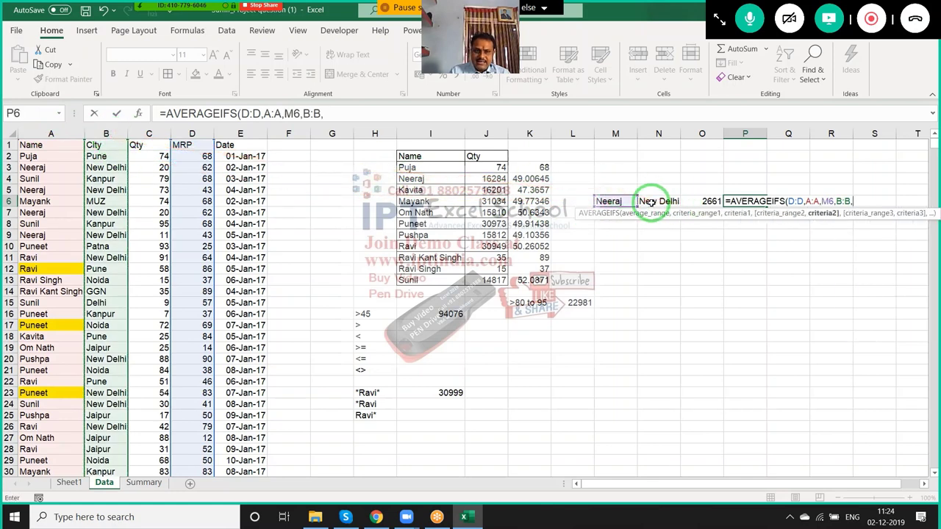
left_click(653, 204)
key("Return")
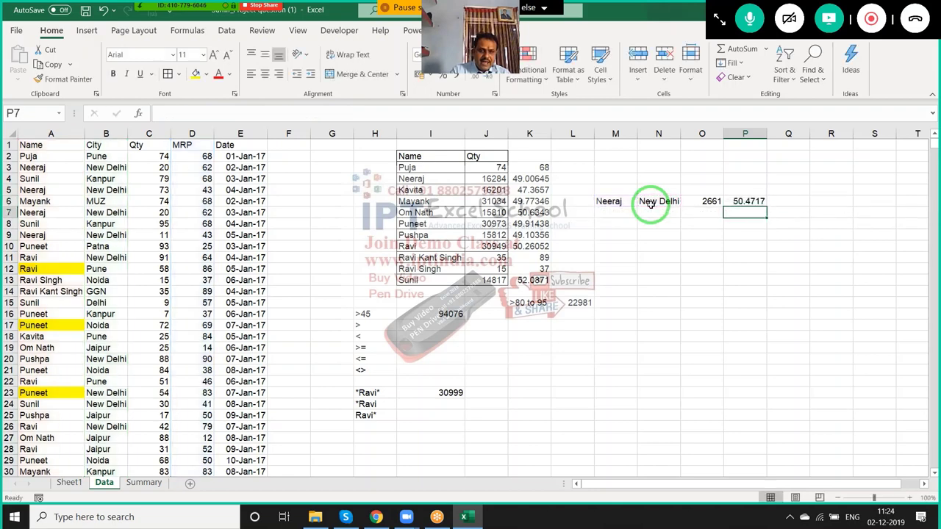
left_click(744, 200)
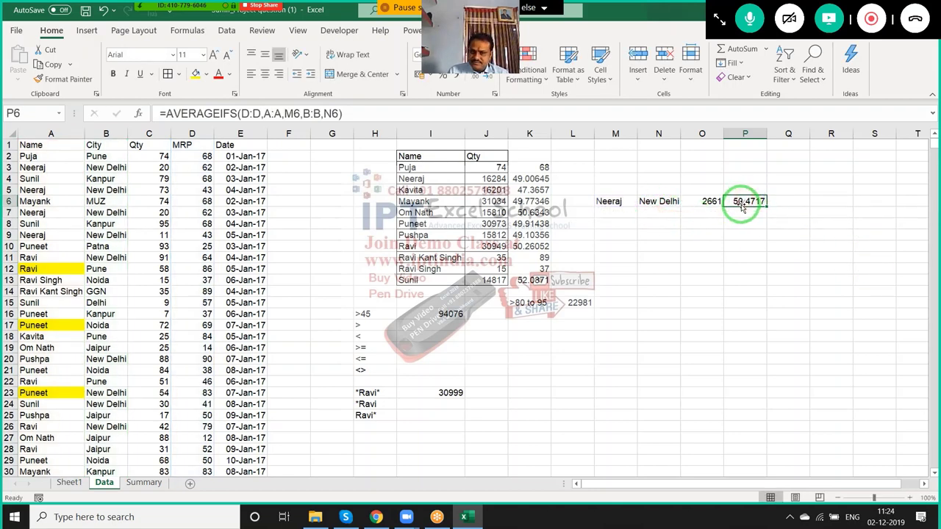
mouse_move(375, 303)
left_mouse_down()
mouse_move(375, 391)
mouse_move(360, 434)
left_mouse_up()
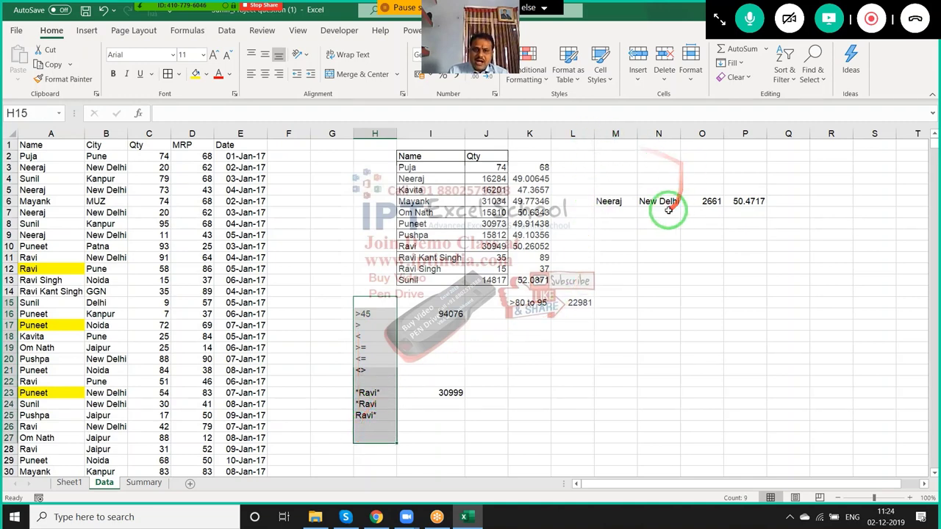
Insert a blank column at column L
left_click(580, 133)
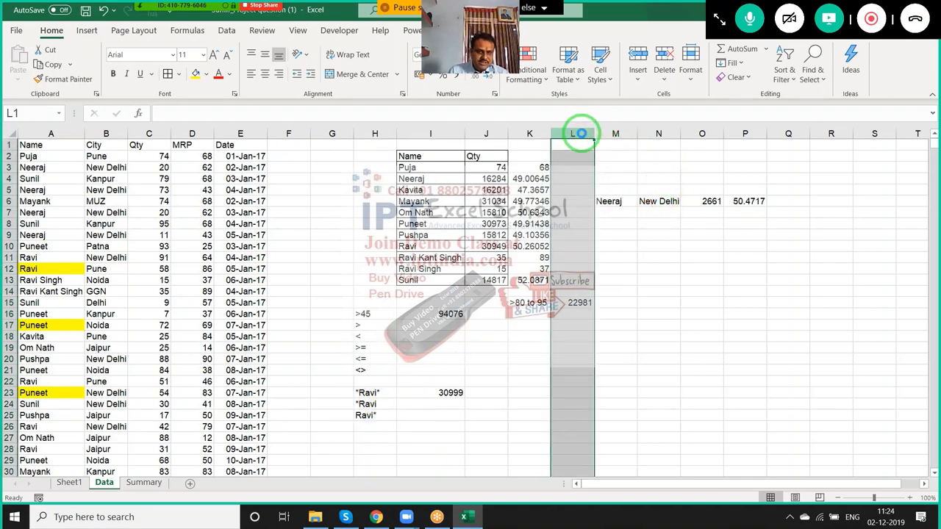
key("ctrl+shift+plus")
left_click(658, 279)
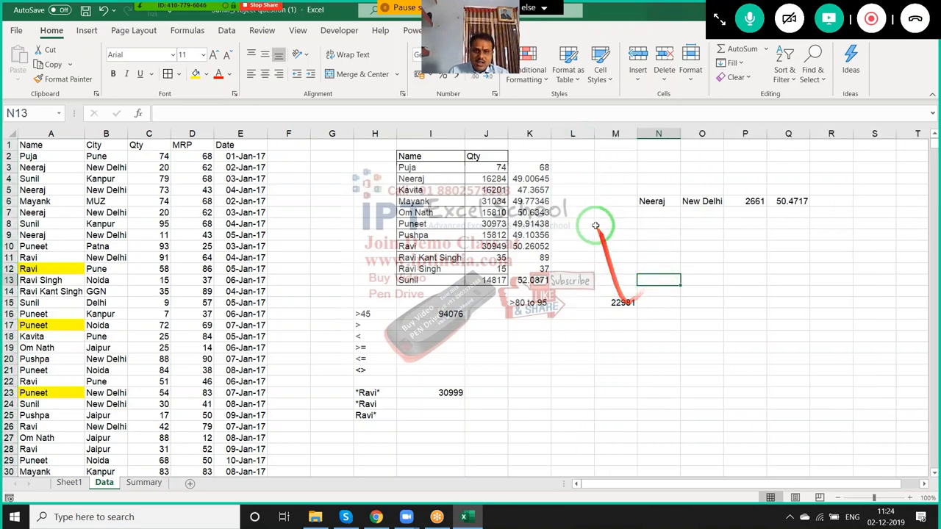
Enter =COUNT(D2:D8) in F2 to count the numeric MRP values, showing 7
left_click(297, 157)
type("=cou")
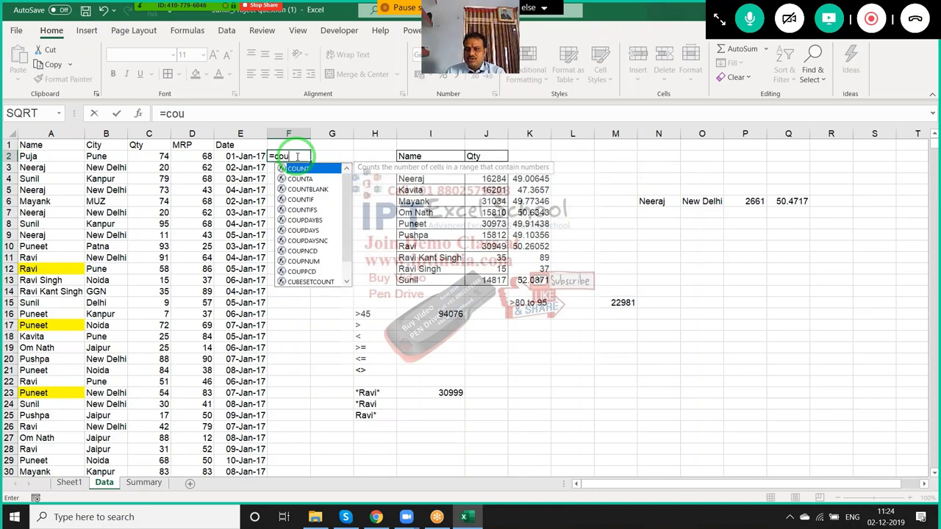
key("Tab")
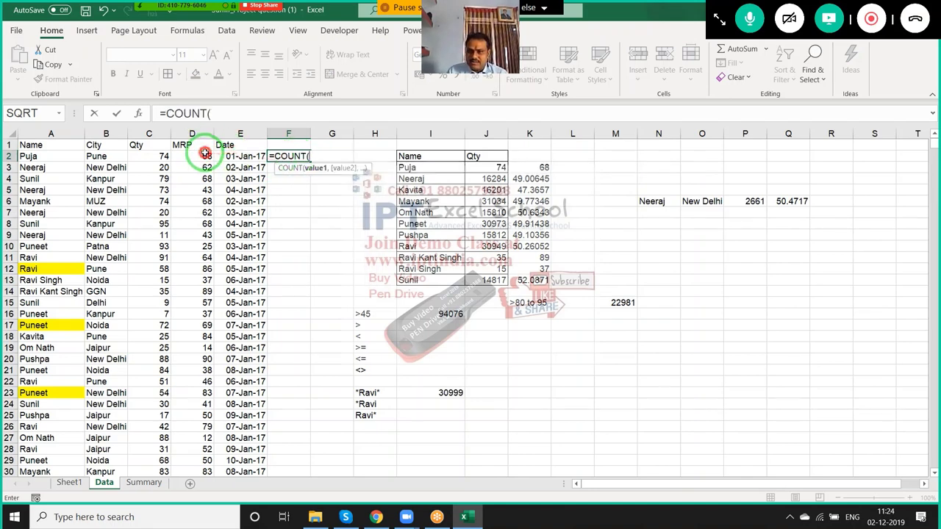
left_click_drag(200, 154, 202, 224)
key("Return")
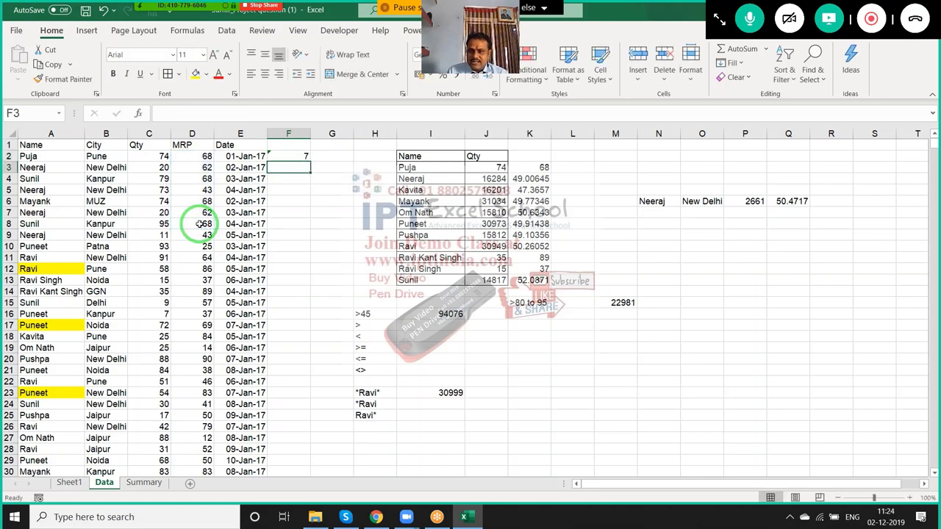
Test the count by typing 'as' into D5, then undo to restore 43
left_click(195, 189)
type("as")
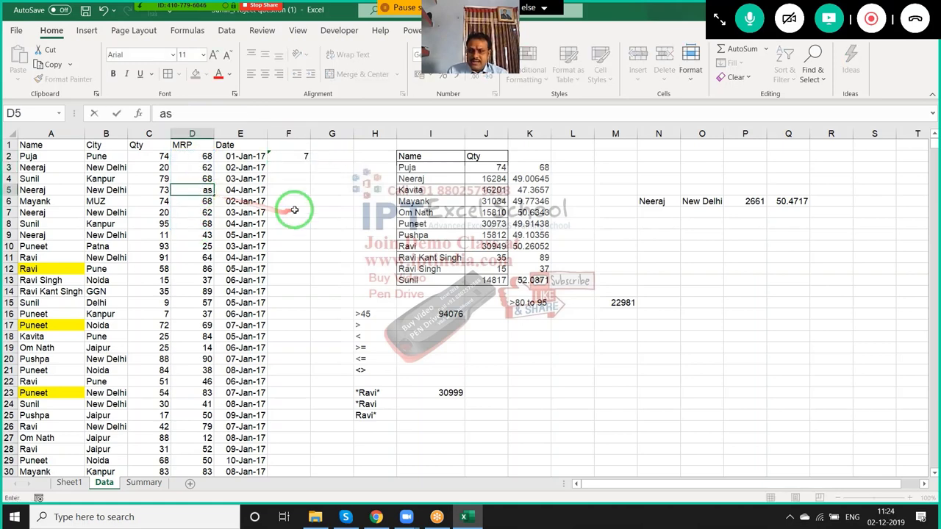
left_click(298, 206)
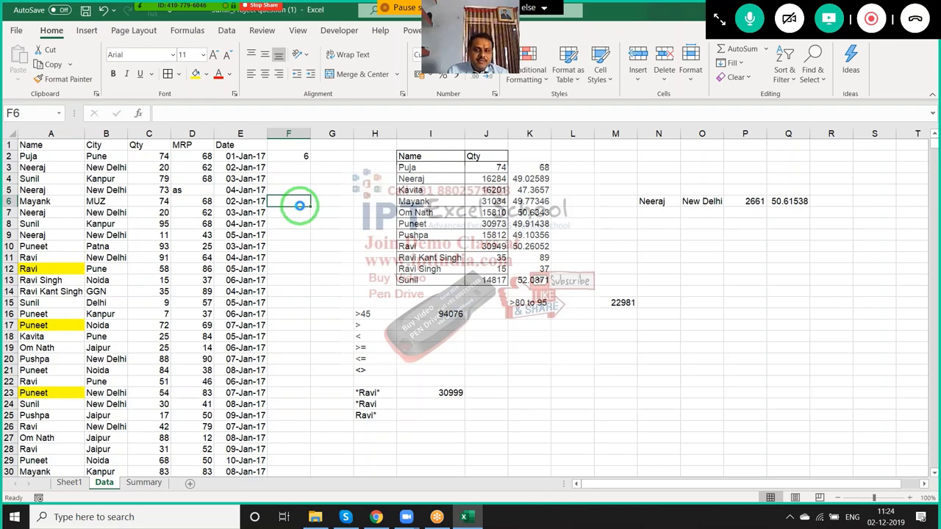
key("ctrl+z")
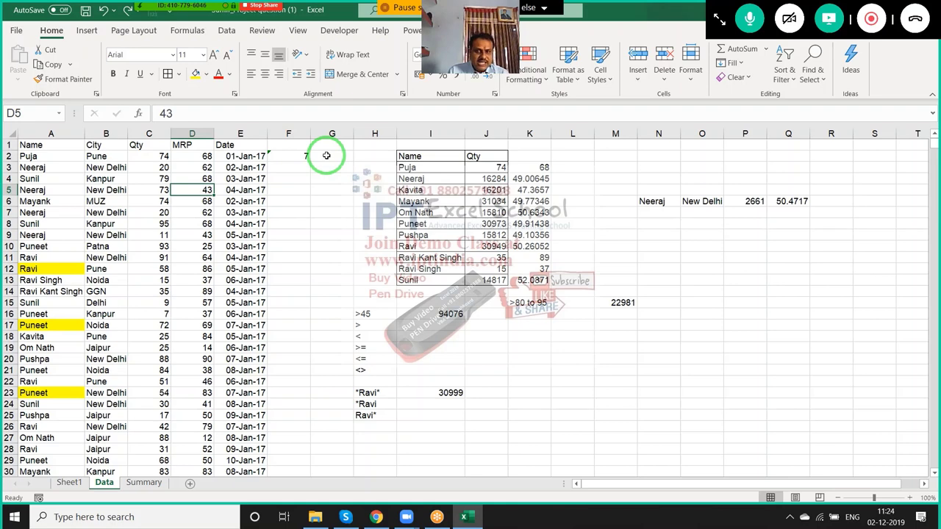
Enter =COUNTA(D1:D8) in G2 to count non-empty cells, showing 8
left_click(326, 155)
type("=cou")
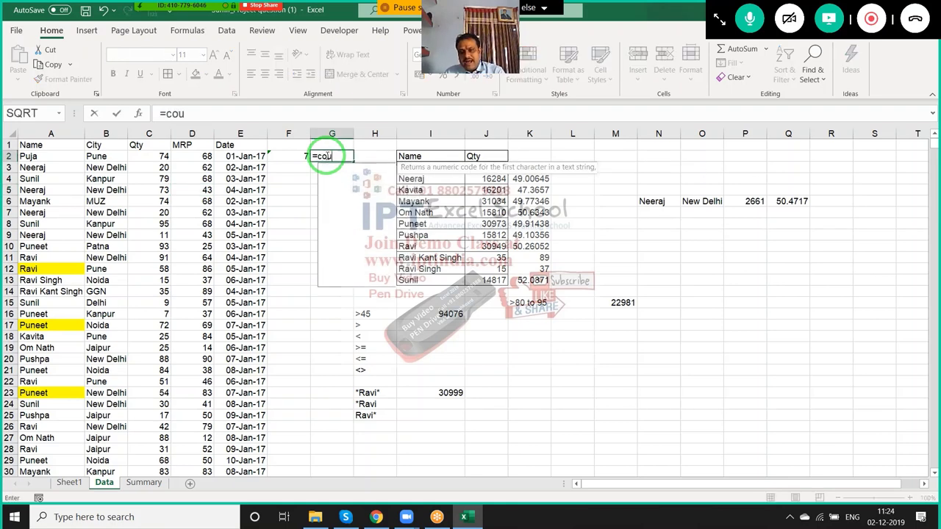
key("Down")
key("Down")
key("Up")
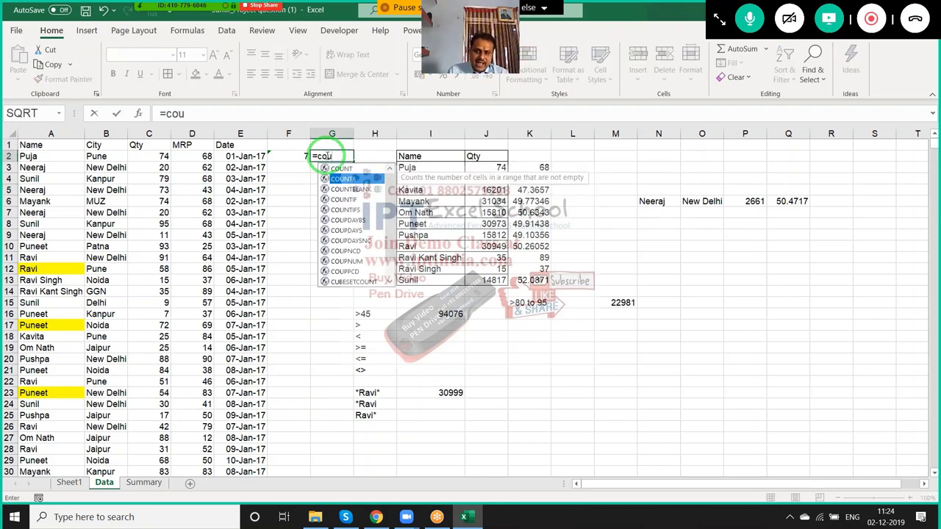
key("Tab")
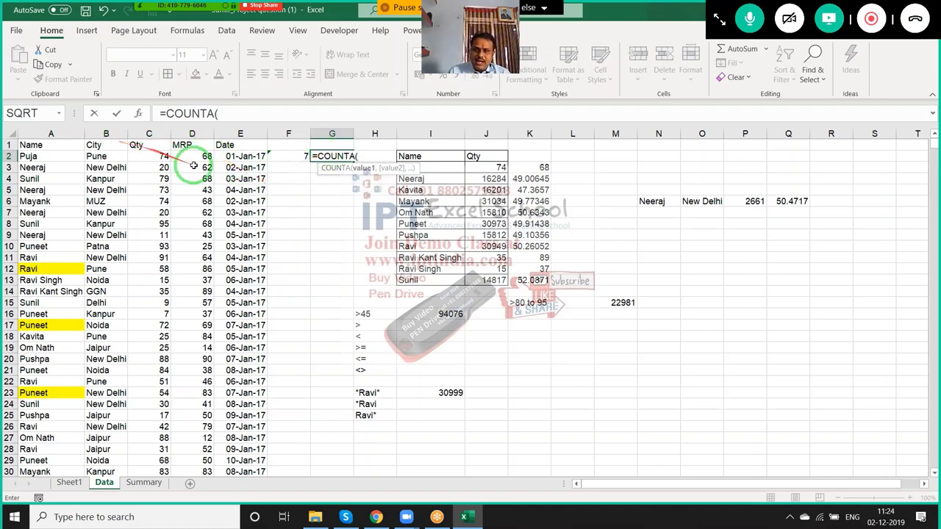
left_click_drag(186, 144, 189, 229)
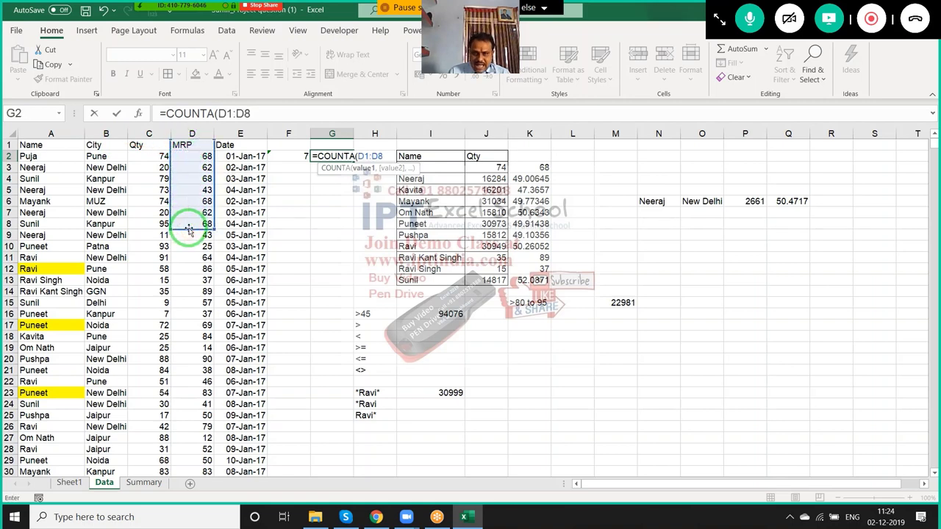
key("Return")
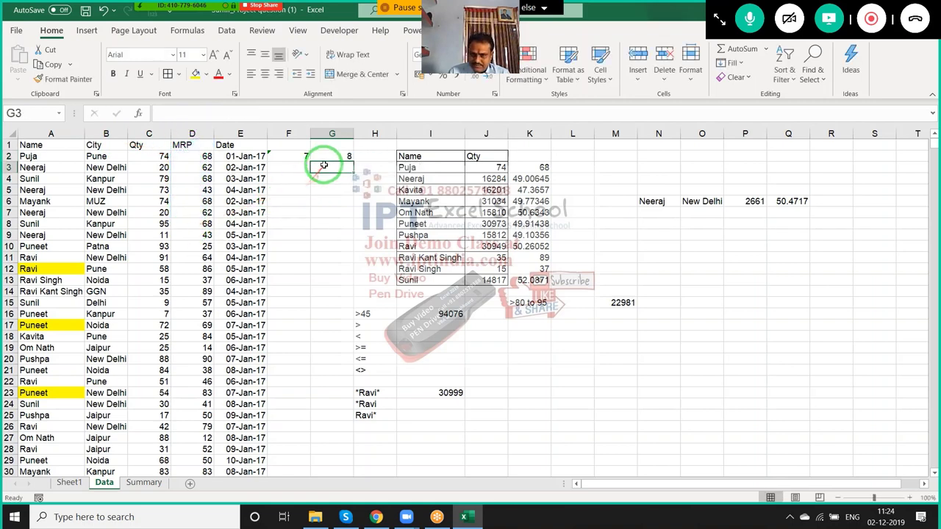
Enter =COUNTBLANK(E1:F2) in H2, returning 1 blank cell
left_click(368, 159)
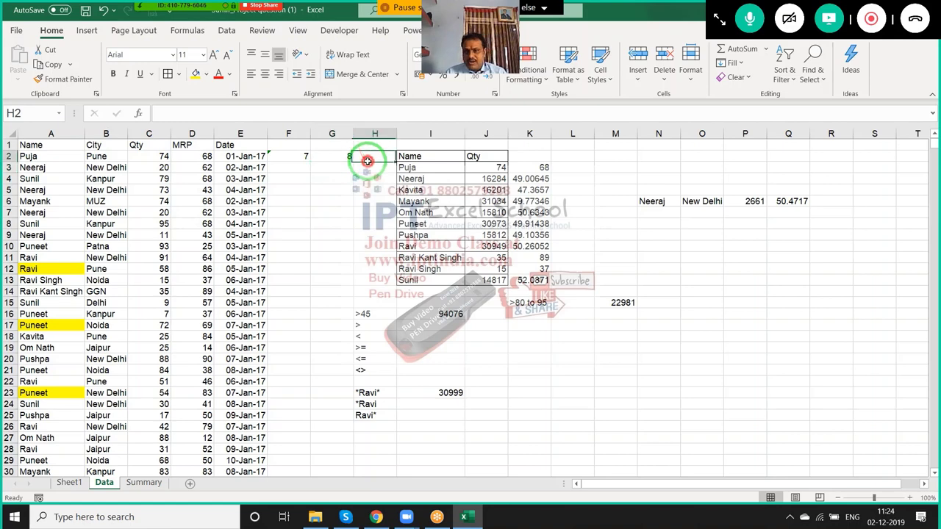
type("=co")
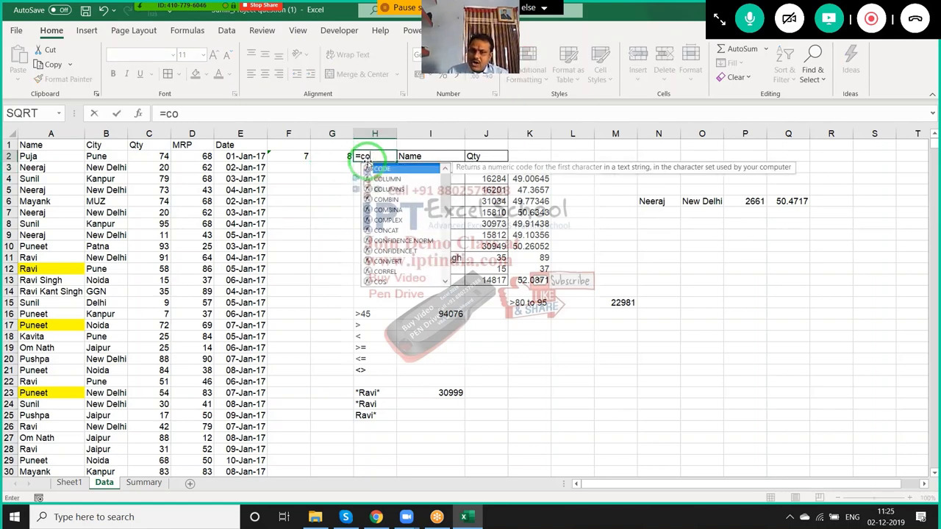
type("u")
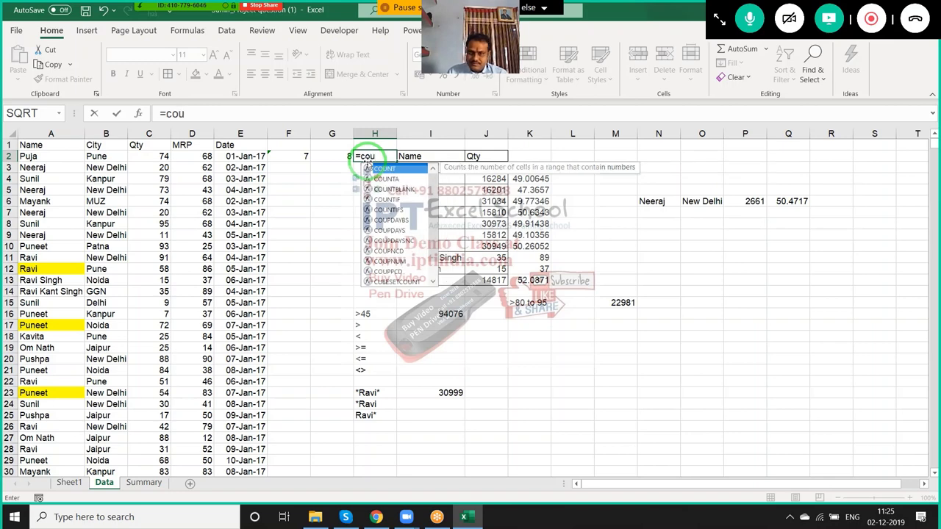
key("Down")
key("Down")
key("Tab")
key("Left")
key("Left")
key("Left")
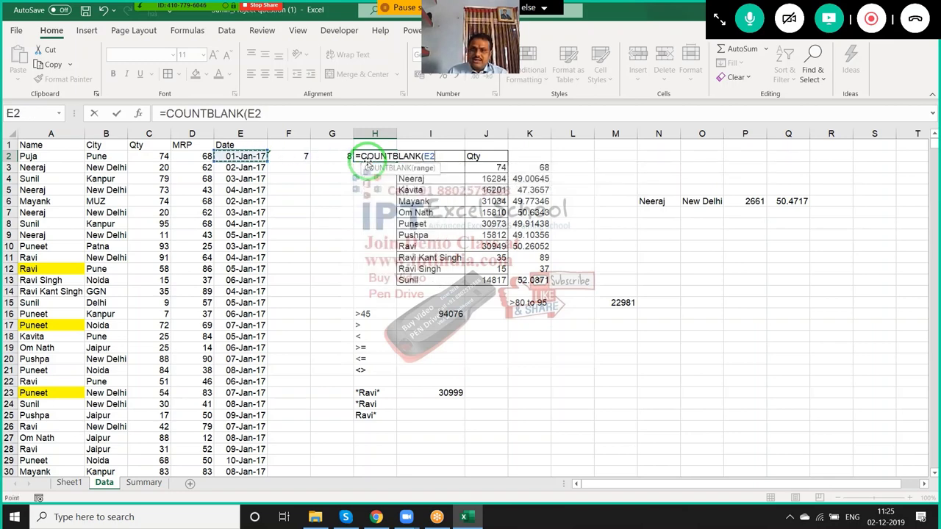
key("shift+Right")
key("shift+Up")
key("Return")
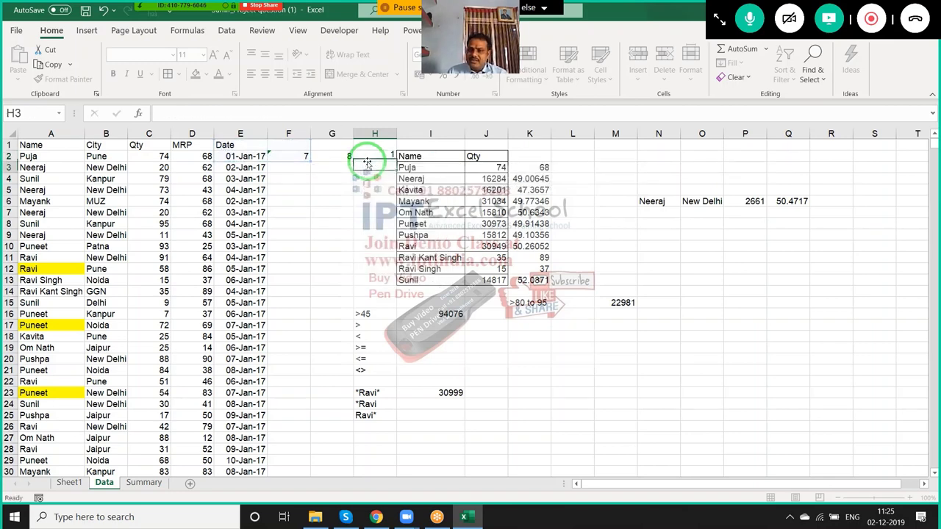
left_click(368, 161)
key("Right")
key("Right")
key("Right")
key("Right")
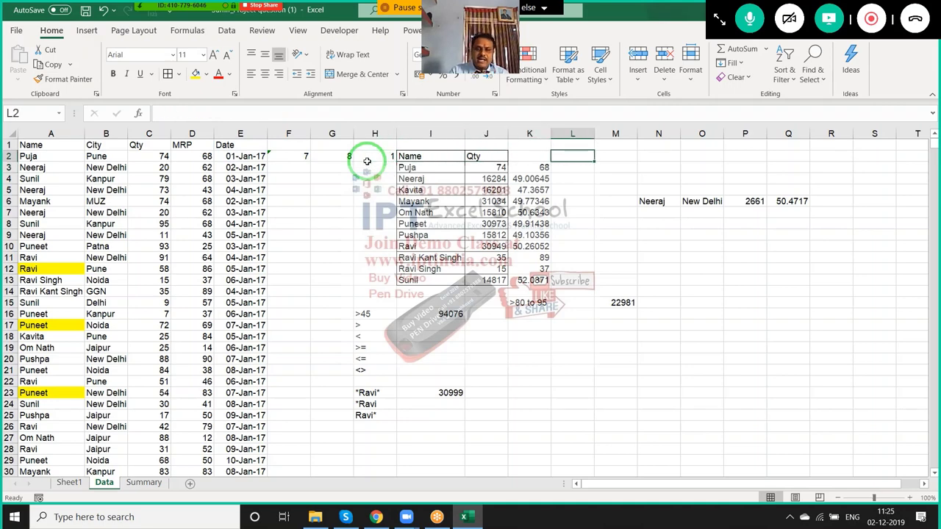
Enter =COUNTIF(A:A,I3) in L3 to count Puja's rows
key("Down")
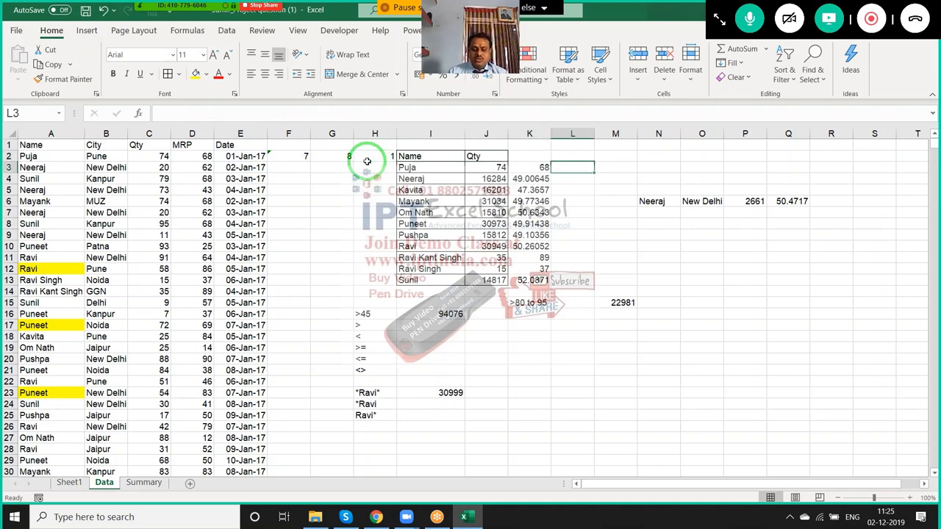
type("=cou")
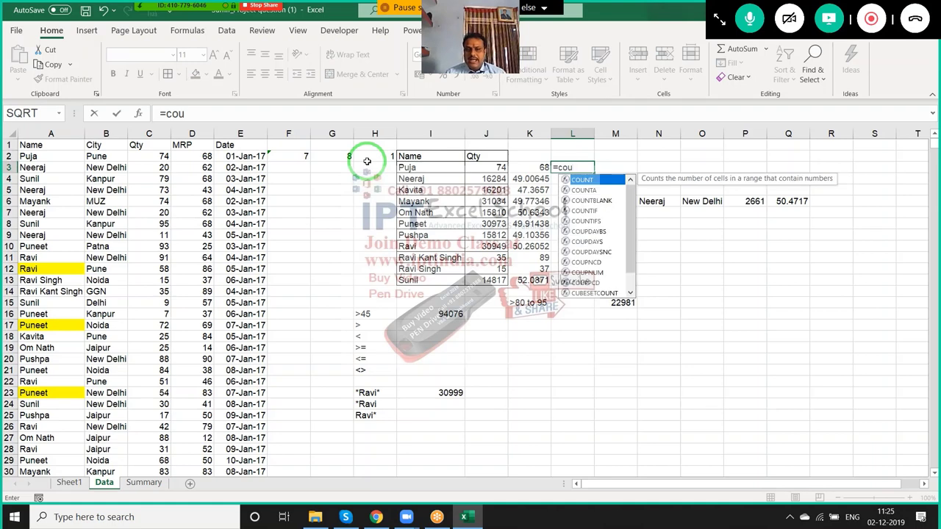
key("Down")
key("Down")
key("Tab")
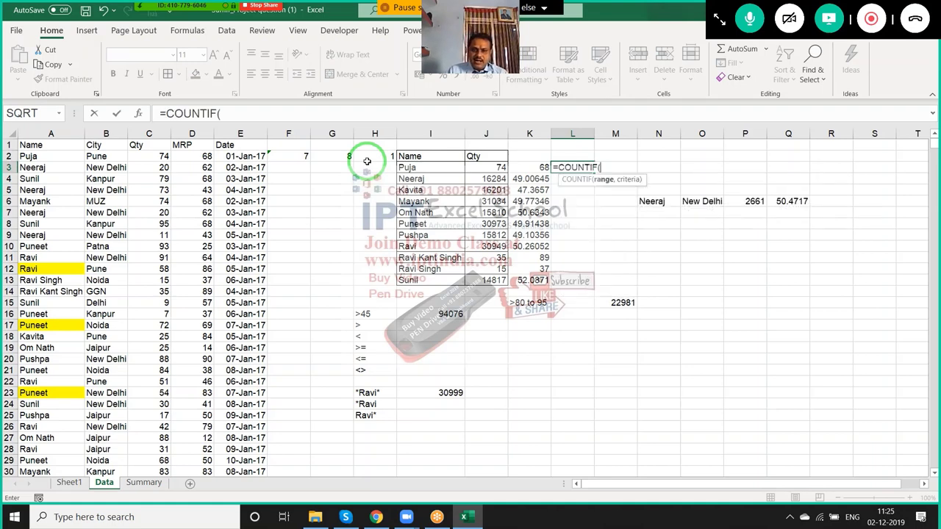
key("Left")
key("Left")
key("Left")
key("Left")
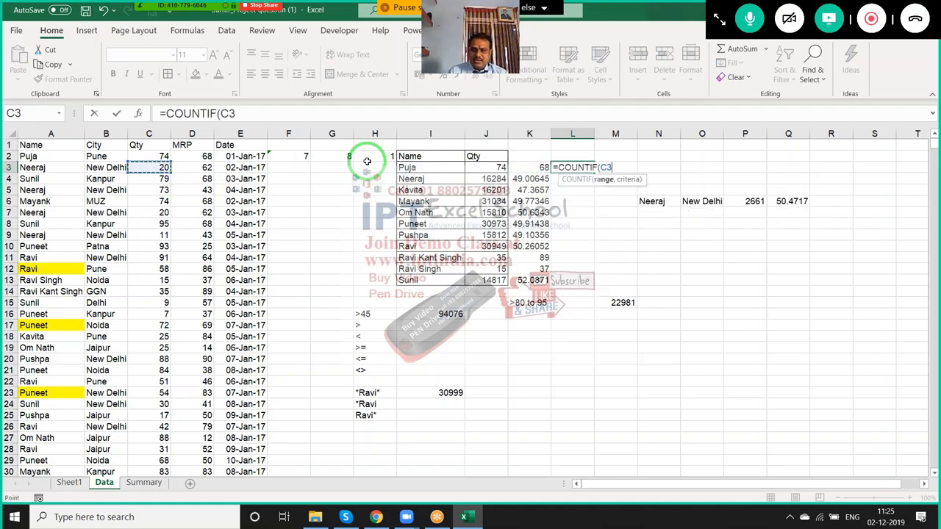
key("Left")
key("Left")
key("ctrl+space")
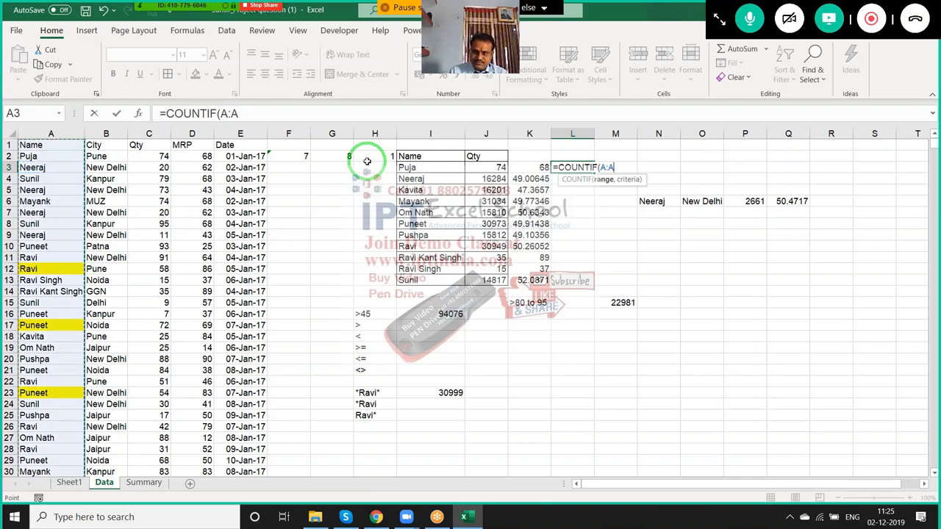
type(",")
key("Left")
key("Left")
key("Left")
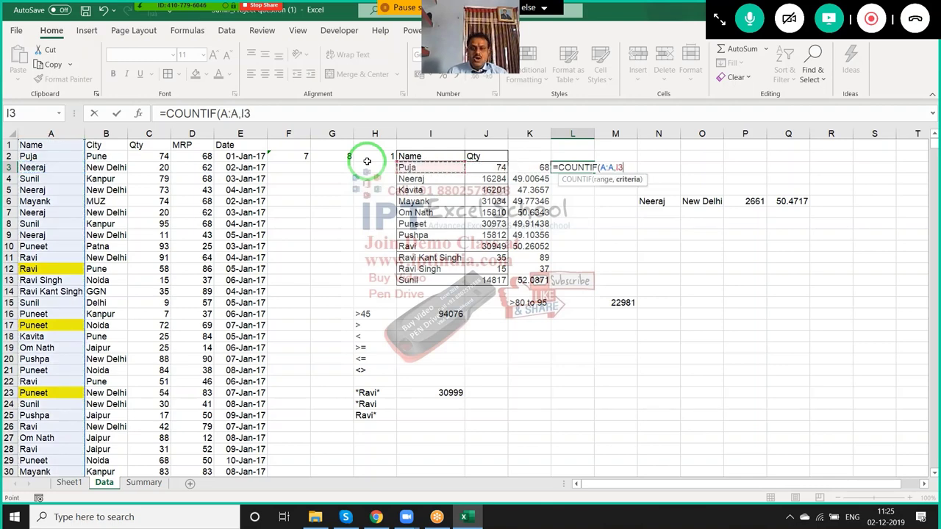
key("Return")
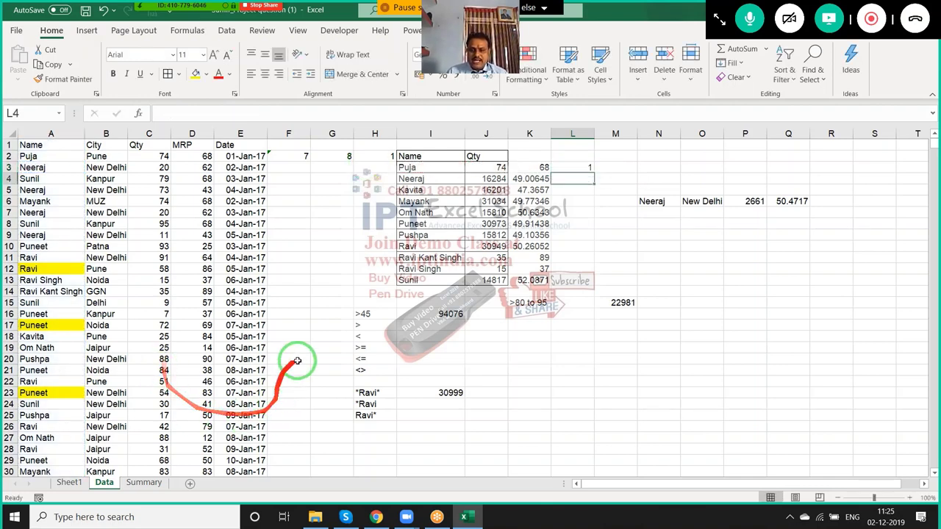
left_click_drag(364, 314, 489, 440)
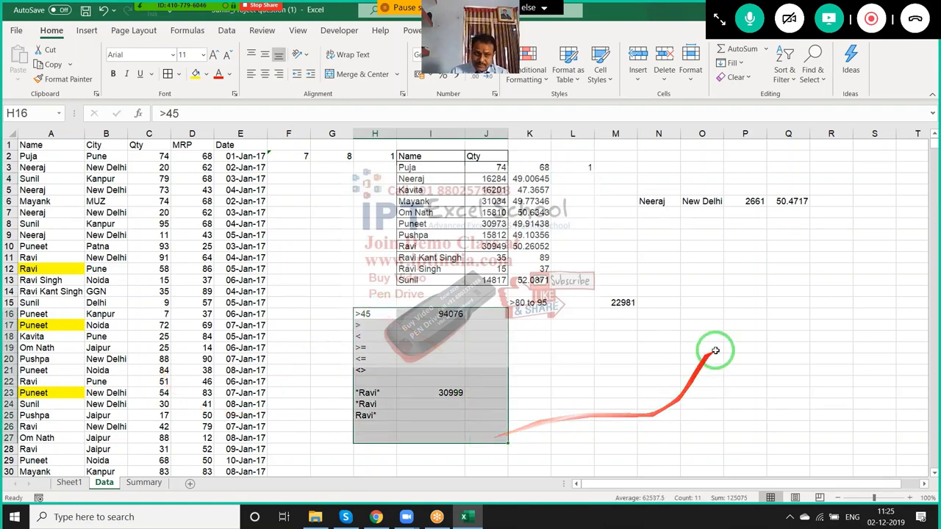
Start a COUNTIFS formula in cell R6
left_click(824, 204)
type("=")
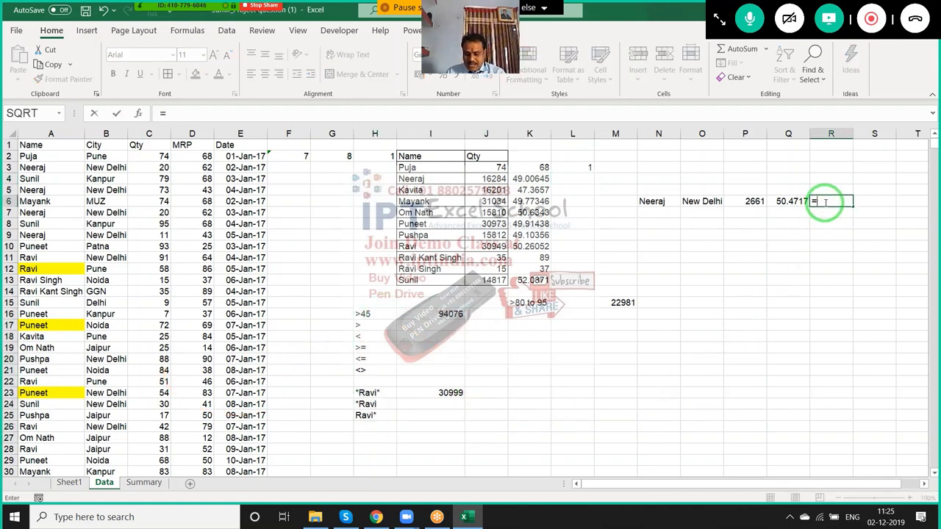
type("cou")
key("Down")
key("Down")
key("Down")
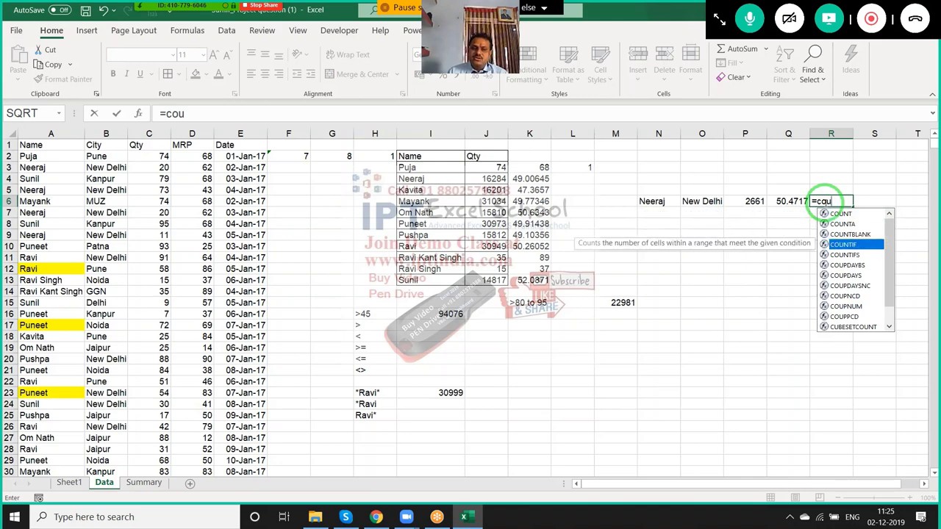
key("Tab")
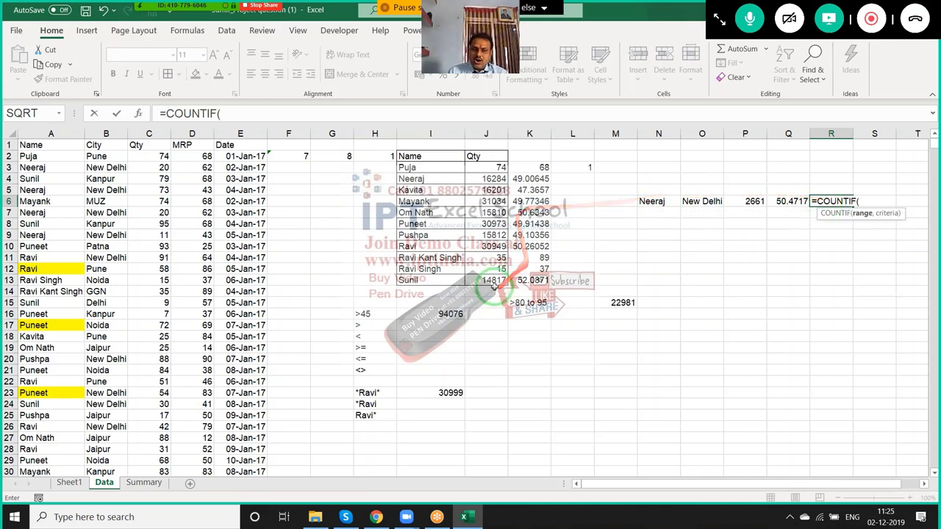
key("BackSpace")
type("s")
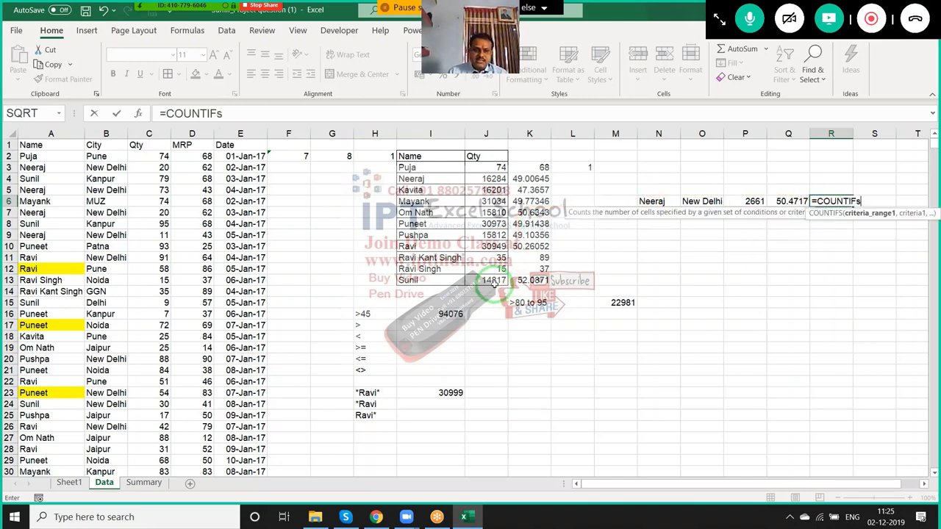
key("Tab")
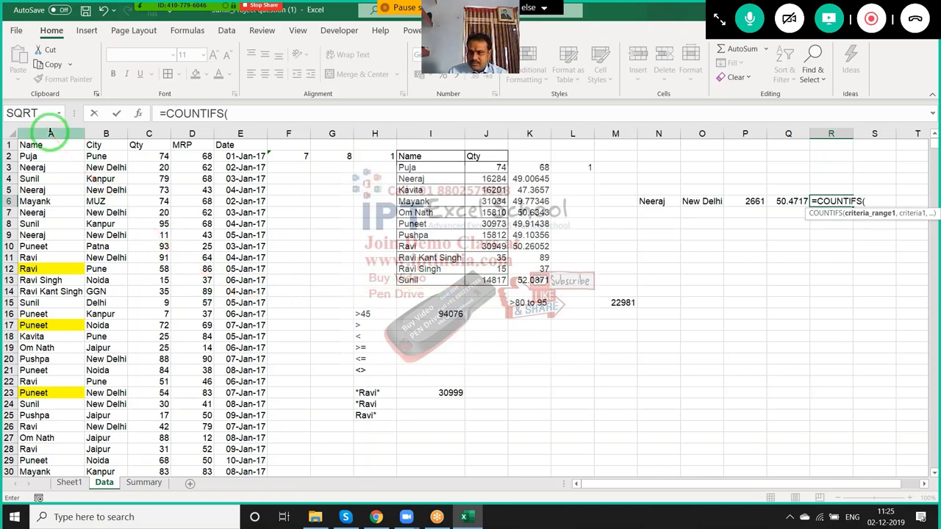
Add criteria Name A:A = N6 and City B:B = O6, returning 53
left_click(51, 132)
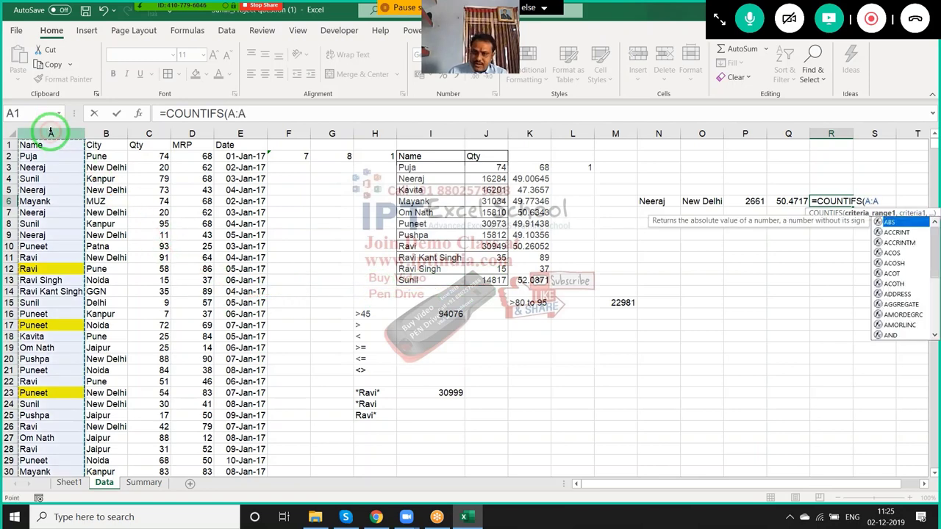
type(",")
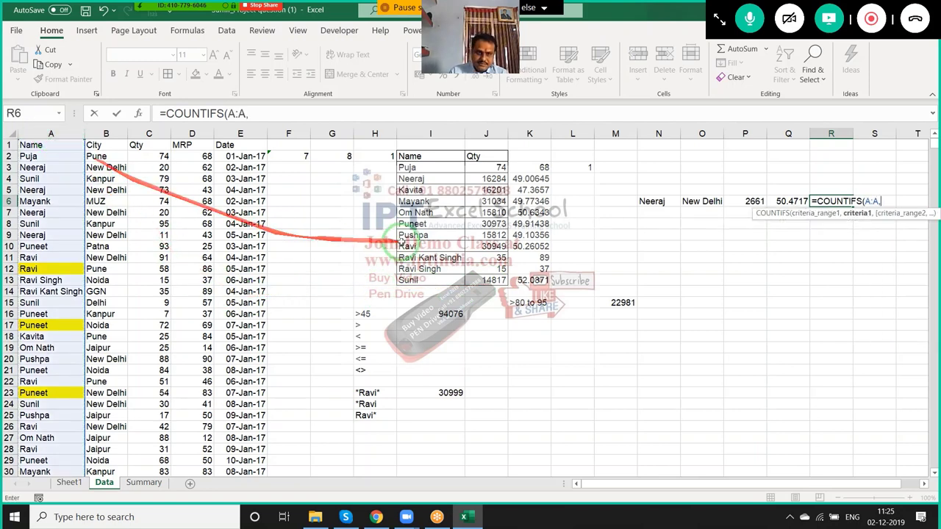
left_click(640, 203)
type(",")
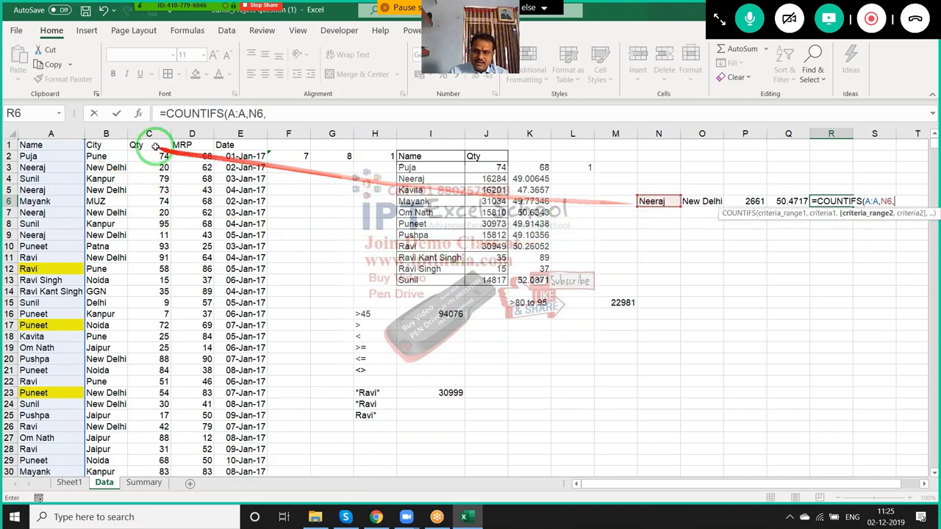
left_click(106, 133)
type(",")
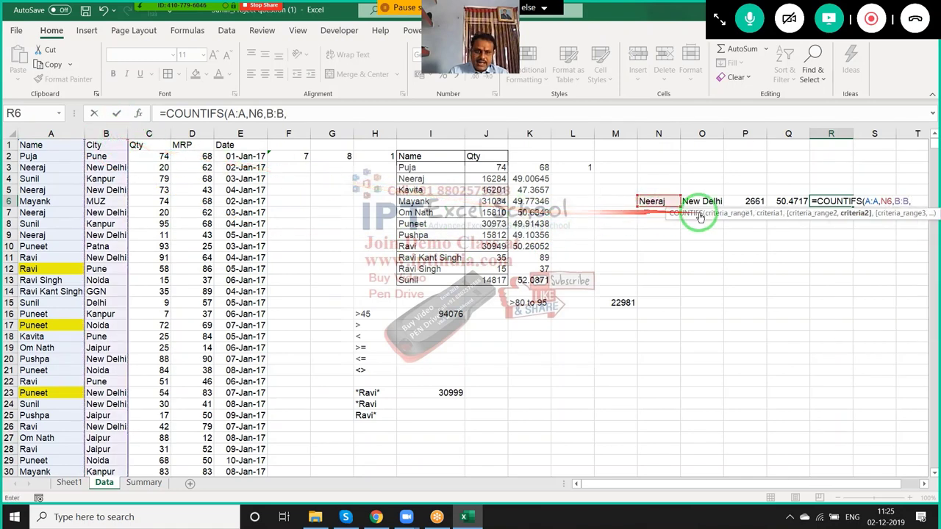
left_click(702, 200)
key("Return")
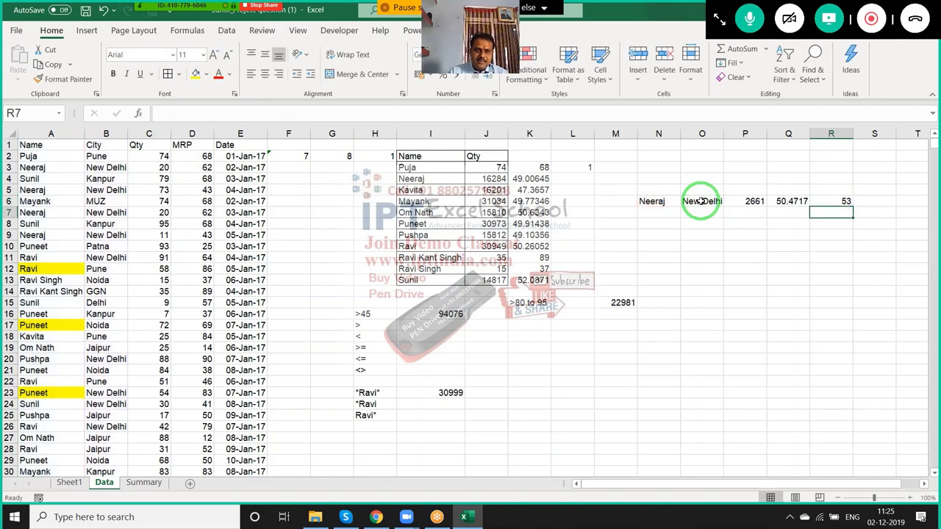
key("Up")
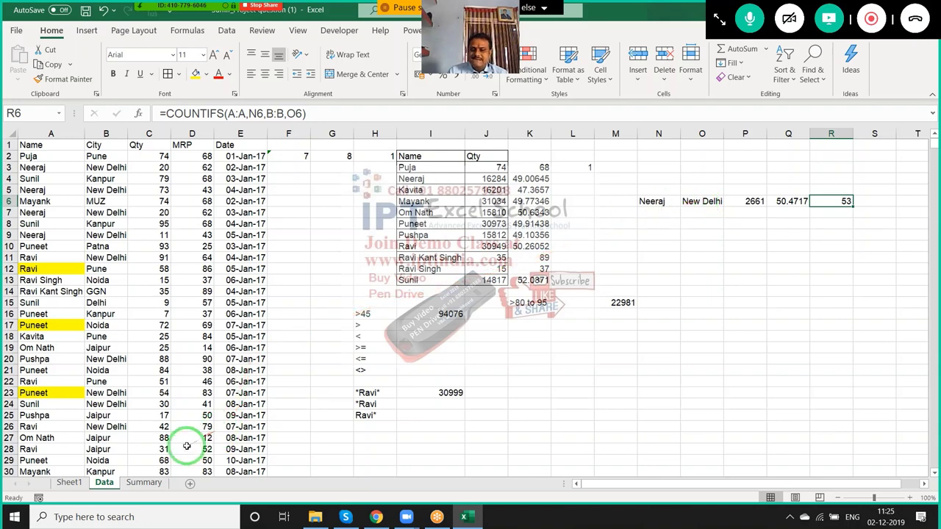
On the Summary sheet, clear the monthly Qty/MRP results B8:C19 and the D/E dates
left_click(143, 482)
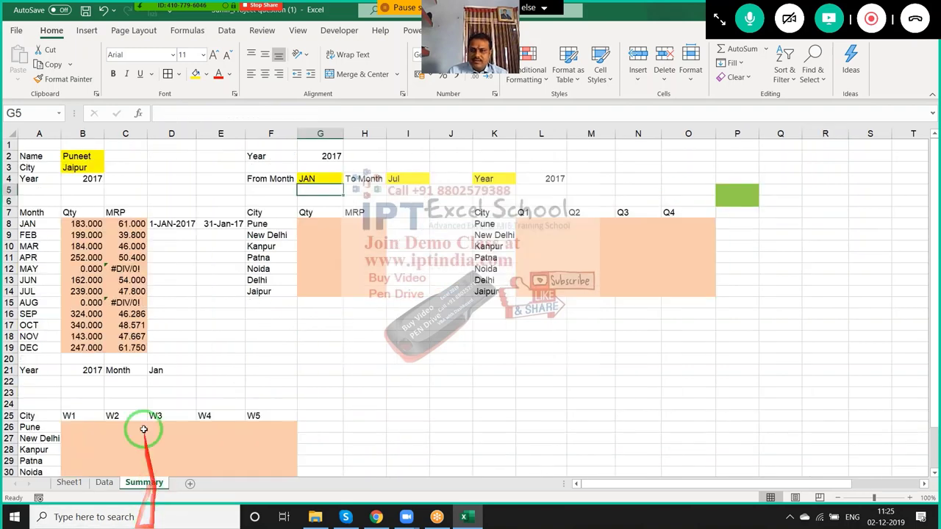
left_click_drag(83, 223, 133, 349)
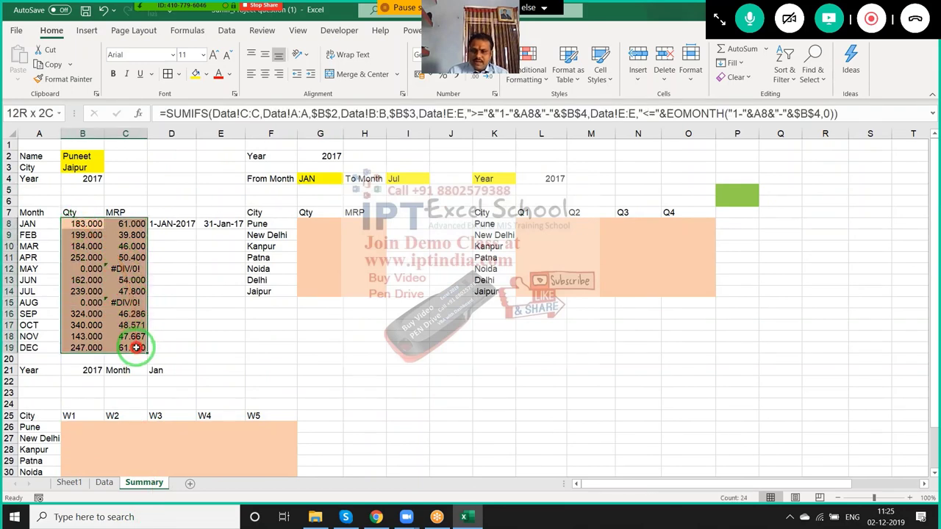
key("Delete")
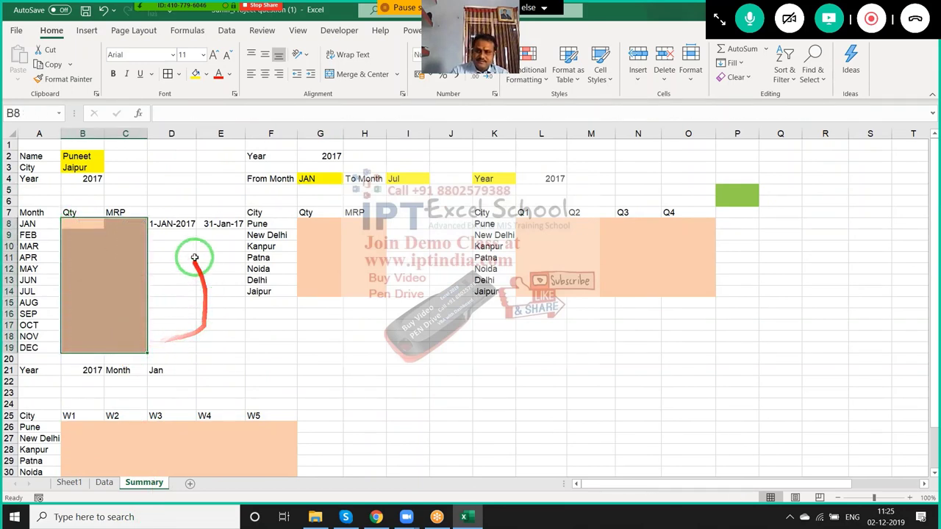
left_click_drag(170, 212, 213, 257)
key("Delete")
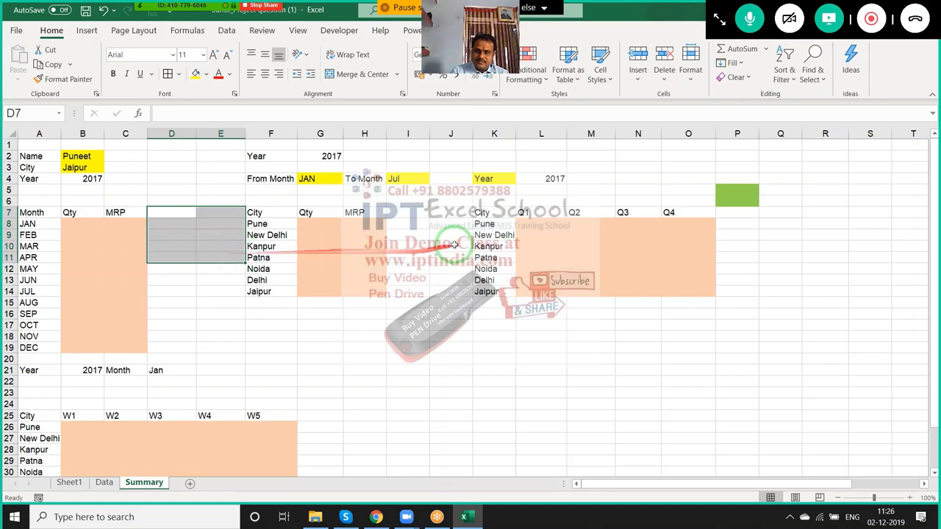
left_click(371, 358)
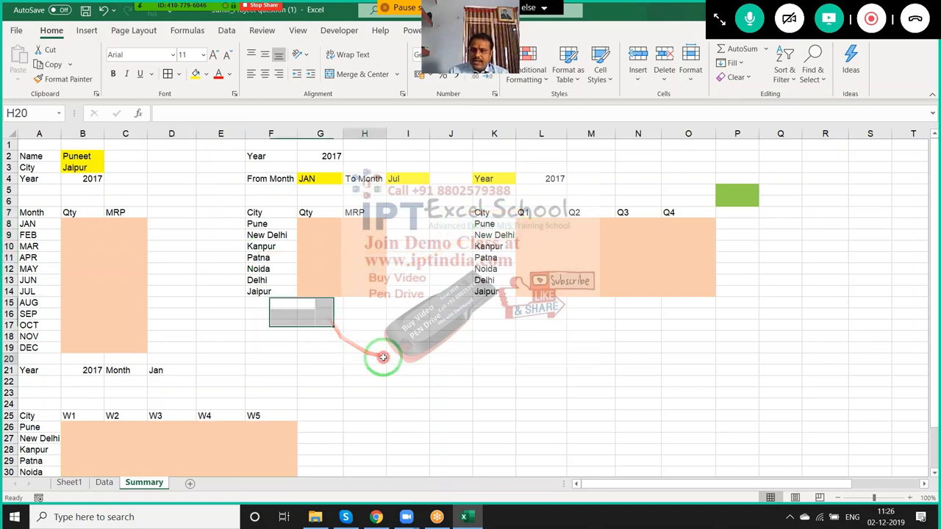
Review the Summary layout: Year input in B4 and the JAN–DEC monthly rows
scroll(363, 367, "down", 5)
scroll(361, 363, "up", 5)
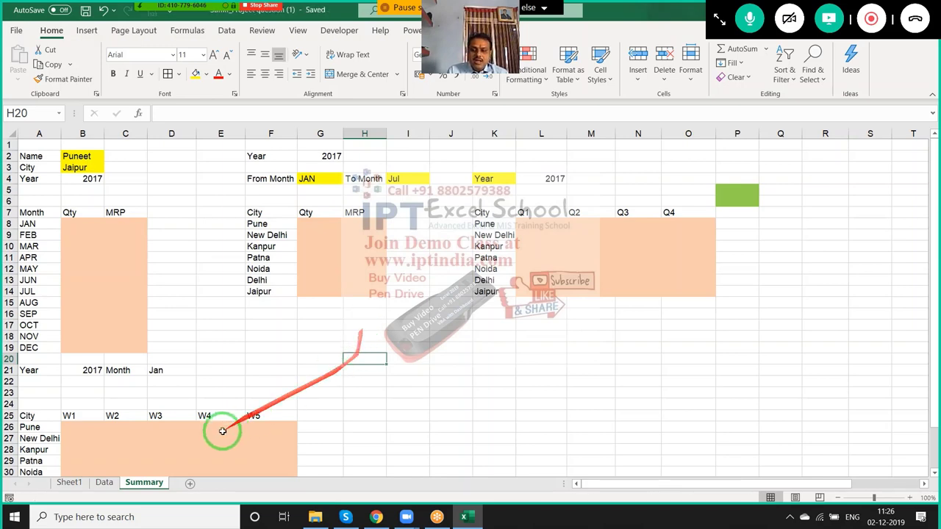
left_click(110, 482)
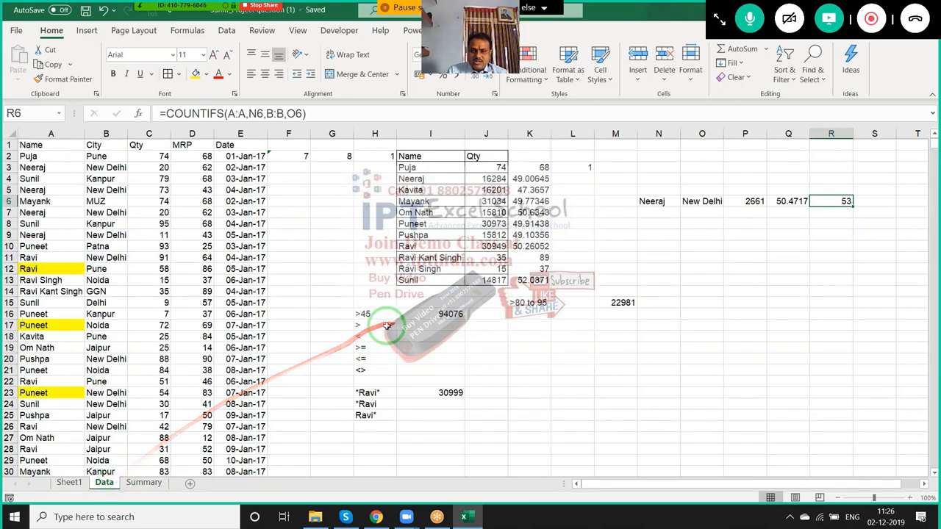
left_click(143, 483)
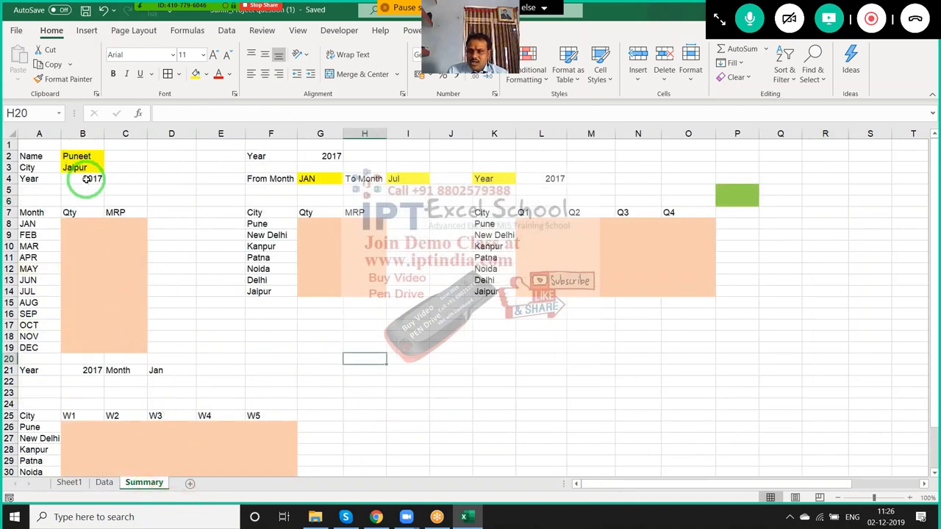
left_click(87, 178)
left_click(27, 224)
left_click(70, 233)
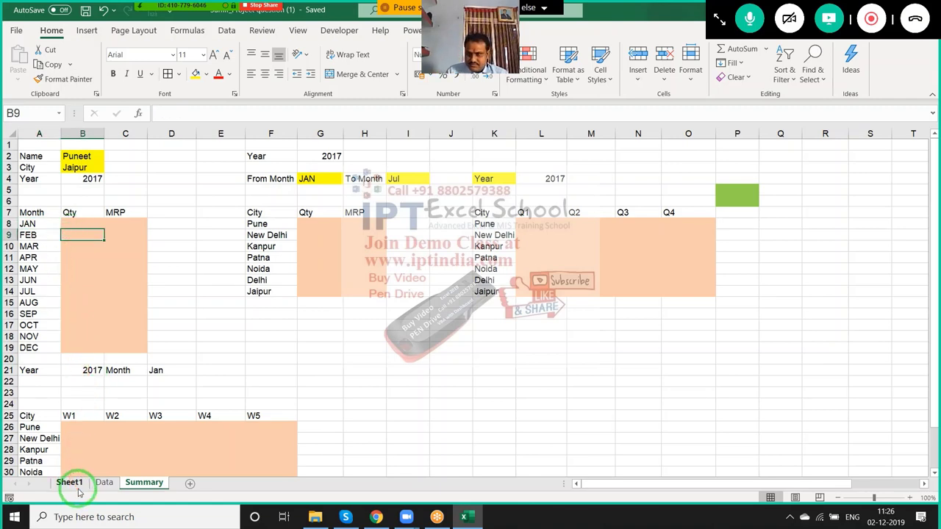
On the Data sheet, put JAN in M20 and enter ="1-"&M20 in N20
left_click(104, 483)
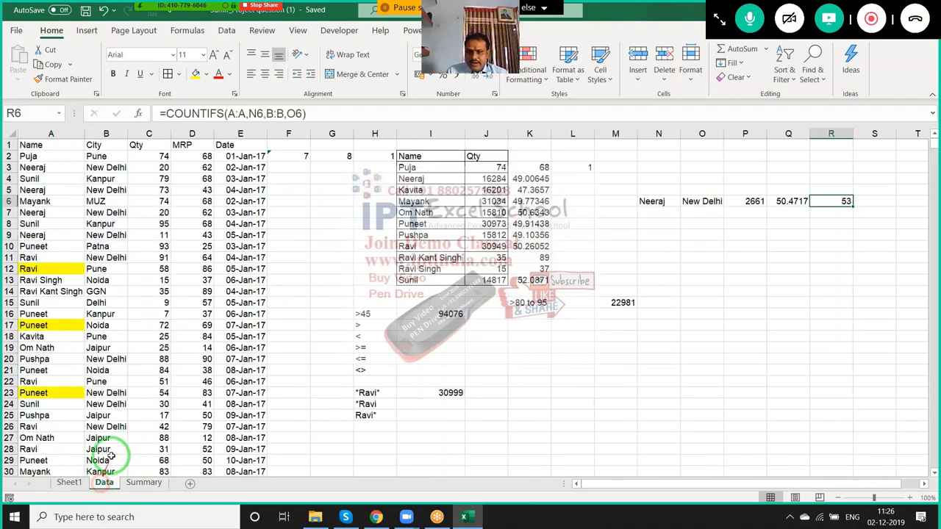
left_click_drag(221, 156, 246, 325)
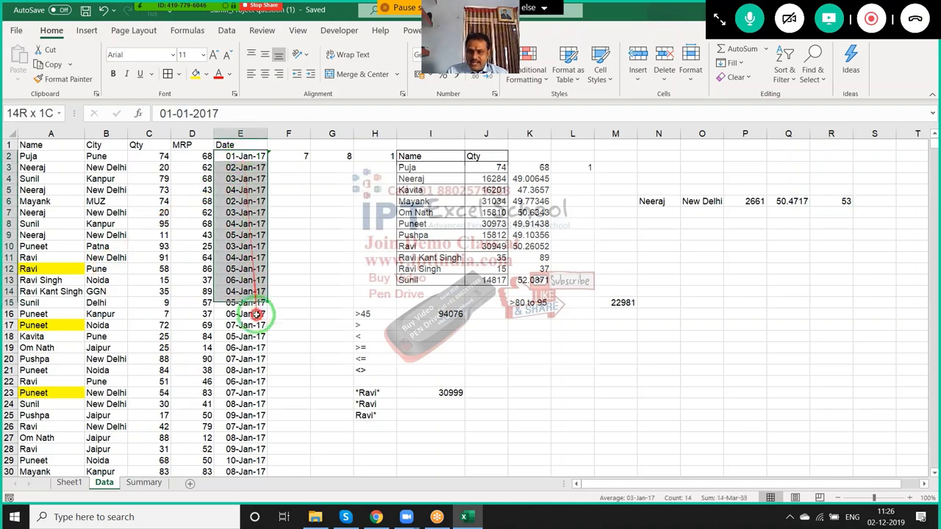
left_click(593, 361)
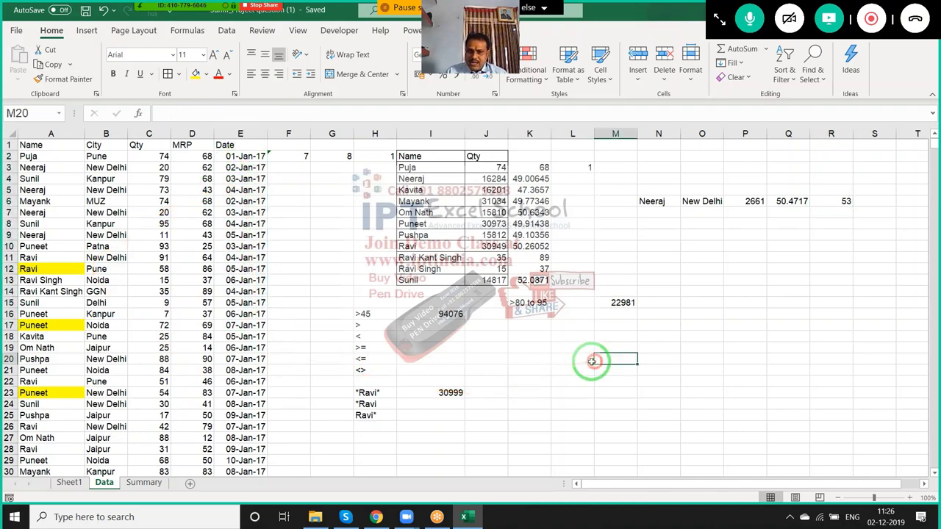
type("JAN")
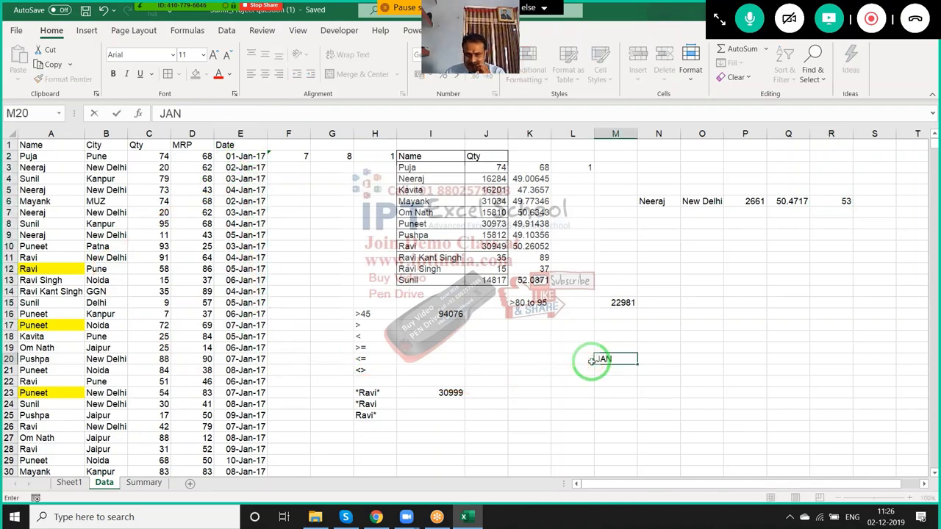
key("Tab")
type("=")
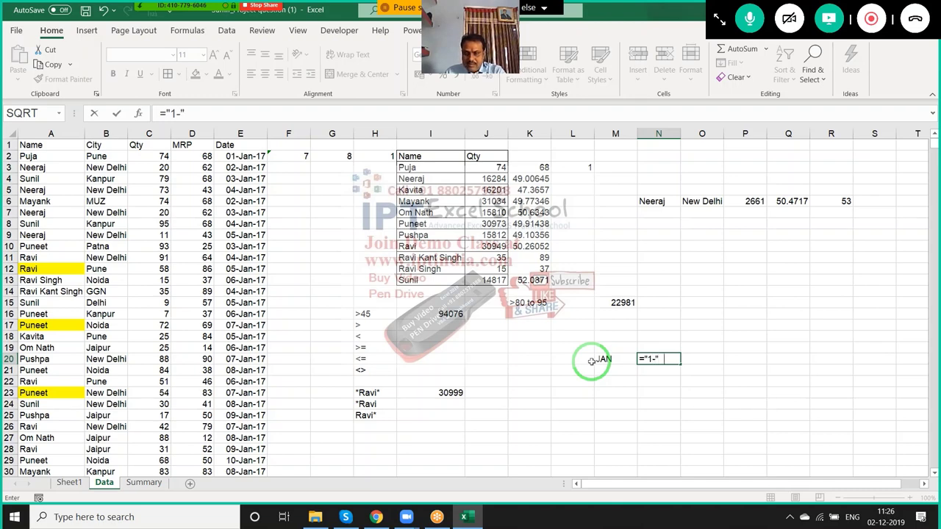
left_click(590, 361)
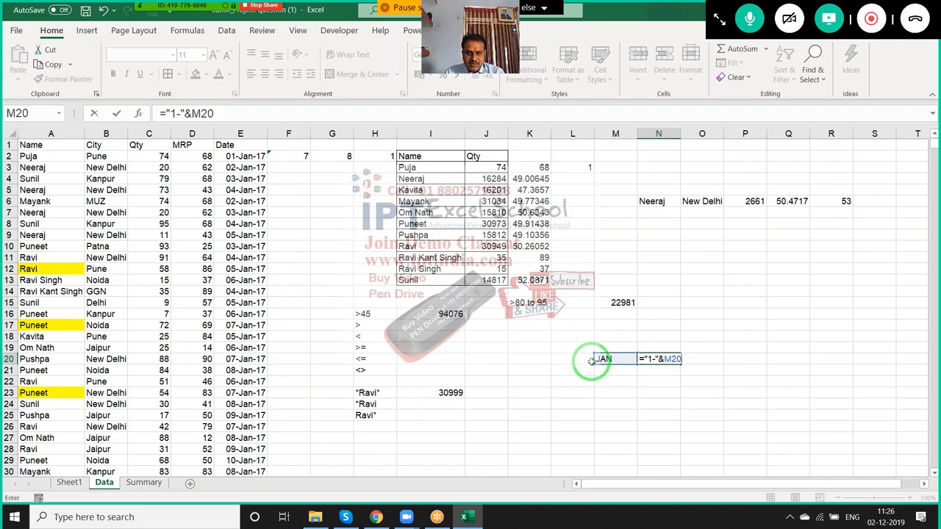
key("Return")
left_click(591, 361)
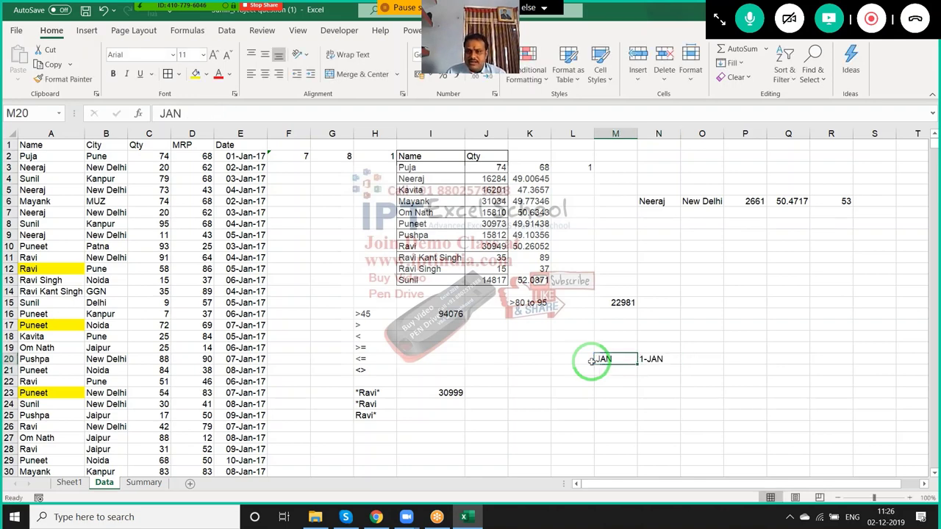
Change E2 to 1-Jan so the dates shift to 2019, undoing the consecutive-date fill
left_click(244, 154)
type("1-1-2019")
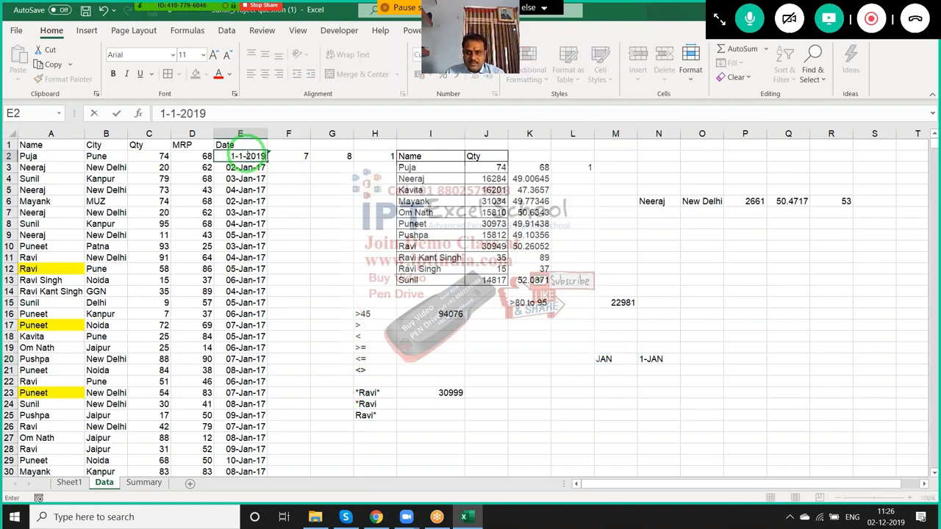
key("Return")
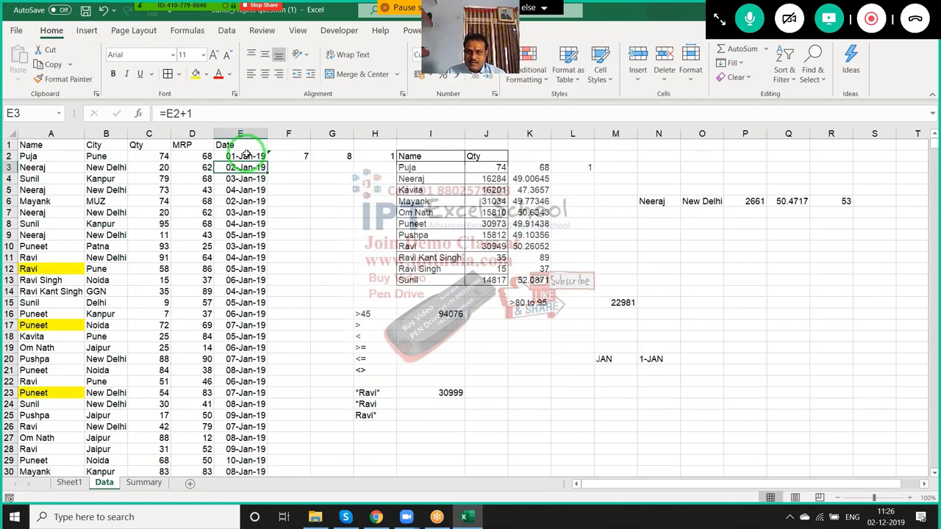
left_click(248, 156)
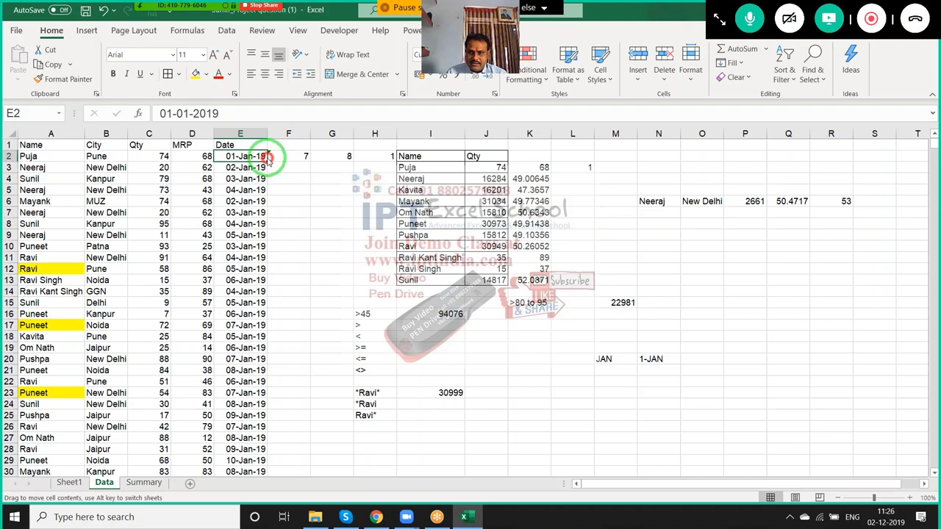
double_click(268, 159)
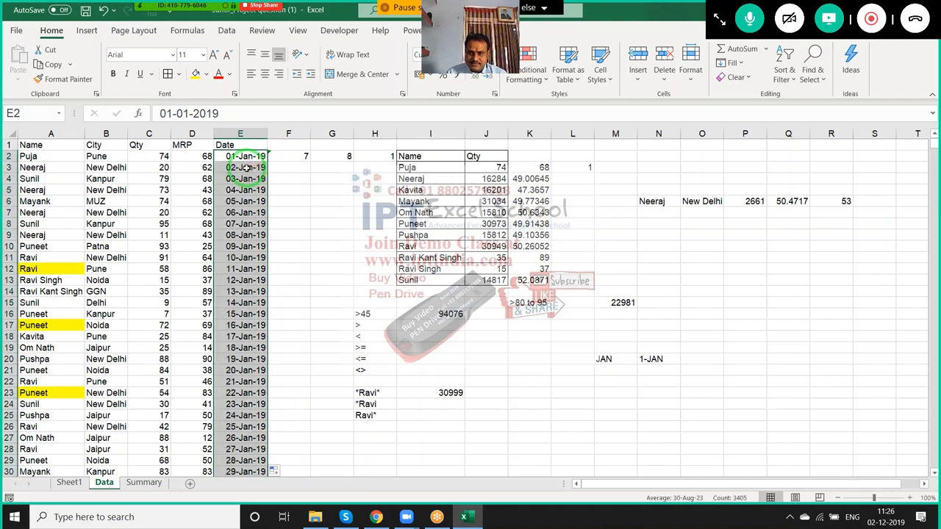
left_click(245, 167)
key("ctrl+z")
left_click(250, 168)
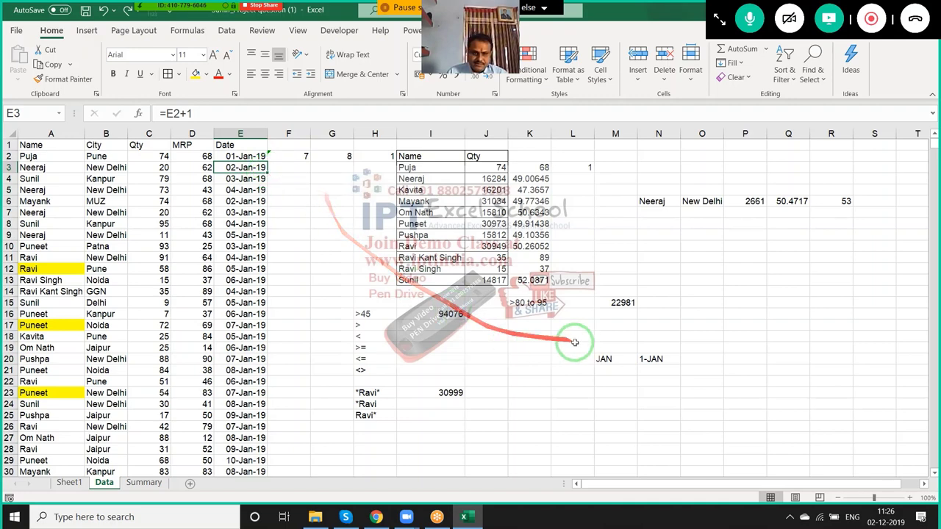
Enter =EOMONTH(N20,0) in O20 for the month's last day
left_click(618, 354)
left_click(661, 359)
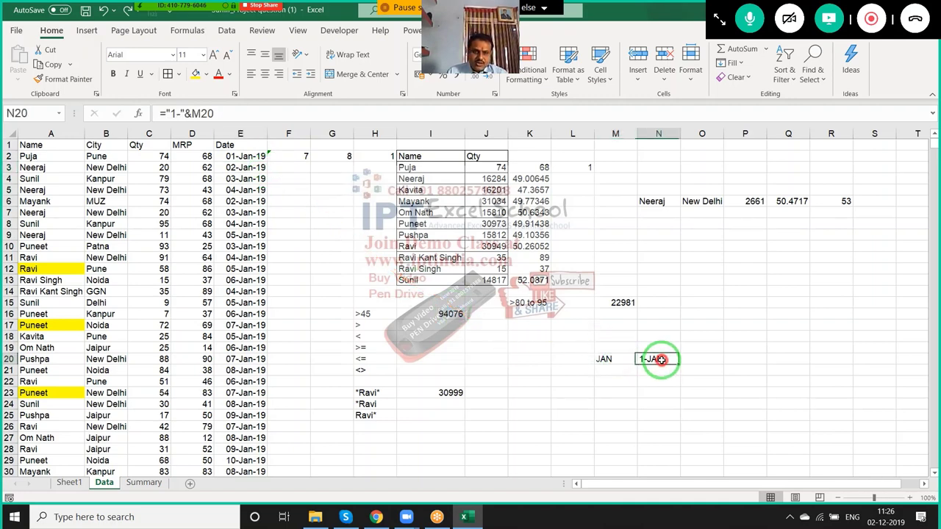
double_click(661, 359)
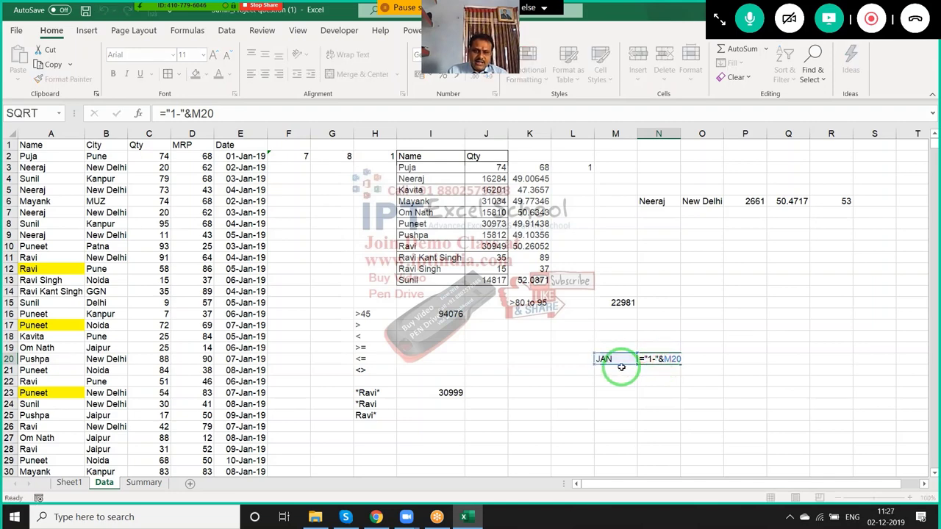
key("Return")
left_click(712, 358)
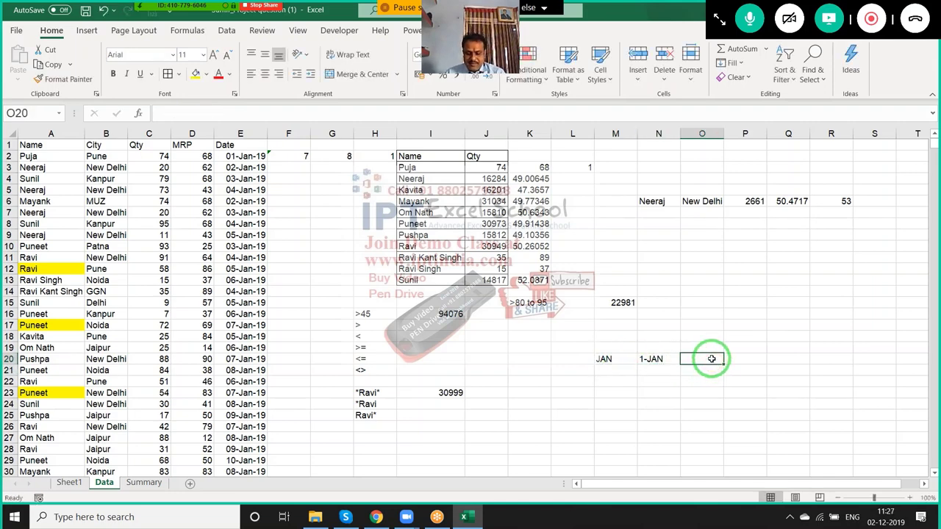
type("=eo")
key("Tab")
key("Left")
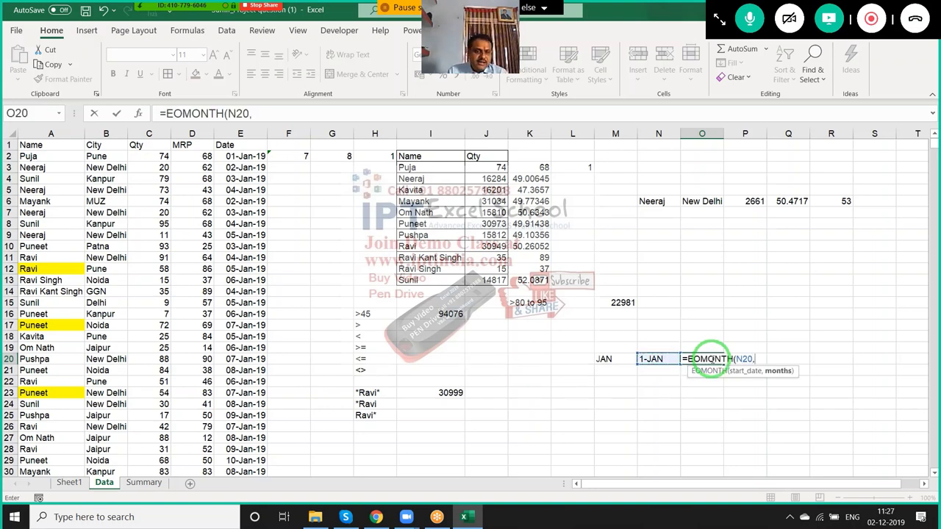
type("0")
key("Return")
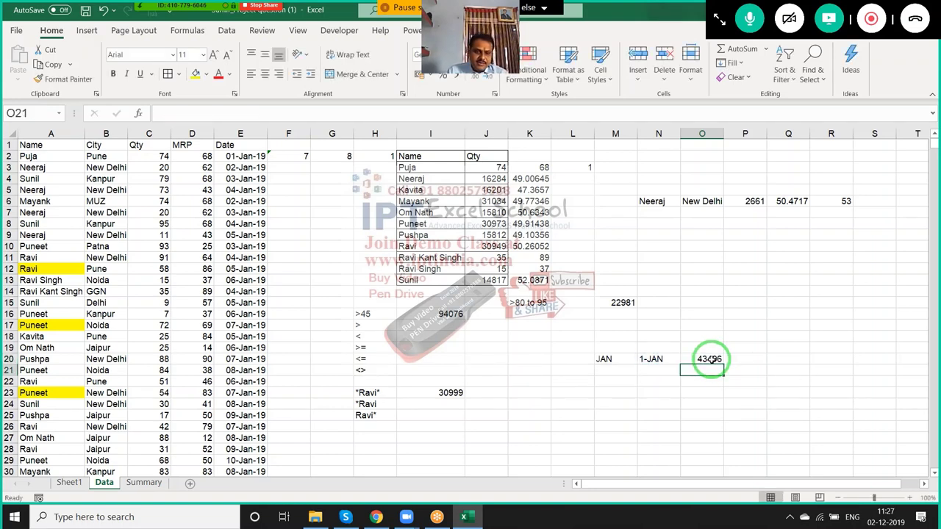
key("Up")
Change N20 to =("1-"&M20)+0 and date-format N20:O20, showing 01-Jan-19 and 31-Jan-19
key("Left")
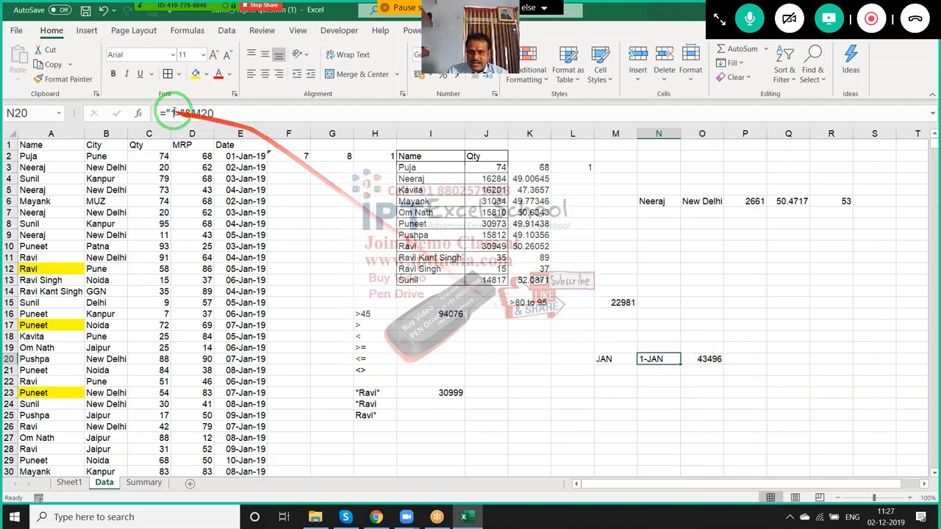
left_click(190, 116)
type("(")
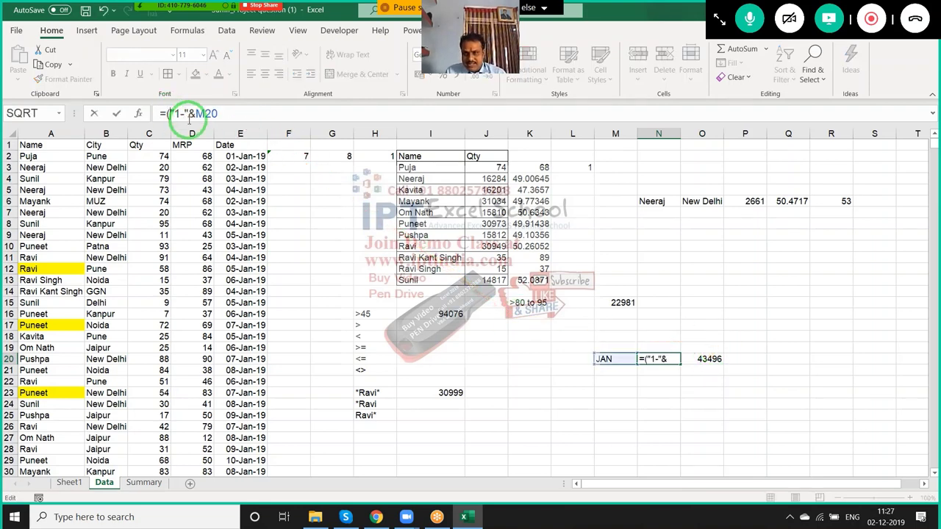
left_click(233, 118)
type(")+0")
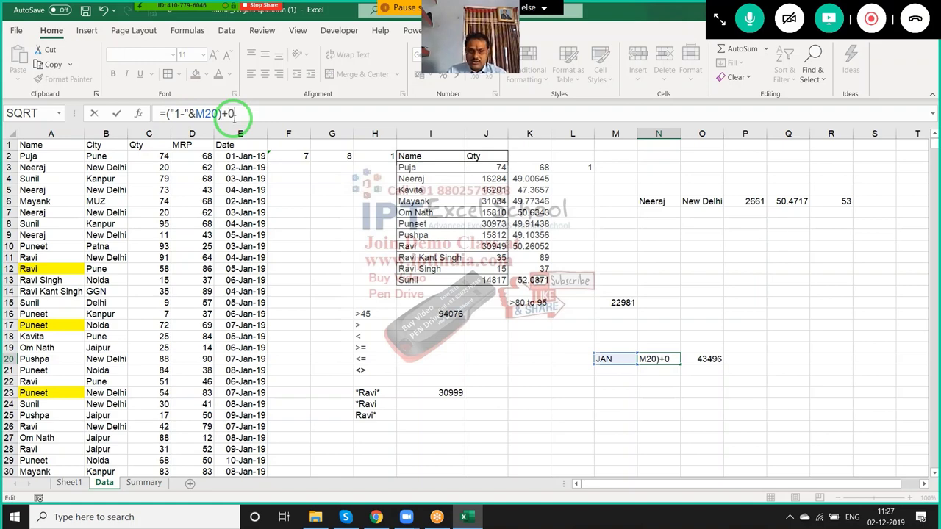
key("ctrl+Return")
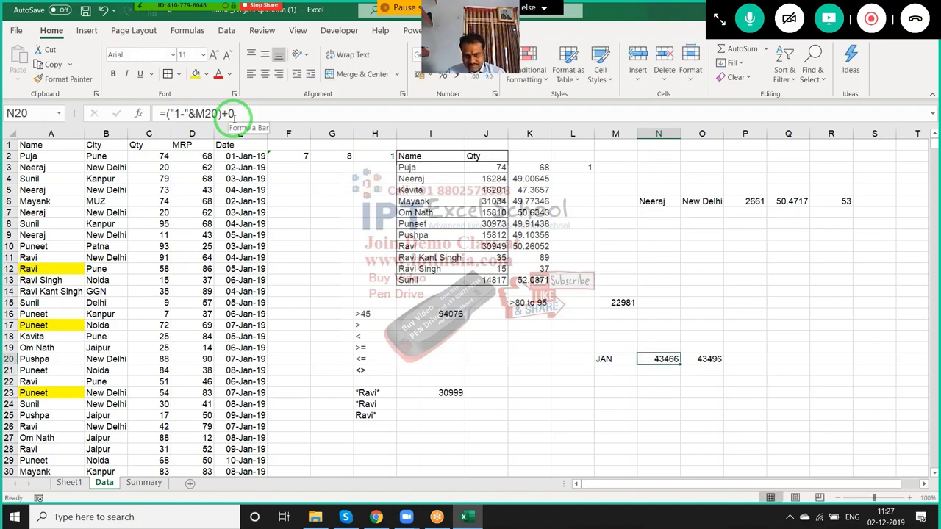
key("shift+Right")
key("ctrl+shift+3")
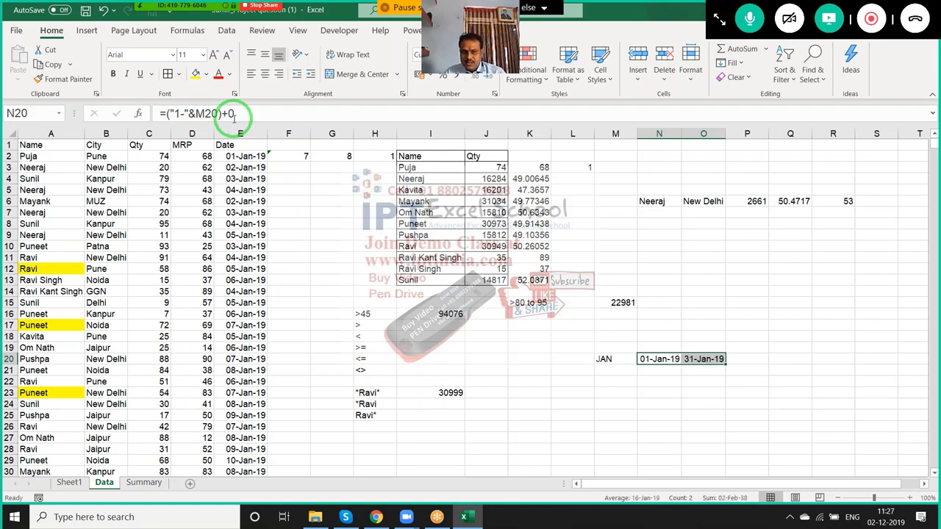
left_click(610, 360)
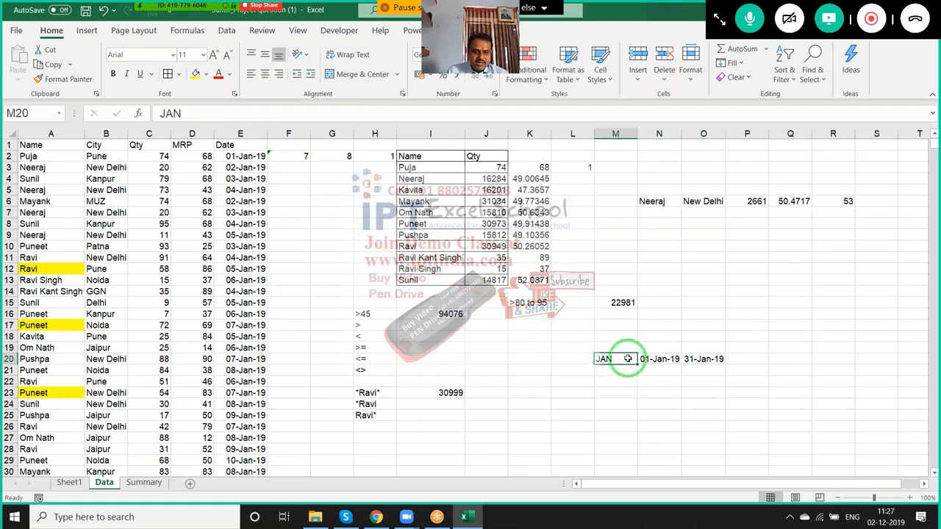
left_click_drag(647, 359, 724, 361)
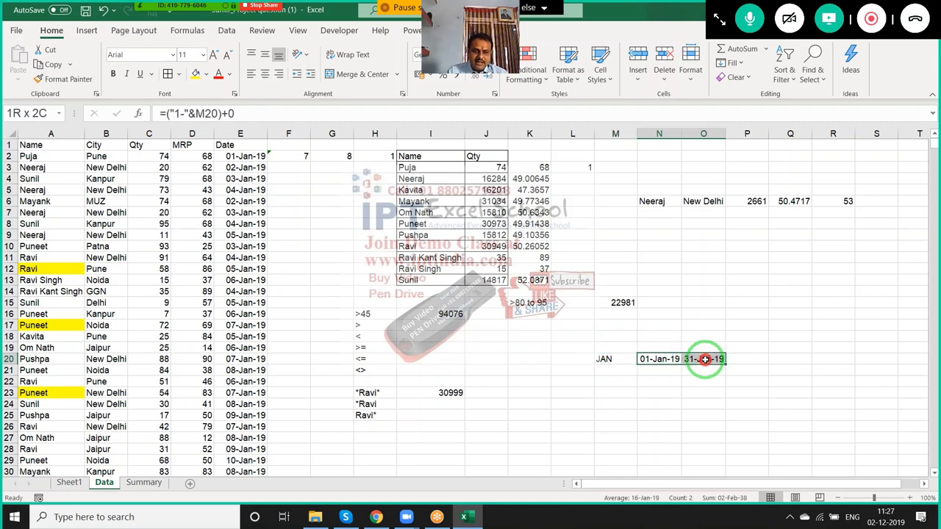
Start a SUMIFS in P20 that sums Qty (C:C) where Date (E:E) is on or after N20
left_click(735, 360)
type("=")
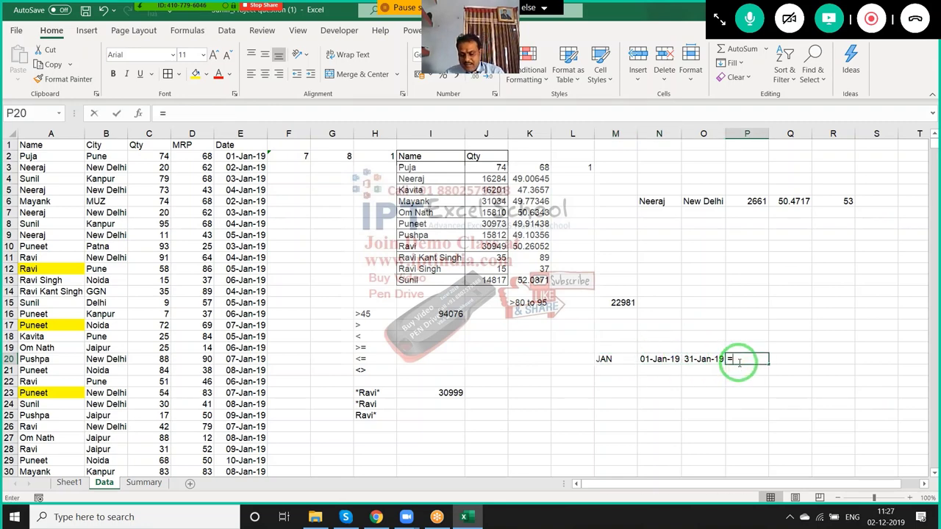
type("sum")
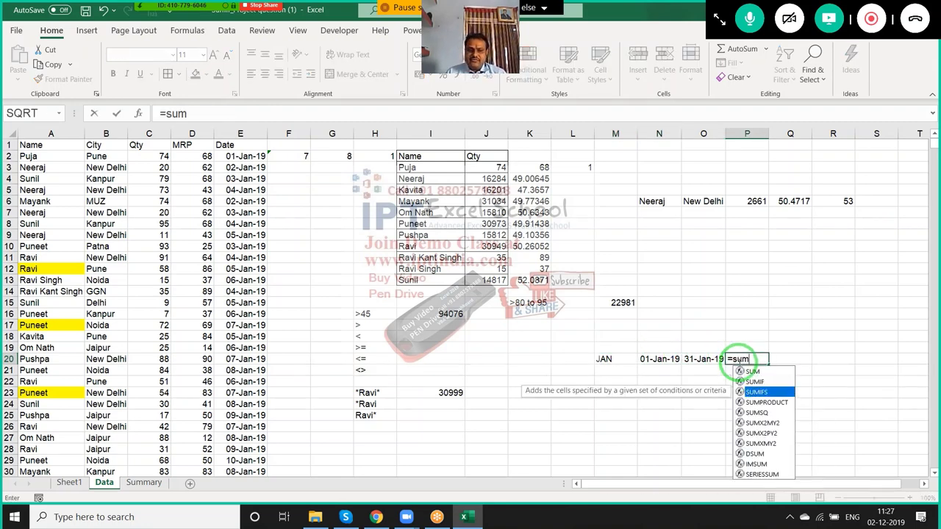
key("Tab")
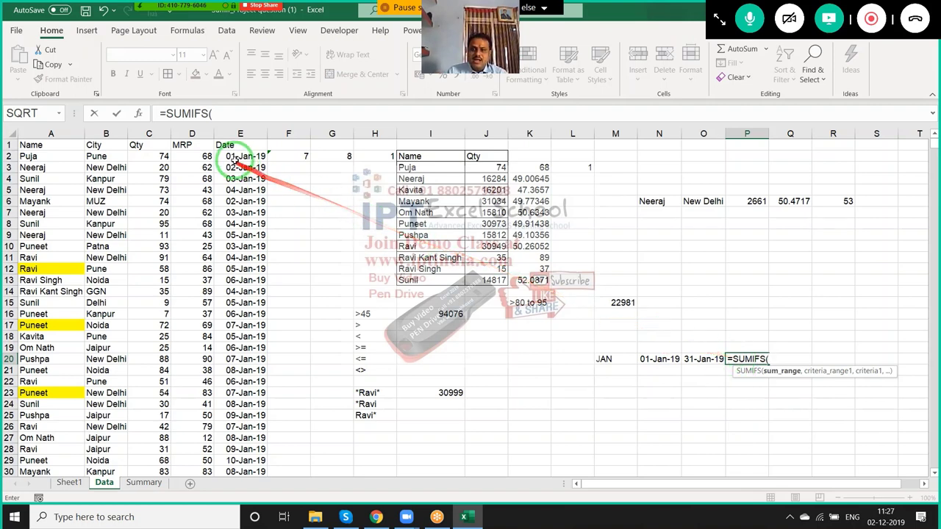
left_click(159, 133)
type(",")
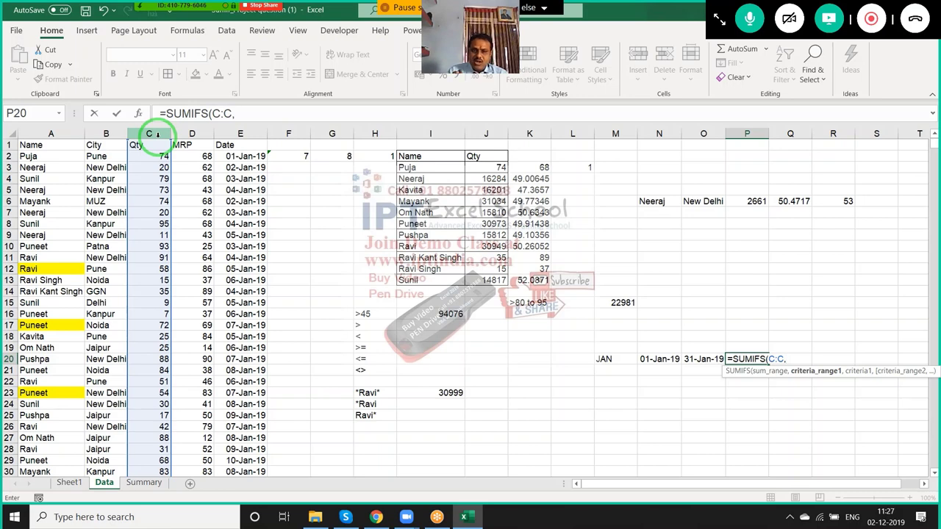
left_click(222, 133)
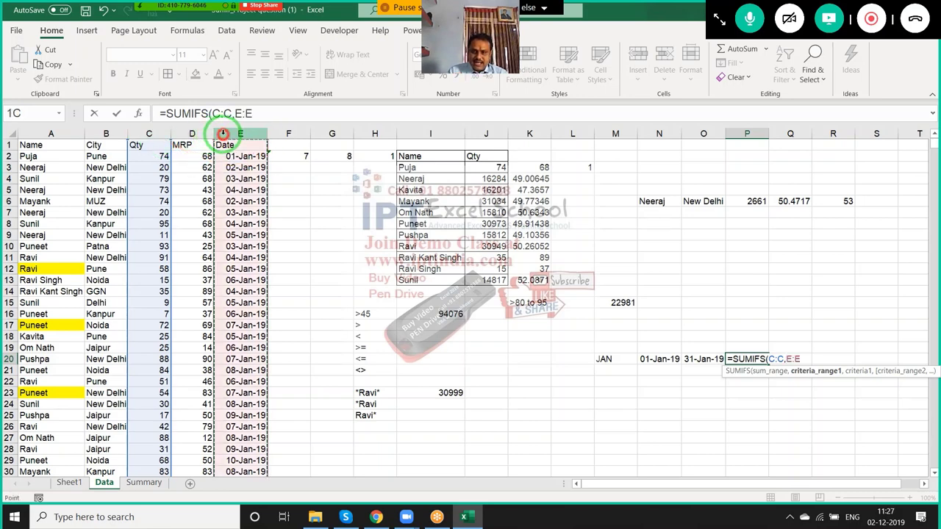
type(",\">=\"&")
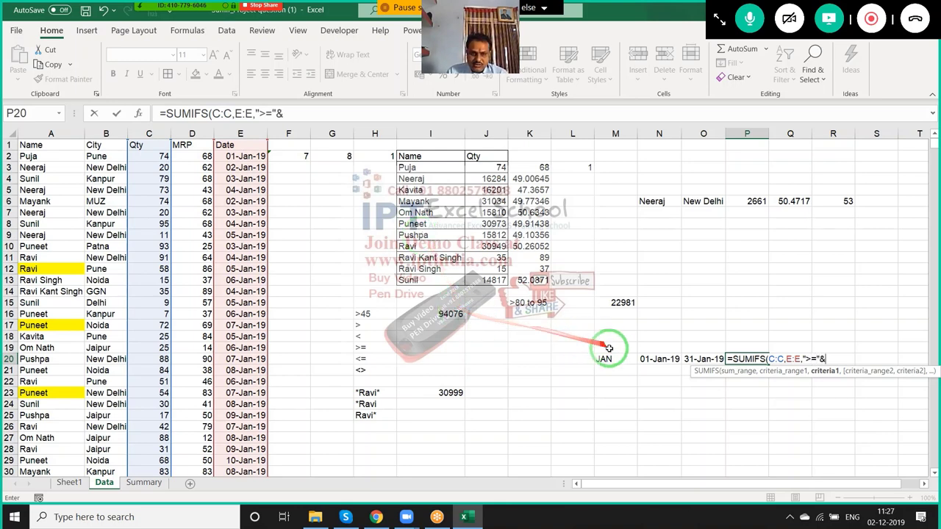
left_click(640, 358)
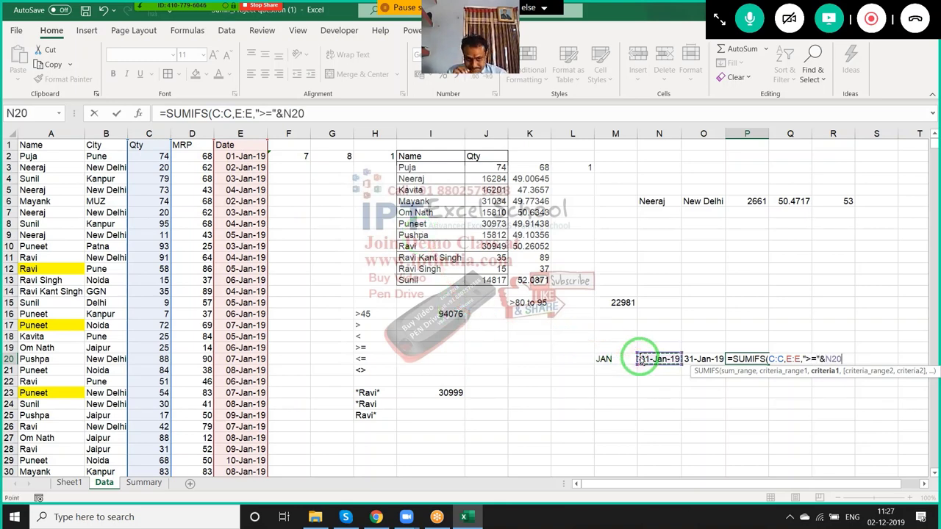
Add the second Date condition, on or before O20, and commit the P20 formula
type(",")
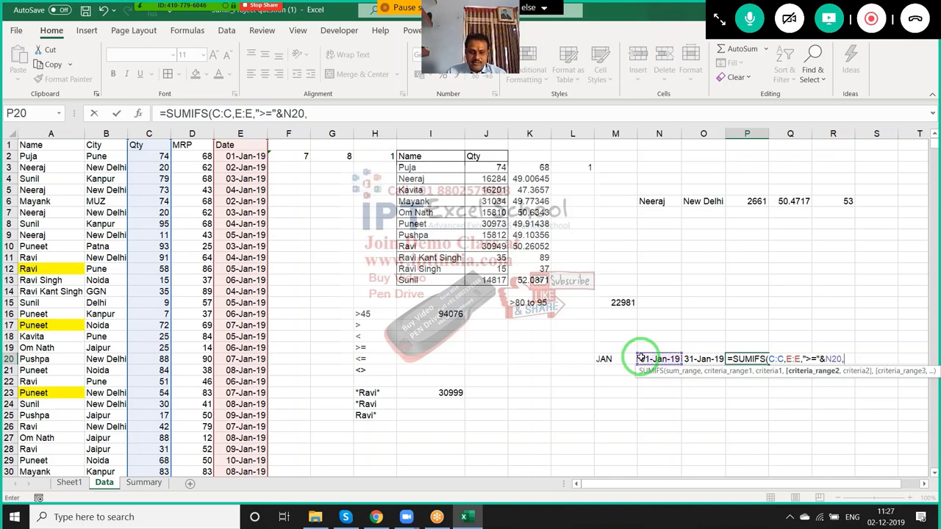
type("sum")
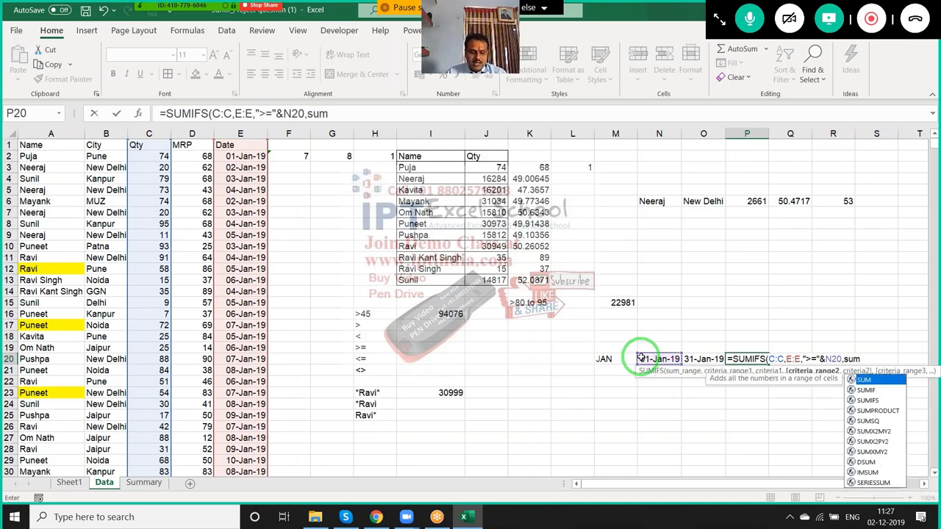
key("BackSpace")
key("BackSpace")
key("BackSpace")
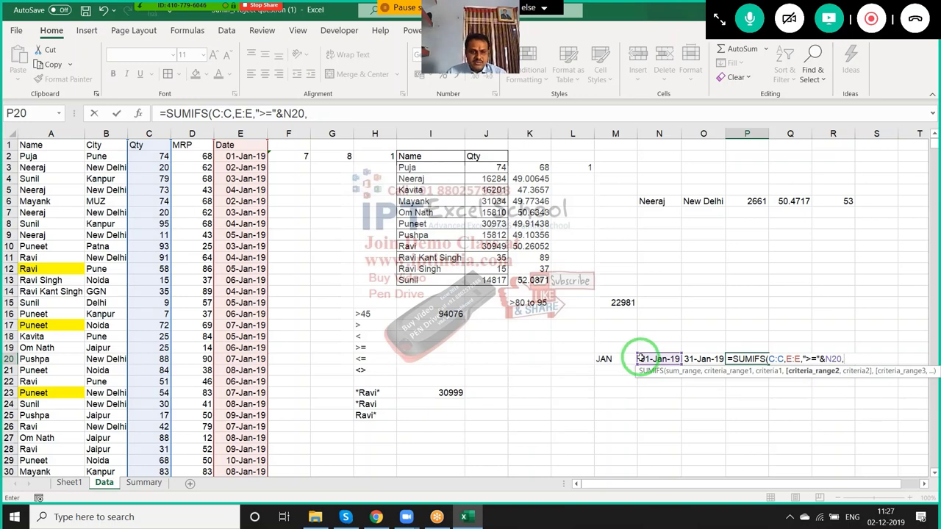
left_click(242, 131)
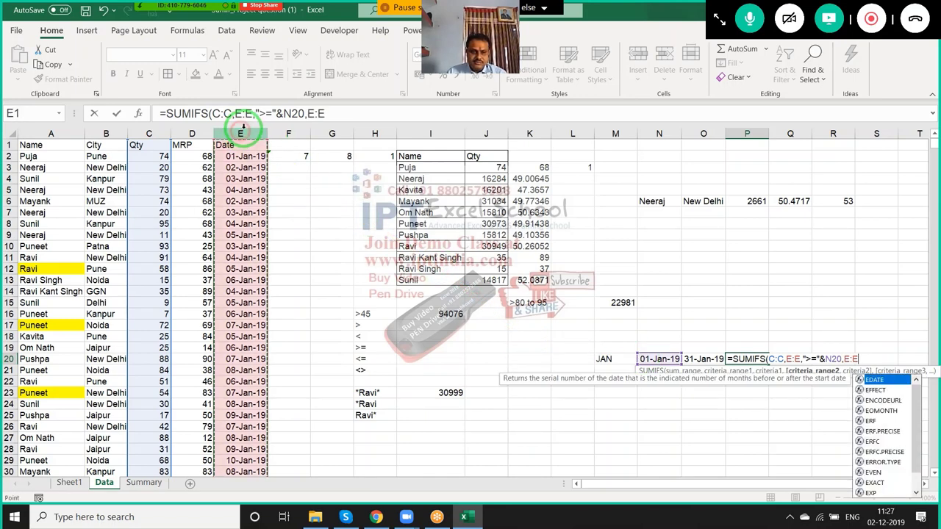
type(",\"<=\"&")
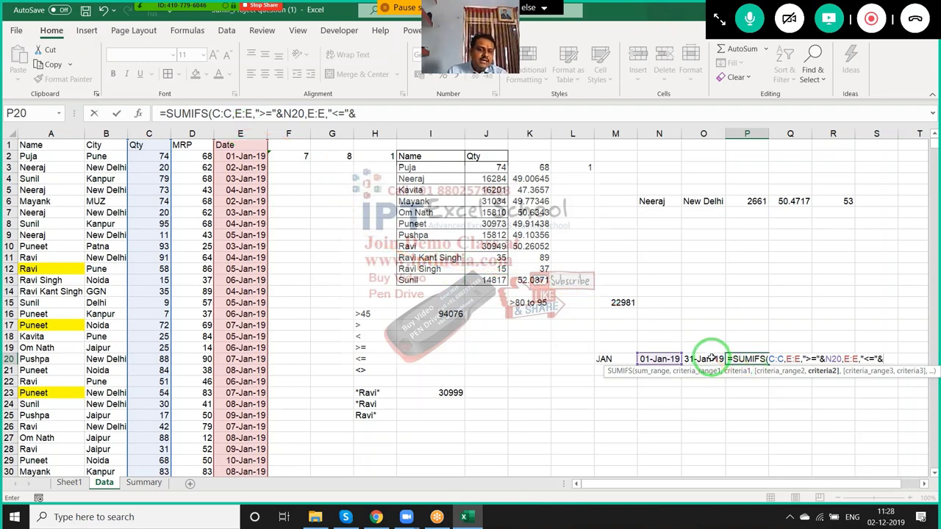
left_click(712, 358)
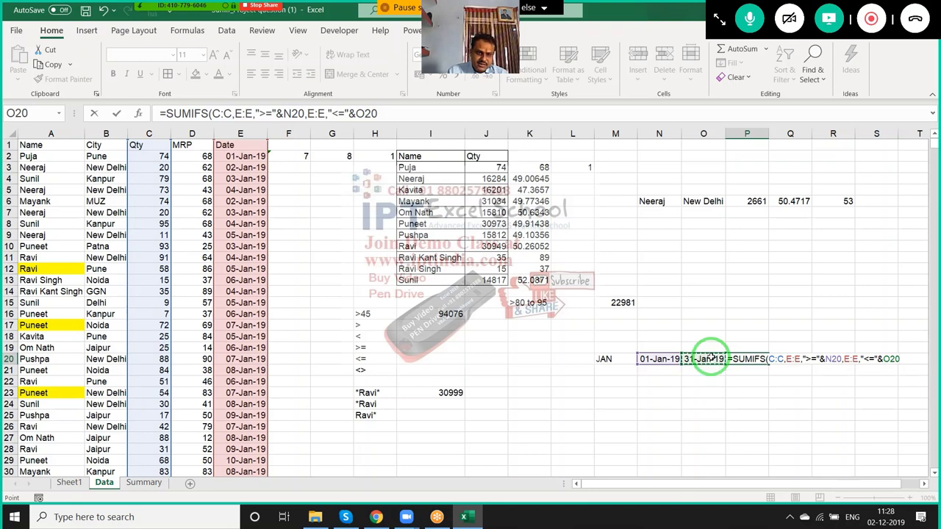
key("Return")
left_click(750, 358)
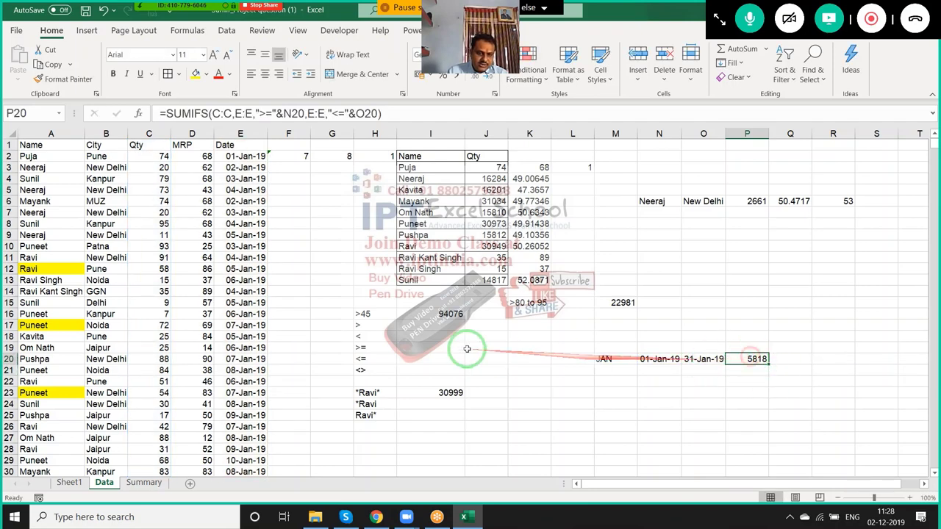
Change the month in M20 to Feb, then to Mar
left_click(616, 359)
type("Feb")
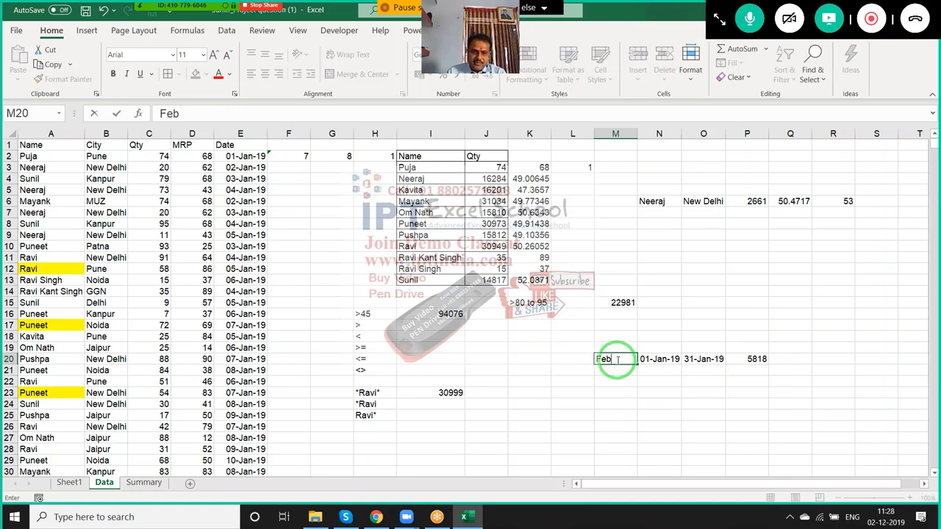
key("Return")
left_click(616, 359)
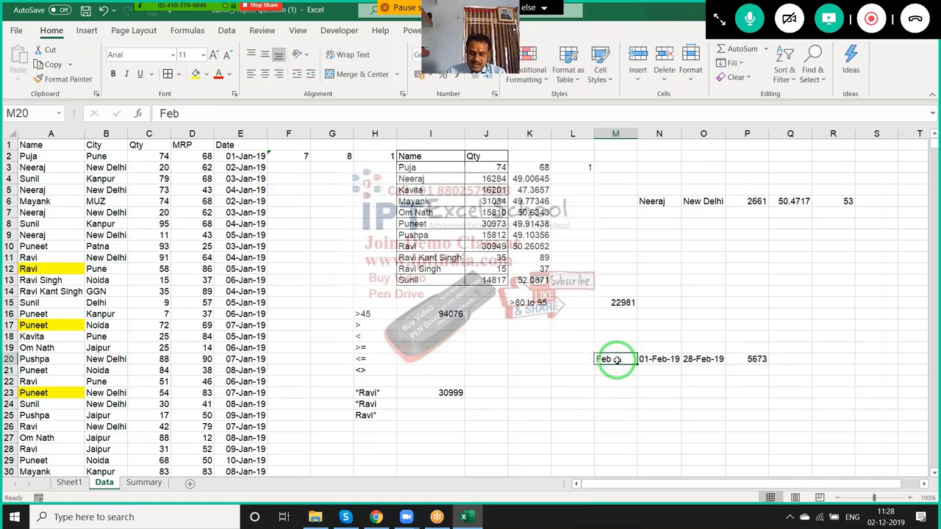
type("Mar")
key("Return")
type("]")
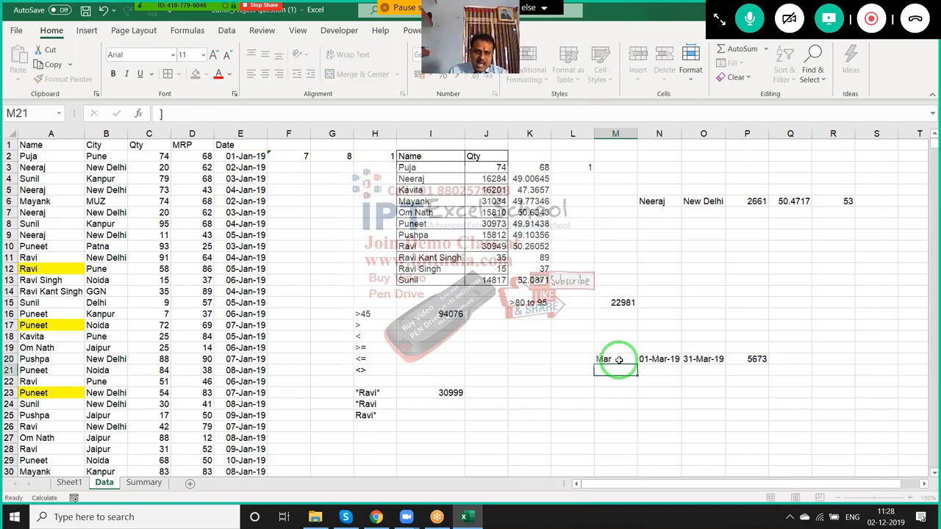
key("Escape")
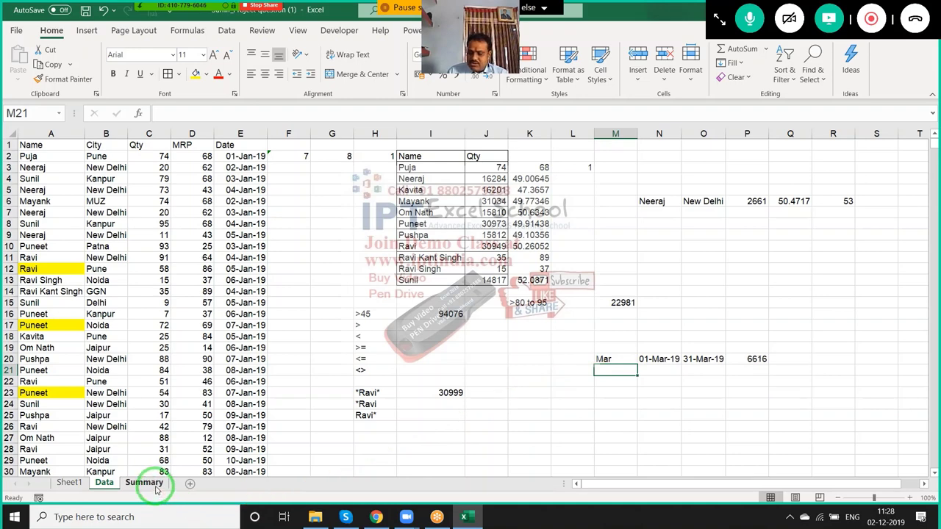
left_click(155, 488)
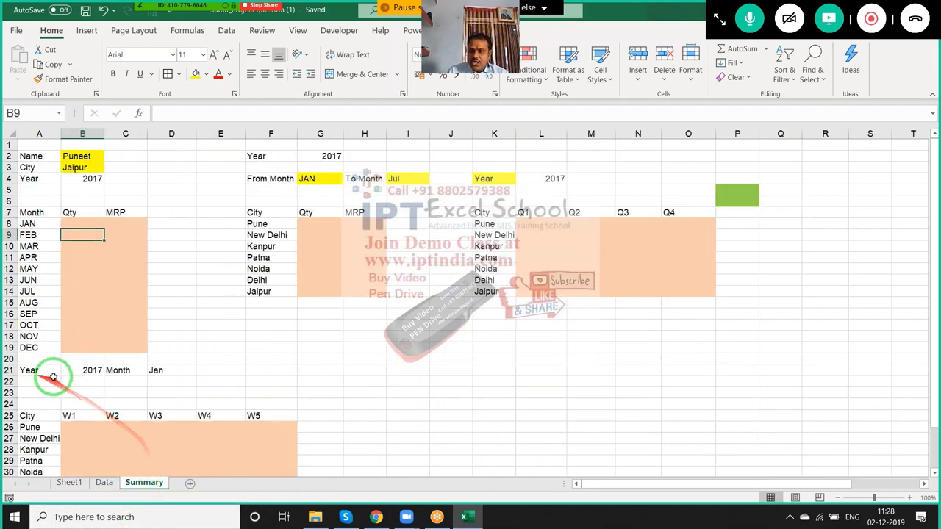
scroll(410, 326, "down", 4)
scroll(425, 330, "up", 4)
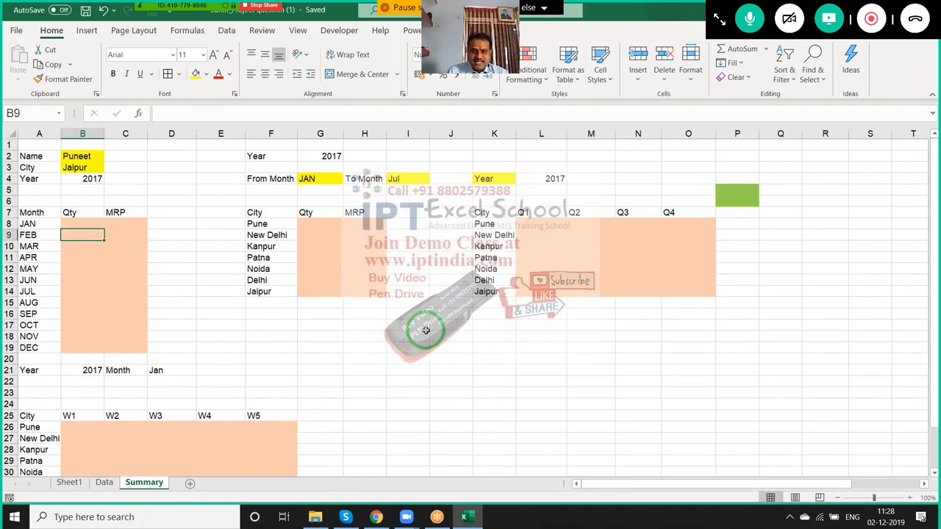
left_click(353, 358)
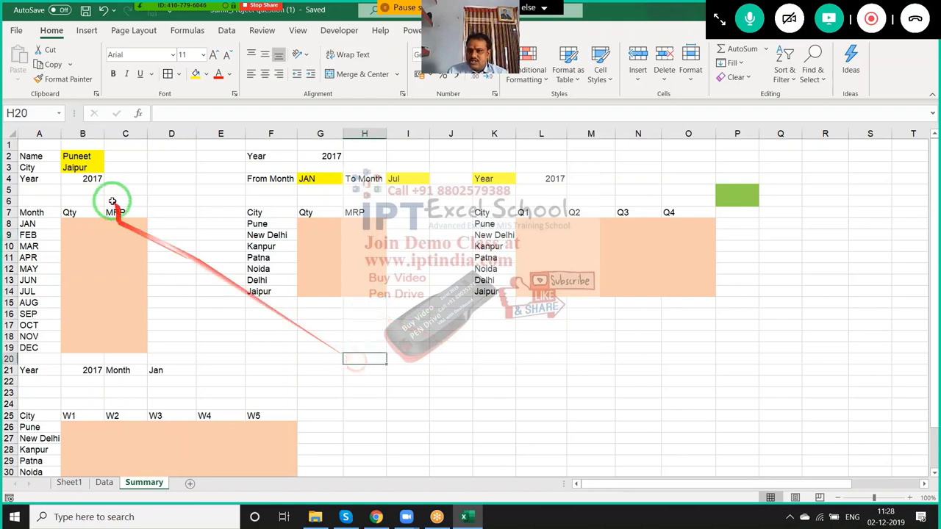
left_click(88, 157)
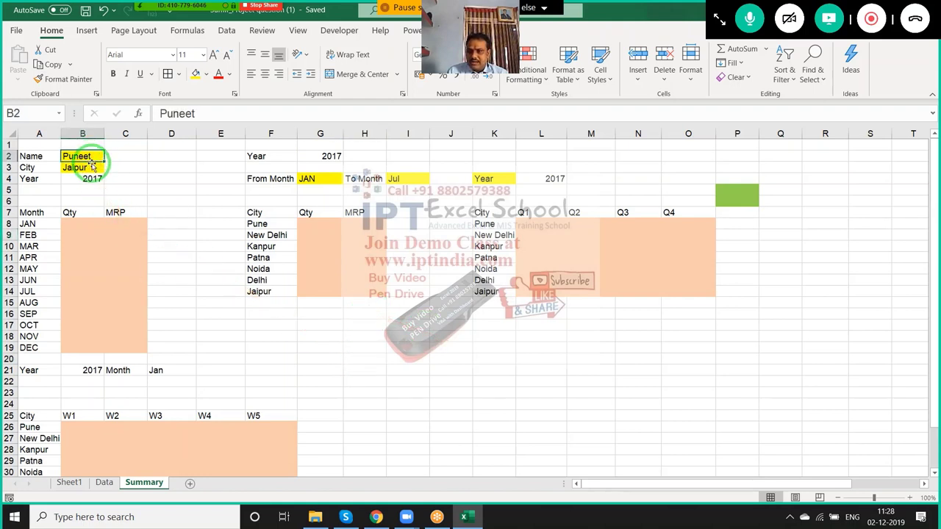
left_click(92, 166)
left_click(88, 178)
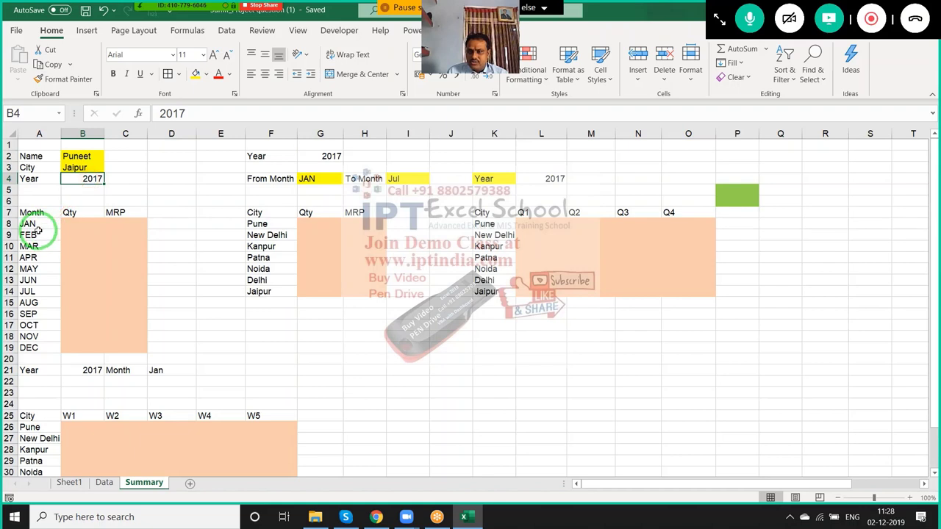
left_click_drag(67, 225, 128, 354)
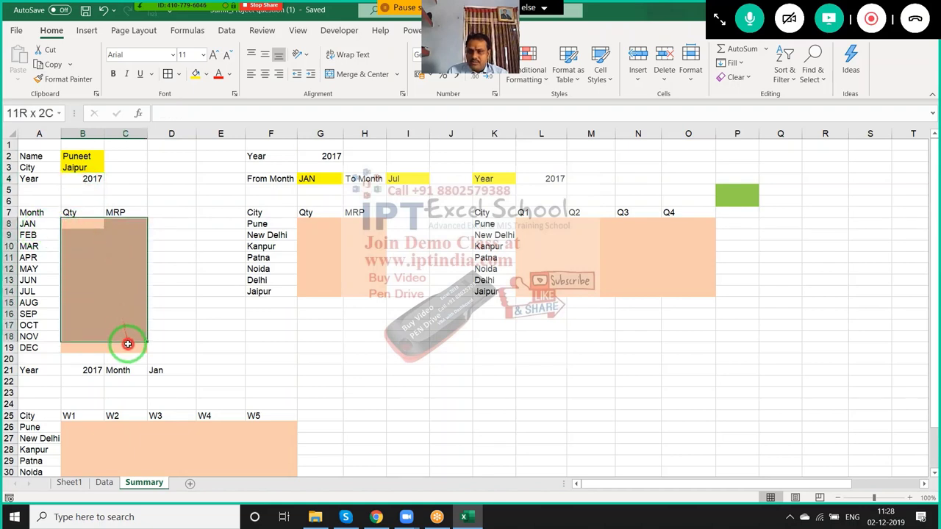
left_click(83, 179)
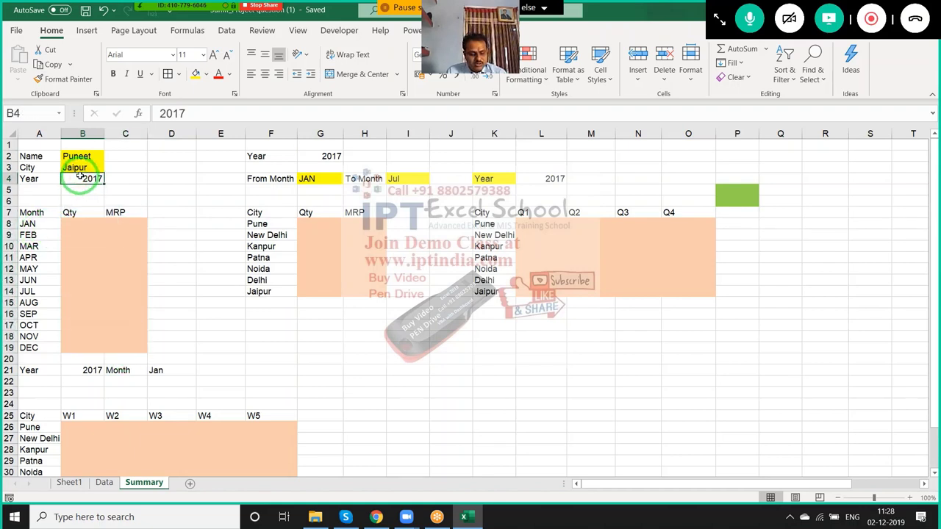
type("201")
key("Return")
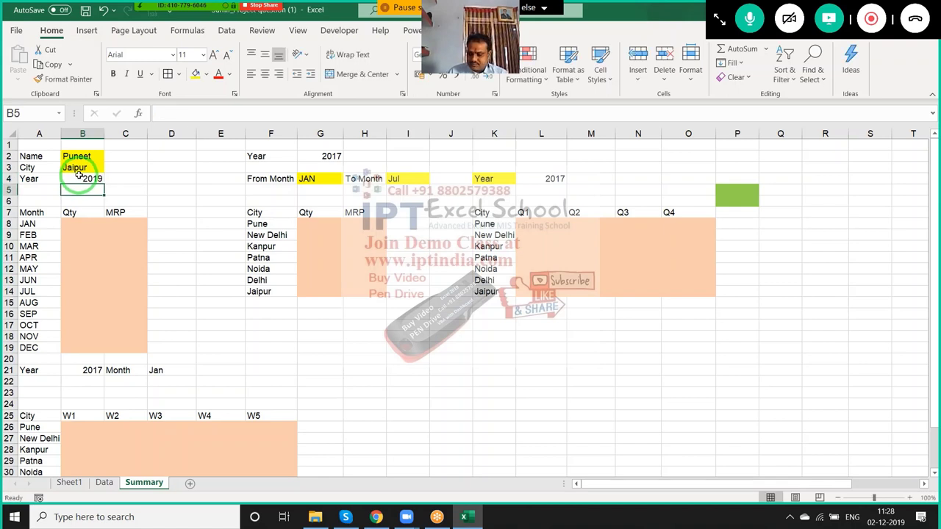
left_click(310, 234)
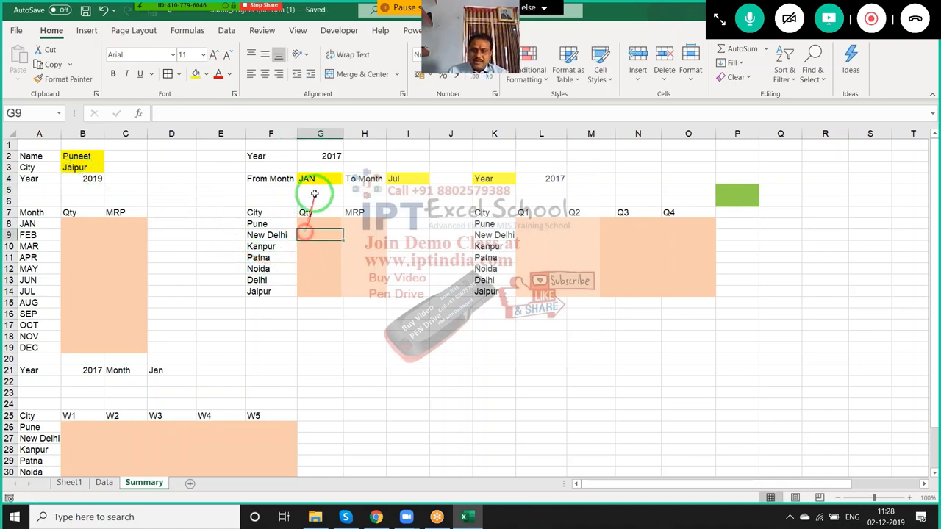
left_click(313, 179)
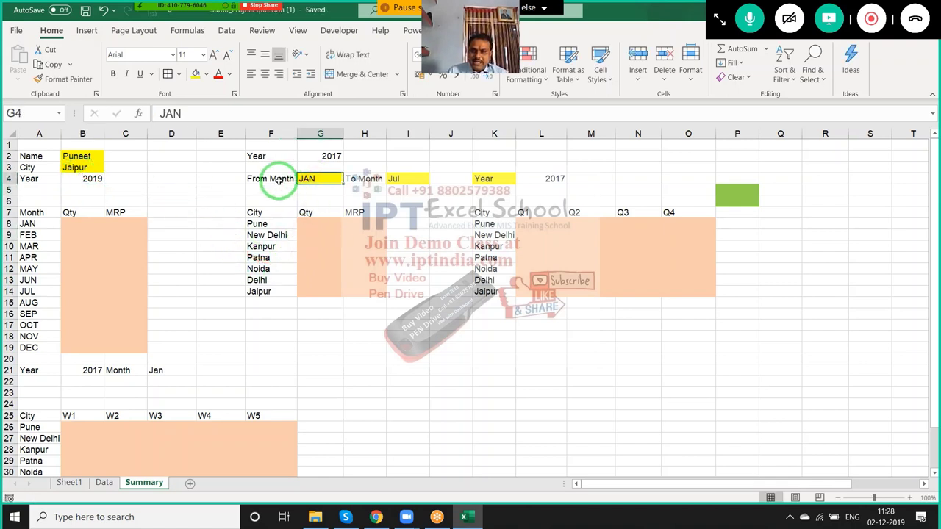
left_click(328, 155)
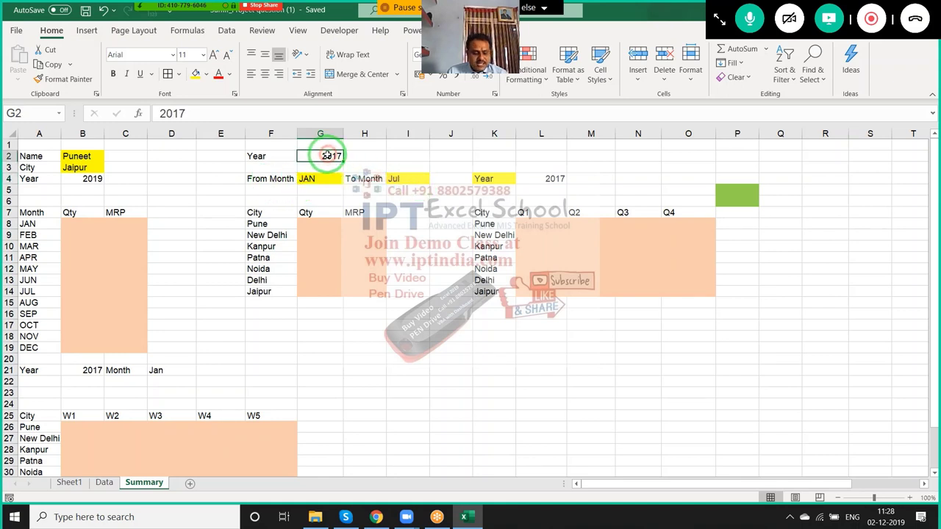
type("2")
key("Return")
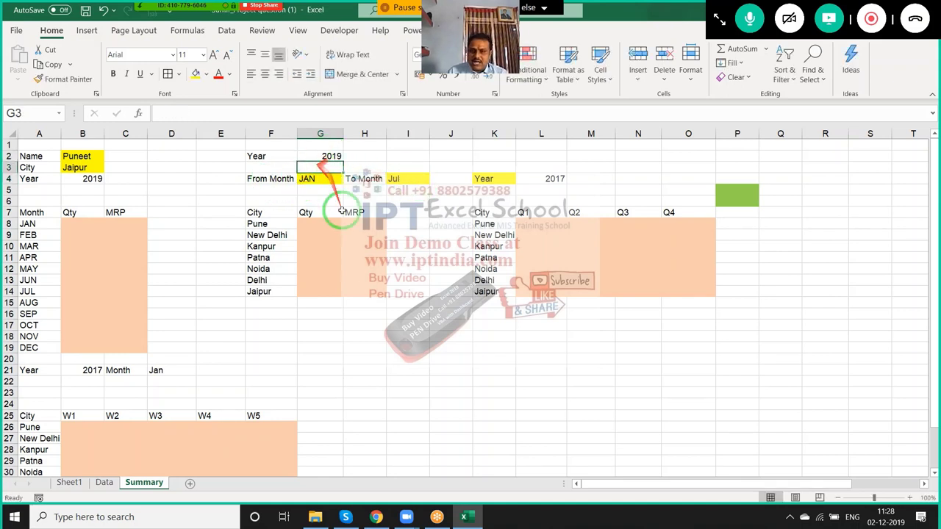
left_click_drag(256, 213, 368, 289)
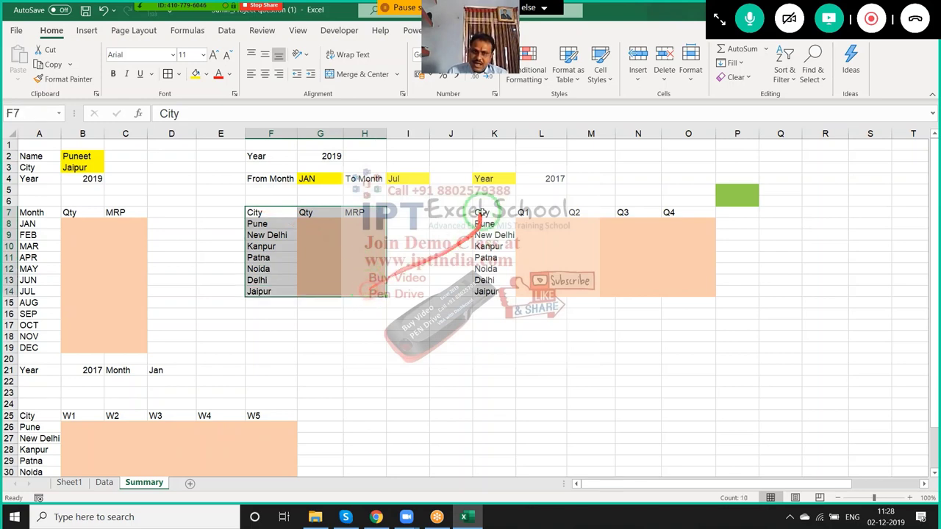
left_click(536, 178)
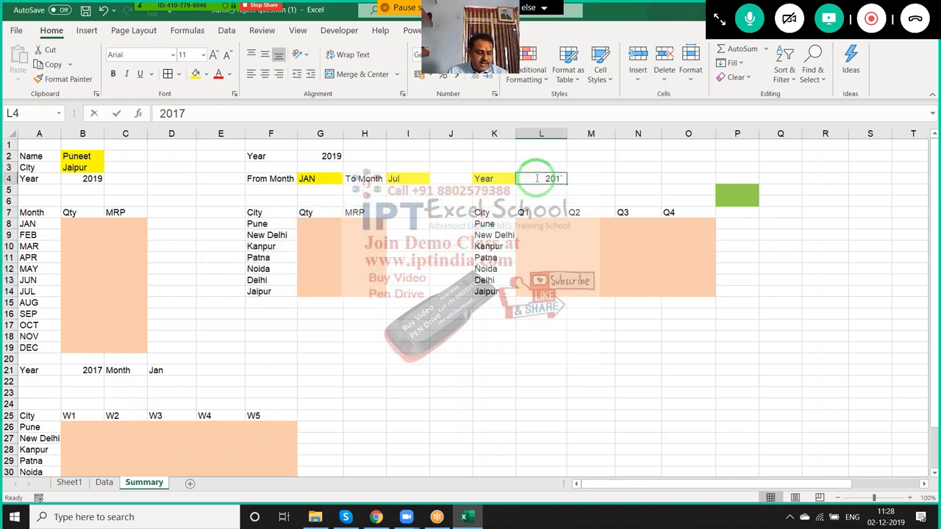
key("BackSpace")
type("9")
key("Return")
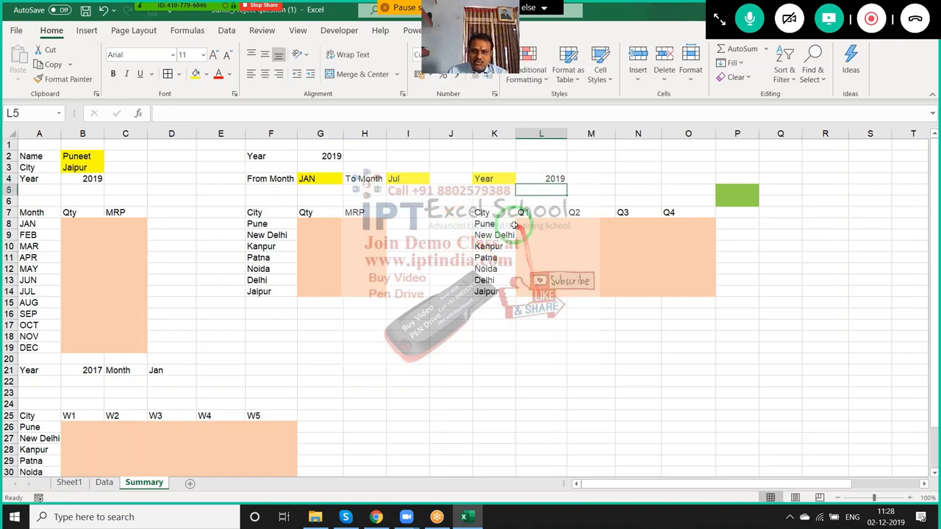
left_click_drag(487, 212, 704, 295)
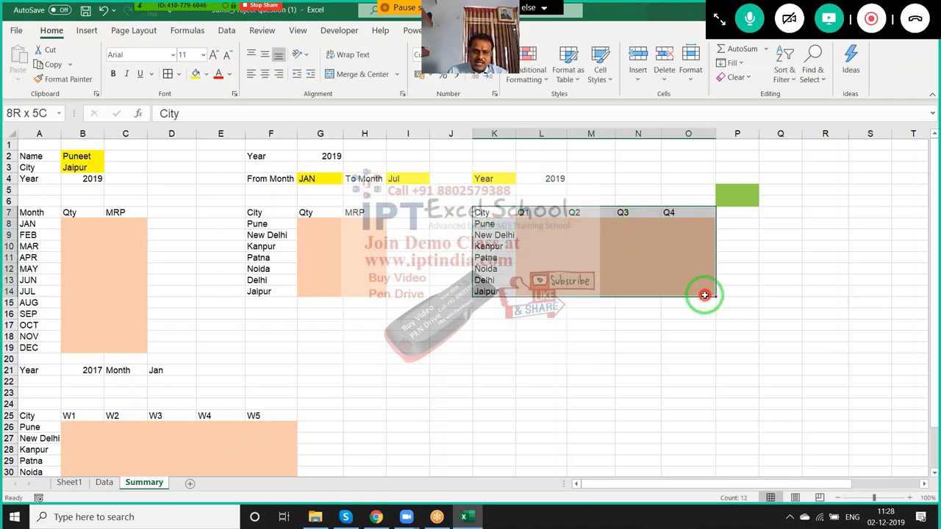
left_click(332, 399)
scroll(330, 399, "down", 3)
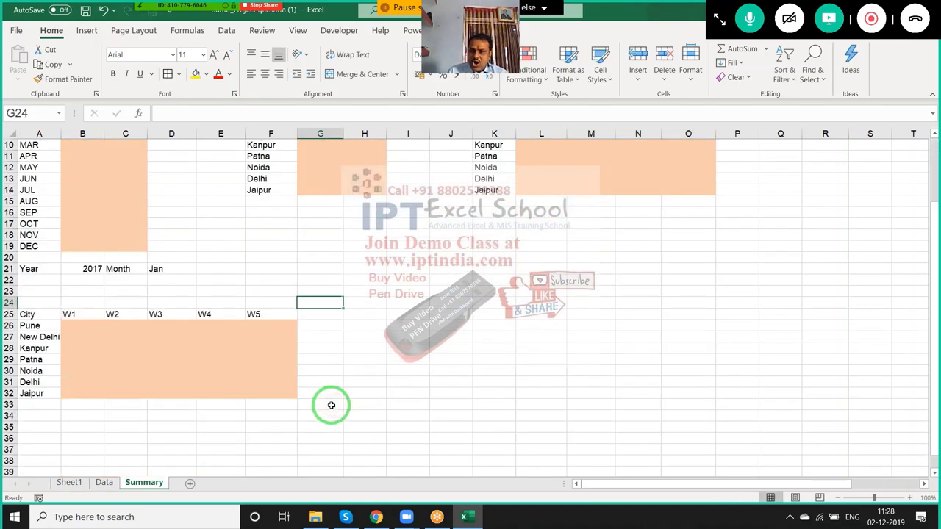
left_click(90, 269)
type("01")
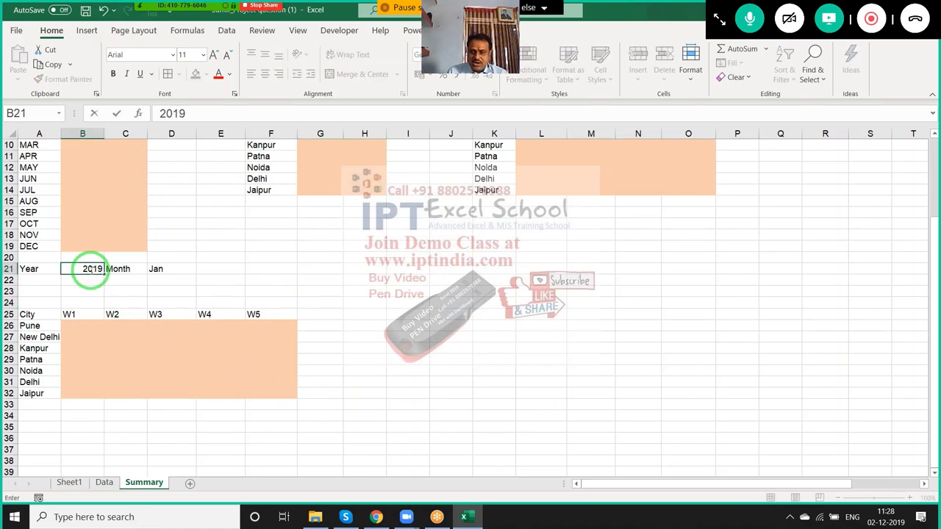
left_click(169, 268)
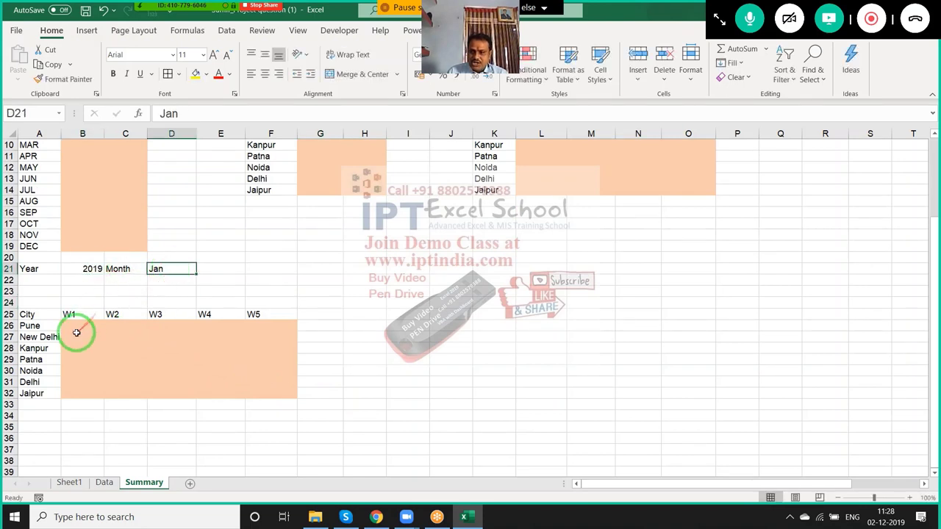
left_click_drag(78, 328, 190, 363)
left_click_drag(247, 385, 253, 390)
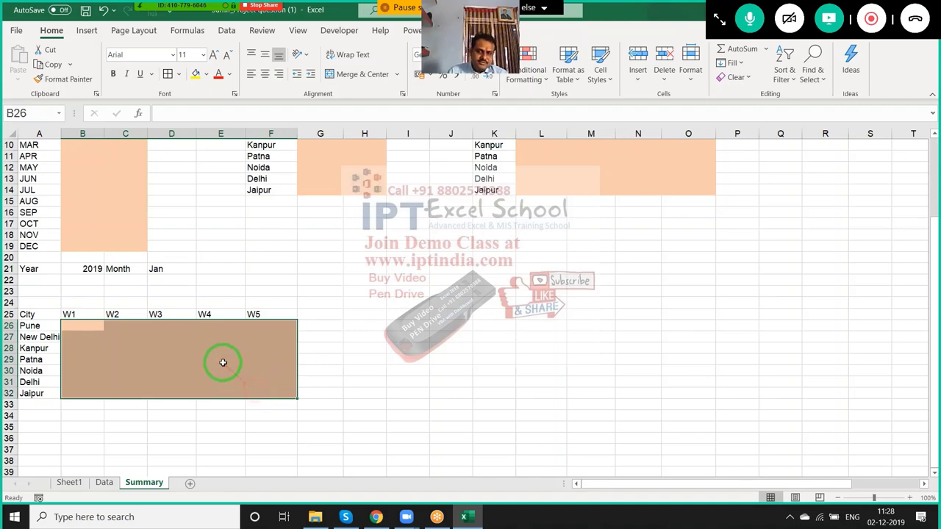
scroll(221, 361, "up", 3)
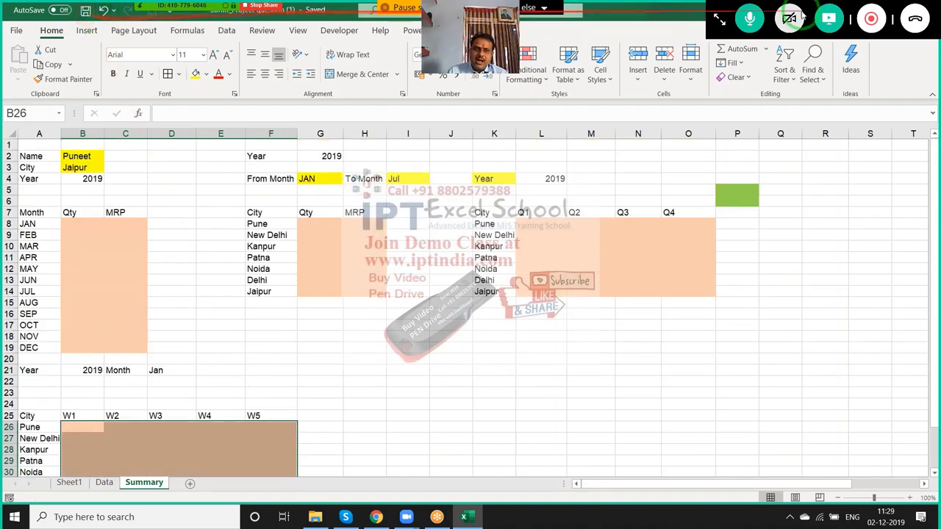
left_click(238, 333)
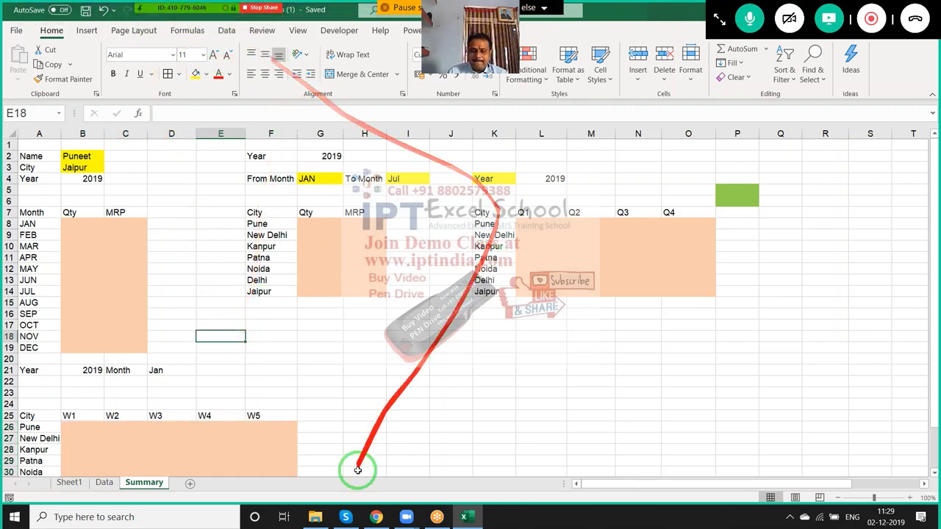
Switch to the Gmail inbox in Chrome and start a new message
left_click(376, 517)
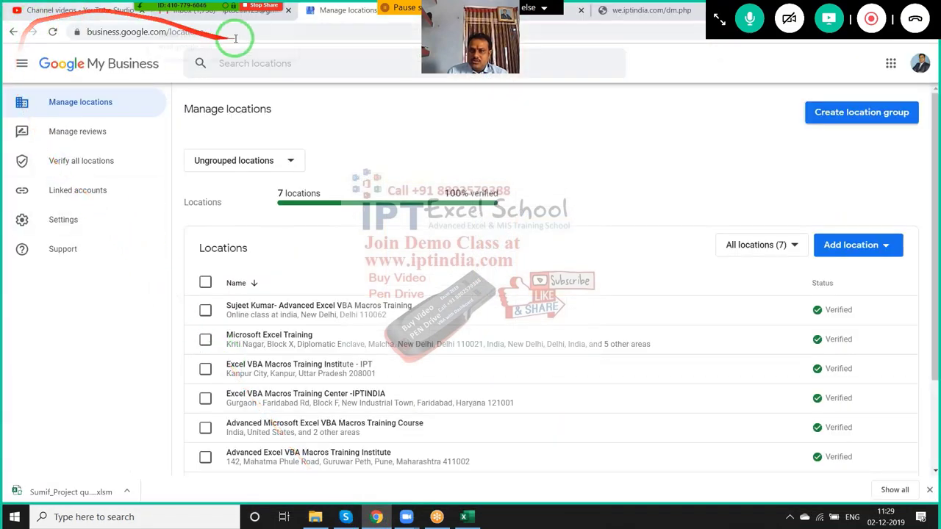
left_click(245, 22)
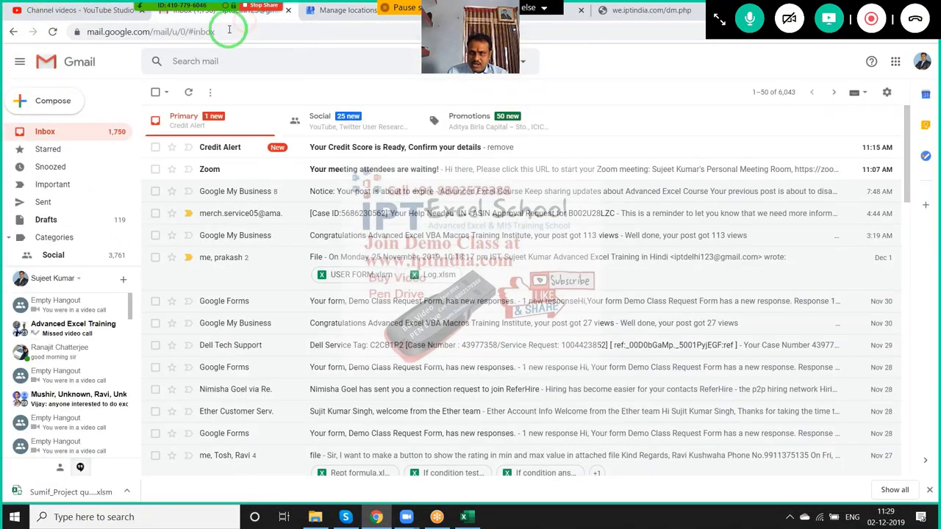
left_click(58, 100)
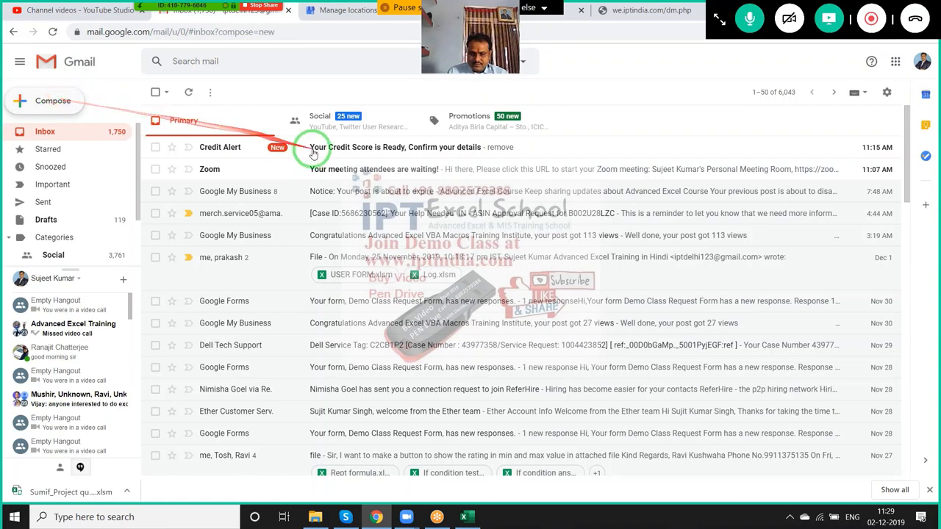
Add four recipients to the email from the address suggestions
type("ra")
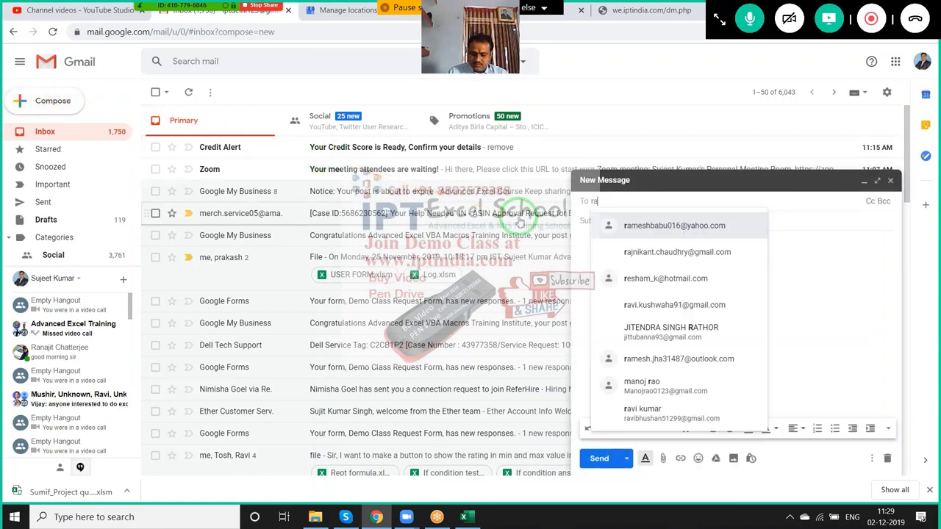
type("j")
left_click(704, 233)
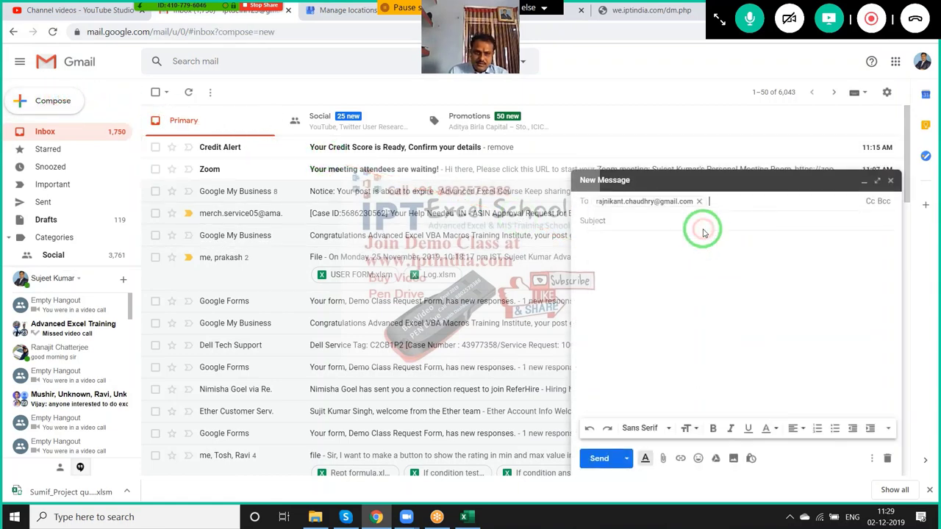
type("af")
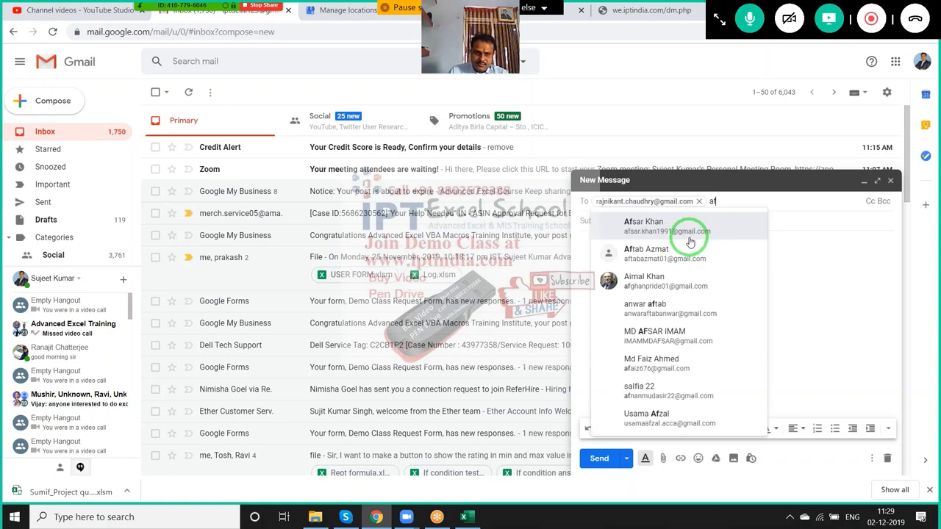
key("Escape")
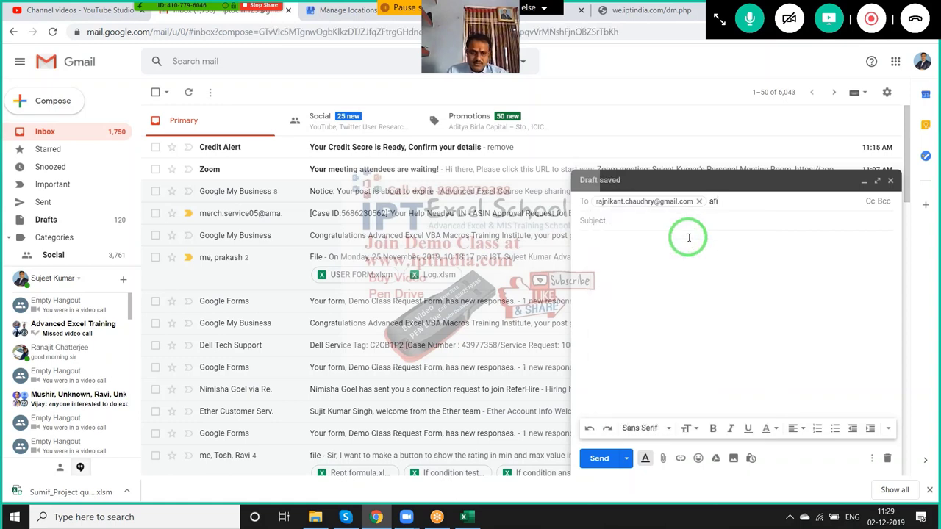
key("BackSpace")
key("BackSpace")
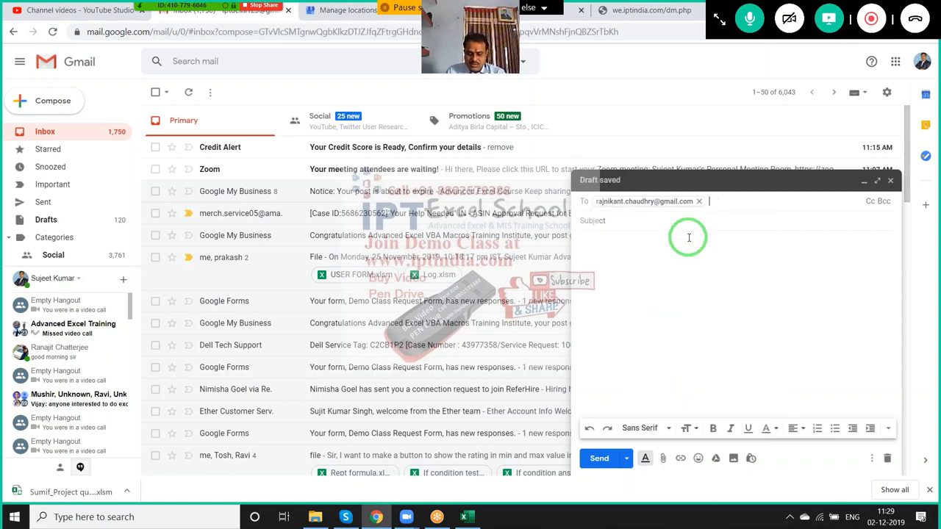
type("o")
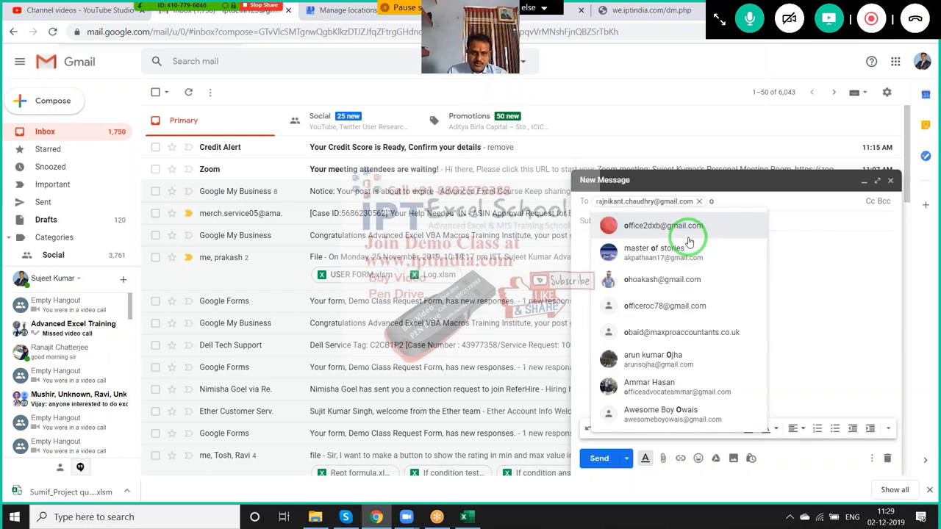
left_click(689, 240)
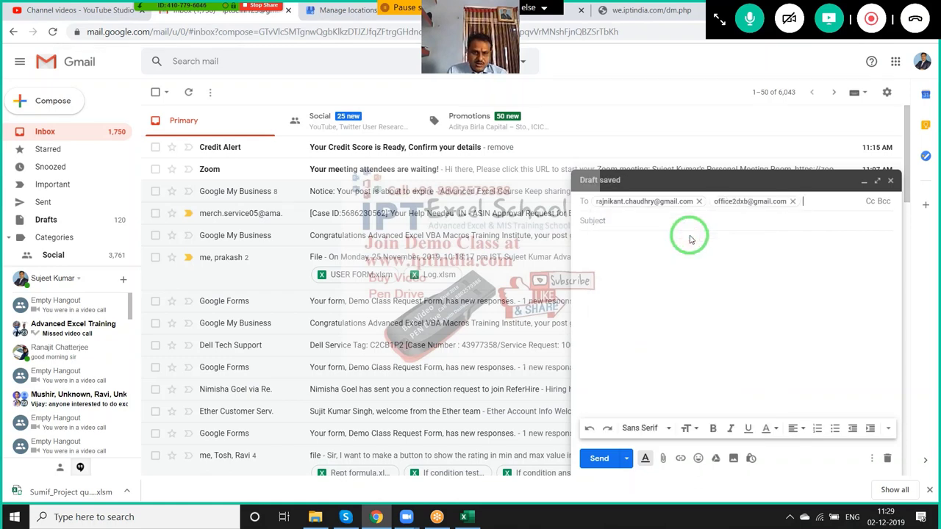
type("re")
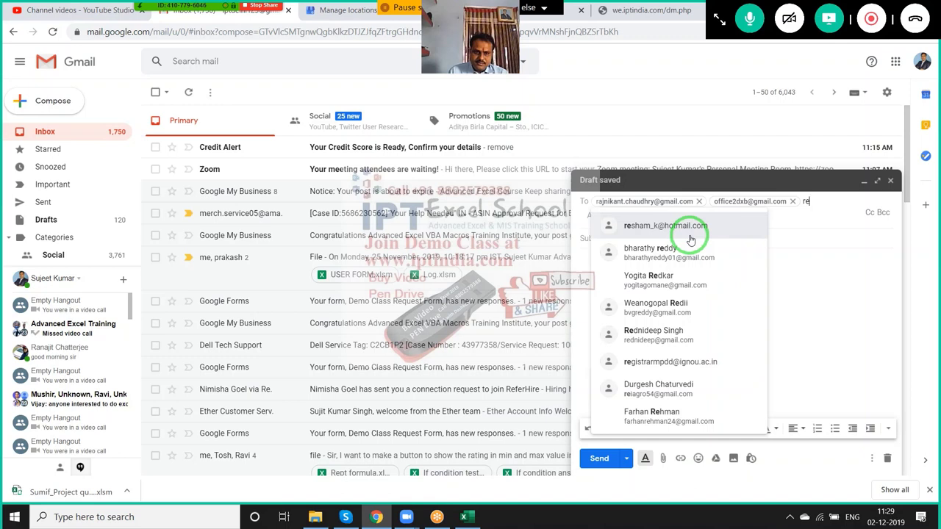
left_click(691, 241)
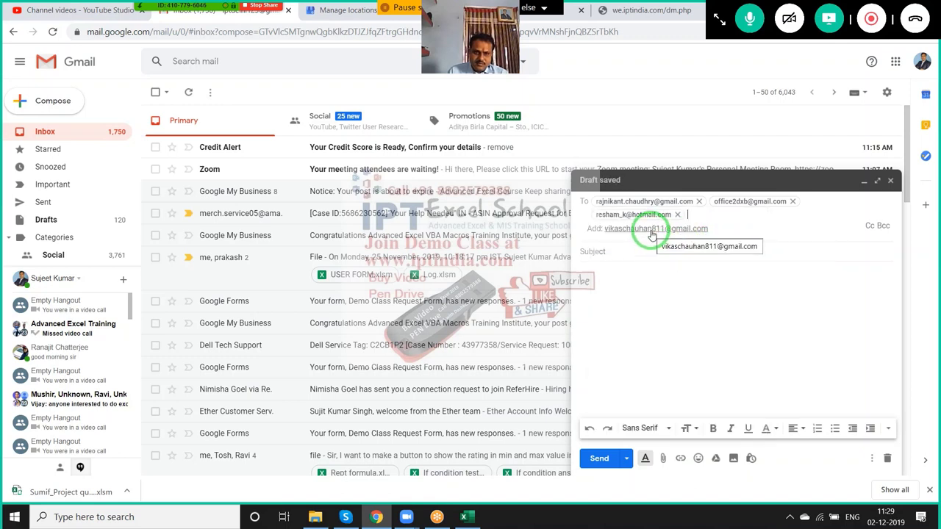
left_click(639, 230)
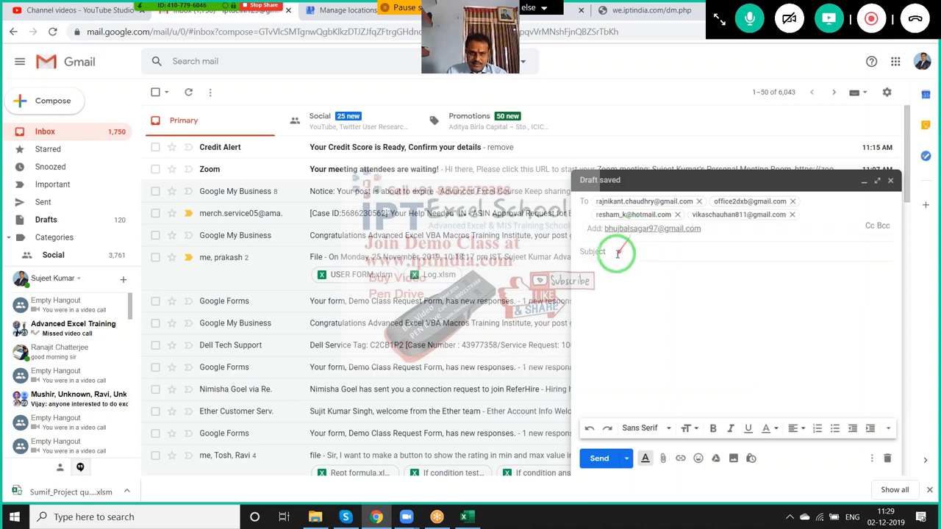
Enter the subject File, attach Sumif_Project question (1) from Downloads, and send it
left_click(612, 254)
type("File")
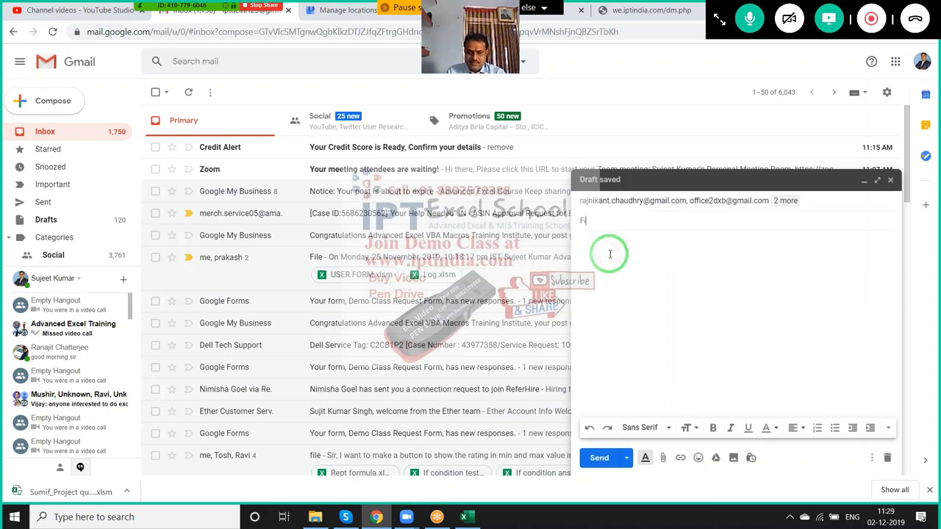
left_click(613, 355)
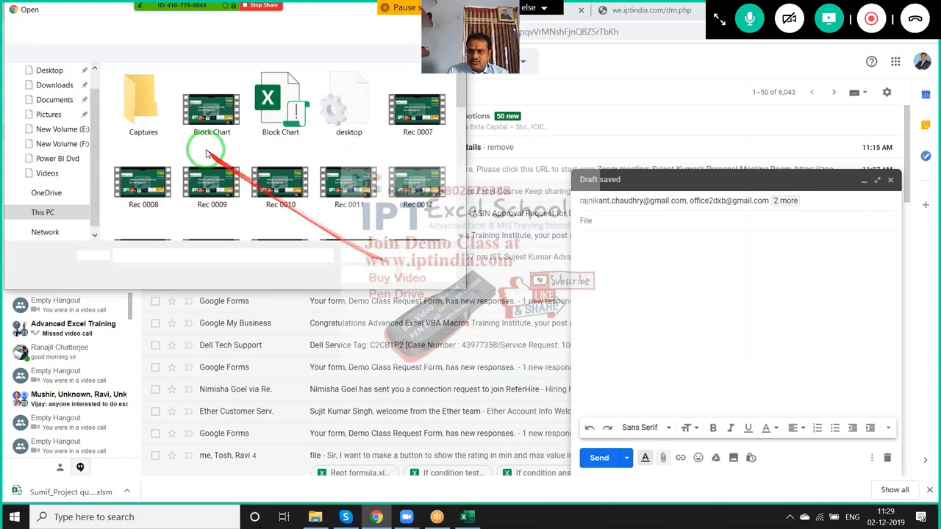
left_click(57, 99)
left_click(58, 86)
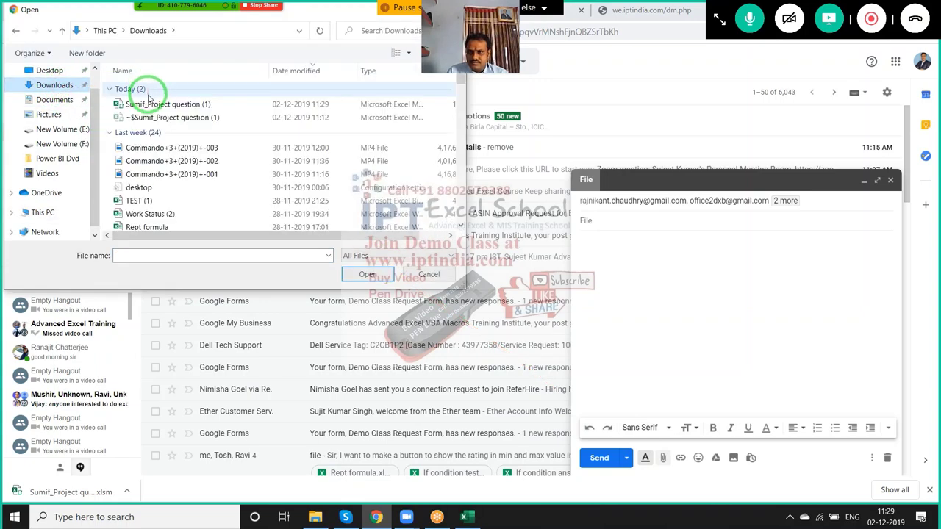
double_click(148, 105)
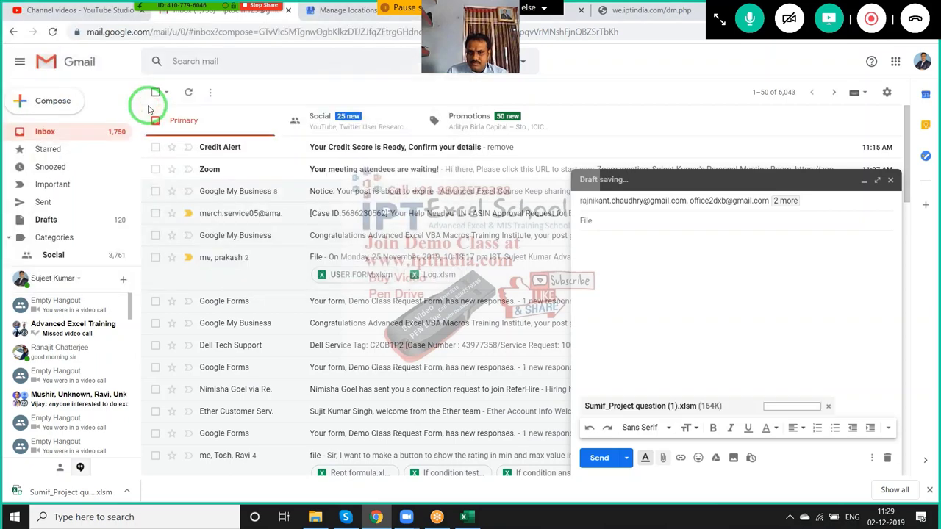
left_click(604, 458)
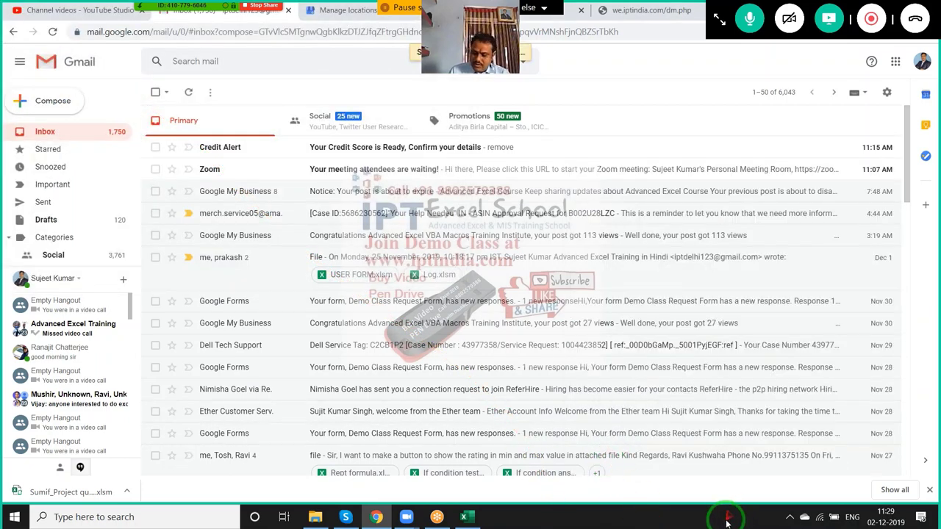
Minimize the browser with Win+D to show the Windows desktop
key("super+d")
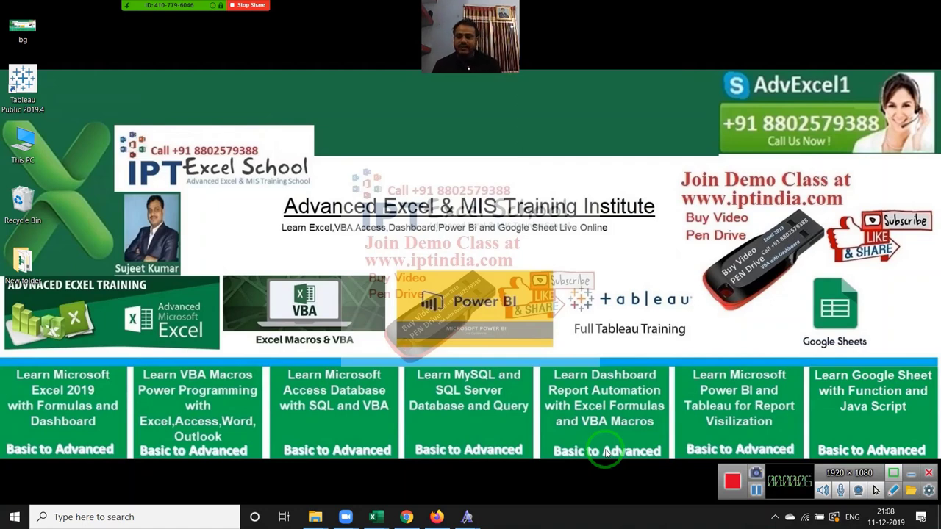
mouse_move(174, 31)
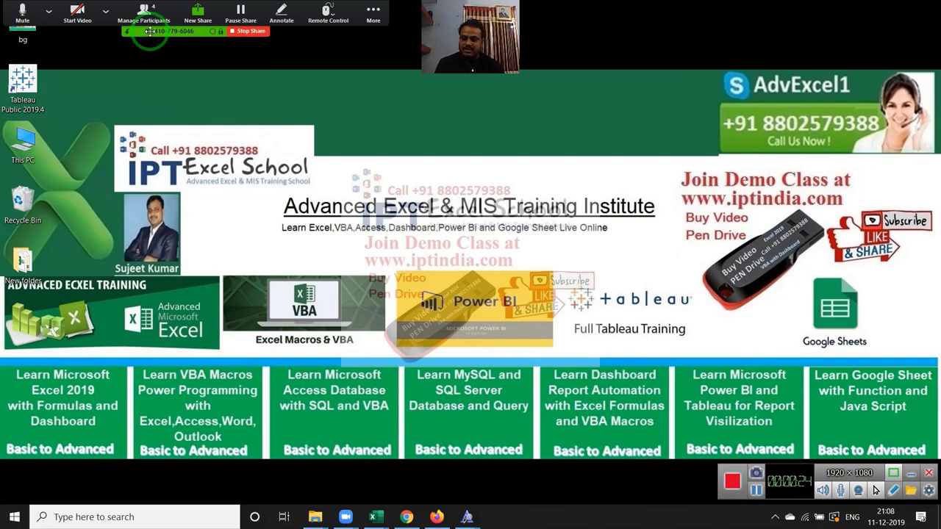
Bring up the open DD workbook and look over its sales data
left_click(385, 519)
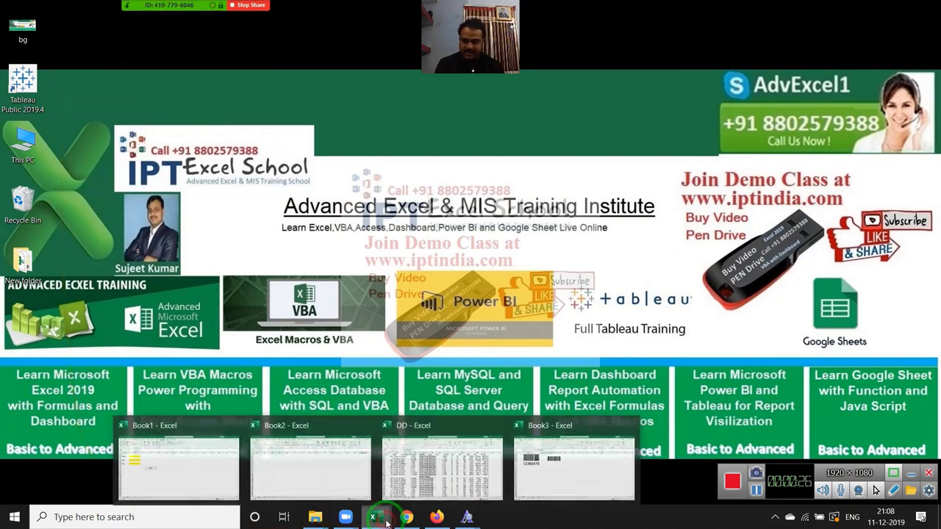
left_click(414, 478)
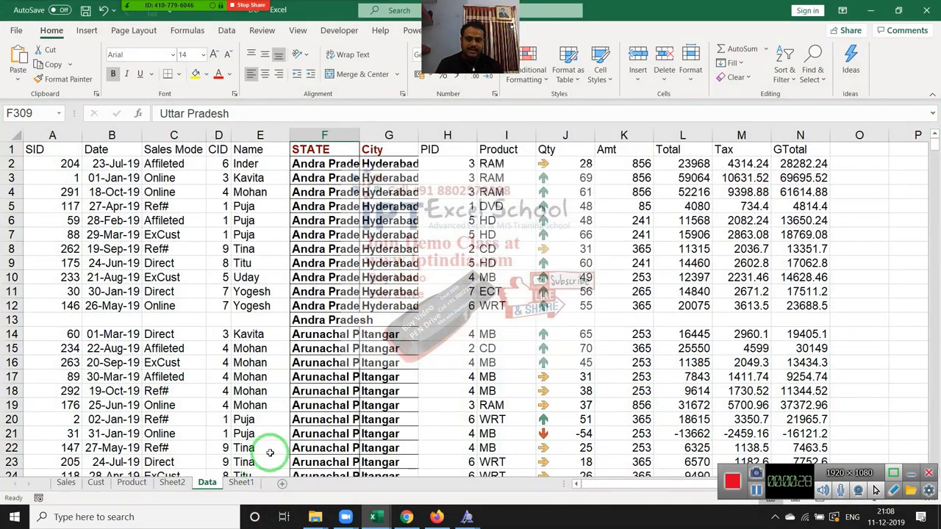
left_click(268, 319)
left_click(174, 249)
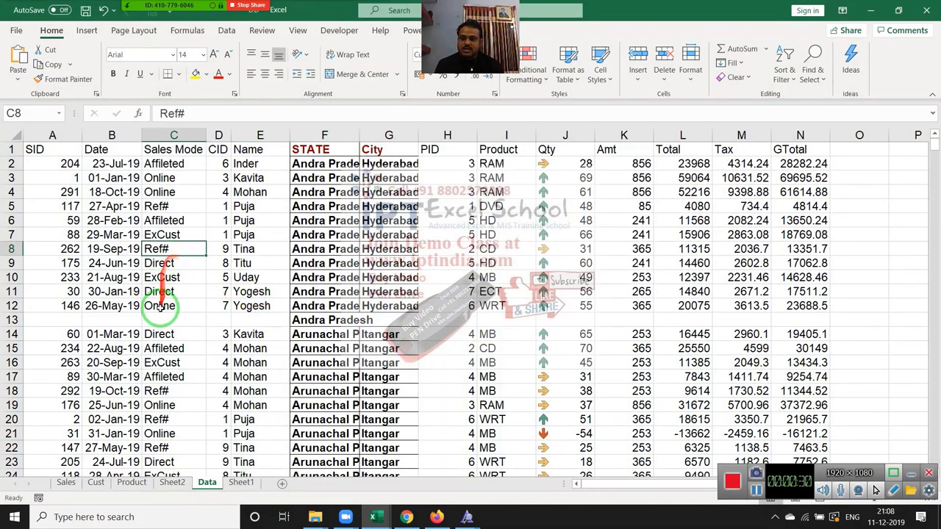
scroll(203, 378, "down", 1)
scroll(204, 378, "down", 5)
scroll(206, 378, "up", 6)
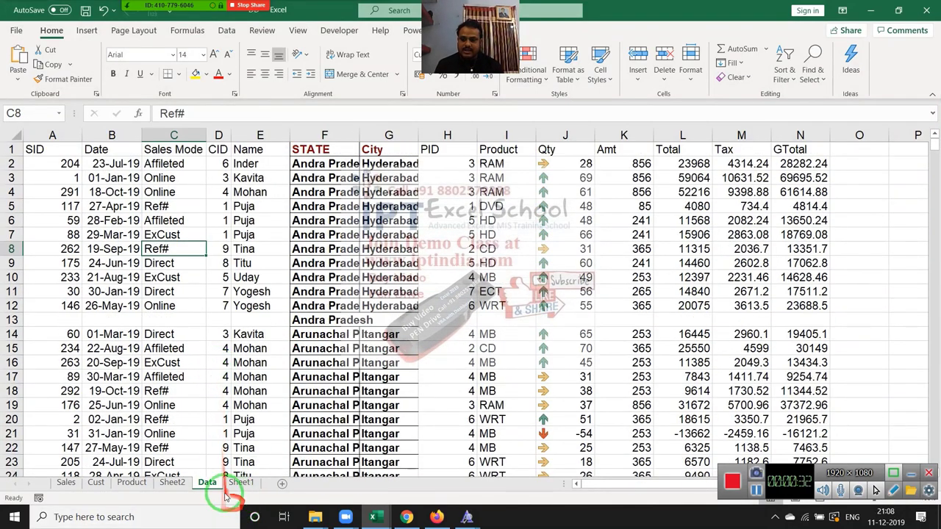
On Sheet2, select the Name, City and Qty columns together and copy them
left_click(174, 483)
left_click(132, 263)
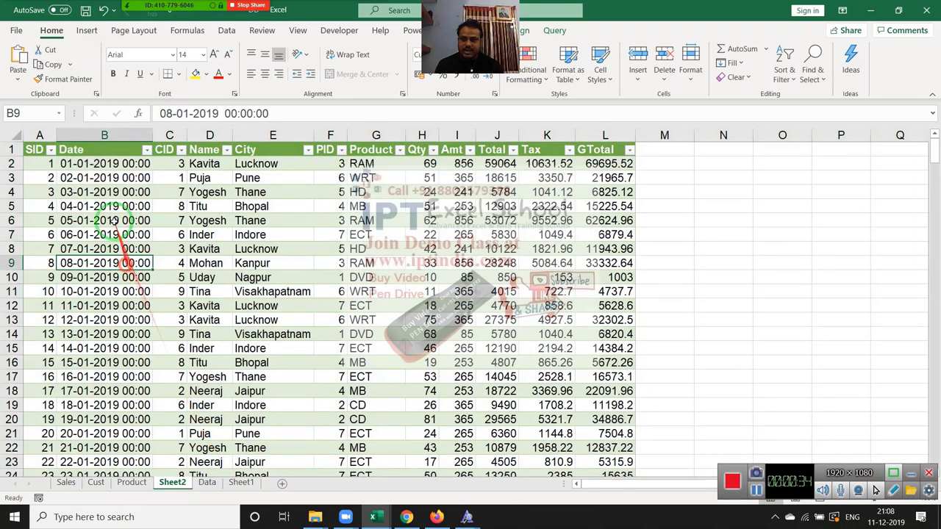
left_click_drag(40, 135, 607, 163)
left_click(206, 192)
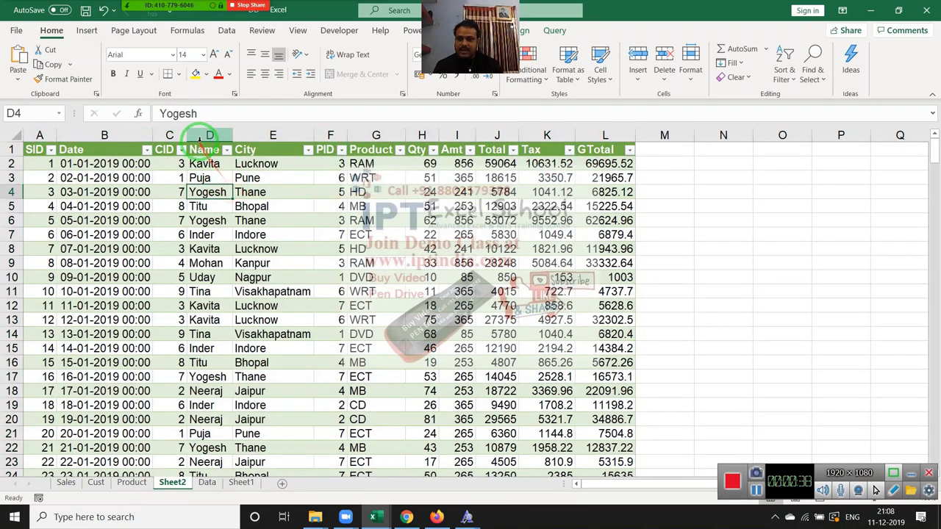
left_click(206, 135)
left_click_drag(229, 137, 302, 143)
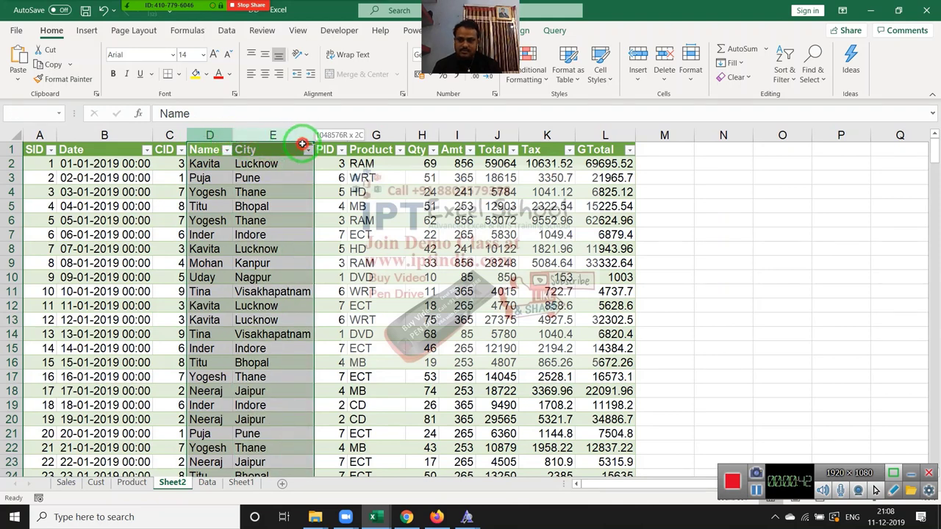
left_click_drag(302, 144, 305, 143)
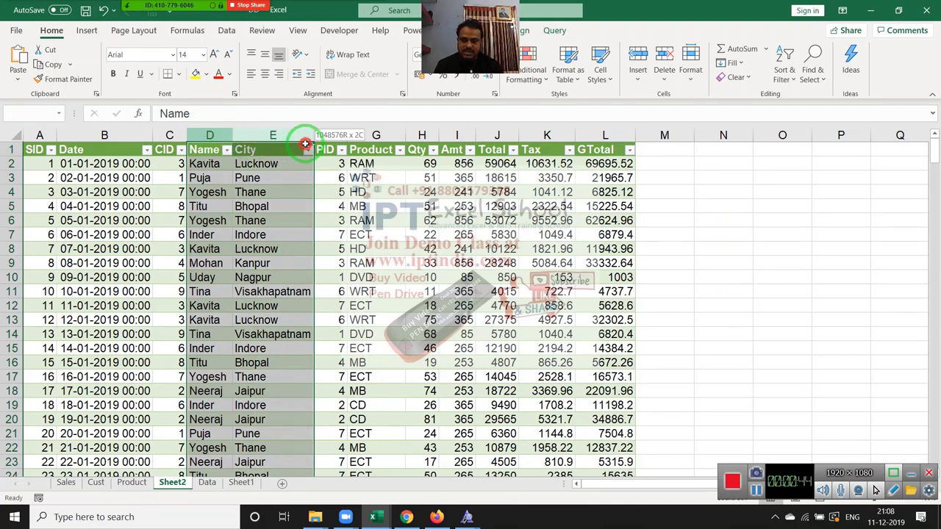
left_click(422, 135, "ctrl")
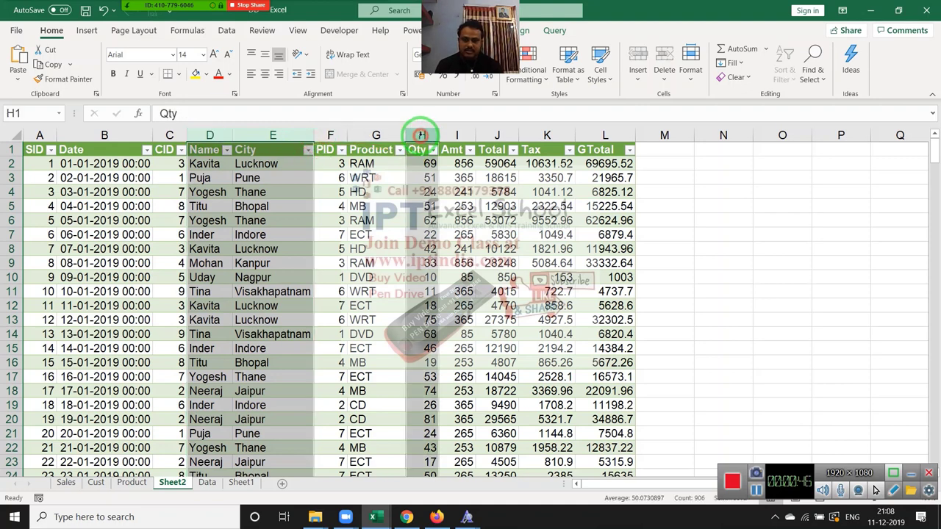
key("ctrl+c")
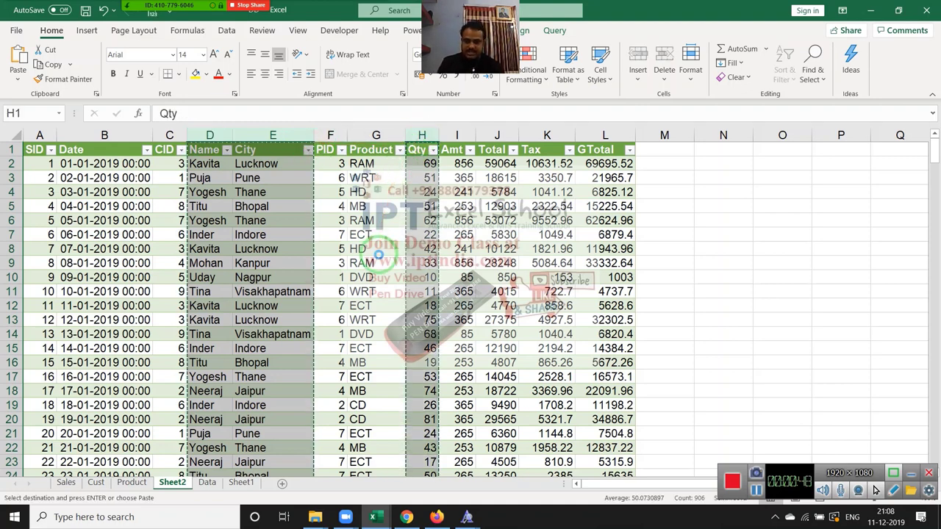
key("ctrl+Tab")
Paste the copied Name, City and Qty columns into Sheet1 starting at A1
key("ctrl+v")
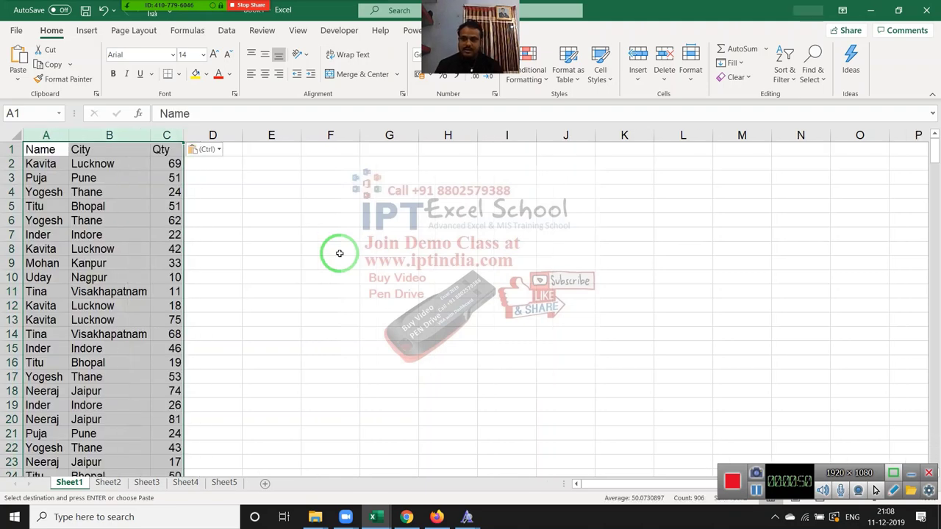
left_click(136, 234)
left_click(33, 163)
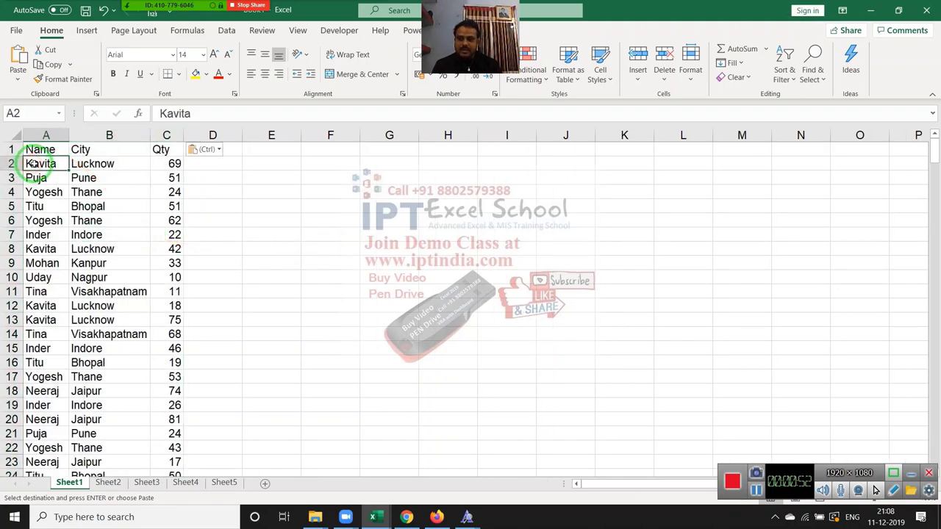
left_click(73, 164)
scroll(44, 294, "down", 6)
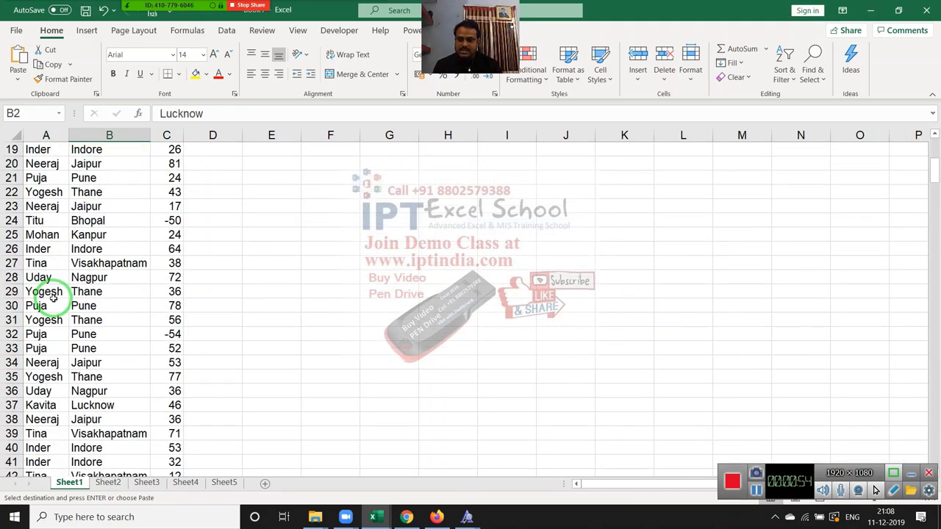
scroll(53, 298, "down", 6)
scroll(53, 302, "up", 6)
scroll(46, 294, "up", 6)
Copy the name in A3 and paste it over the existing name in A20
left_click(41, 166)
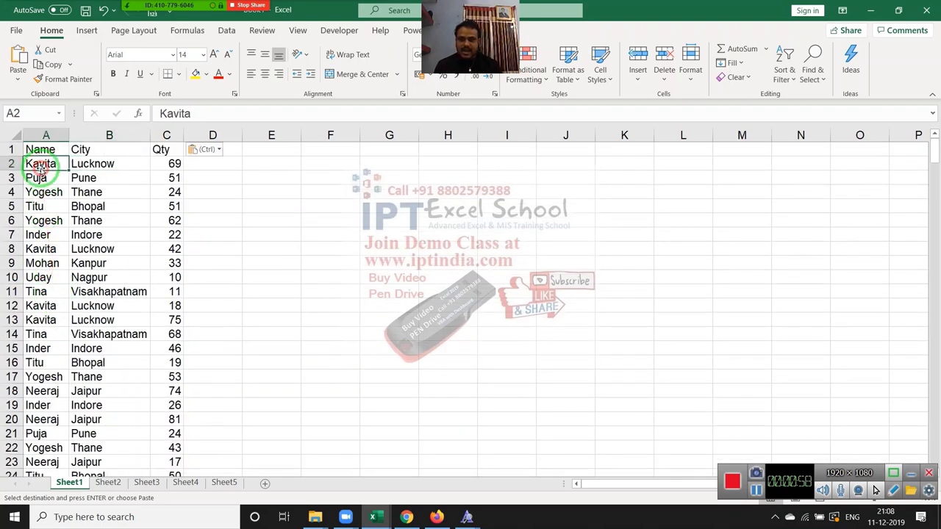
left_click(61, 180)
left_click_drag(61, 180, 52, 179)
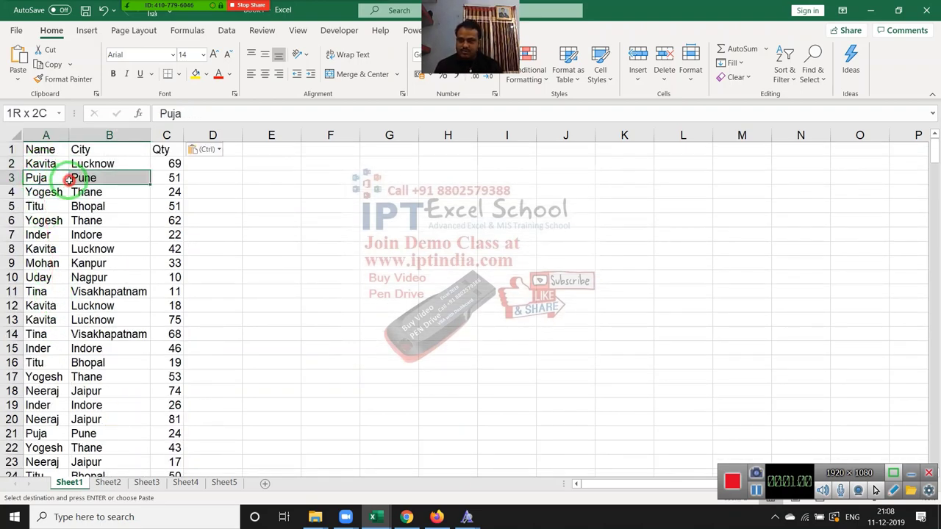
key("ctrl+c")
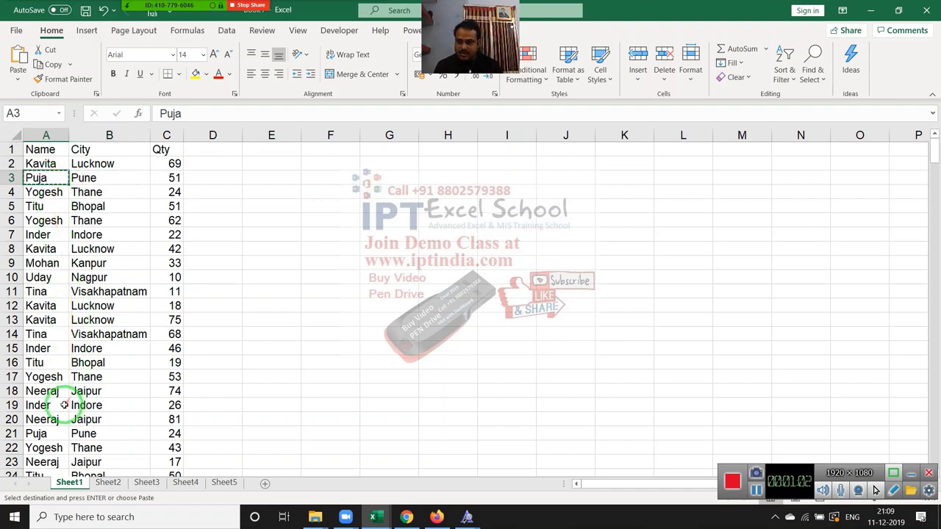
left_click(47, 420)
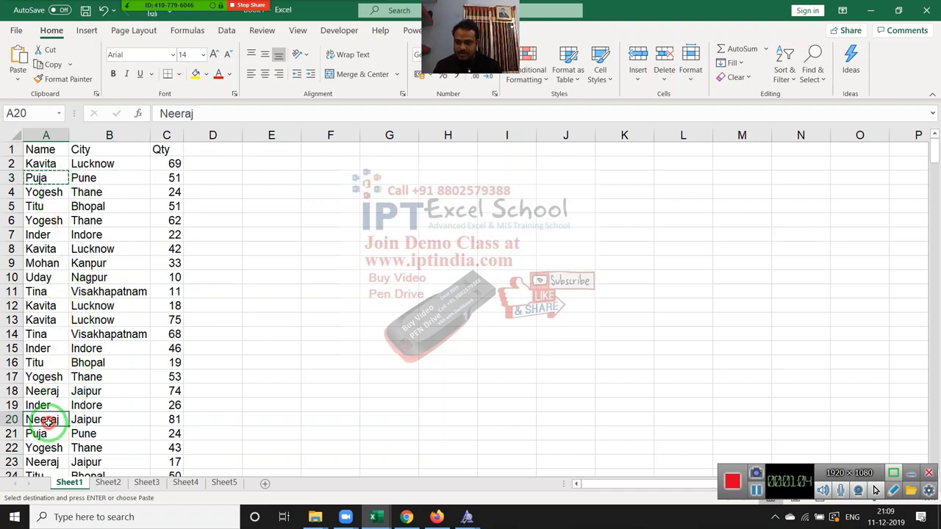
key("ctrl+v")
Paste the same A3 name over the entry in A36, then exit copy mode
scroll(53, 439, "down", 2)
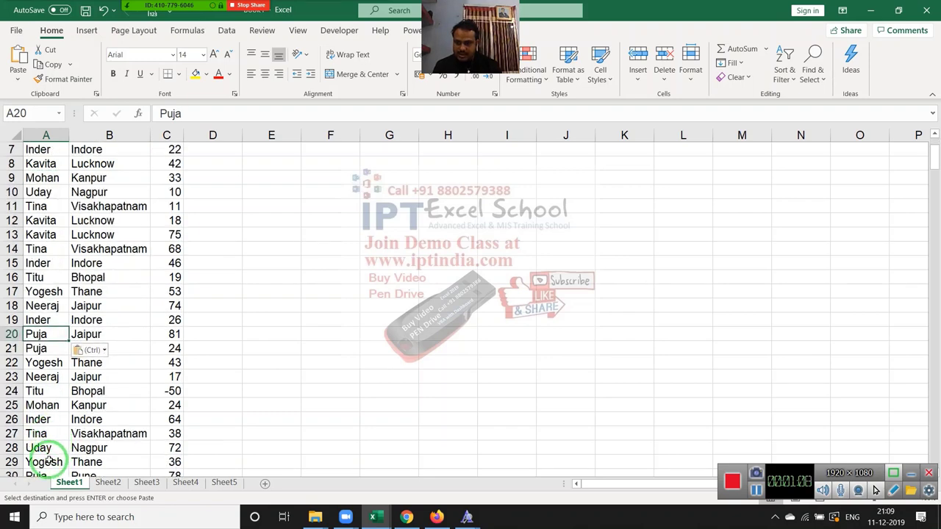
scroll(46, 460, "down", 1)
scroll(46, 460, "down", 1)
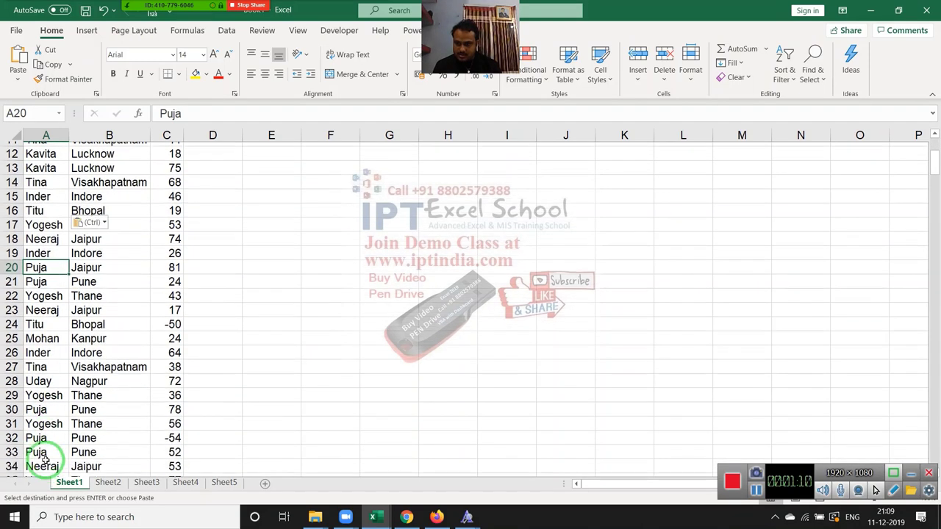
scroll(46, 459, "down", 1)
left_click(37, 433)
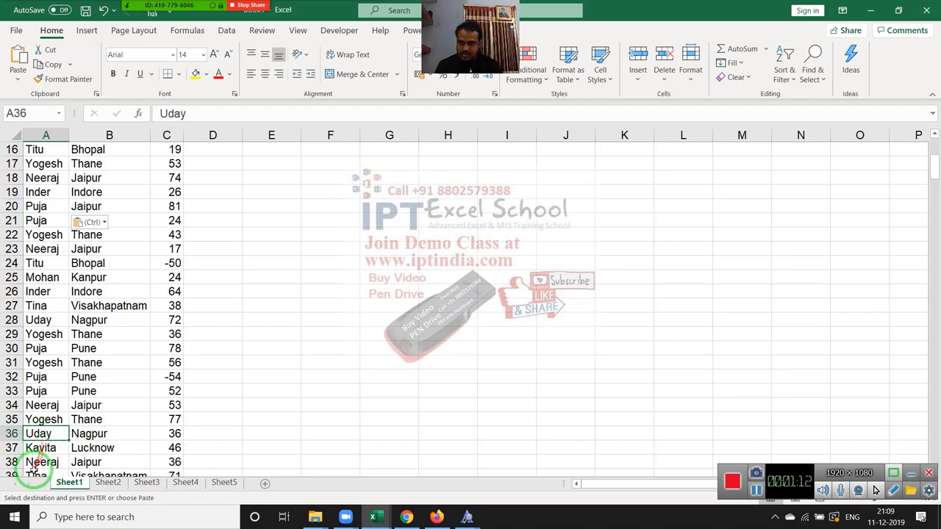
key("ctrl+v")
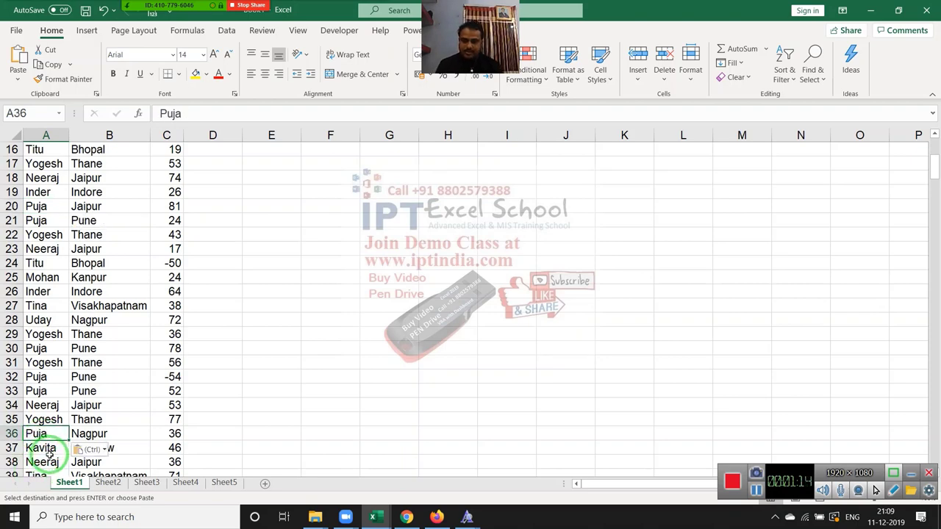
key("Escape")
scroll(301, 315, "up", 5)
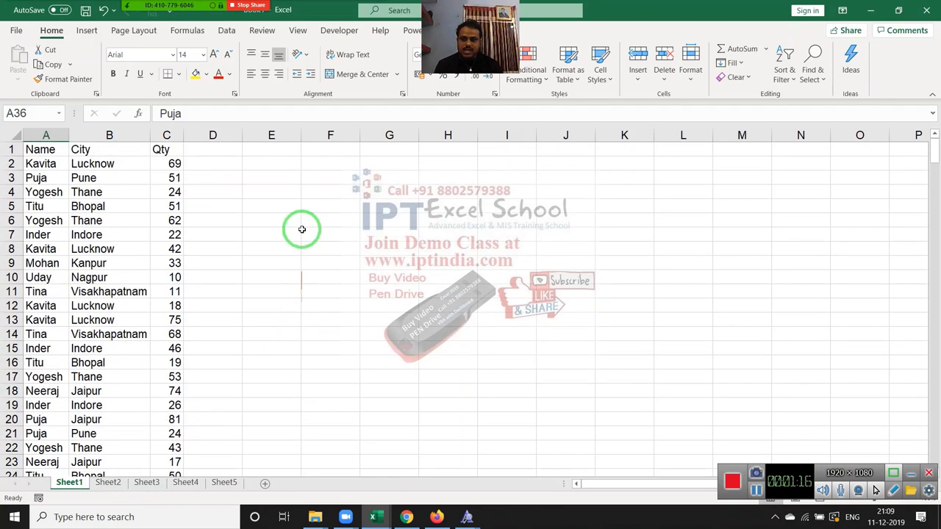
Enter criteria headings Name, City, Qty in F2:H2, with the criterion name and Pune in F3:G3
left_click(313, 158)
type("Name")
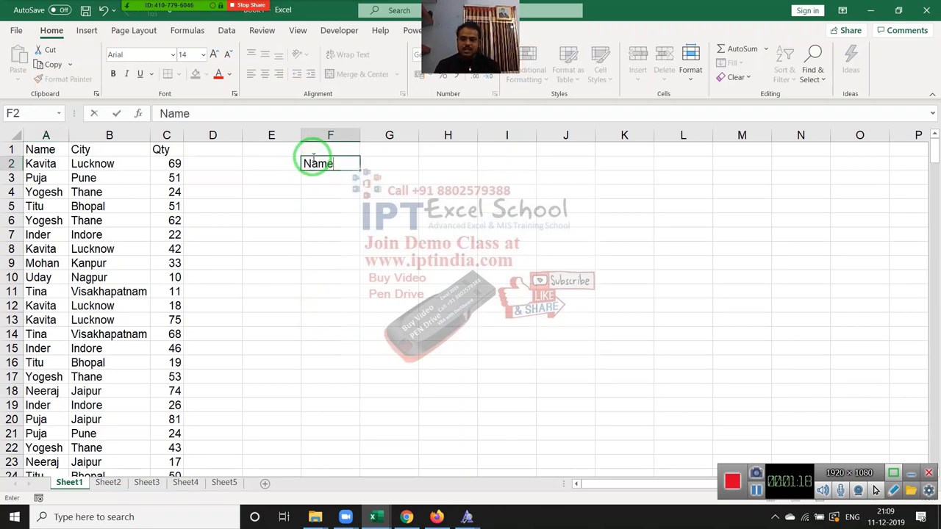
key("Tab")
type("Cit")
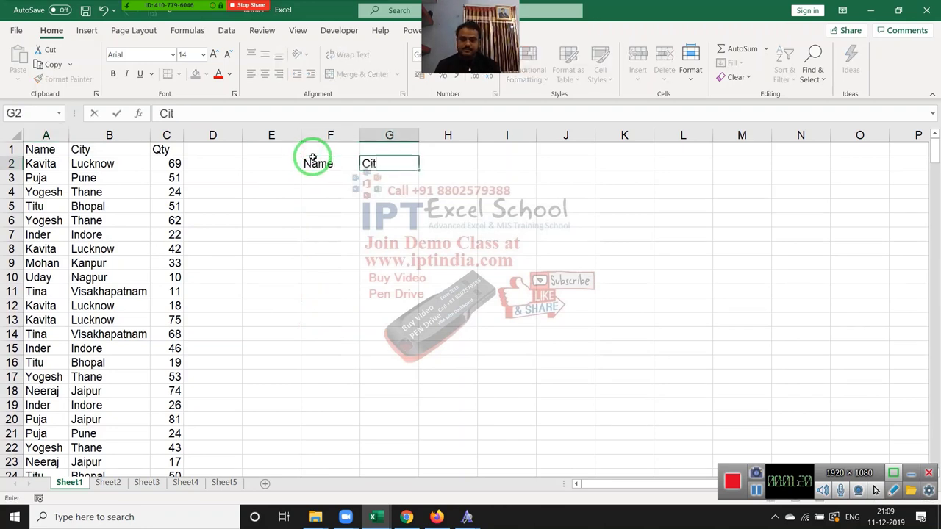
type("y")
key("Tab")
type("Q")
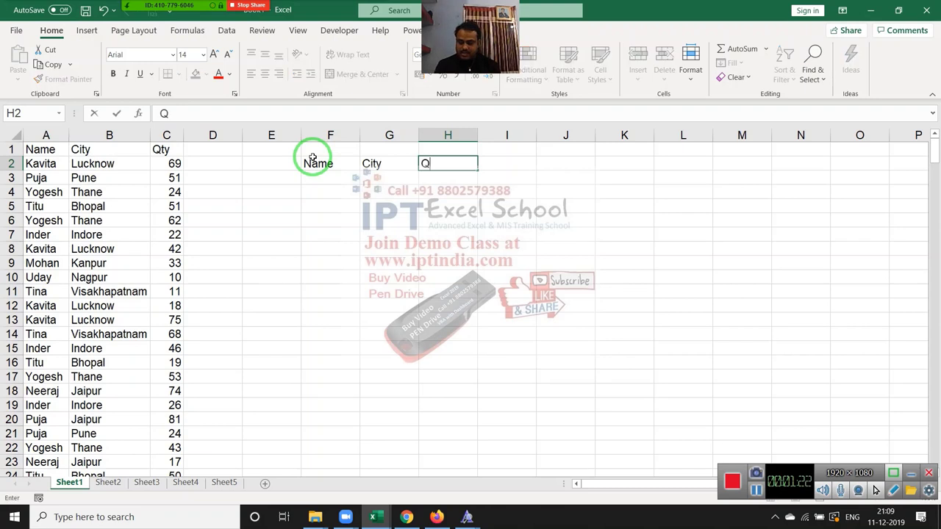
key("Return")
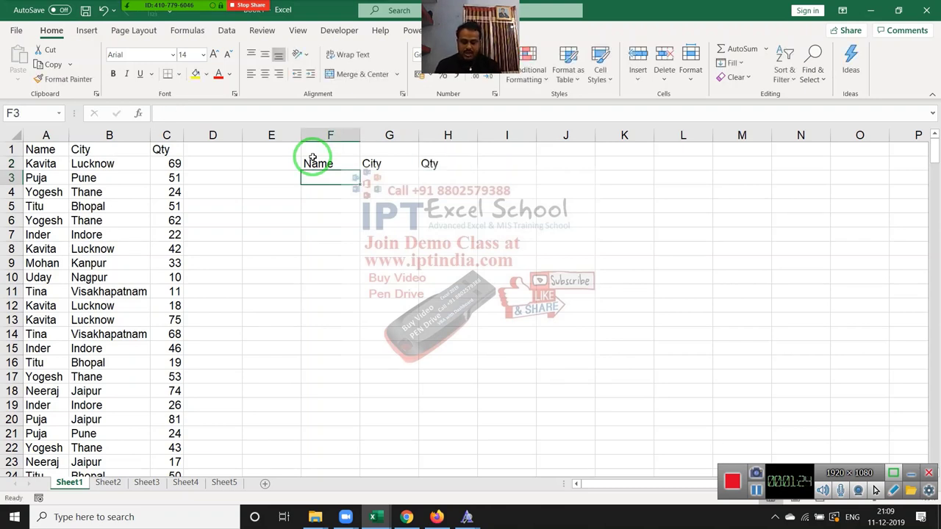
type("Puja")
key("Tab")
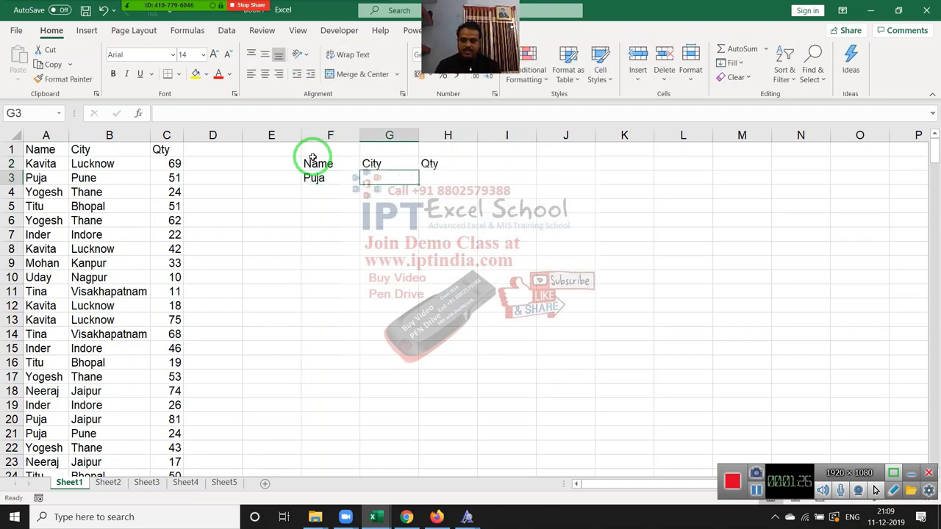
type("Pune")
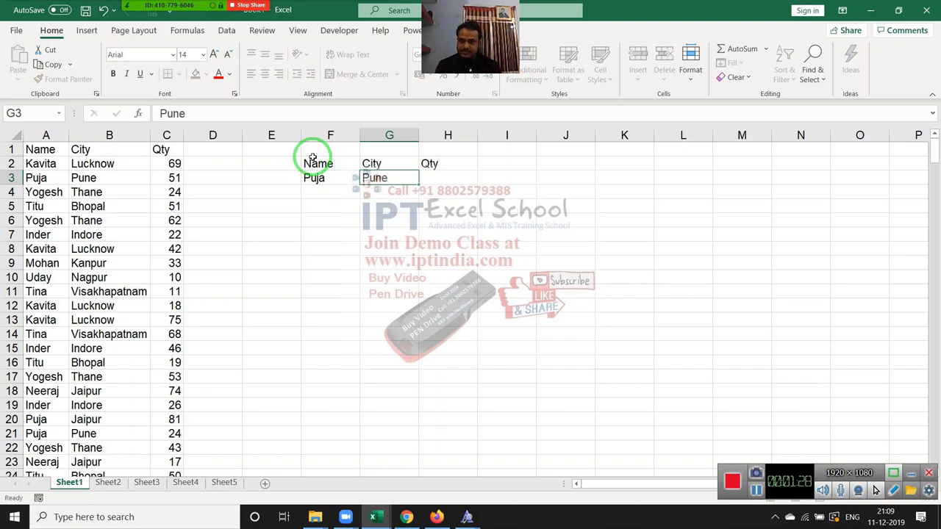
key("Left")
key("Left")
key("Left")
key("Left")
key("Left")
key("Left")
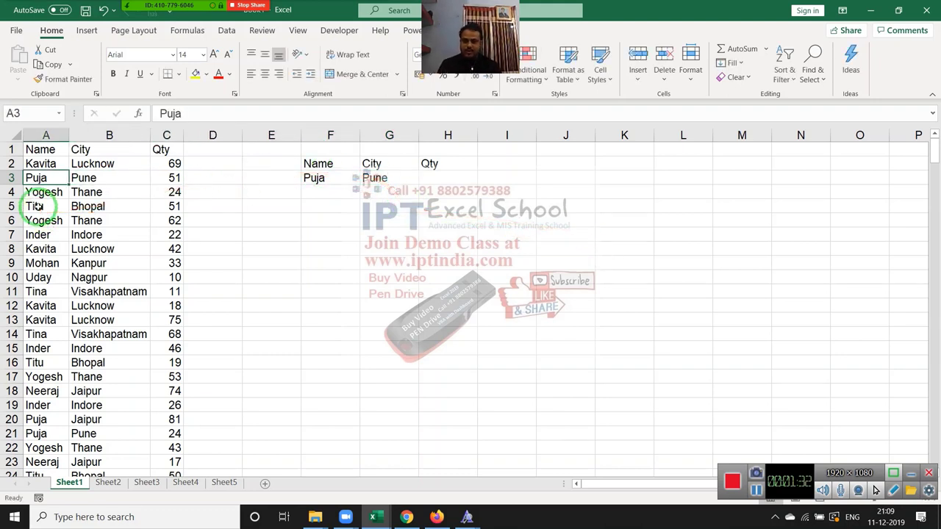
Insert a blank column before column A, shifting the data right, and return to A1
key("shift+Right")
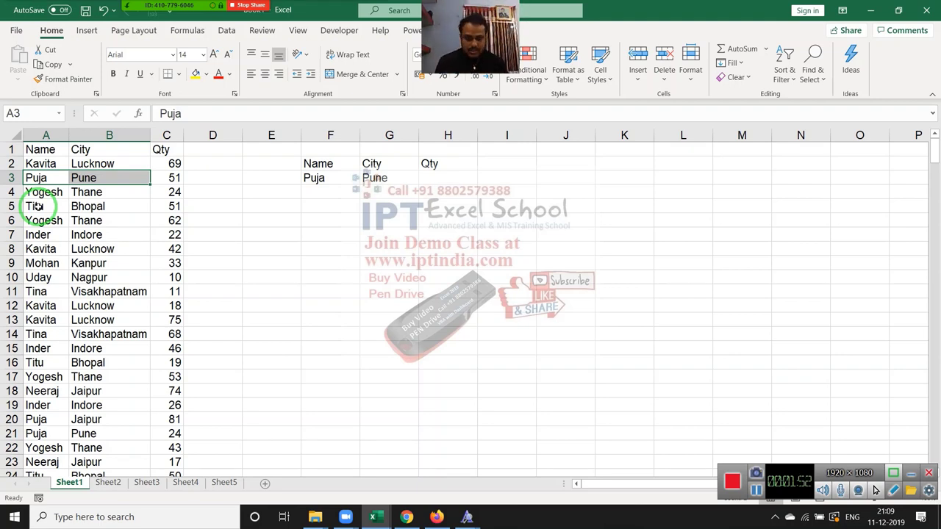
key("Right")
key("Right")
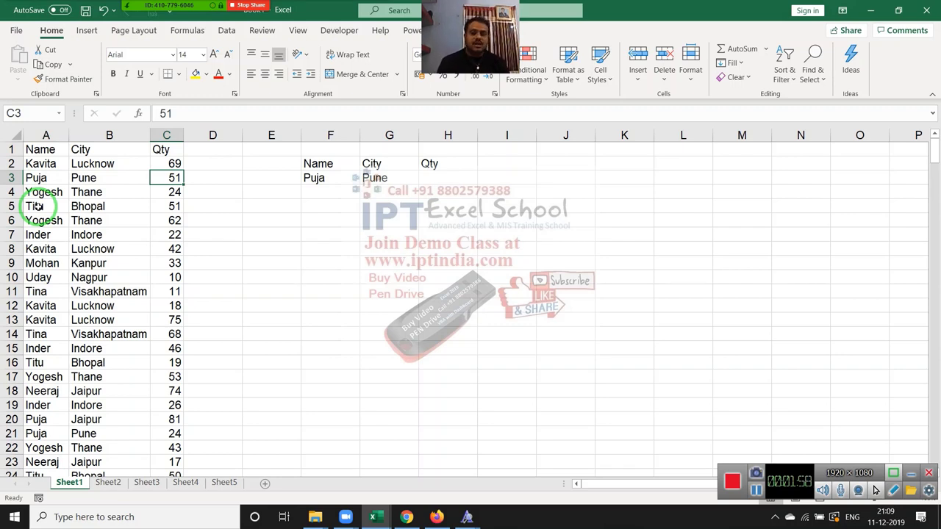
key("Left")
key("Left")
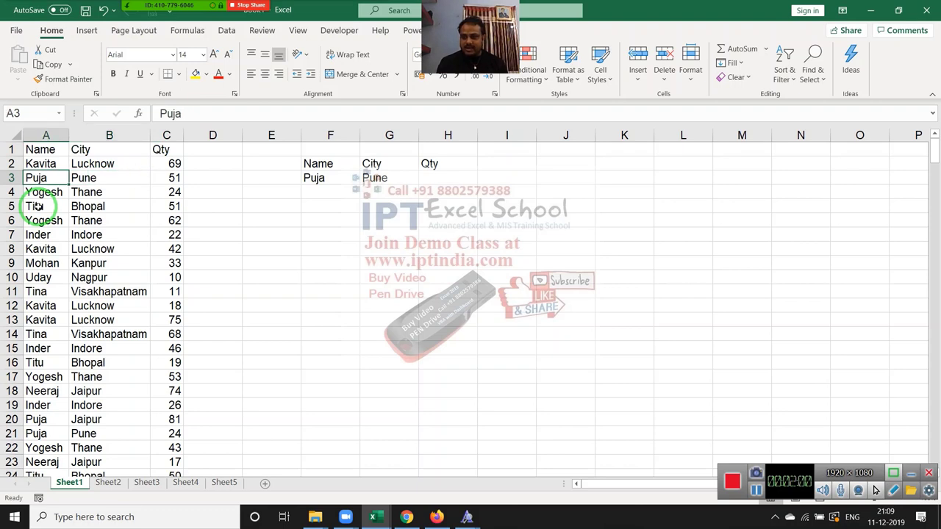
key("ctrl+space")
key("ctrl+shift+plus")
key("ctrl+Home")
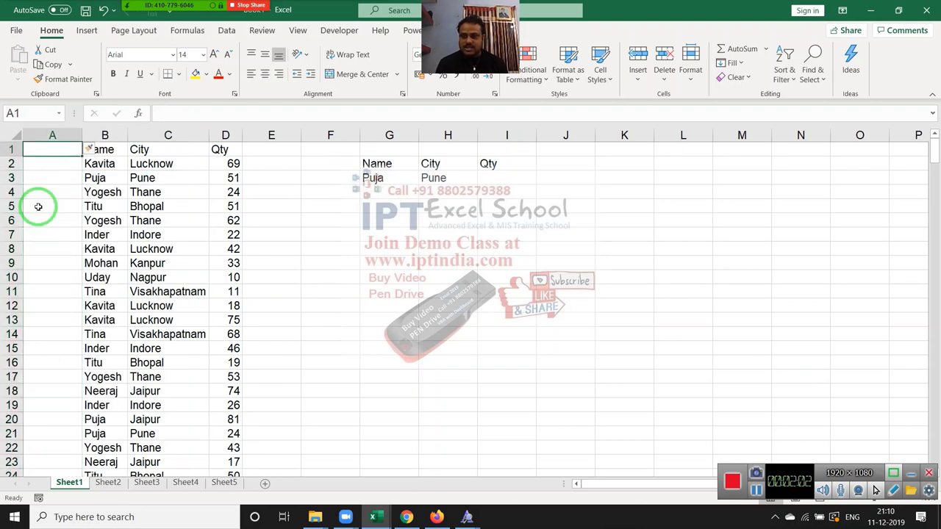
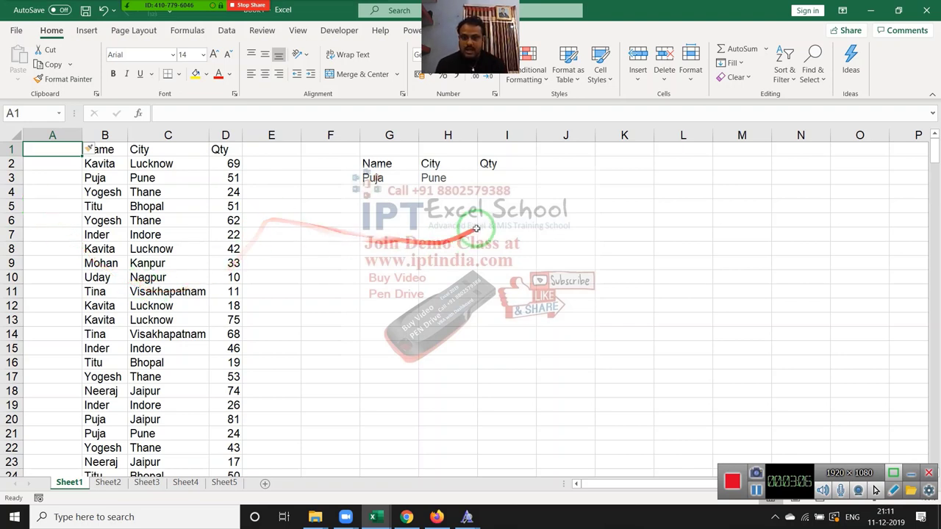
Enter the helper key formula =B2&"-"&C2 in cell A2
left_click(34, 163)
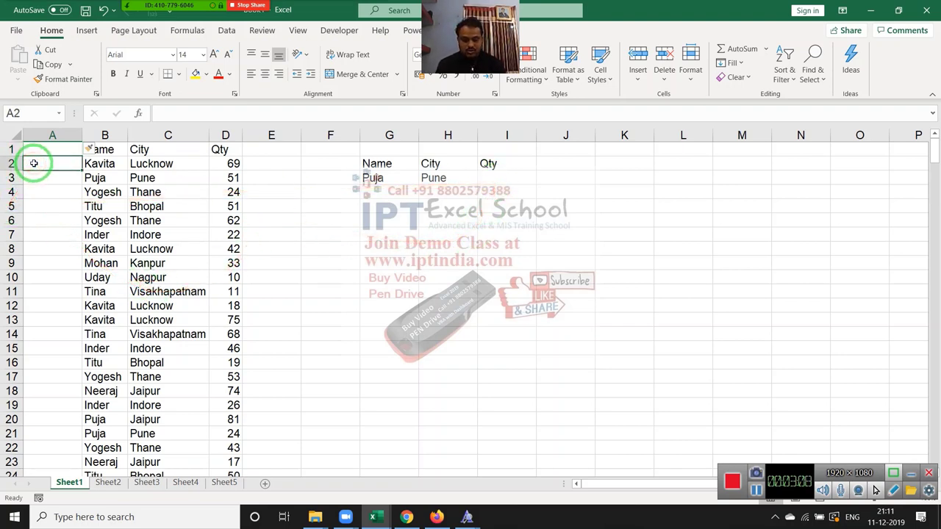
type("=")
key("Right")
type("&")
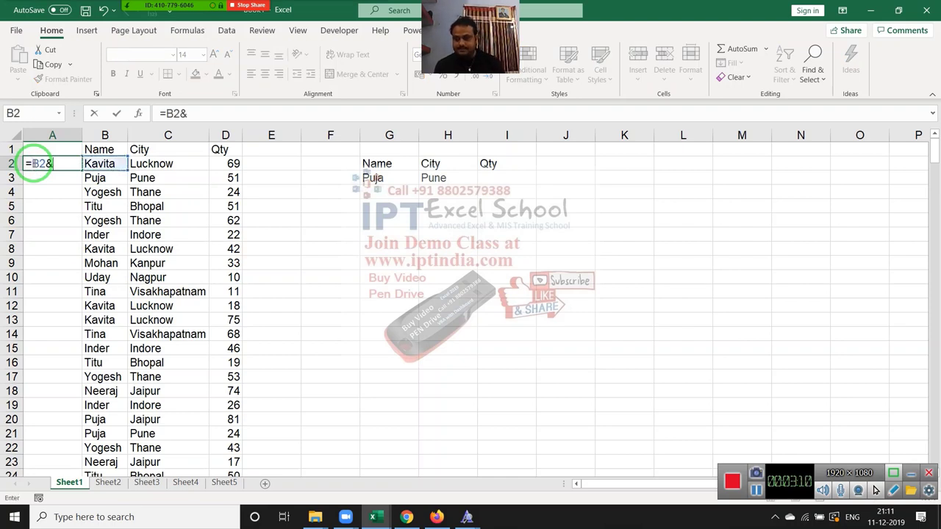
type("\"-\"")
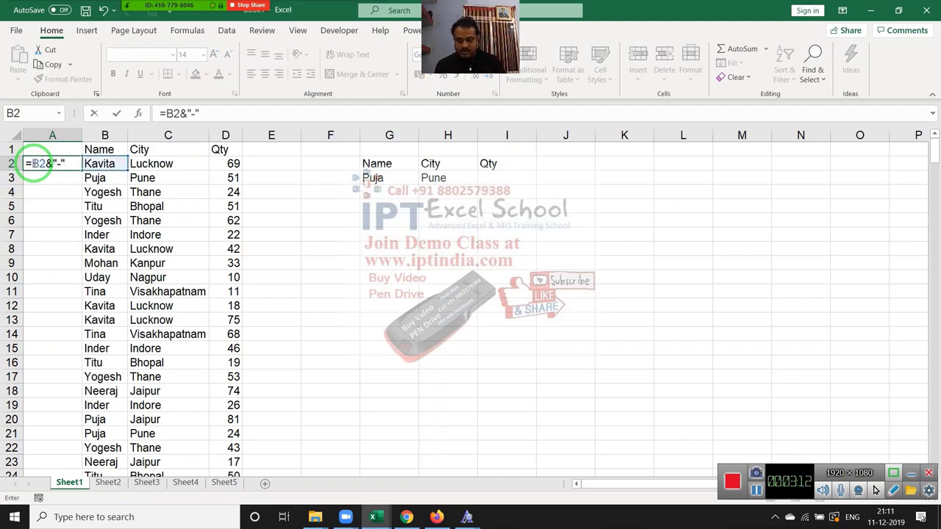
type("&")
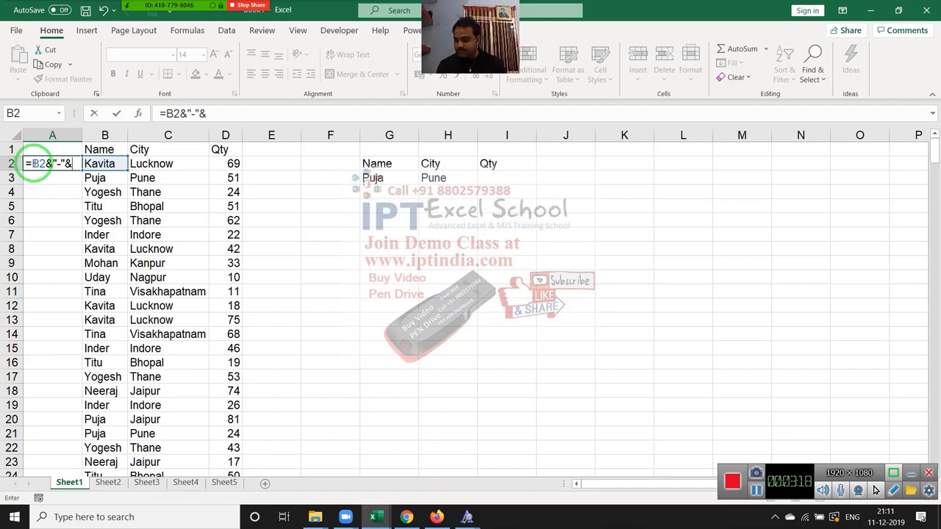
key("Right")
key("Right")
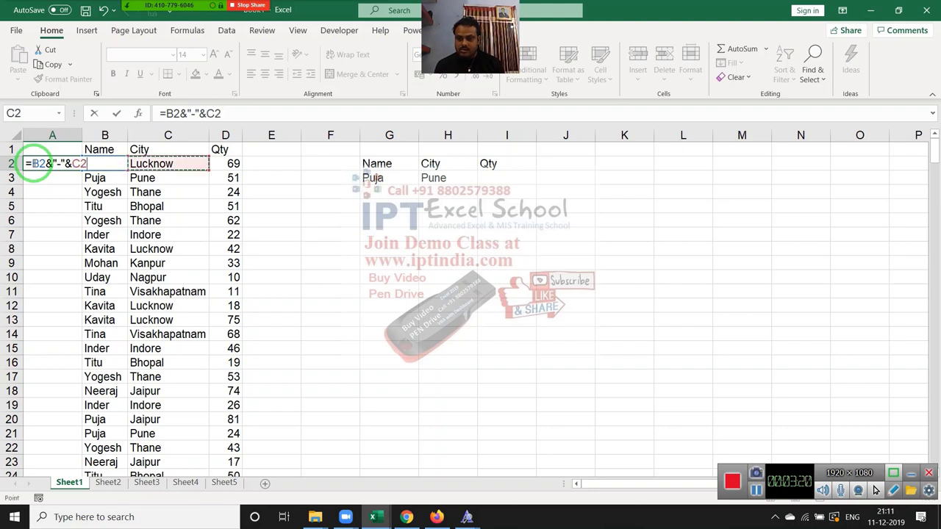
key("ctrl+Return")
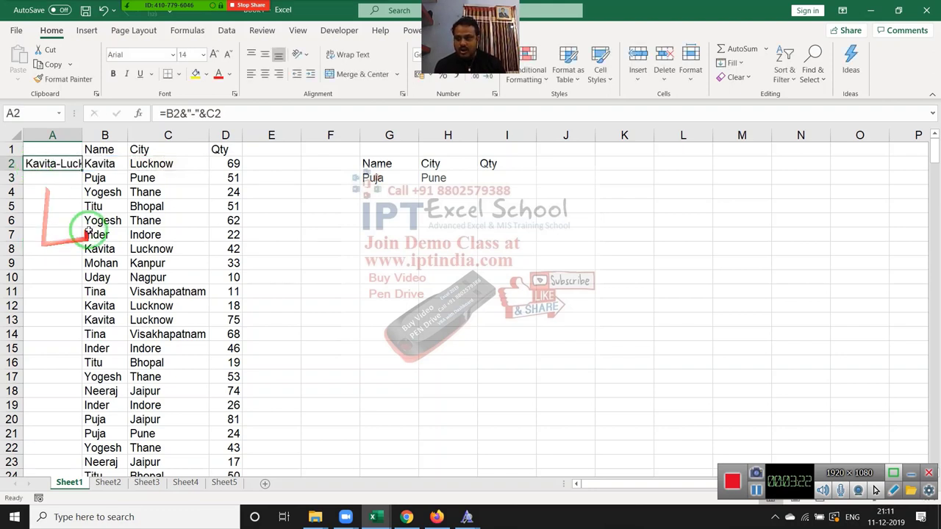
Fill the key formula down column A and autofit the column width
double_click(81, 171)
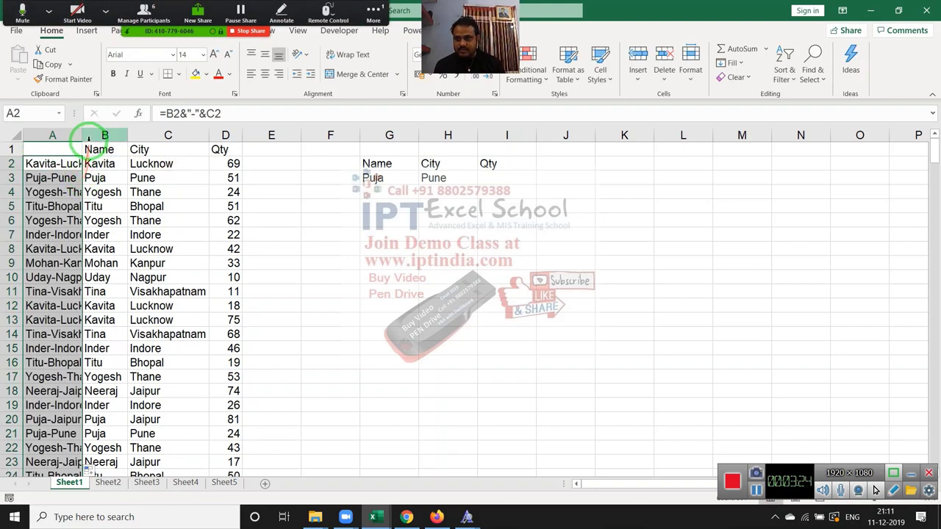
double_click(82, 135)
left_click(373, 10)
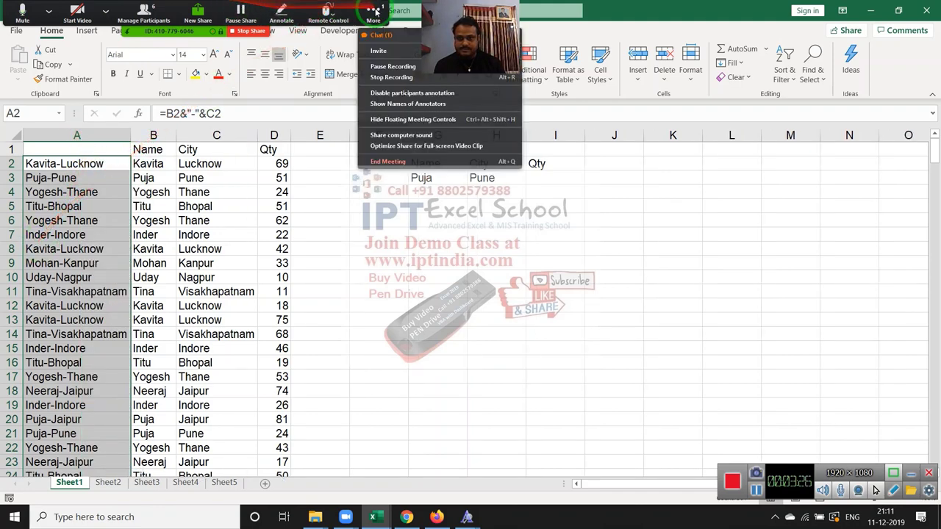
left_click(147, 9)
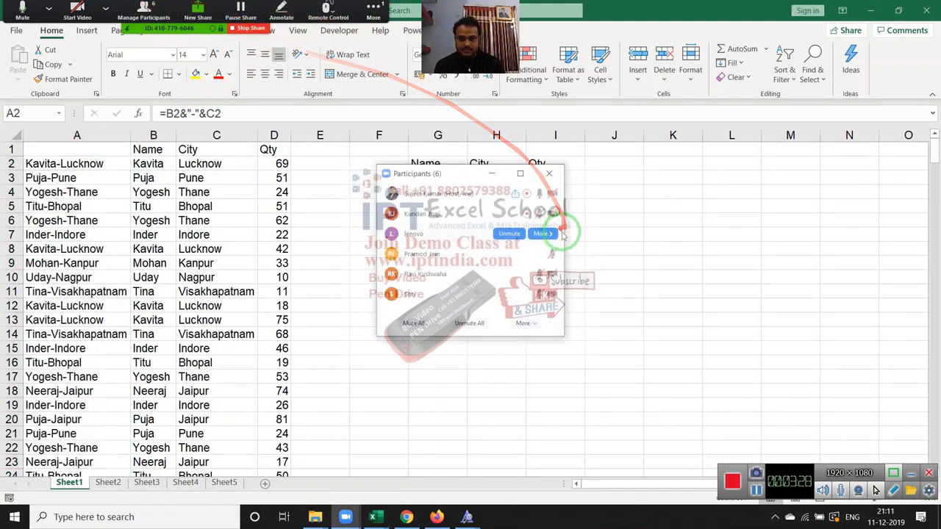
left_click(541, 233)
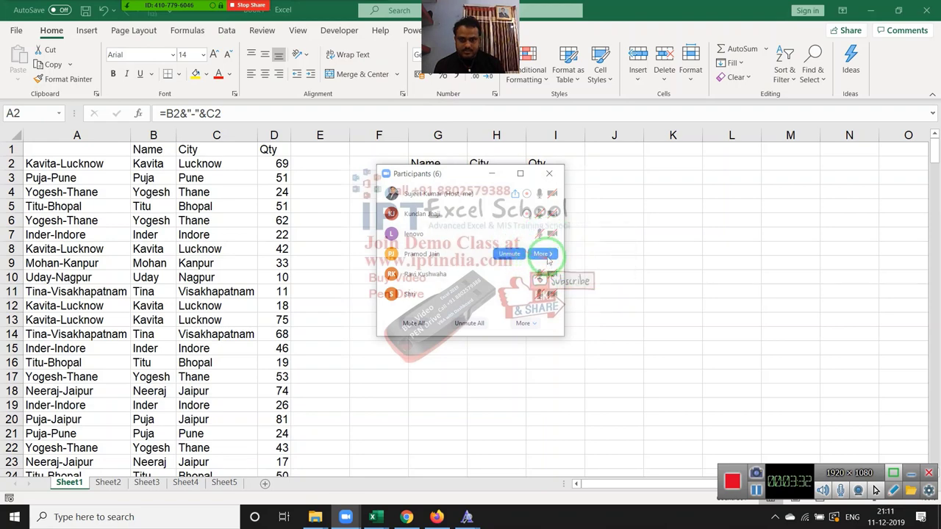
left_click(580, 282)
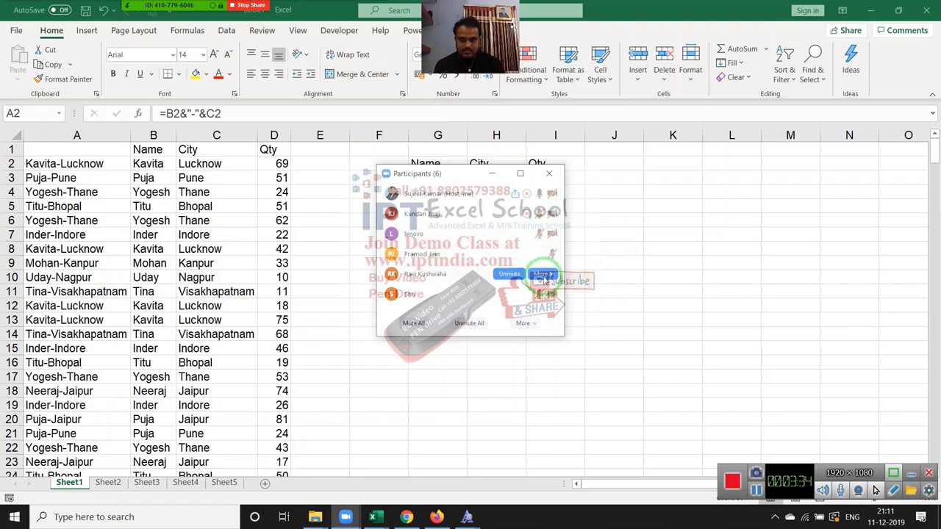
left_click(542, 274)
left_click(583, 315)
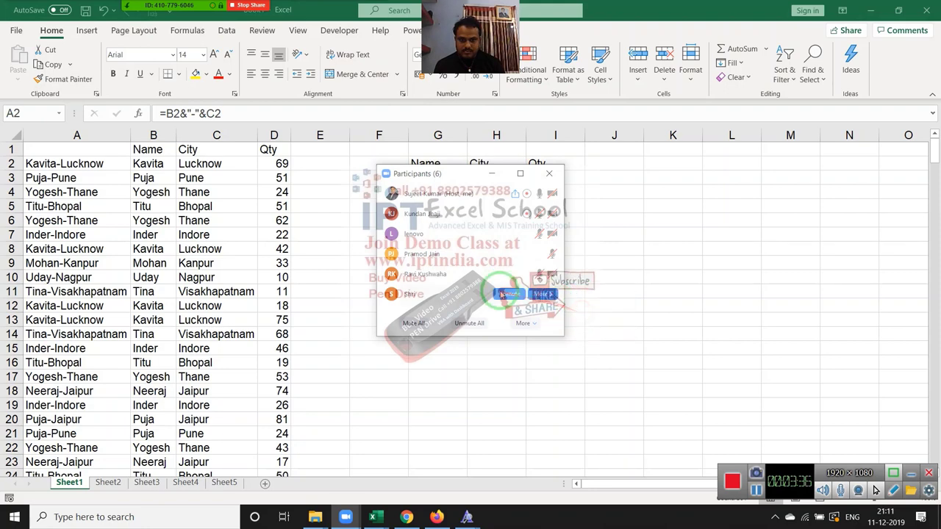
left_click(542, 294)
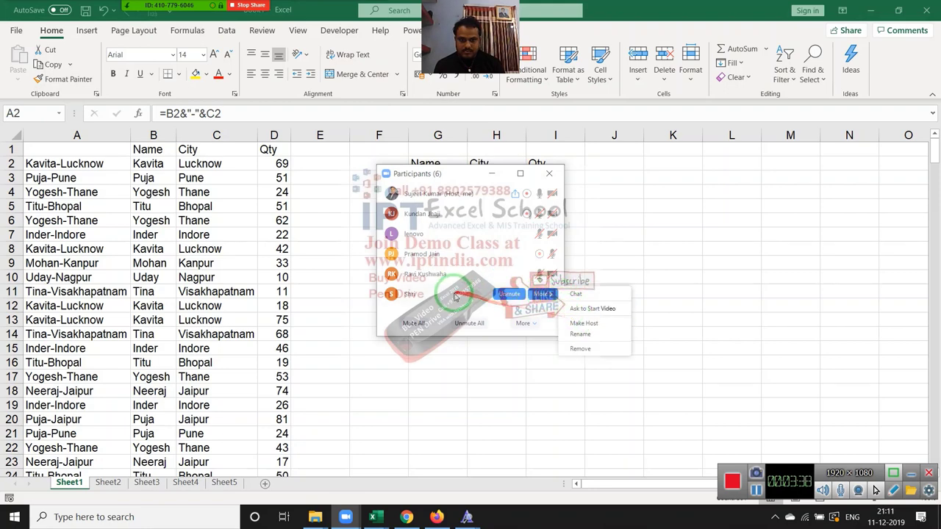
left_click(521, 173)
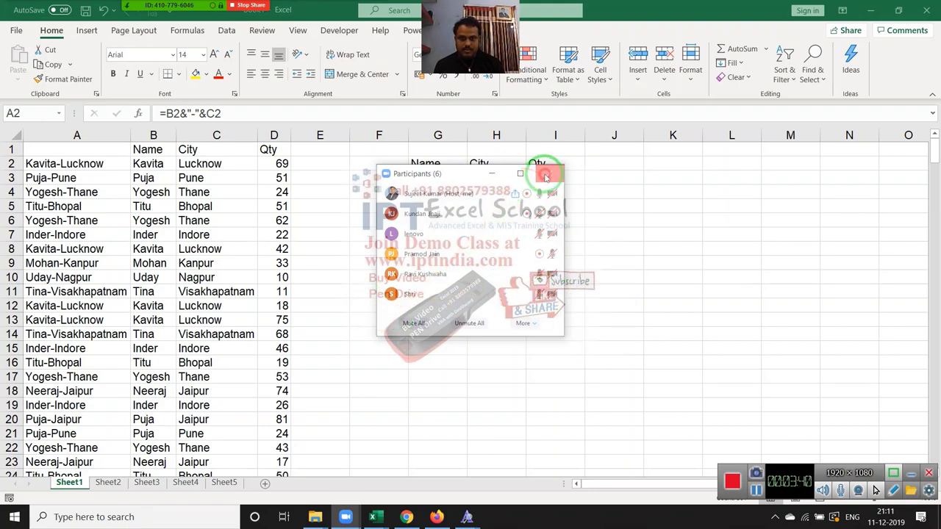
key("ctrl+shift+Down")
key("F2")
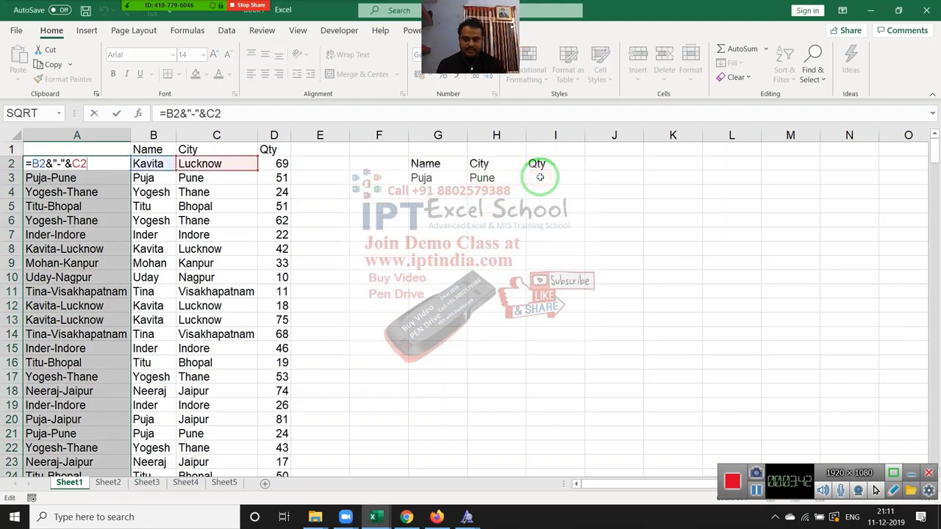
Start a VLOOKUP in I3 using G3&"-"&H3 as the lookup key
key("ctrl+Return")
left_click(539, 178)
type("=")
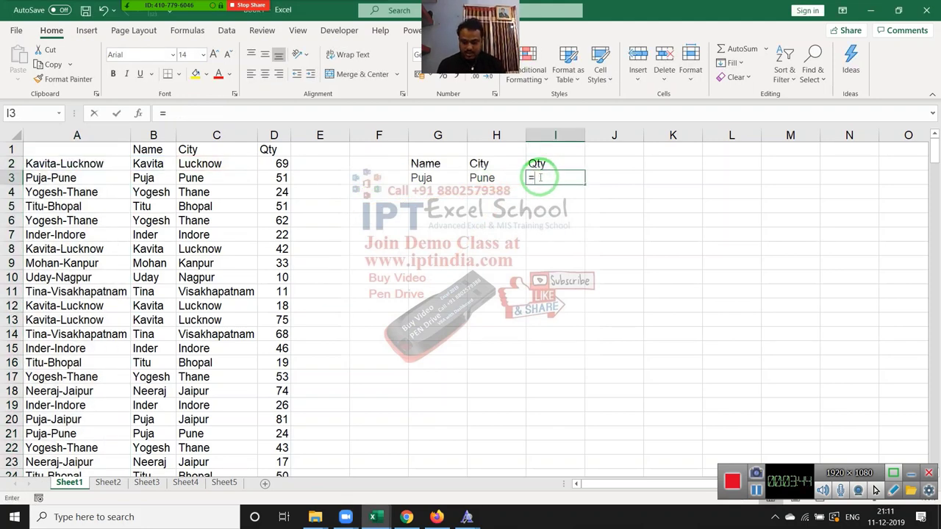
type("vl")
key("Tab")
key("Left")
key("Left")
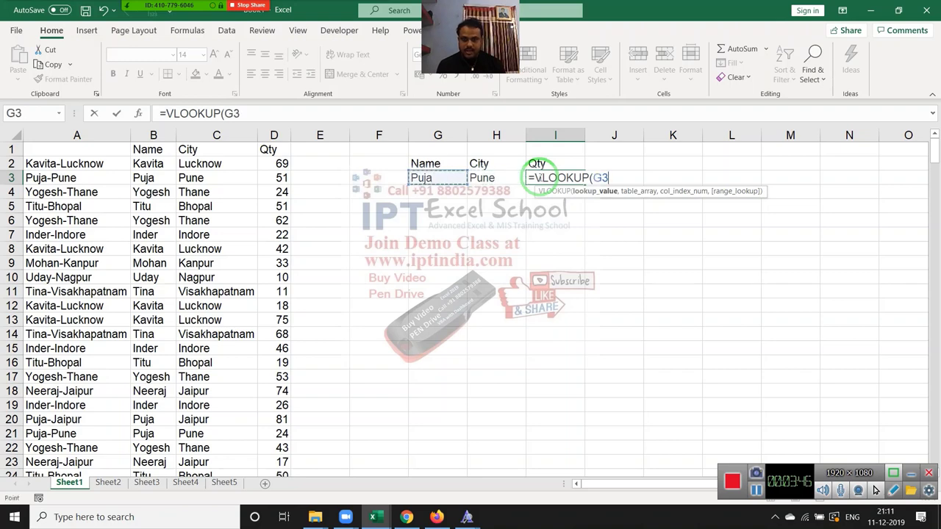
type("&\"")
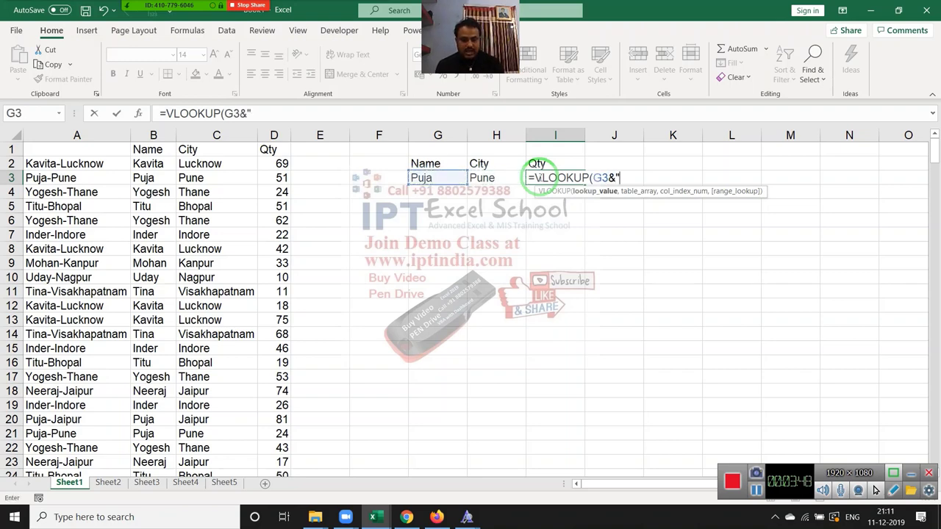
type("-\"&")
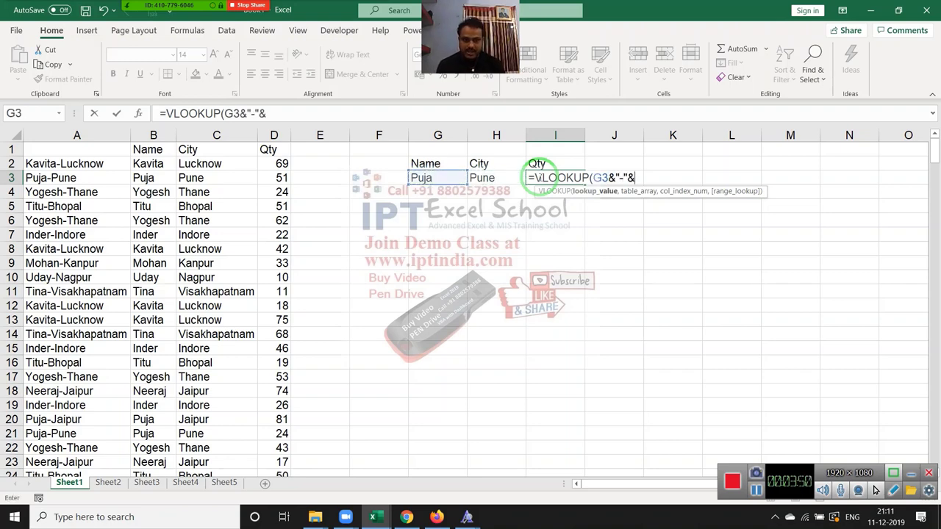
key("Left")
type(",")
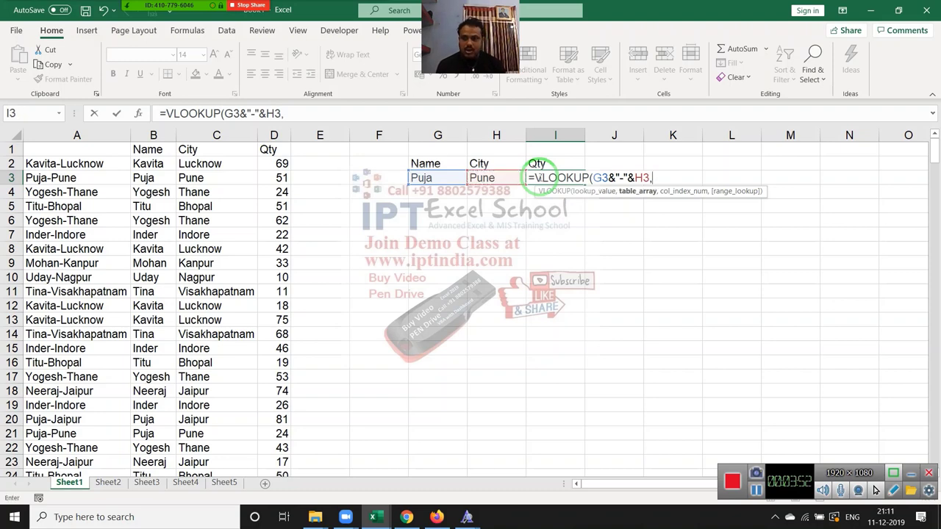
Complete the lookup with table A:D, column 4 and exact match, returning 51
key("Left")
key("Left")
key("Left")
key("Left")
key("Left")
key("Left")
key("Left")
key("Left")
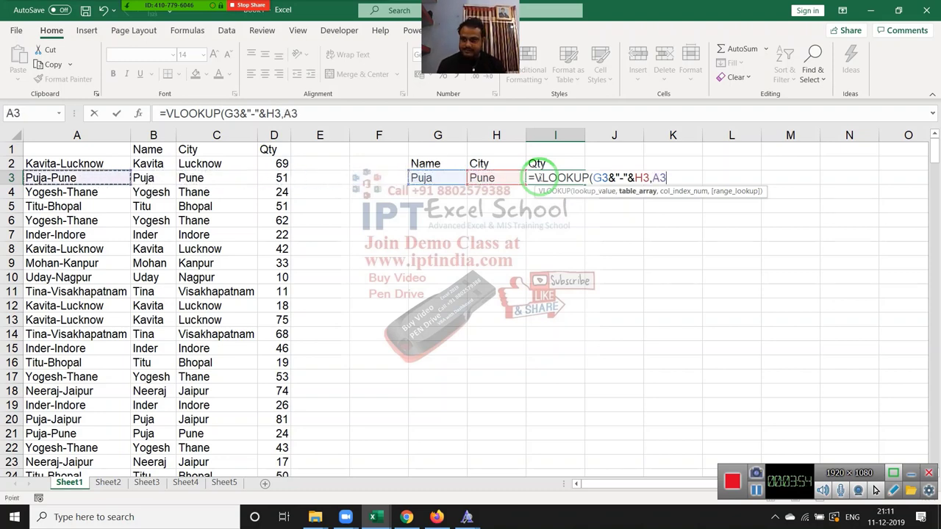
key("ctrl+space")
key("shift+Right")
key("shift+Right")
key("shift+Right")
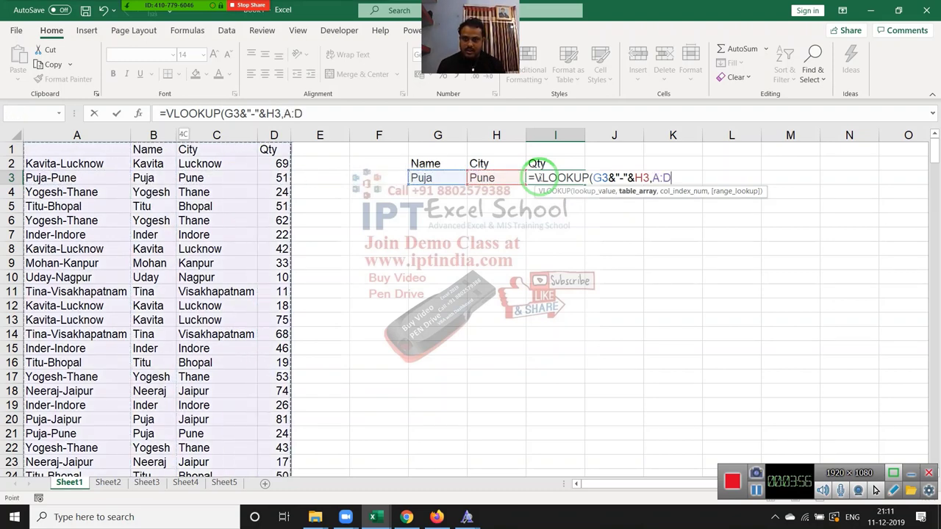
type(",")
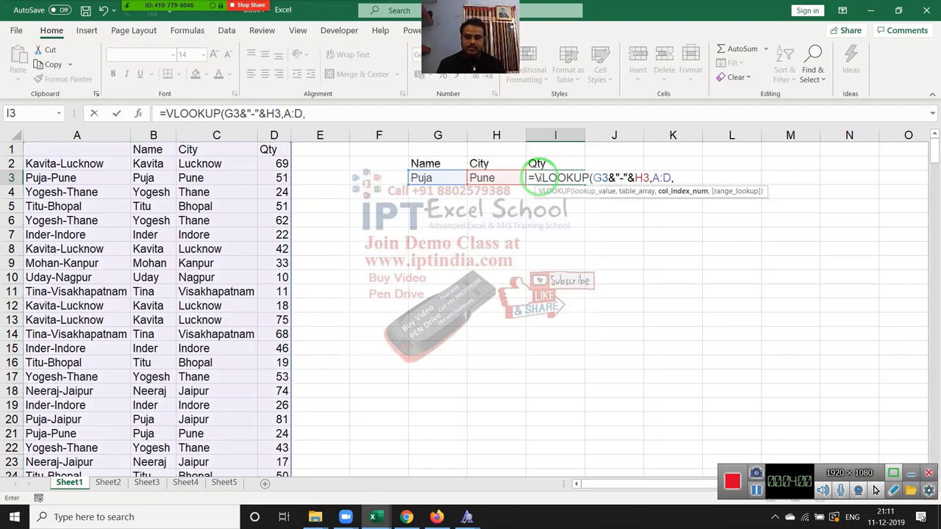
type("4,0")
key("Return")
left_click(539, 177)
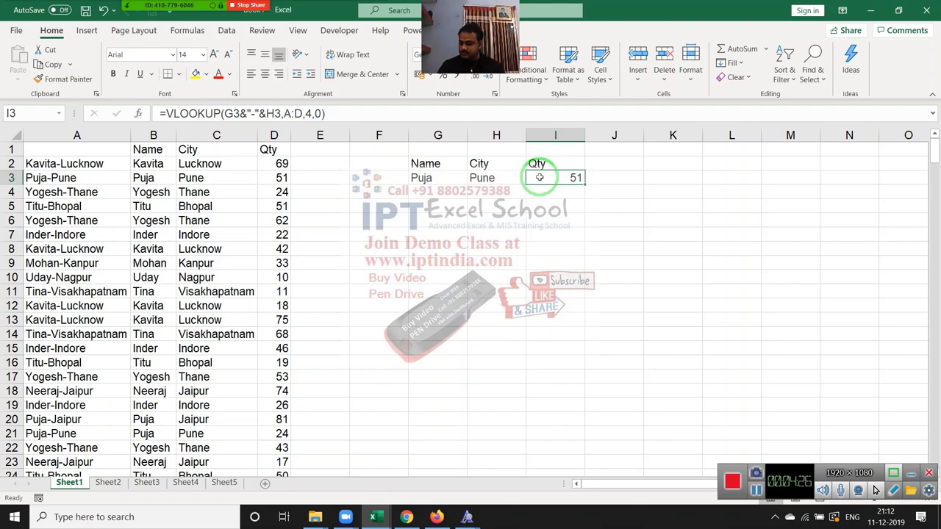
left_click(517, 235)
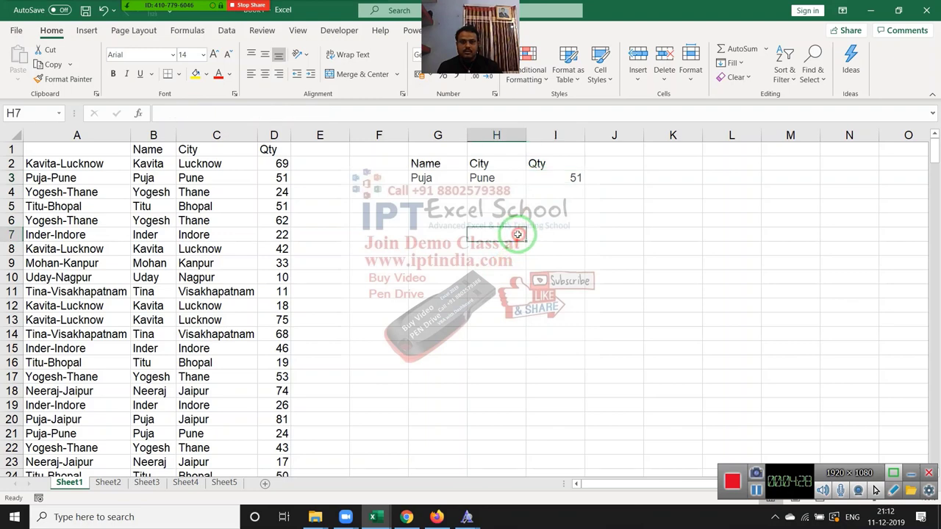
left_click(552, 183)
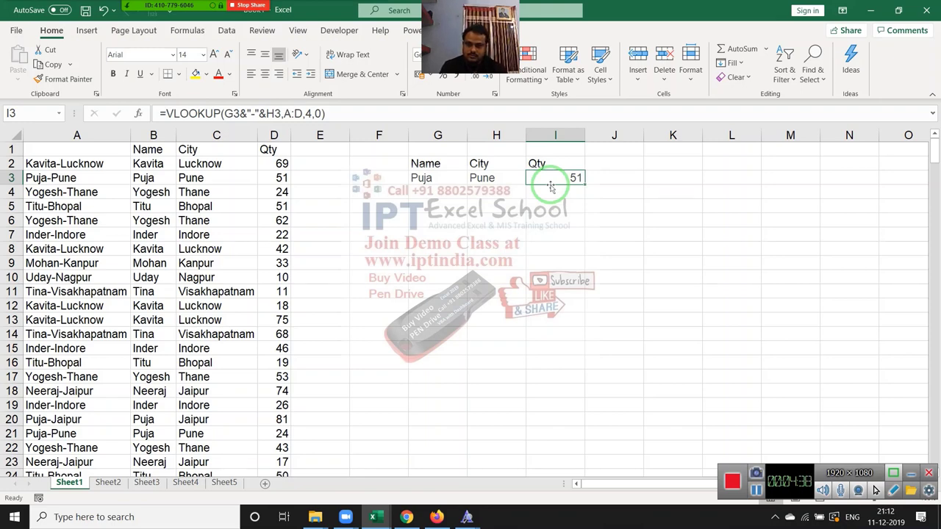
key("Left")
key("Left")
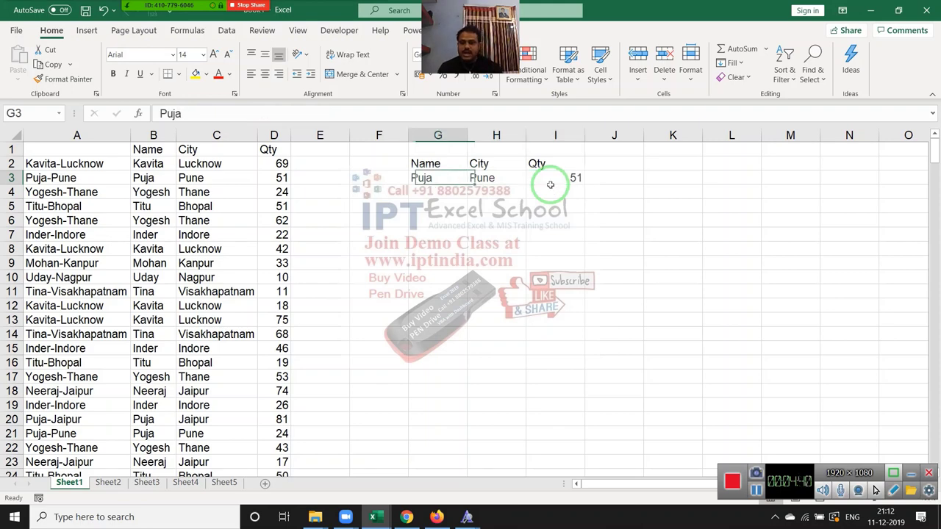
key("Left")
key("Left")
key("Left")
key("Left")
key("Left")
key("Left")
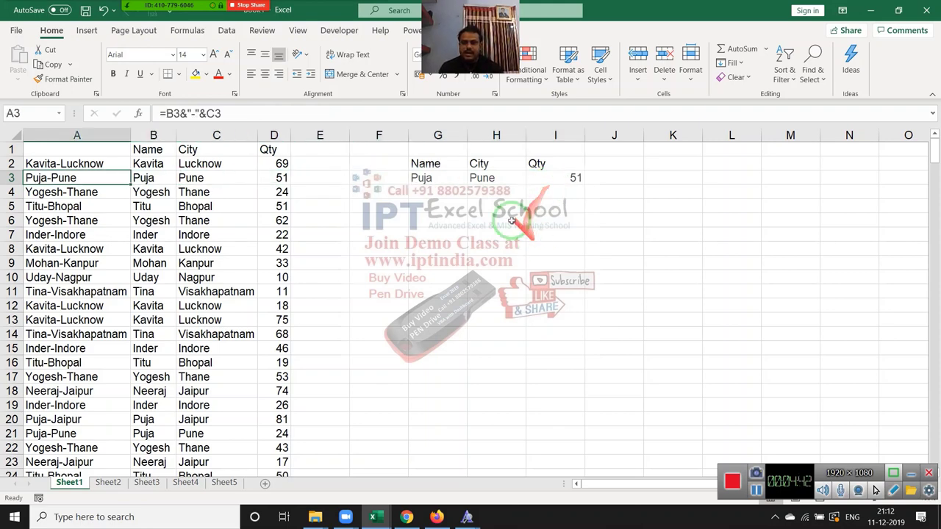
left_click(146, 164)
left_click_drag(146, 163, 190, 163)
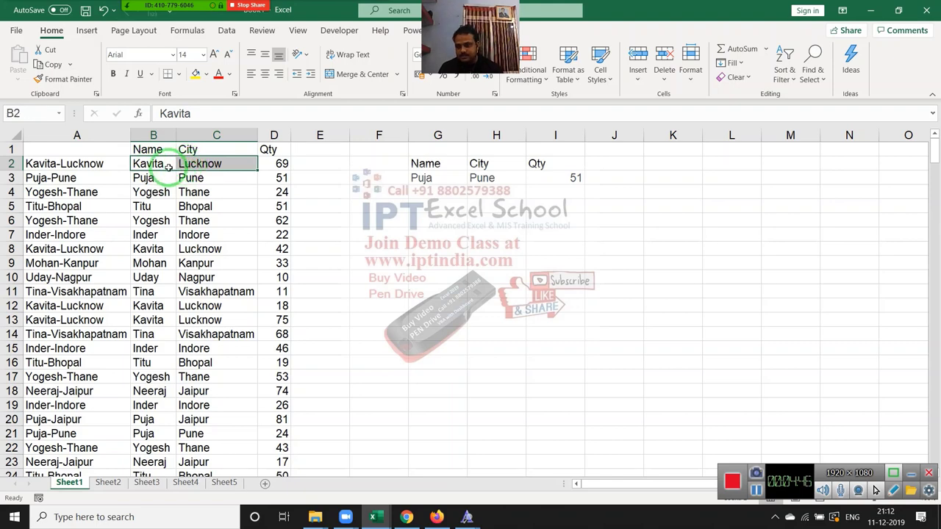
left_click(126, 161)
double_click(124, 162)
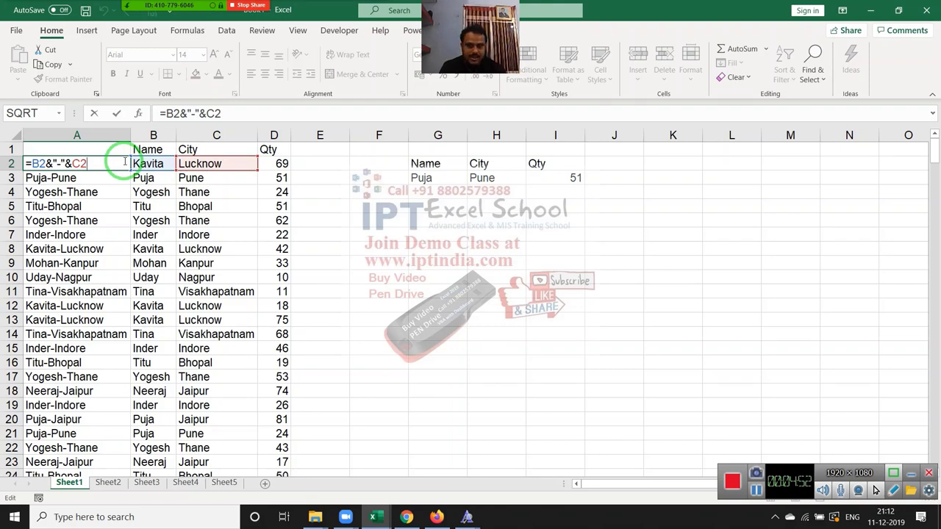
key("ctrl+Return")
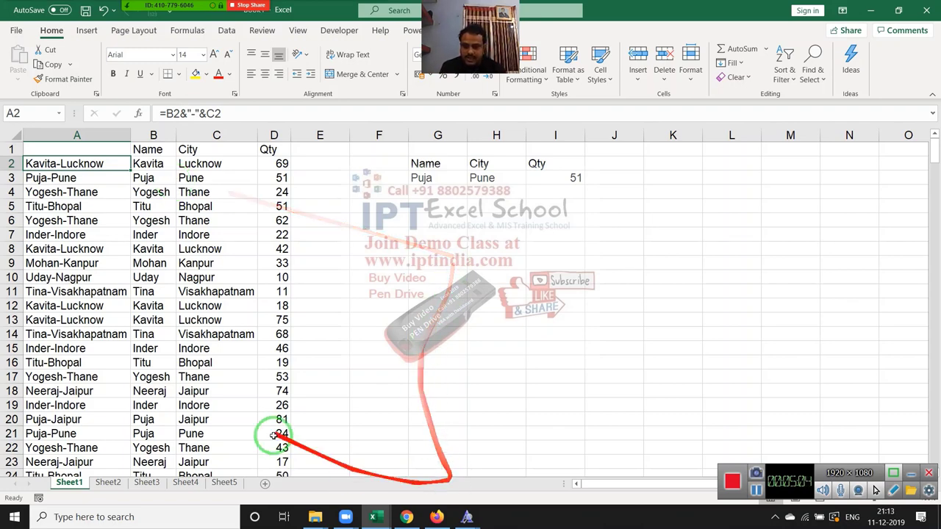
left_click(170, 133)
mouse_move(169, 133)
left_mouse_down()
mouse_move(254, 136)
mouse_move(177, 135)
mouse_move(156, 252)
mouse_move(151, 214)
left_mouse_up()
left_click(151, 149)
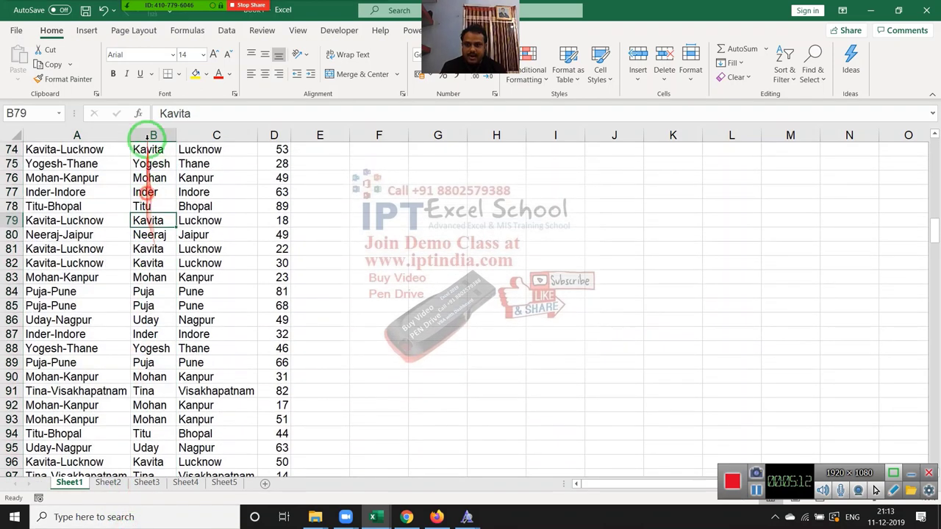
Copy the Name, City and Qty columns to Sheet2 at A1, then delete City
left_click(153, 134)
left_click(258, 133, "shift")
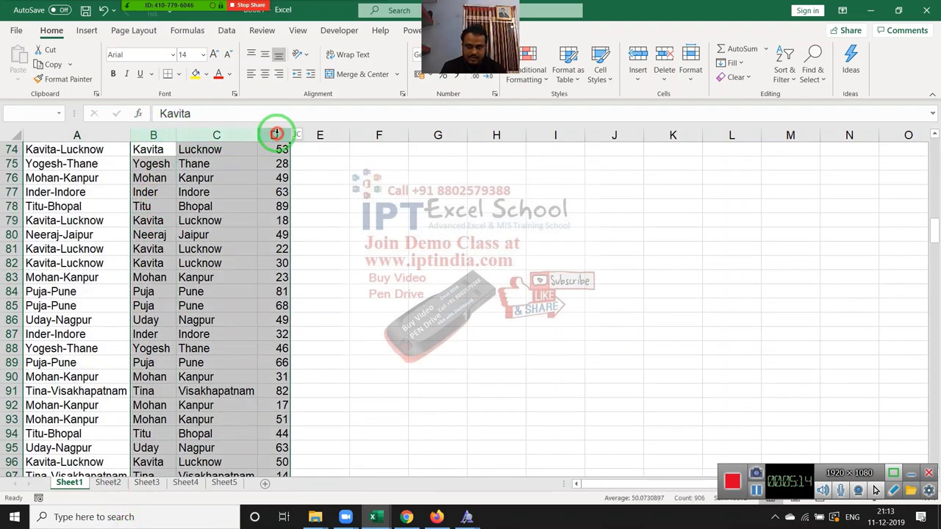
key("ctrl+c")
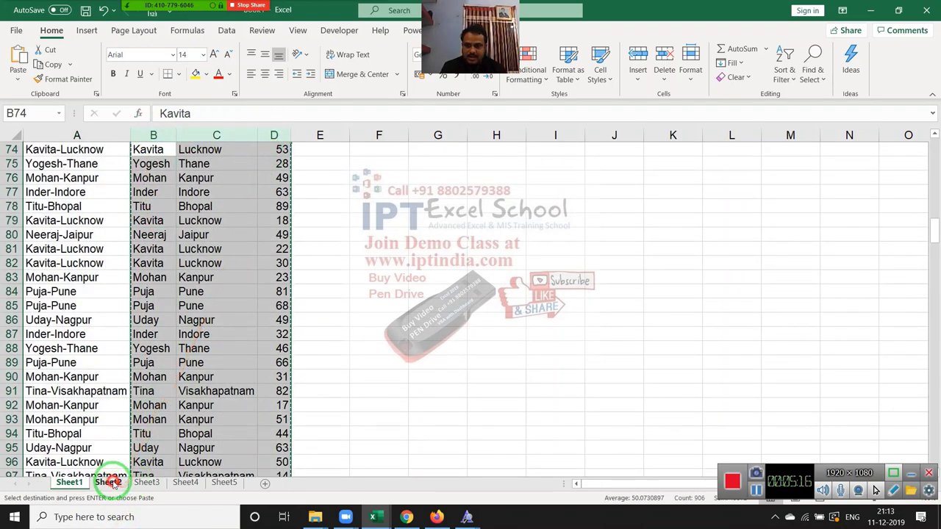
left_click(109, 483)
key("ctrl+v")
left_click(109, 135)
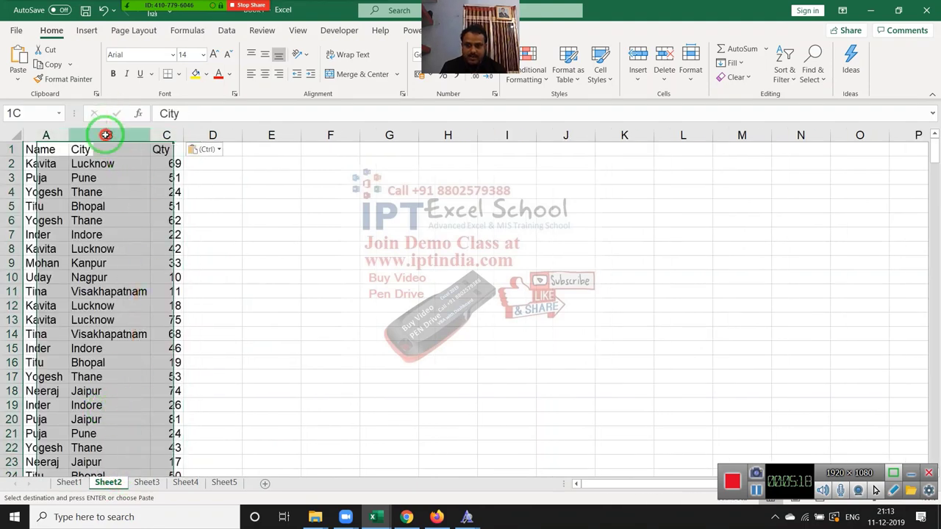
key("ctrl+minus")
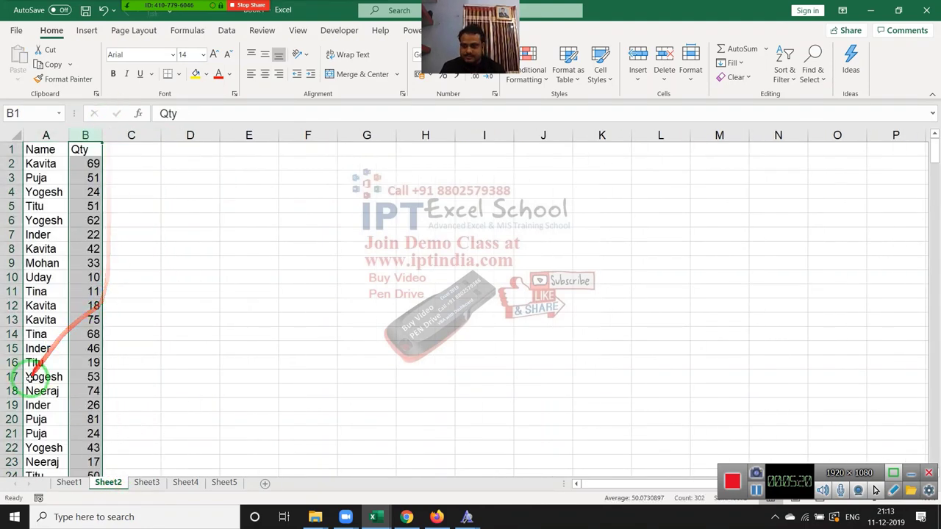
Check the extent of the pasted Name/Qty data, then select cell E3
left_click(31, 377)
key("ctrl+Down")
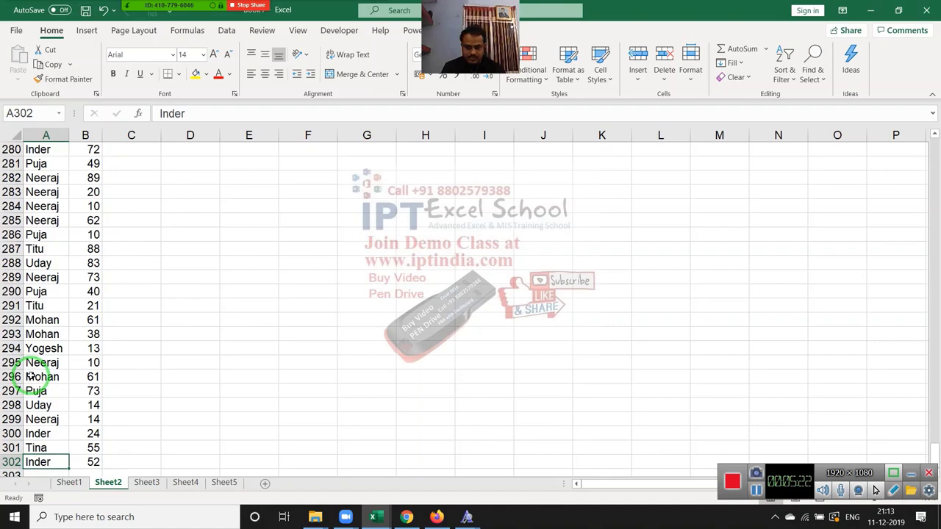
key("shift+Right")
key("shift+Up")
key("shift+Up")
key("shift+Up")
key("shift+Up")
key("shift+Up")
key("shift+Up")
key("shift+Up")
key("shift+Up")
key("shift+Up")
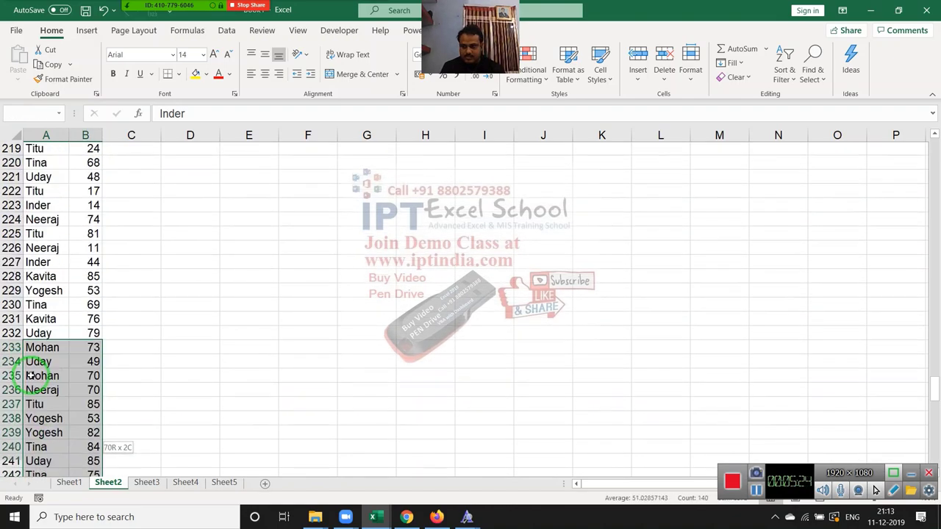
key("shift+Up")
key("shift+Up")
key("shift+Up")
key("shift+Up")
key("shift+Up")
key("shift+Up")
key("shift+Up")
key("shift+Up")
key("shift+Up")
key("shift+Up")
key("shift+Up")
key("shift+Up")
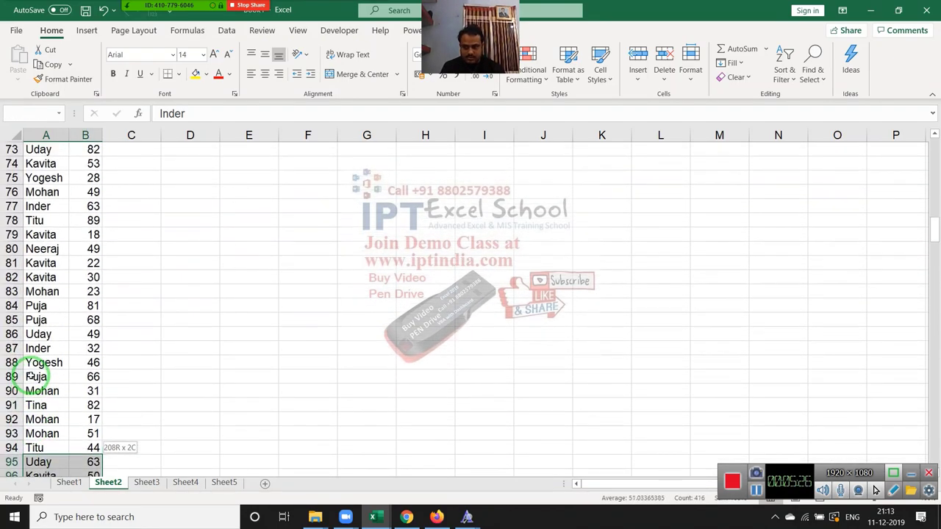
key("End")
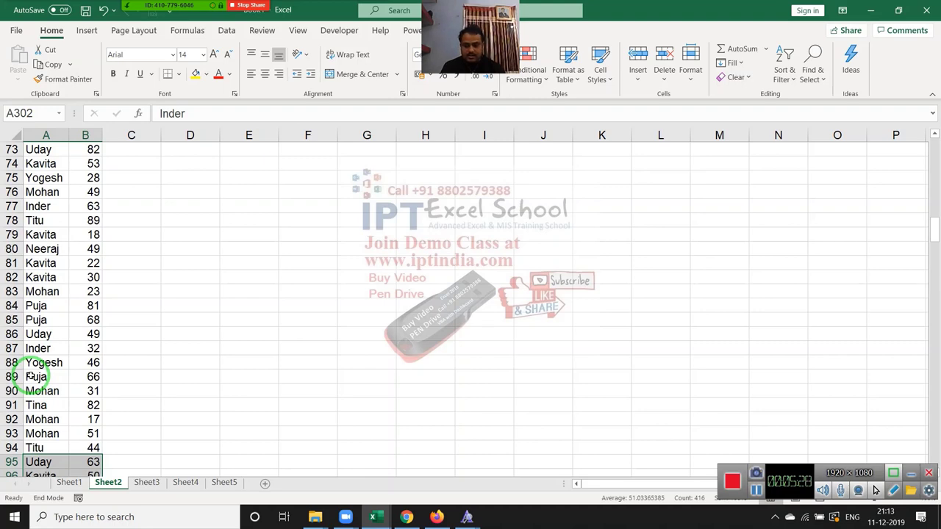
key("Up")
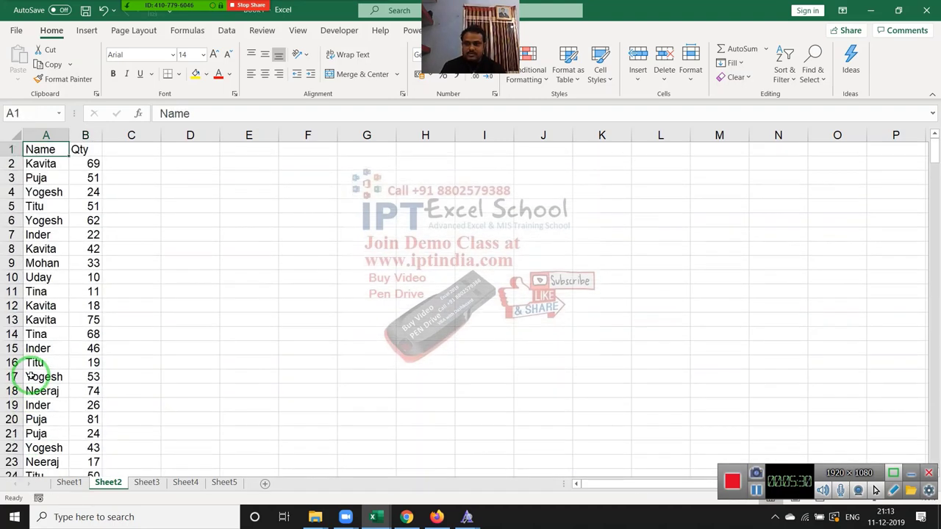
key("Down")
key("Down")
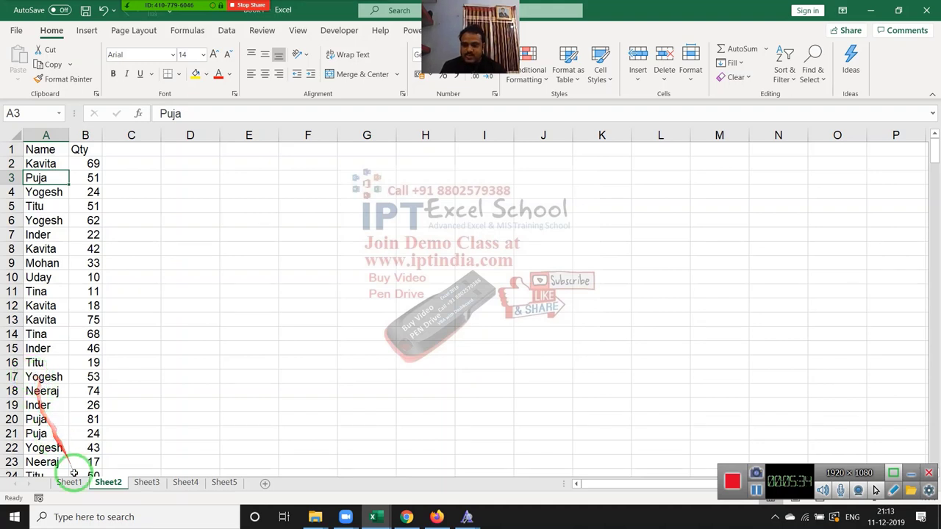
left_click(245, 181)
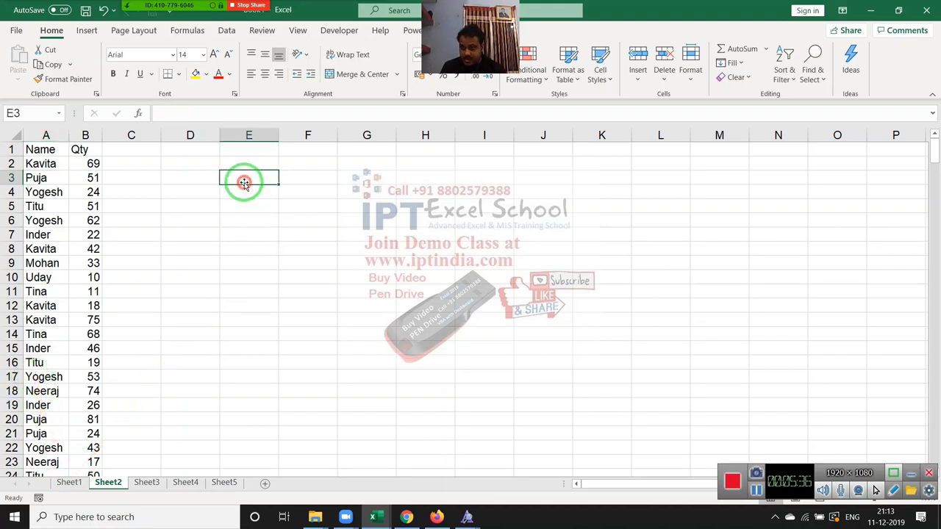
Enter Puja in E3 and =VLOOKUP(E3,A:B,2,0) in F3, returning 51
type("Puja")
key("Tab")
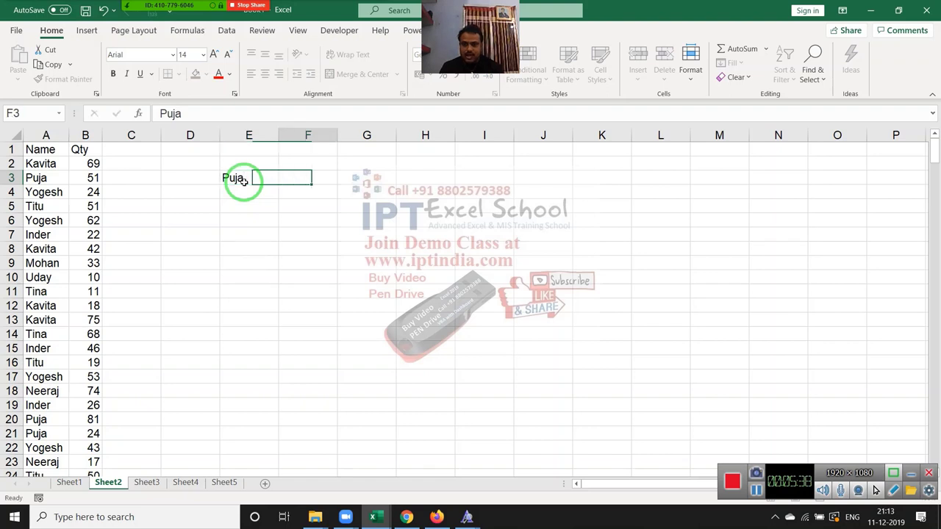
type("=v")
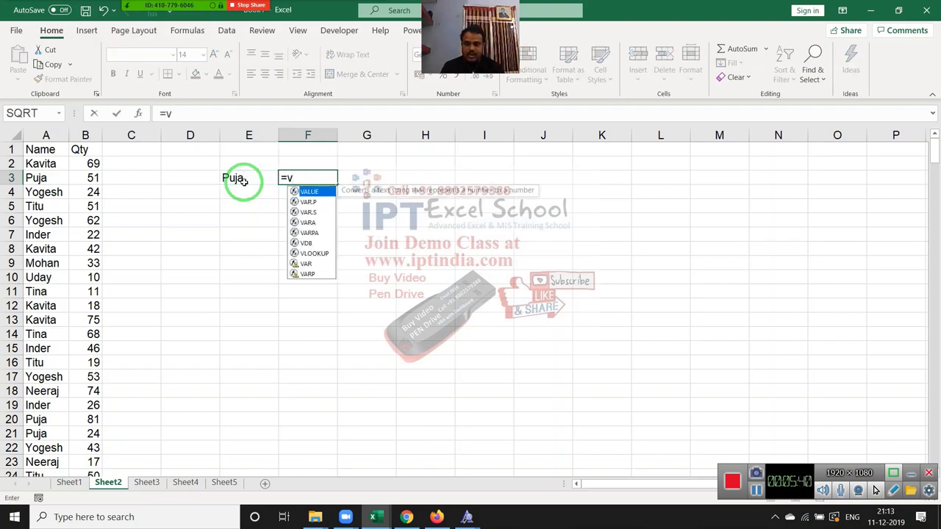
type("l")
key("BackSpace")
type("l")
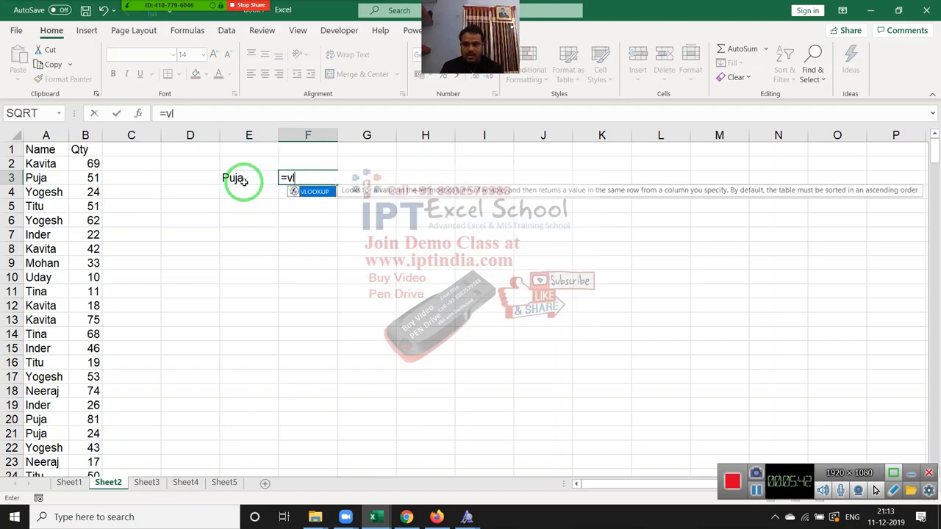
key("Tab")
key("Left")
type(",")
key("Left")
key("Left")
key("Left")
key("Left")
key("Left")
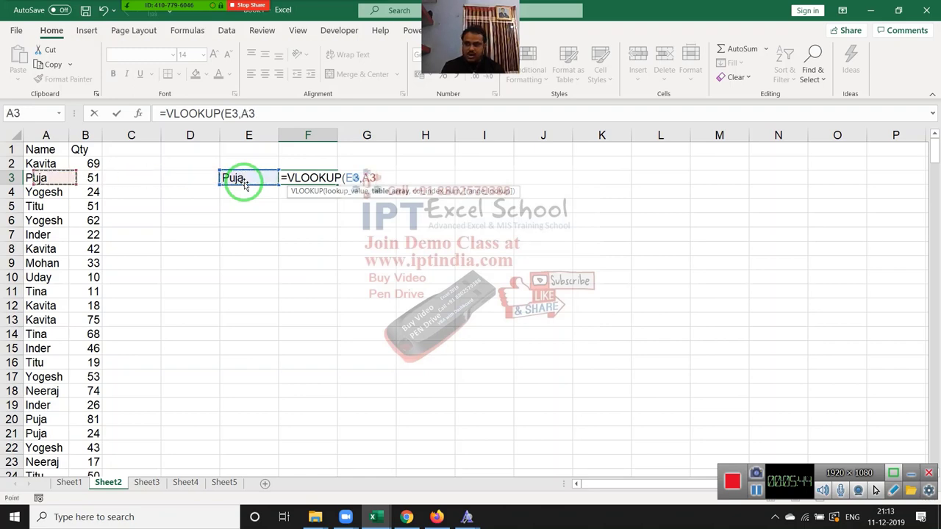
key("ctrl+space")
key("shift+Right")
type(",")
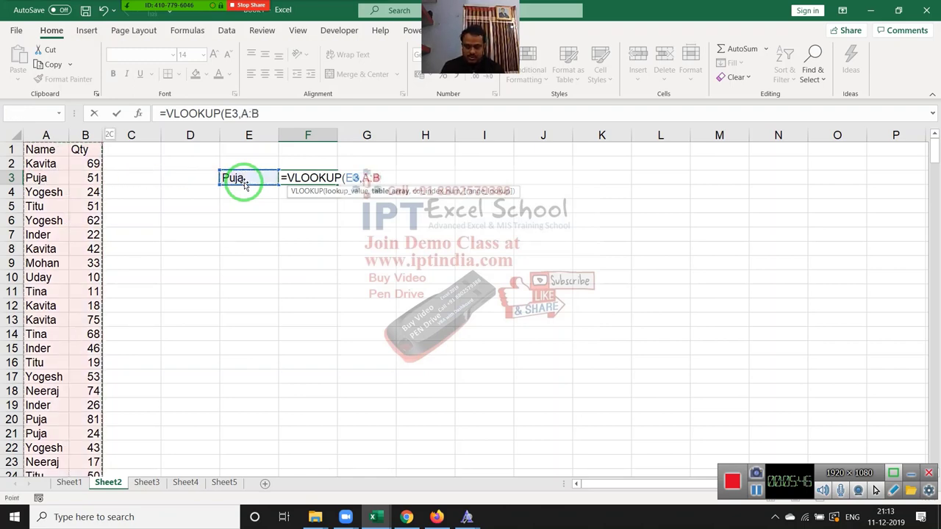
type("2,0")
left_click(245, 186)
Verify the formula and compare it with the Puja quantities listed in the data
left_click(245, 181)
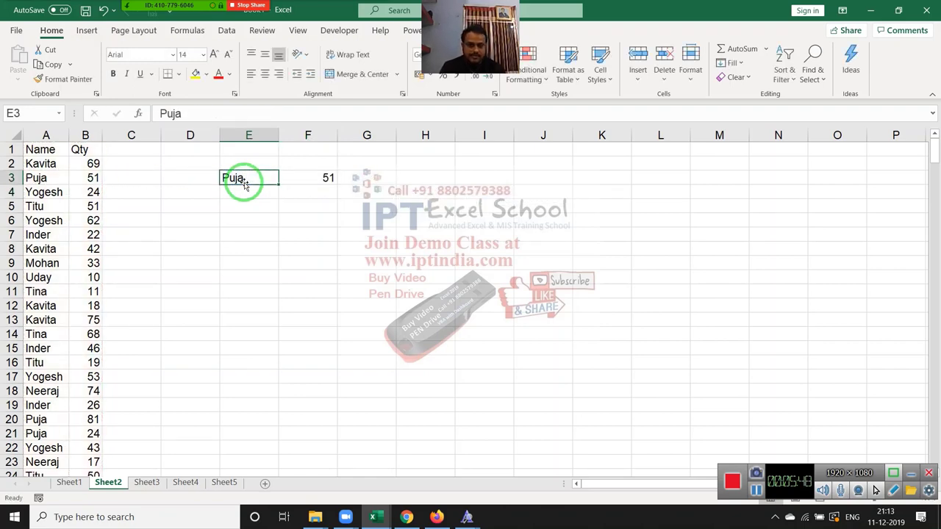
key("Right")
left_click(40, 248)
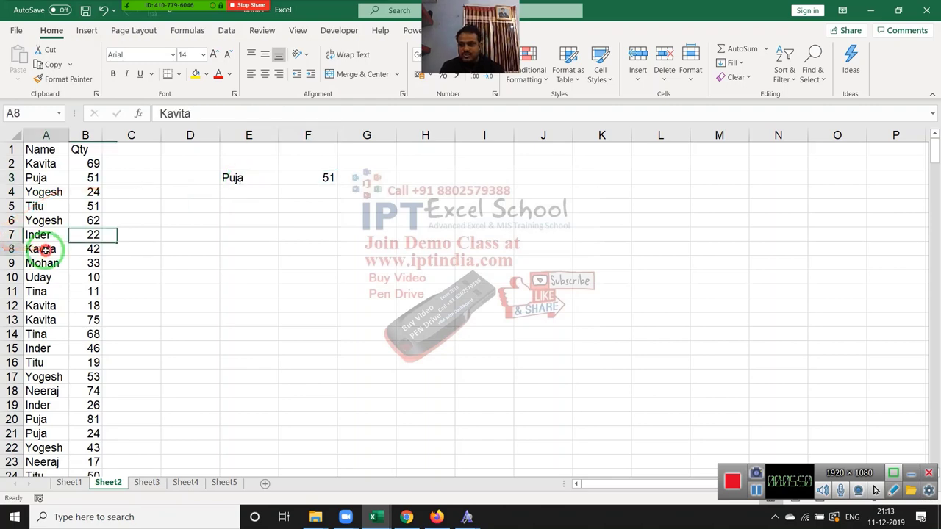
key("ctrl+Down")
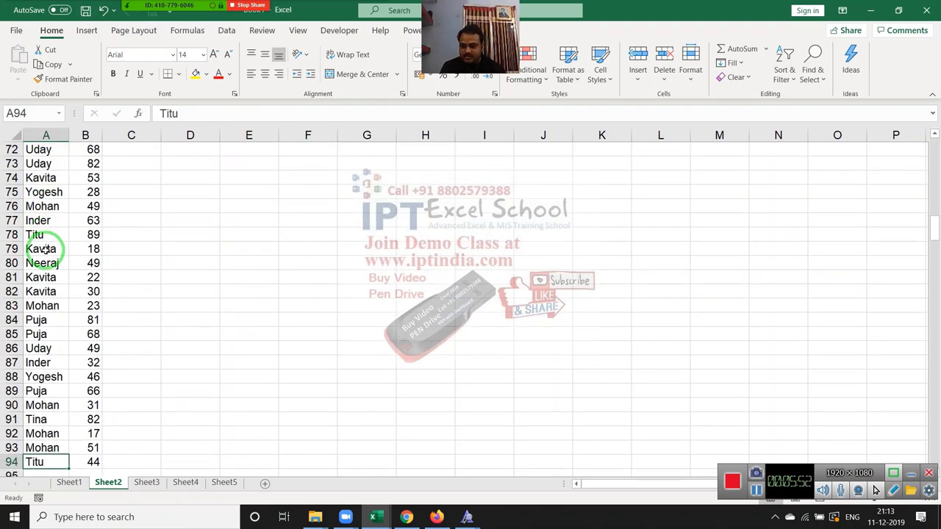
key("Up")
key("Up")
key("Up")
key("Up")
key("Up")
key("Up")
key("Up")
key("Up")
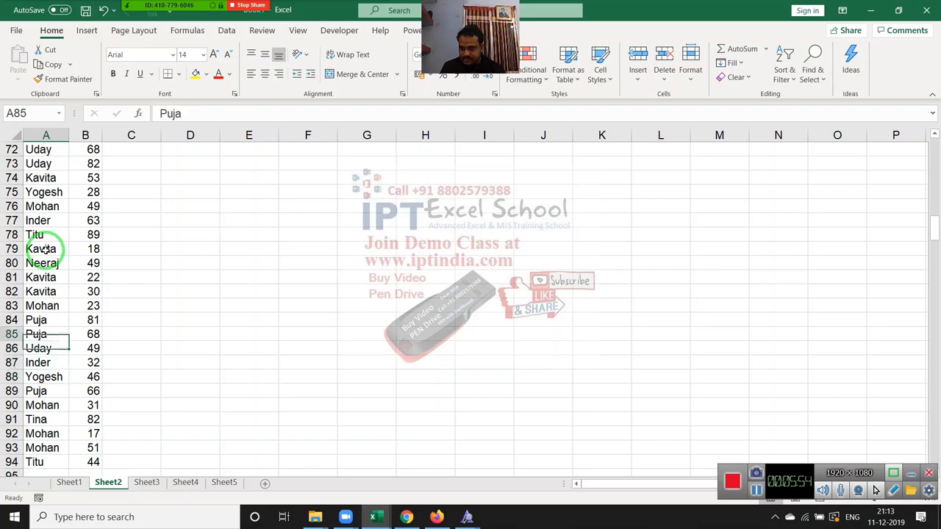
key("Right")
key("Down")
key("Down")
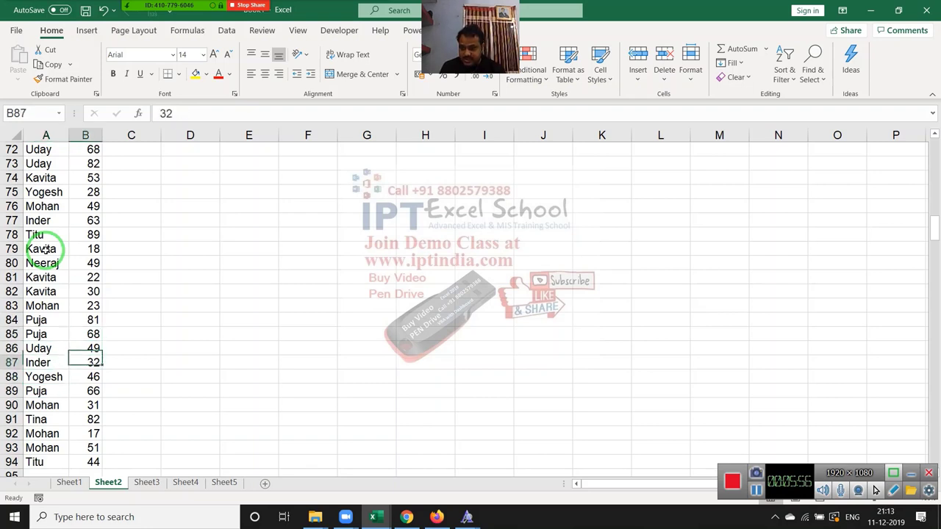
key("Down")
key("Down")
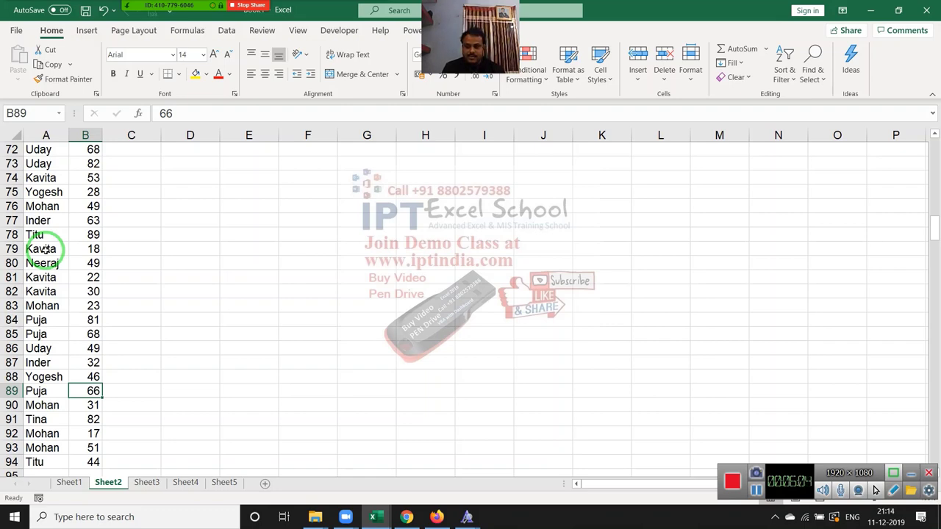
key("ctrl+Up")
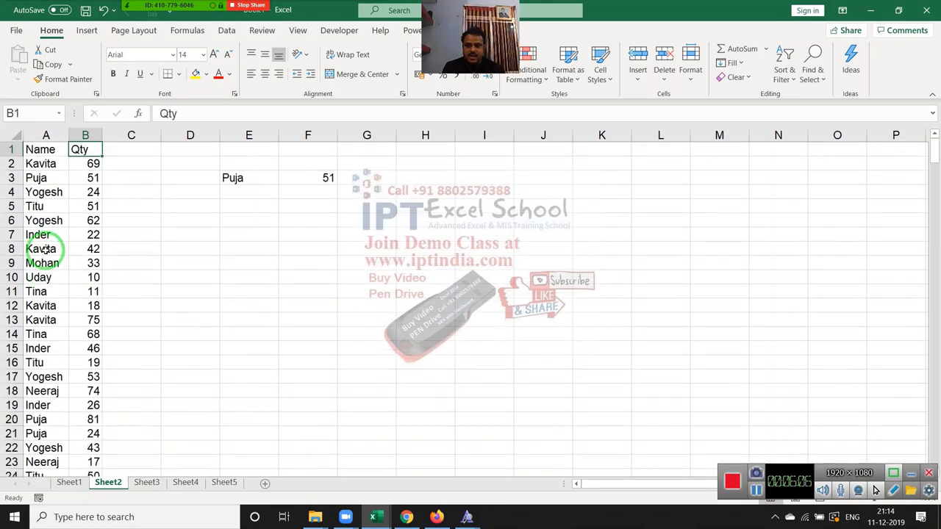
key("Right")
key("Right")
key("Right")
key("Down")
key("Down")
key("Down")
Cancel the half-typed =maxi entry in E4 and select column A
type("=")
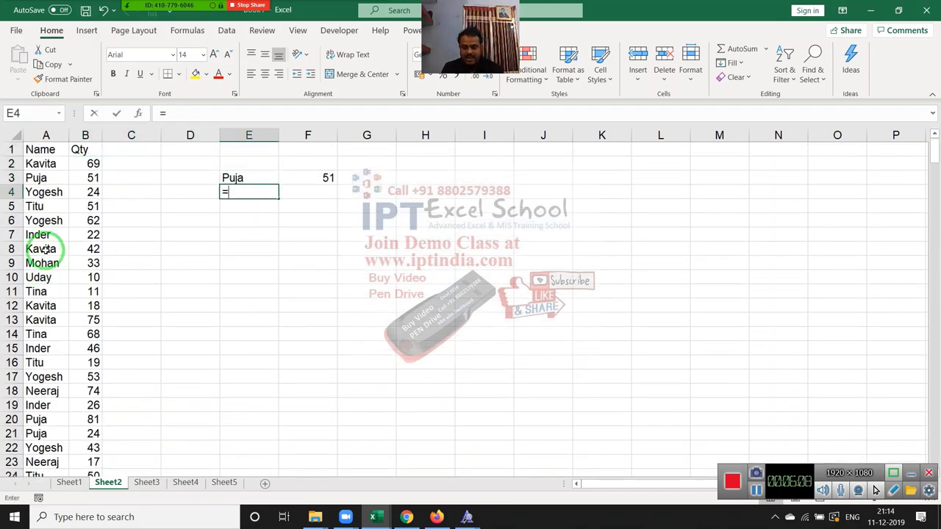
type("max")
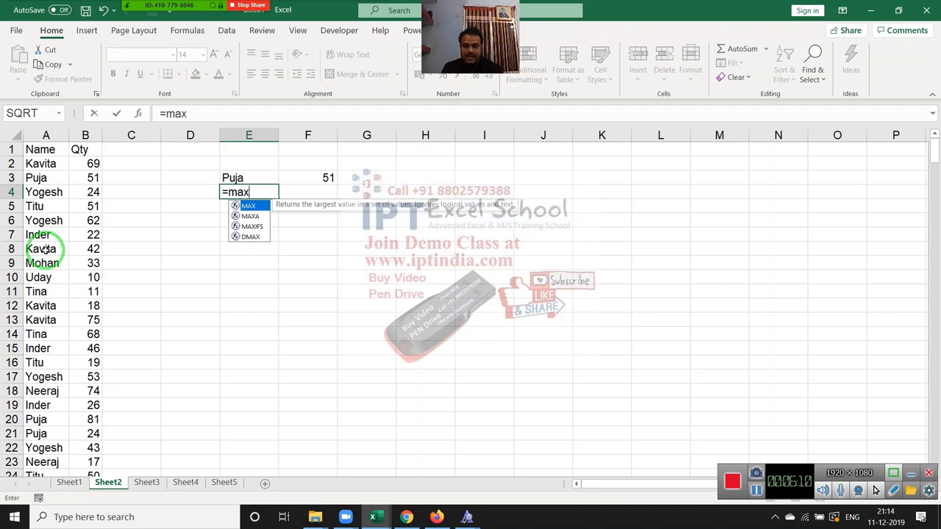
type("i")
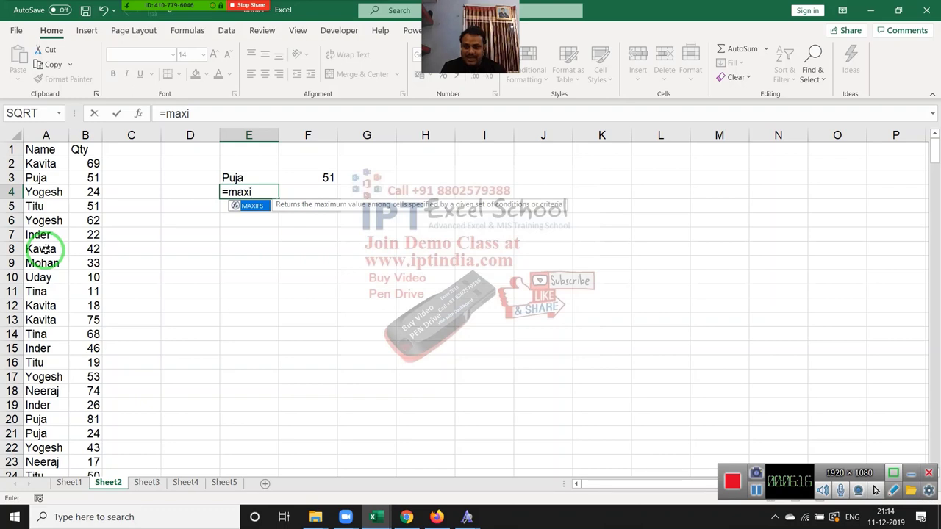
key("Escape")
key("Escape")
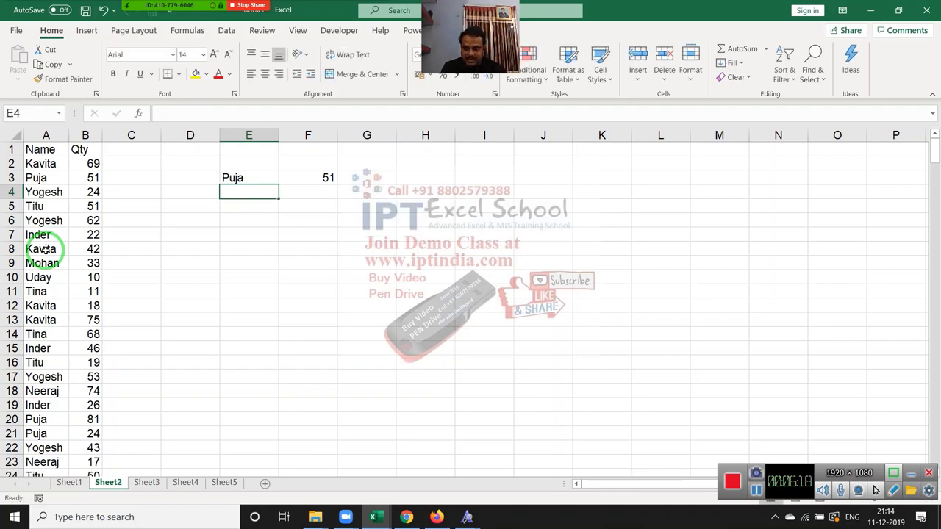
key("Up")
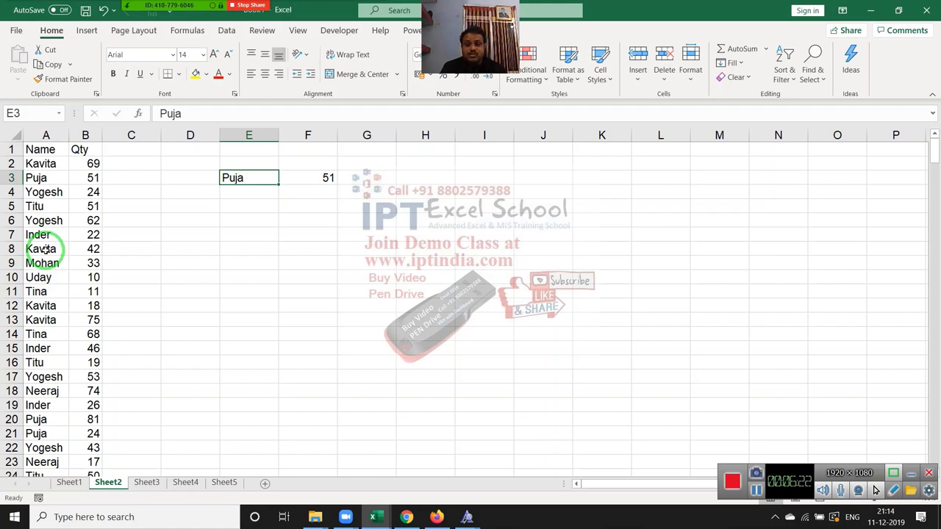
key("Left")
key("Left")
key("Left")
key("Left")
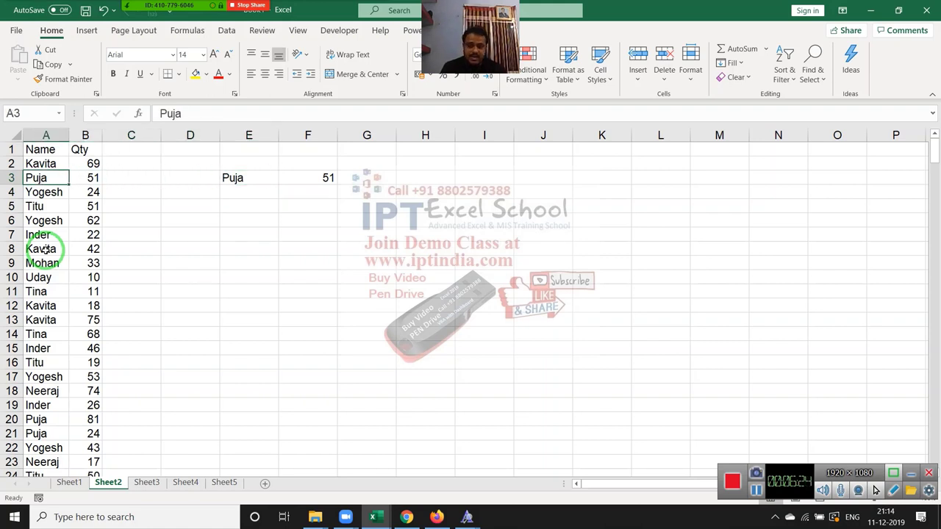
key("ctrl+space")
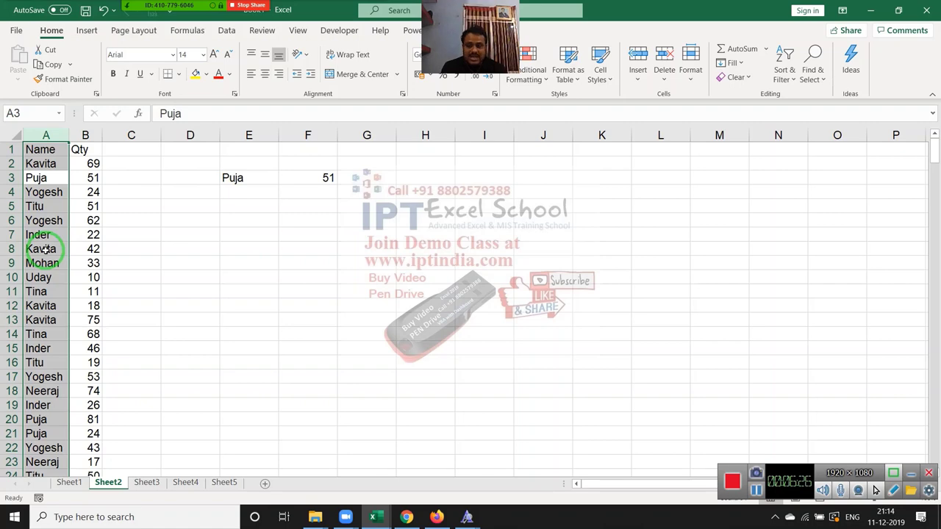
Insert a blank column A before the Name/Qty list and go to cell A2
key("ctrl+shift+plus")
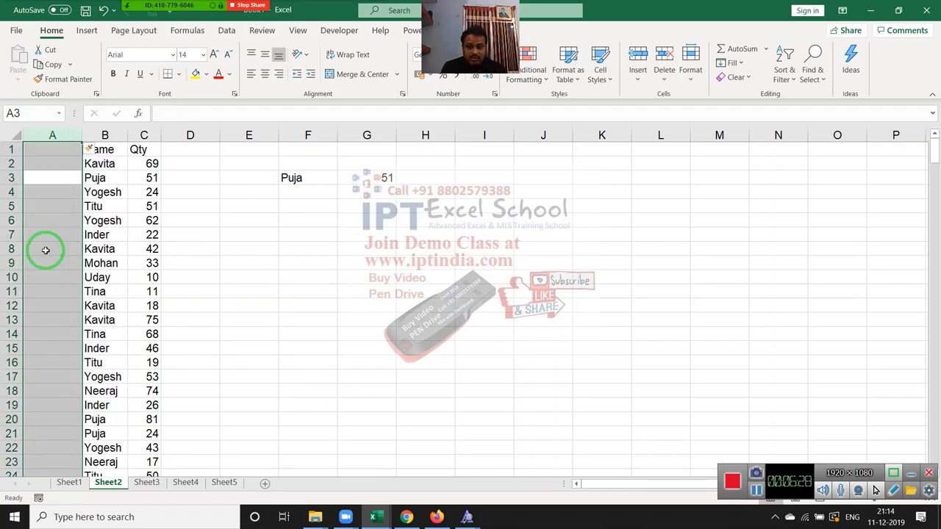
key("Right")
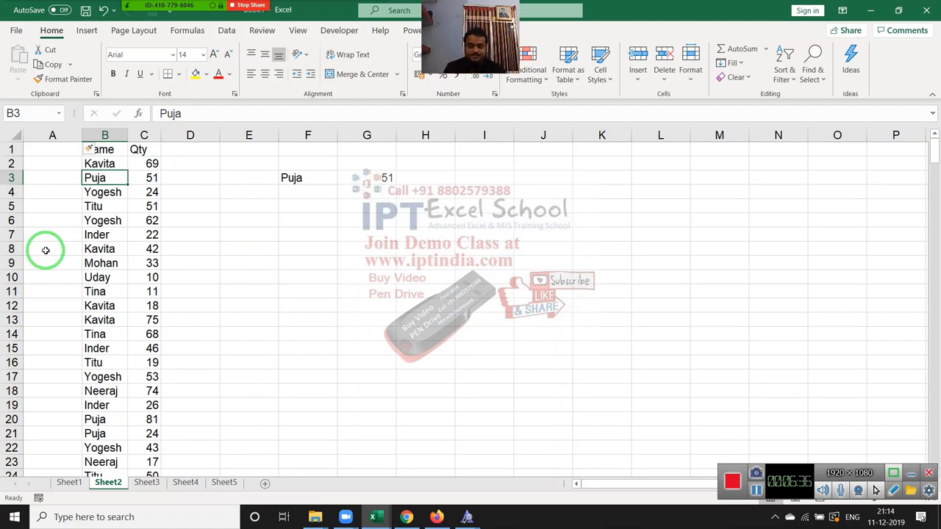
key("Up")
key("Up")
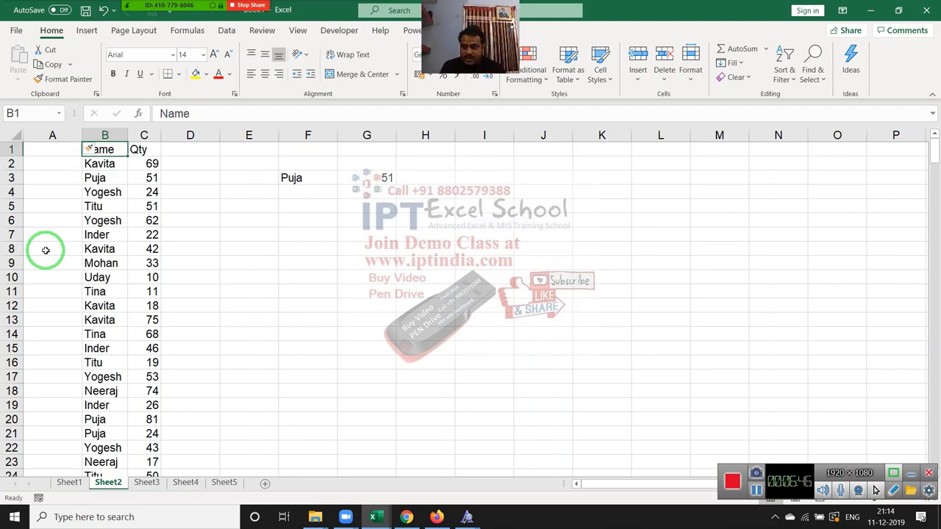
key("Down")
key("Left")
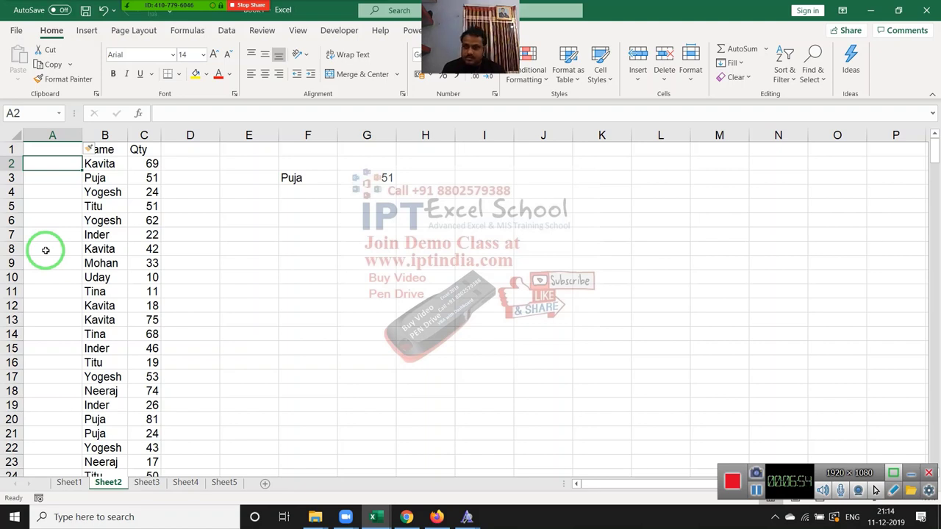
key("Up")
key("Down")
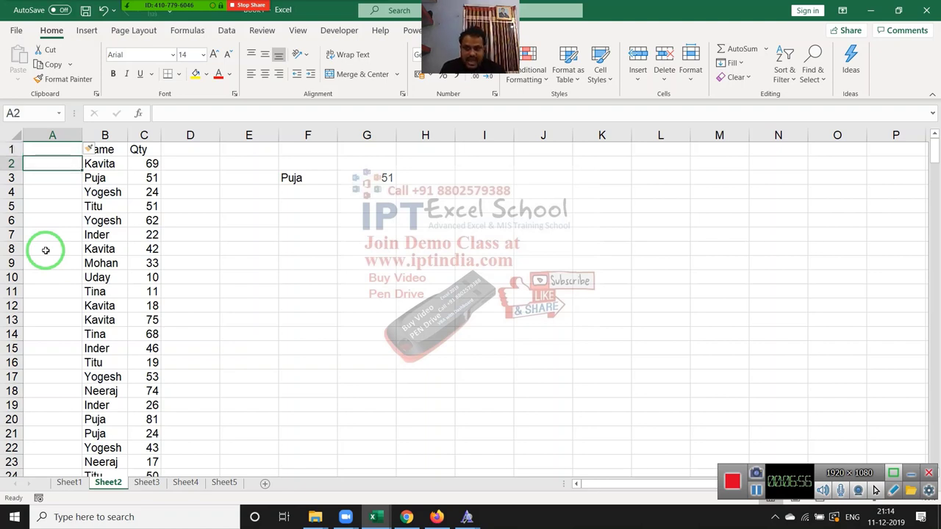
Enter a COUNTIF formula in A2 counting occurrences of the name in B2
type("=")
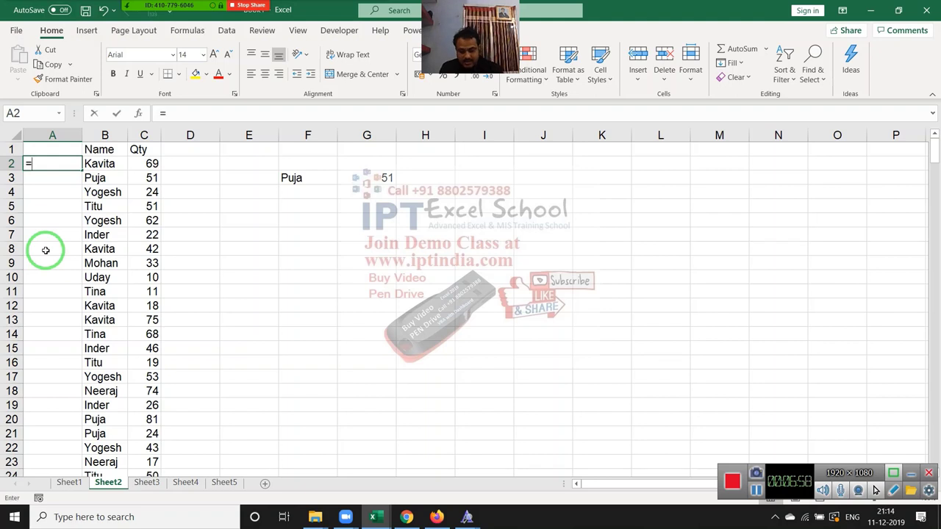
type("cou")
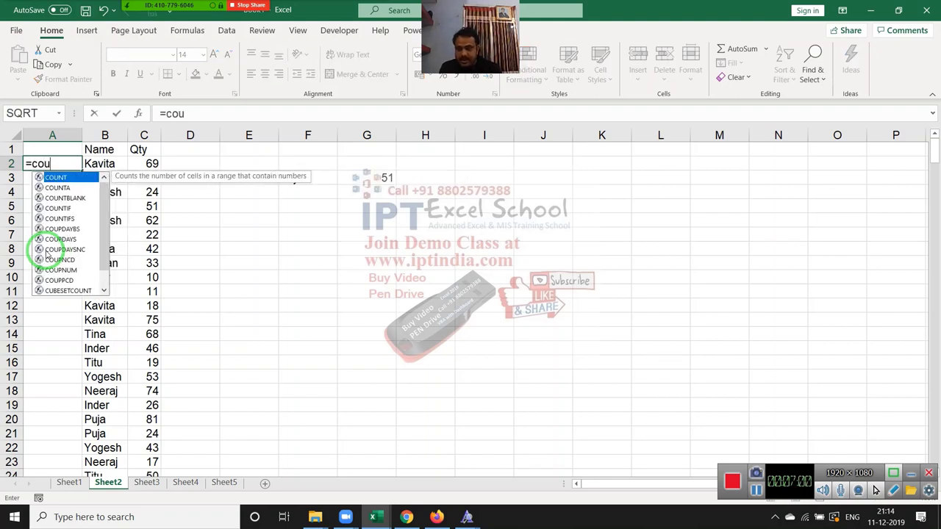
key("Down")
key("Down")
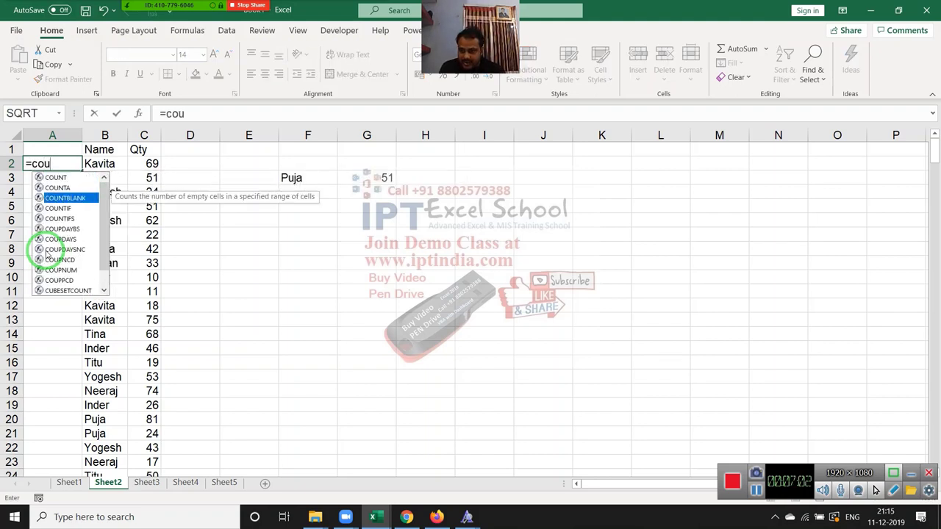
key("Down")
key("Tab")
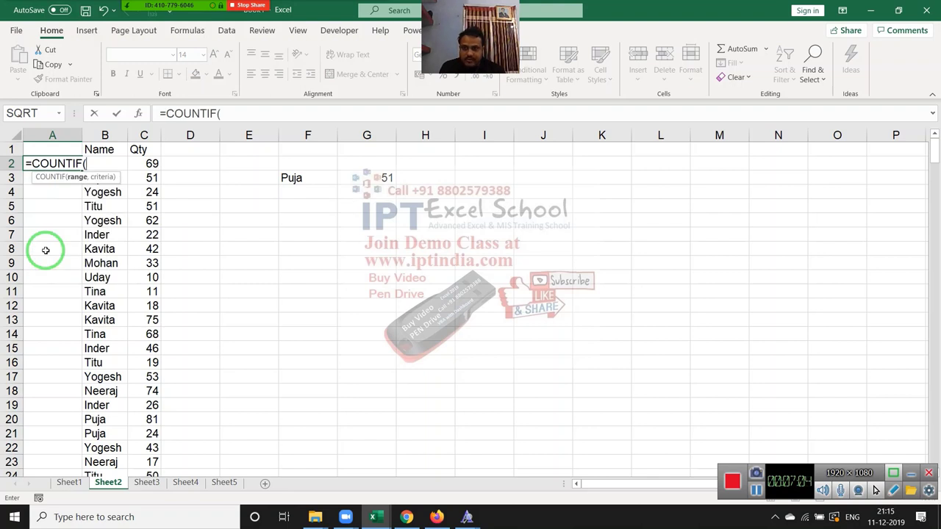
key("Right")
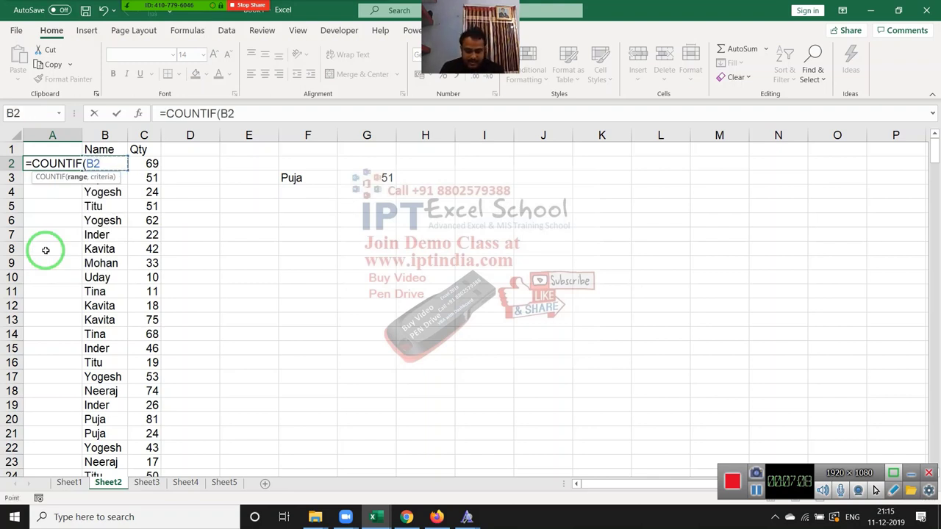
type(":B2b2,")
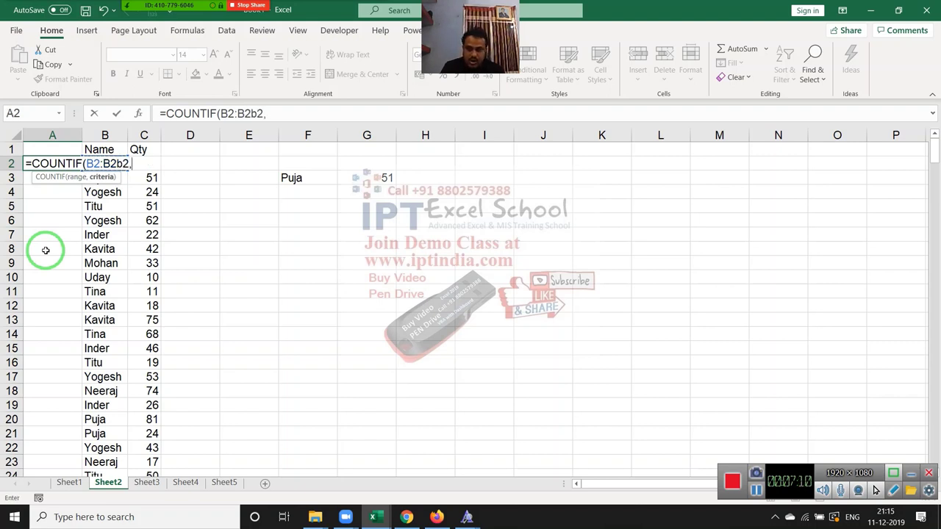
key("BackSpace")
key("BackSpace")
key("BackSpace")
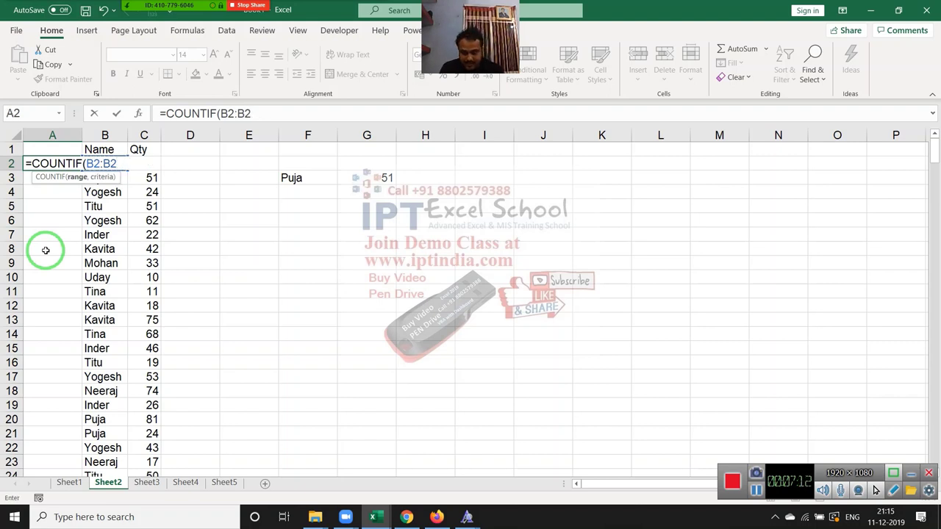
type(",b2")
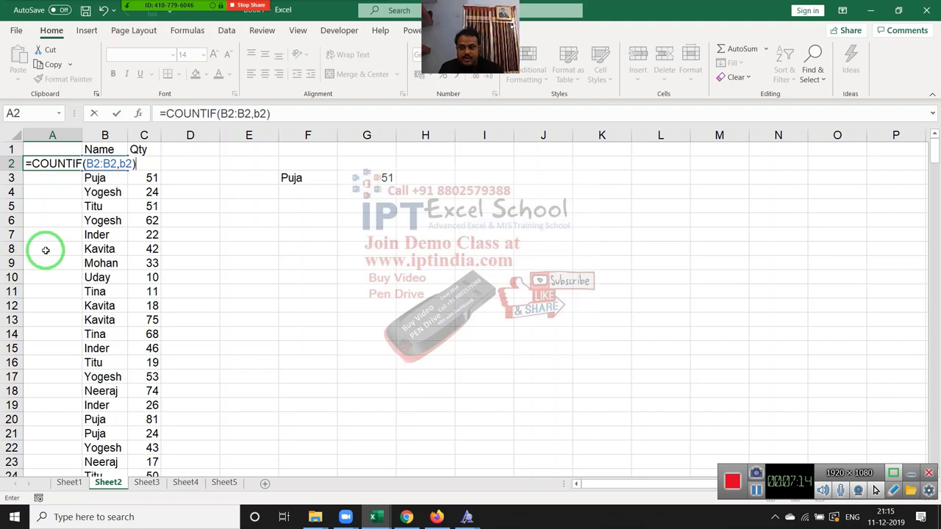
key("ctrl+Return")
Anchor it as =COUNTIF($B$2:B2,B2), fill it down column A, and add header filters
left_click_drag(45, 251, 219, 157)
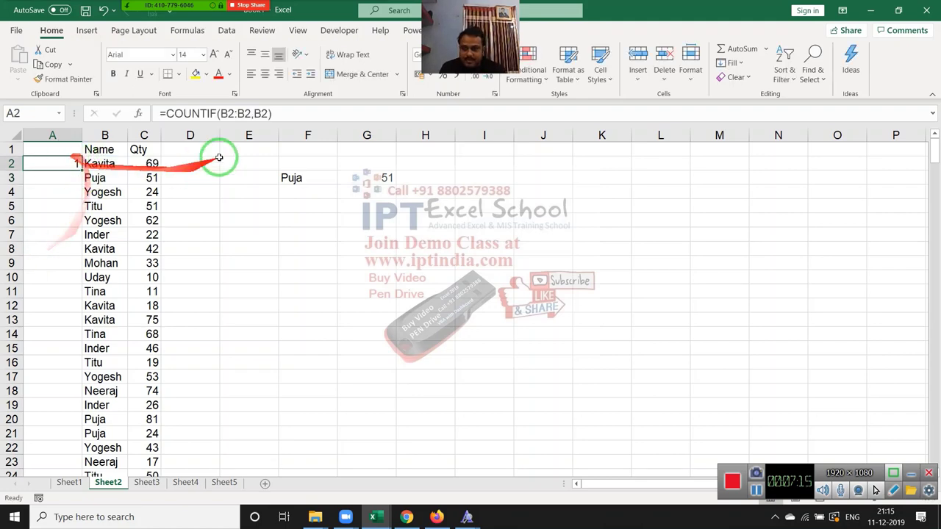
double_click(228, 115)
key("F4")
key("Return")
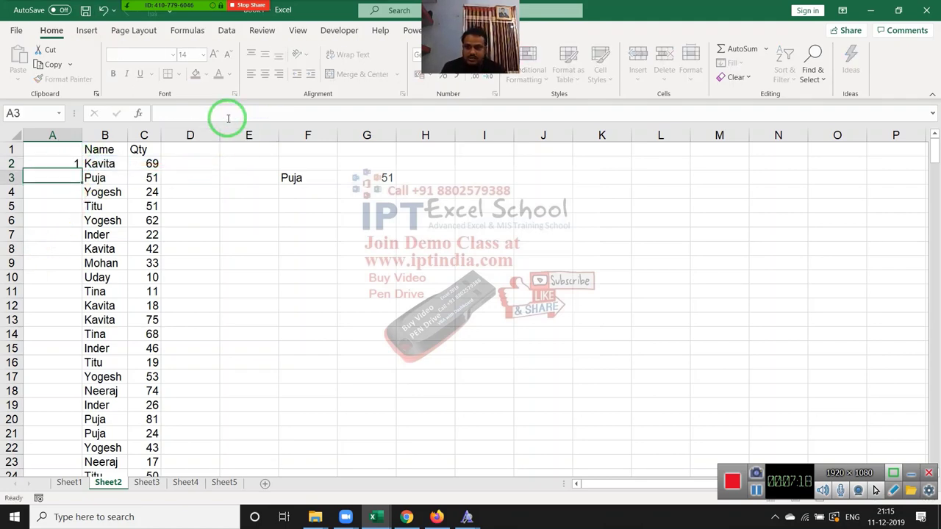
left_click(78, 164)
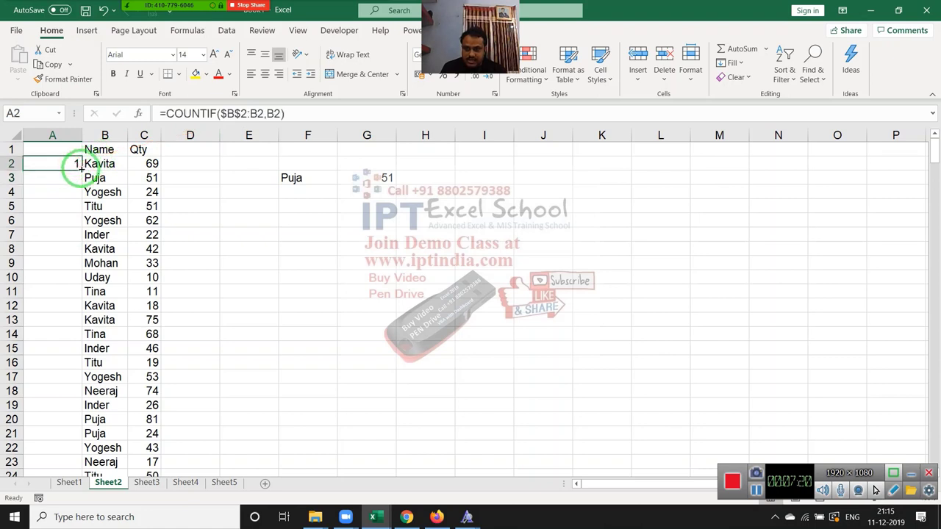
double_click(81, 170)
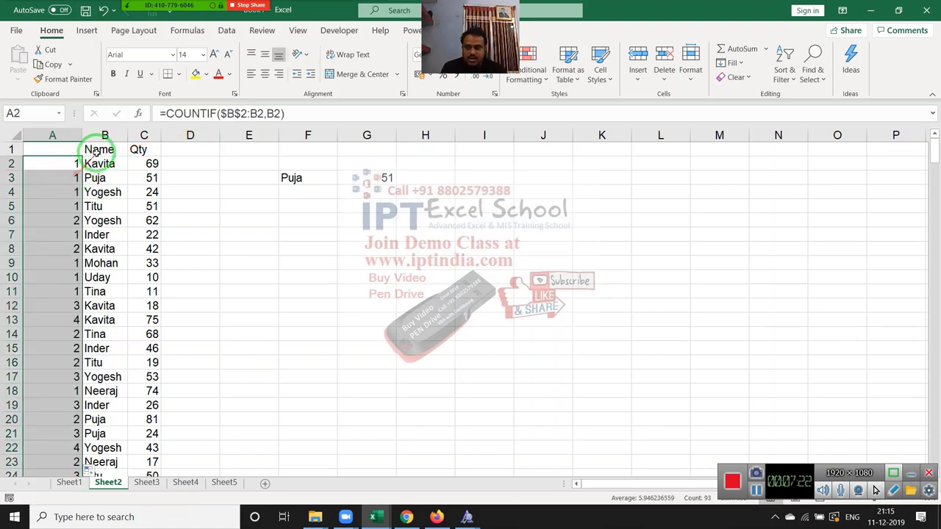
left_click(98, 149)
key("ctrl+shift+l")
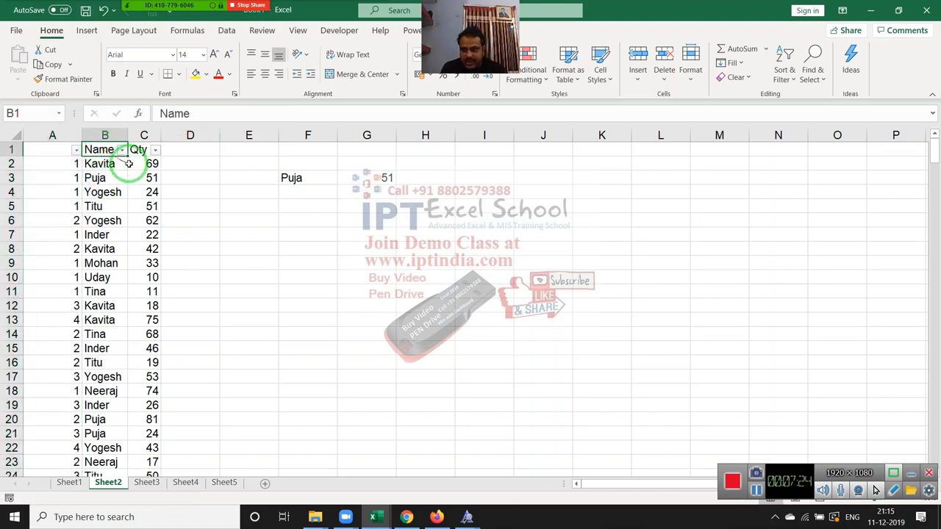
Filter the Name column to Inder, check its running counts, then clear the filter
left_click(122, 149)
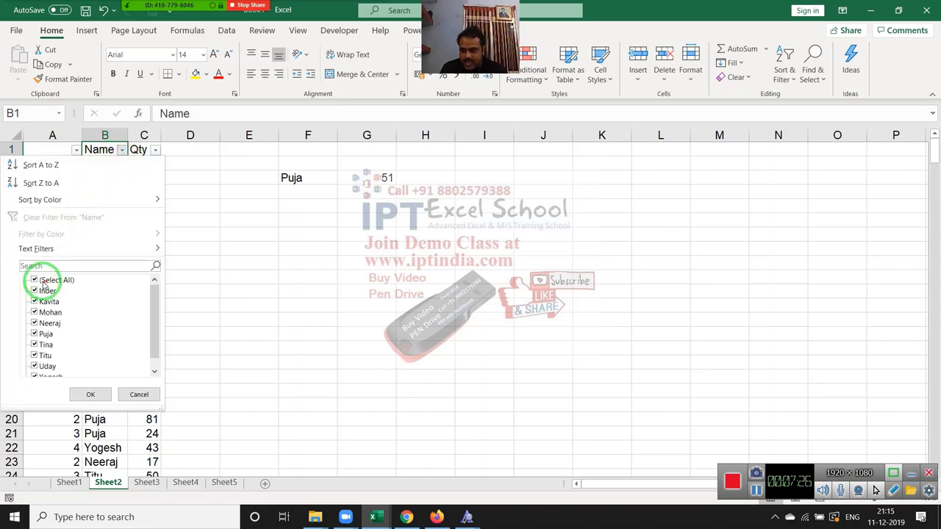
left_click(55, 280)
left_click(47, 291)
left_click(99, 397)
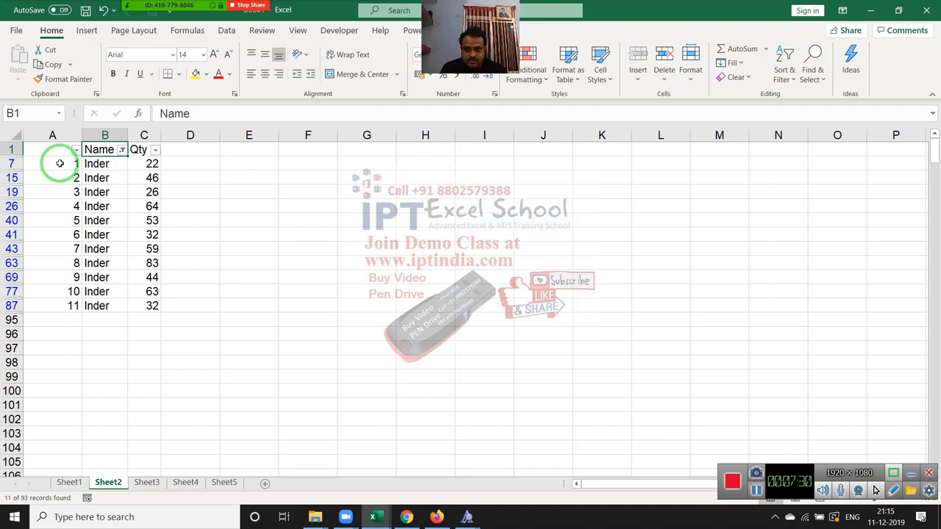
left_click(63, 307)
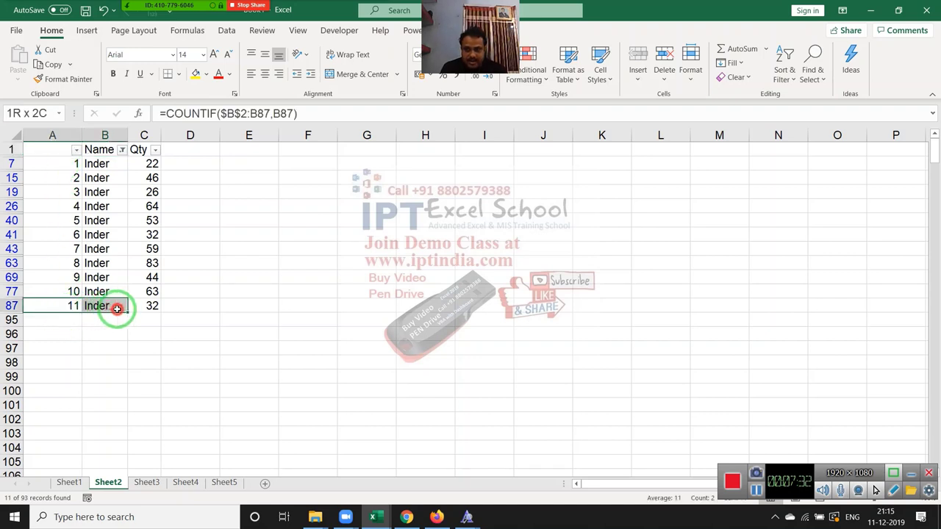
left_click_drag(94, 310, 133, 308)
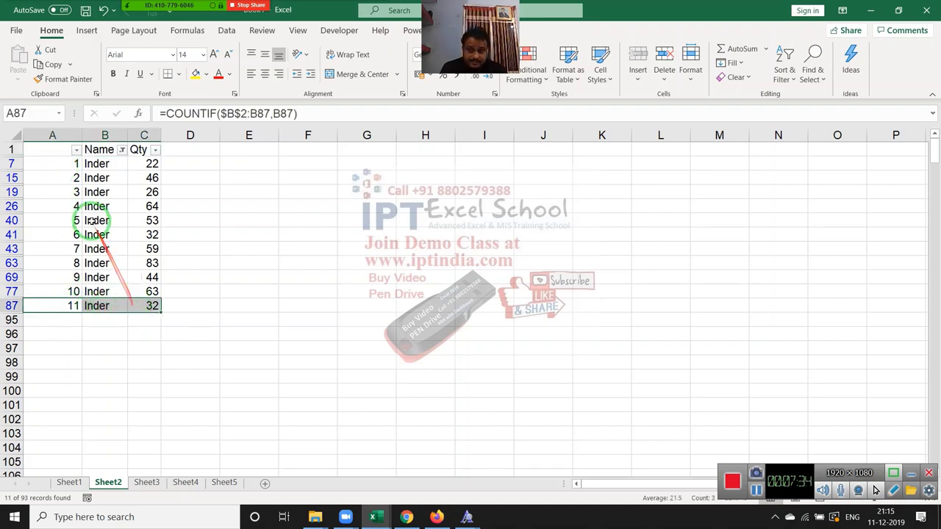
left_click(62, 206)
key("alt+a")
key("c")
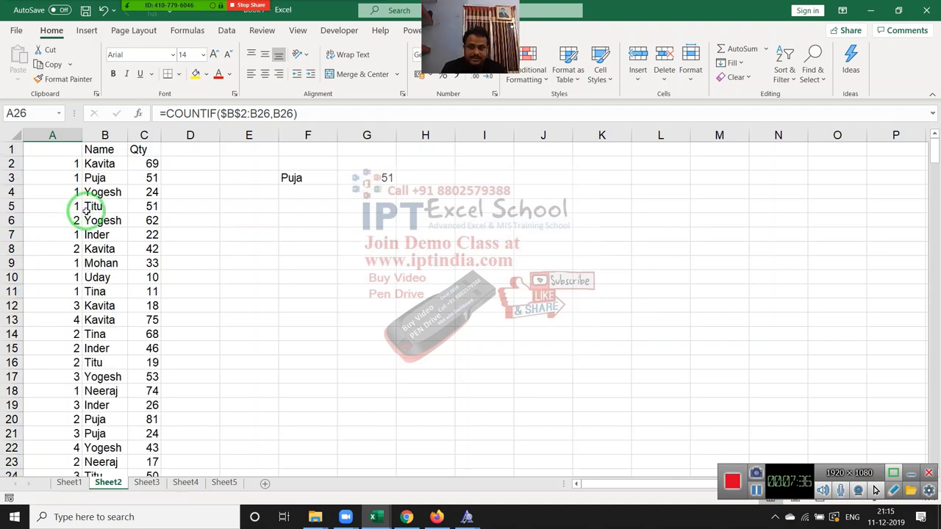
Delete the VLOOKUP from G3, leaving only Puja in F3
left_click(316, 193)
left_click(369, 178)
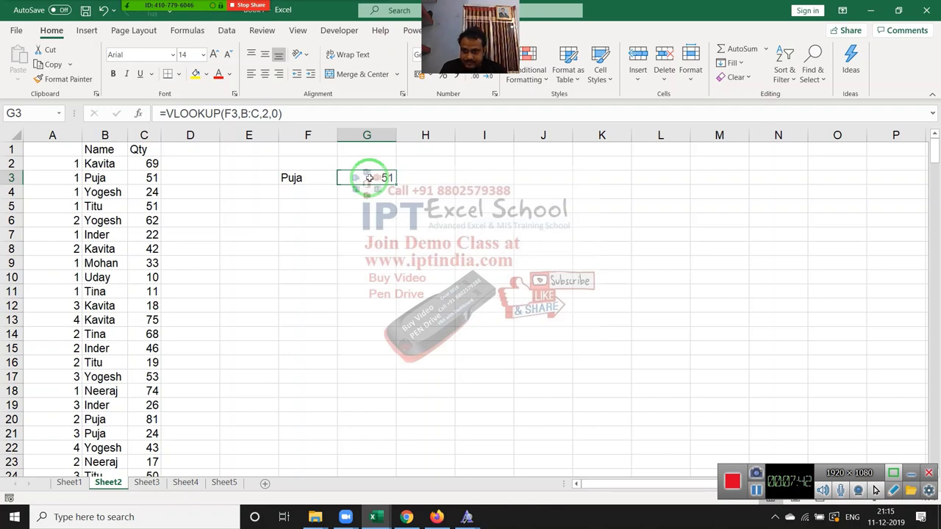
key("Delete")
key("Left")
key("Right")
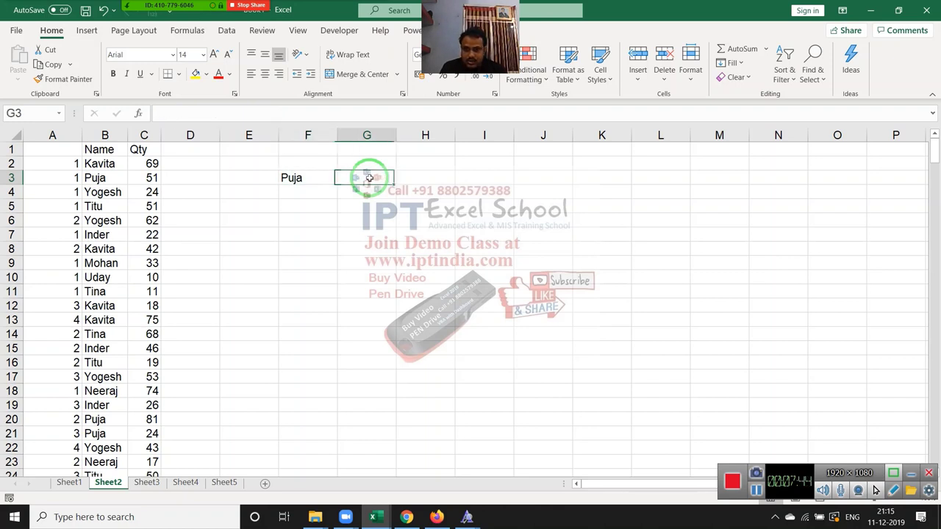
key("Left")
Change A2 to =COUNTIF($B$2:B2,B2)&"-"&B2 and fill these keys down column A
key("Left")
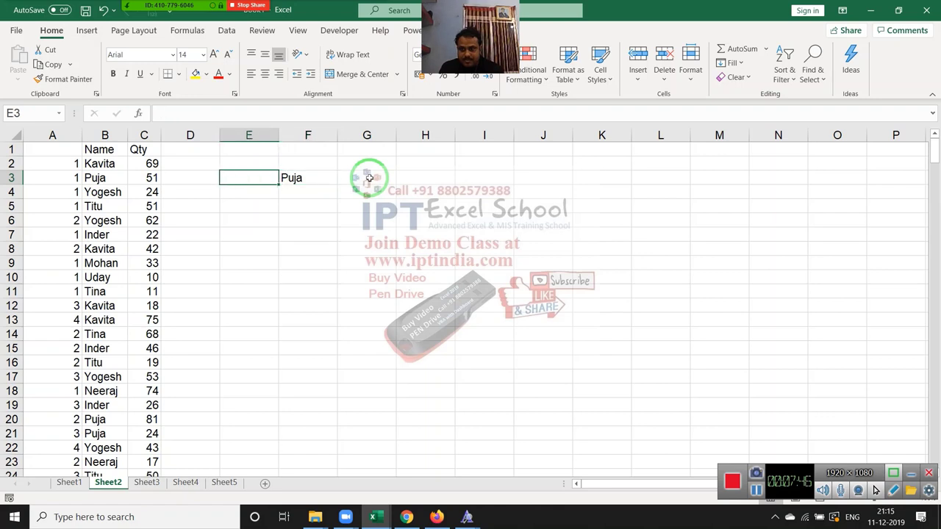
key("Left")
key("Up")
key("Left")
key("Left")
key("Left")
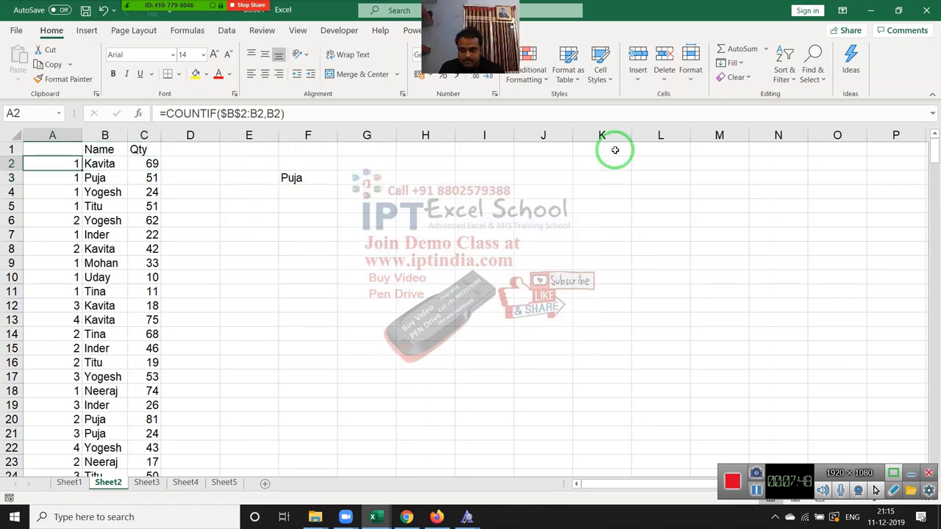
left_click(401, 110)
type("&\"-\"")
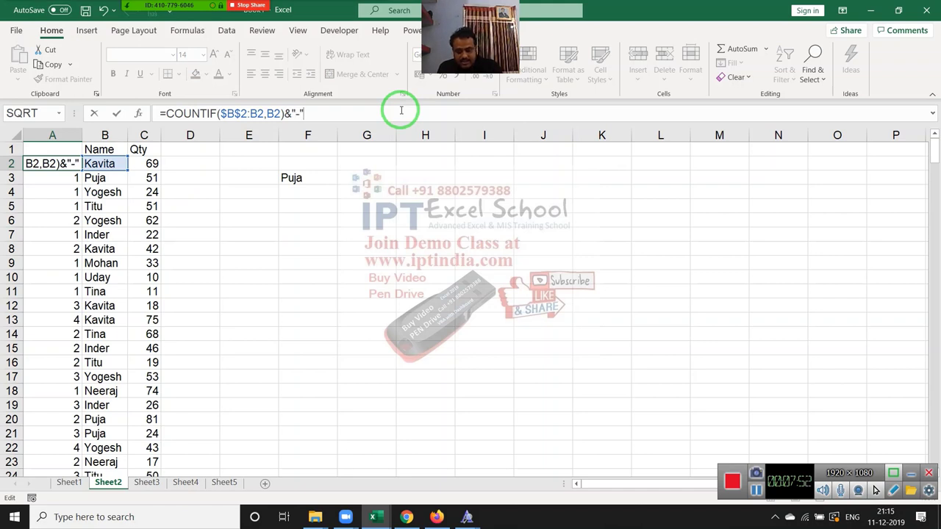
type("&")
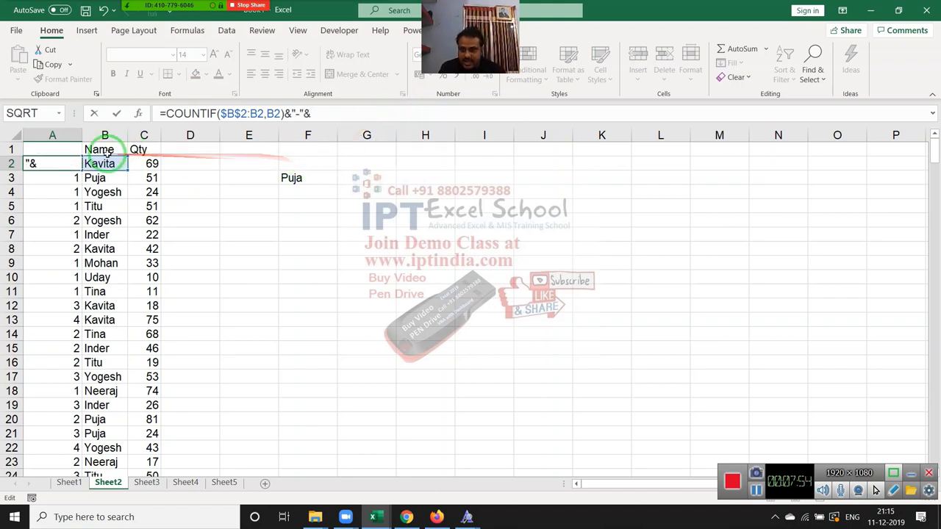
left_click(107, 162)
key("Return")
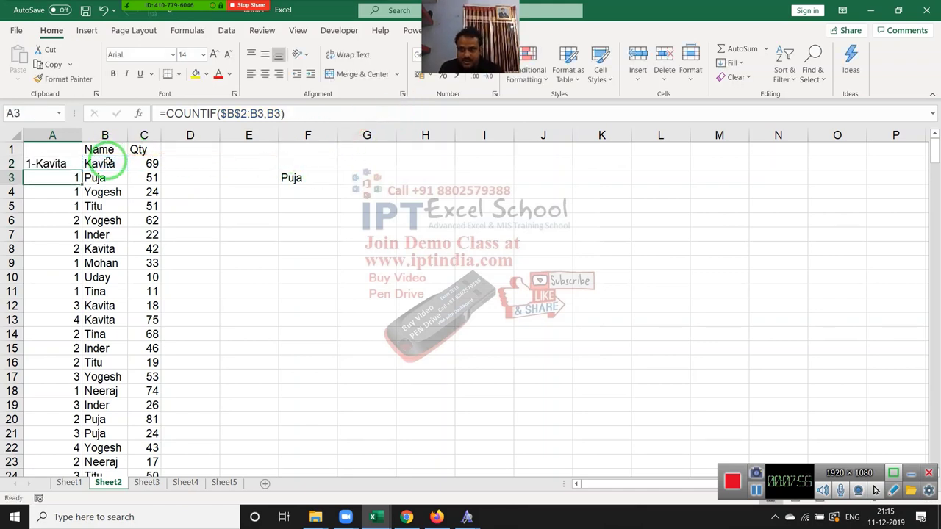
left_click(73, 164)
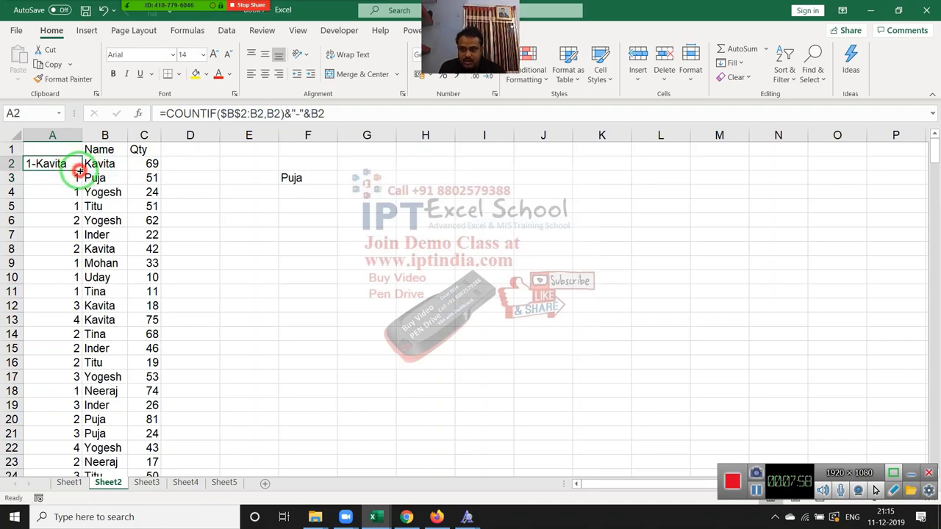
double_click(74, 163)
left_click(378, 178)
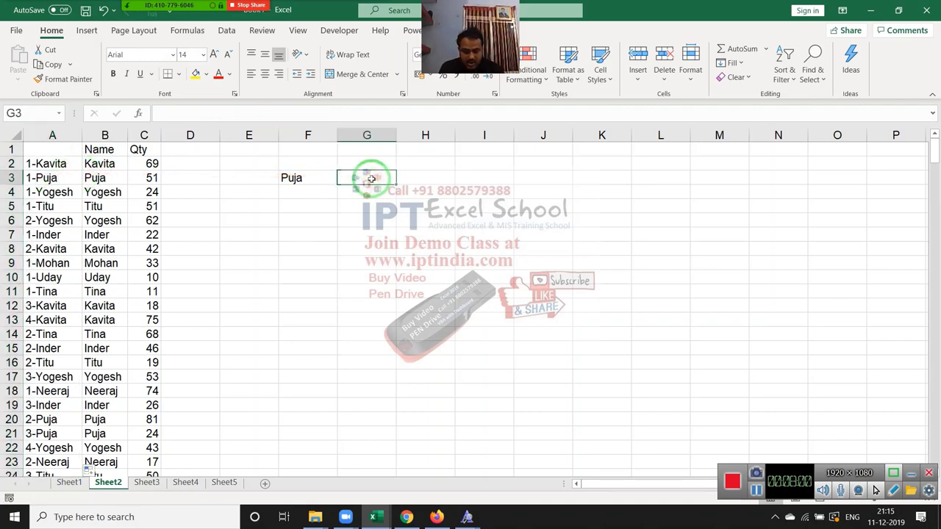
Start a VLOOKUP in G3 keyed on COUNTIF(B:B,F3)&"-"&F3
type("=vl")
key("Tab")
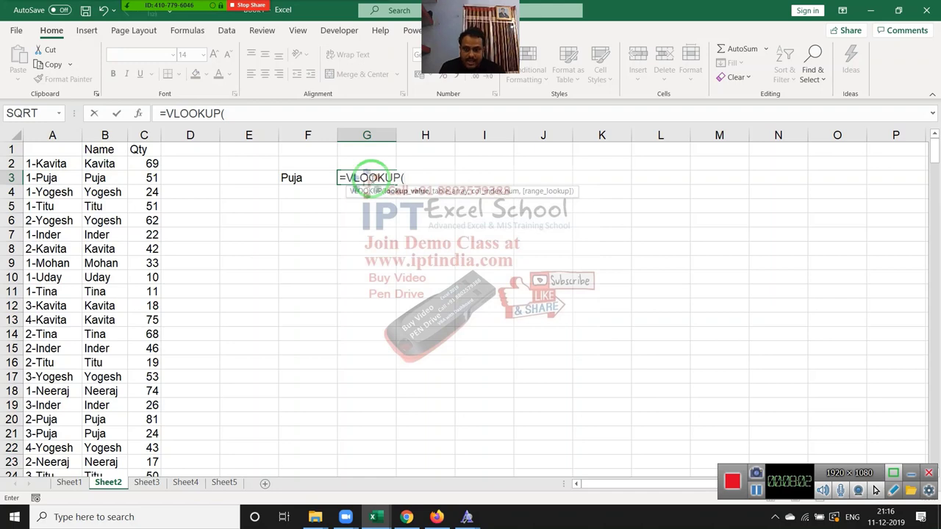
type("c")
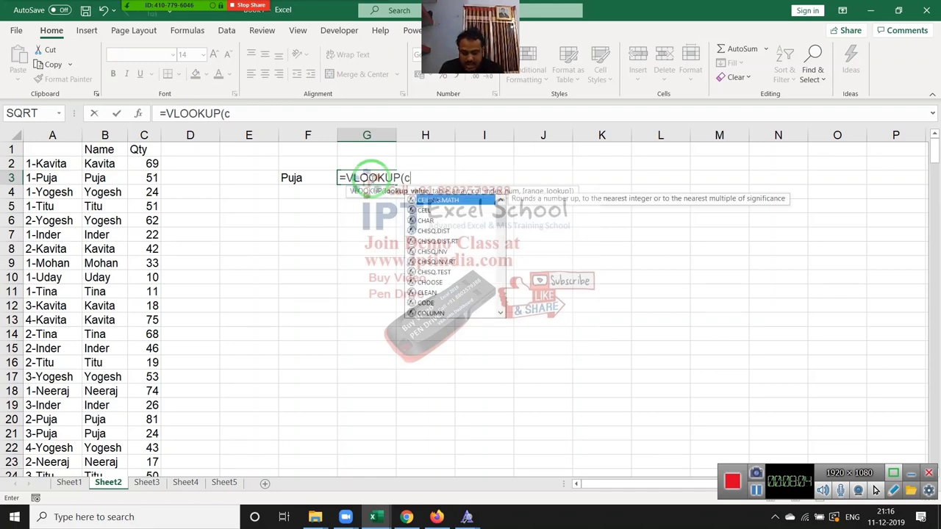
type("ou")
key("Down")
key("Down")
key("Down")
key("Tab")
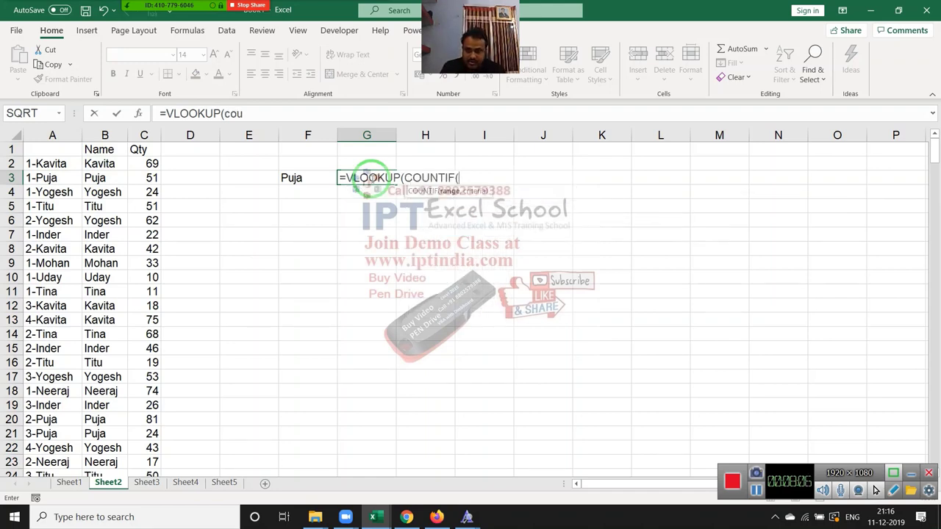
left_click(115, 133)
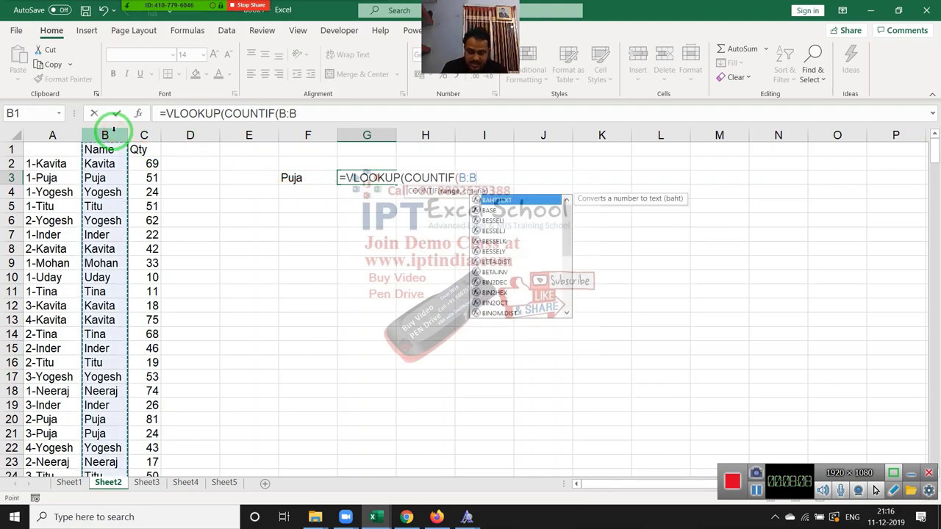
type(",")
left_click(292, 177)
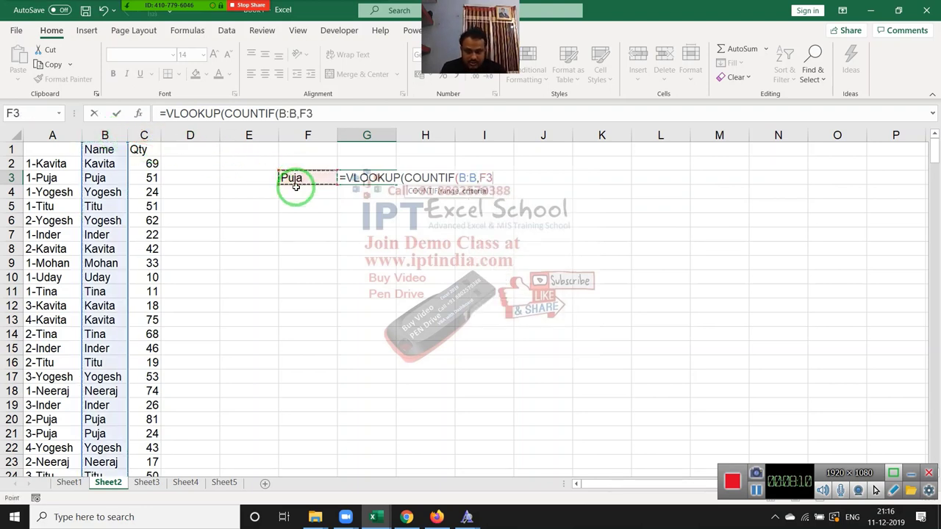
type(")")
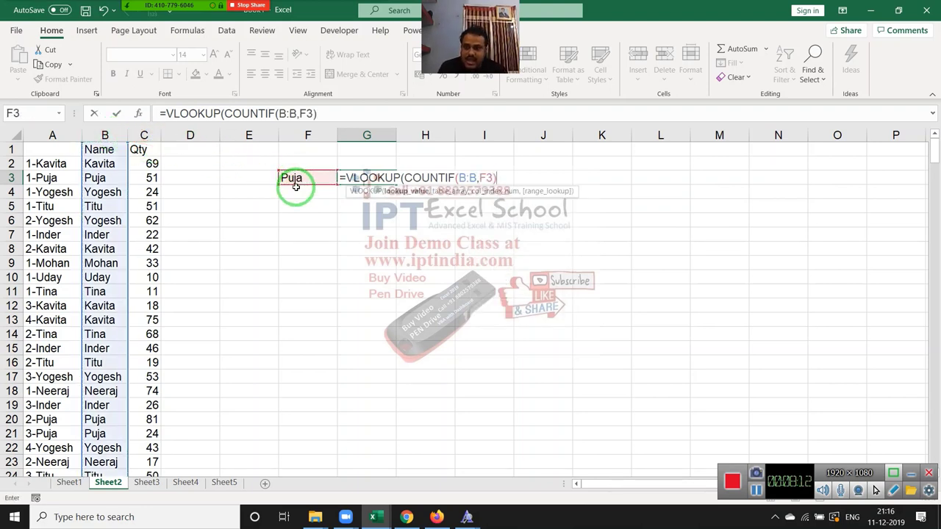
type("&")
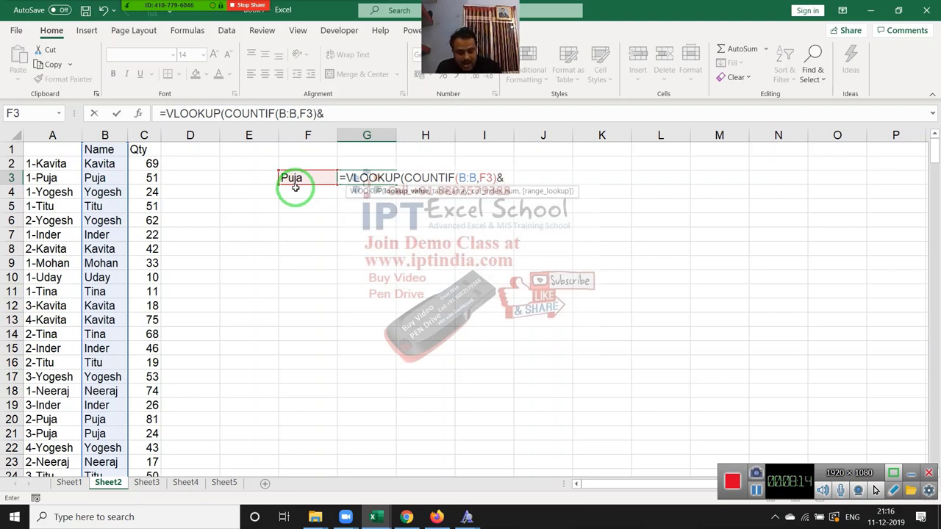
type("\"-\"&")
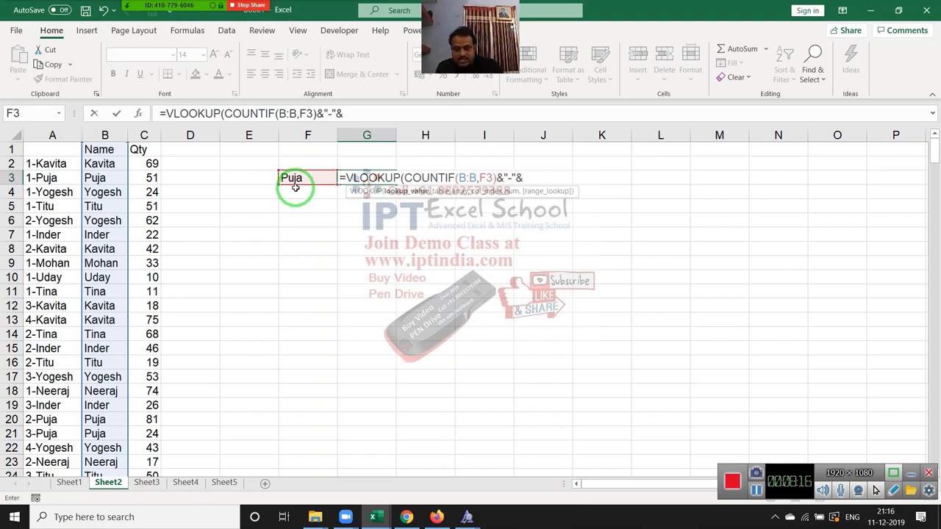
left_click(296, 177)
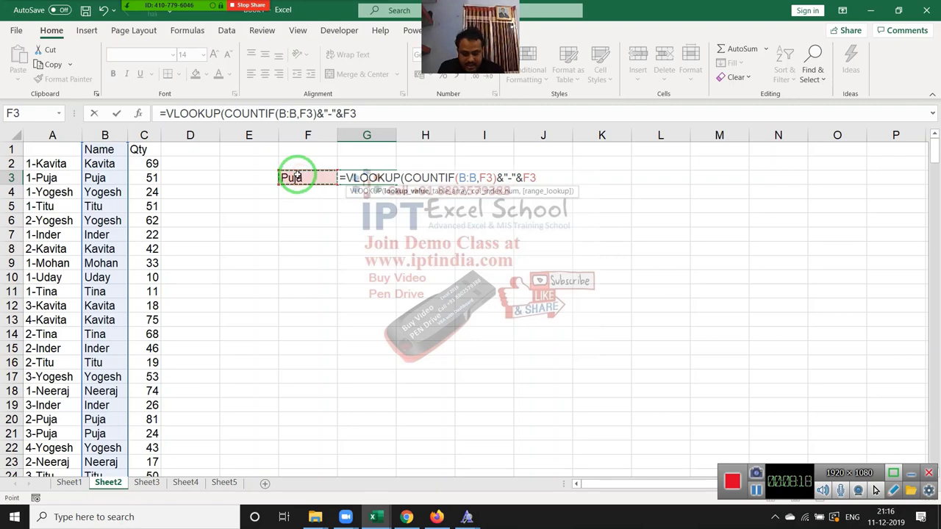
Finish it with table A:C, column 3 and exact match, returning 66
type(",")
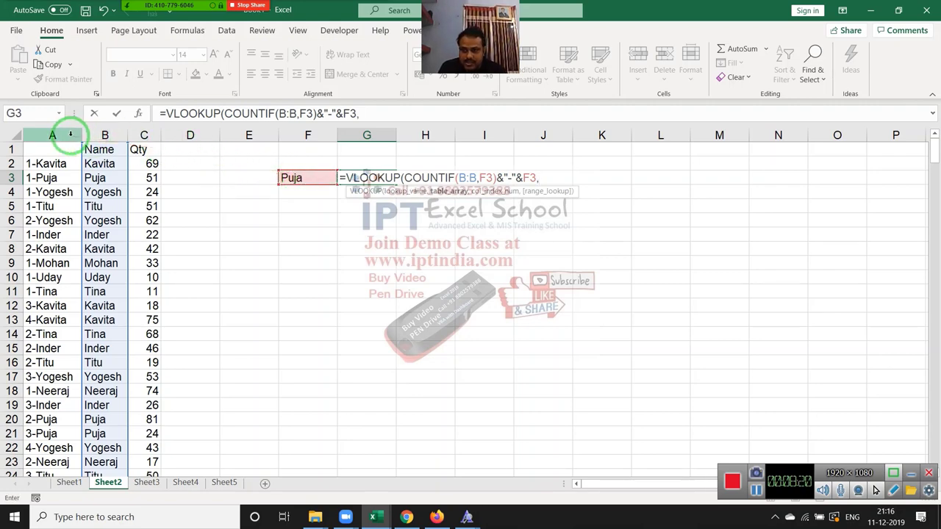
left_click_drag(66, 135, 132, 139)
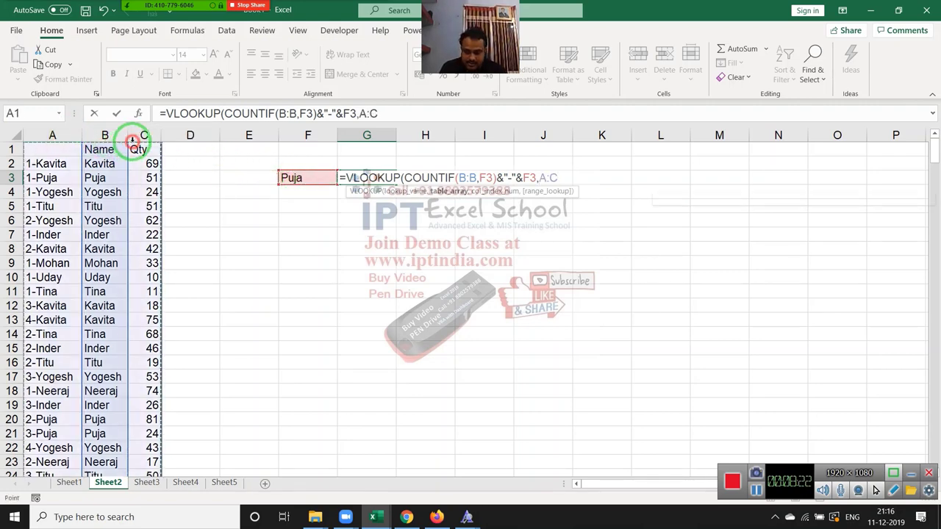
type(",2,0")
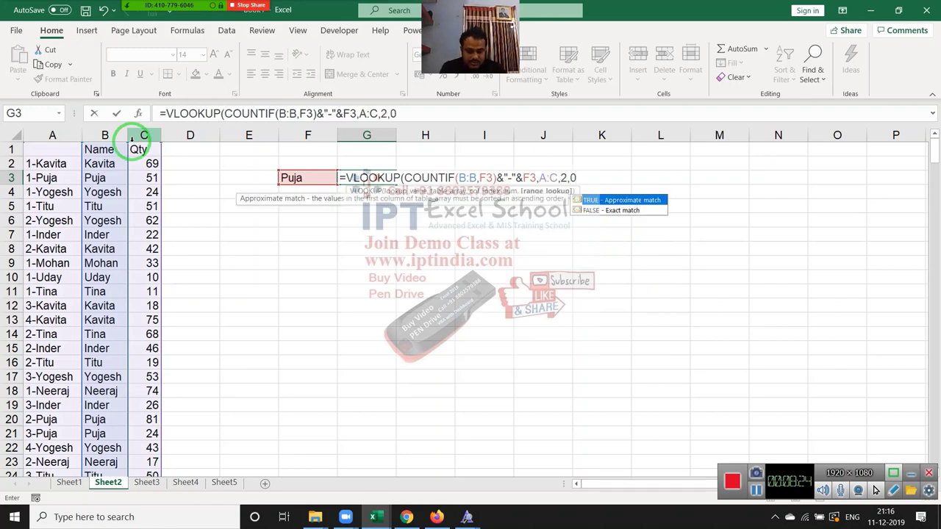
key("BackSpace")
key("BackSpace")
key("BackSpace")
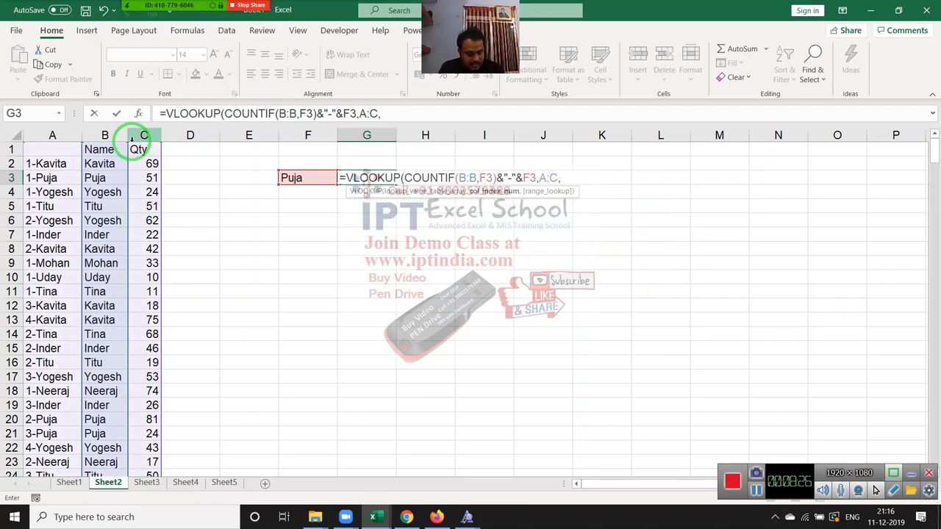
type("3,0")
type(")")
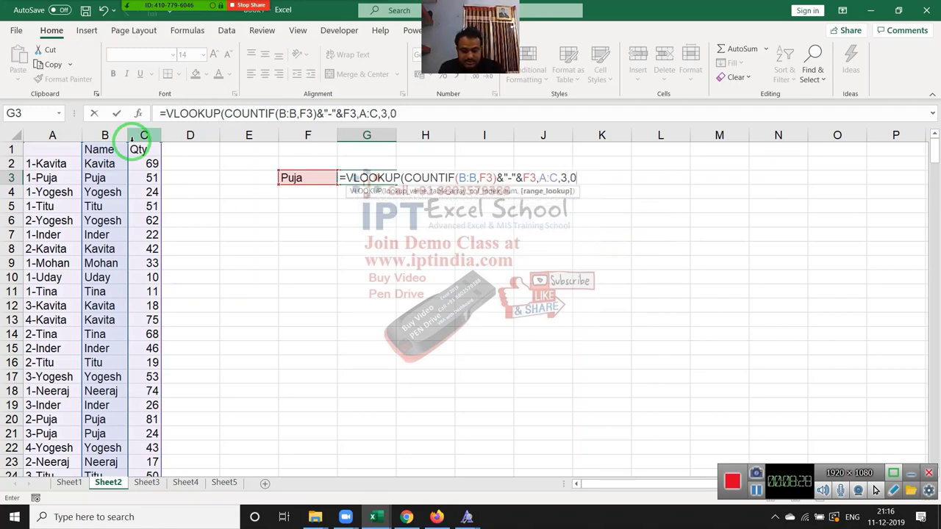
key("Return")
key("Up")
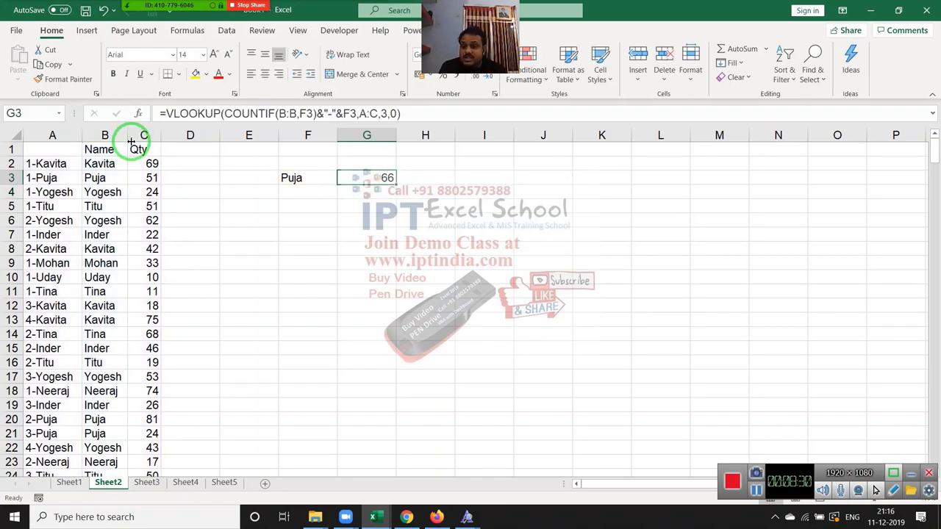
left_click_drag(359, 192, 247, 89)
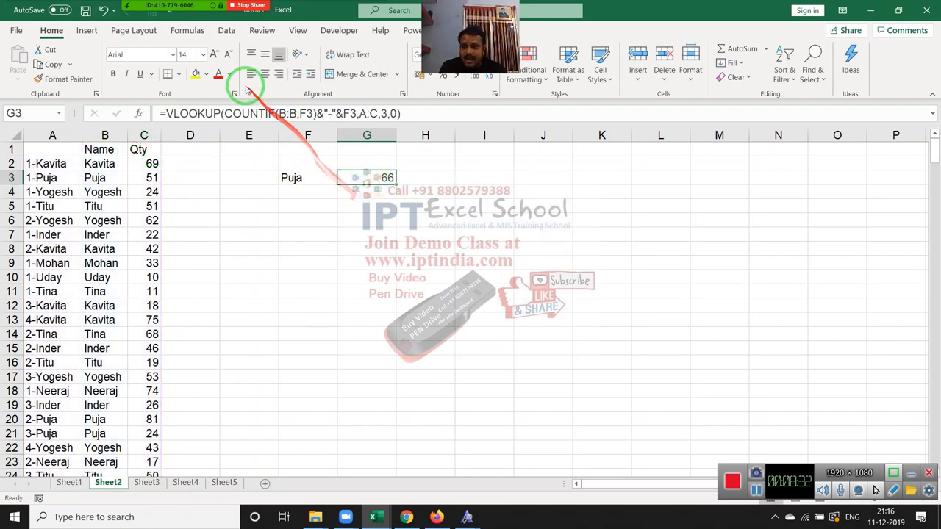
Start evaluating G3's formula, stepping through the Puja reference and the COUNTIF result 7
left_click(188, 30)
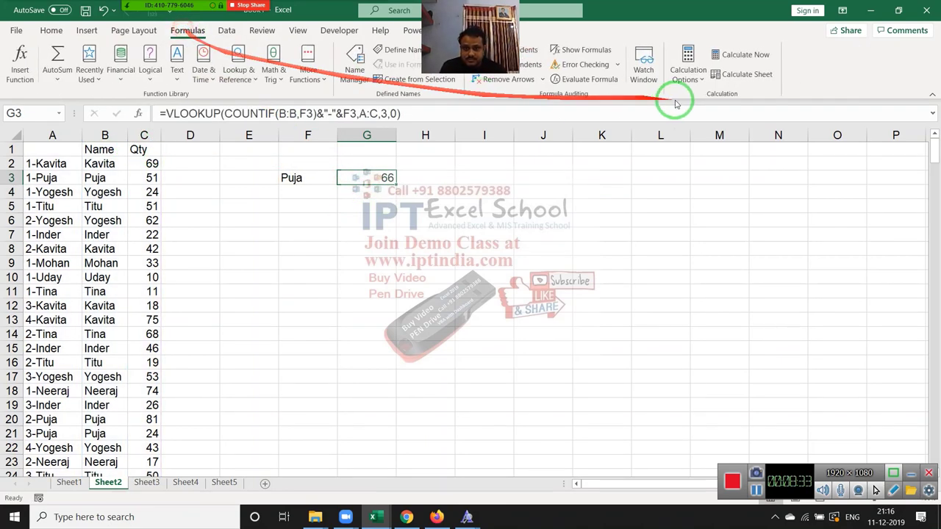
left_click(589, 84)
left_click_drag(622, 284, 599, 352)
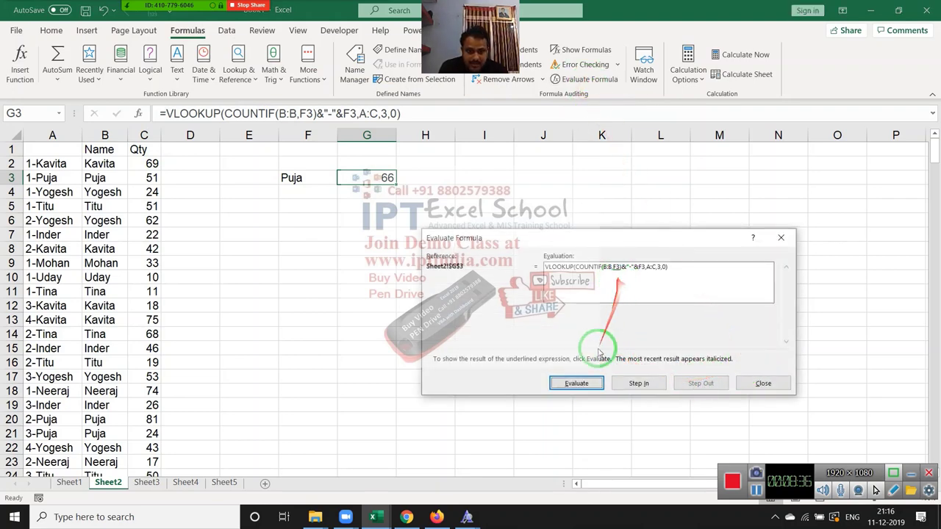
left_click(580, 383)
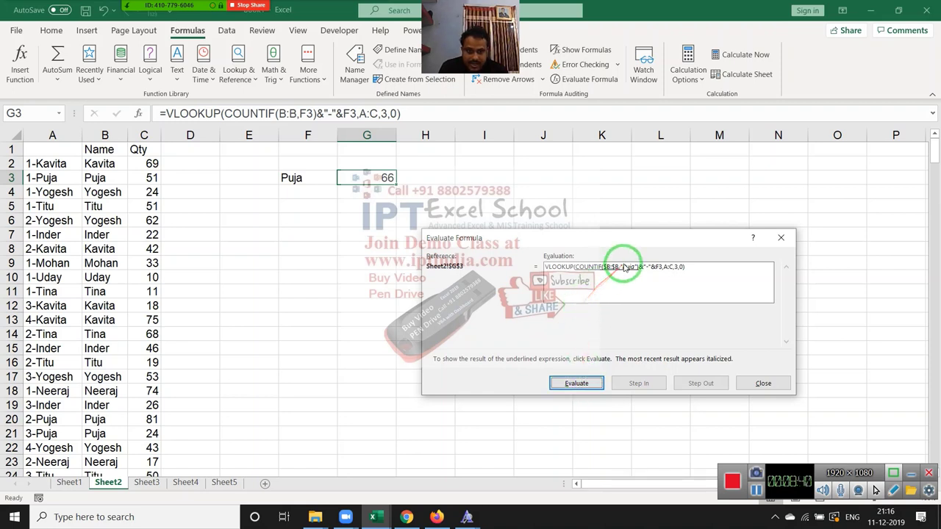
left_click_drag(613, 290, 588, 371)
left_click(584, 379)
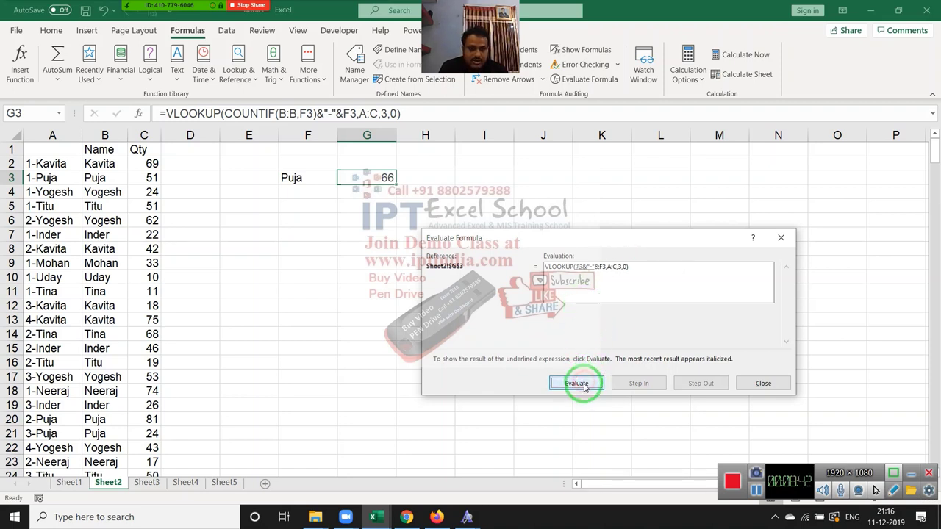
Keep evaluating until the lookup value becomes 13-Puja and the VLOOKUP returns 66
left_click(577, 279)
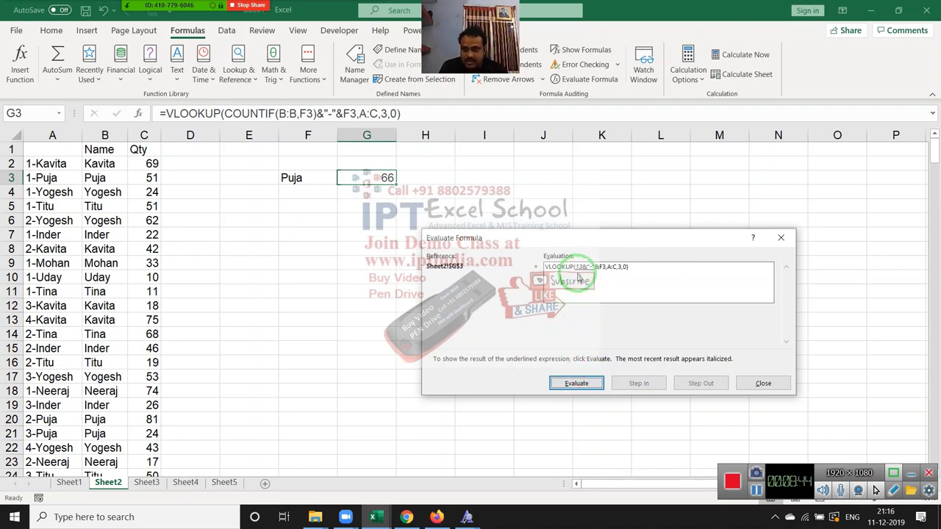
left_click_drag(386, 244, 184, 183)
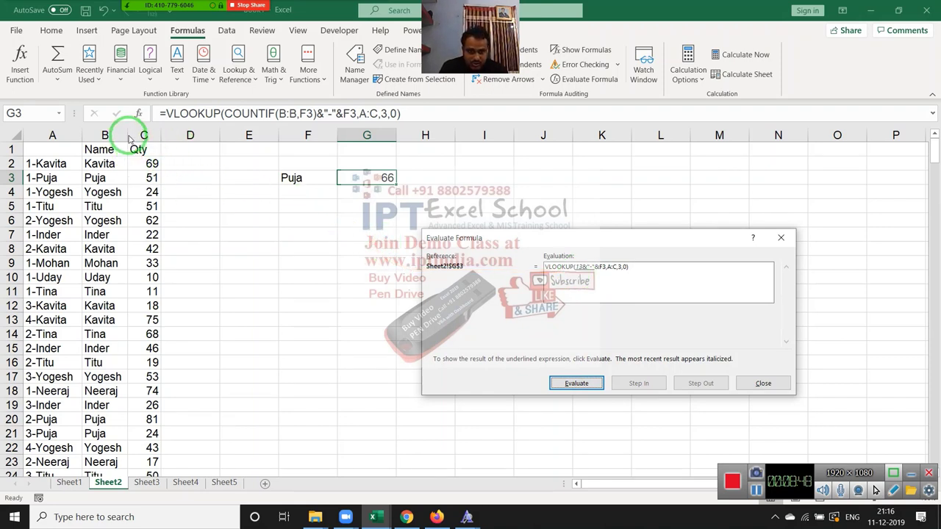
left_click_drag(129, 140, 526, 335)
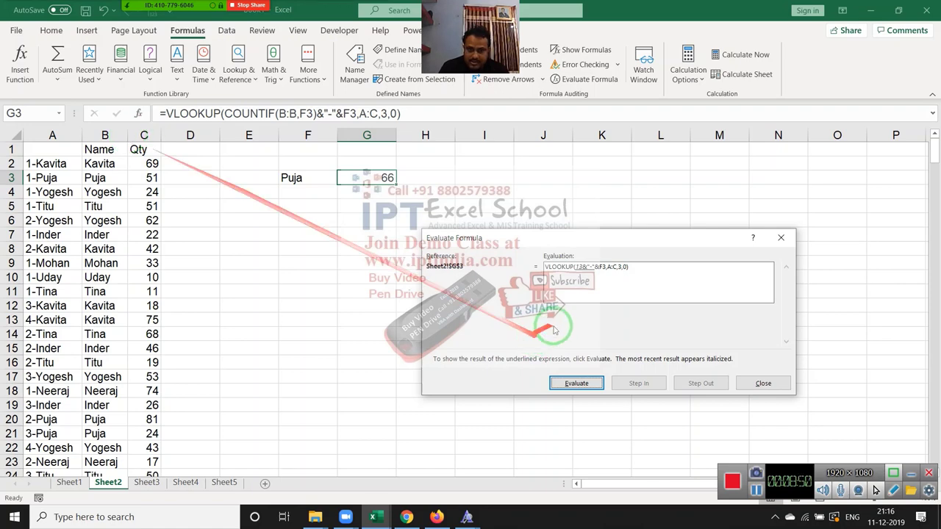
left_click(550, 269)
left_click(577, 383)
left_click(577, 383)
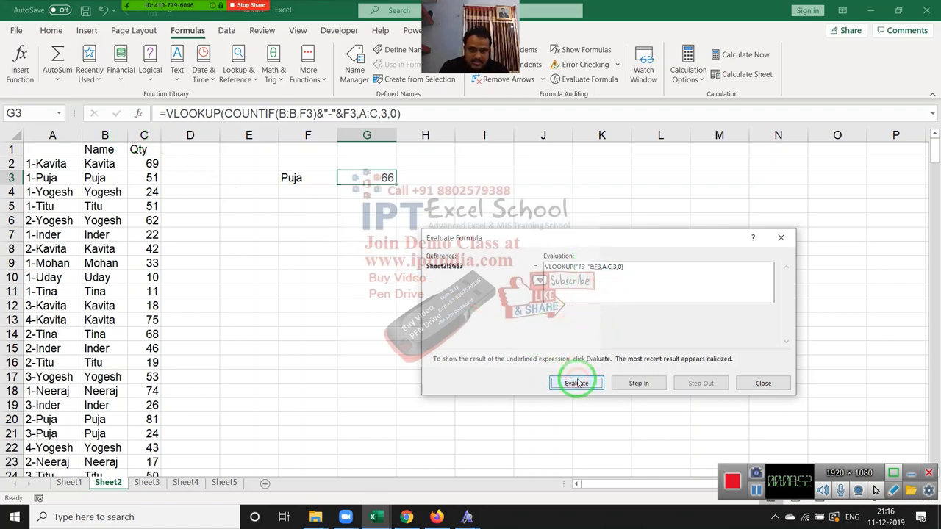
left_click(577, 383)
left_click(577, 383)
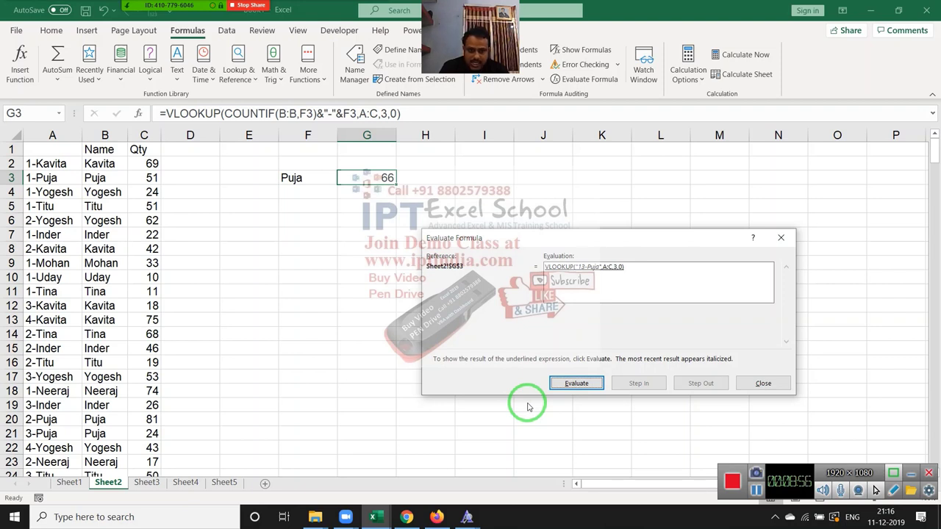
left_click_drag(527, 406, 557, 397)
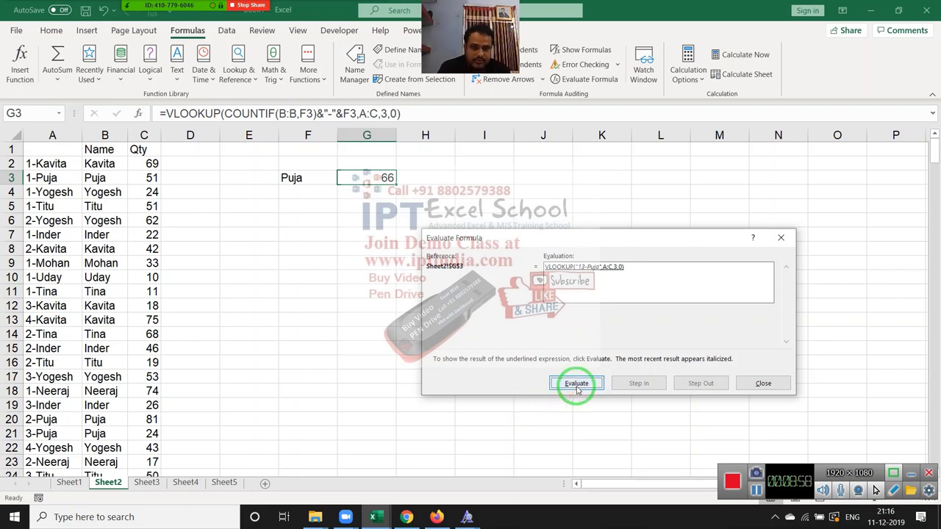
left_click(577, 385)
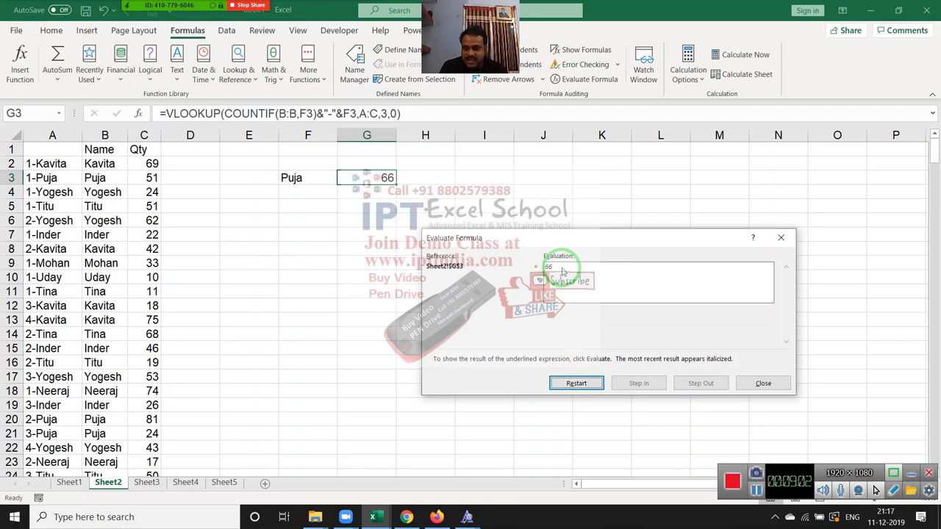
Close the evaluation and confirm 13-Puja in row 89 has quantity 66, then recheck G3
left_click(762, 383)
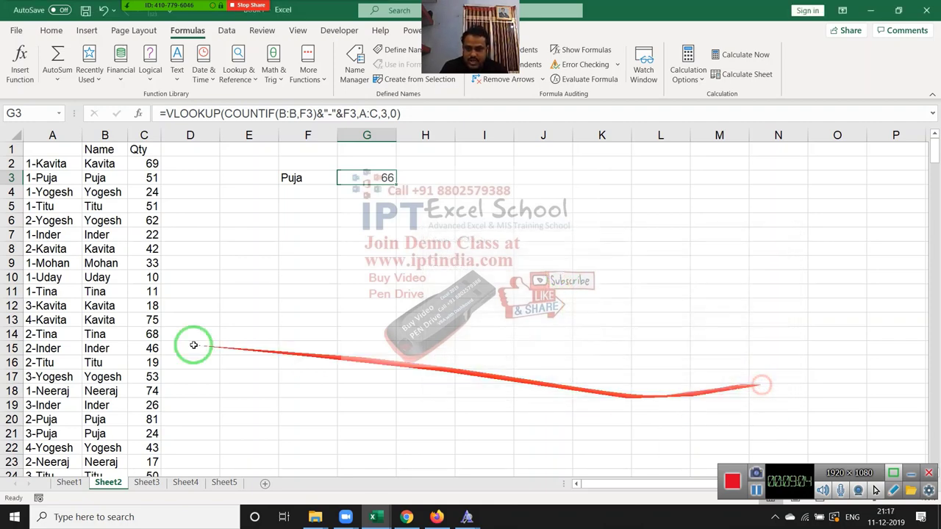
left_click_drag(61, 332, 61, 324)
key("Down")
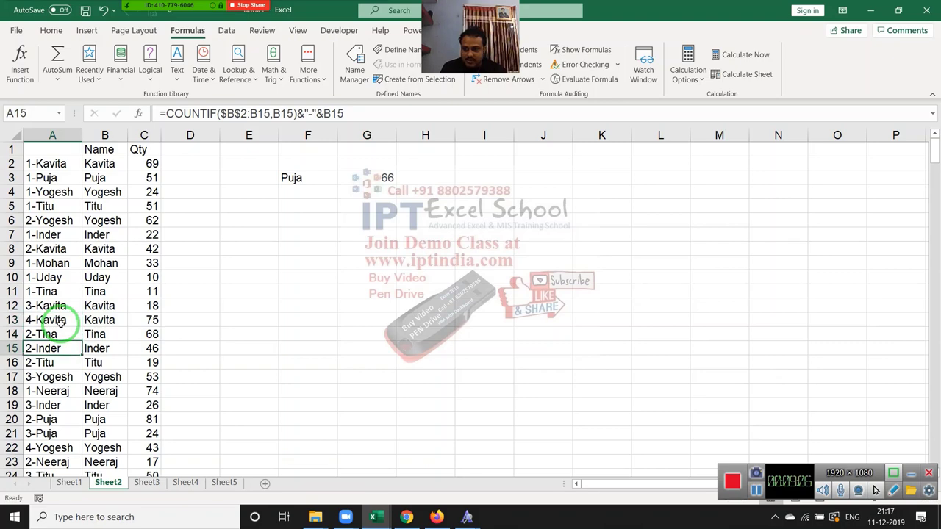
key("ctrl+Down")
key("Right")
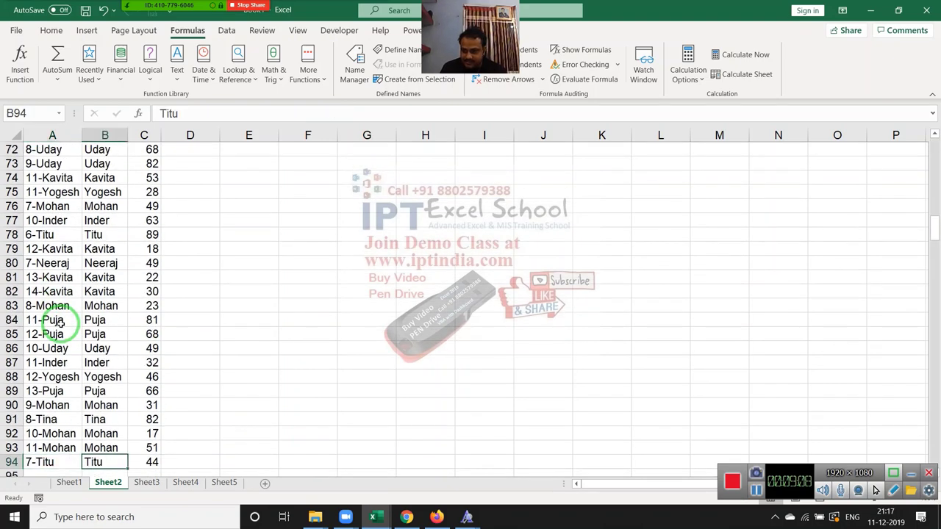
key("Up")
key("Up")
key("Up")
key("Up")
key("Up")
key("Right")
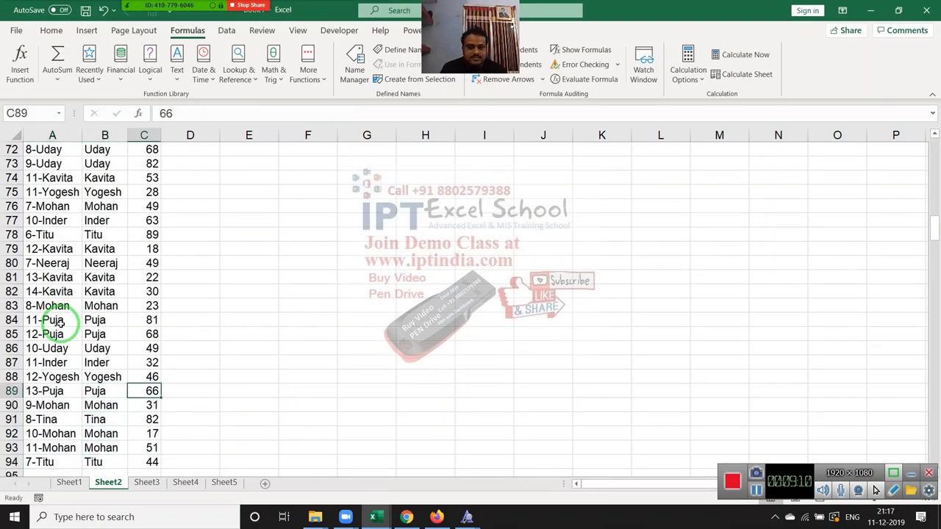
key("ctrl+Up")
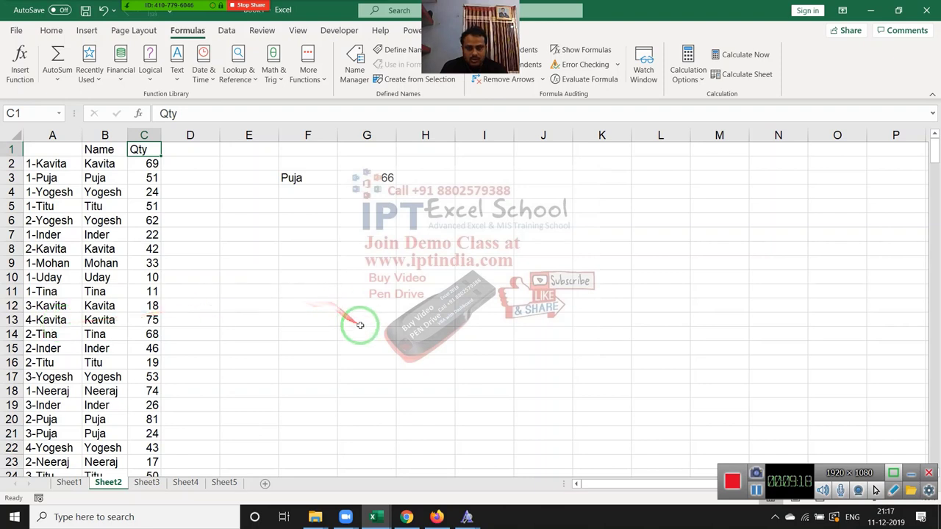
left_click(397, 177)
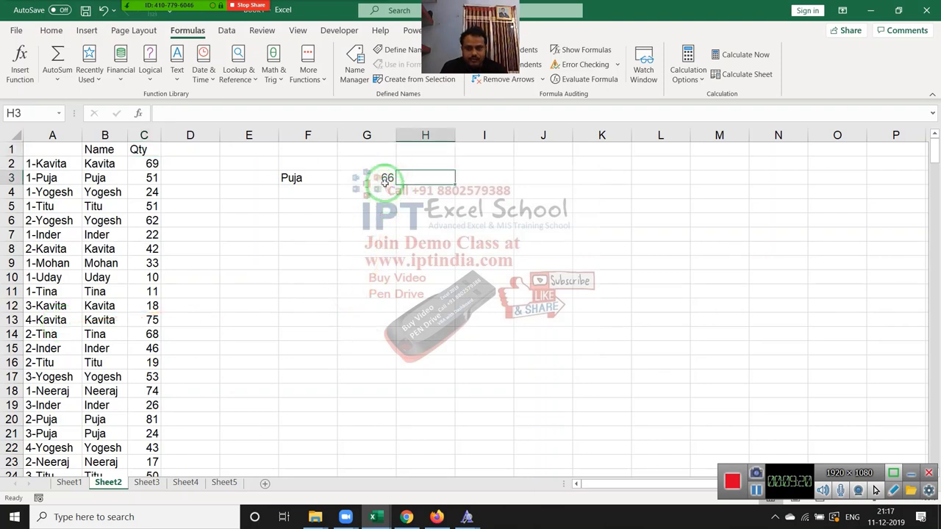
left_click(384, 179)
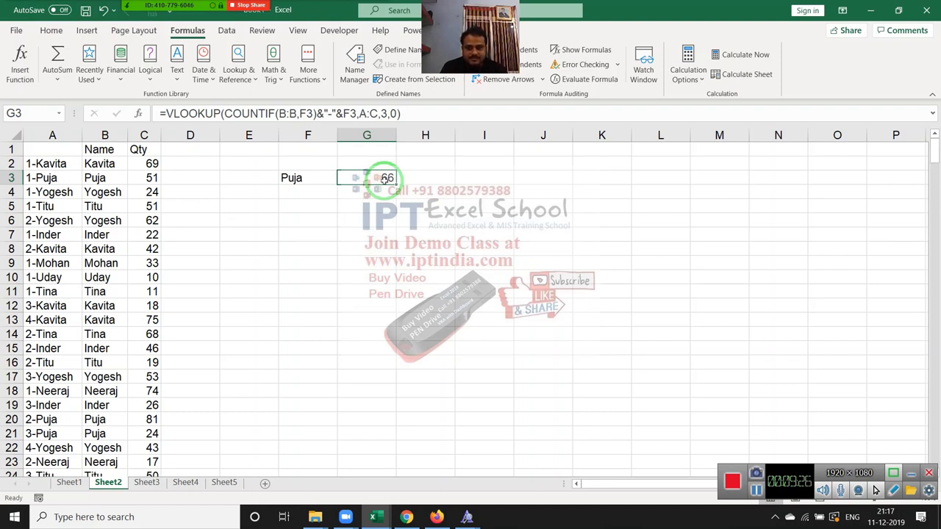
Return to the first sheet and begin renaming its tab
left_click(69, 483)
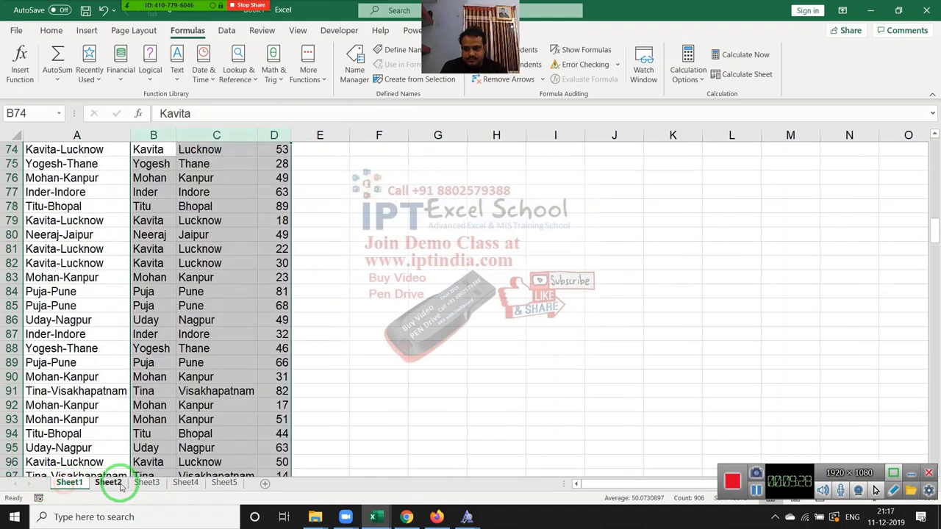
scroll(184, 432, "up", 3)
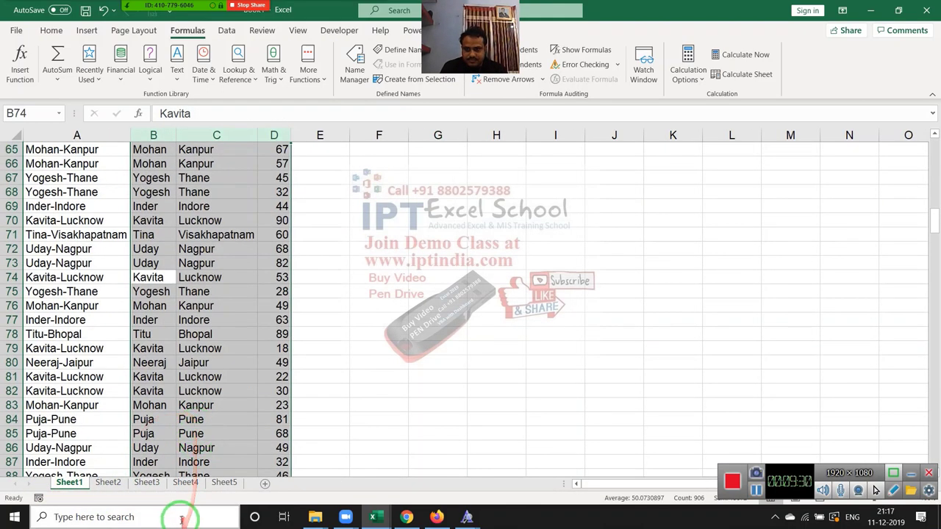
left_click(103, 482)
left_click(73, 483)
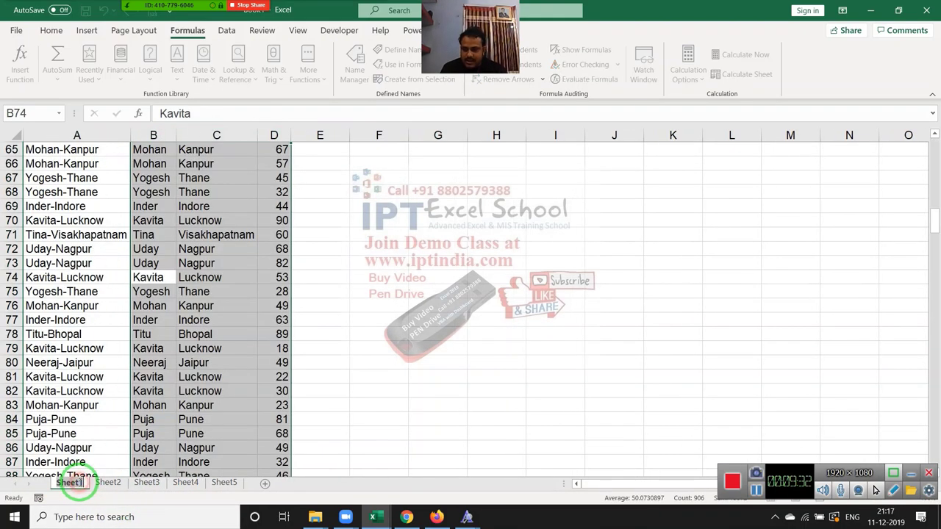
double_click(69, 482)
Rename the three sheets Q1, Q2 and Q3
type("Q1")
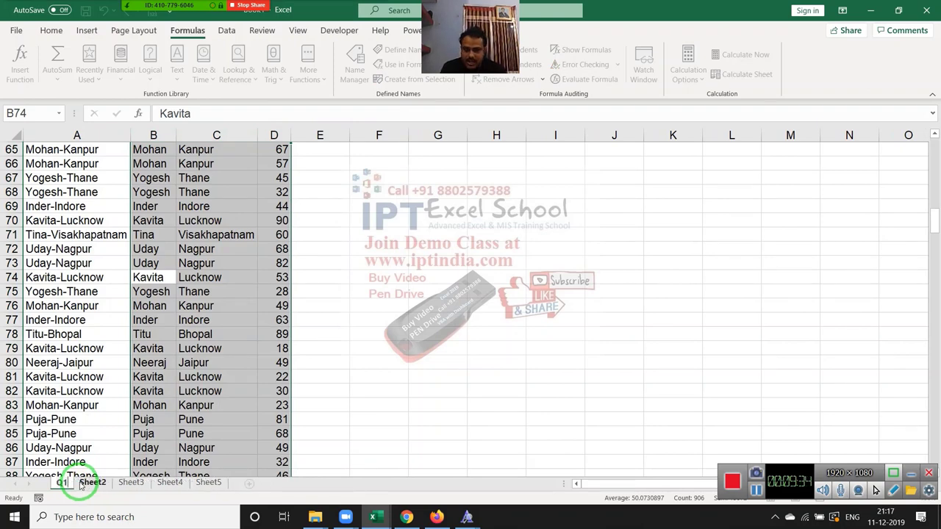
left_click(92, 483)
double_click(90, 483)
type("Q")
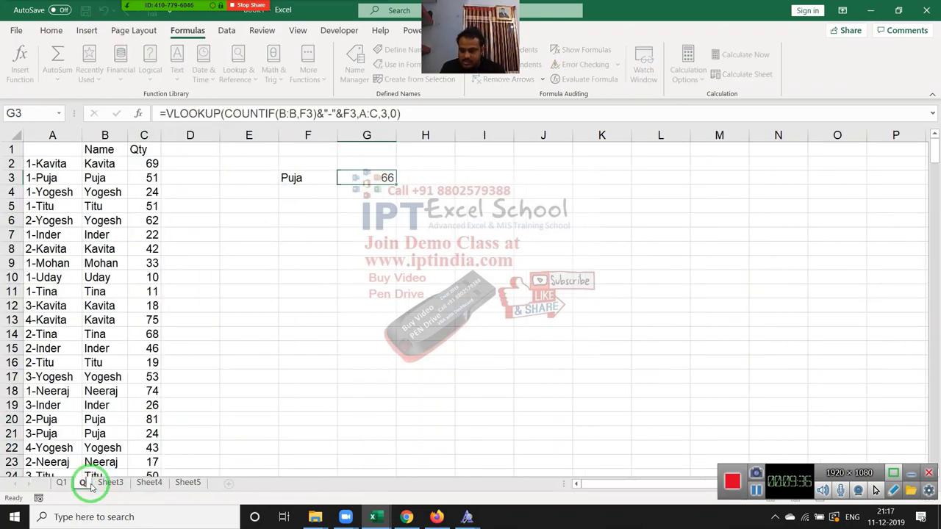
type("2")
key("Return")
double_click(110, 482)
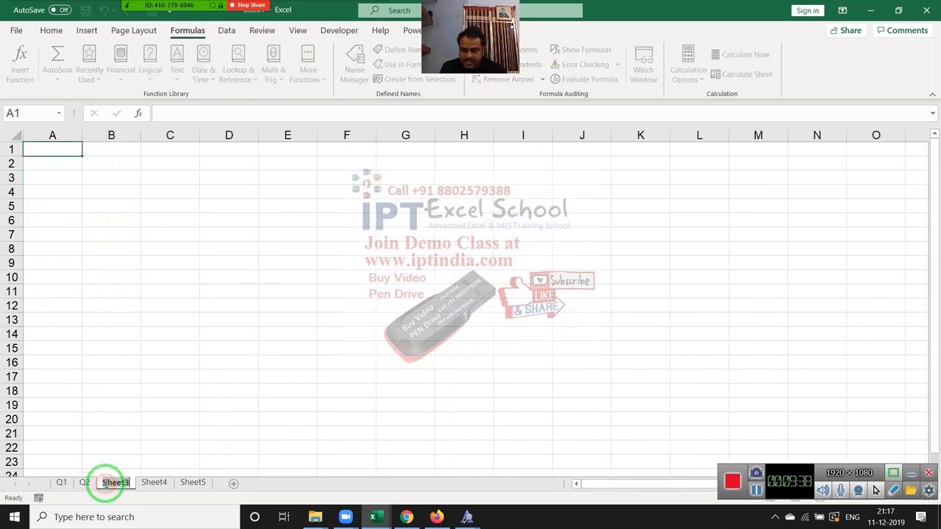
type("Q3")
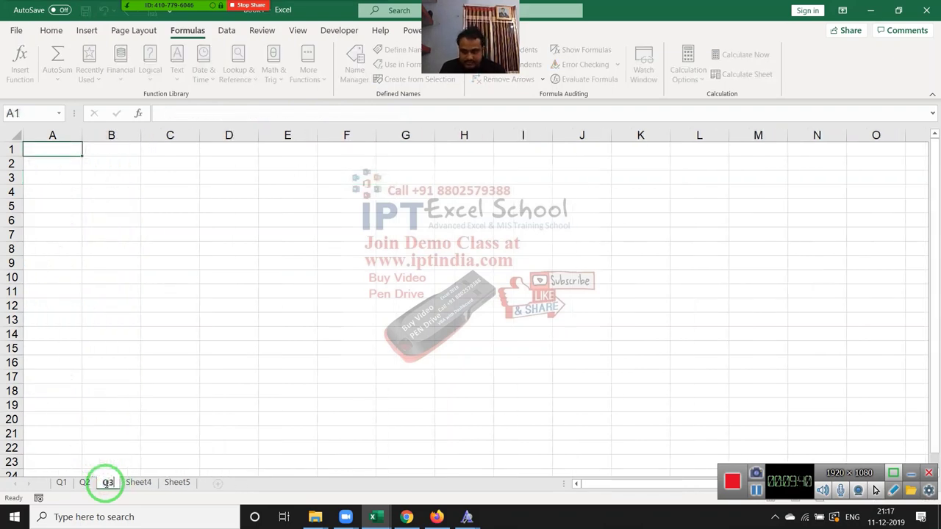
left_click(98, 431)
Look over the Q2, Q3 and Q1 sheets, ending back on Q2
left_click(87, 481)
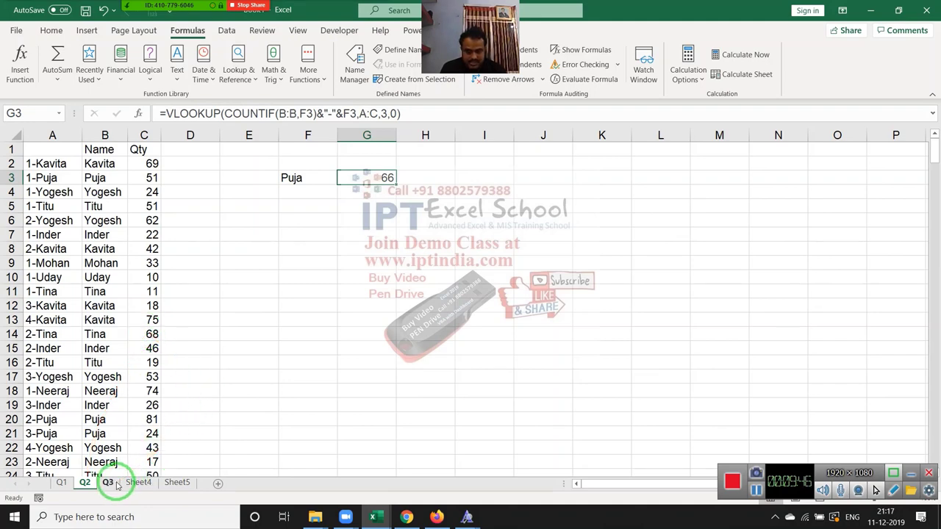
left_click(112, 483)
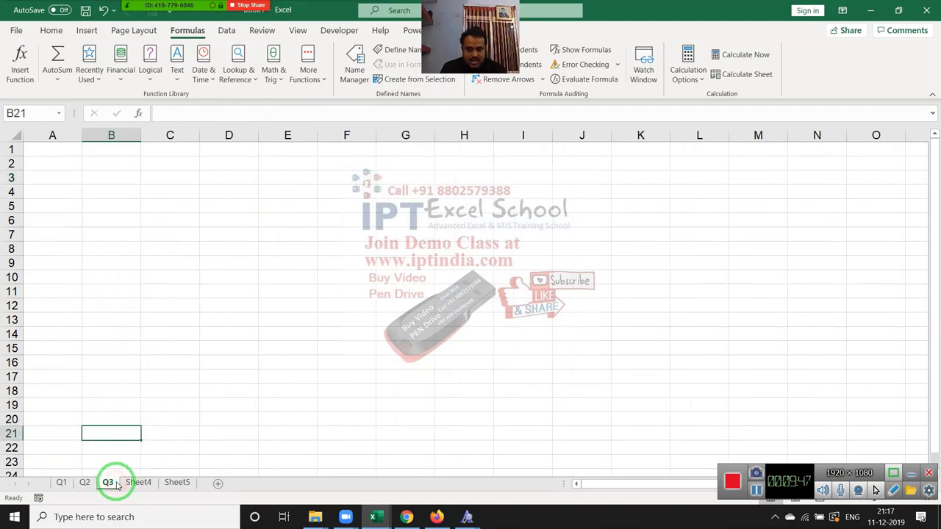
left_click(62, 483)
scroll(99, 294, "up", 4)
scroll(99, 294, "up", 6)
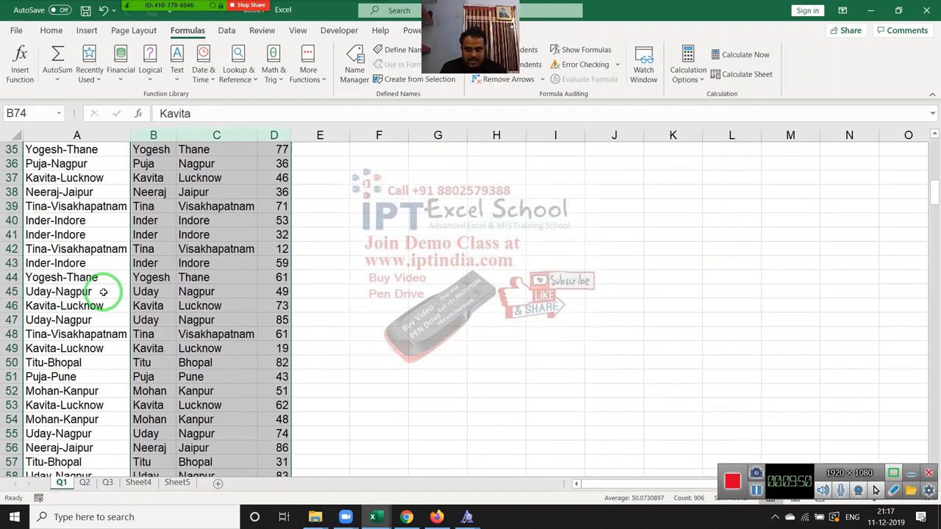
scroll(103, 292, "up", 6)
scroll(103, 292, "up", 5)
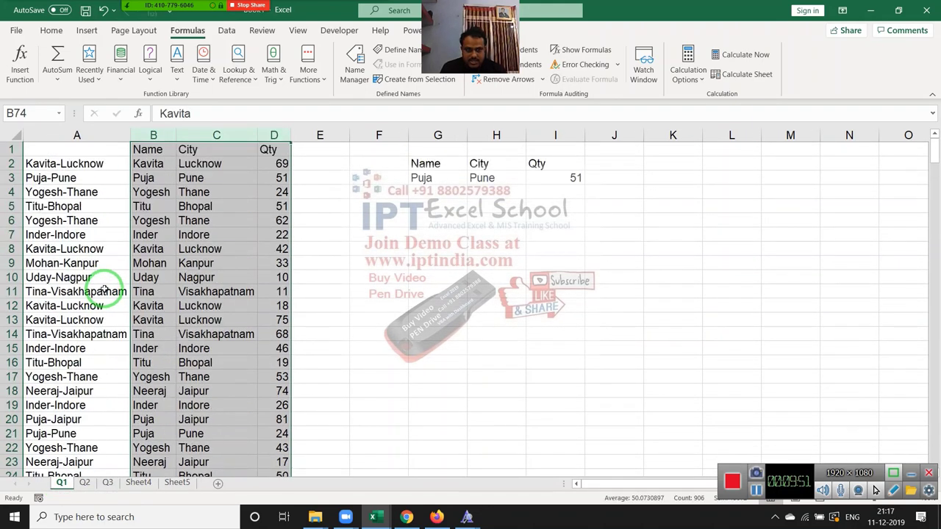
left_click(86, 482)
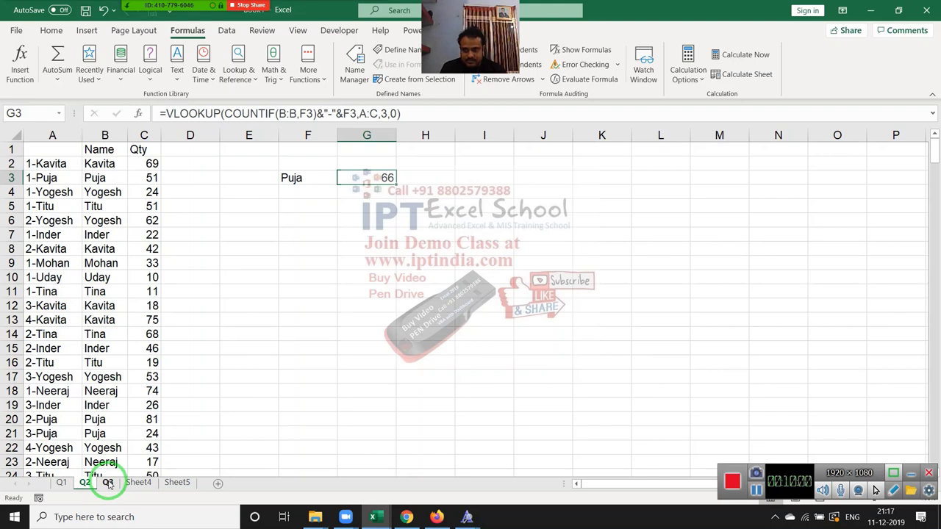
mouse_move(126, 304)
left_mouse_down()
mouse_move(279, 177)
mouse_move(126, 185)
mouse_move(132, 375)
mouse_move(85, 215)
left_mouse_up()
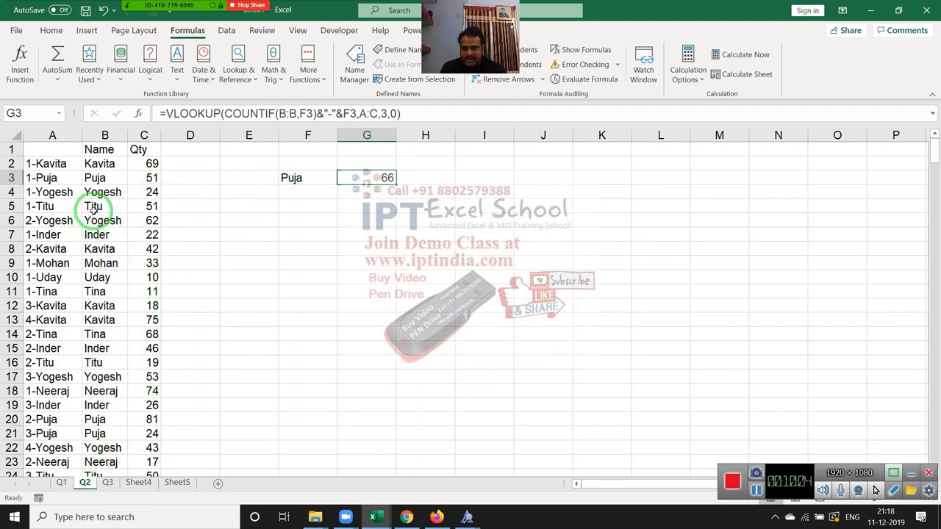
Copy the Name and Qty columns from Q2 into A1 of the Q3 sheet
left_click(105, 137)
left_click_drag(126, 137, 139, 138)
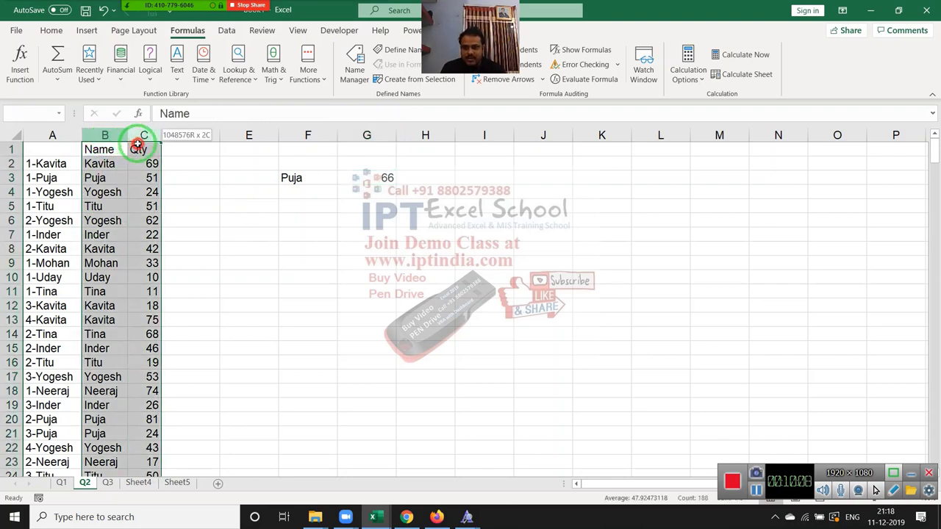
key("ctrl+c")
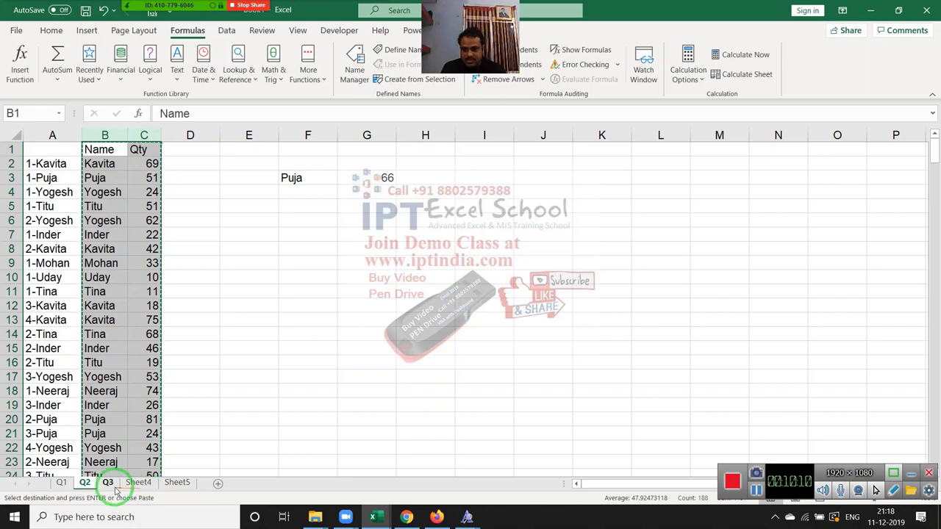
left_click(107, 482)
left_click(46, 151)
key("ctrl+v")
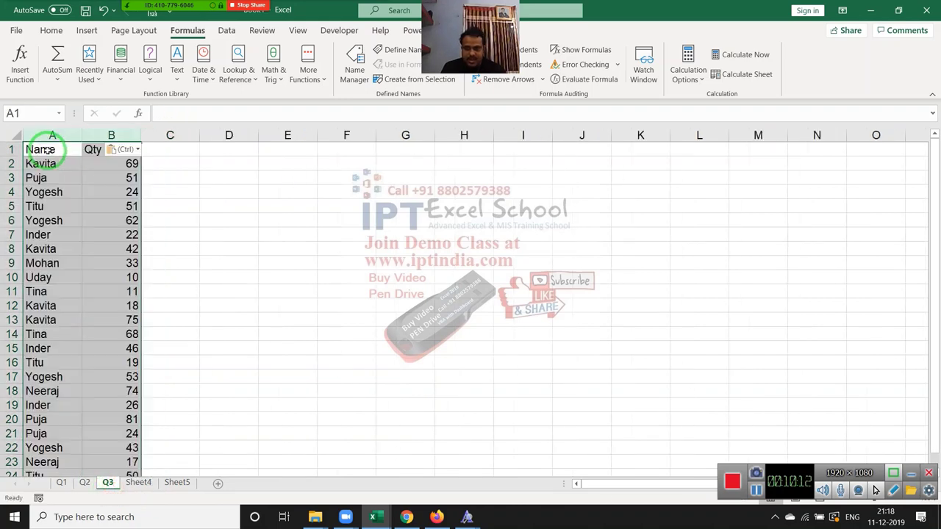
double_click(56, 277)
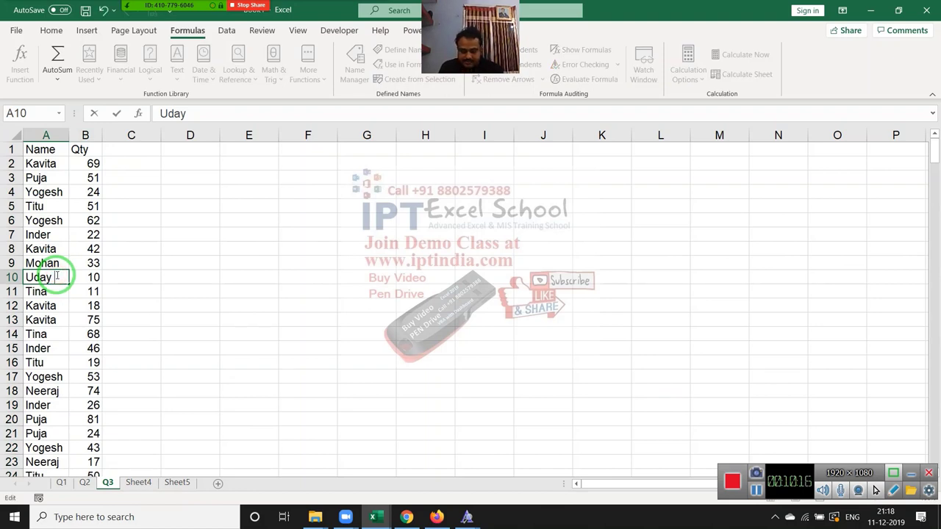
type("Kumar")
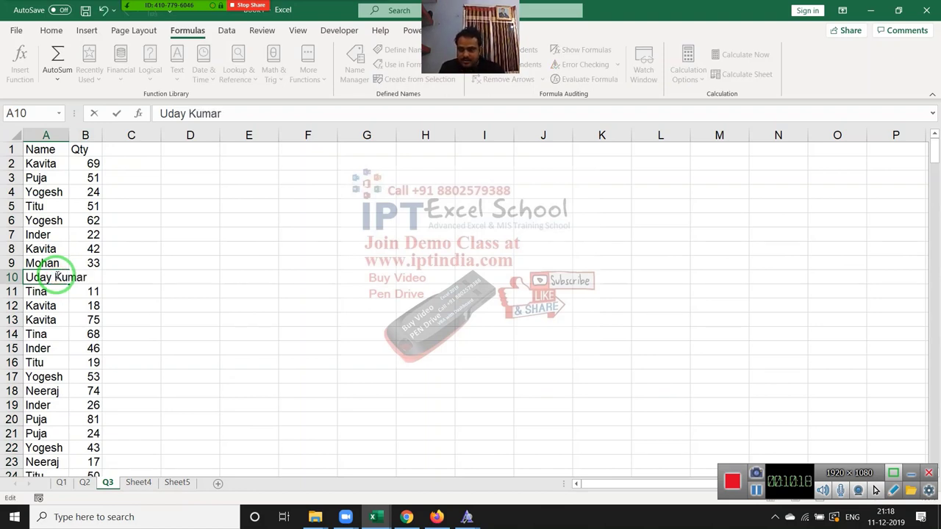
left_click(138, 275)
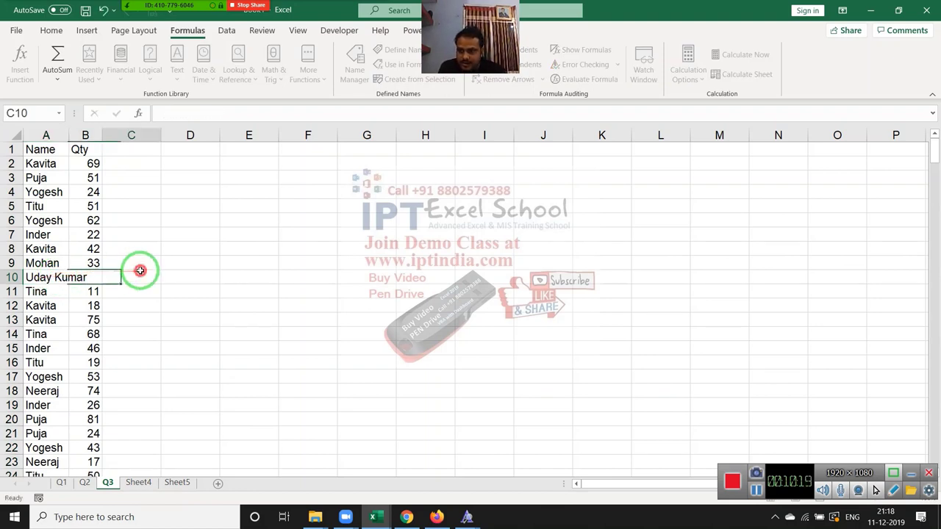
double_click(68, 136)
Clear all Name and Qty entries below row 10
left_click(35, 292)
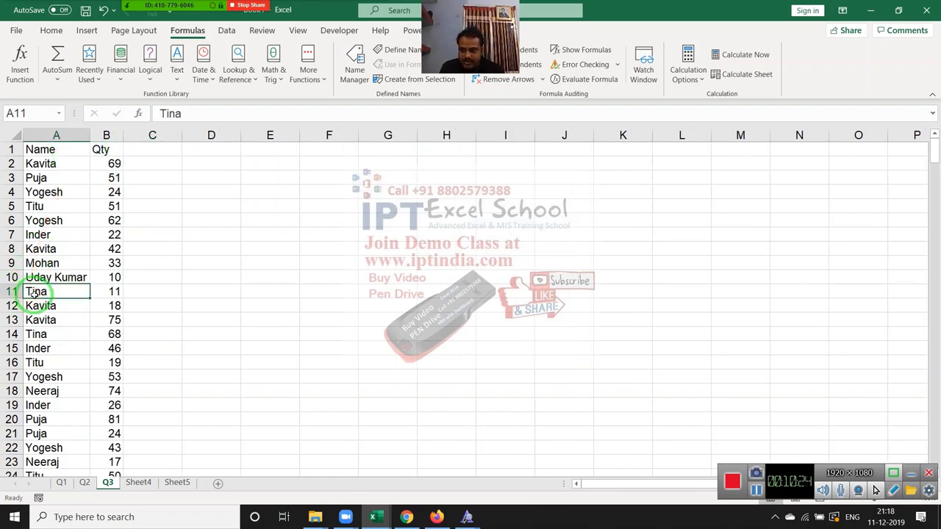
left_click(289, 307)
left_click(66, 292)
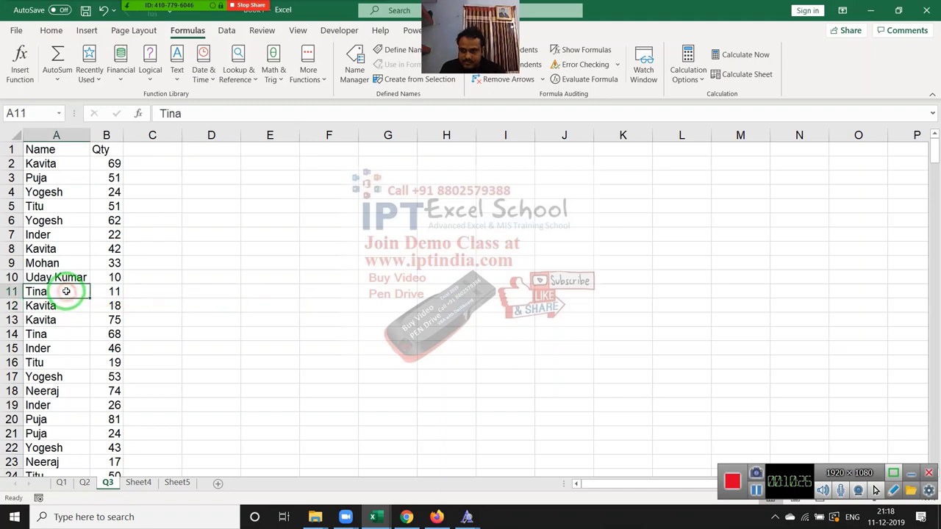
double_click(51, 292)
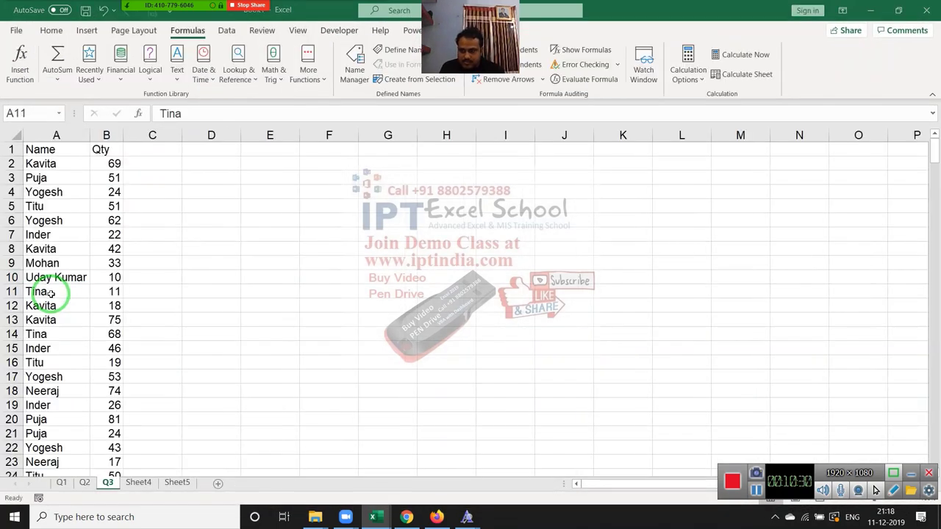
key("ctrl+shift+Right")
key("ctrl+shift+Down")
key("Delete")
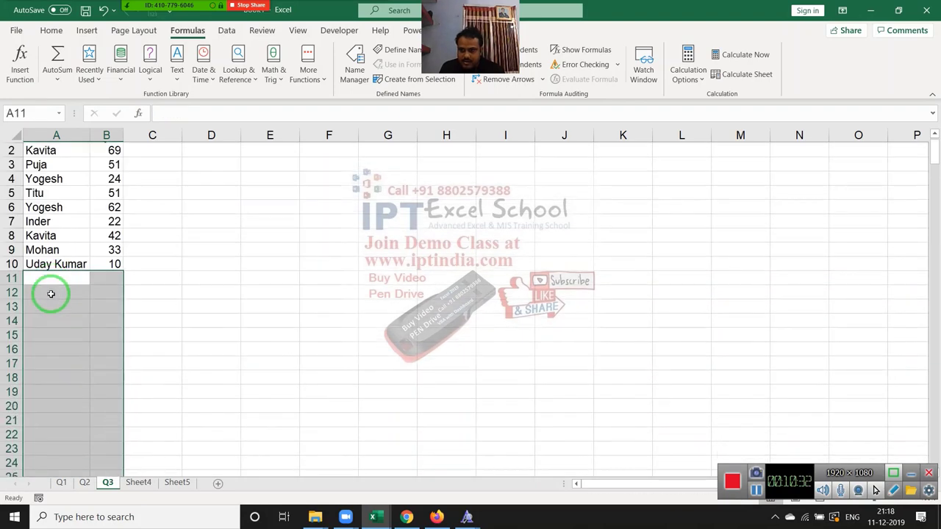
key("Up")
key("Up")
key("Up")
key("Up")
key("Up")
key("Up")
key("Up")
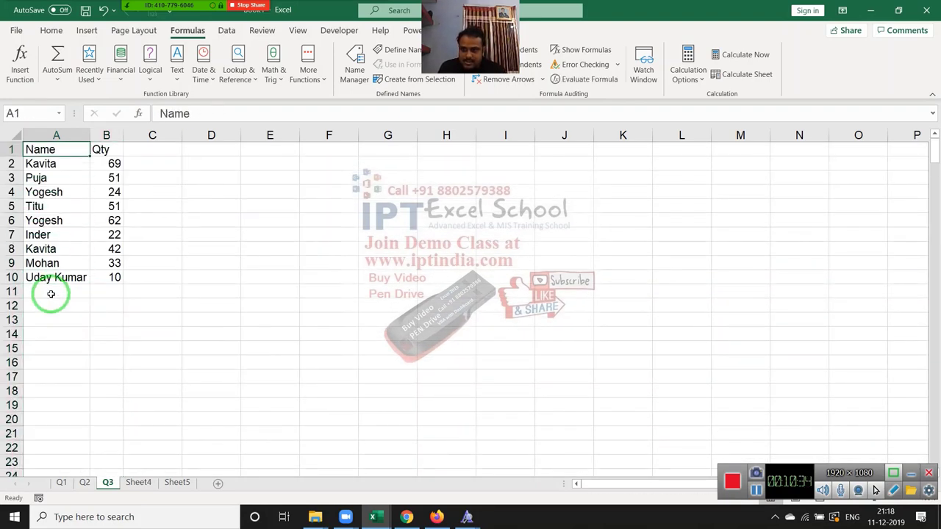
Enter Uday in E3 and a Qty heading in F2
left_click(267, 177)
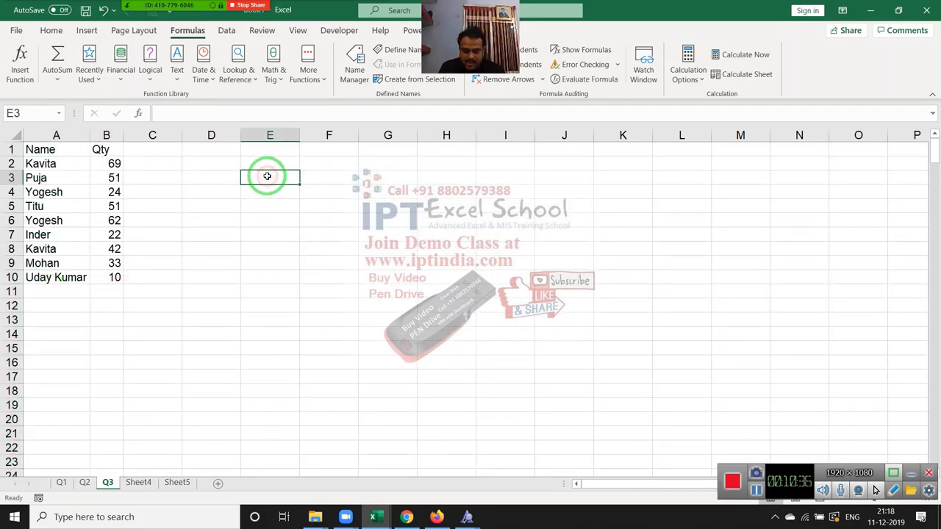
type("Uday")
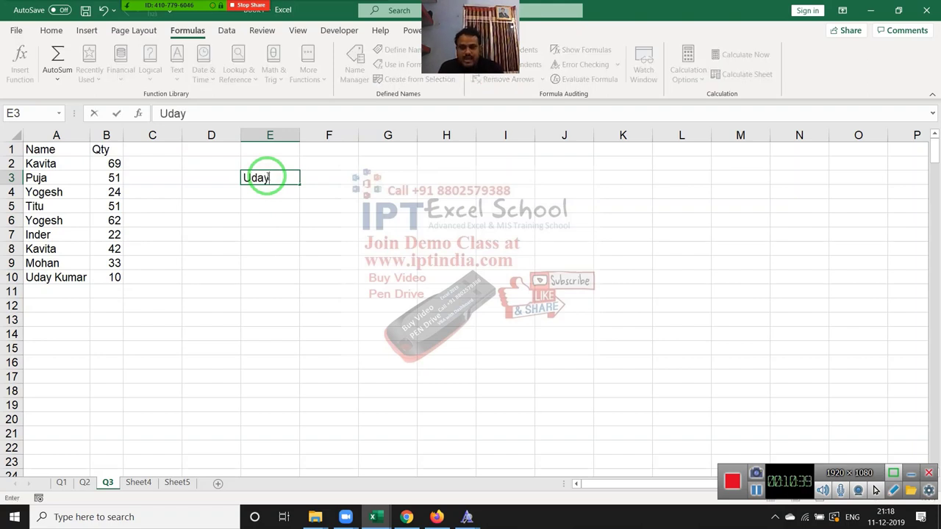
key("Tab")
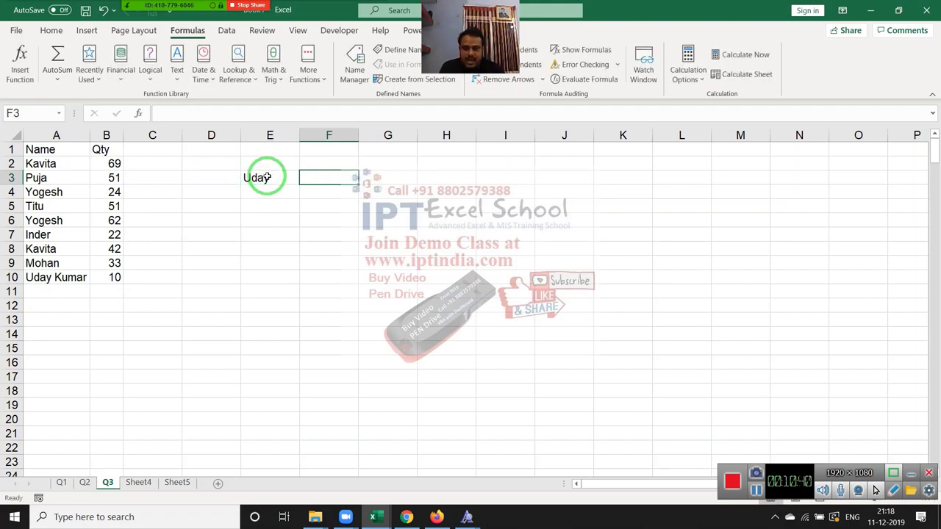
key("Up")
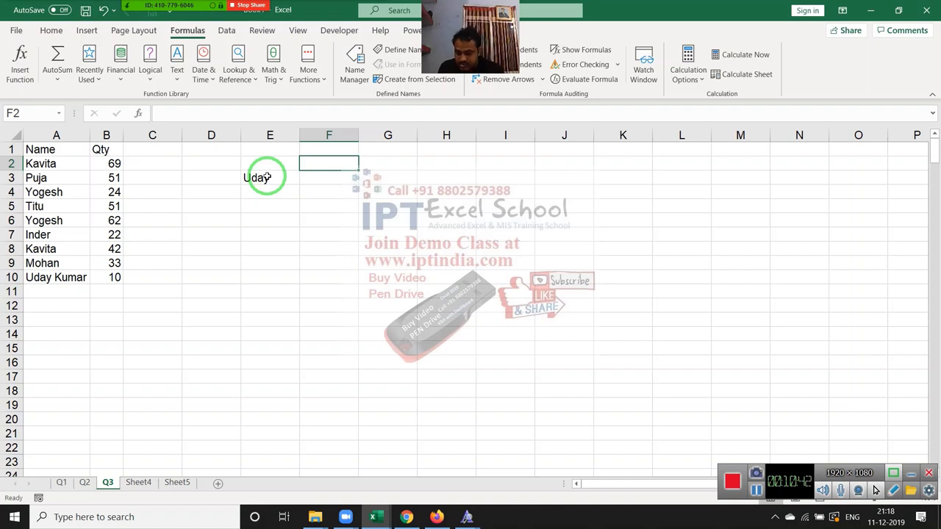
type("Qty")
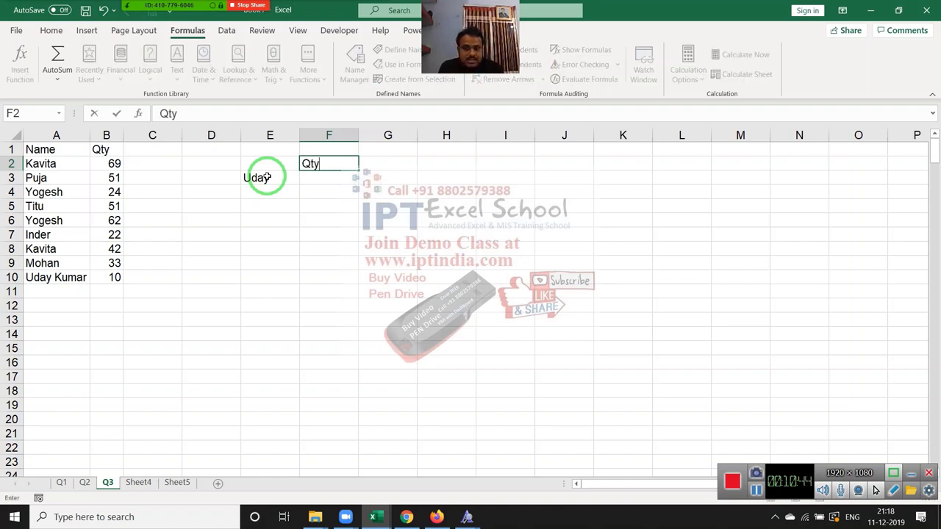
key("Return")
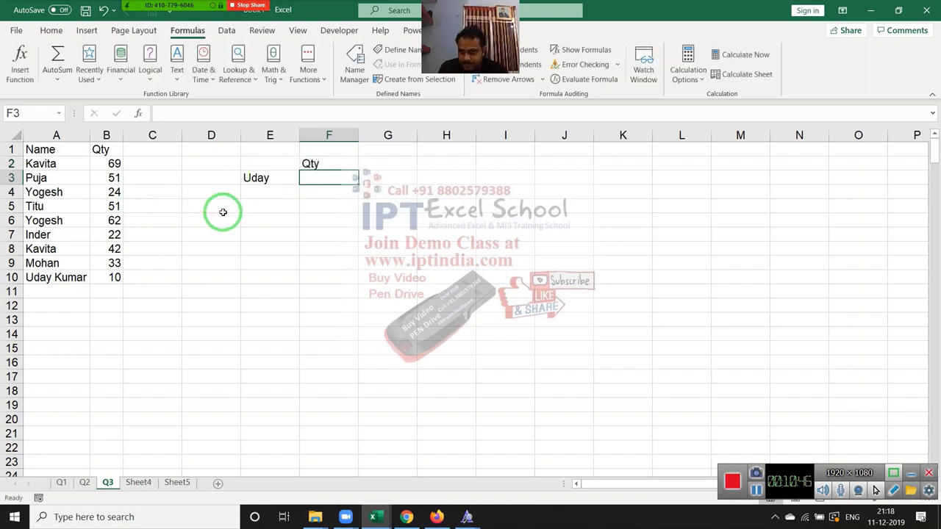
Enter =VLOOKUP(E3,A:B,2,0) in F3, which returns #N/A
type("=vl")
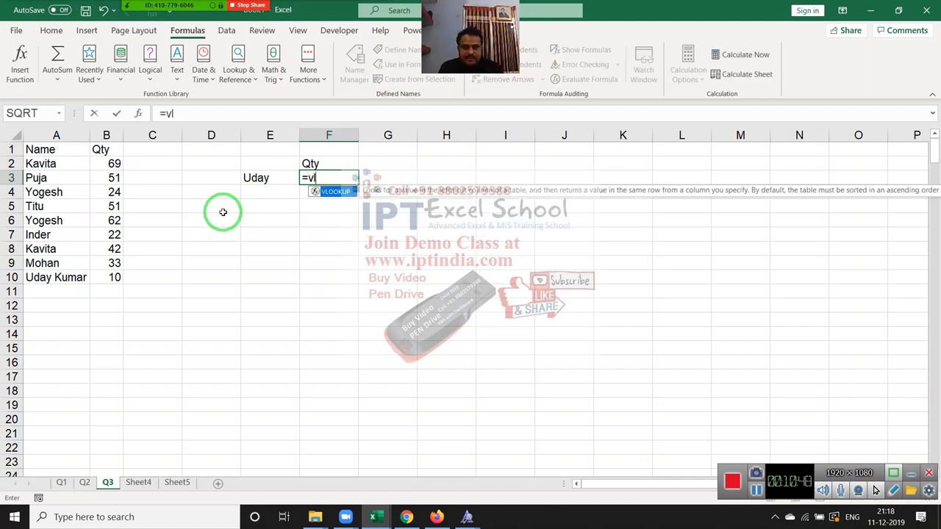
key("Tab")
key("Left")
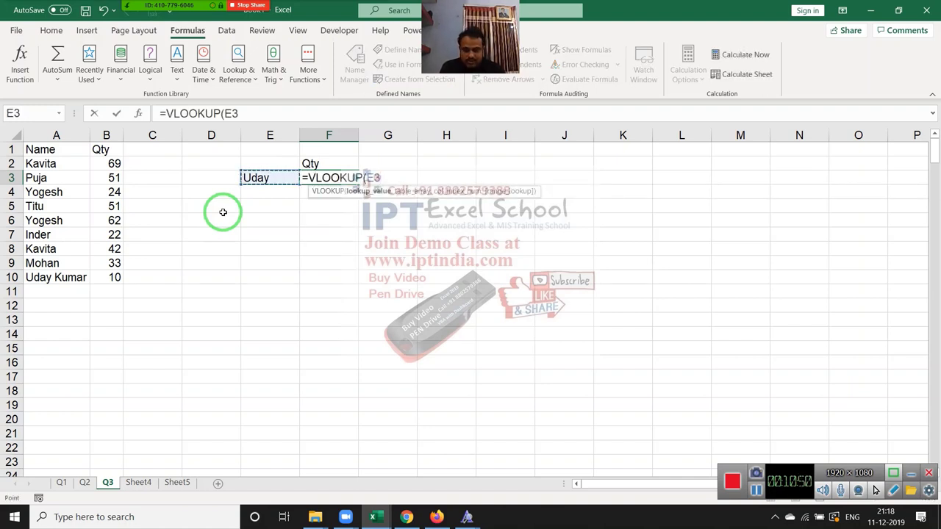
type(",")
left_click_drag(76, 135, 111, 135)
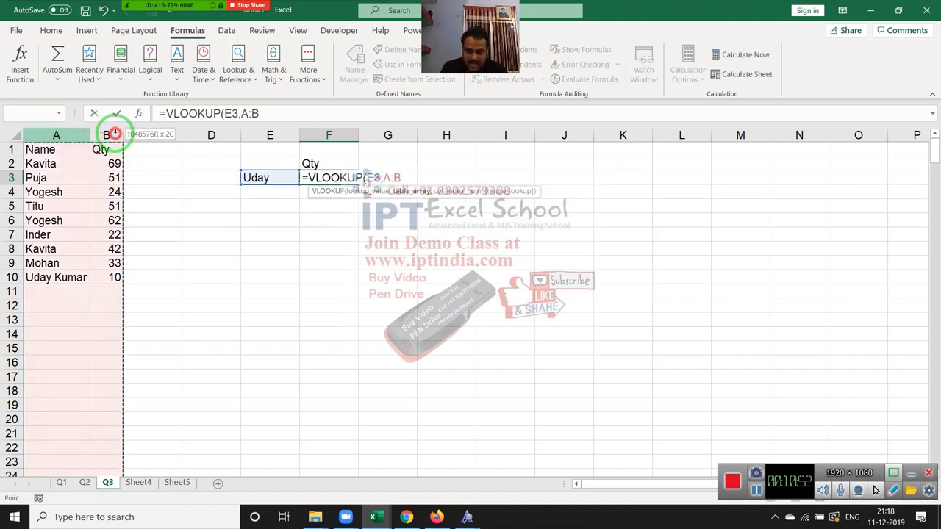
type(",2,0")
key("Return")
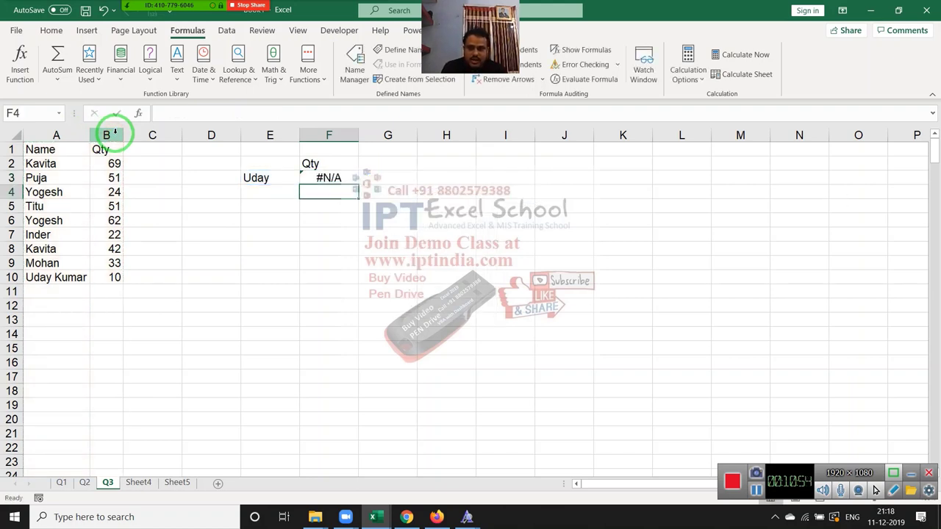
key("Up")
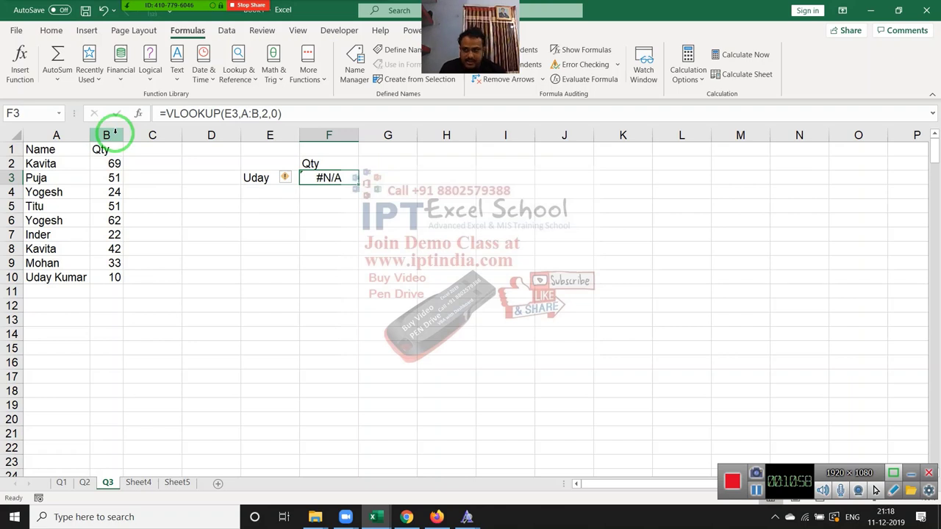
left_click(60, 277)
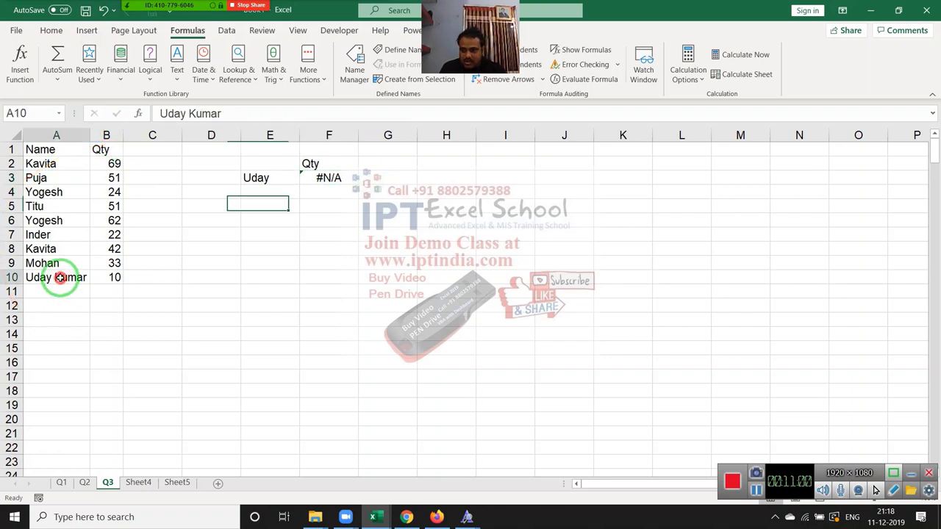
type("UdaY")
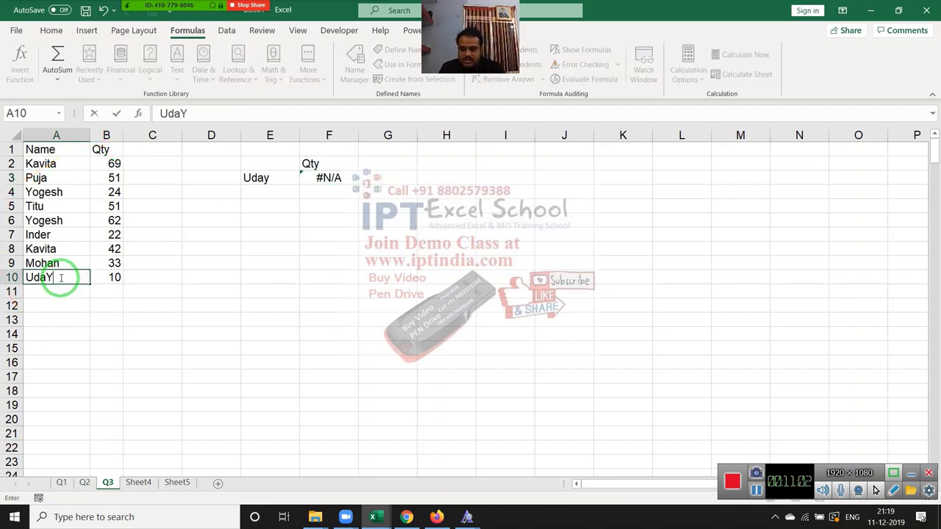
key("Return")
left_click(61, 277)
type("uDAY")
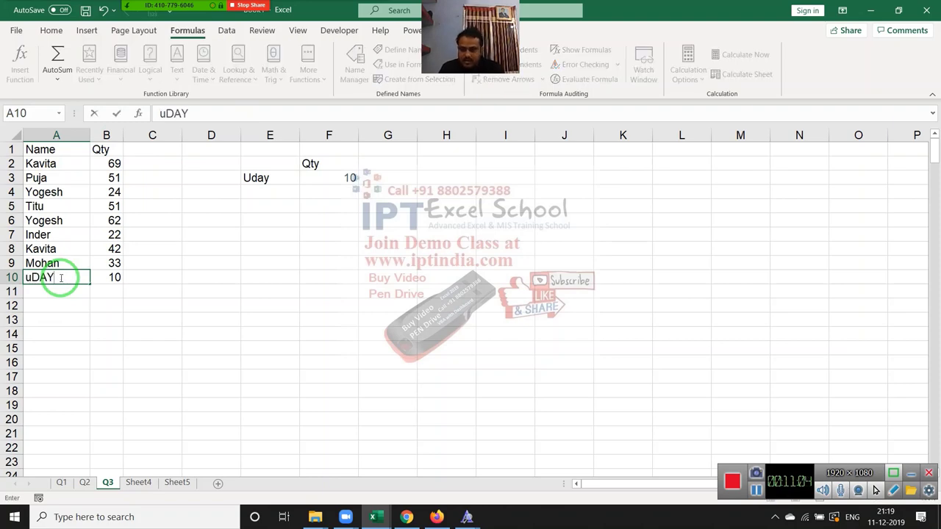
key("Return")
left_click(60, 277)
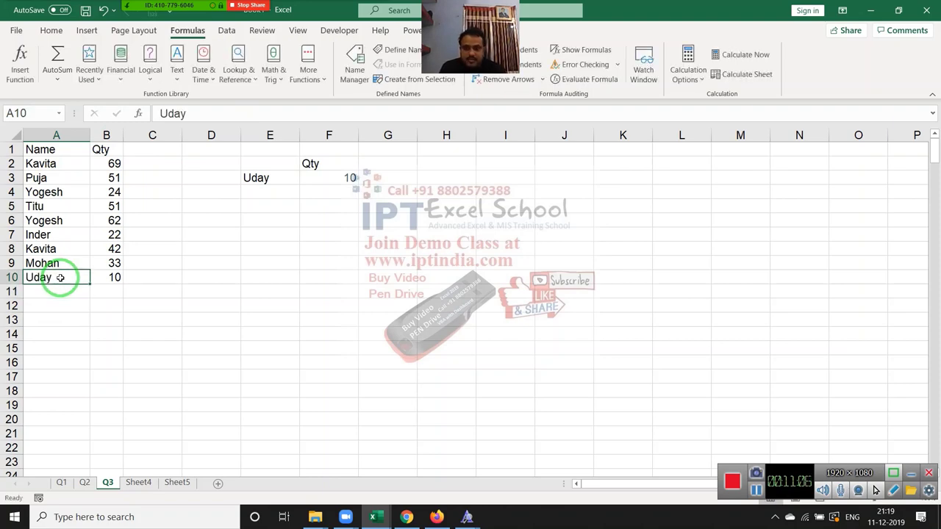
double_click(78, 277)
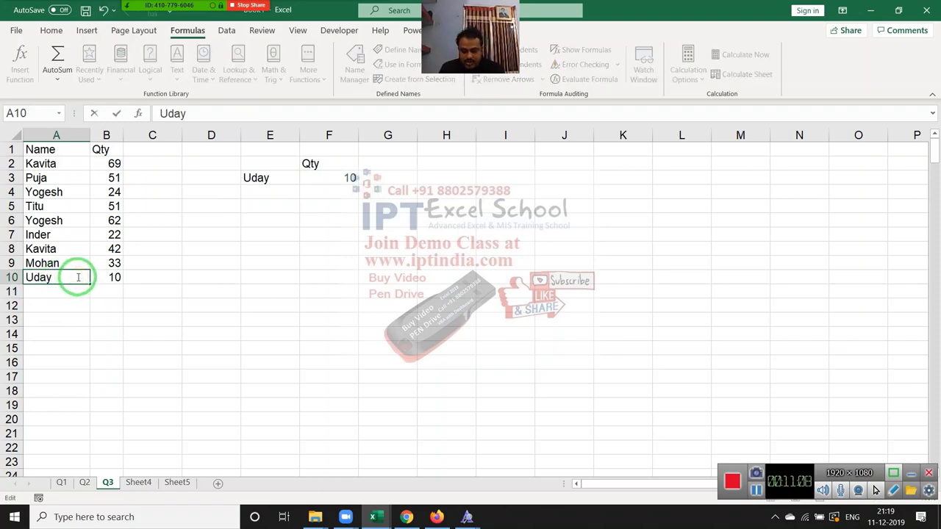
type("Kumar")
key("Return")
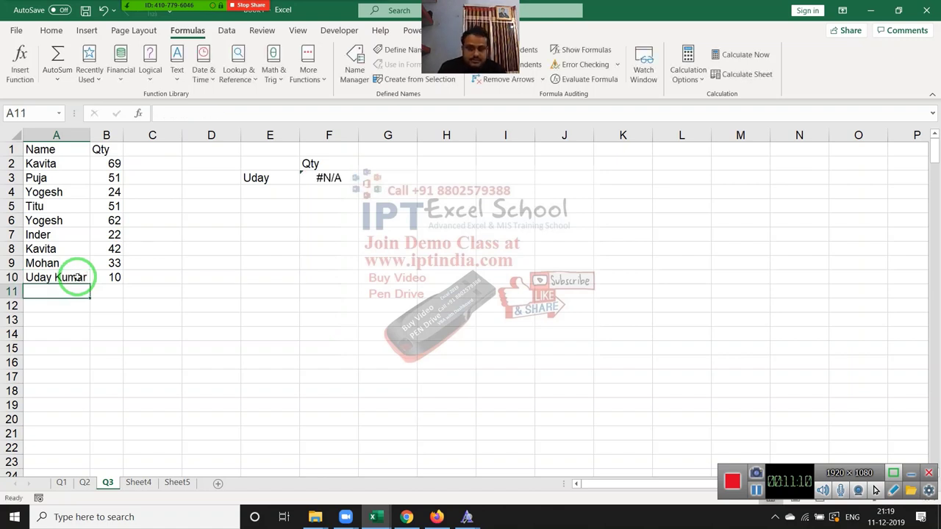
Change E3 to the wildcard *Uday* so F3's lookup returns 10
left_click_drag(78, 284, 310, 219)
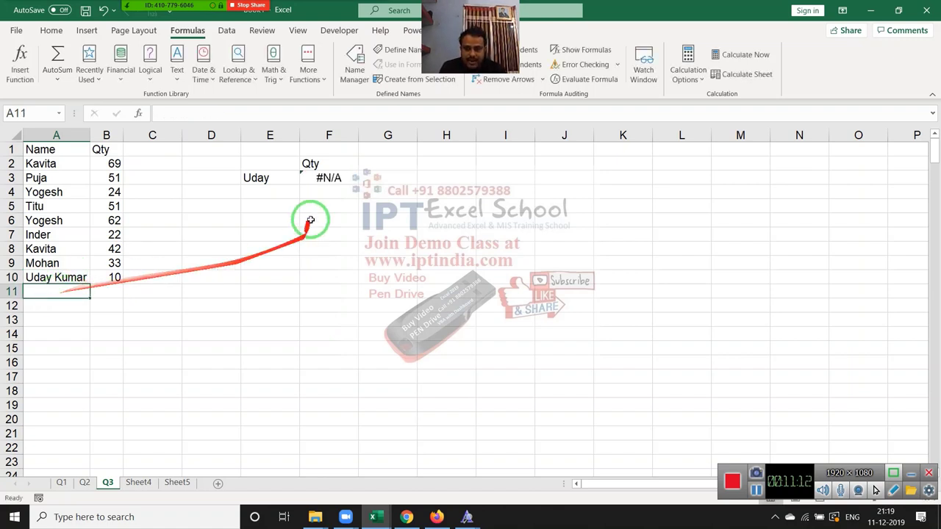
double_click(249, 177)
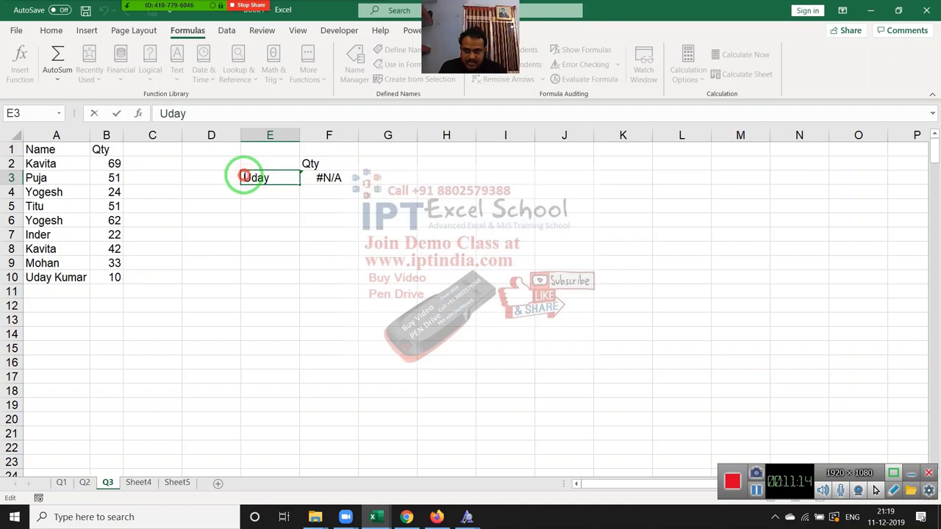
type("*")
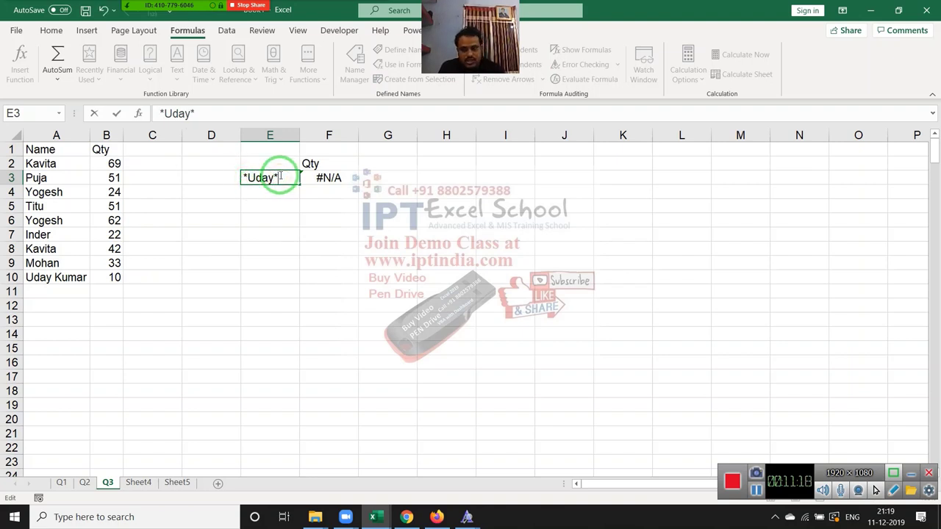
key("Return")
left_click(325, 177)
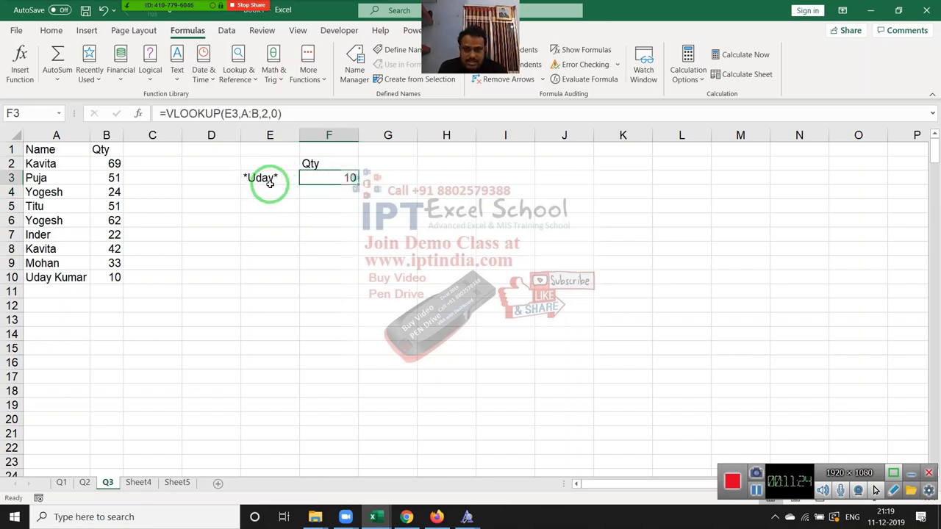
left_click(269, 179)
Add the pattern *Uday in E4 and start the next pattern in E5
left_click(274, 191)
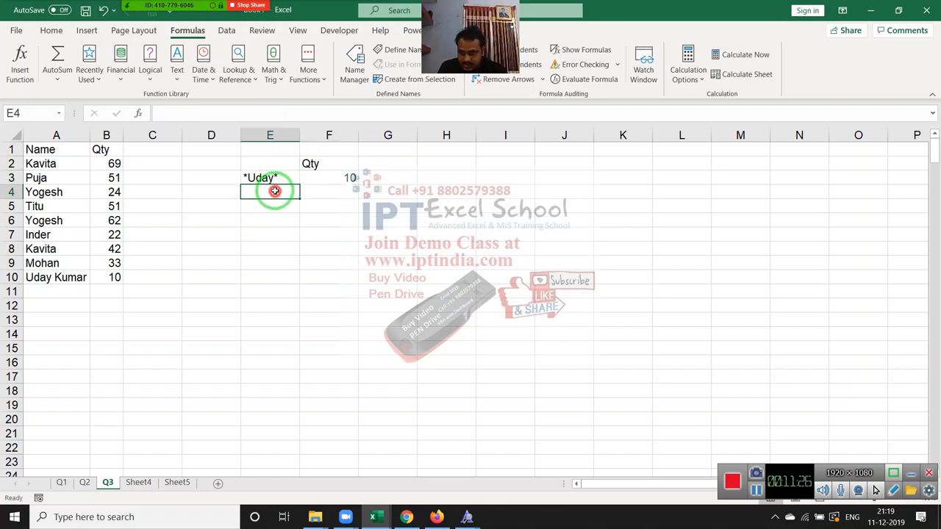
type("*Uday*")
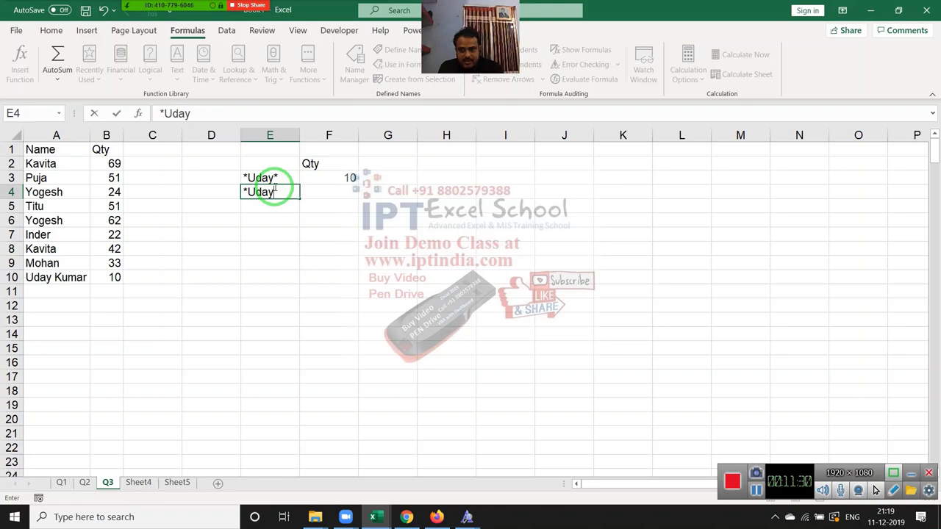
key("Return")
type("Uday*")
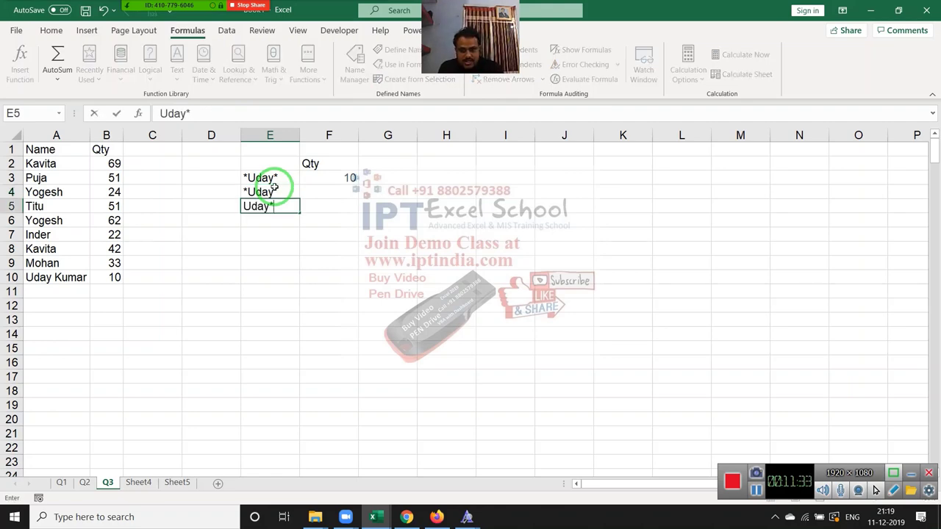
Commit the Uday* pattern in E5 and return to E3
key("Return")
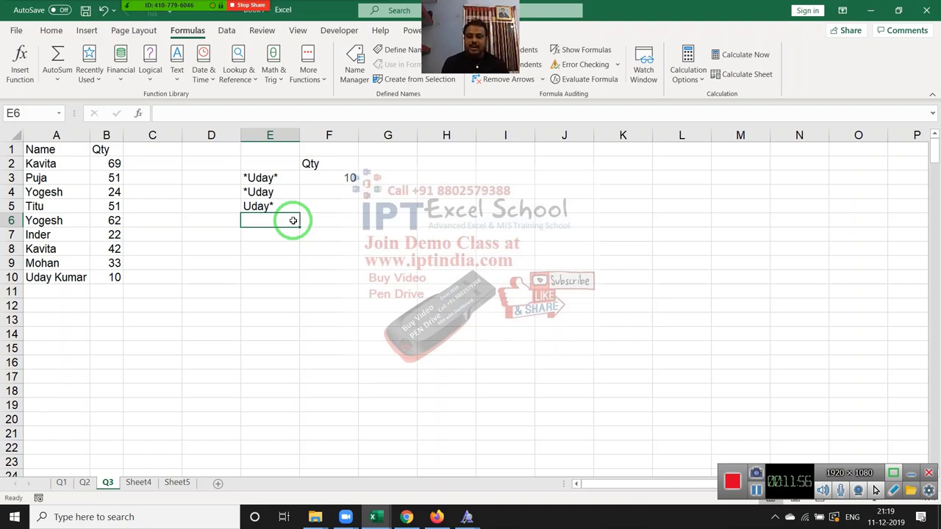
key("Up")
key("Up")
key("Up")
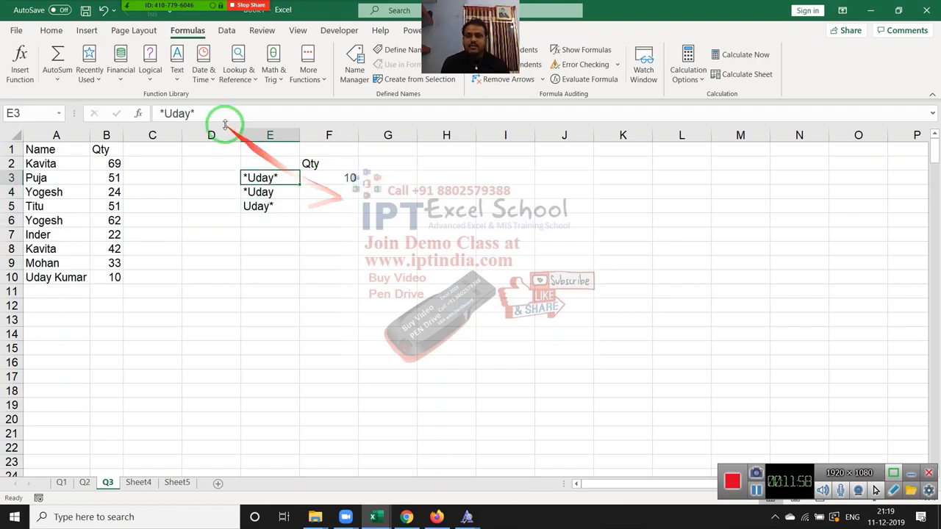
Move the VLOOKUP result from F3 over to G3
left_click(222, 113)
left_click(301, 190)
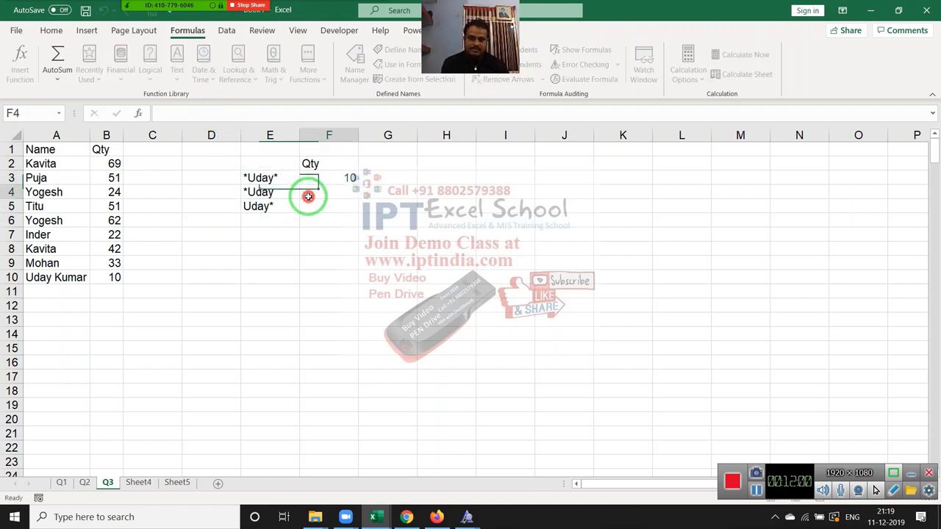
left_click(318, 180)
left_click_drag(329, 183, 361, 181)
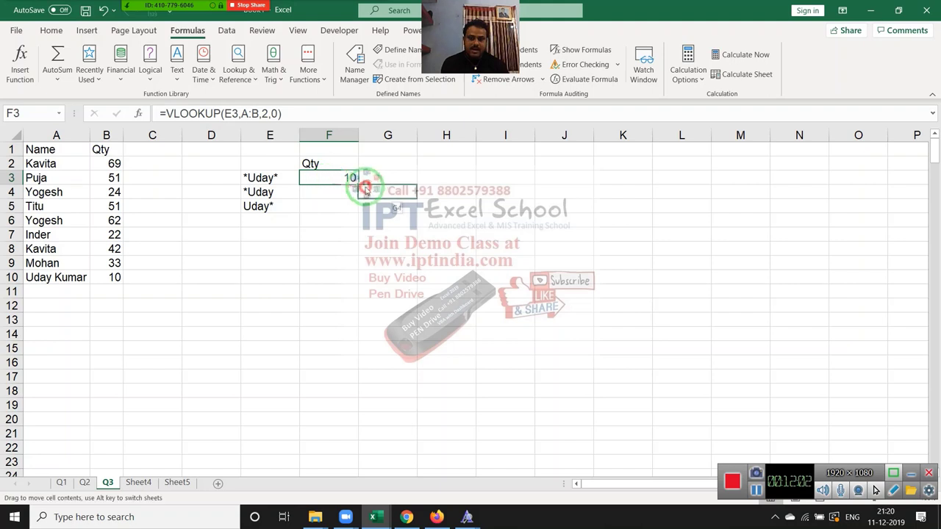
Enter Uday in F4 and fill the lookup formula down into G4
left_click(340, 179)
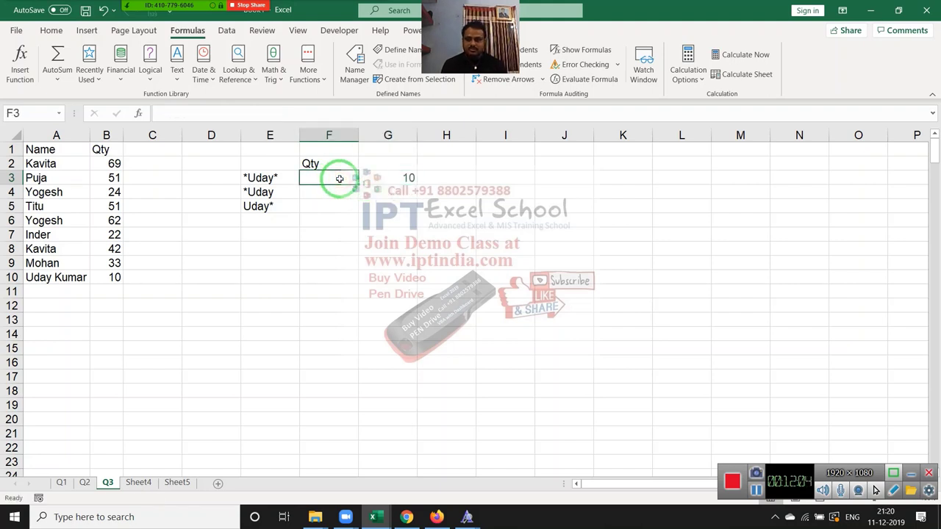
key("Down")
type("Uday")
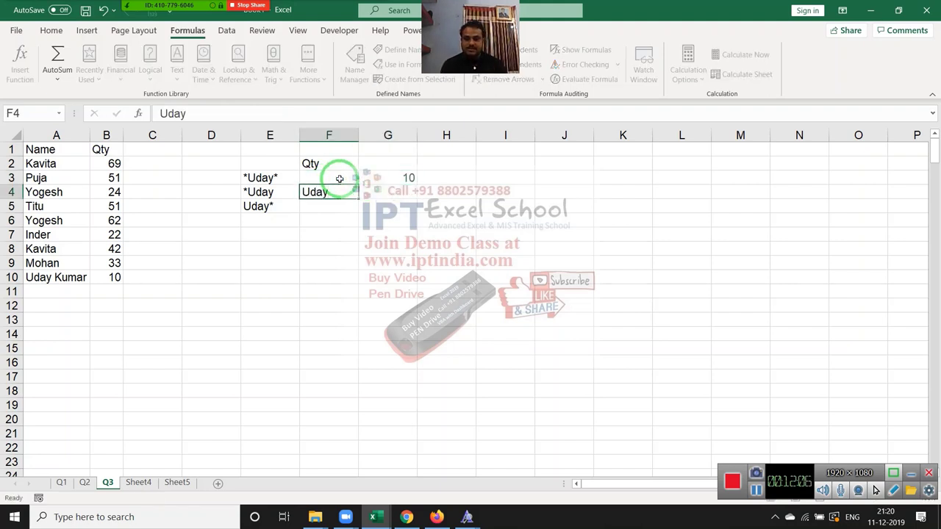
key("Return")
key("shift+Down")
key("shift+Down")
key("shift+Down")
key("Up")
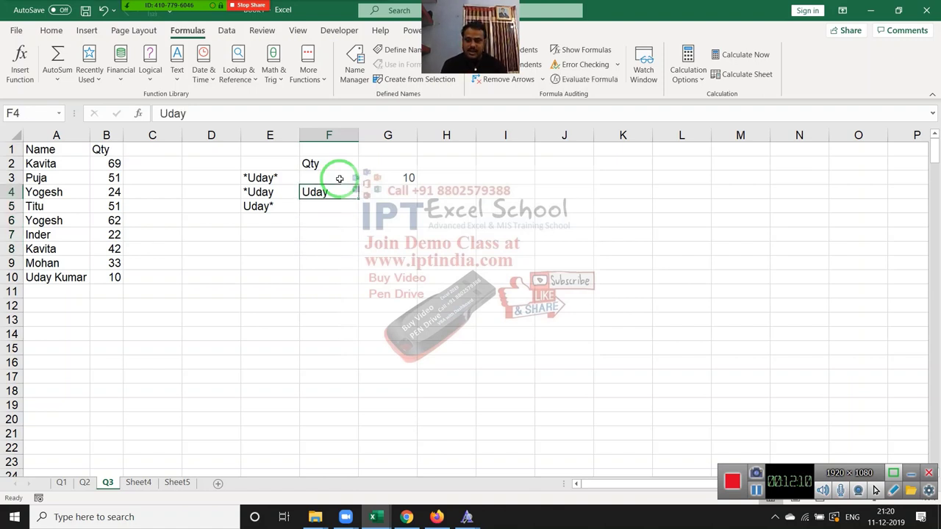
key("Right")
key("ctrl+d")
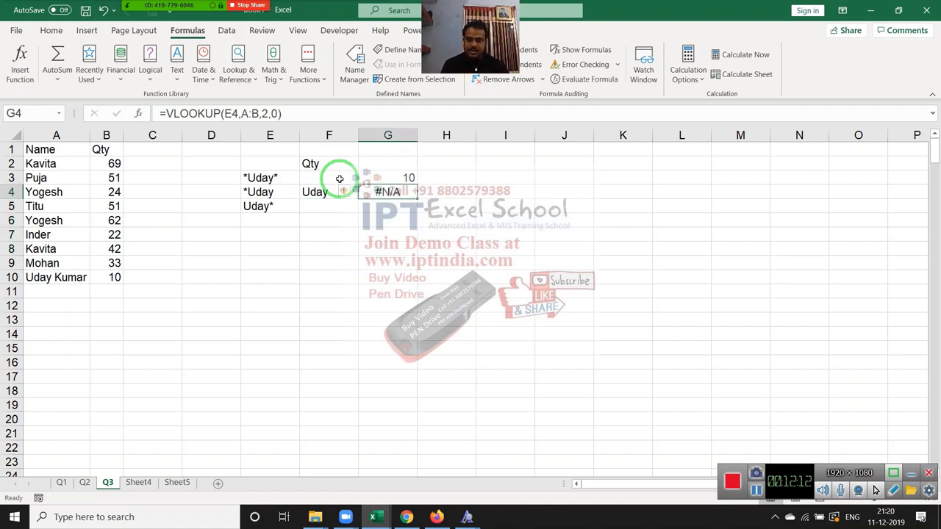
Edit G4's lookup value to "*"&F4&"*"
left_click(306, 107)
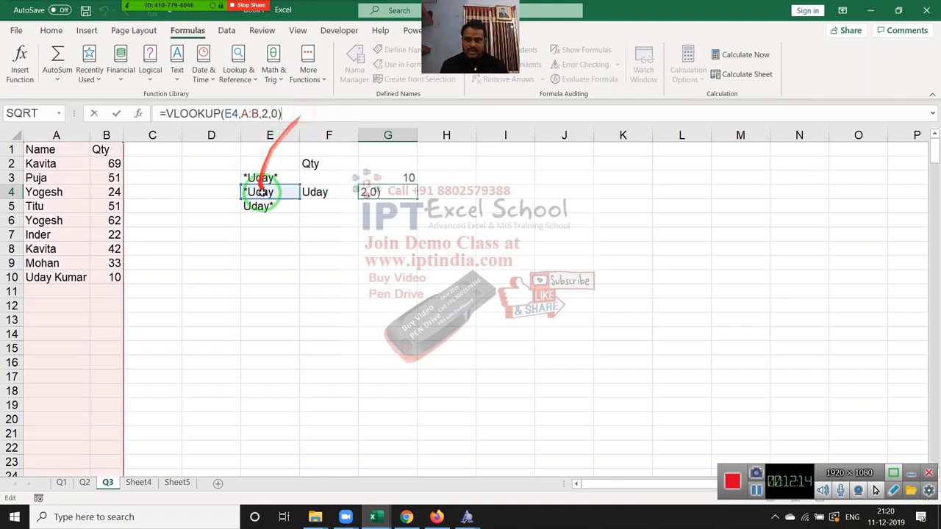
left_click_drag(278, 200, 311, 196)
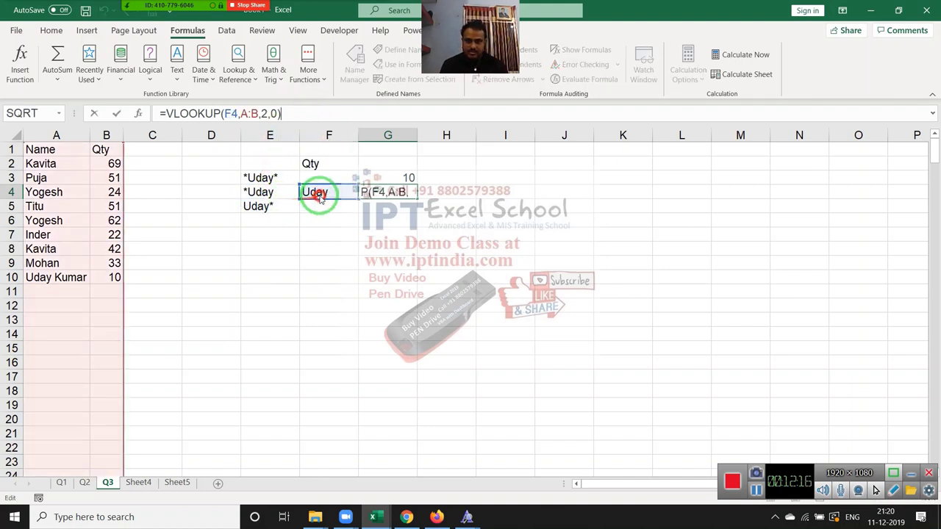
left_click(227, 113)
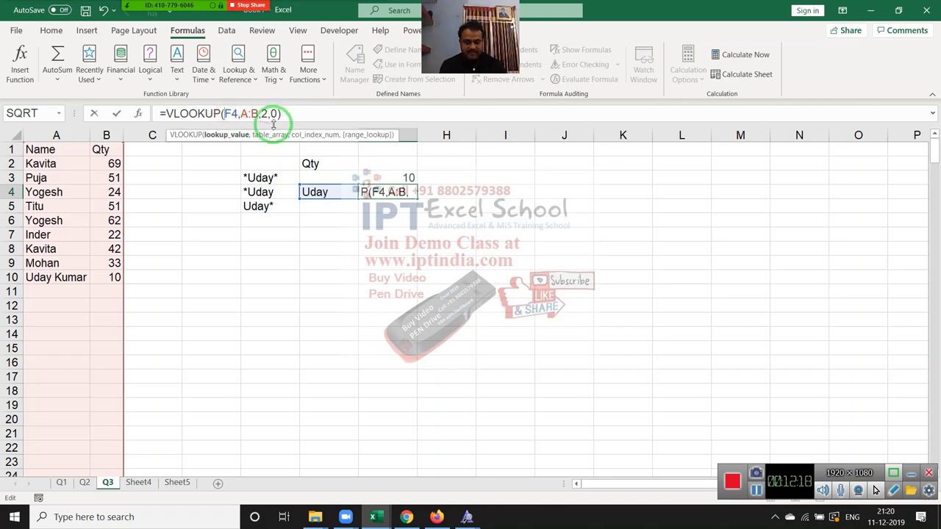
type("\"8")
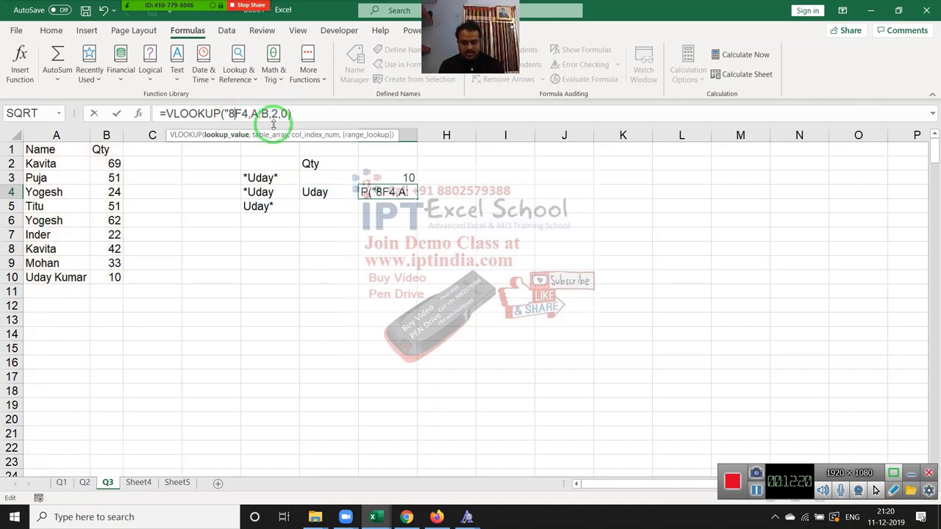
type("\"")
key("BackSpace")
key("BackSpace")
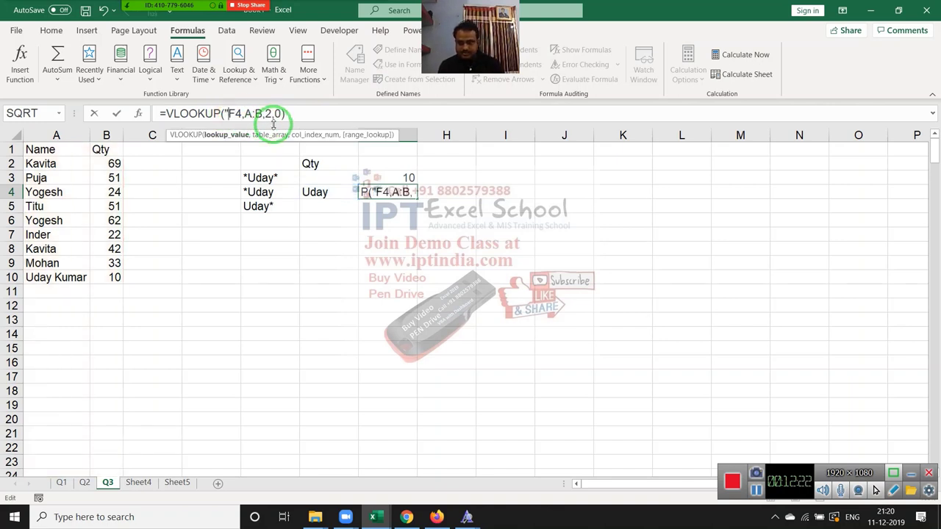
type("*\"")
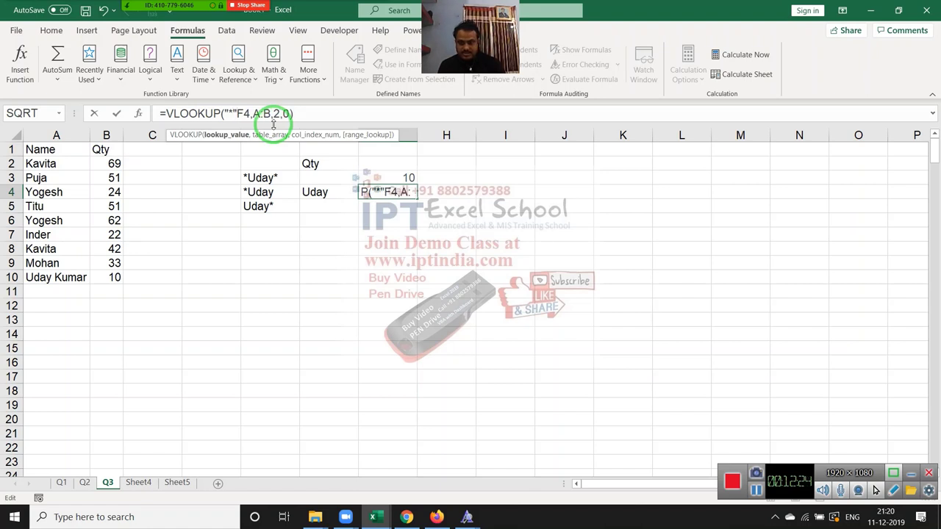
type("&")
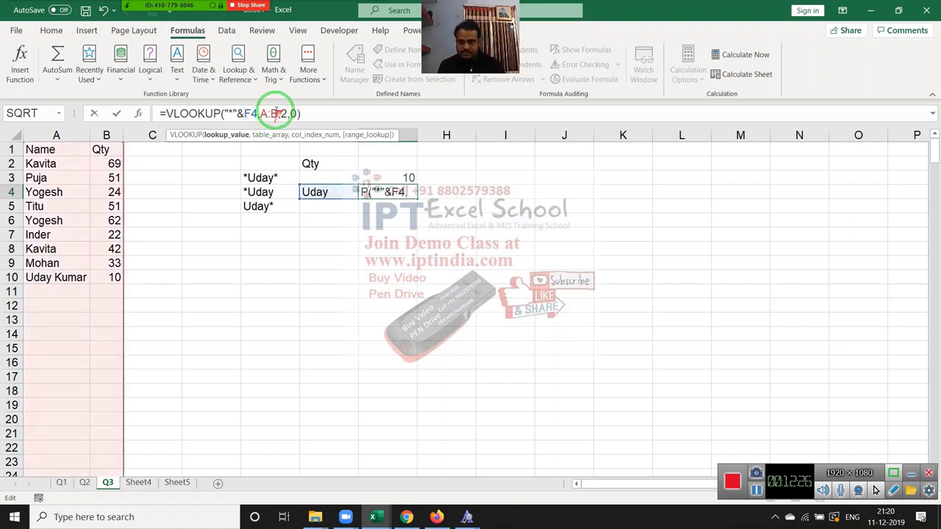
left_click(258, 115)
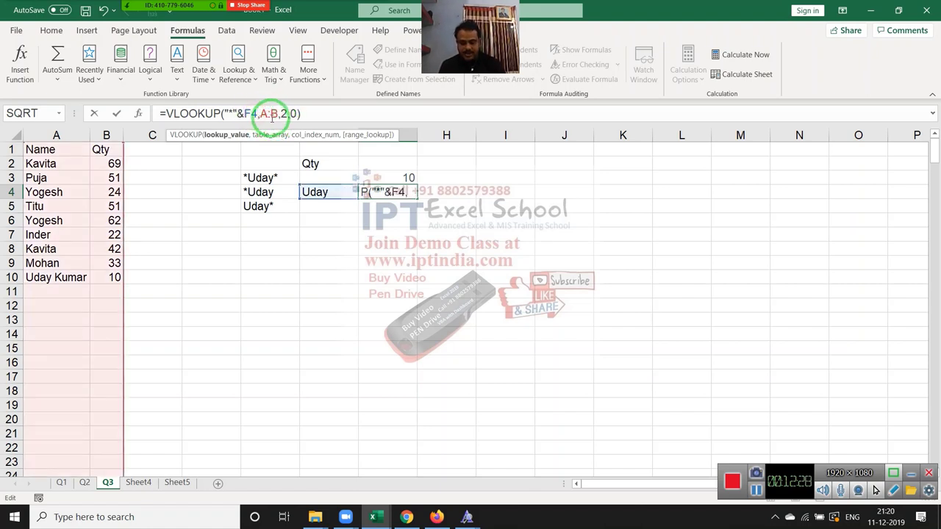
type("&")
type("\"*")
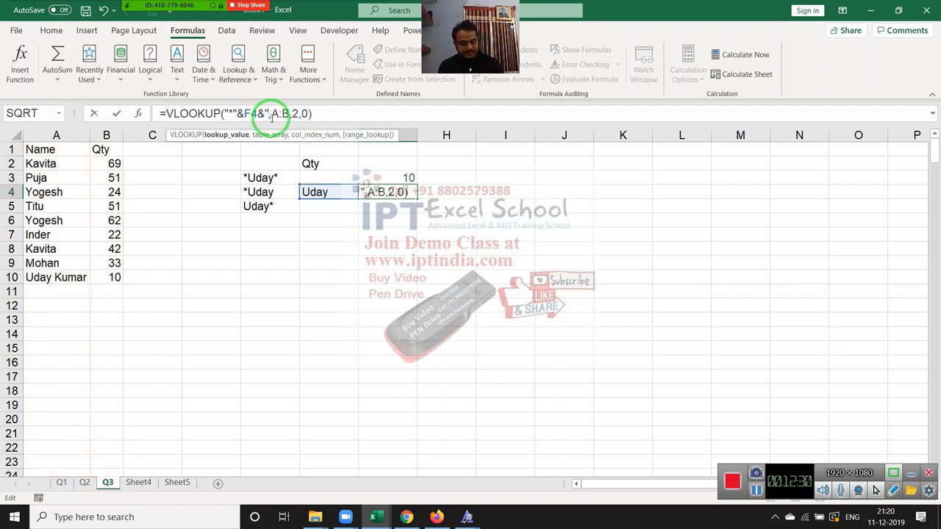
type("\"")
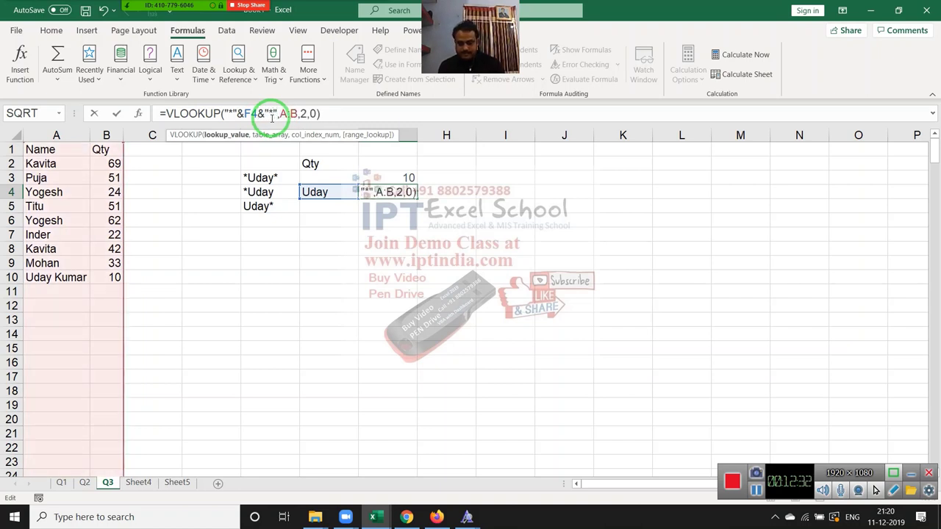
type("&")
Fix the formula error so G4's =VLOOKUP("*"&F4&"*",A:B,2,0) returns 10
key("Return")
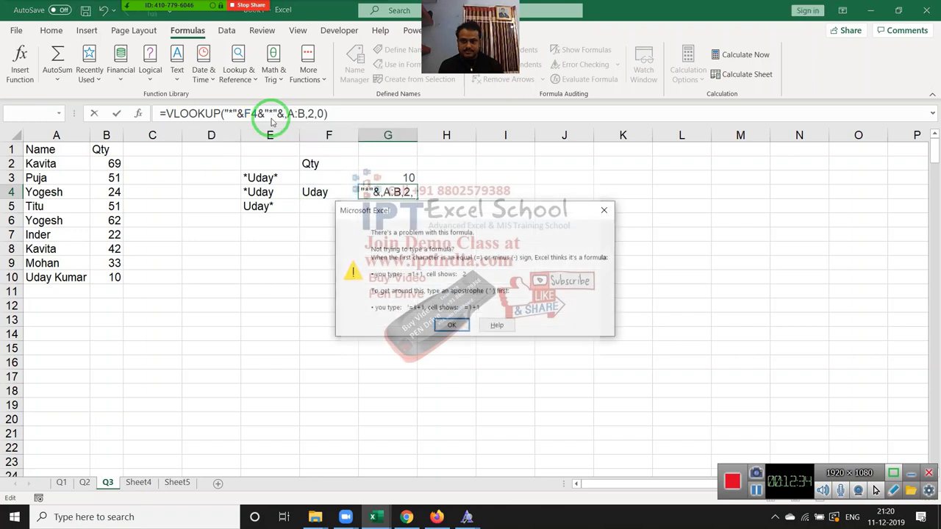
key("Return")
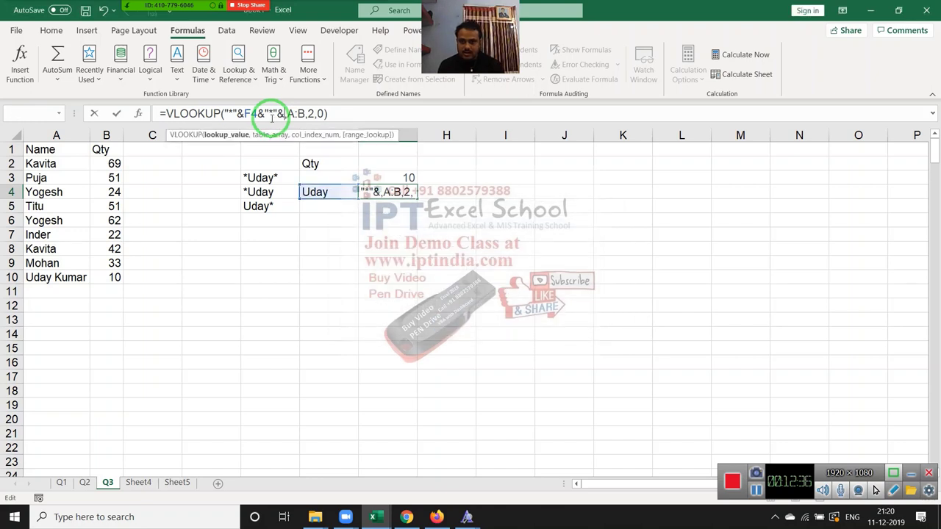
key("BackSpace")
type(",")
key("Return")
type("3")
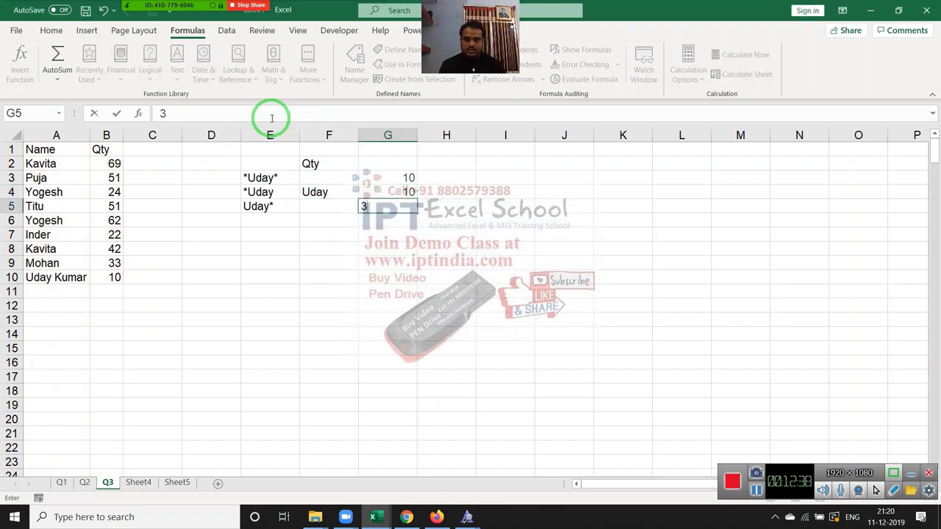
key("Escape")
key("Up")
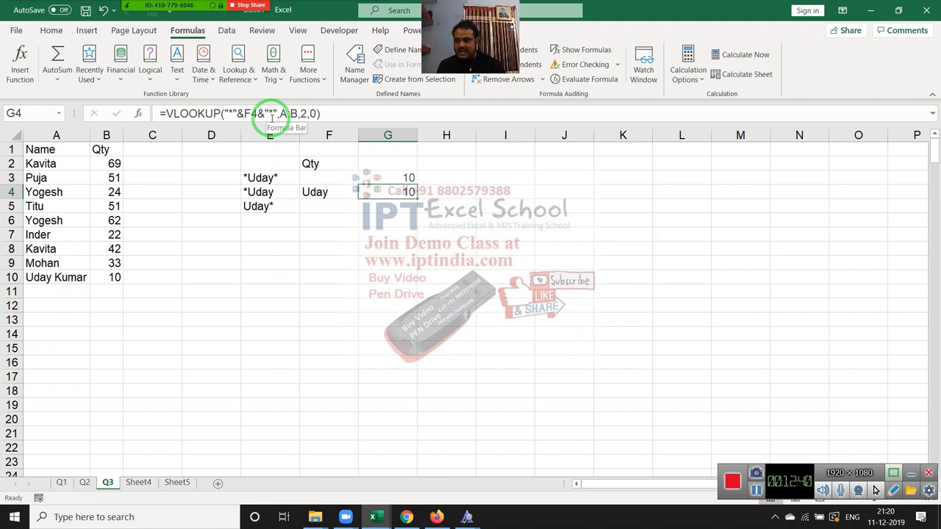
Replace the name Titu in A5 with R14
left_click(45, 204)
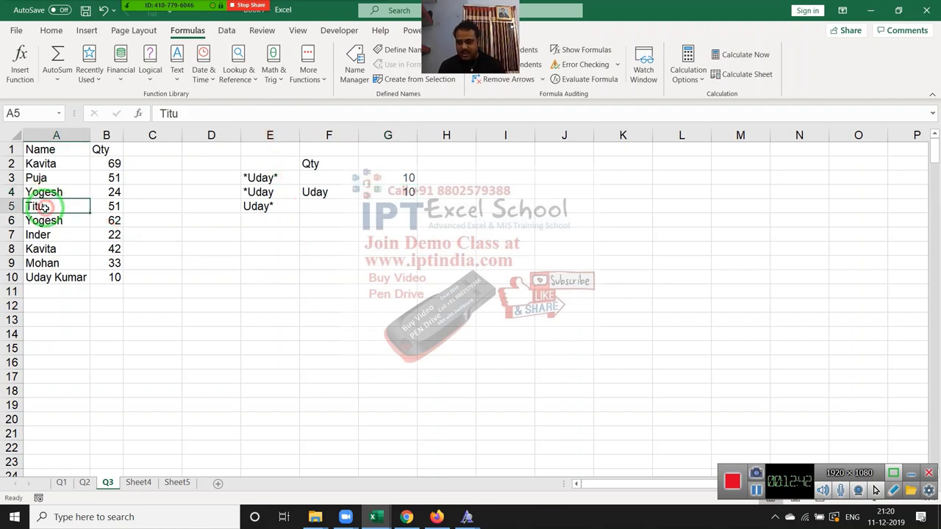
type("R14")
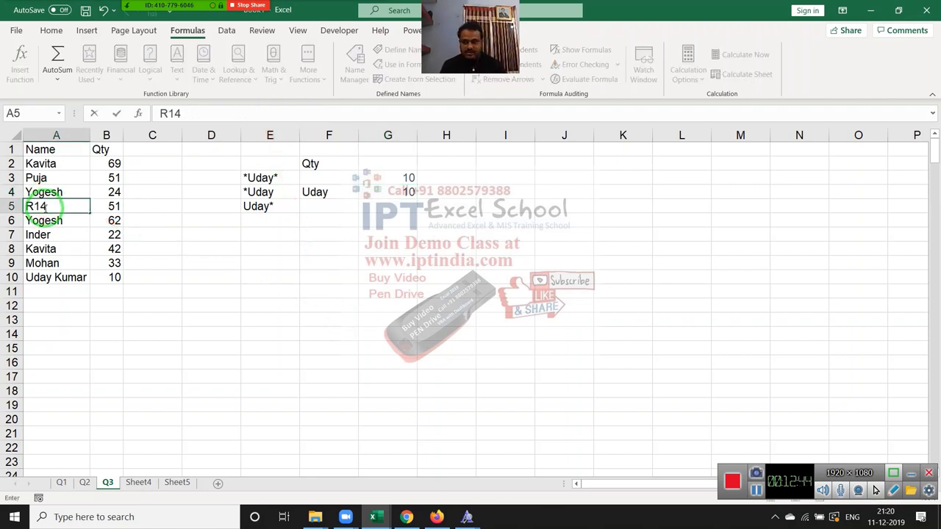
left_click(43, 232)
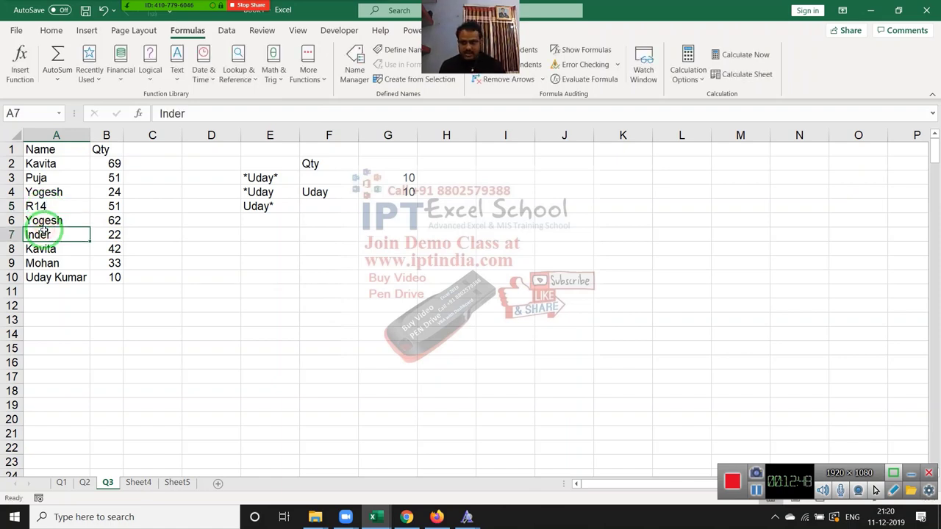
Overwrite the Mohan entry in A9 with R10
left_click(33, 291)
left_click(31, 263)
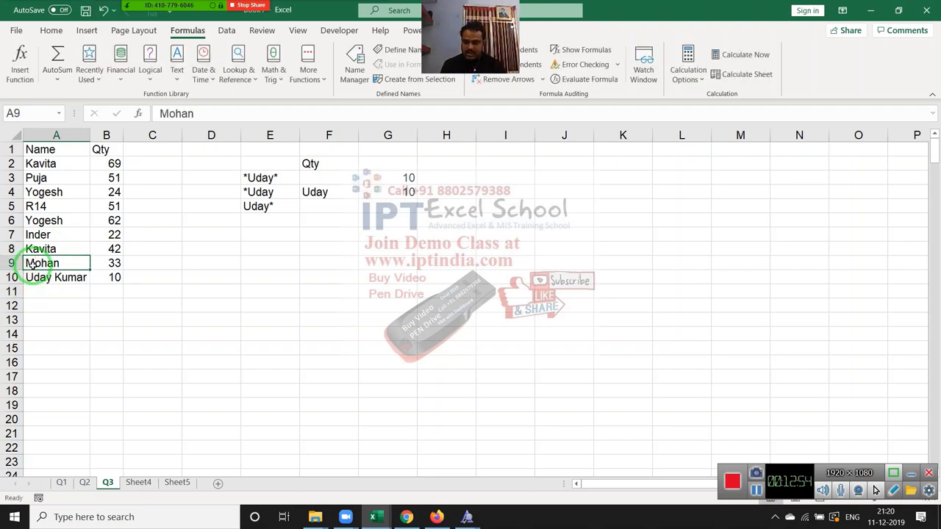
key("ctrl+n")
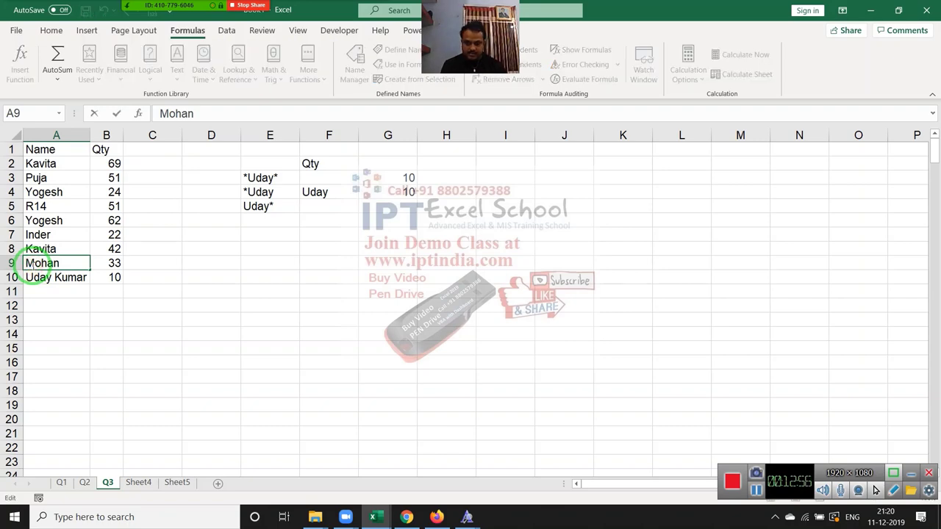
key("ctrl+w")
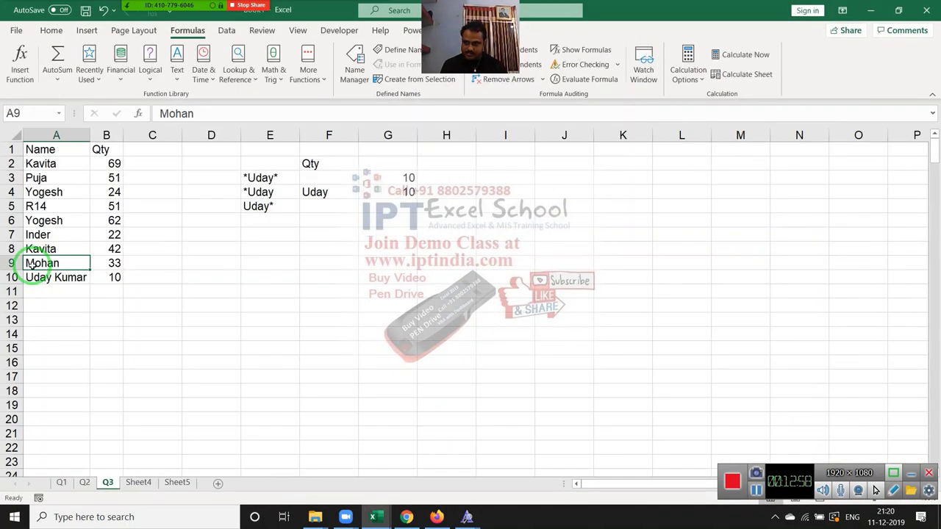
type("R14")
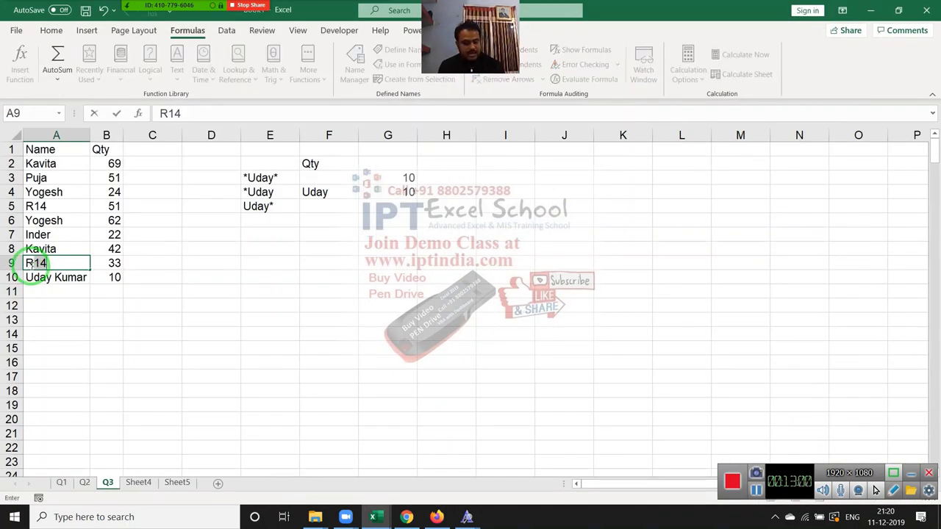
key("BackSpace")
type("0")
key("Return")
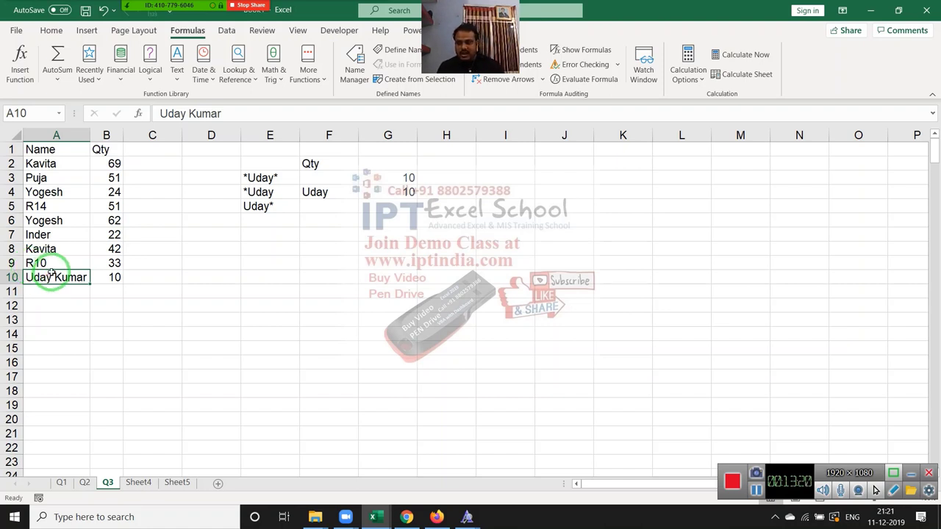
Clear A9 and enter Yogesh there instead, keeping its Qty of 33
left_click(51, 268)
left_click(66, 263)
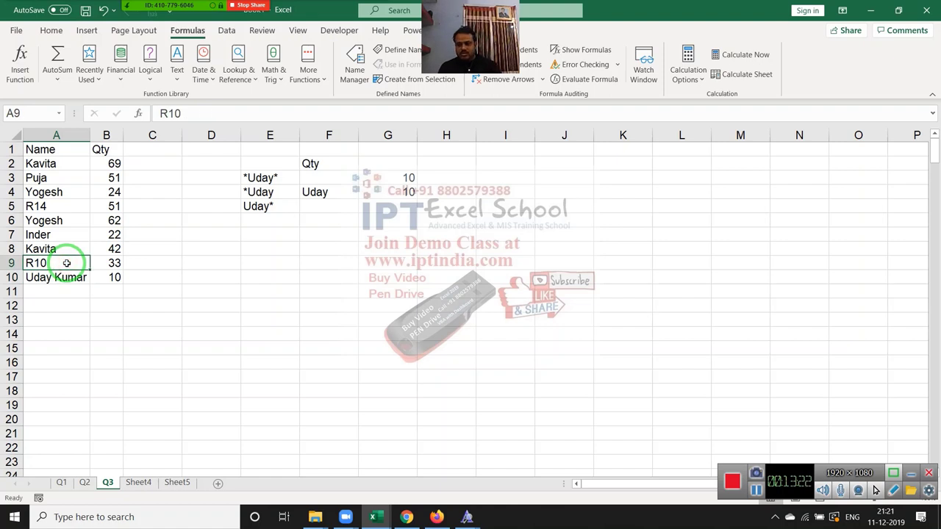
key("Delete")
key("Right")
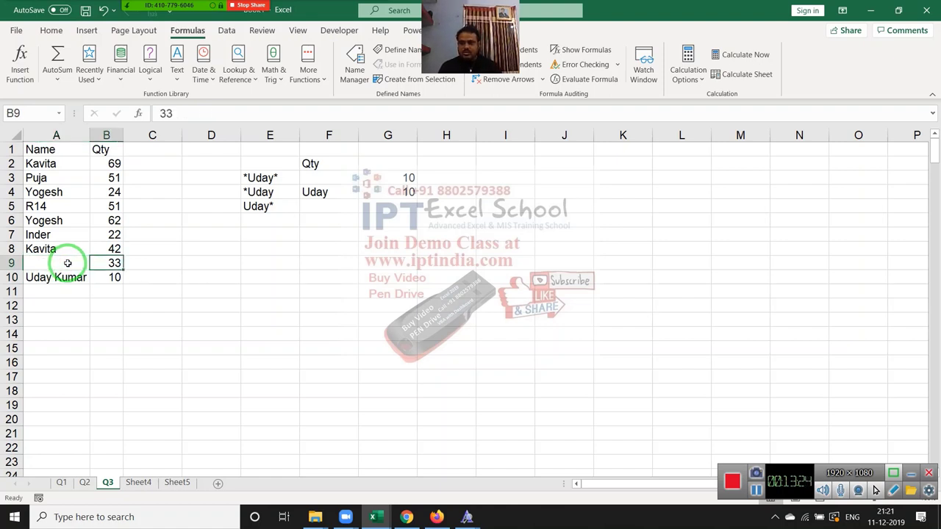
left_click(67, 263)
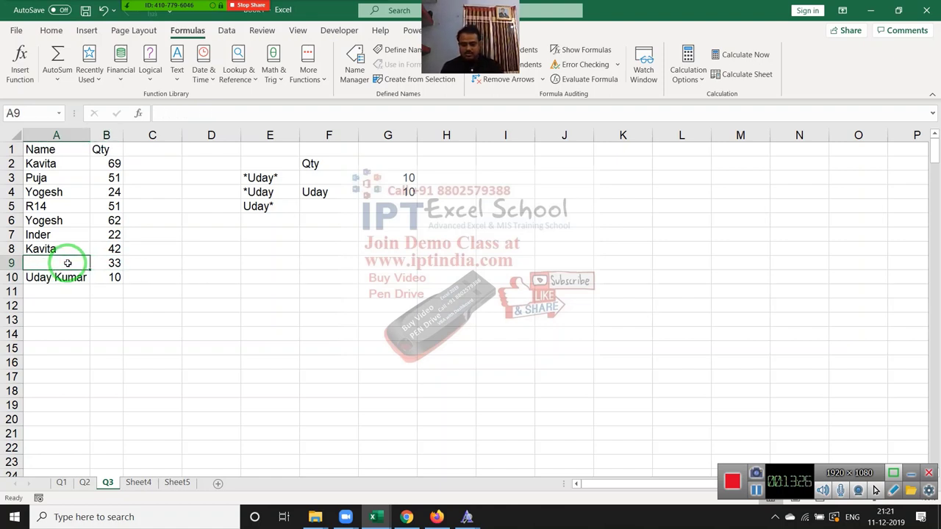
type("Yo")
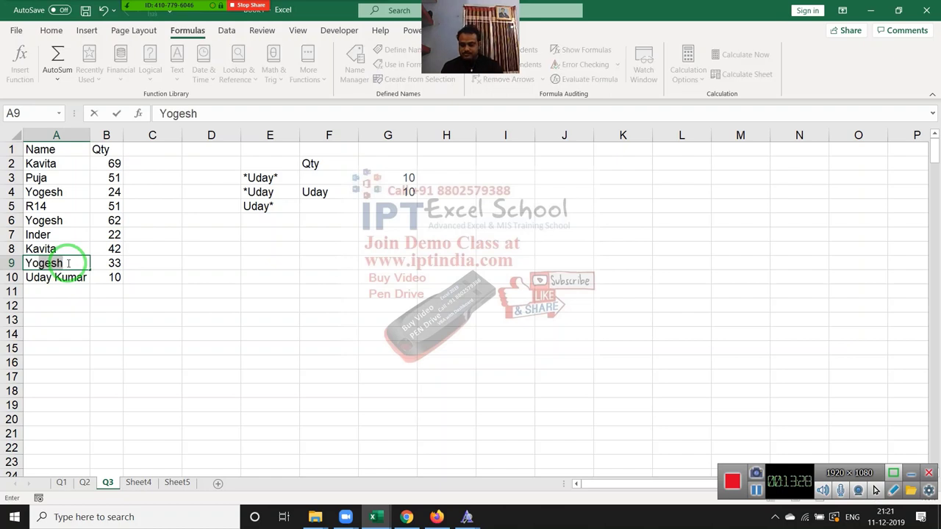
type("ge")
key("Return")
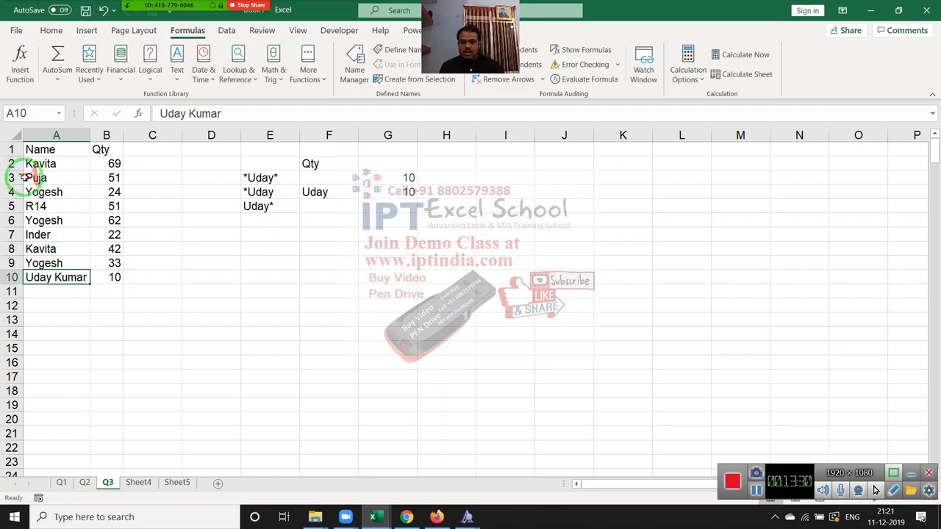
left_click(274, 230)
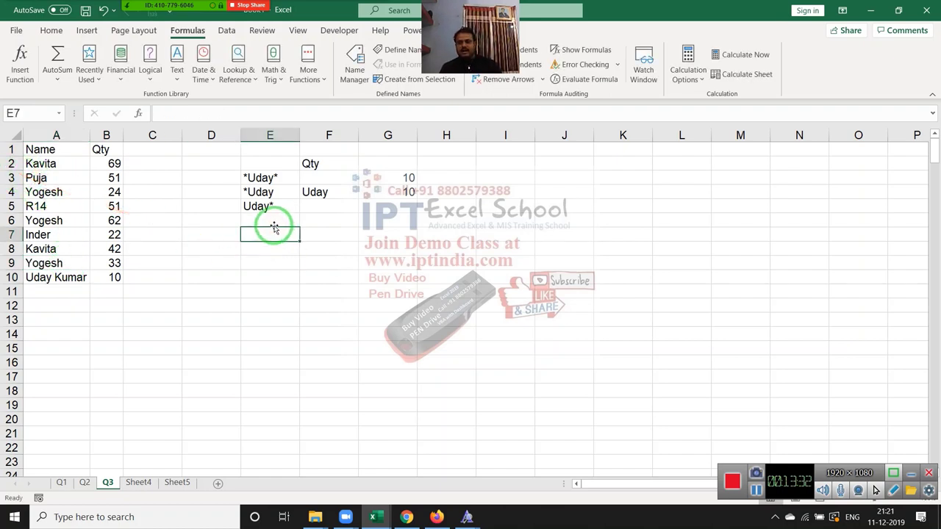
Enter the wildcard pattern ??? in cell E6
left_click(272, 219)
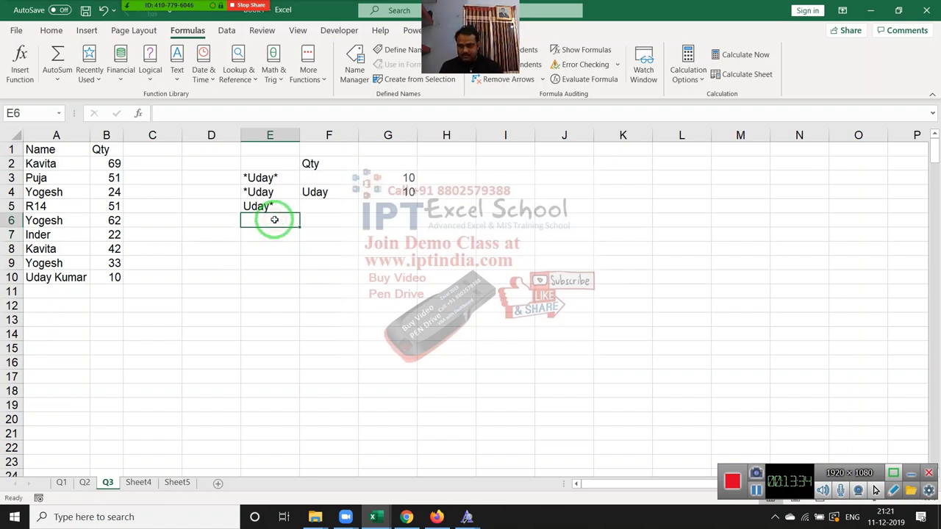
type("?")
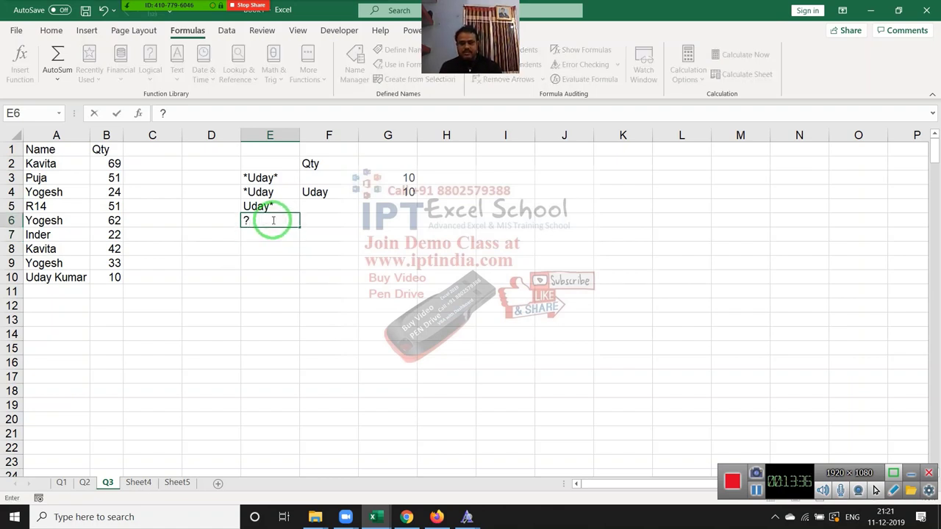
type("??")
key("Return")
key("Up")
key("Right")
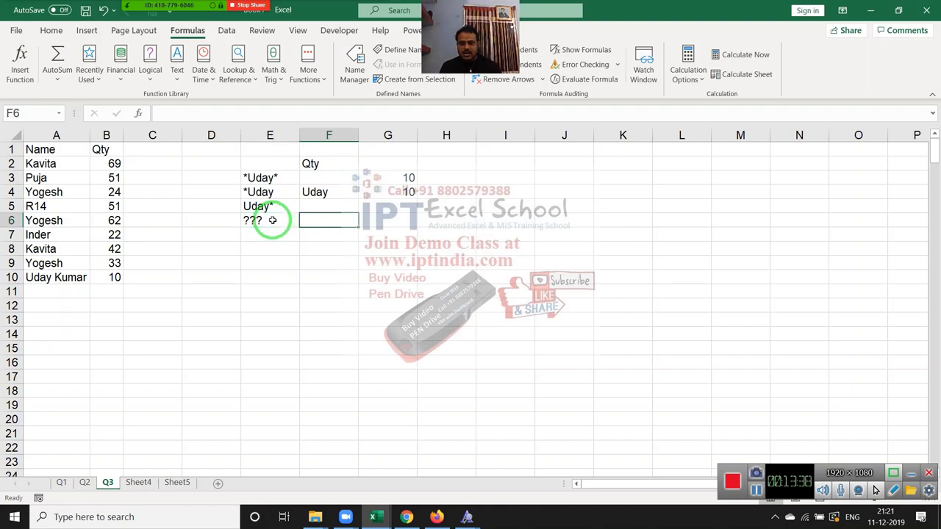
In F6, enter =VLOOKUP(E6,A:B,2,0), which returns 51 for R14
type("=vl")
key("Tab")
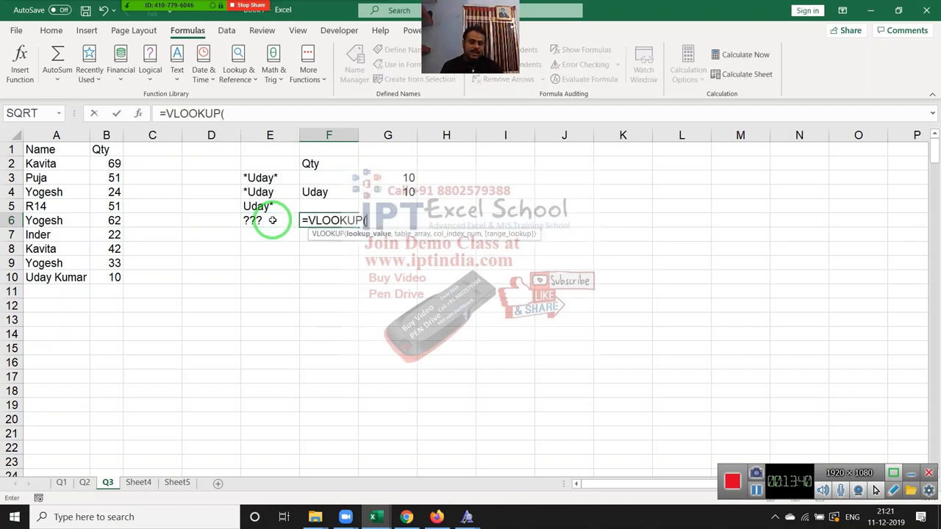
left_click(272, 220)
type(",")
key("Left")
key("Left")
key("Left")
key("Left")
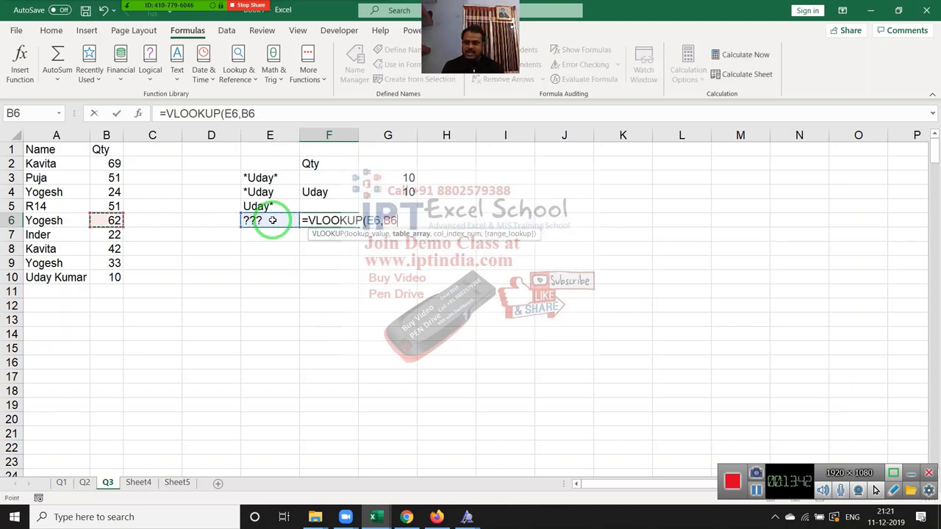
key("Left")
key("ctrl+space")
key("shift+Right")
type(",")
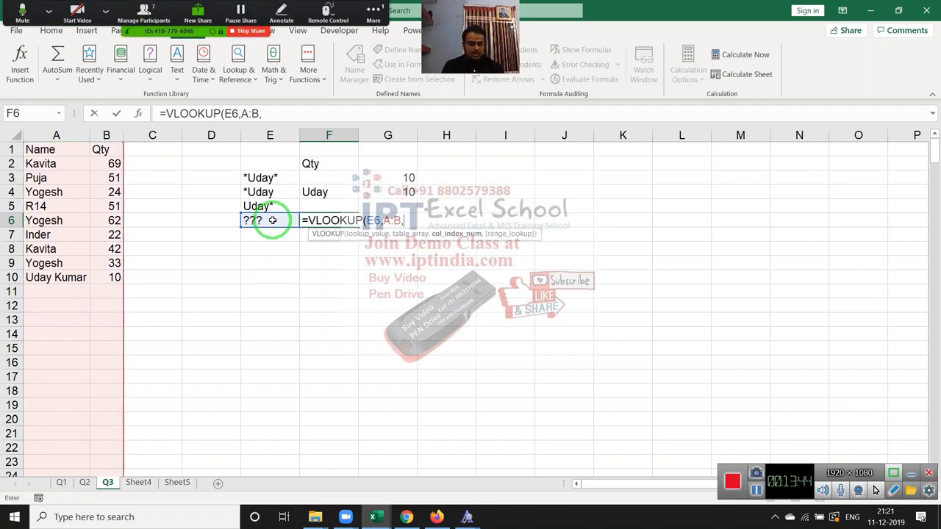
type("2,0")
key("Return")
key("Up")
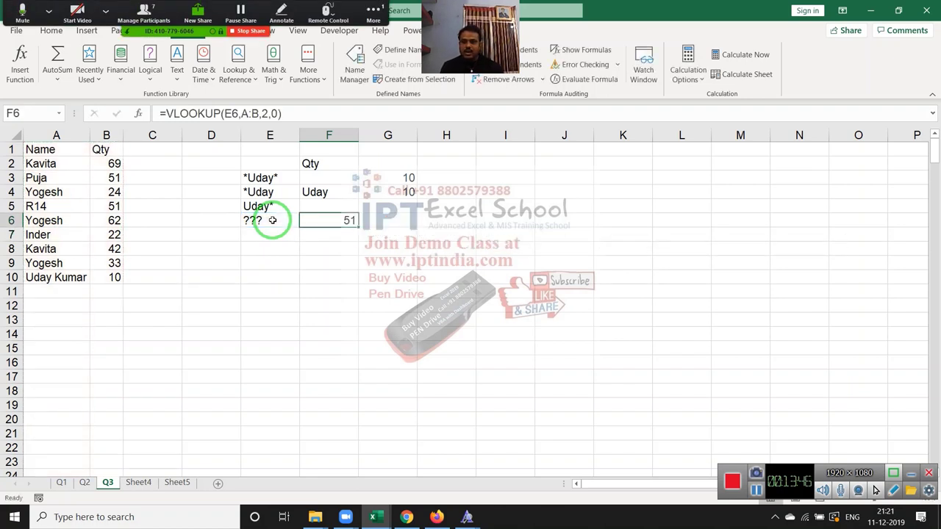
left_click(144, 13)
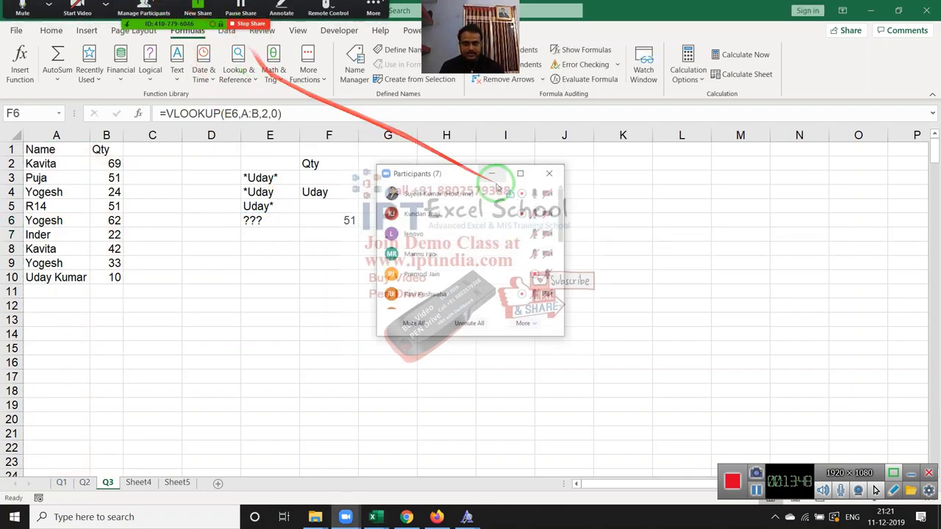
Open several participants' More menus, then close the Zoom Participants window
mouse_move(441, 253)
left_click(537, 252)
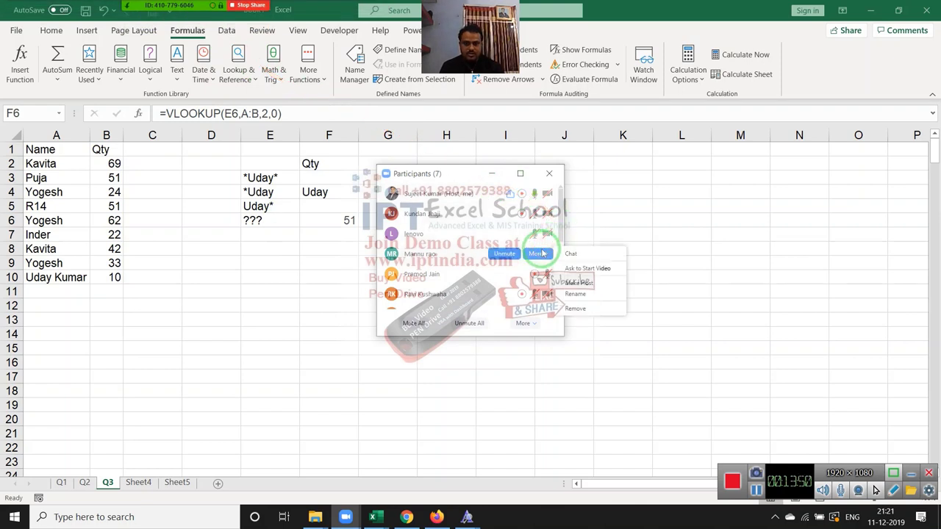
left_click(540, 233)
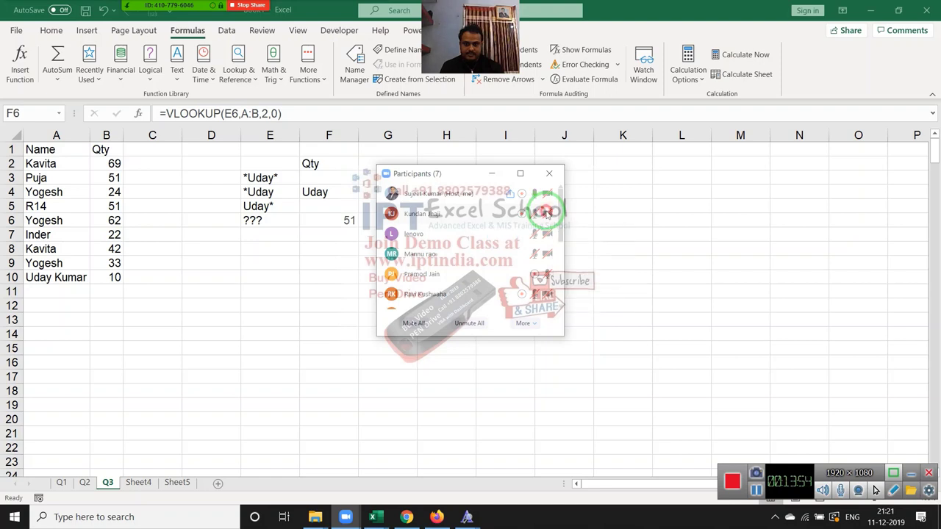
left_click(547, 214)
left_click(547, 214)
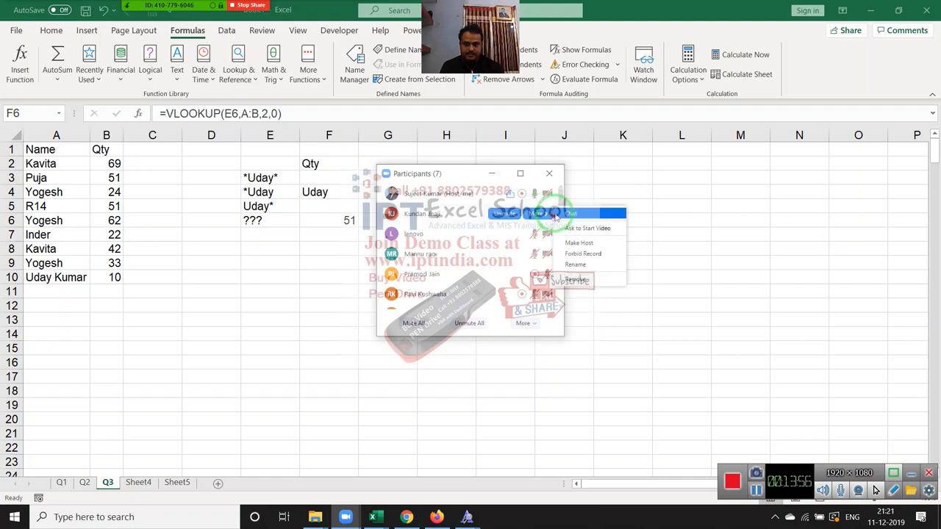
left_click(557, 201)
scroll(557, 220, "down", 1)
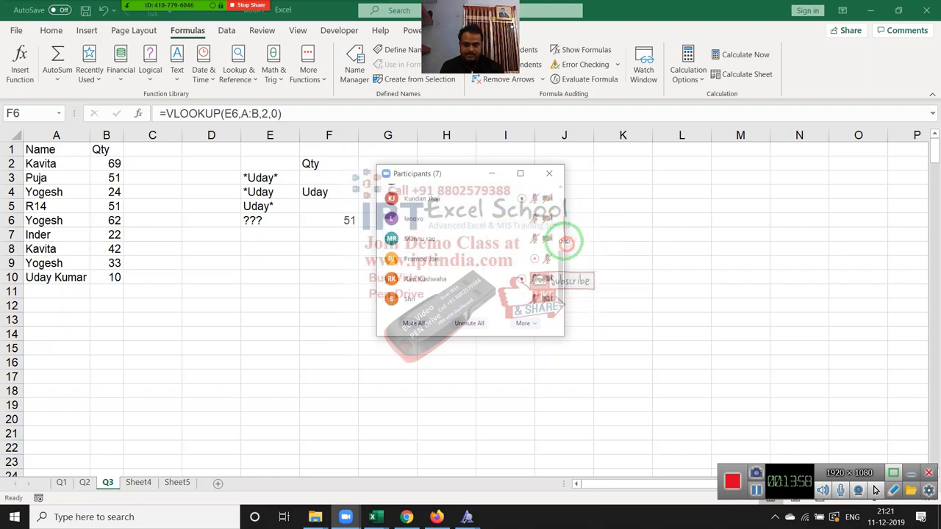
left_click(538, 298)
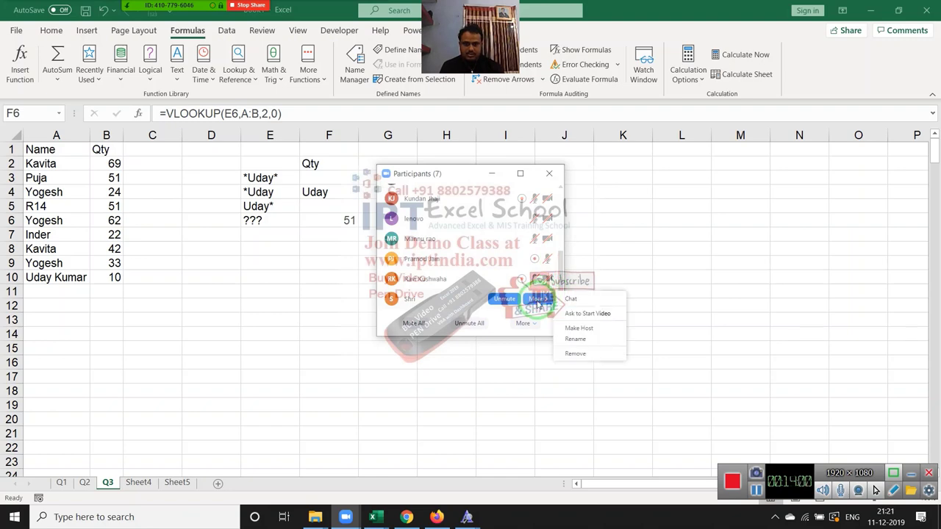
left_click(538, 279)
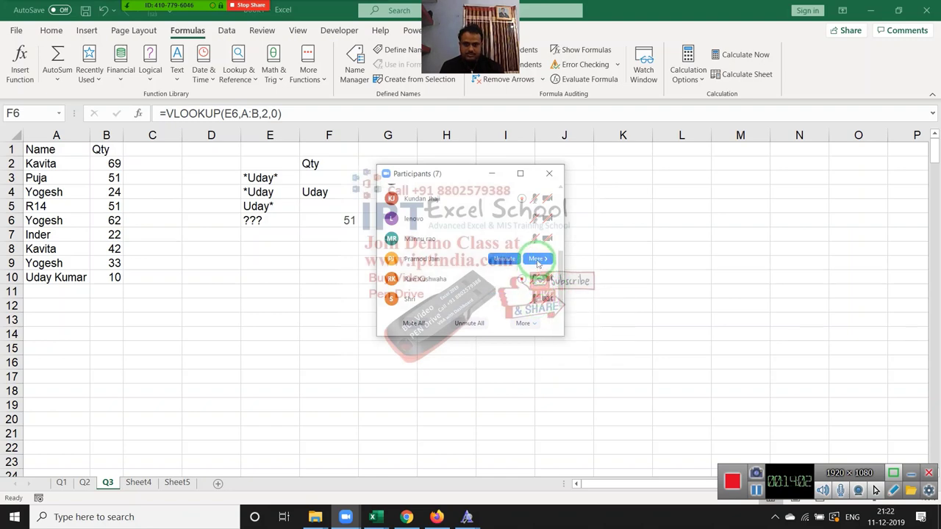
left_click(538, 259)
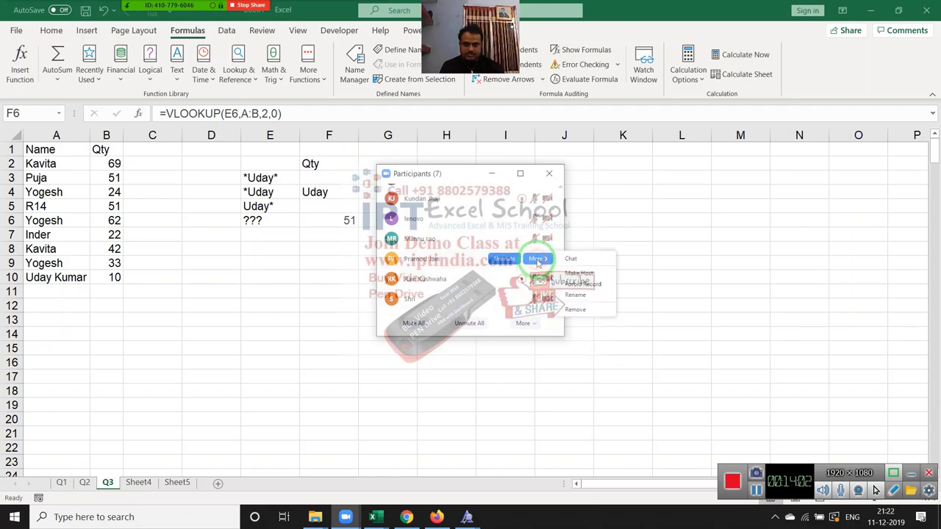
left_click(555, 177)
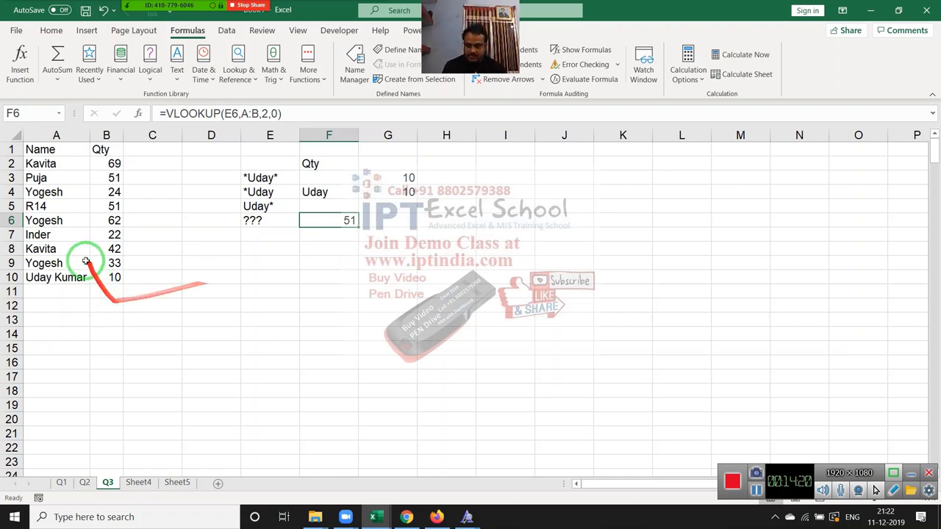
Replace R14 in cell A5 with 741
left_click(77, 237)
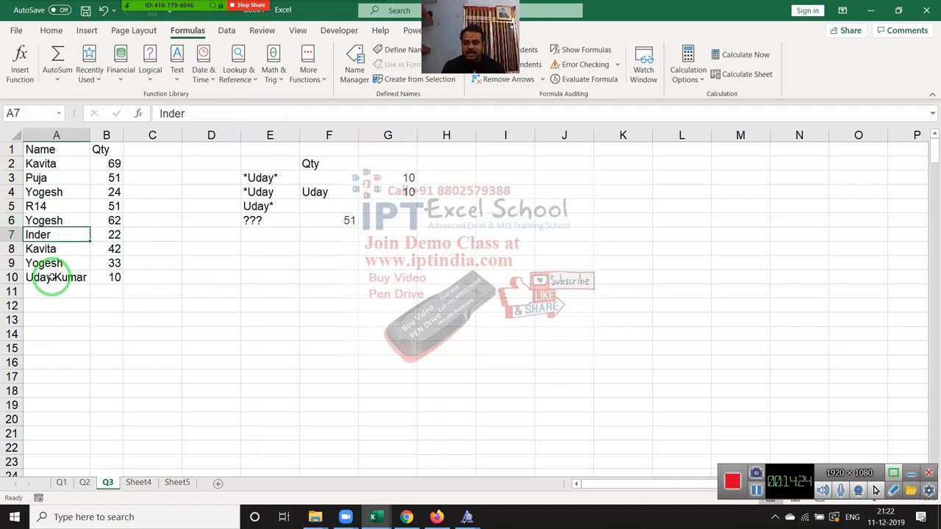
key("Up")
key("Up")
type("7")
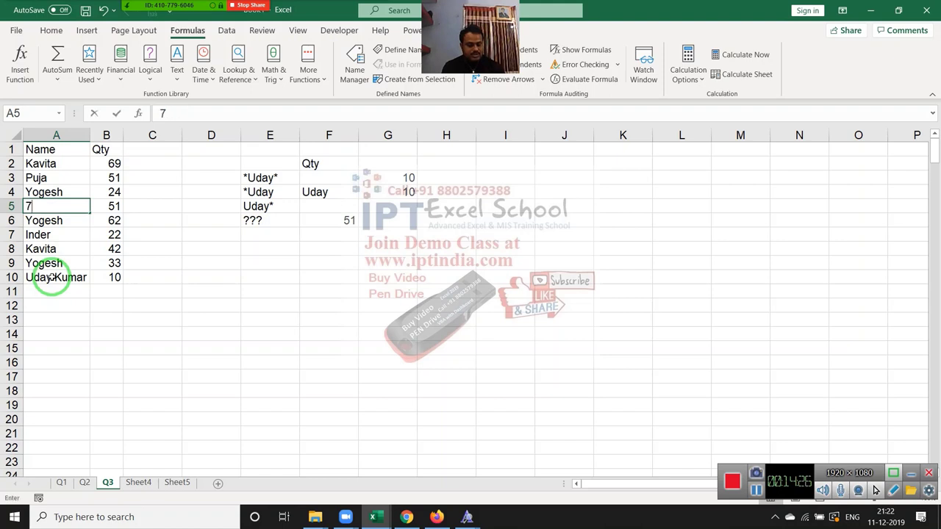
type("41")
key("Return")
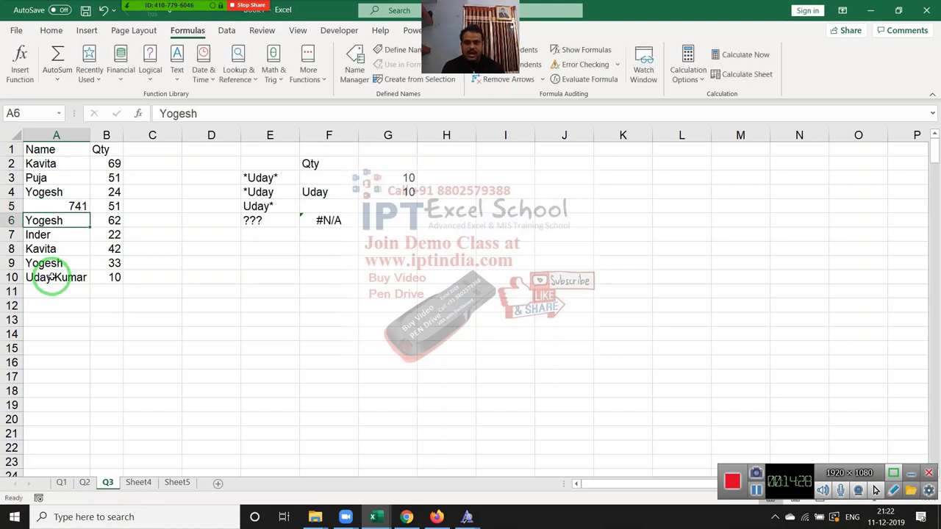
key("Up")
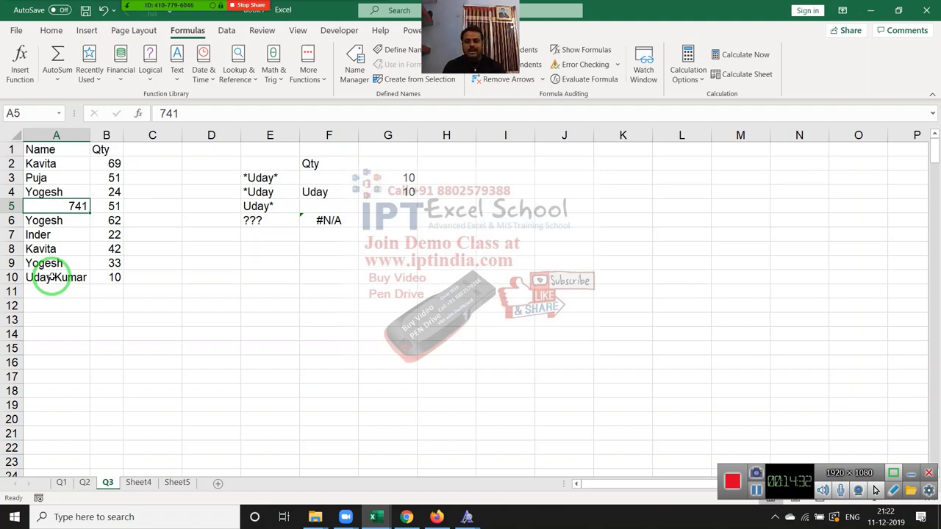
Prefix A5's 741 with an asterisk so it reads *741
left_click_drag(263, 178, 272, 216)
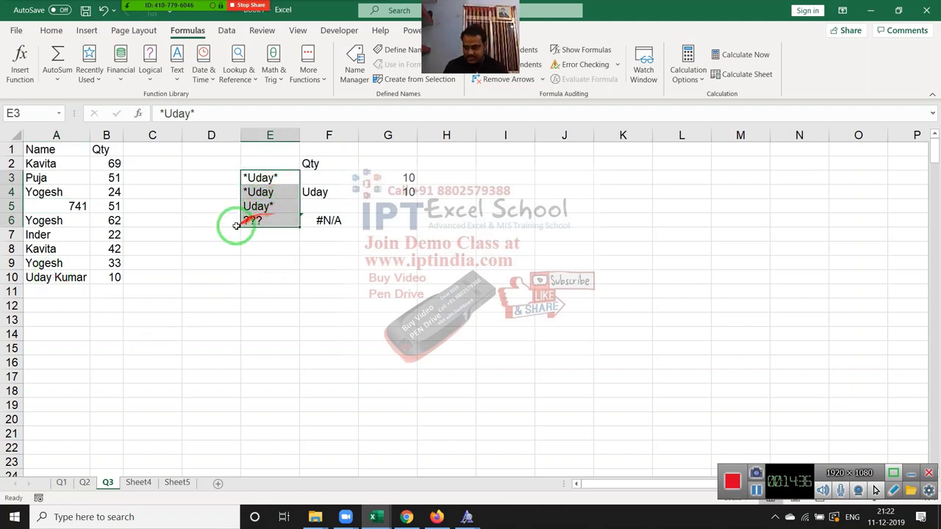
left_click(79, 206)
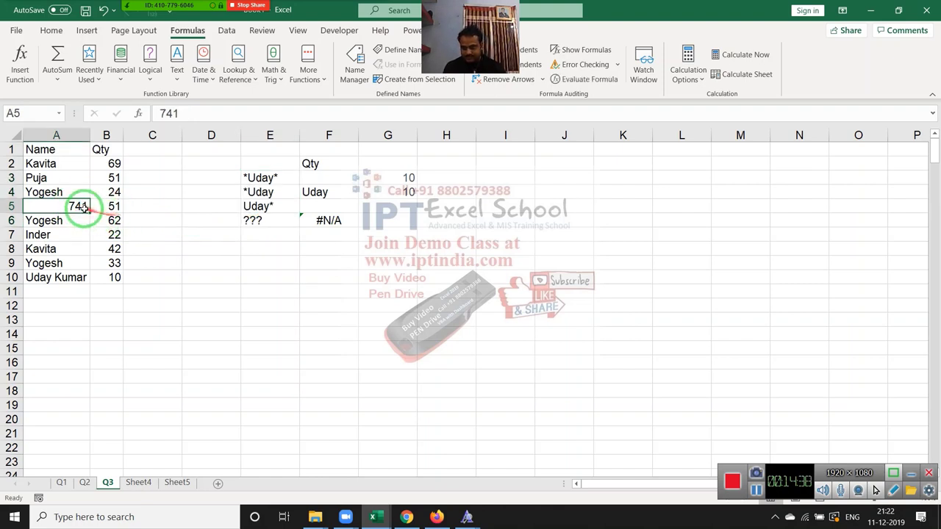
double_click(71, 207)
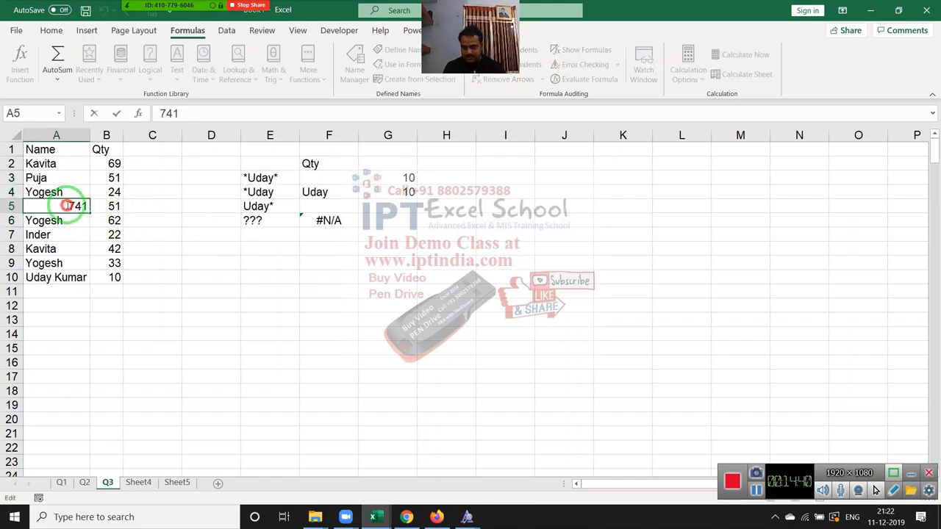
type("*")
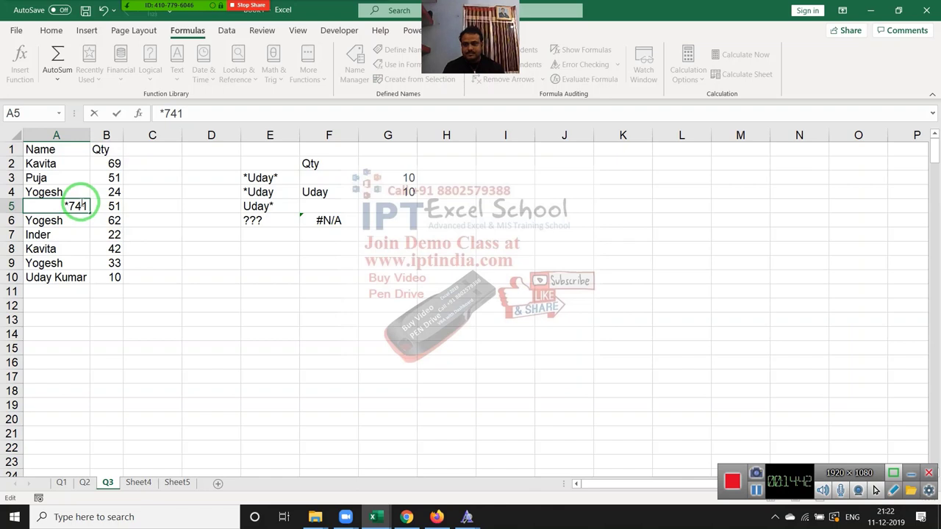
key("Return")
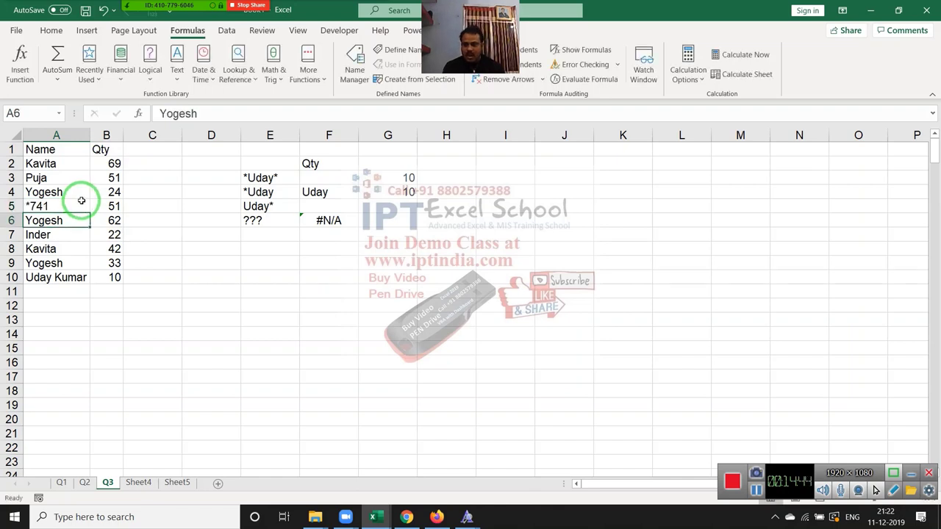
left_click(83, 203)
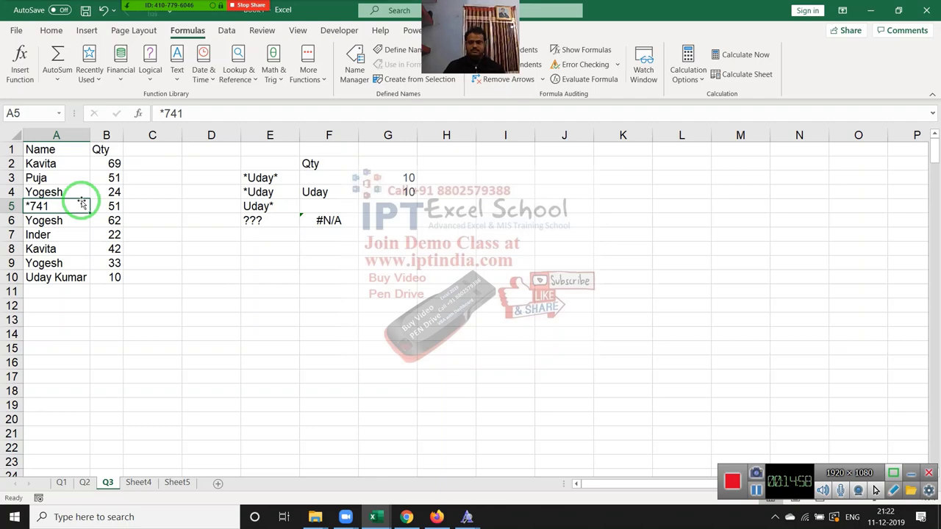
On Sheet4, enter the header Sales in A1
left_click(85, 482)
left_click(124, 219)
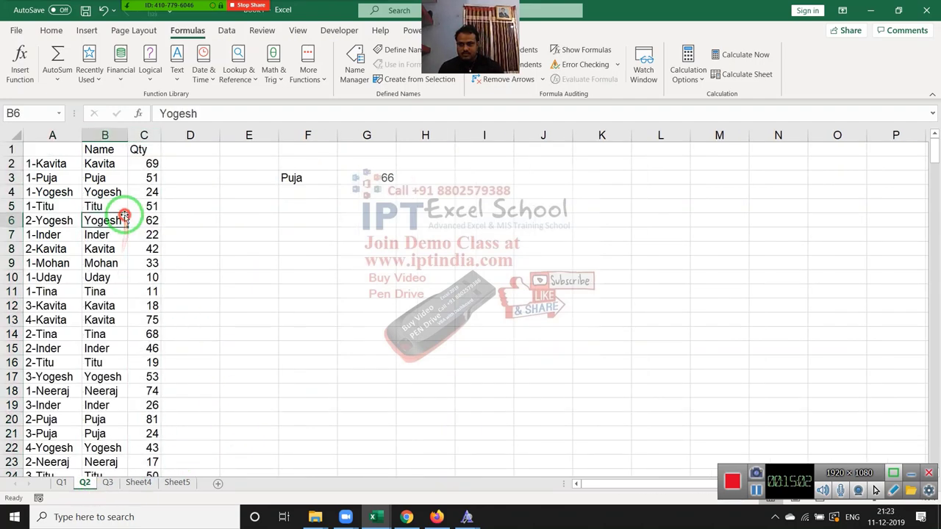
left_click(107, 483)
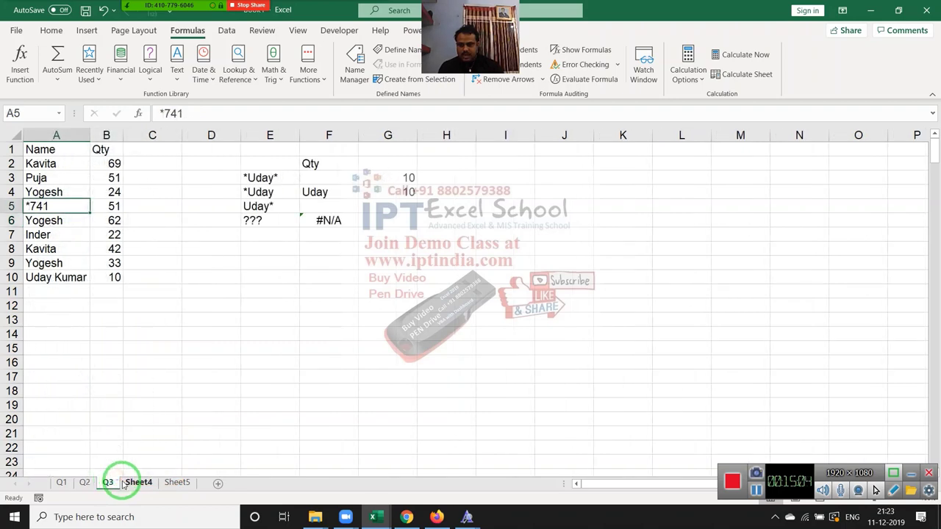
left_click(136, 483)
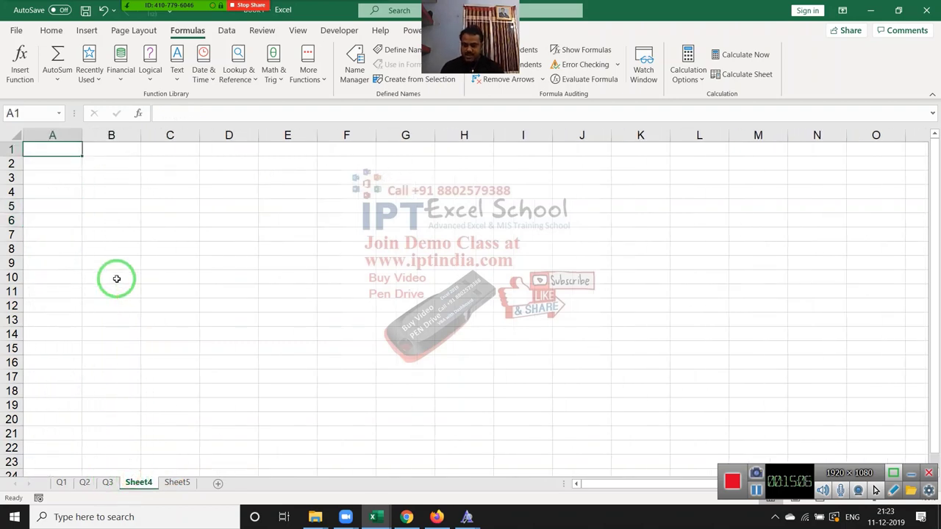
type("Sales")
key("Return")
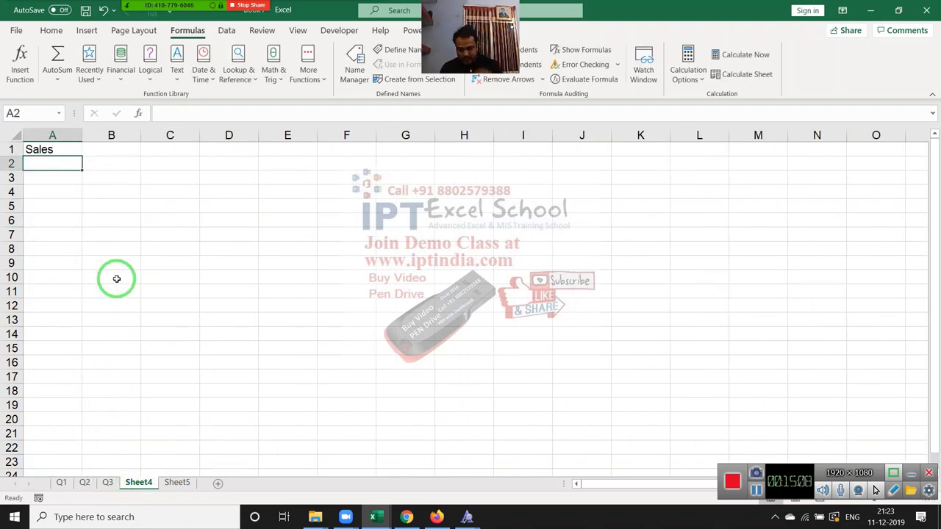
Enter =RANDBETWEEN(10,90) in A2
type("=ra")
key("Down")
key("Down")
key("Tab")
type("1")
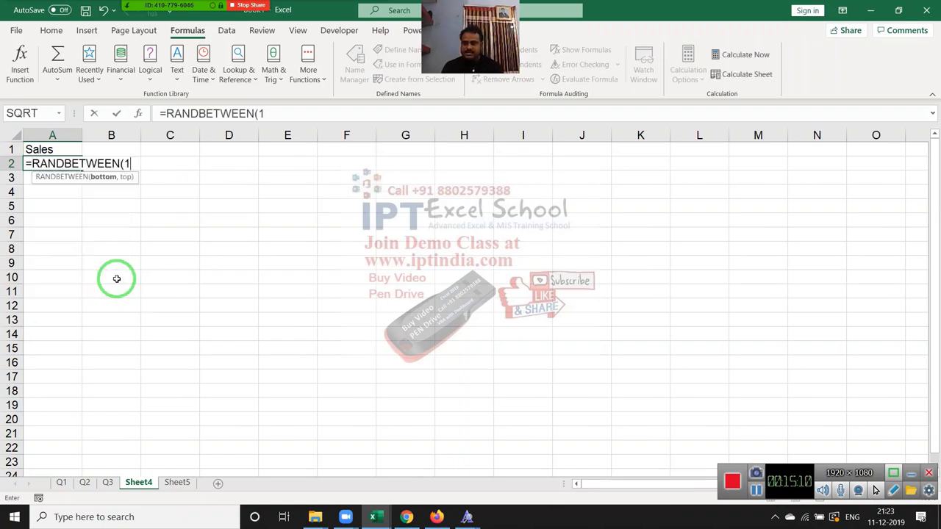
type("0,9")
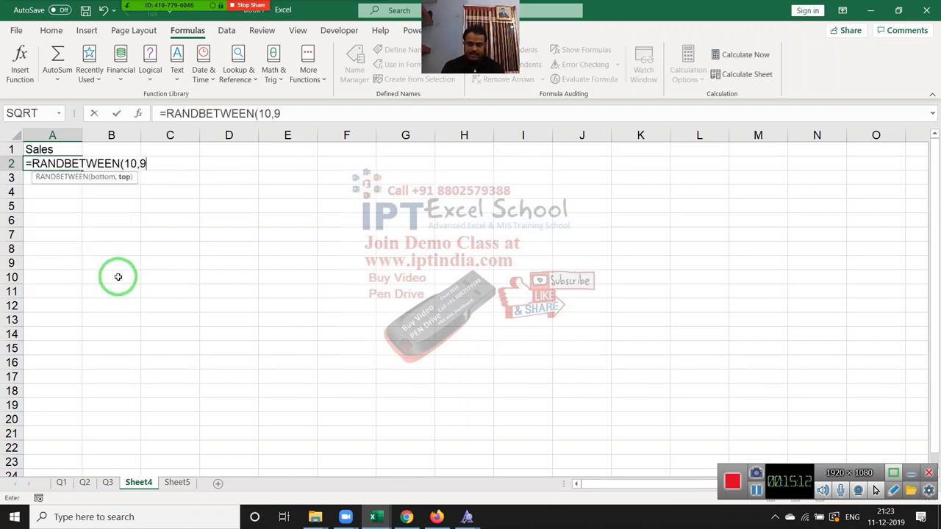
type("0")
key("Return")
Fill the formula down to A94 and paste A2:A94 back as fixed values
key("Up")
key("shift+Page_Down")
key("shift+Page_Down")
key("shift+Page_Down")
key("shift+Page_Down")
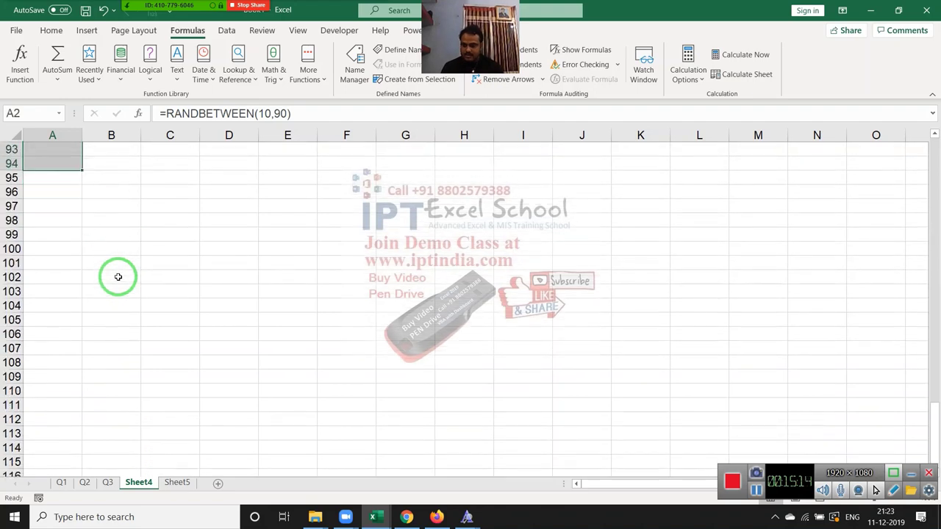
key("ctrl+c")
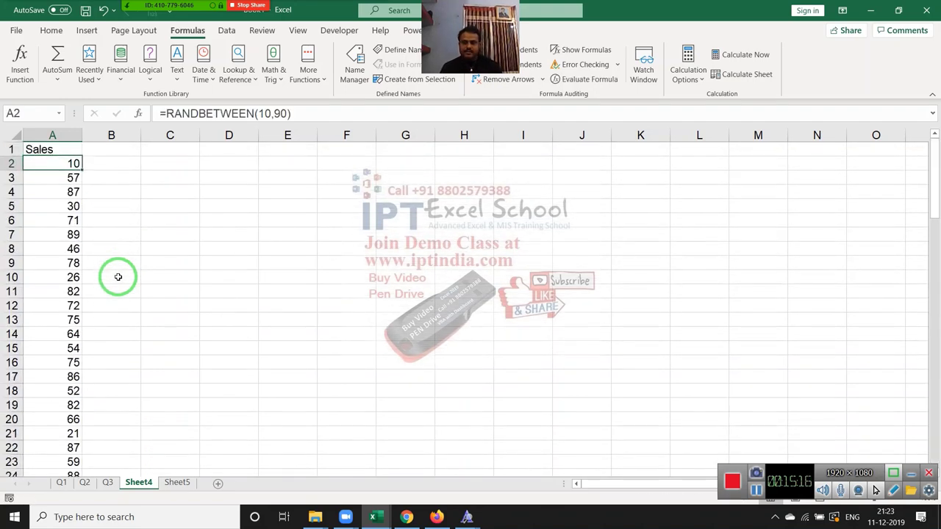
left_click(50, 30)
left_click(21, 78)
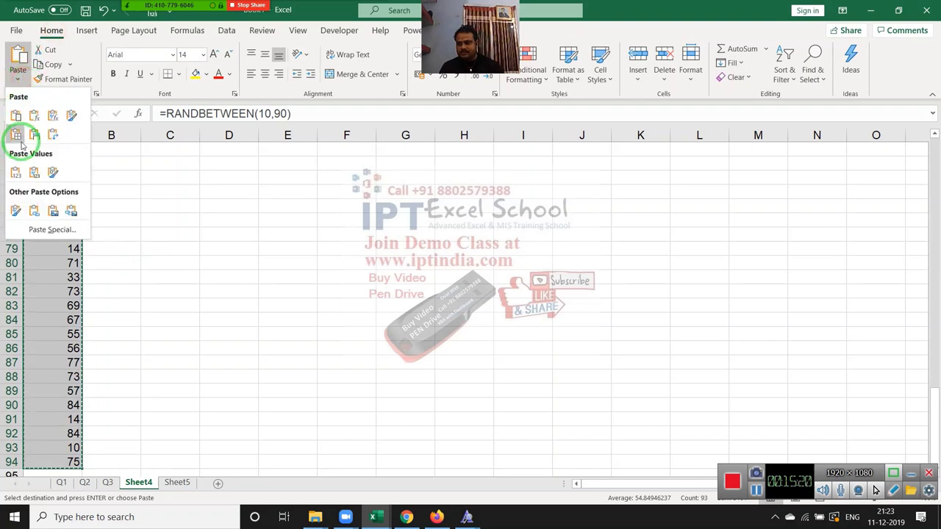
left_click(16, 172)
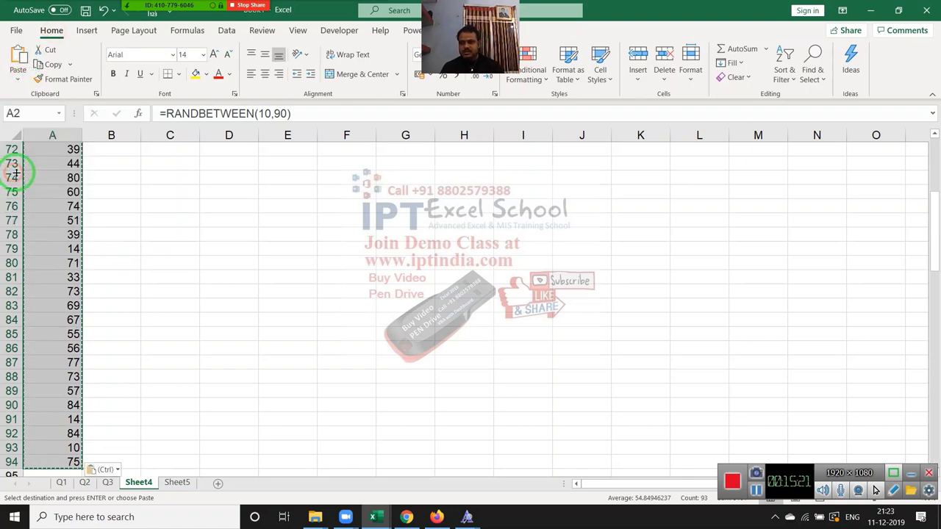
Enter slab rows 0-40 → 500 and 41-80 → 1000 in C3:D4
left_click(194, 177)
type("0-4")
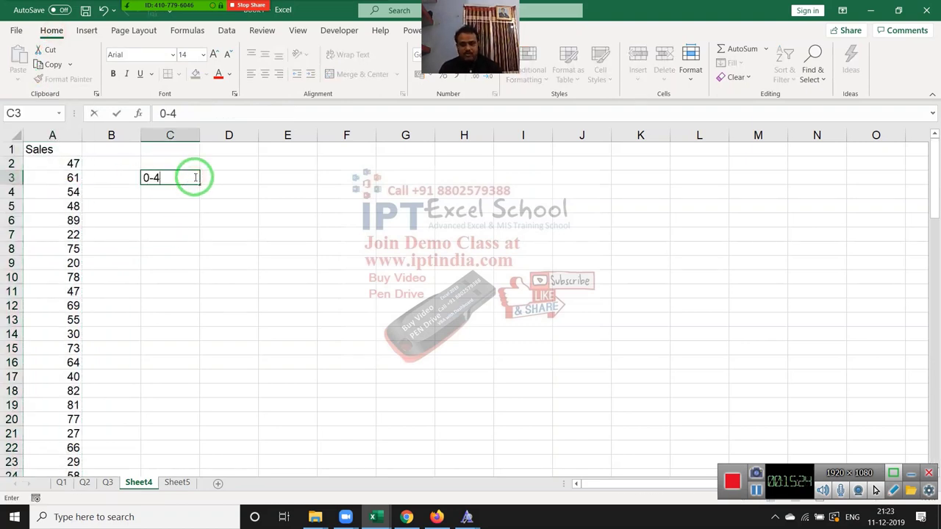
type("0")
key("Tab")
type("5")
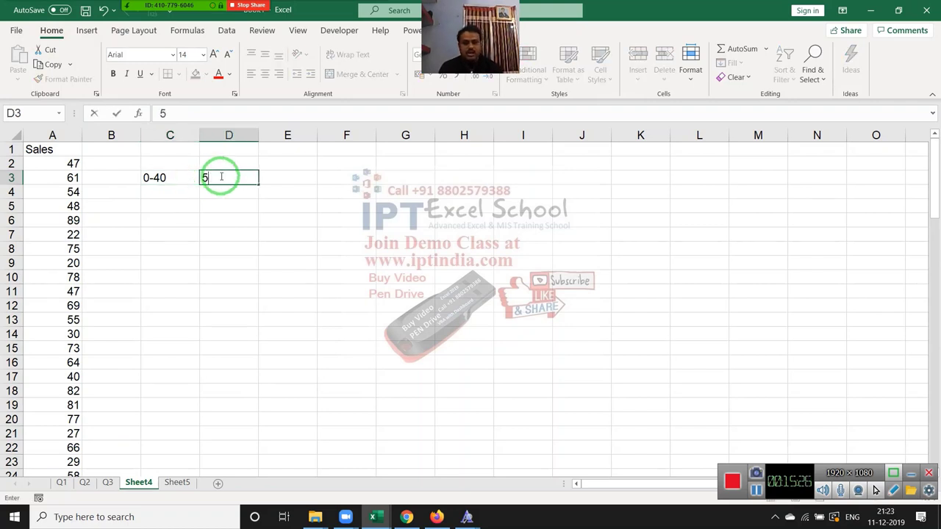
type("00")
key("Return")
key("Left")
type("4")
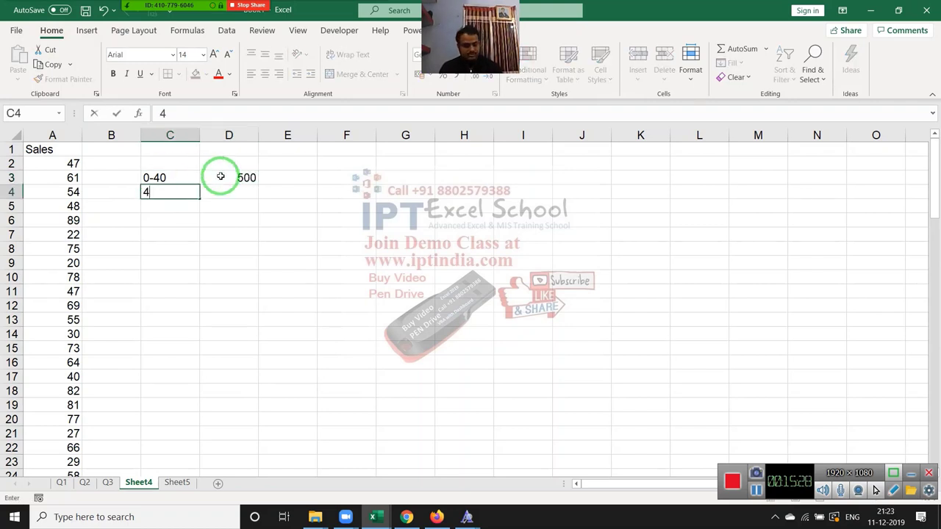
type("1-8")
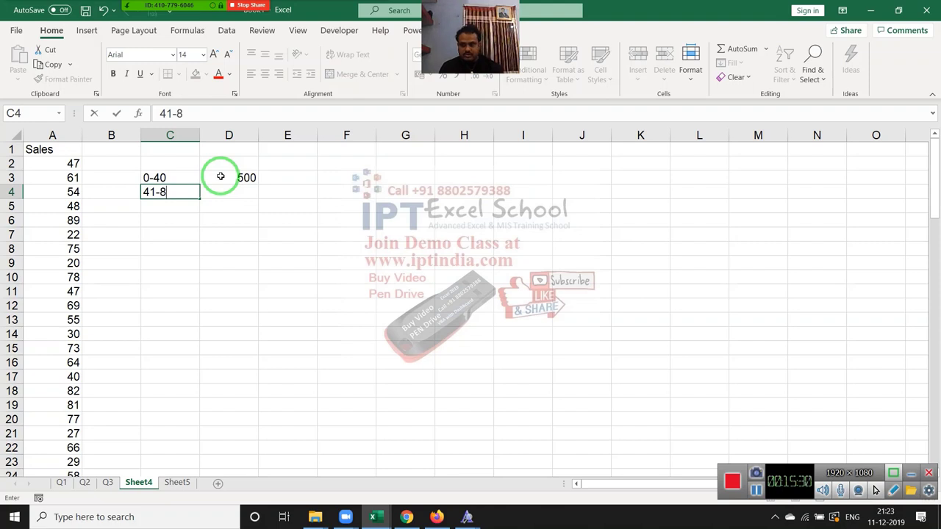
type("0")
key("Tab")
type("1000")
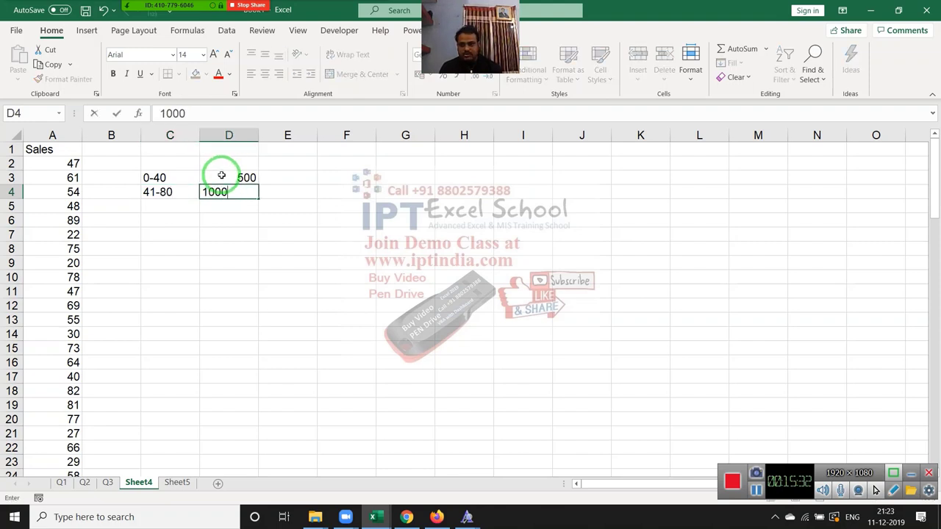
key("Return")
Add slab rows 81-100 → 2000 and >100 → 5000 in C5:D6
key("Left")
type("81-")
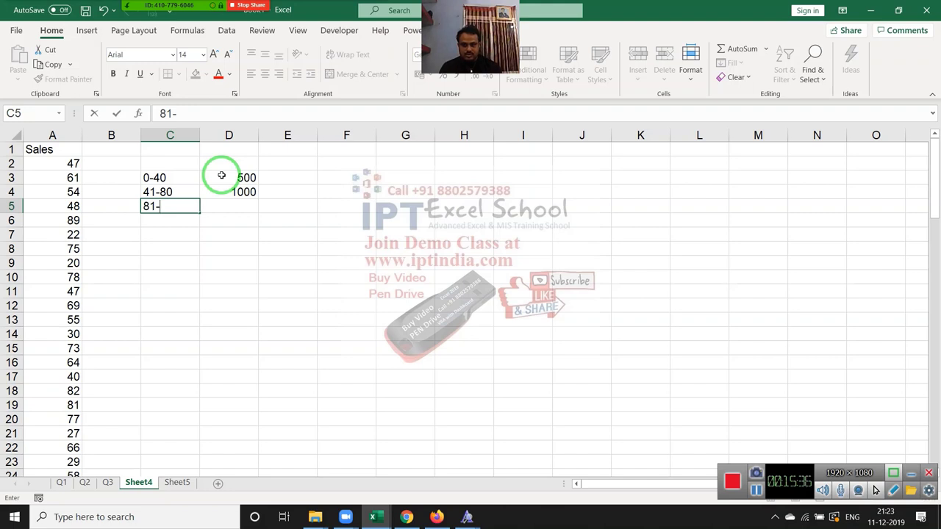
type("100")
key("Tab")
type("000")
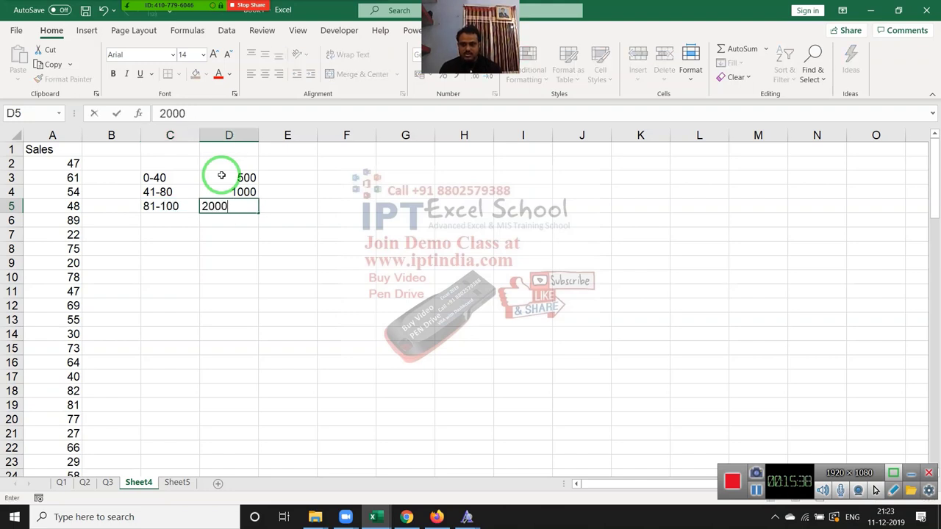
key("Return")
key("Left")
type(">")
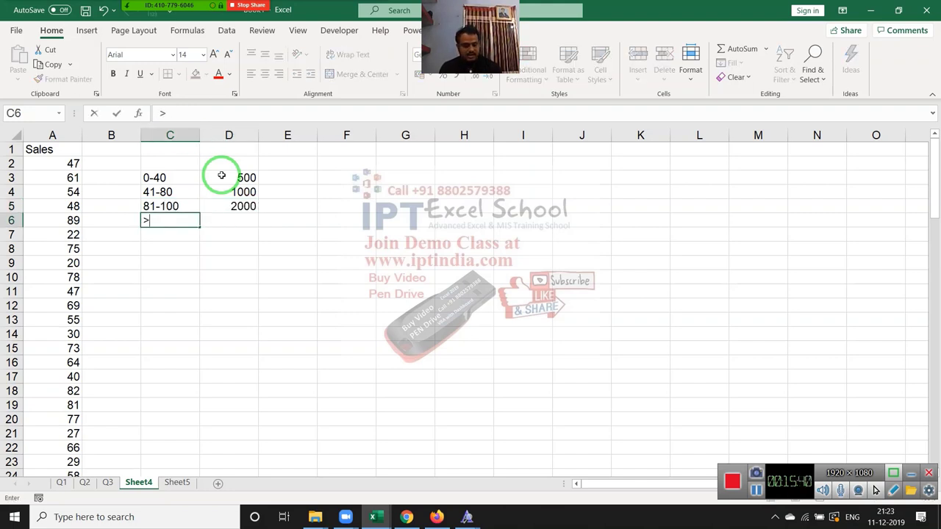
type("100")
key("Tab")
type("50")
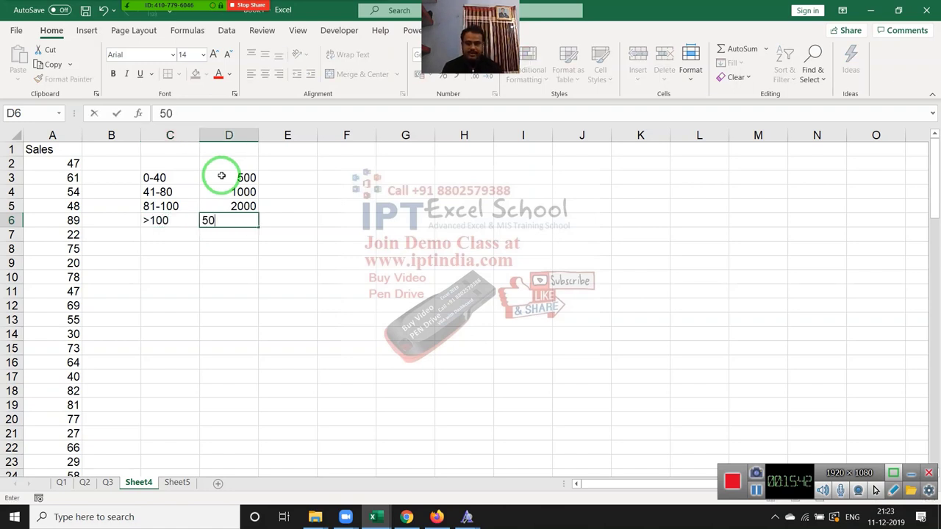
type("00")
key("Return")
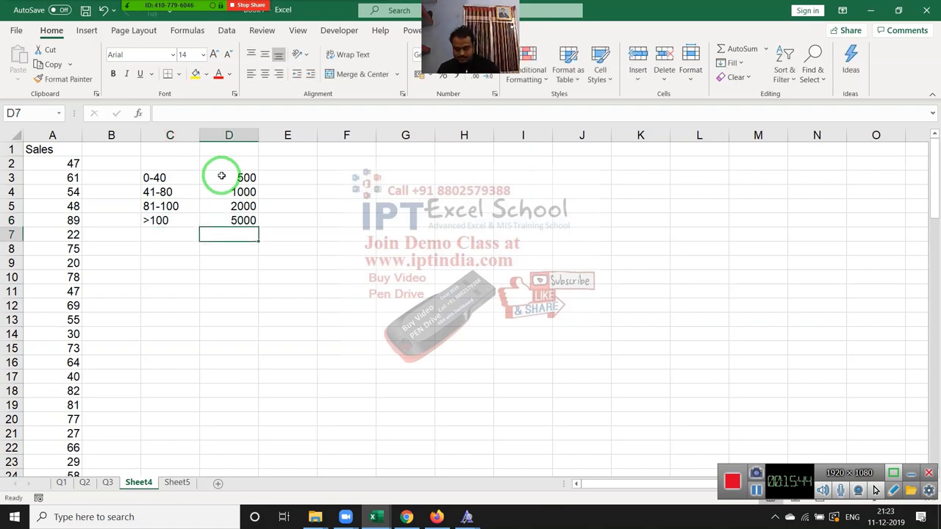
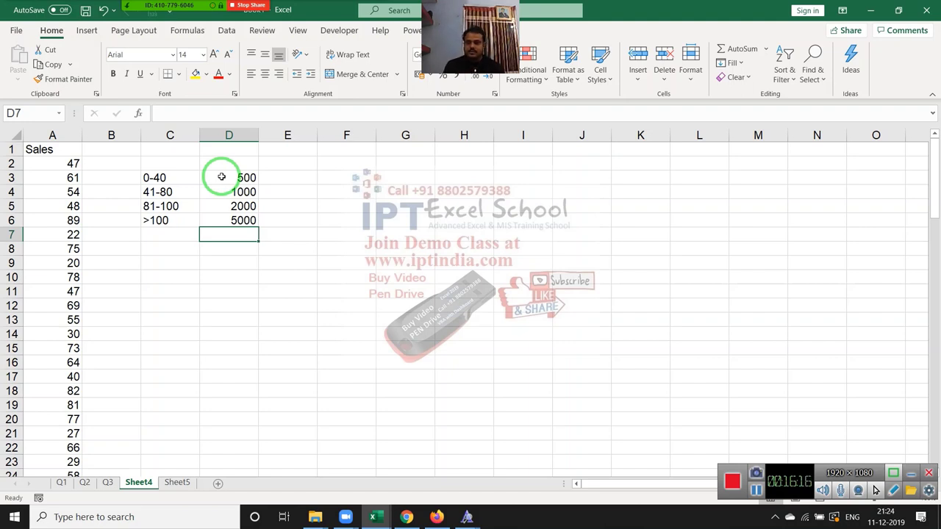
Enter the lower limits 0, 41, 81 and 101 into C8:C11
key("Down")
key("Down")
key("Left")
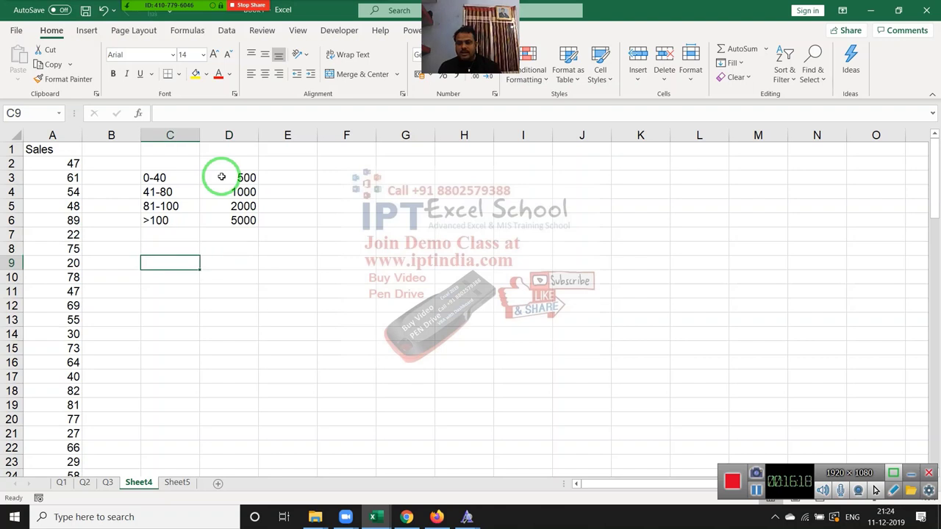
key("Up")
key("Up")
key("Up")
key("Up")
key("Up")
key("Up")
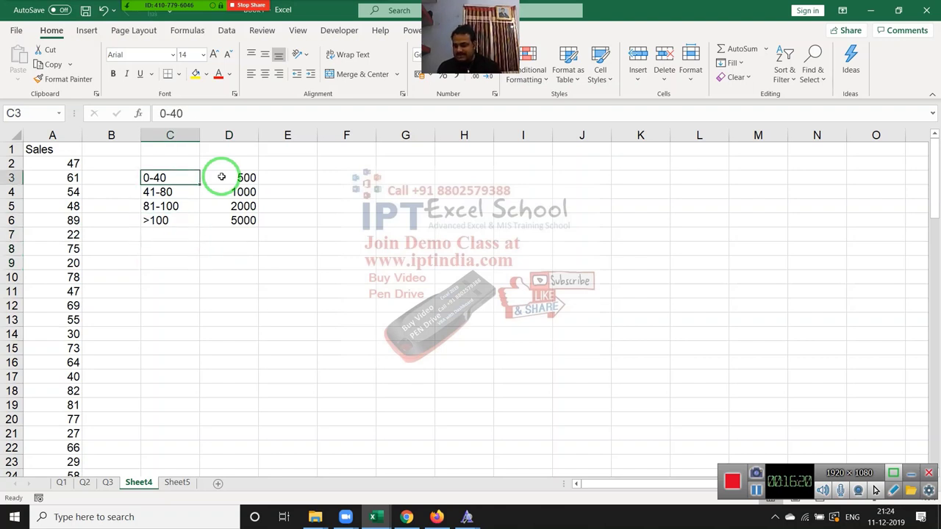
key("Down")
key("Down")
key("Down")
key("Down")
key("Down")
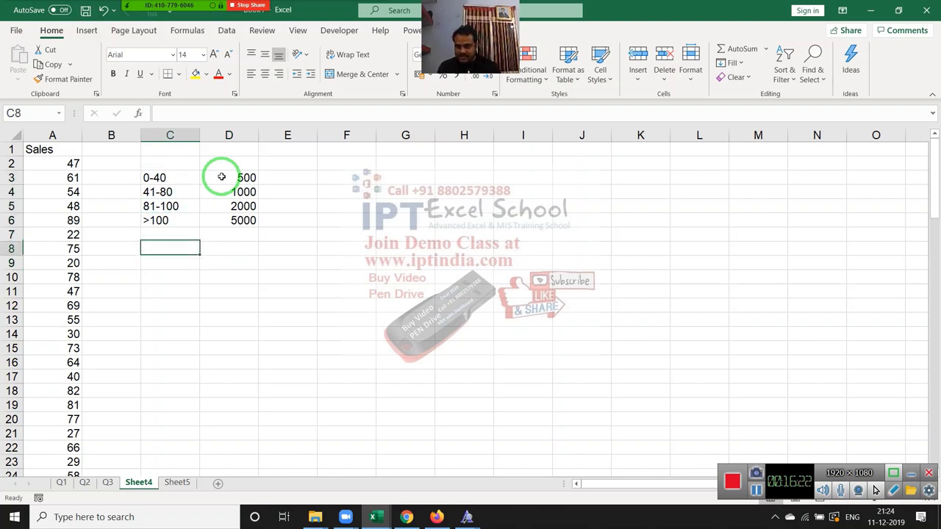
type("0")
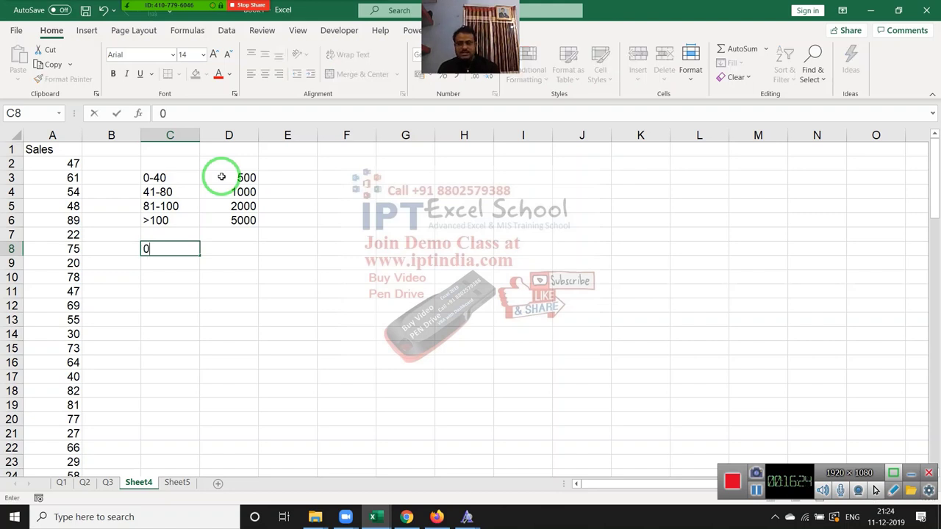
key("Return")
type("41")
key("Return")
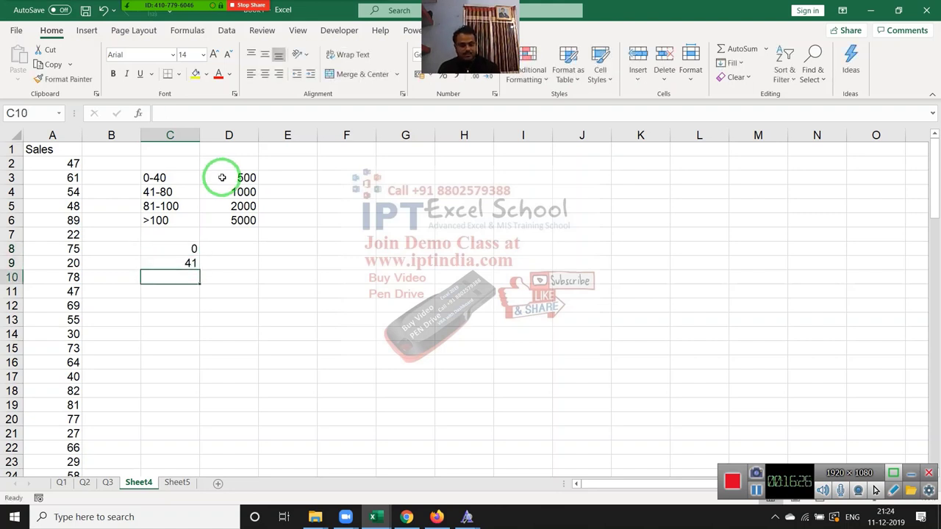
type("81")
key("Return")
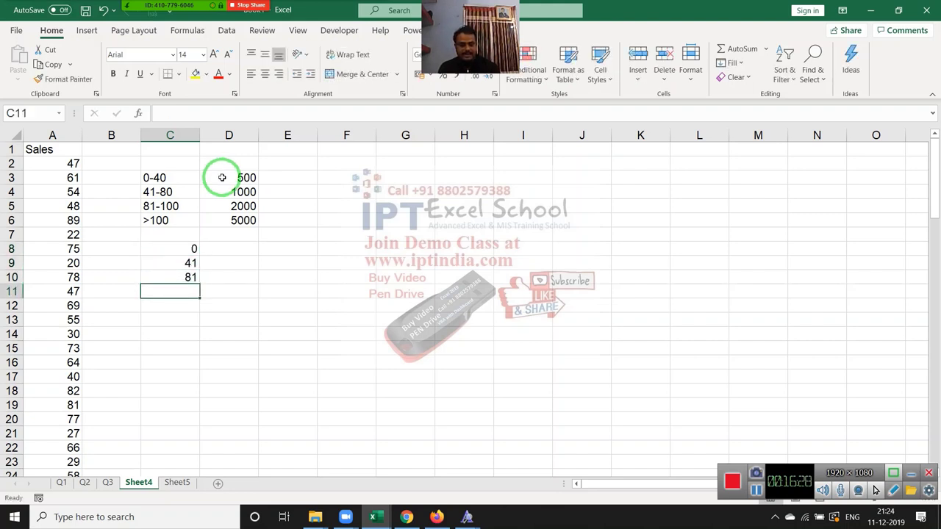
type("101")
key("Tab")
Copy the slab amounts 500, 1000, 2000, 5000 from D3:D6 into D8:D11
key("Up")
key("Up")
key("Up")
key("Up")
key("Up")
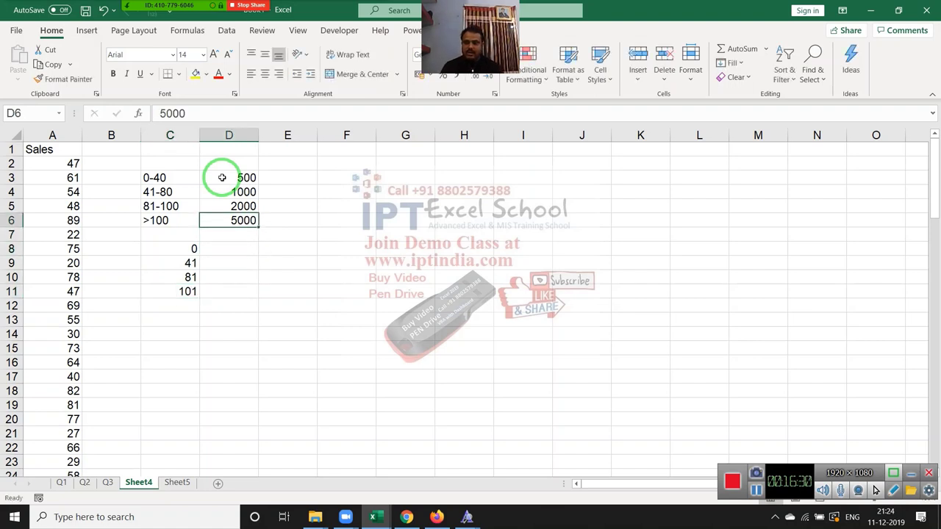
key("shift+Up")
key("shift+Up")
key("shift+Up")
key("ctrl+c")
key("Down")
key("Down")
key("Down")
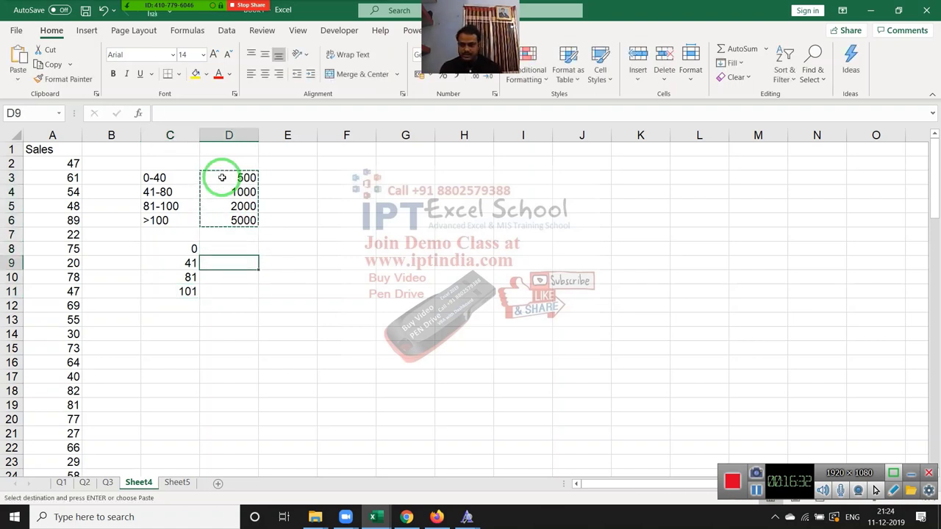
key("Up")
key("ctrl+v")
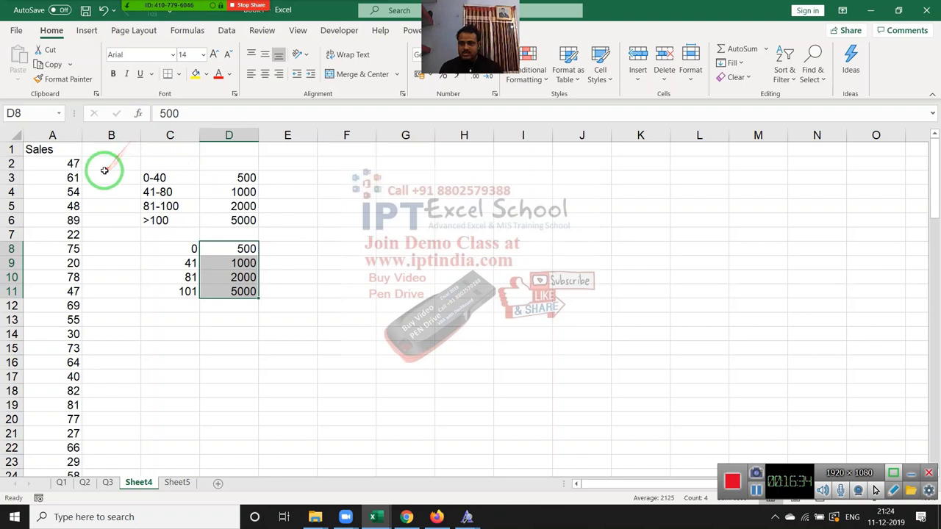
left_click_drag(104, 176, 104, 172)
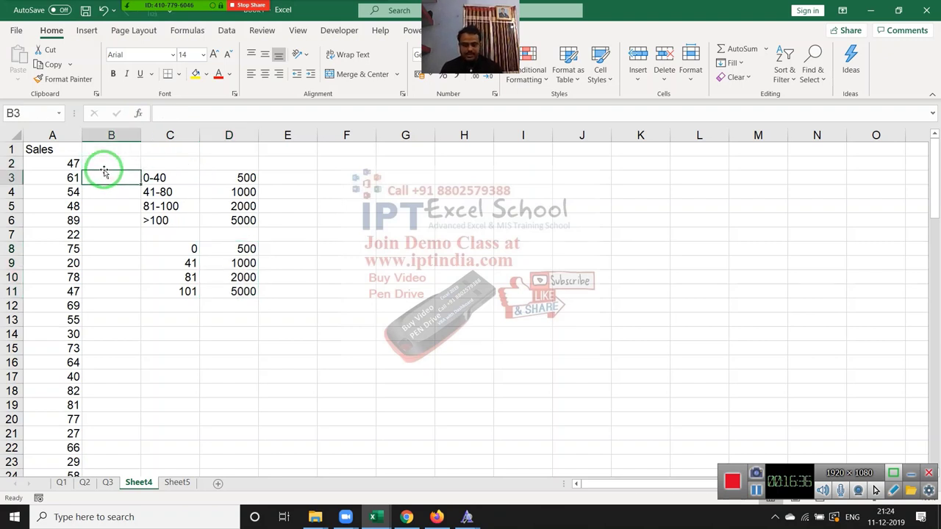
Enter =VLOOKUP(A2,C8:D11,2,0) in B2
left_click(105, 166)
type("=vl")
key("Tab")
key("Left")
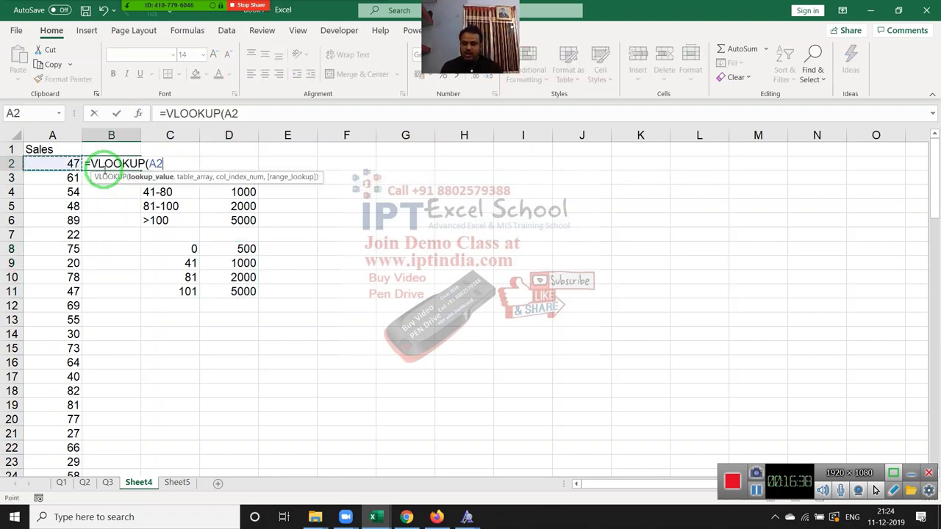
type(",")
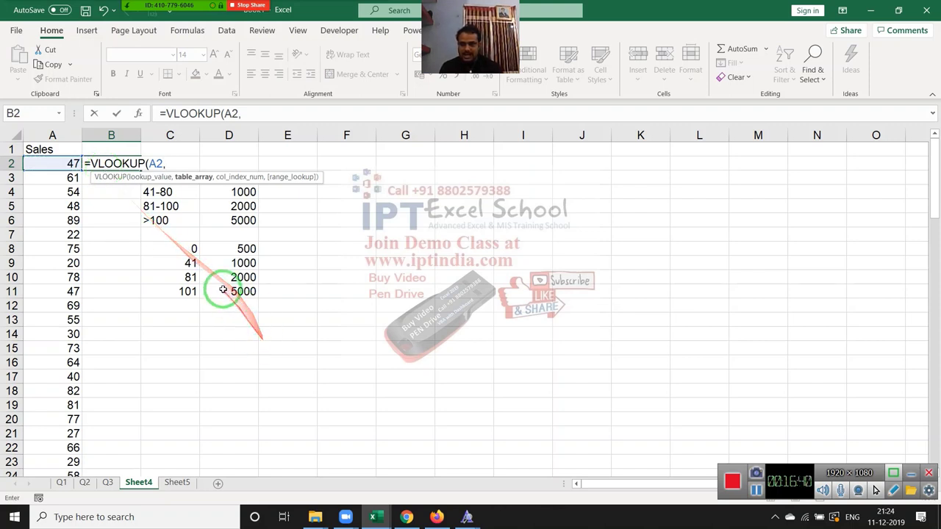
left_click_drag(187, 248, 239, 292)
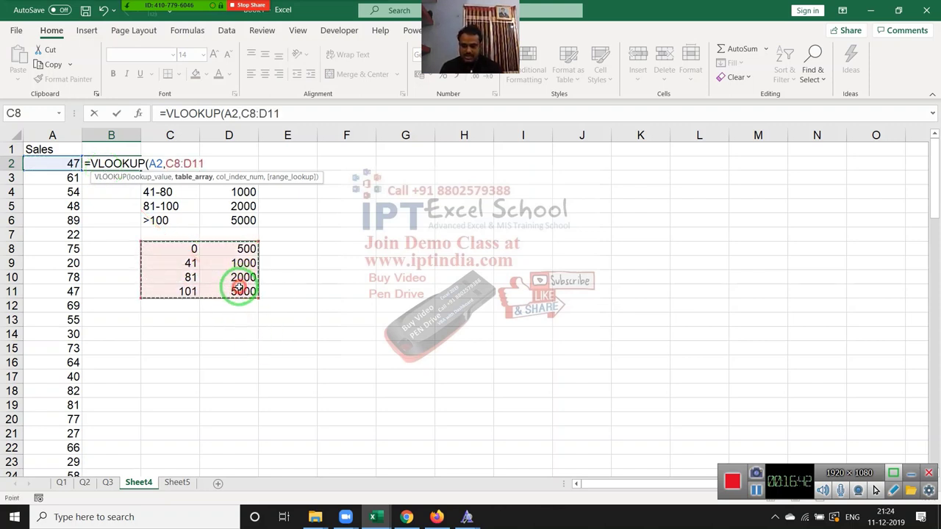
type(",2,0")
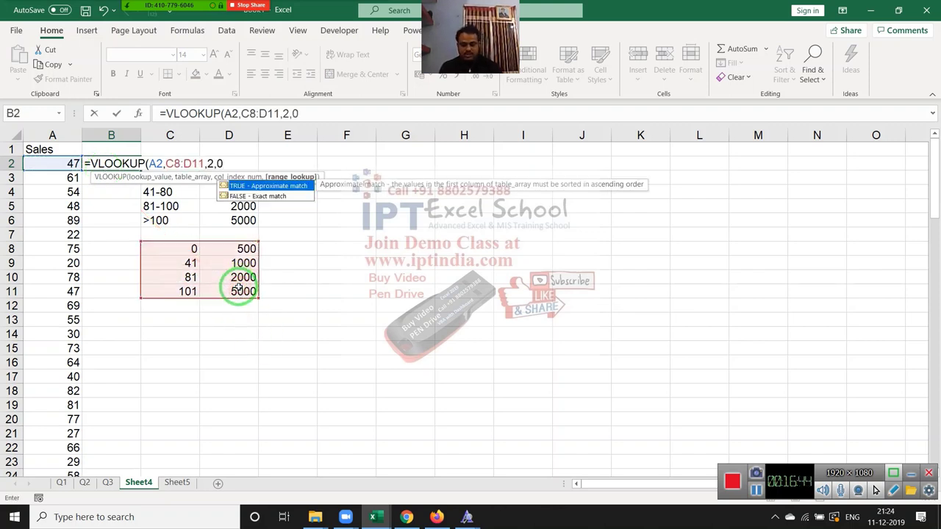
type(")")
key("Return")
key("Up")
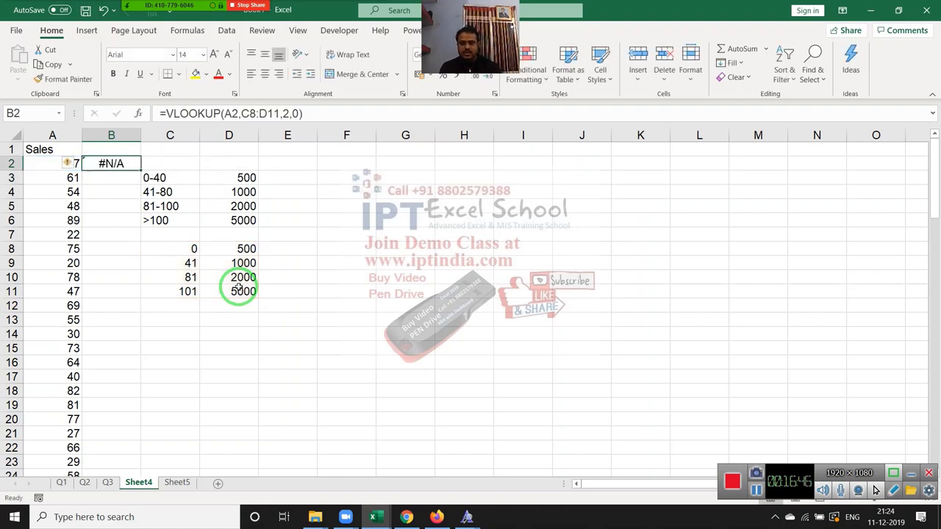
Change B2's match argument to 1 for approximate matching, returning 1000
left_click(293, 113)
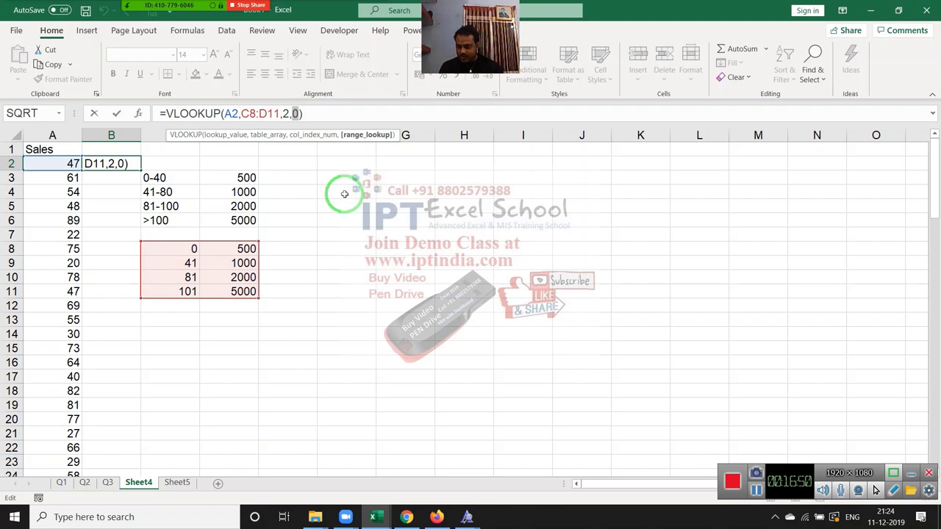
type("1")
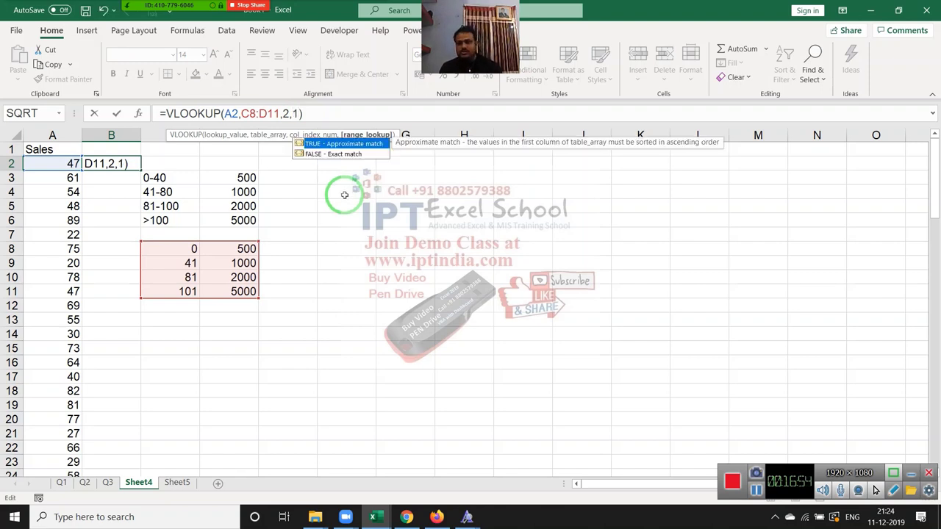
key("Return")
key("Up")
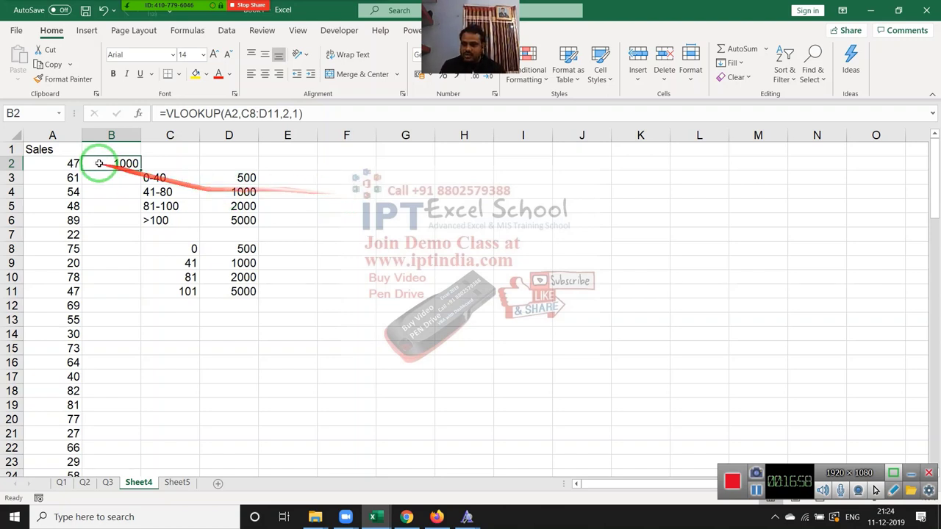
left_click(163, 257)
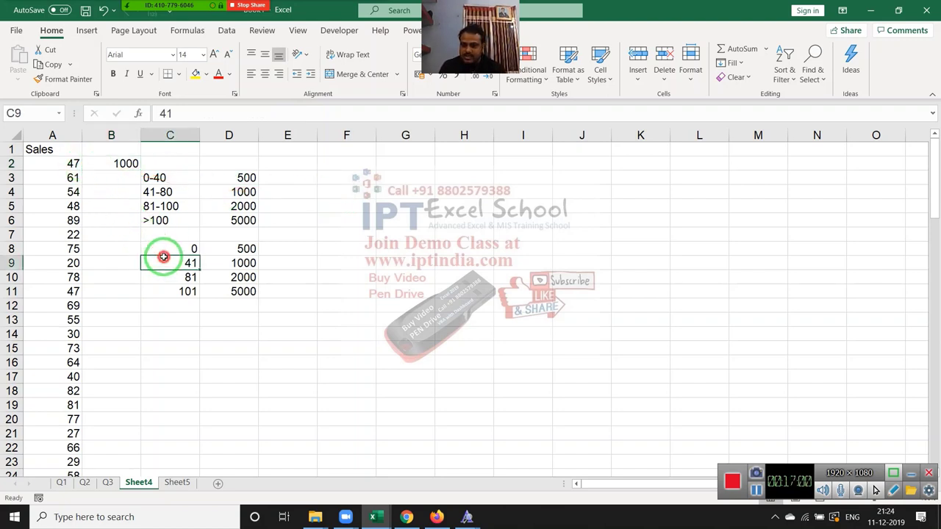
left_click(163, 253)
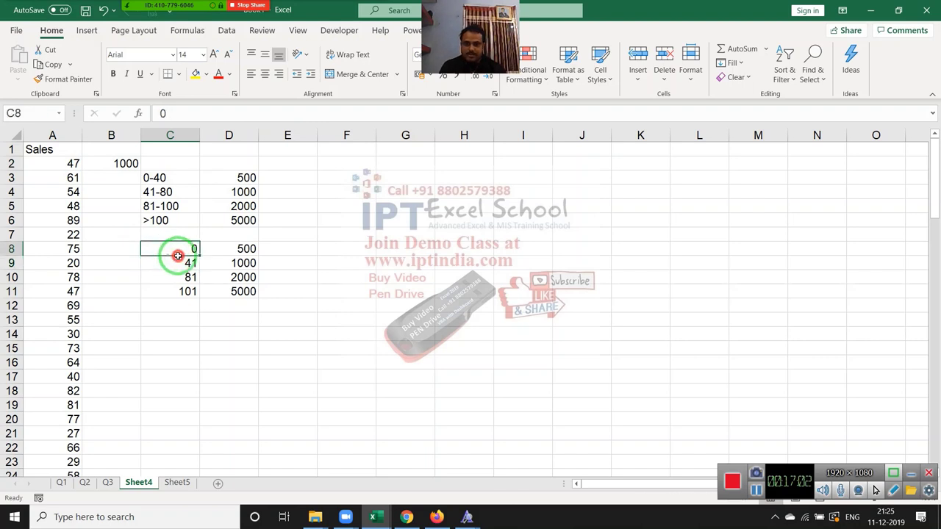
left_click_drag(177, 255, 221, 245)
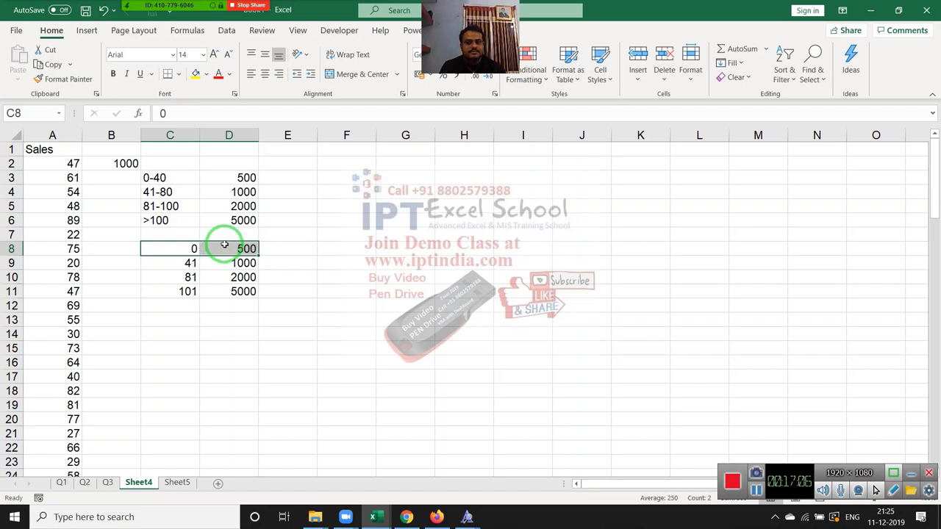
double_click(125, 164)
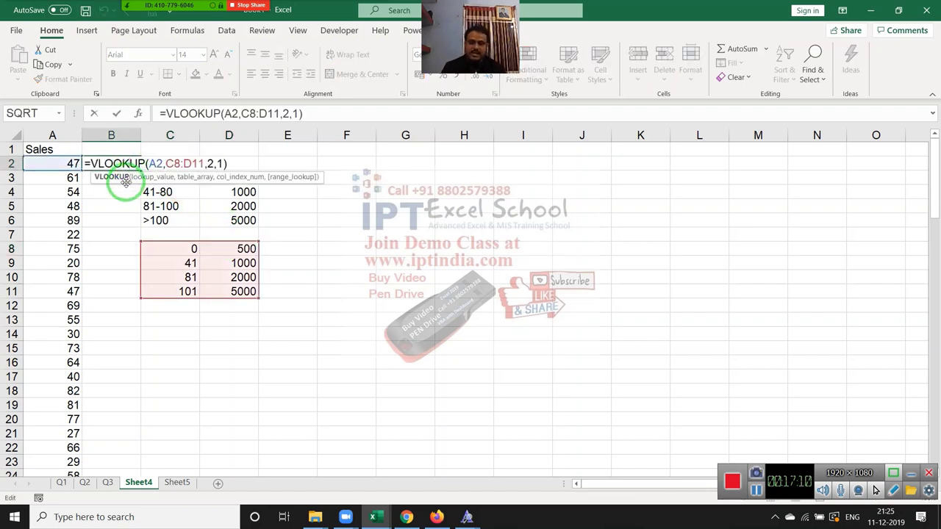
double_click(220, 163)
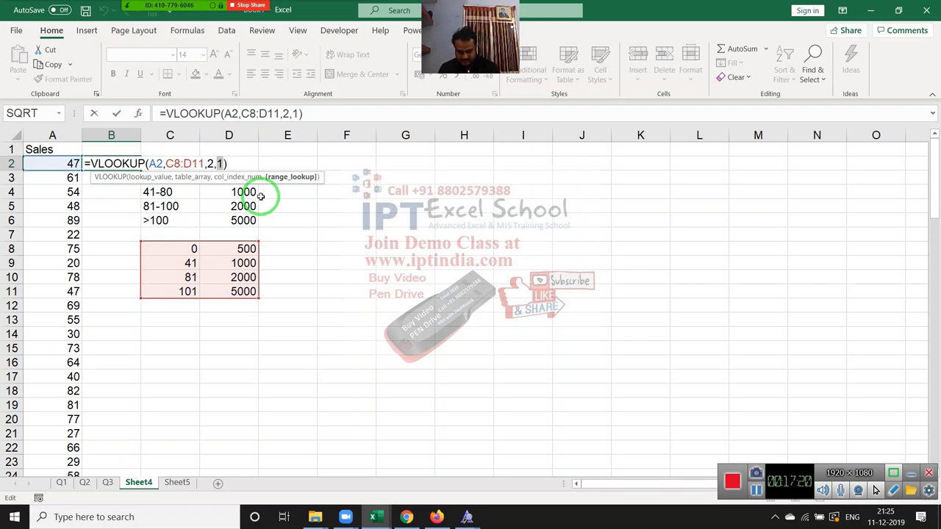
key("Return")
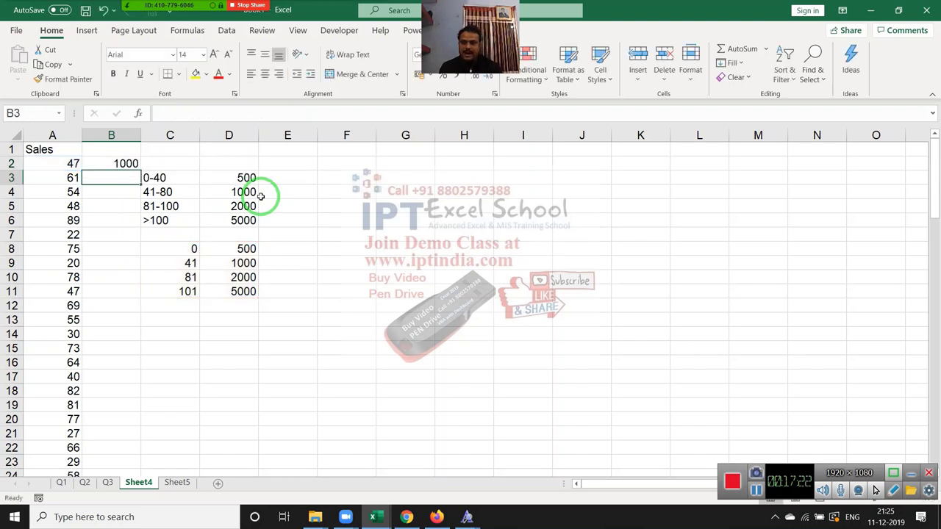
key("Up")
key("Down")
Enter =LOOKUP(A3,C8:C11,D8:D11) in B3, returning 1000 for sales of 61
type("=")
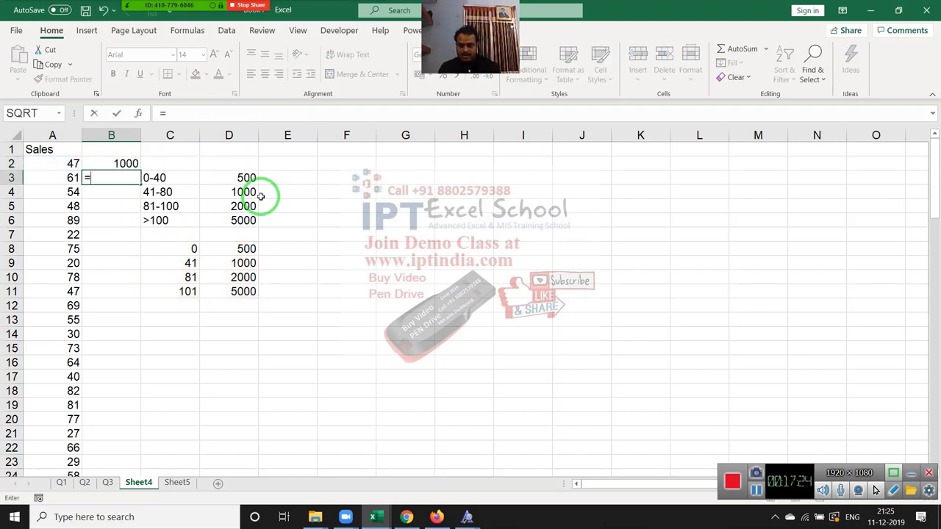
type("lo")
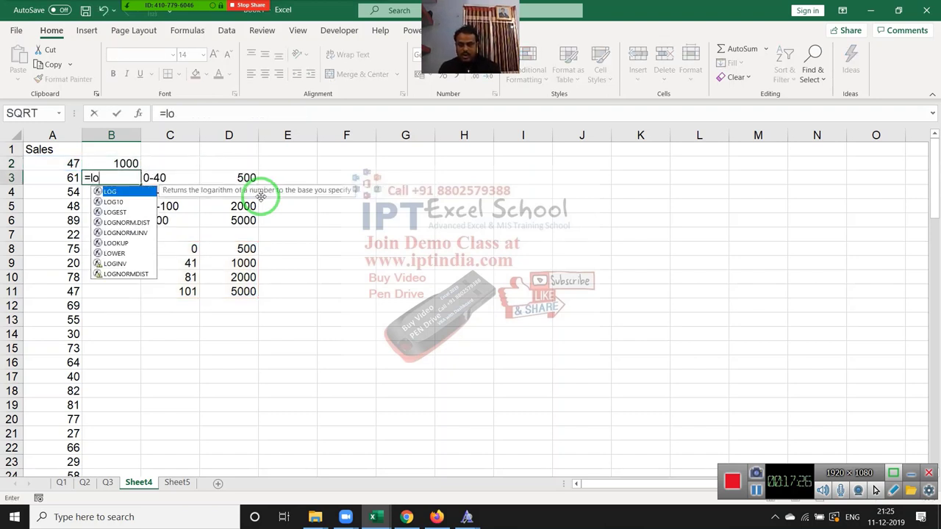
type("o")
key("Tab")
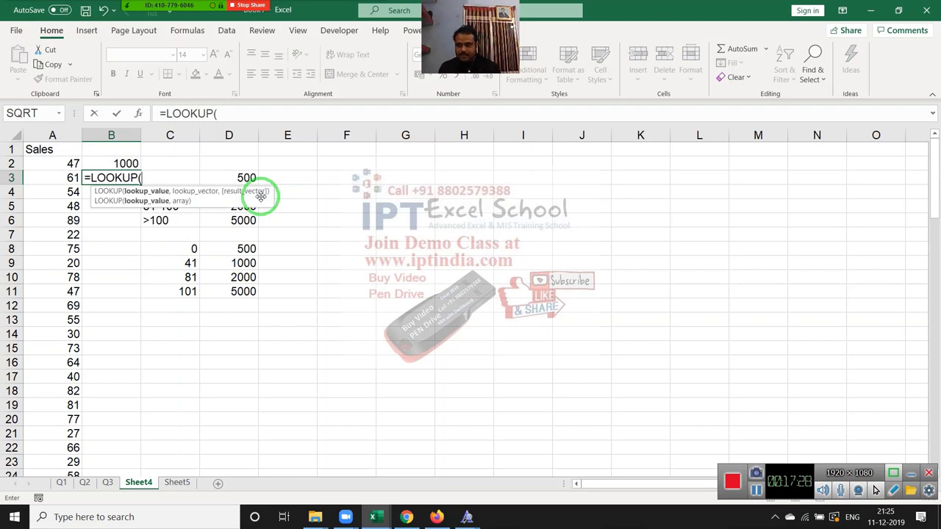
key("Left")
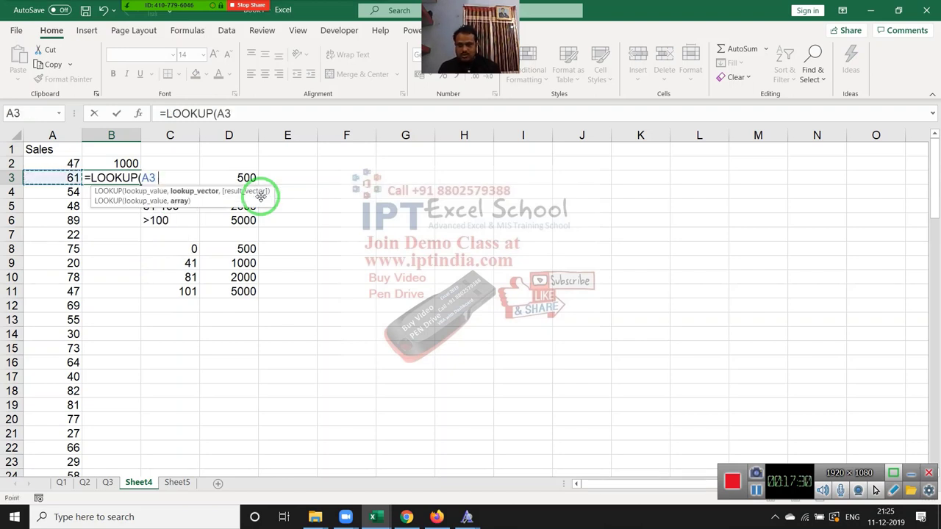
type(",")
left_click_drag(184, 248, 186, 290)
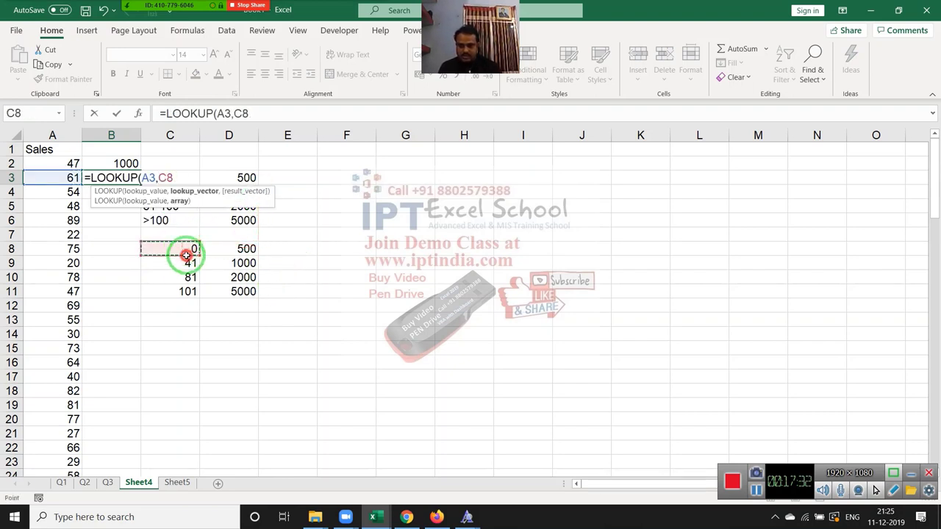
type(":C11,")
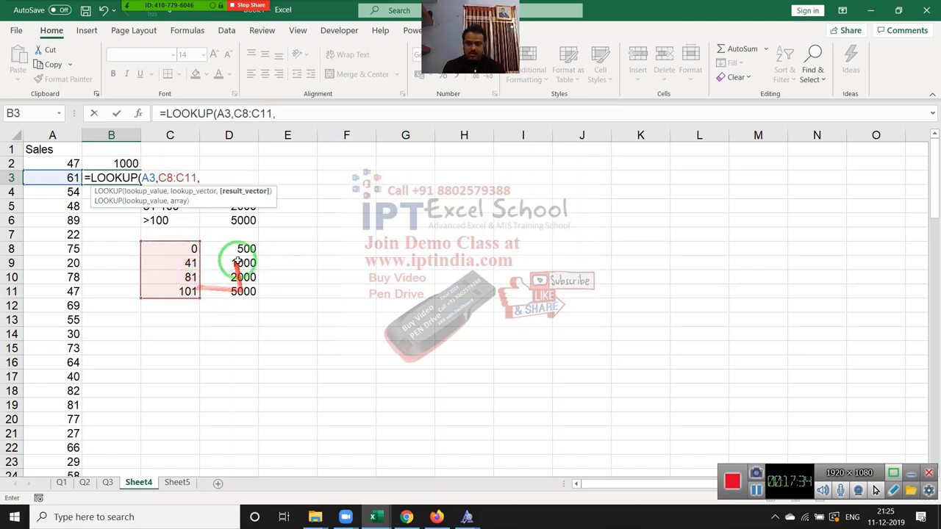
left_click_drag(237, 249, 239, 287)
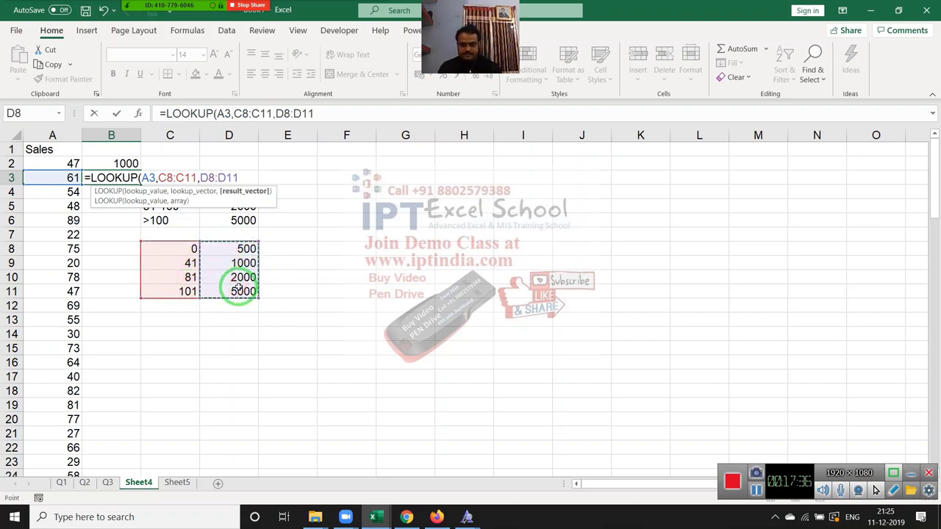
key("Return")
key("Up")
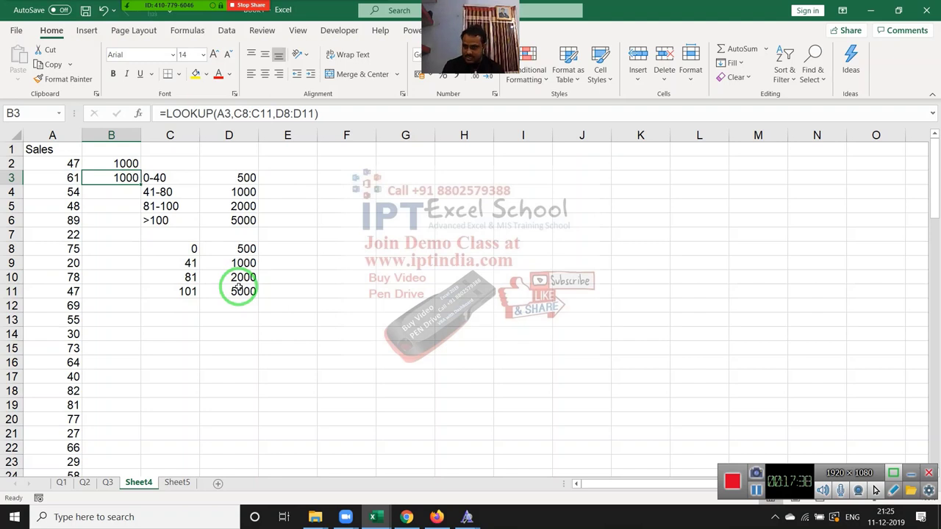
Enter =LOOKUP(A4,{0,41,81,101},{500,1000,2000,5000}) in B4, returning 1000 for sales of 54
key("Down")
type("=")
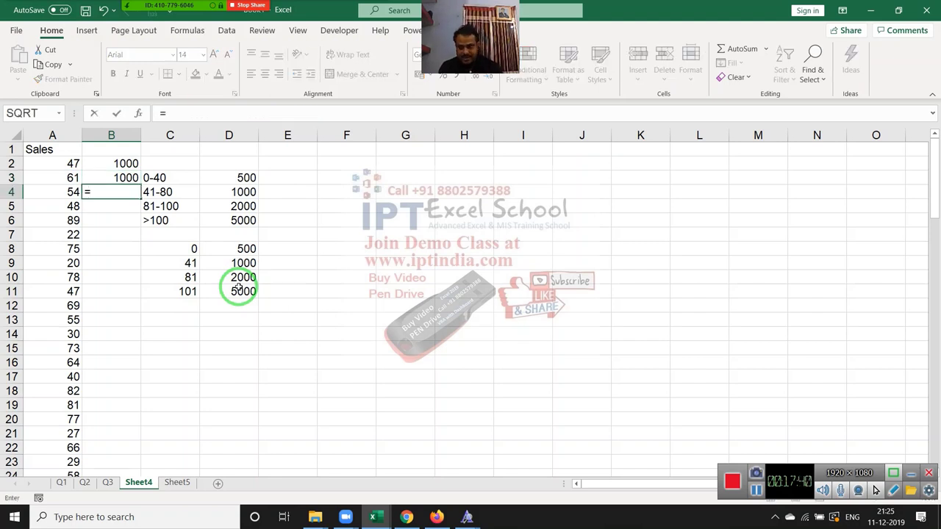
type("loo")
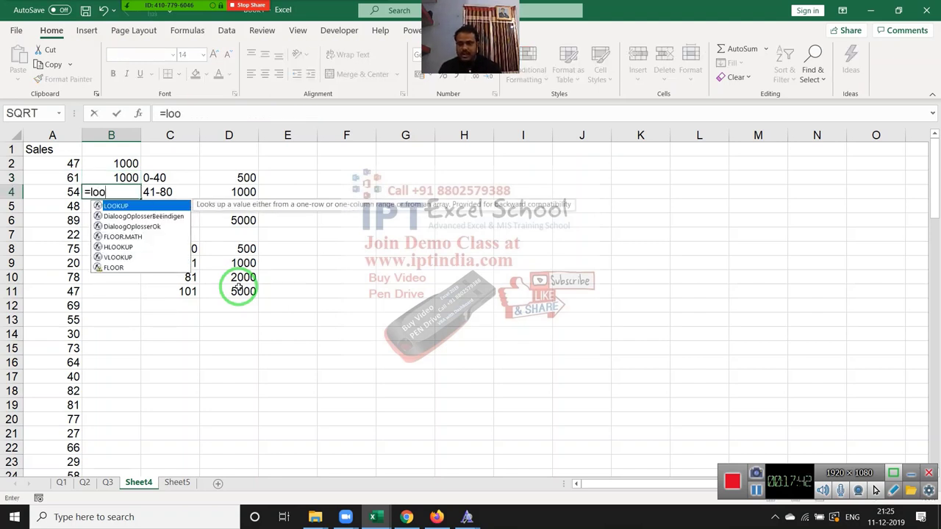
key("Tab")
key("Left")
type(",")
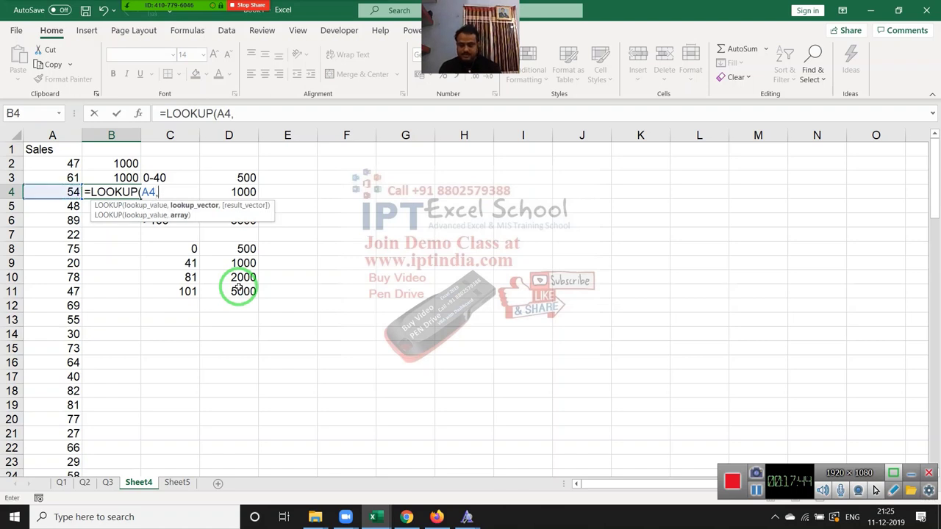
type("{")
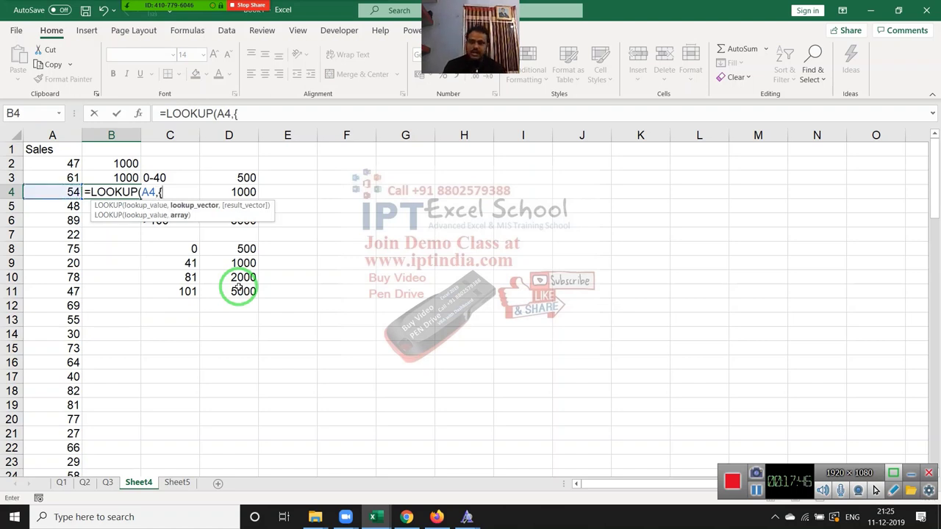
type("0")
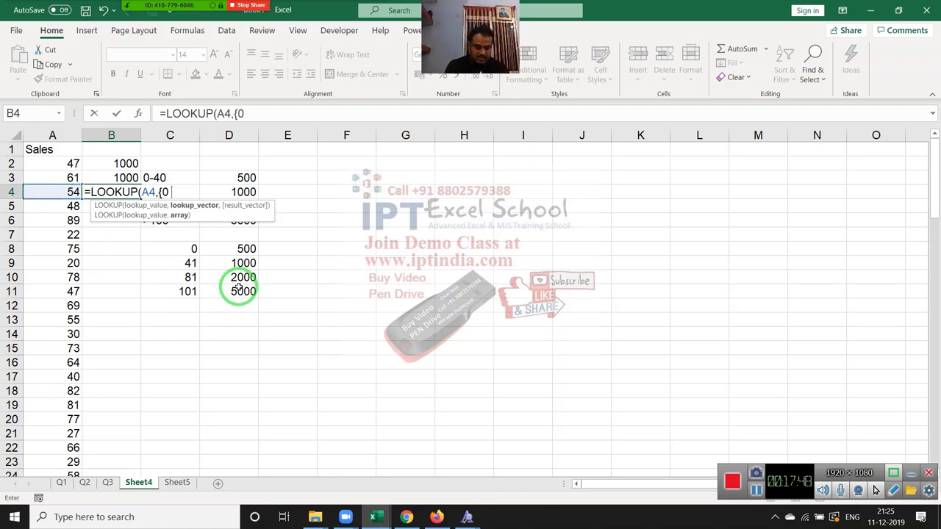
type(",41,8")
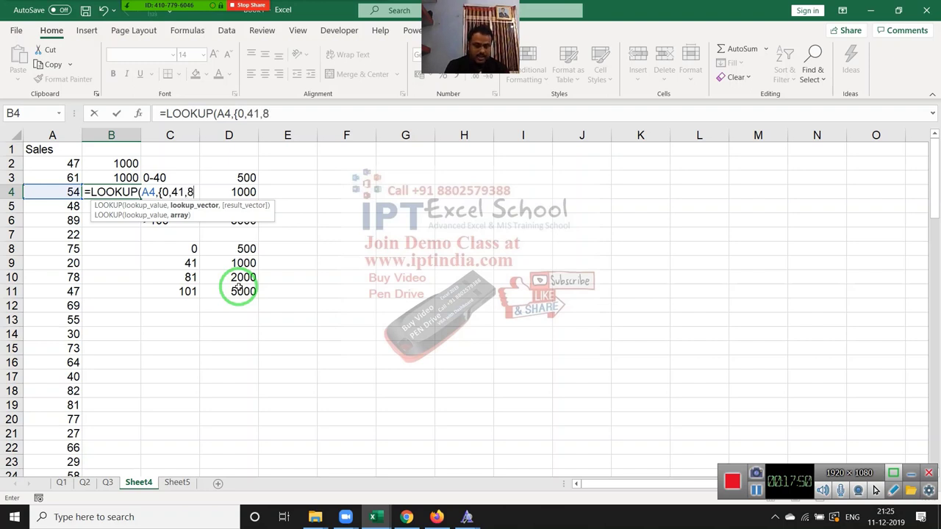
type("1,101")
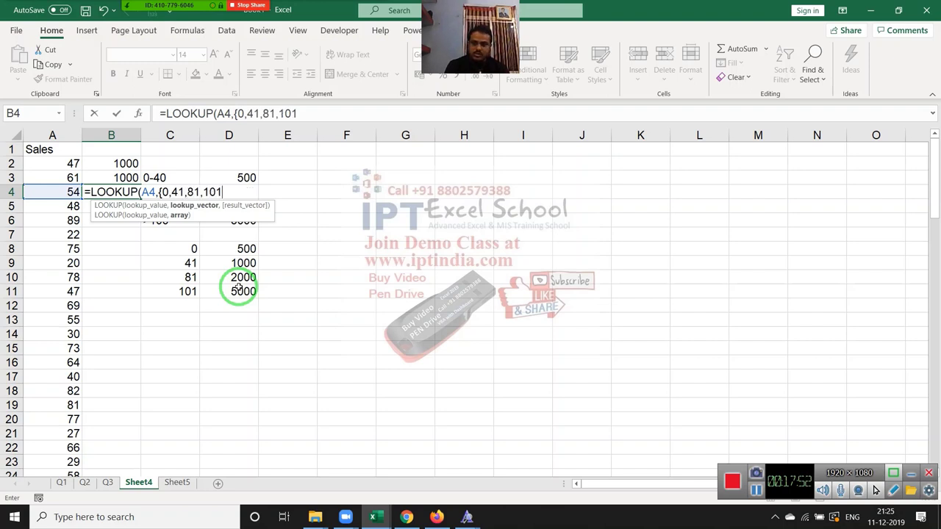
type("}")
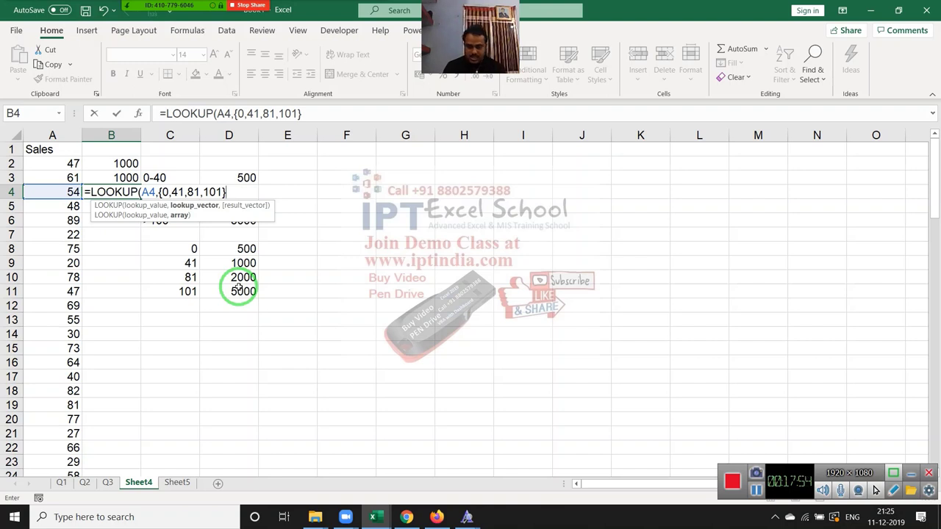
type(",{")
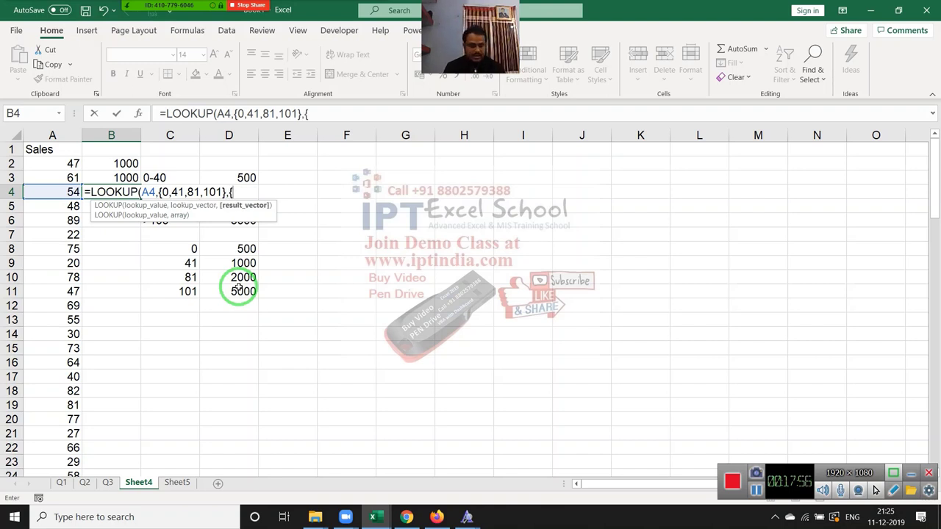
type("500,")
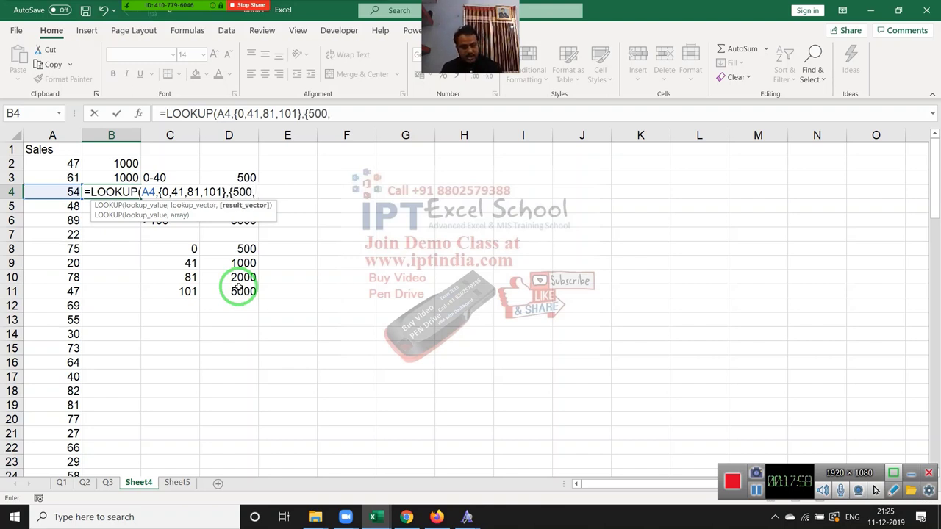
type("1000,")
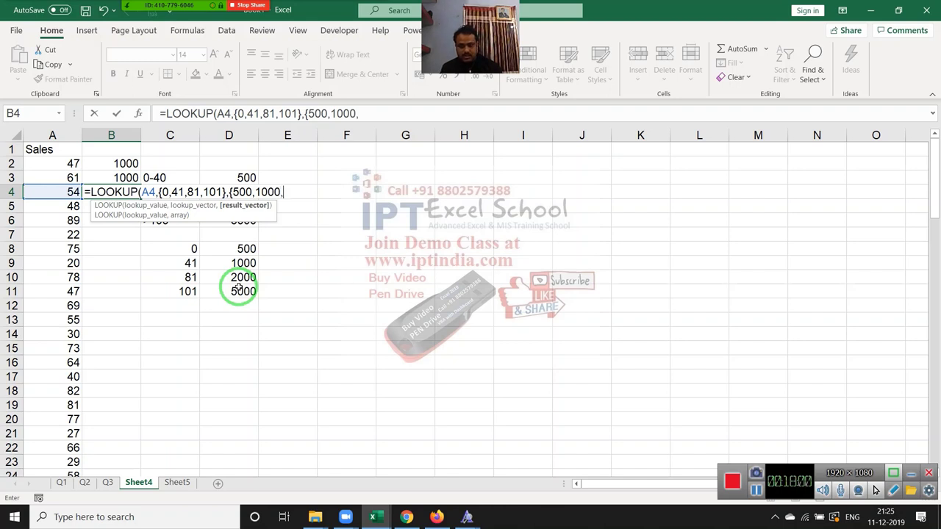
type("200")
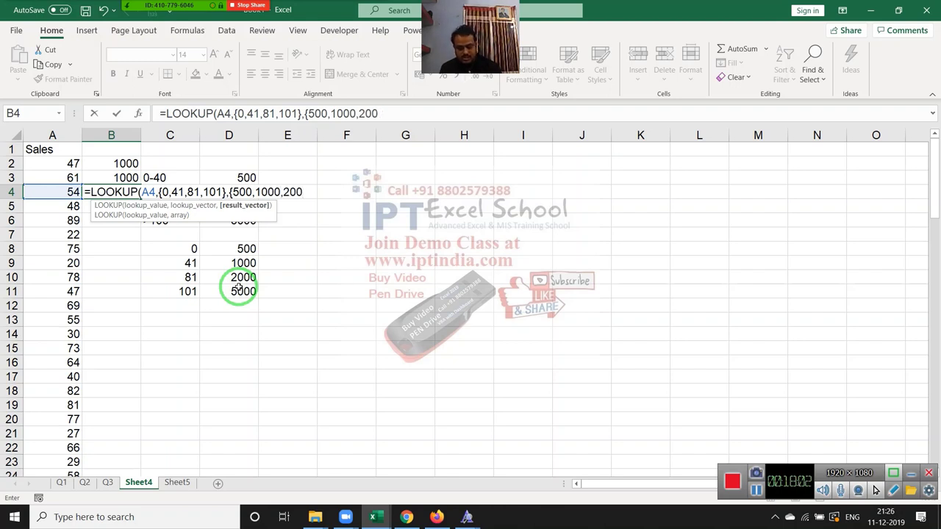
type("0,5000")
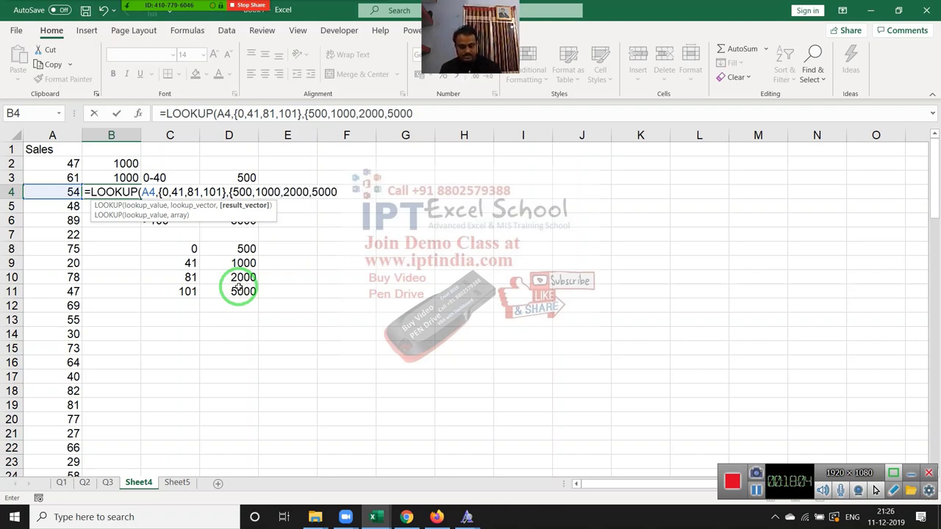
type("})")
key("Return")
Compare the formulas in B2 to B4, then minimize Excel to the desktop
key("Up")
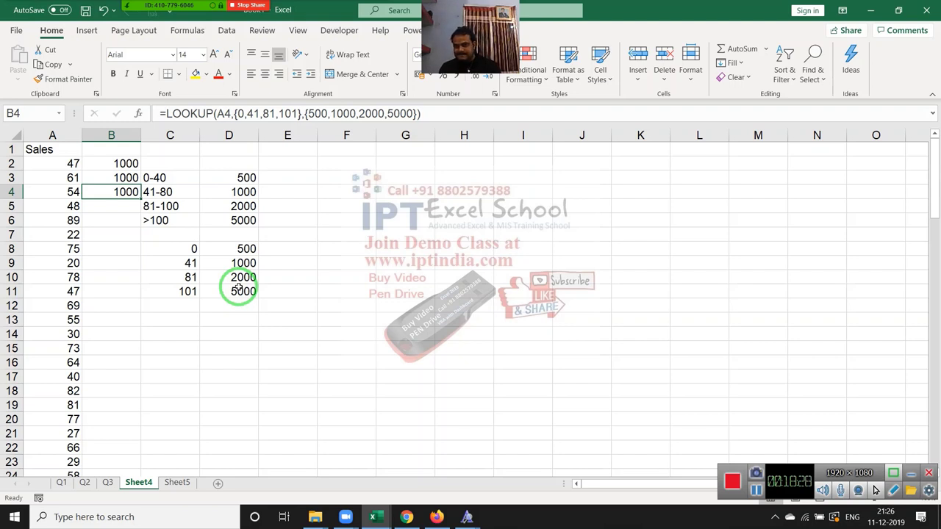
key("Up")
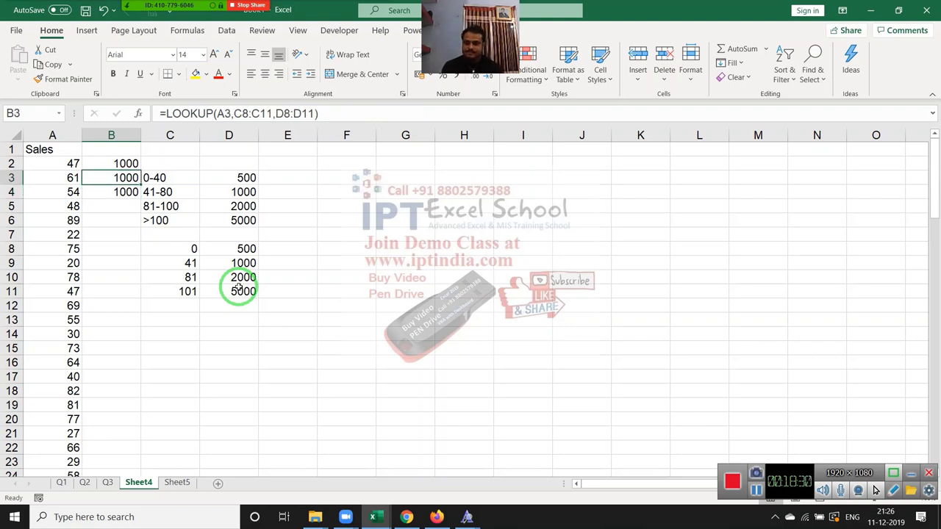
key("Up")
key("Down")
key("Down")
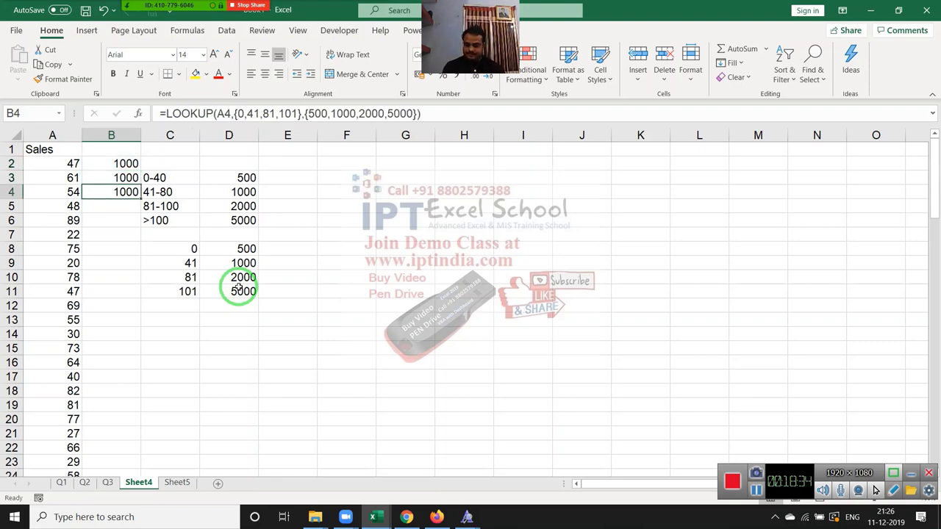
key("super+d")
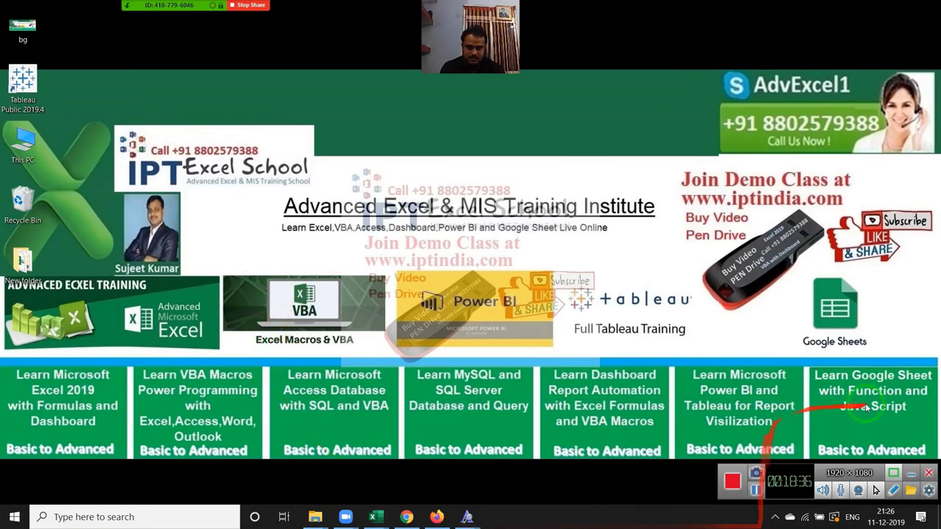